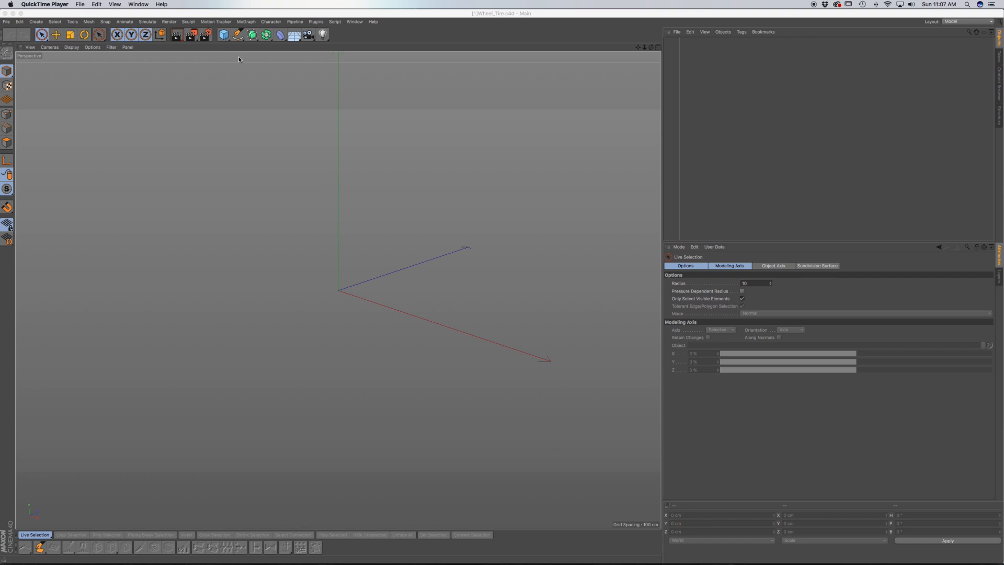
Switch to the front view and add a Disc primitive.
click(674, 147)
key(F4)
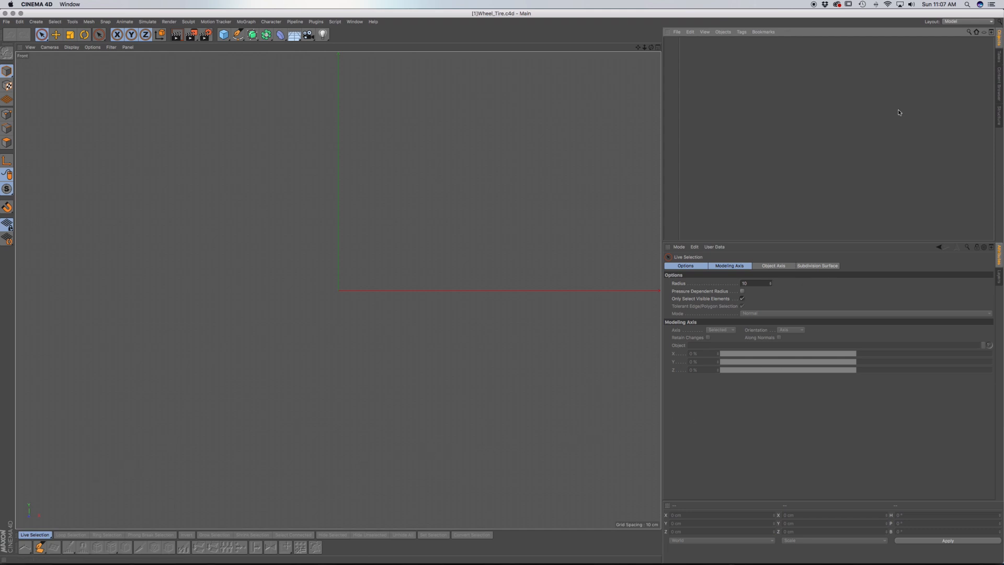
click(959, 24)
click(961, 24)
click(223, 34)
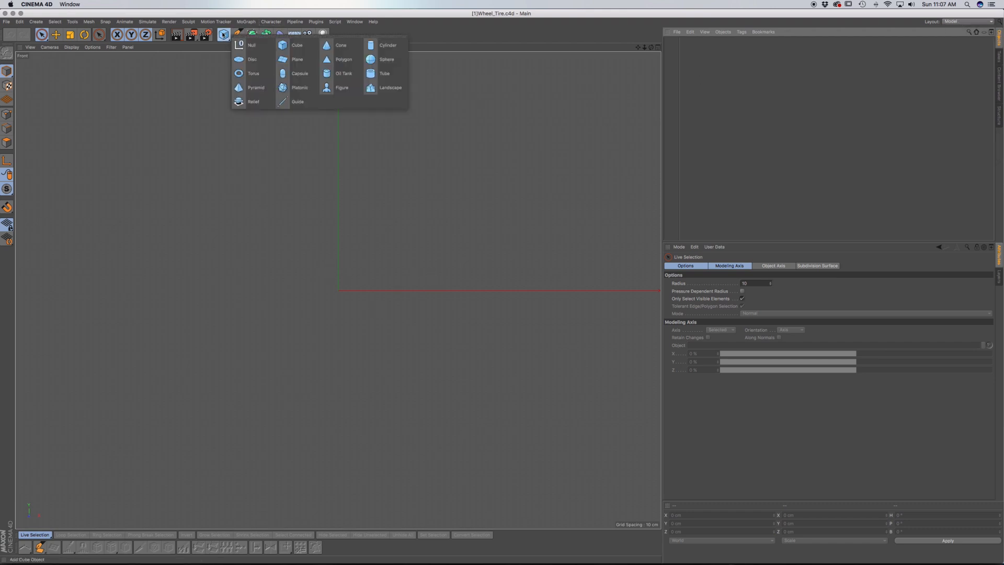
click(252, 59)
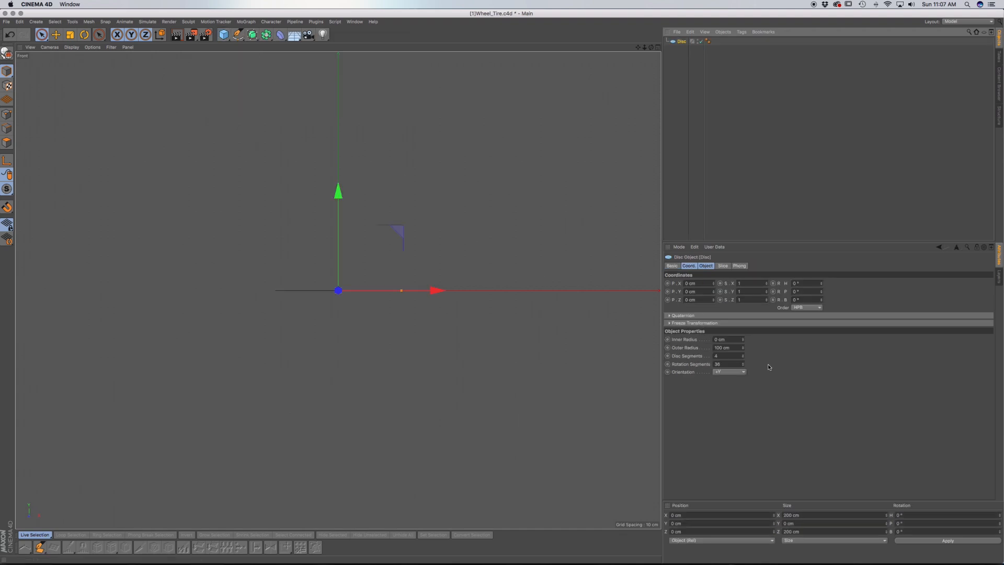
Set the disc's orientation to +Z, its rotation segments to 8 and its outer radius to 10 cm.
click(745, 372)
click(719, 412)
click(726, 363)
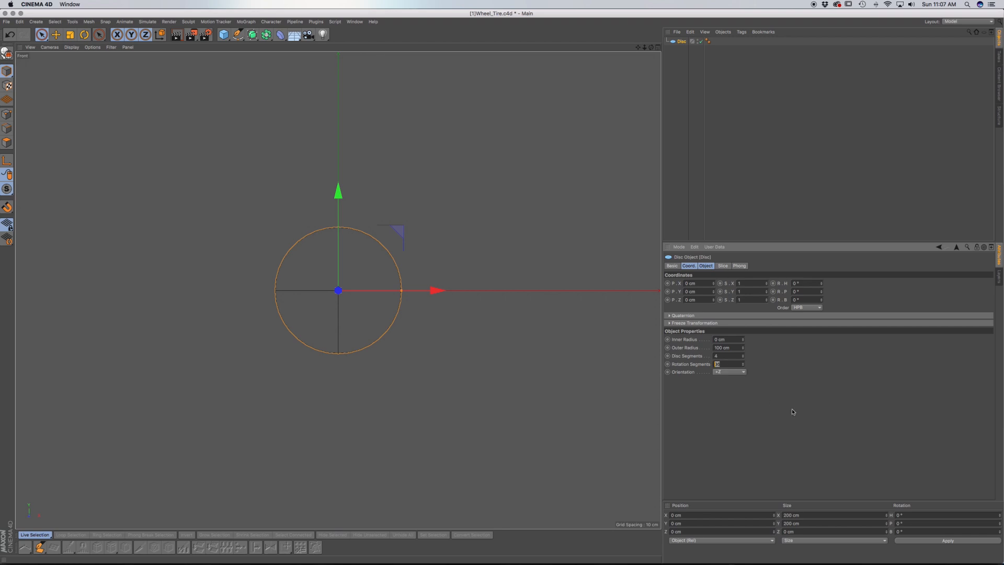
text(8)
key(Return)
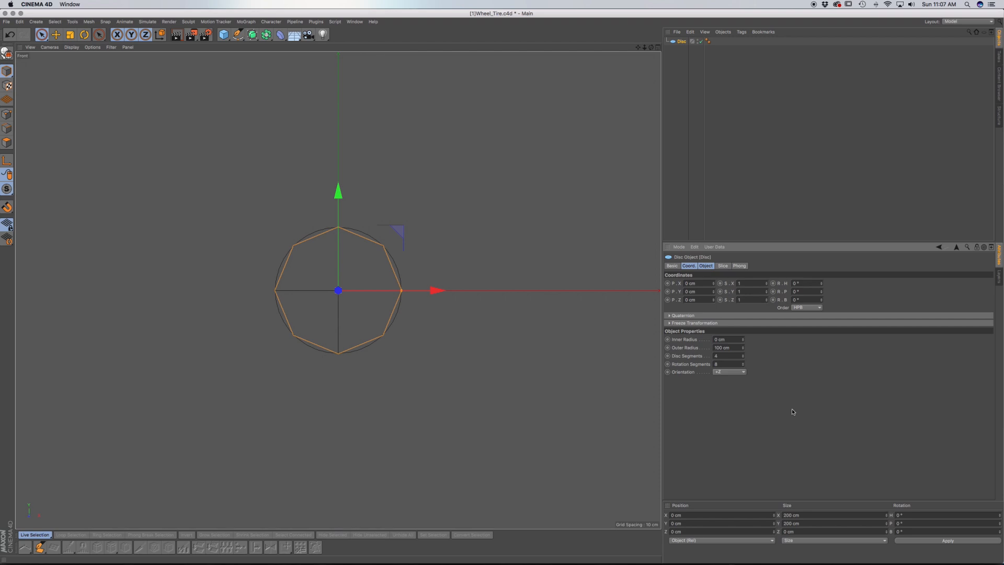
drag(737, 349, 707, 351)
text(10)
key(Return)
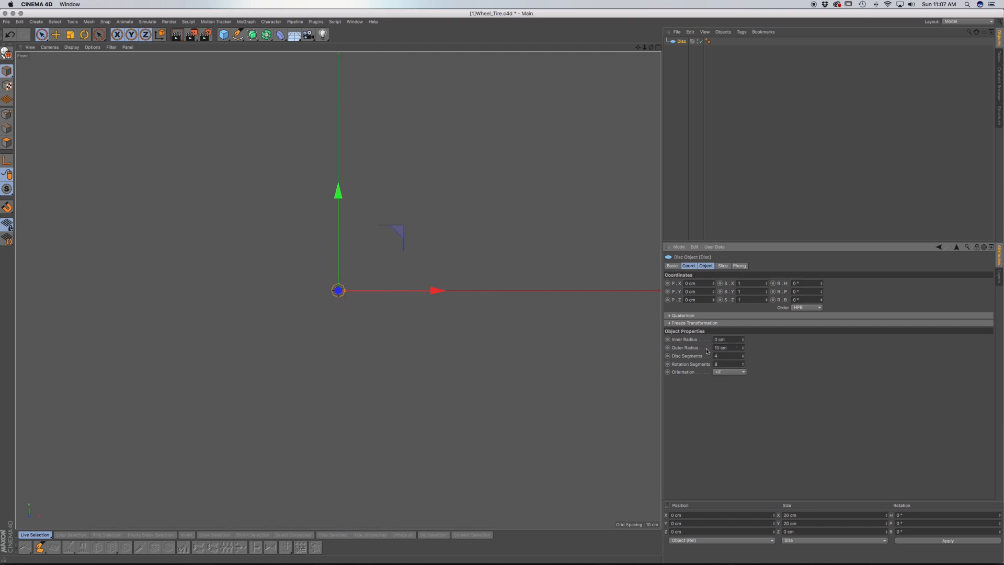
Make the disc editable and move it to Y -25 cm.
scroll(339, 286, up, 5)
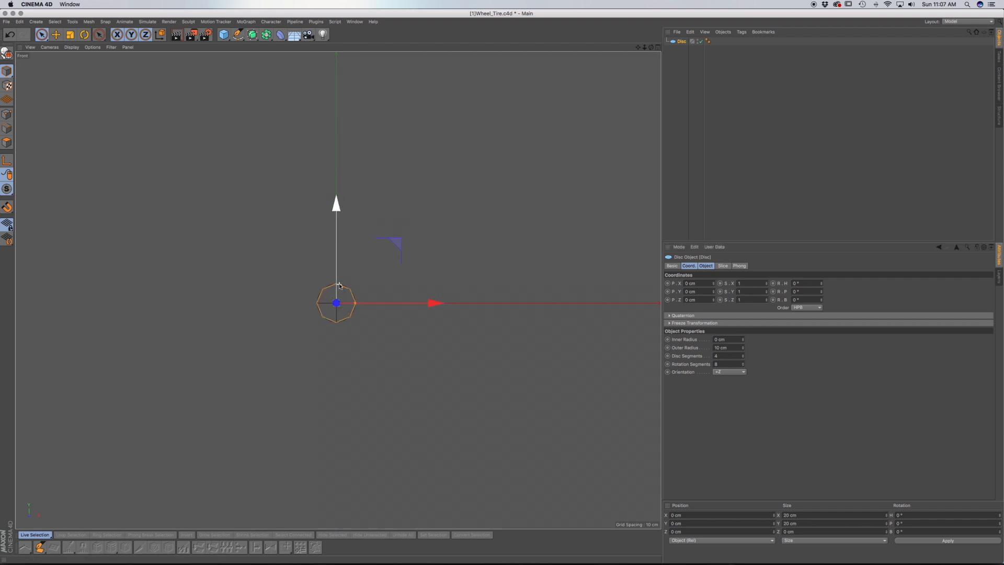
alt+middle_drag(329, 319, 339, 274)
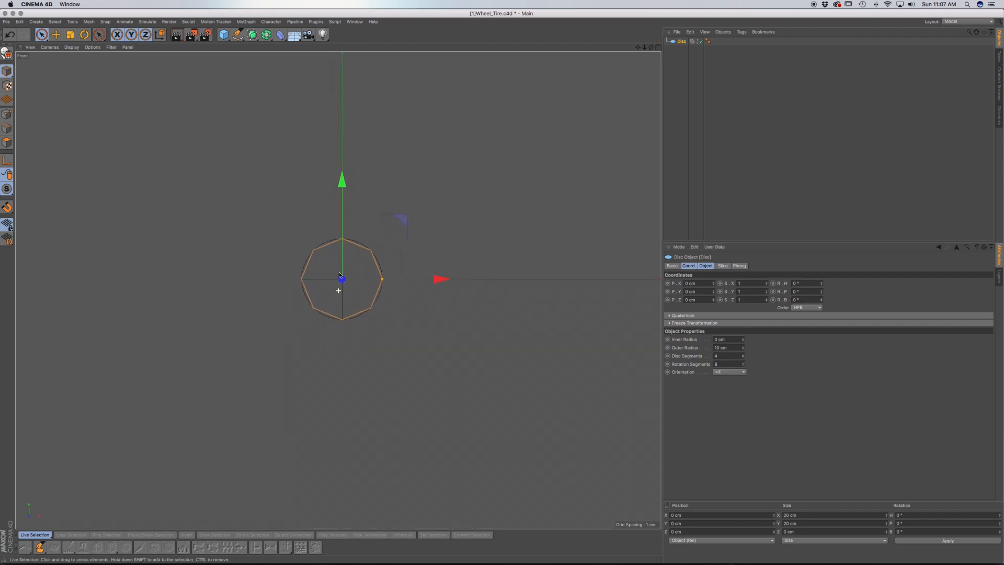
click(6, 53)
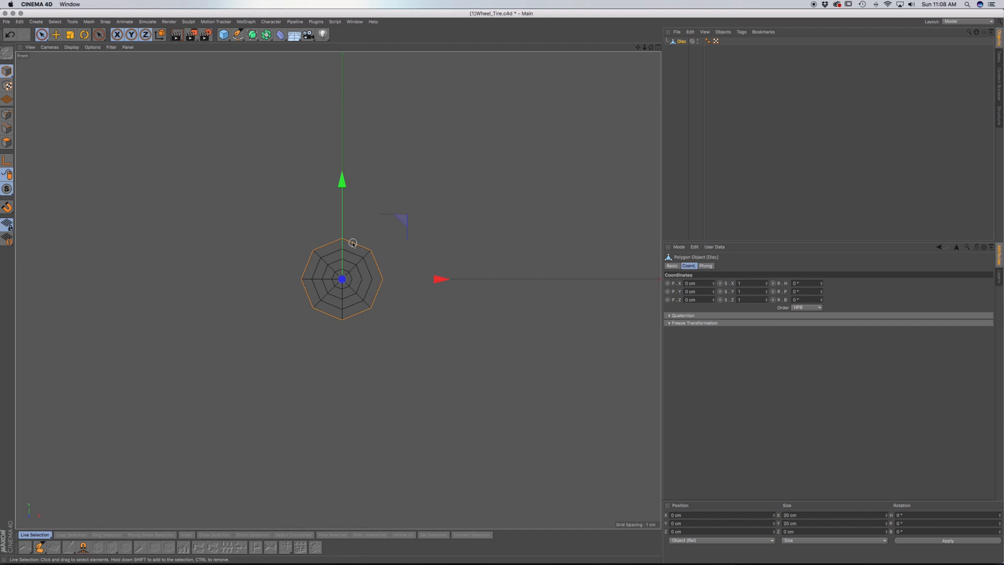
drag(342, 184, 340, 228)
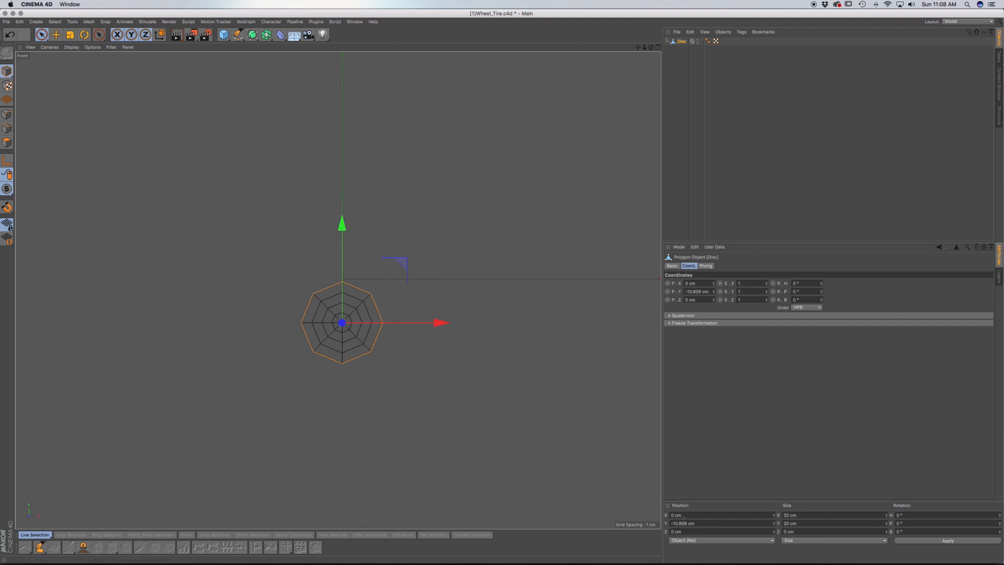
double_click(685, 523)
key(BackSpace)
key(Return)
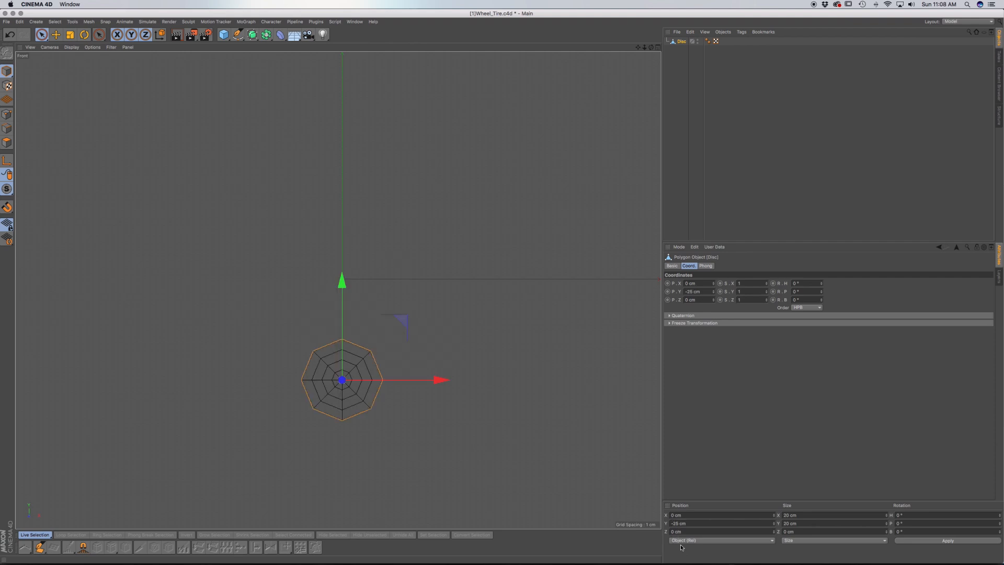
Delete the polygons of the disc's three inner rings and optimize the mesh, leaving only the outer ring.
middle_drag(366, 394, 368, 278)
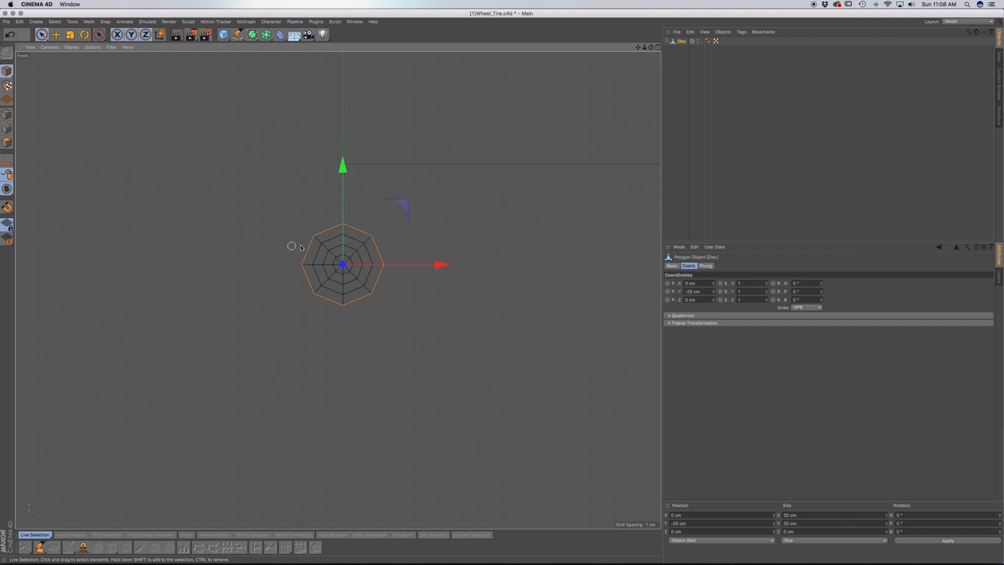
click(42, 34)
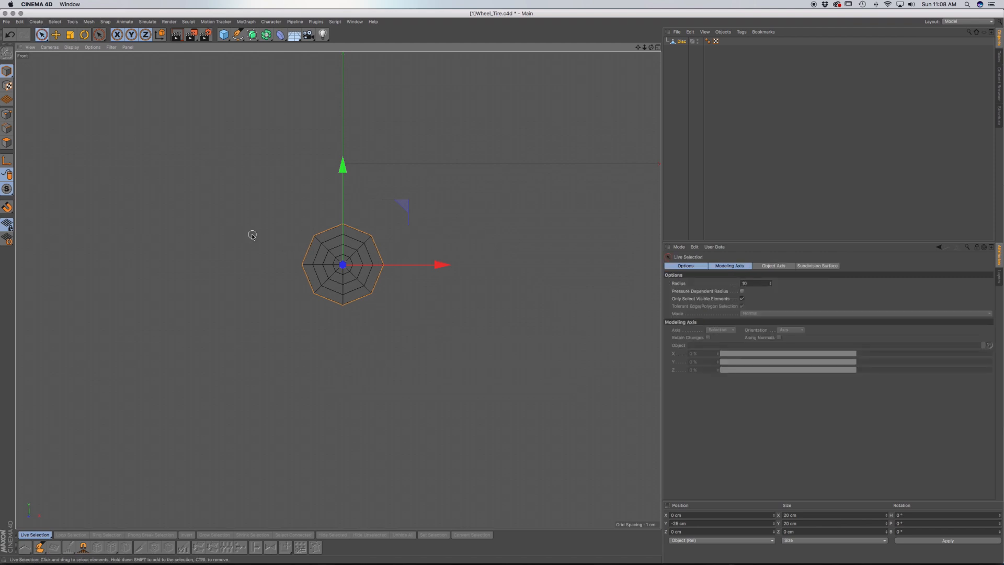
click(6, 143)
click(330, 273)
mouse_move(330, 273)
mouse_down()
mouse_move(361, 269)
mouse_move(338, 252)
mouse_up()
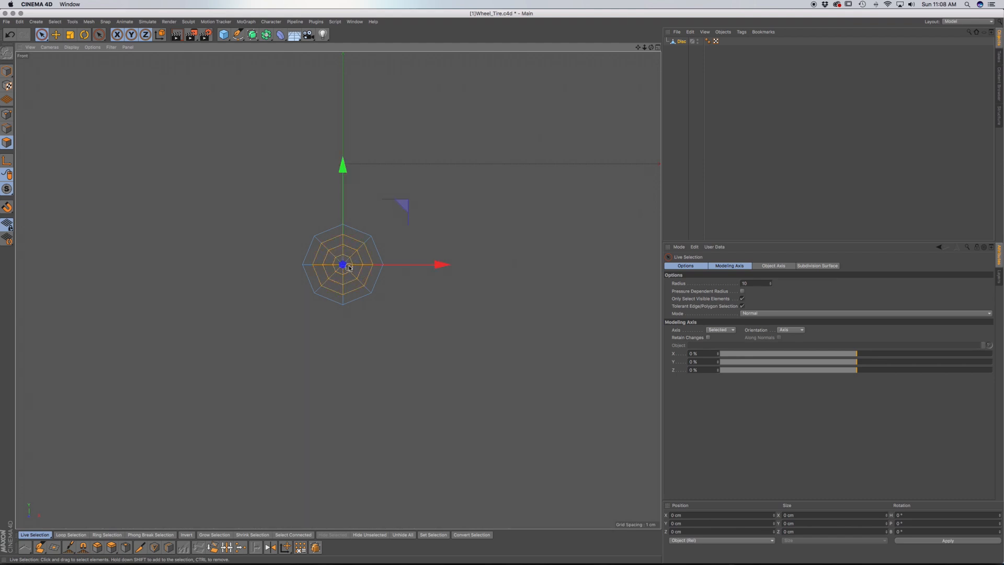
click(353, 266)
scroll(352, 266, up, 8)
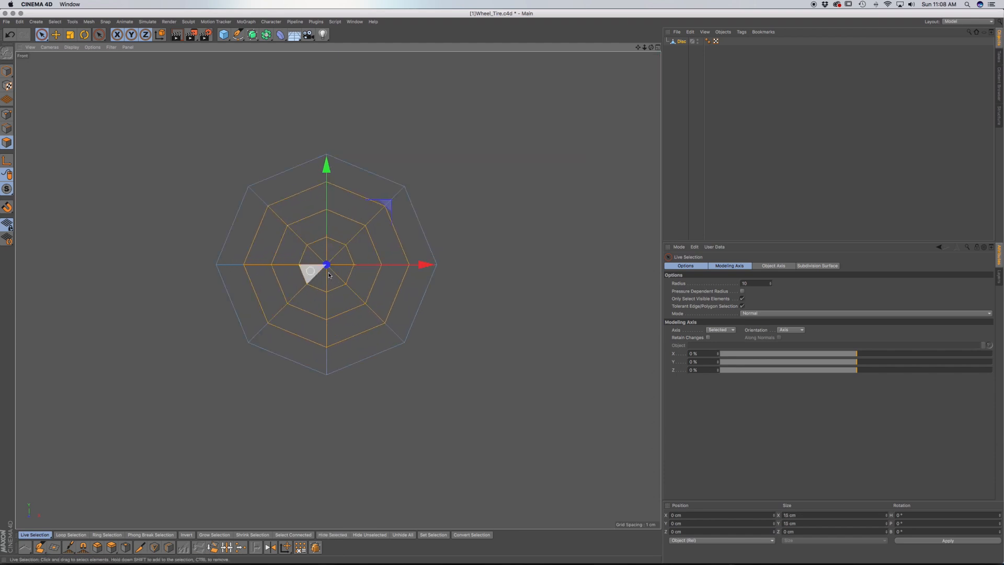
key(Delete)
right_click(502, 274)
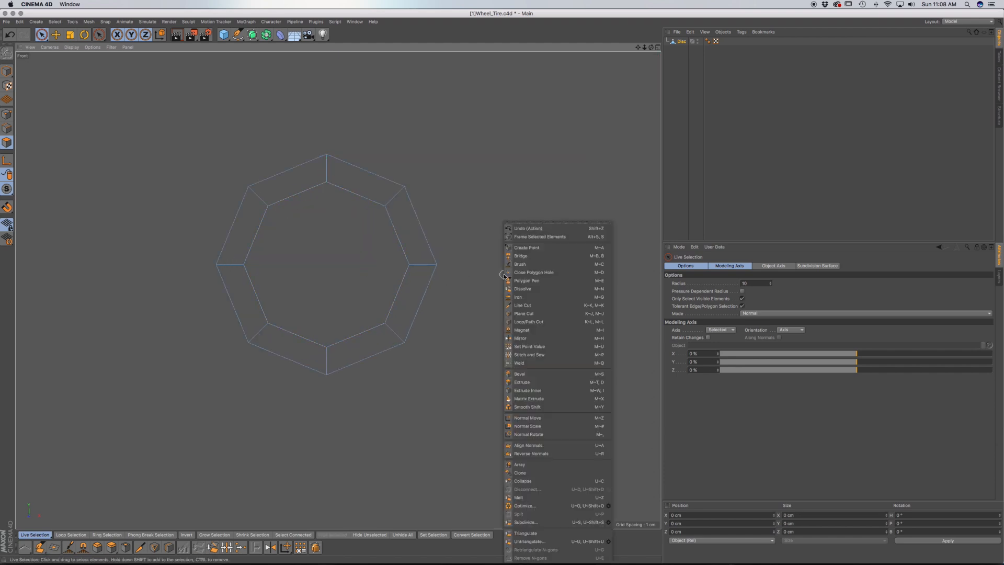
click(548, 506)
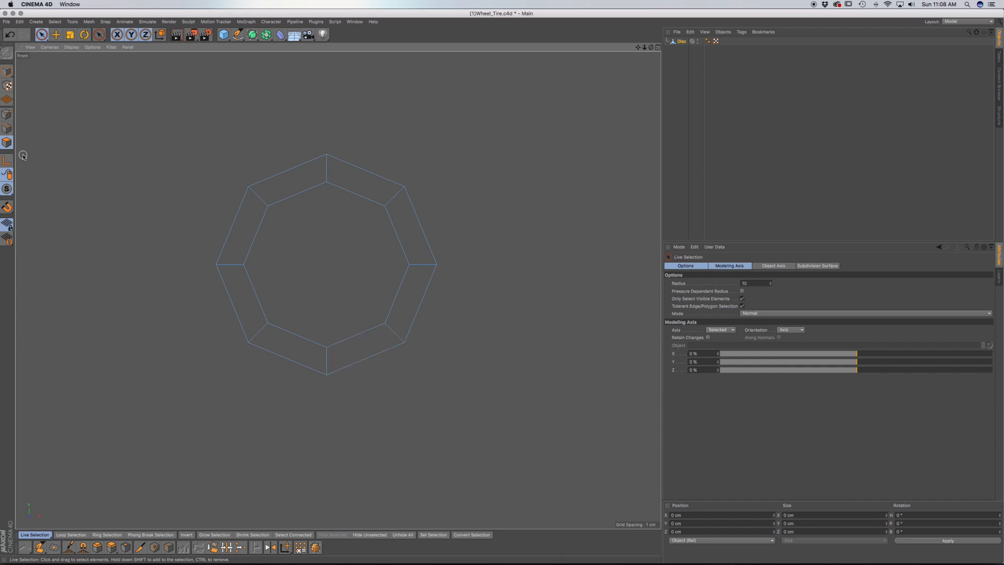
Duplicate the ring and move the copy straight down to about Y -45.5 cm, just beneath the original.
alt+middle_drag(333, 344, 337, 290)
click(681, 43)
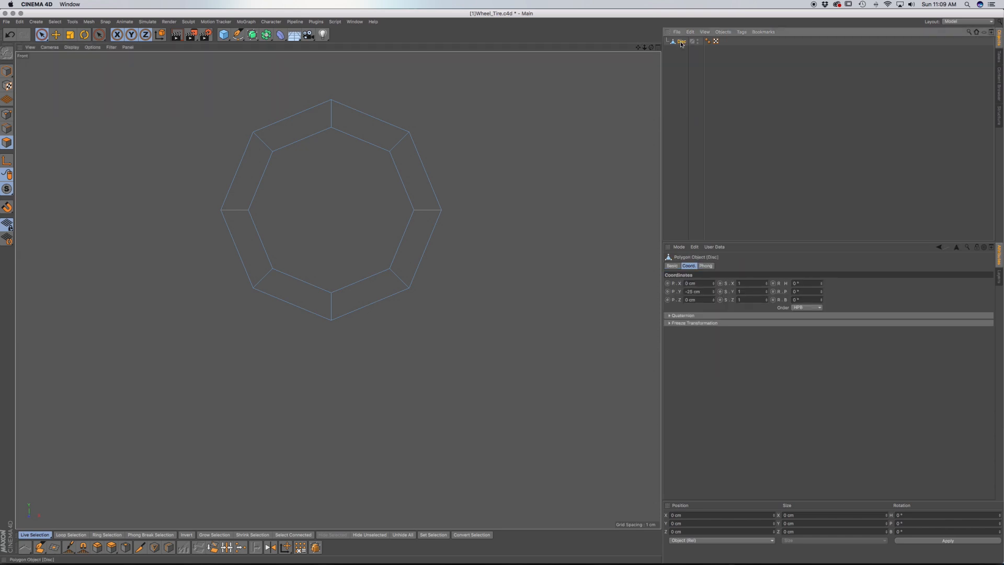
ctrl+drag(683, 41, 682, 52)
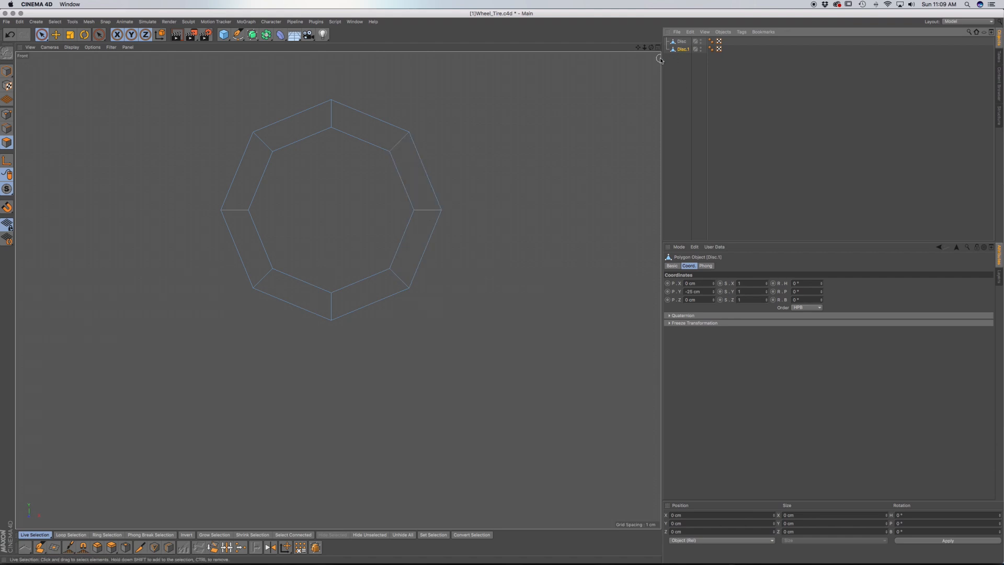
key(e)
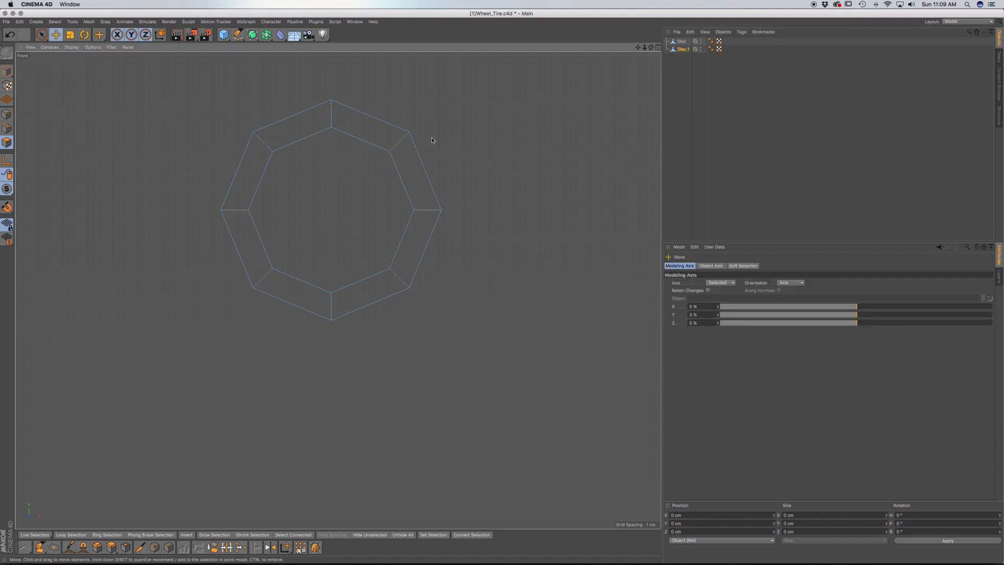
click(7, 71)
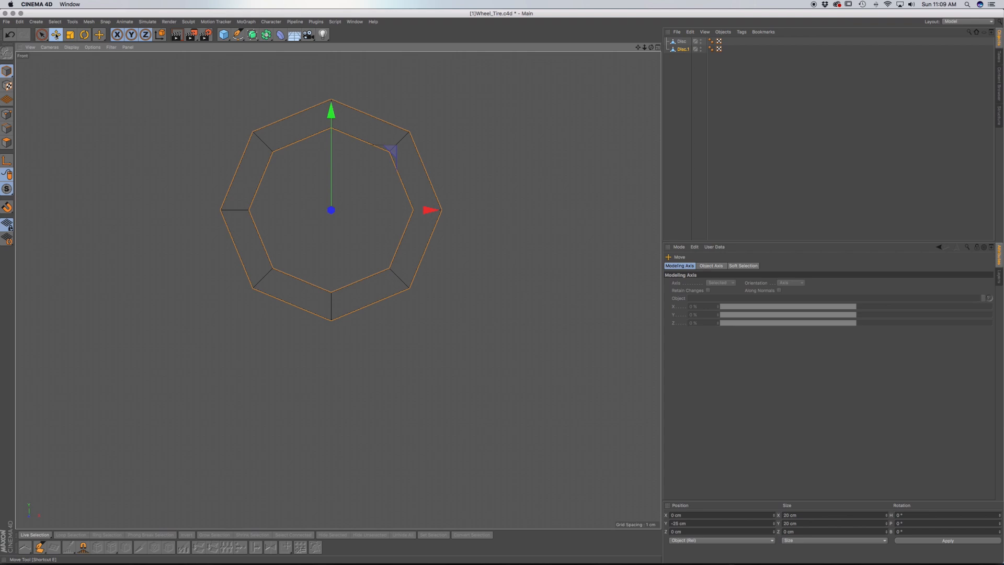
drag(333, 111, 340, 197)
drag(351, 271, 353, 338)
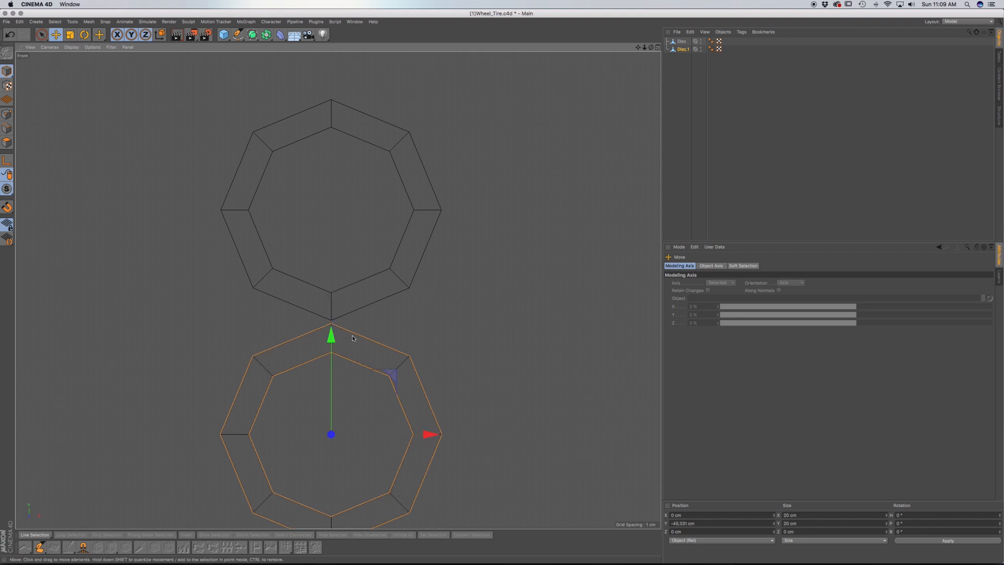
alt+middle_drag(386, 290, 357, 222)
scroll(415, 212, down, 5)
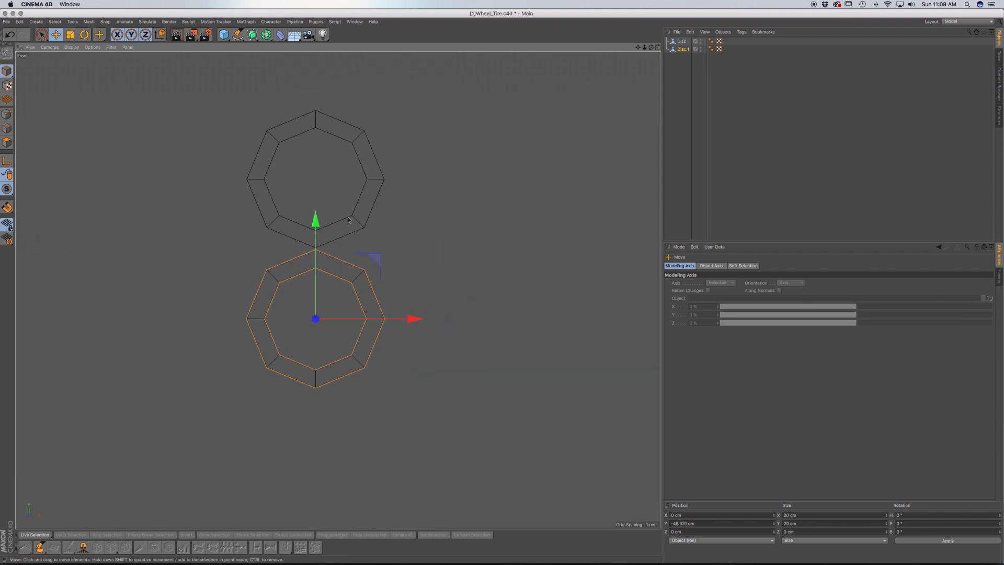
drag(316, 222, 317, 223)
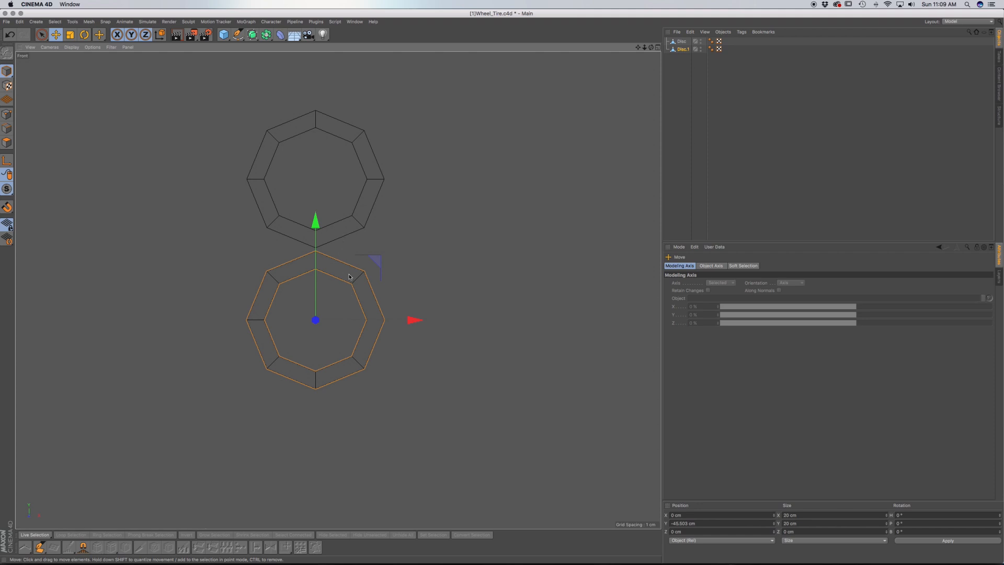
Enable Tolerant Selection for the rectangle selection and delete the lower half of the copied ring's polygons.
click(7, 143)
drag(41, 34, 71, 62)
drag(426, 403, 212, 338)
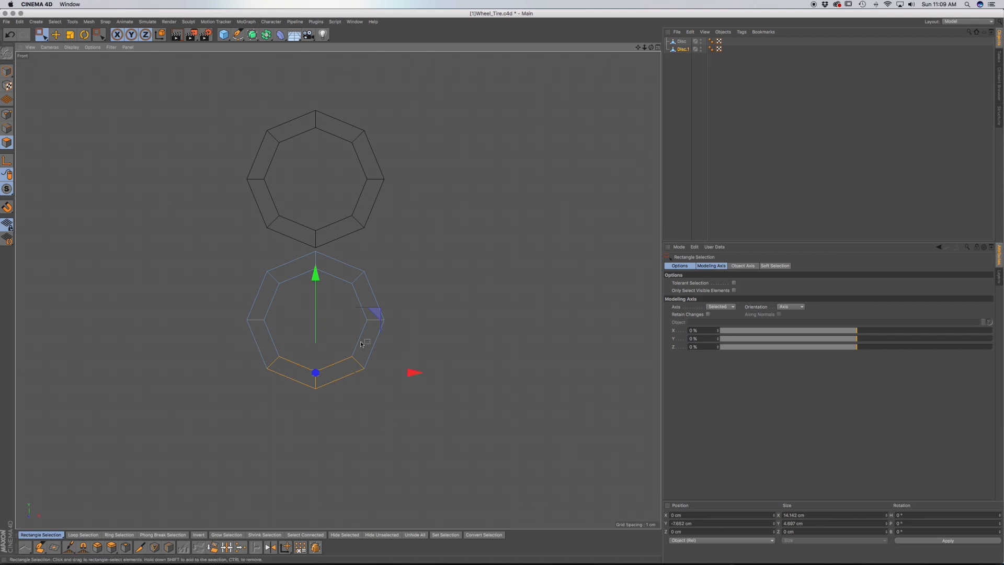
click(734, 283)
drag(428, 422, 209, 343)
key(Delete)
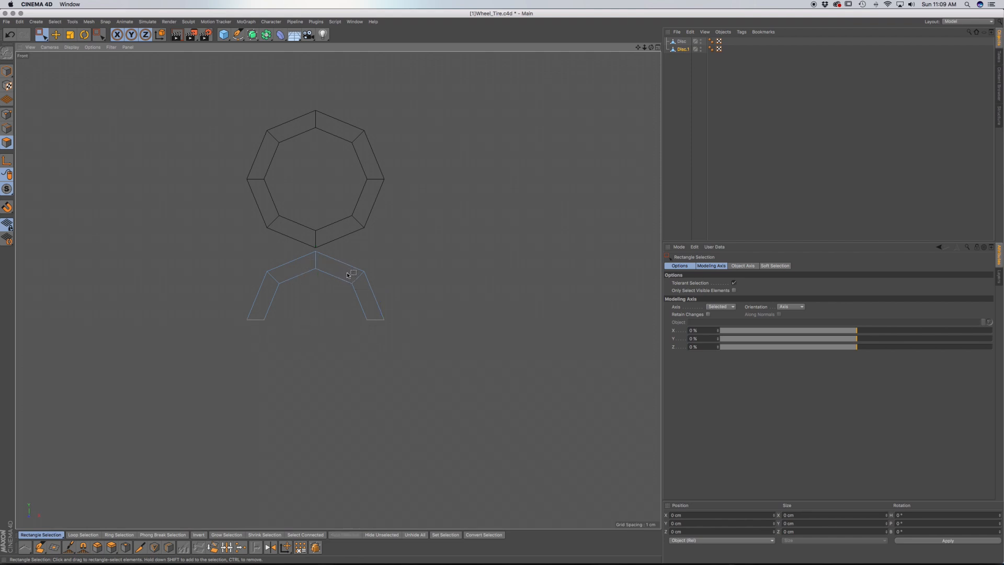
Scale the half ring's inner edges to about 9.5 cm wide and lower them level with the outer end points.
click(7, 128)
drag(41, 34, 68, 50)
mouse_move(275, 309)
mouse_down()
mouse_move(296, 279)
mouse_move(343, 292)
mouse_move(357, 306)
mouse_move(336, 354)
mouse_up()
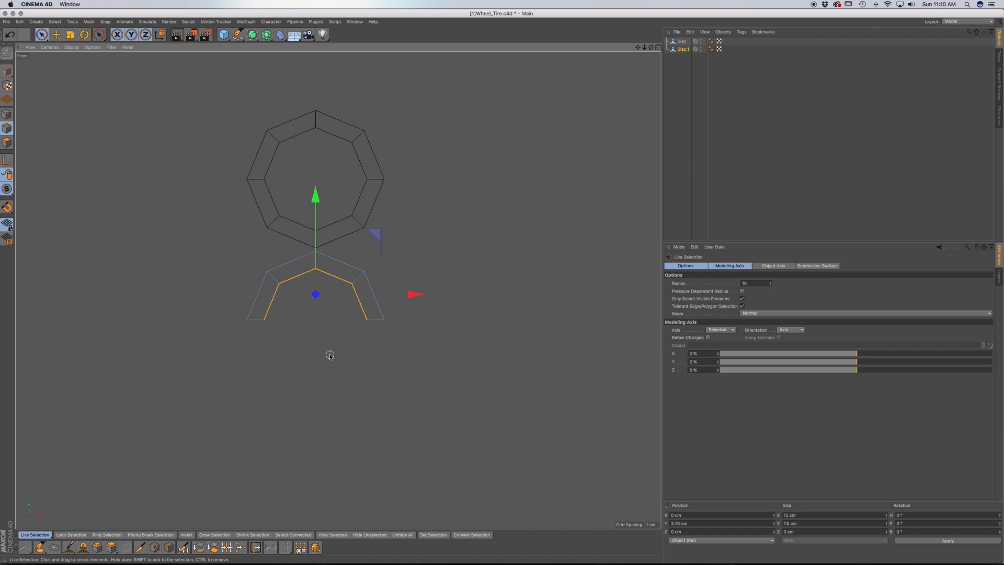
key(t)
drag(471, 258, 346, 270)
key(e)
drag(316, 200, 318, 209)
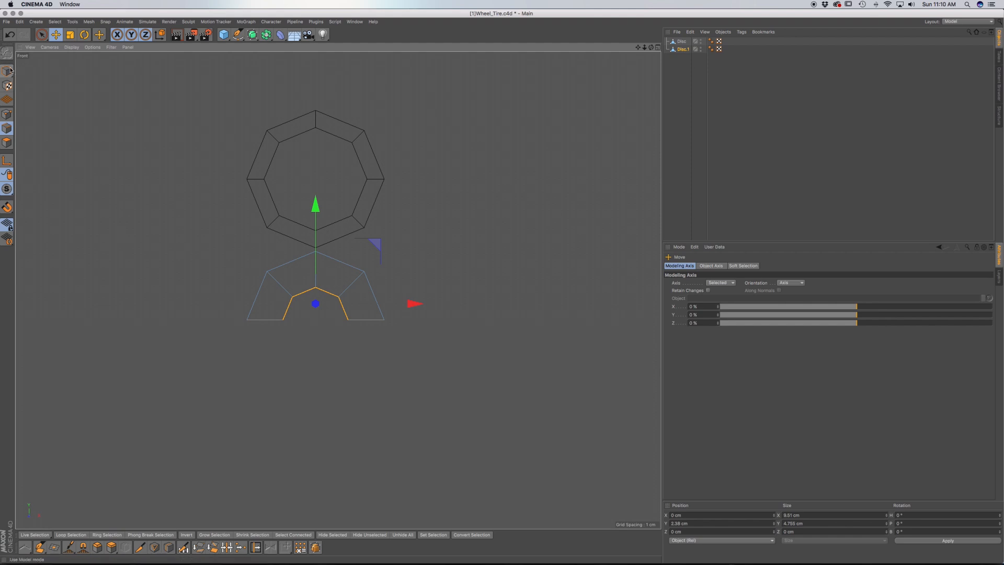
Merge the full ring and the half ring with Connect Objects + Delete, and clear the edge selection.
click(41, 35)
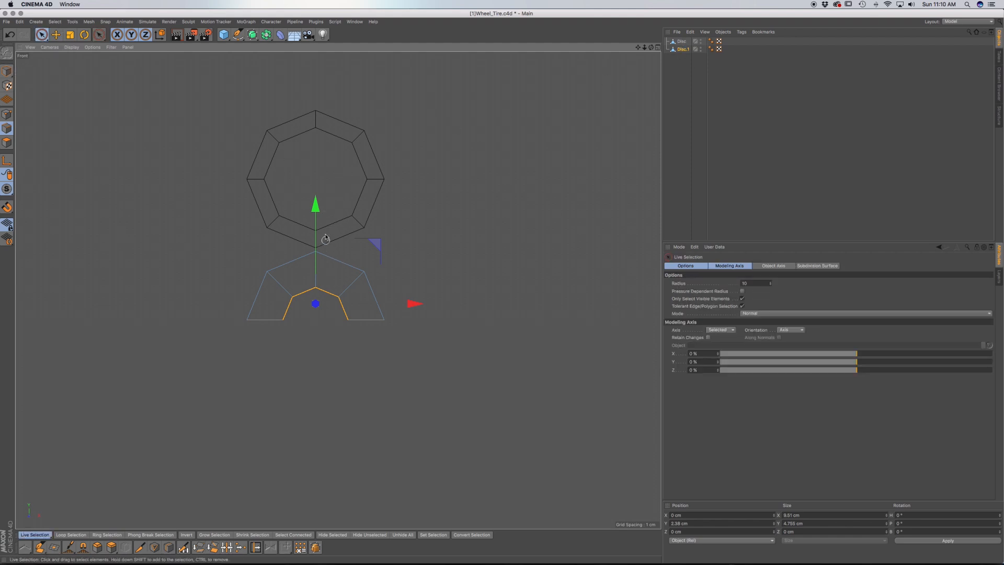
ctrl+click(681, 42)
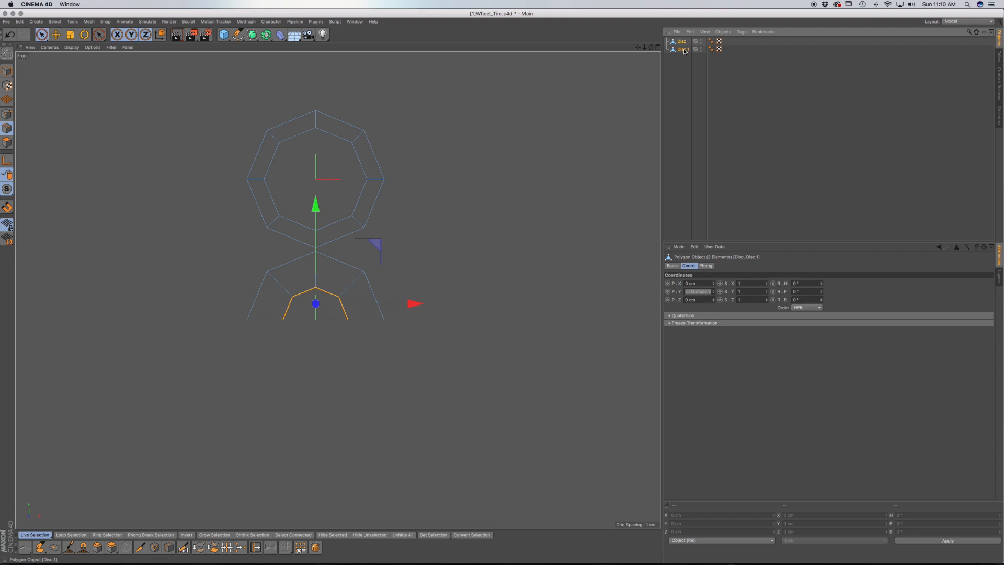
right_click(684, 51)
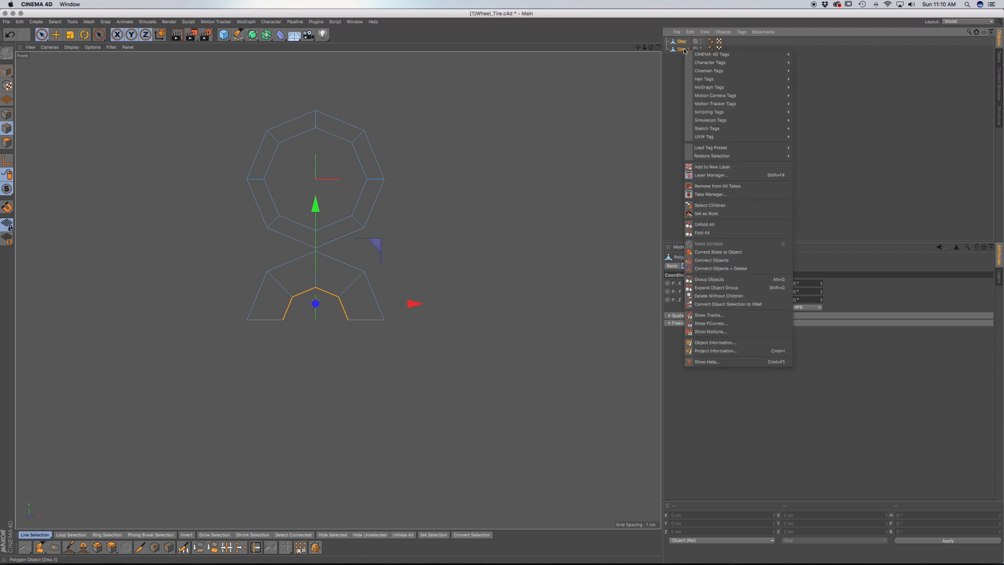
click(734, 269)
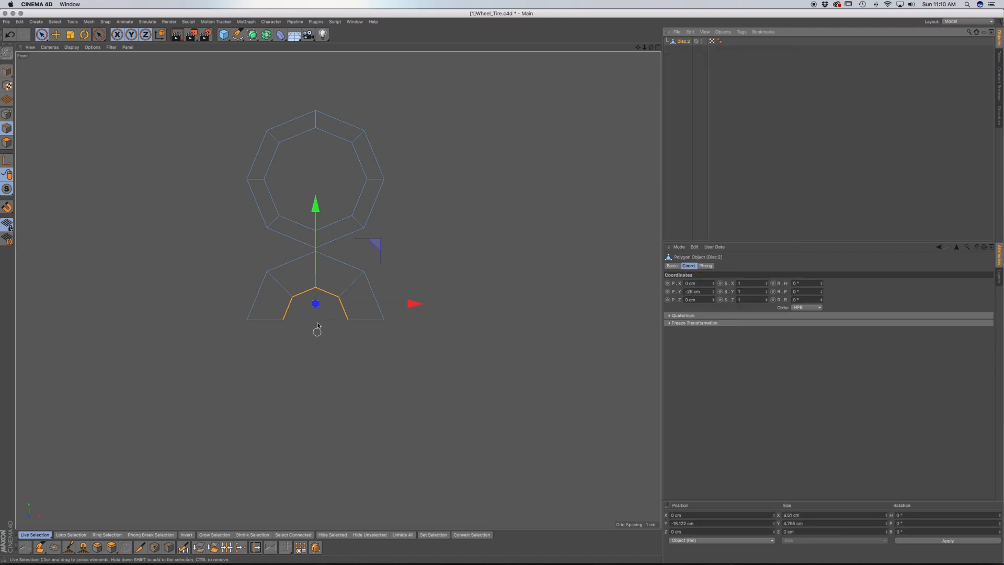
click(239, 244)
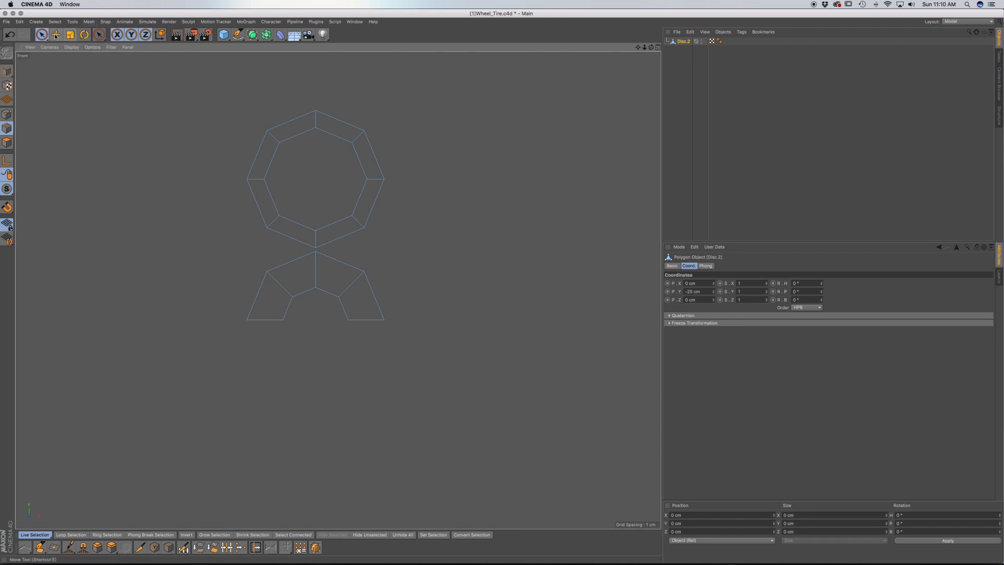
Delete the right half of the merged profile's polygons with Rectangle Selection and run Optimize on the remaining half.
drag(44, 34, 73, 54)
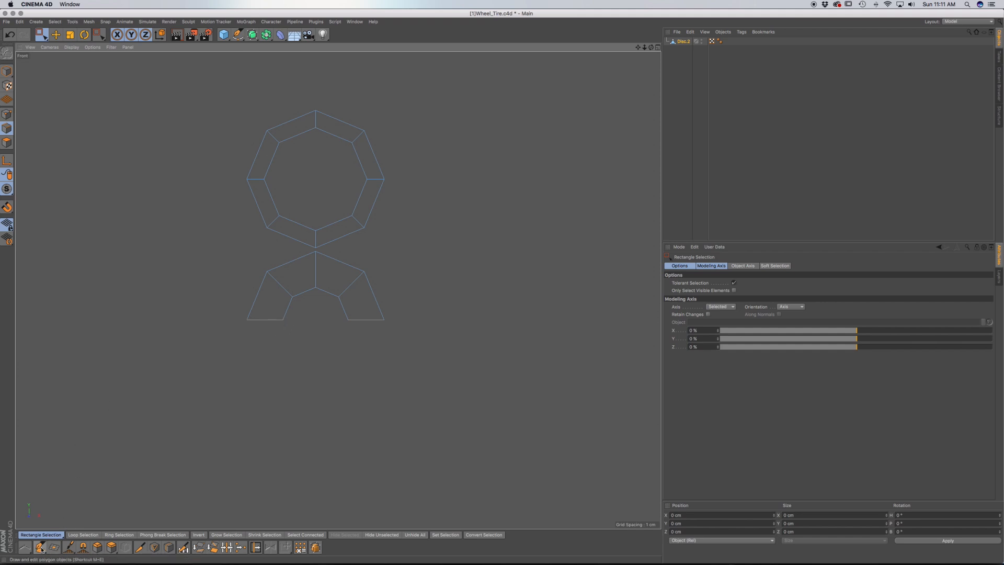
drag(417, 399, 322, 89)
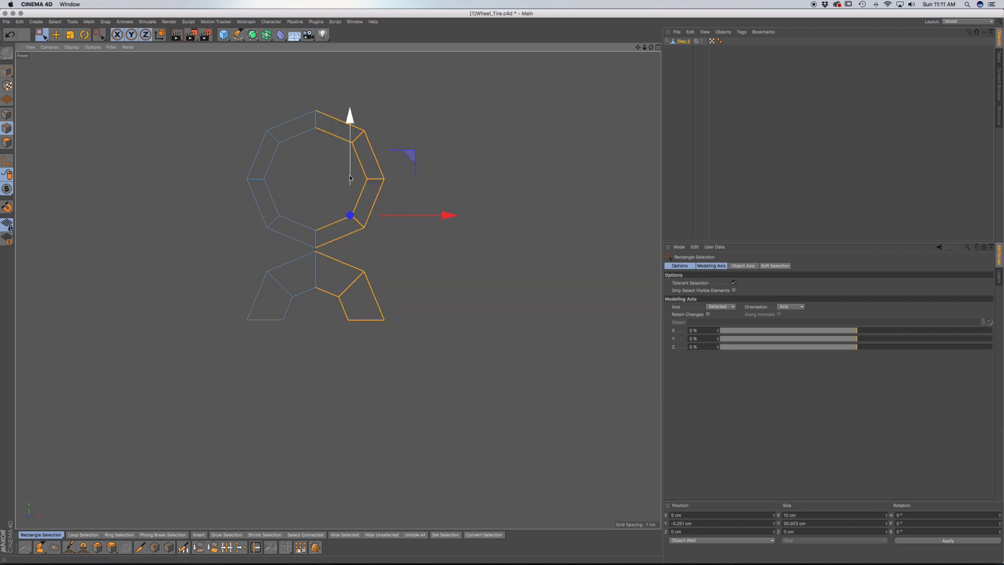
click(142, 200)
click(7, 142)
drag(462, 361, 333, 106)
key(Delete)
right_click(194, 198)
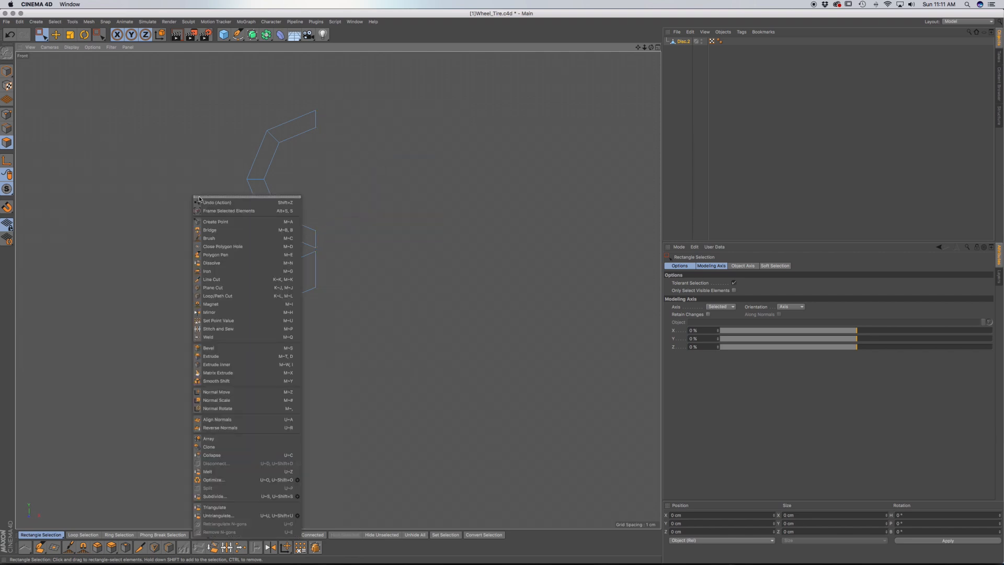
click(215, 480)
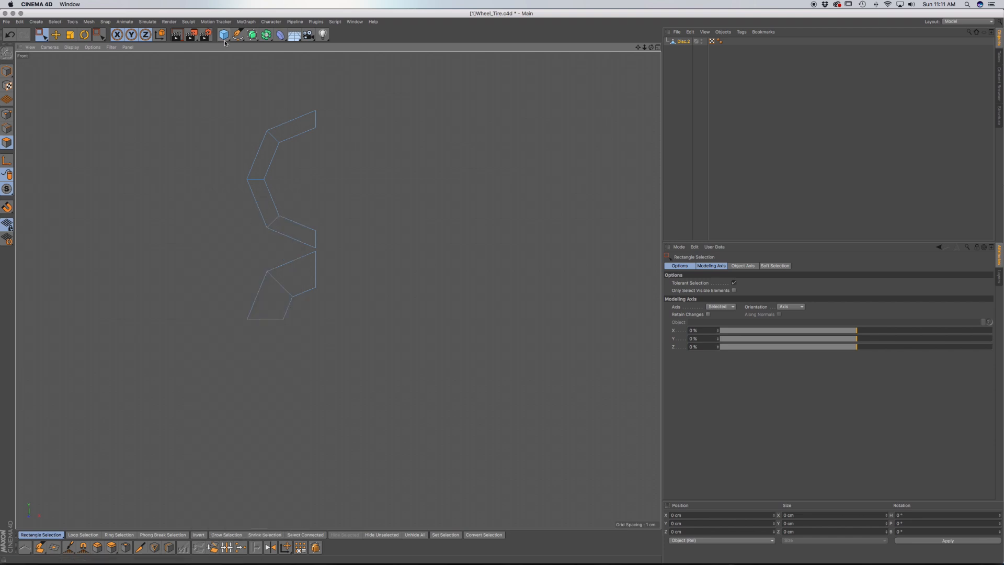
Add a Symmetry object, place the half profile inside it, and rename the polygon object Wheel.
drag(267, 35, 355, 73)
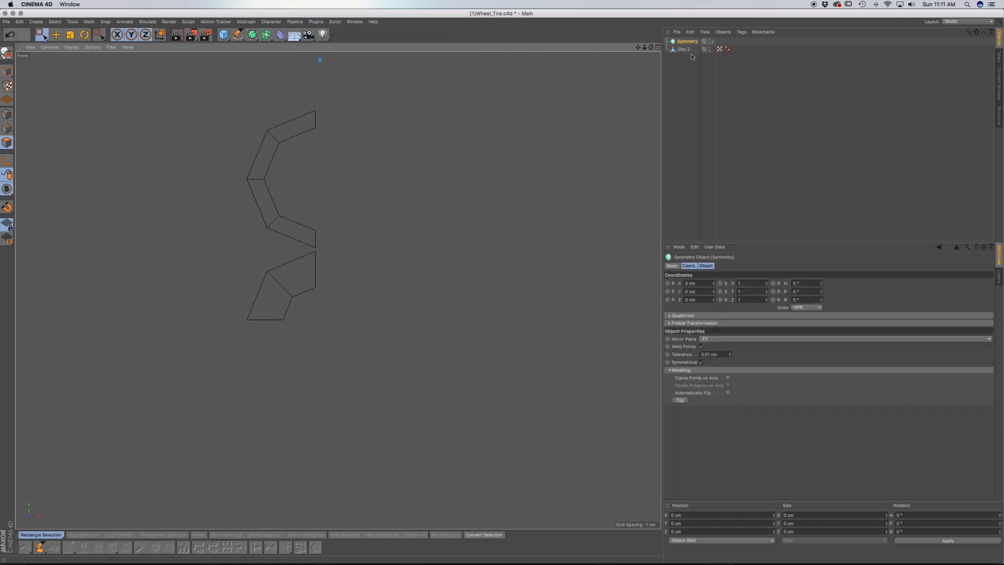
drag(682, 51, 684, 44)
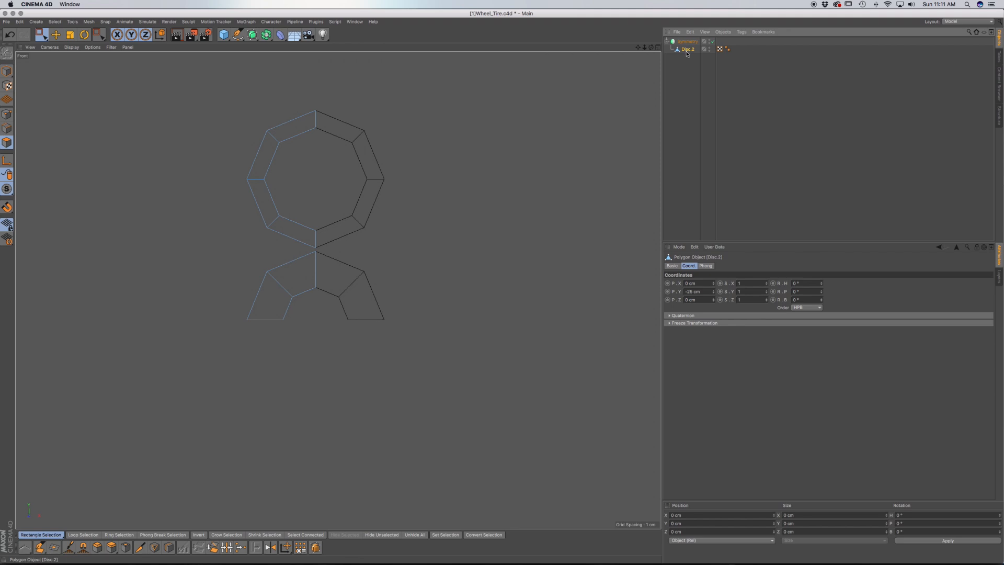
double_click(687, 50)
text(Wheel)
key(Return)
With the Polygon Pen, weld the half ring's upper and shoulder points to the ring and pull its outer end point outward.
click(40, 547)
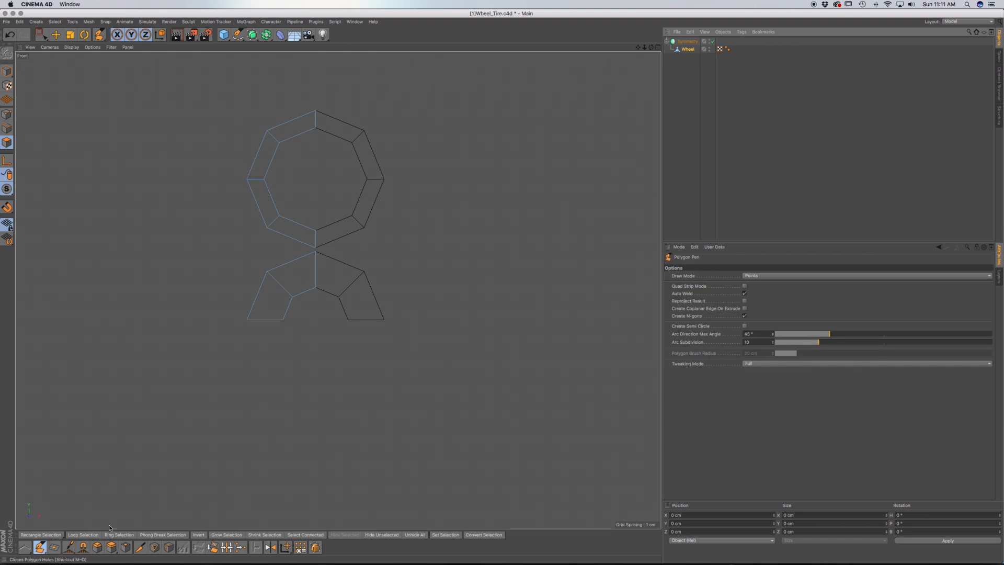
drag(316, 252, 316, 248)
scroll(316, 248, up, 8)
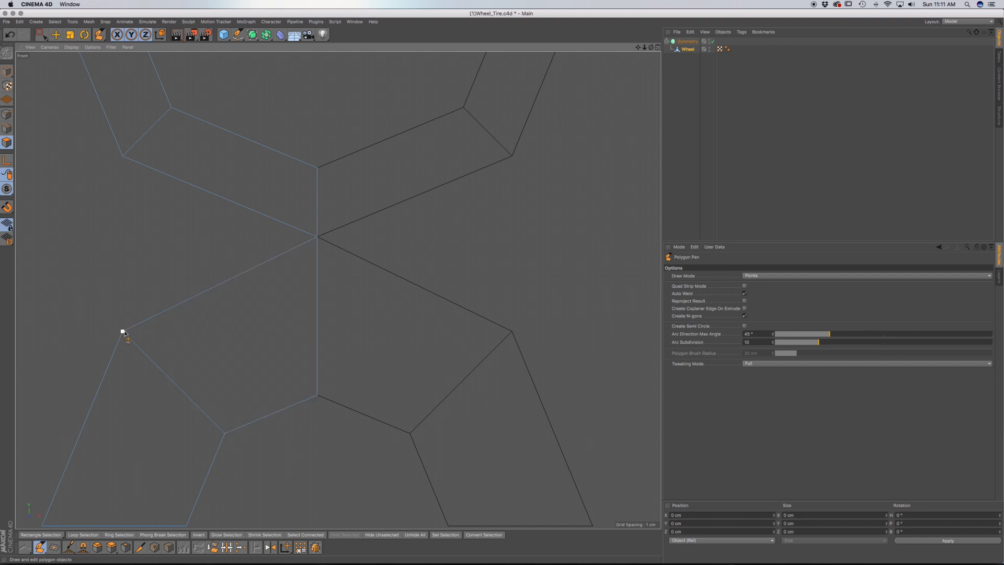
scroll(217, 332, down, 8)
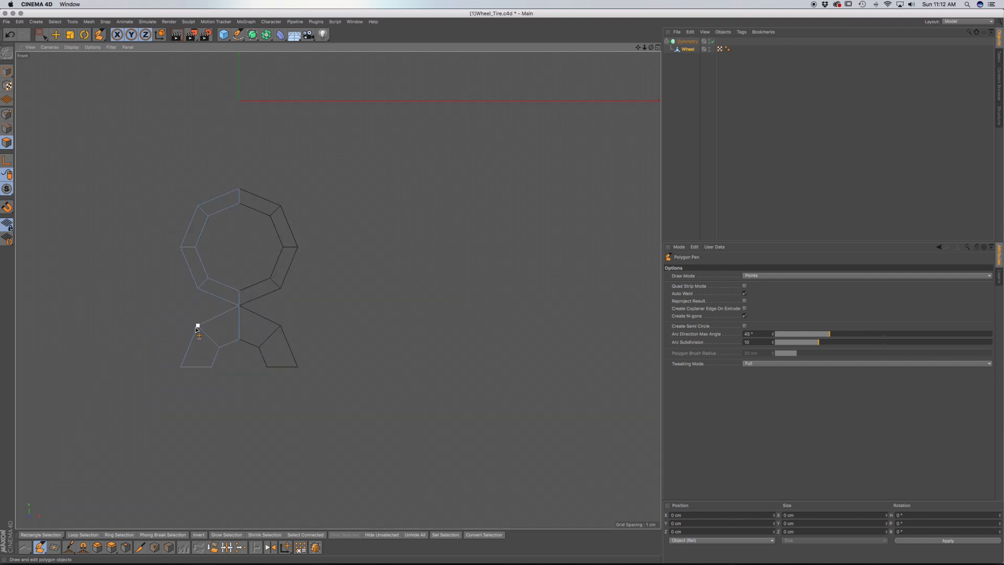
drag(198, 325, 198, 290)
drag(180, 366, 161, 368)
Extrude the leg's bottom edge diagonally down and outward with the Polygon Pen.
alt+middle_drag(285, 367, 369, 313)
scroll(359, 286, down, 5)
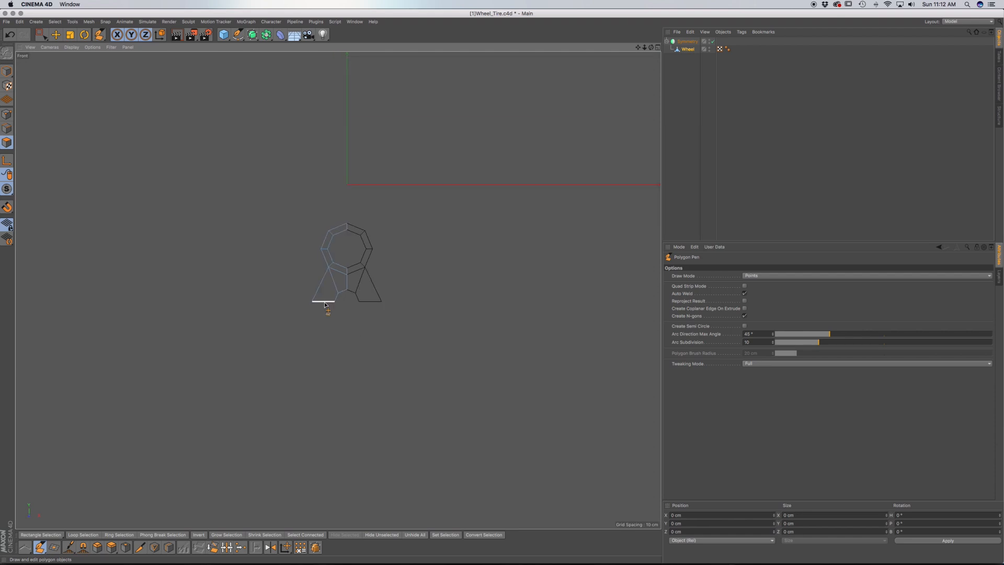
ctrl+drag(324, 304, 288, 341)
mouse_move(288, 341)
ctrl+shift+mouse_down()
mouse_move(297, 349)
mouse_move(269, 343)
mouse_move(359, 347)
mouse_move(277, 343)
mouse_move(320, 349)
mouse_move(292, 347)
mouse_move(317, 344)
mouse_move(293, 337)
mouse_move(279, 343)
mouse_move(293, 343)
ctrl+shift+mouse_up()
scroll(312, 325, down, 3)
alt+middle_drag(316, 328, 318, 291)
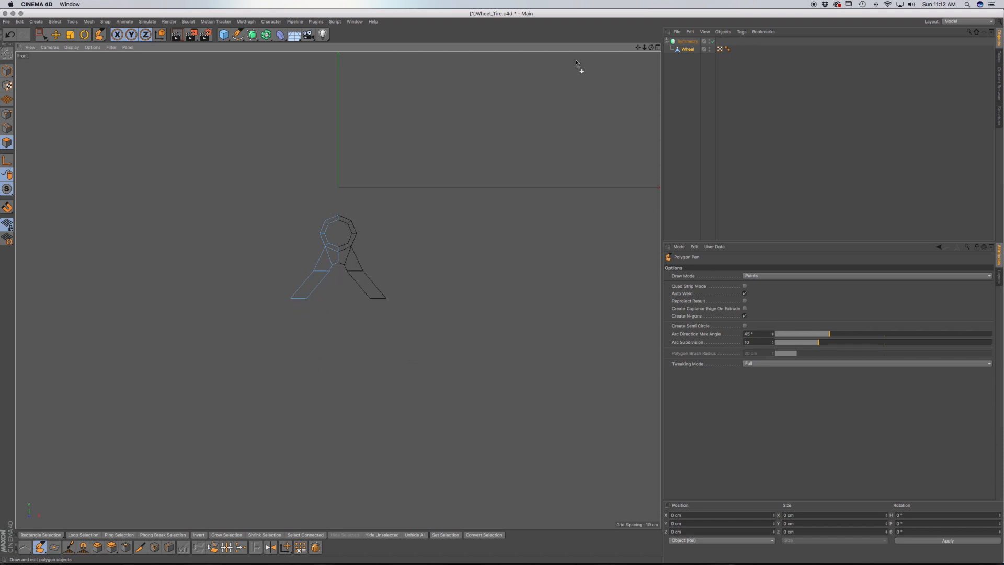
Add a disc with +Z orientation and 72 rotation segments, and make it editable.
click(224, 35)
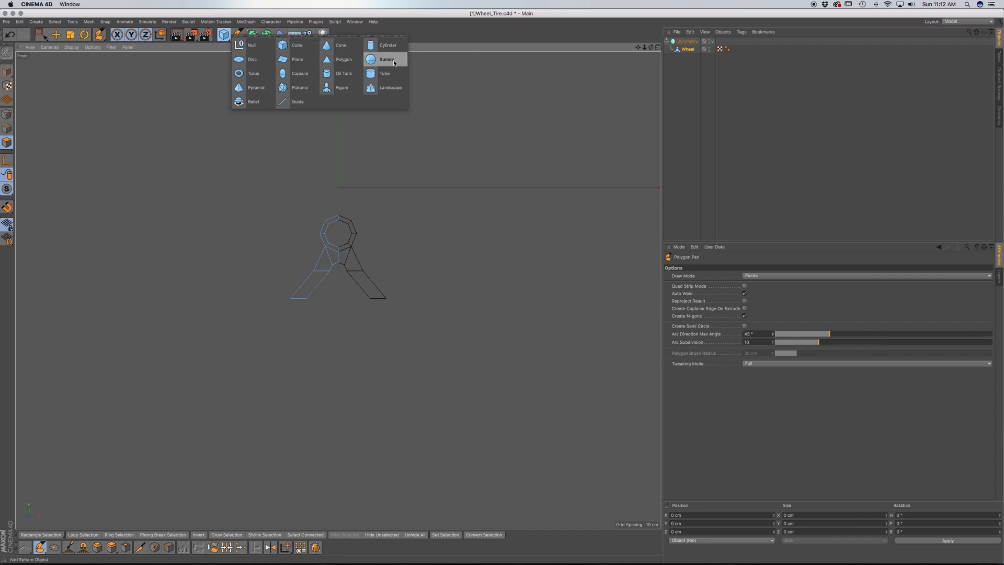
click(252, 59)
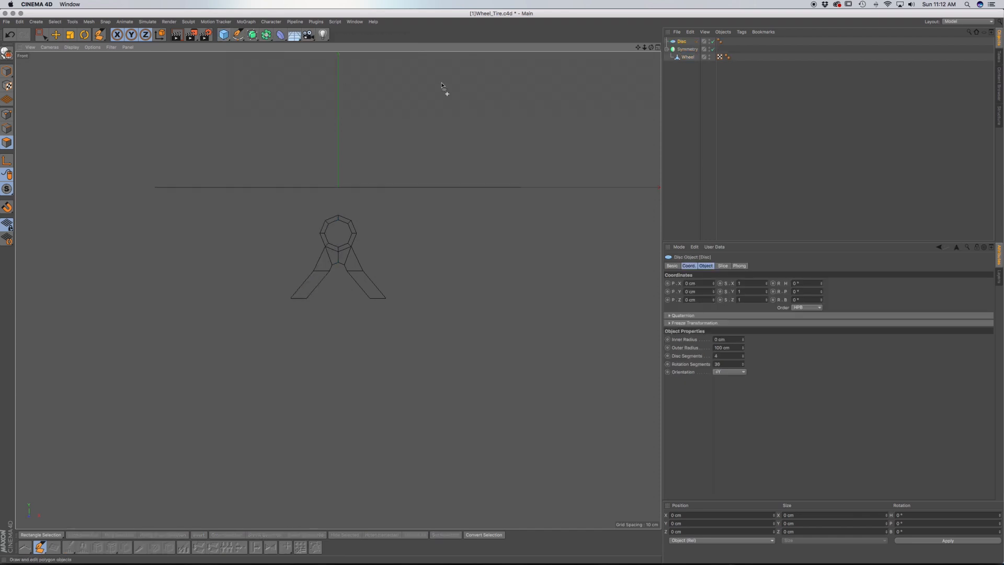
click(743, 371)
click(730, 414)
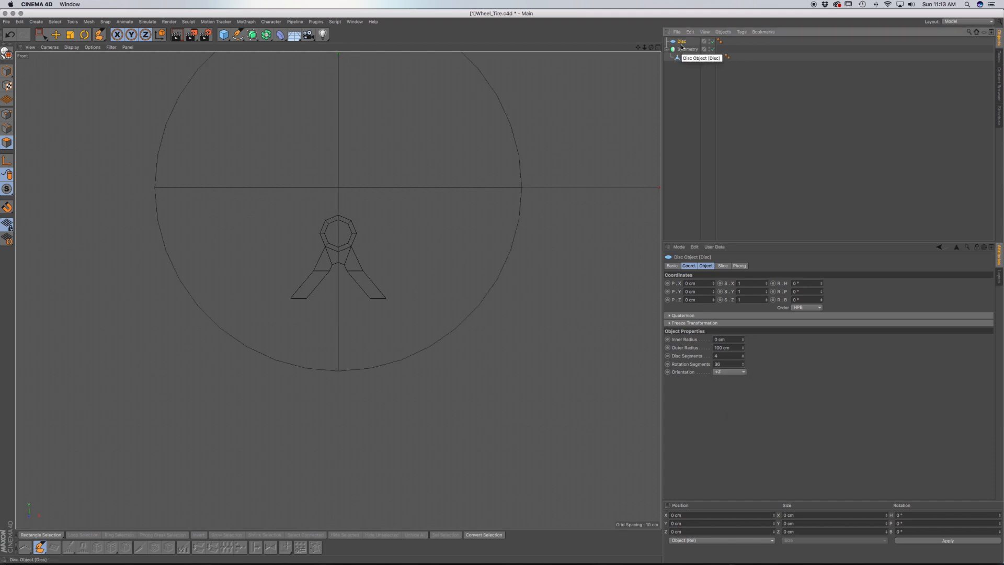
double_click(735, 363)
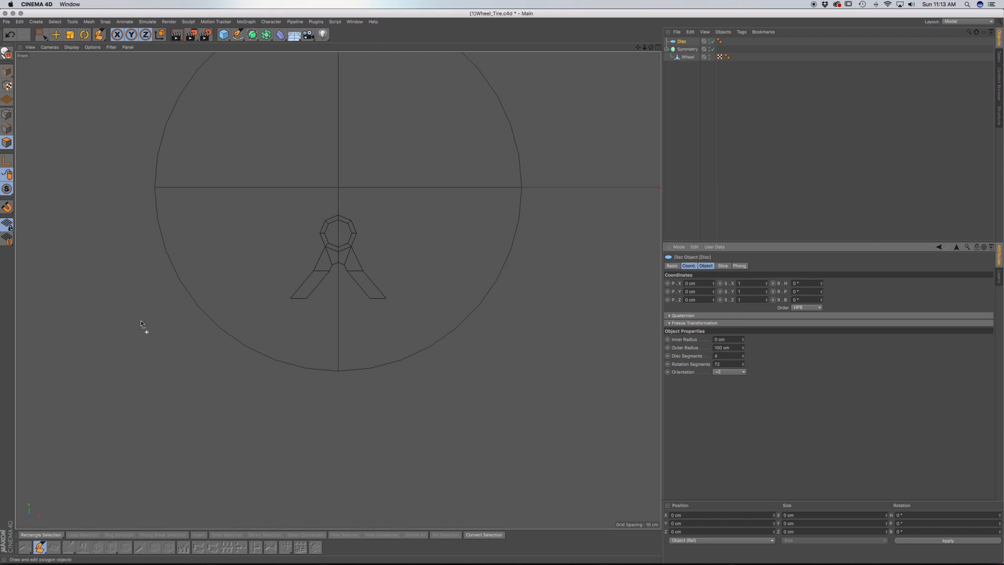
click(6, 56)
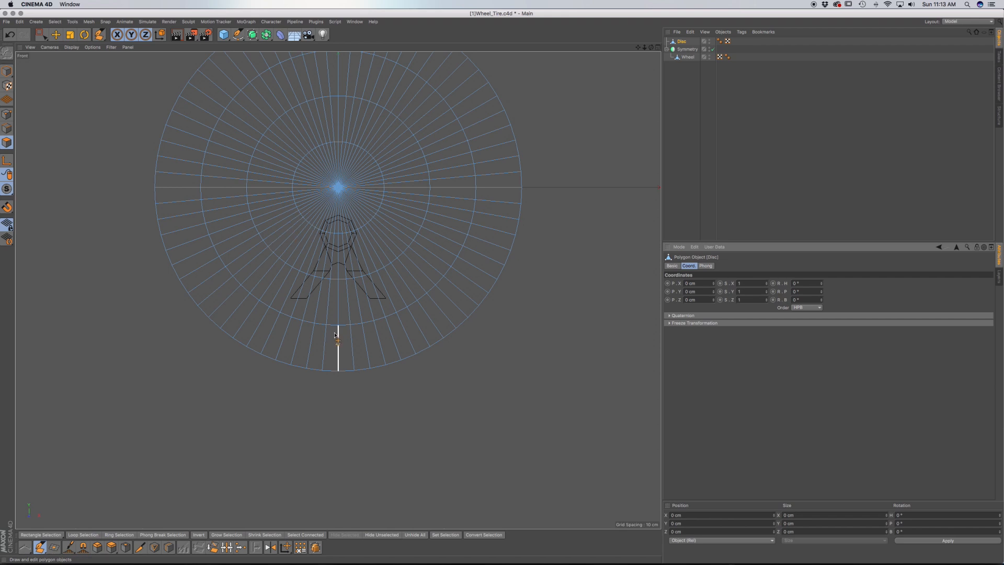
Cut a loop around the disc's outermost band at about 80% offset, and switch to Loop Selection.
key(k)
key(l)
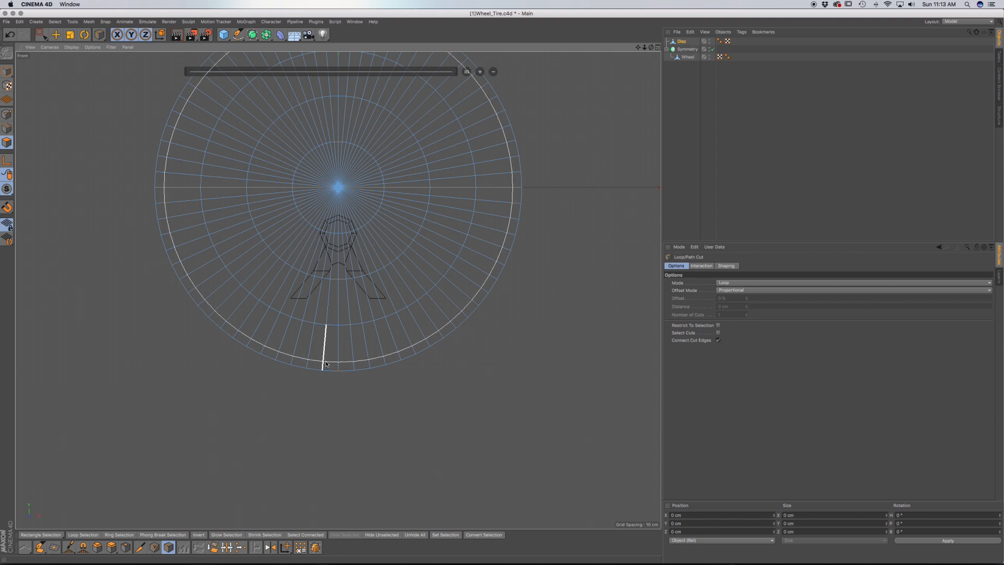
click(326, 364)
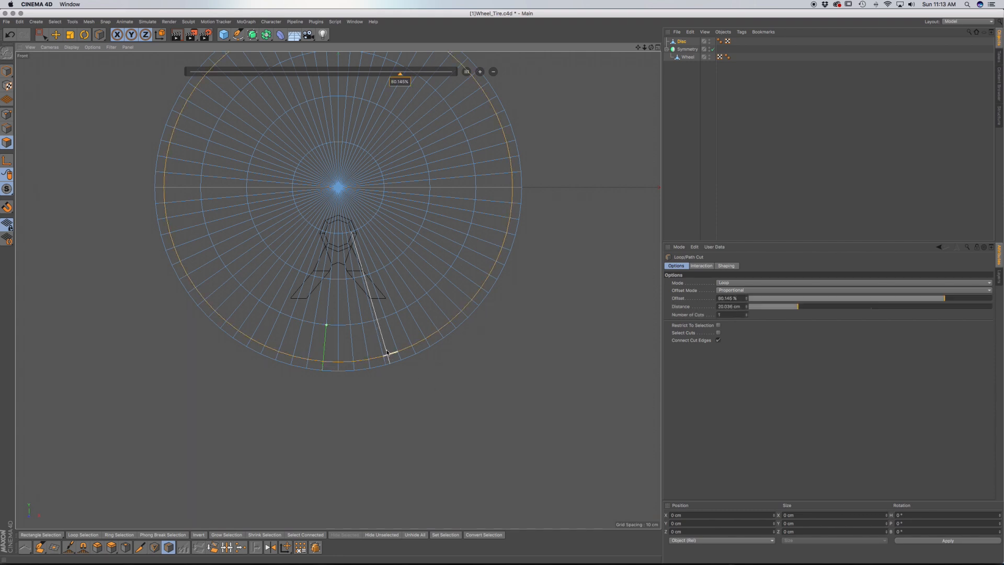
right_click(407, 347)
click(428, 366)
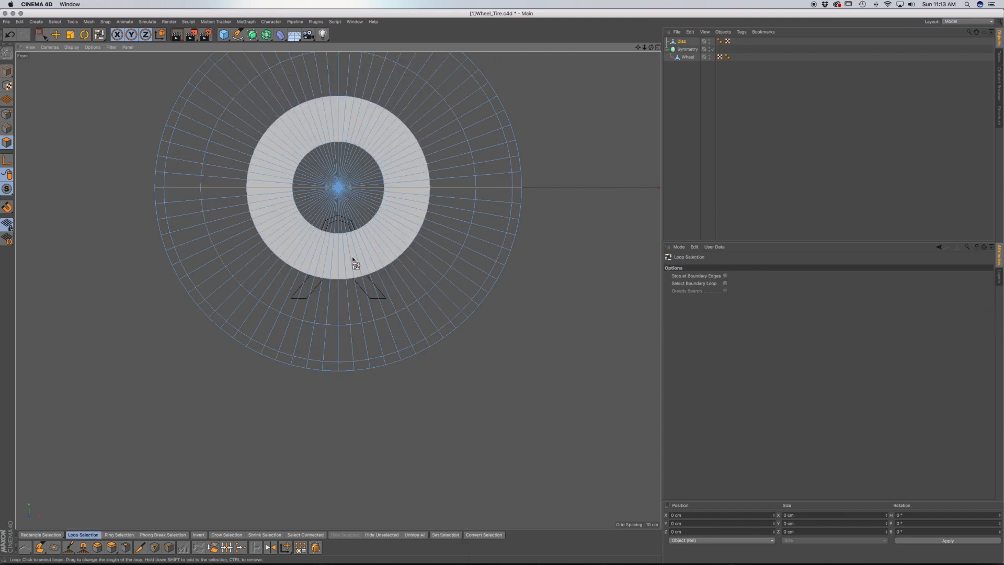
drag(351, 216, 460, 388)
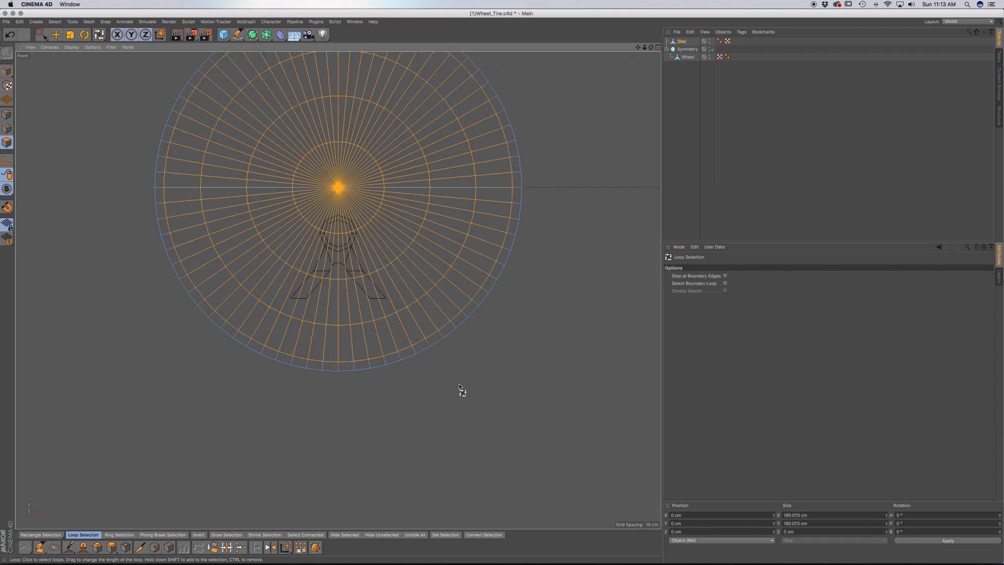
key(Delete)
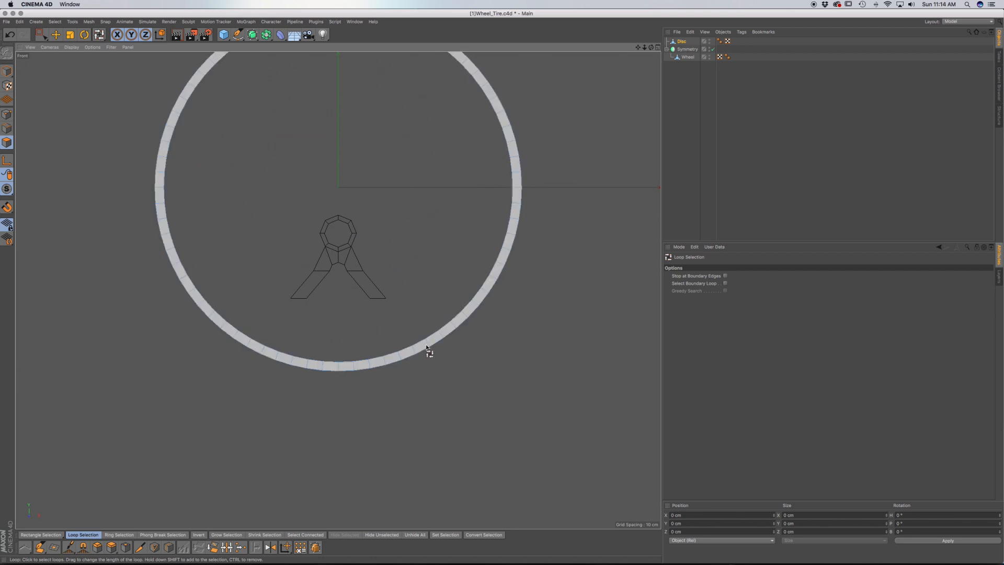
key(ctrl+z)
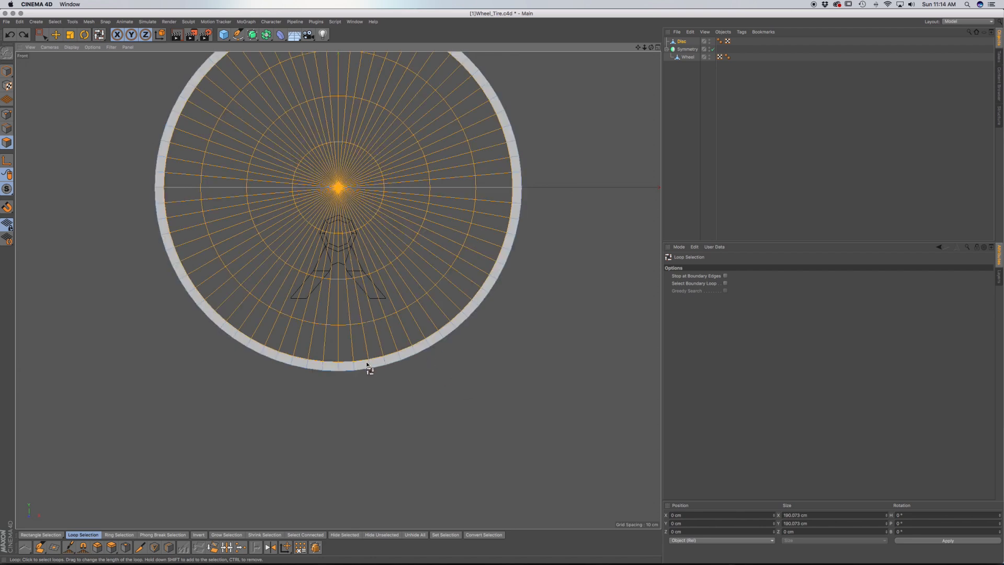
Loop-select the disc's narrow outer band, invert the selection, delete the inner polygons, and optimize the remaining ring.
click(369, 366)
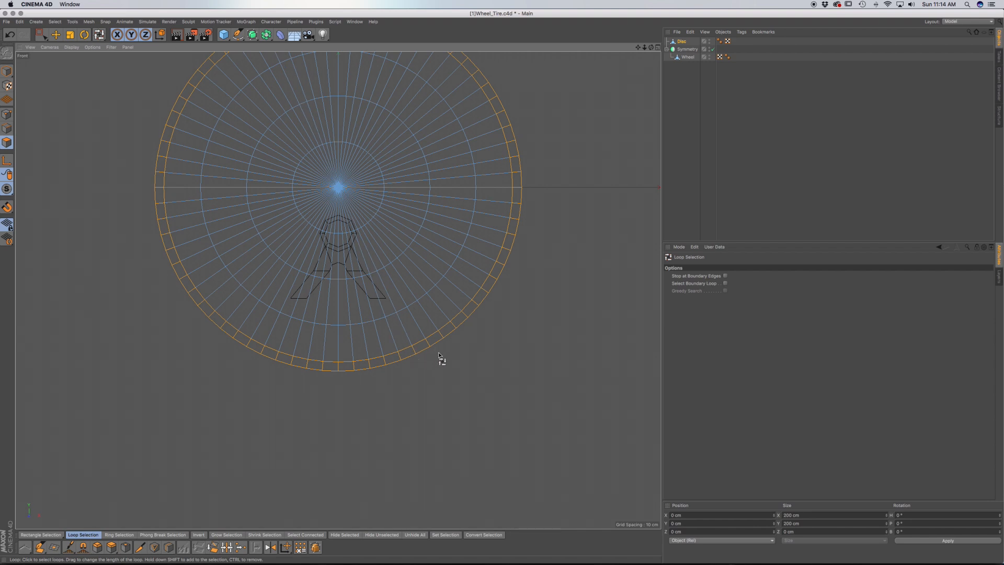
key(ctrl+shift+i)
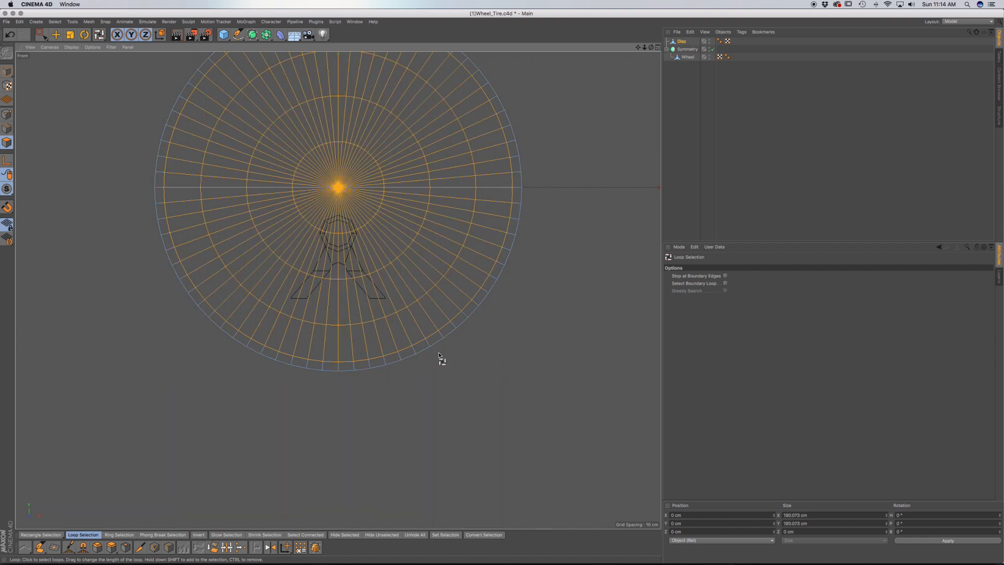
key(Delete)
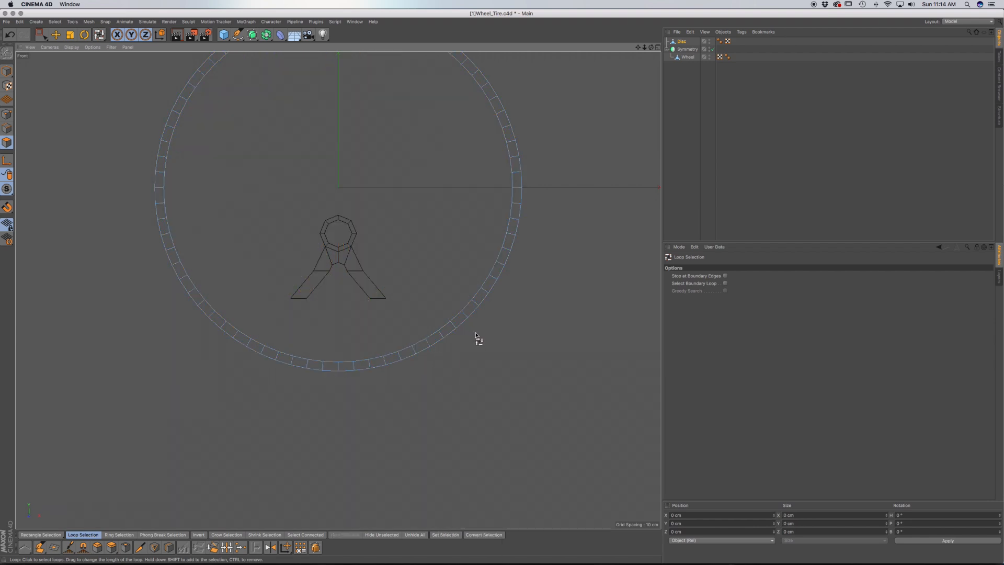
right_click(558, 329)
click(588, 506)
Rename the thin outer ring object Rim.
double_click(681, 42)
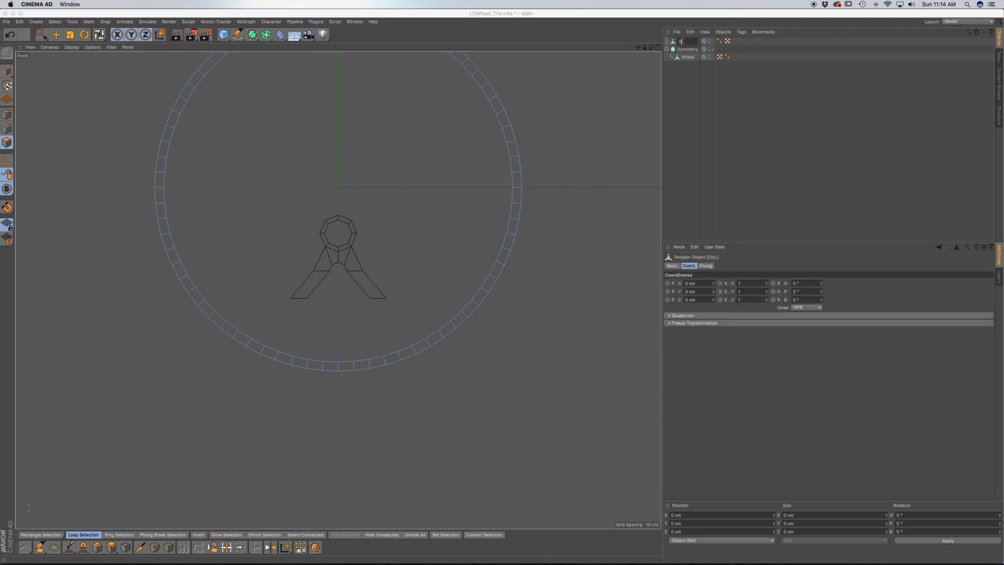
text(Rim)
key(Return)
Extrude the Wheel leg's bottom edge straight down toward the rim with the Polygon Pen in edge mode.
click(688, 57)
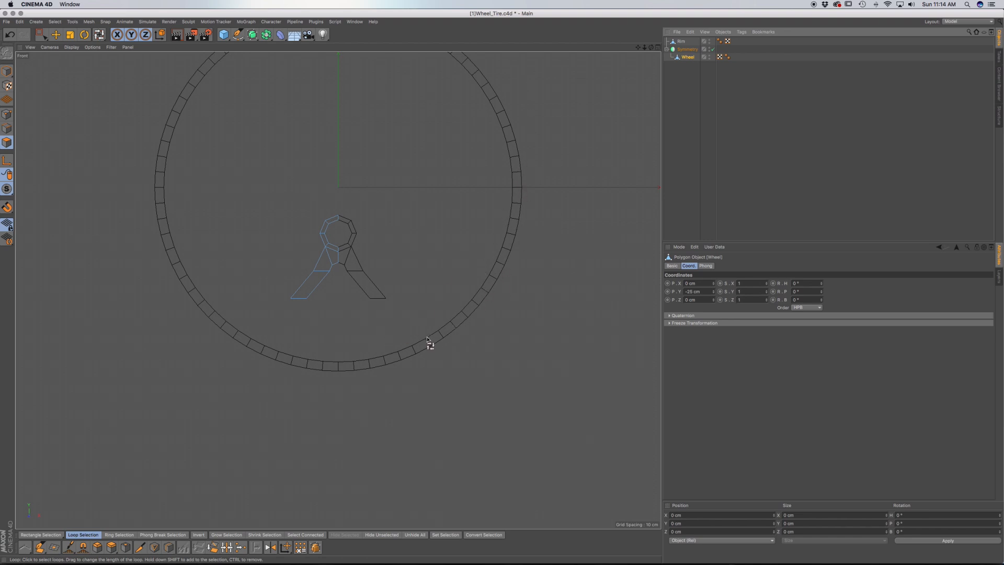
click(6, 127)
drag(41, 35, 79, 59)
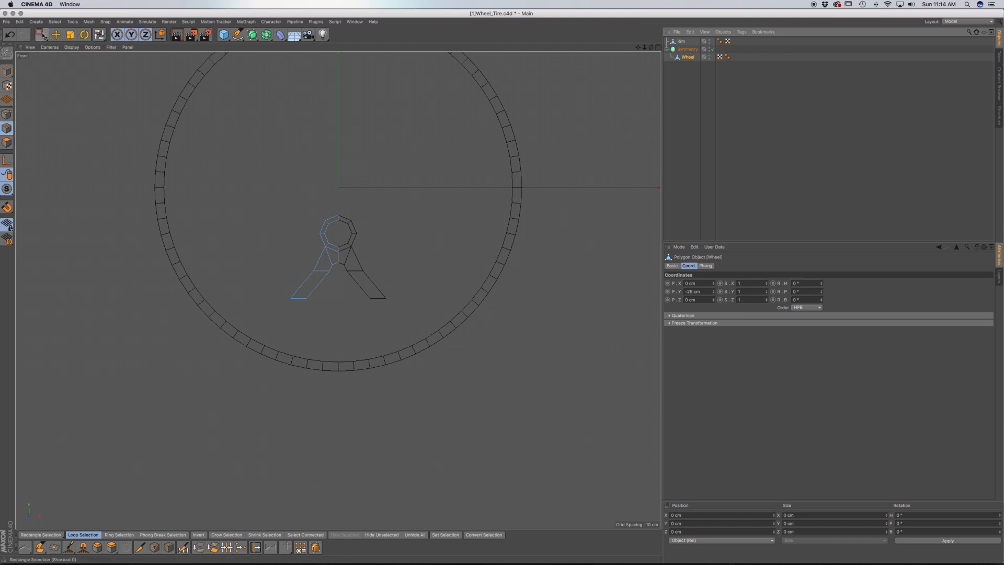
click(40, 547)
scroll(302, 299, up, 5)
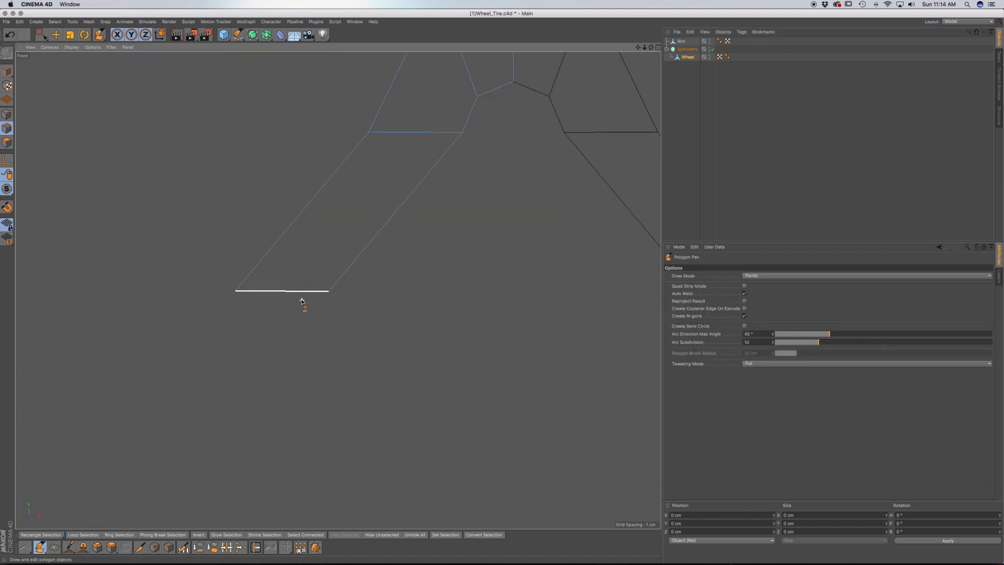
scroll(301, 296, down, 3)
ctrl+drag(294, 302, 296, 385)
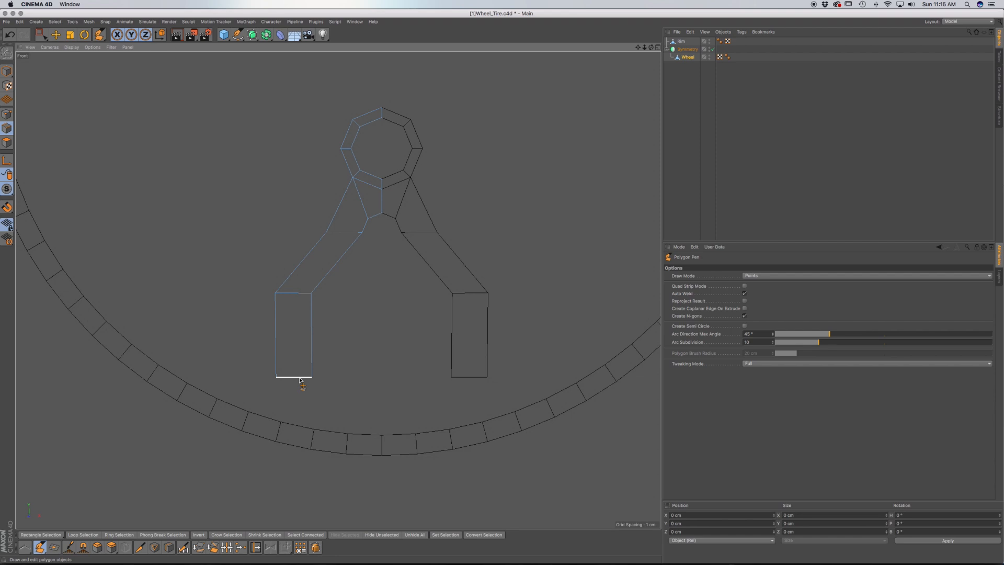
Reshape the lower leg by moving its knee edge outward, fitting its bottom points to a rim segment, and widening the knee.
drag(289, 293, 275, 302)
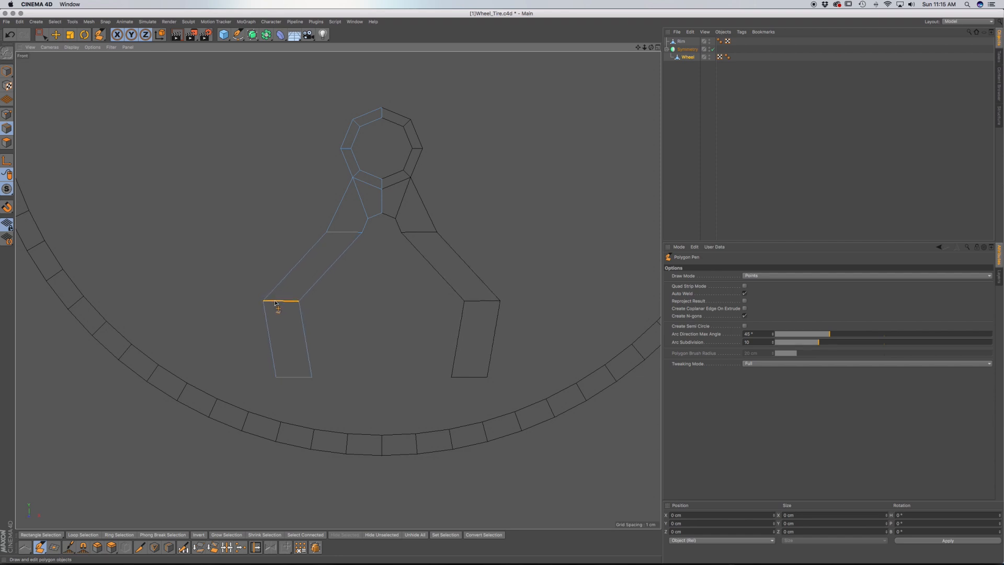
drag(300, 379, 310, 417)
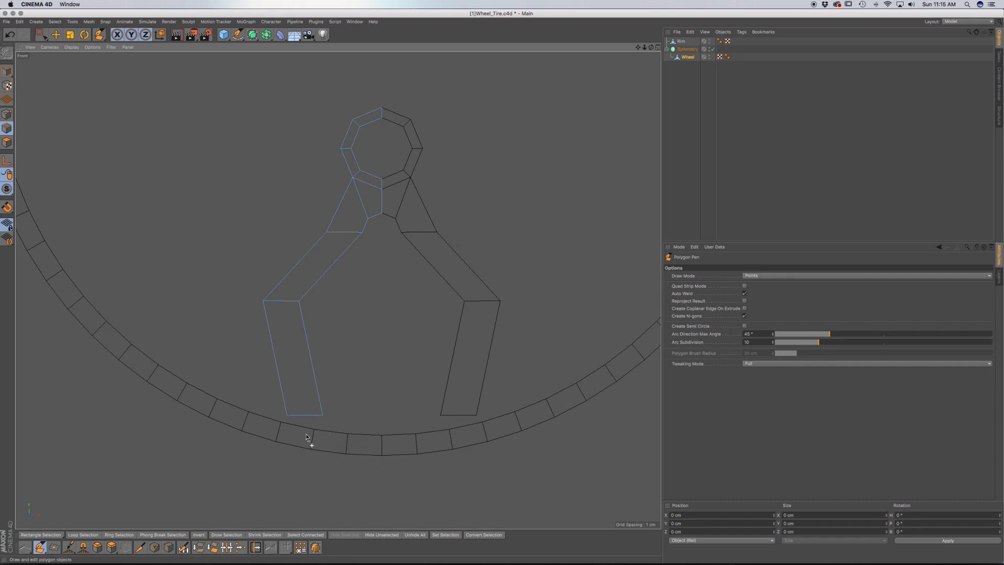
mouse_move(299, 418)
mouse_down()
mouse_move(263, 413)
mouse_move(294, 423)
mouse_up()
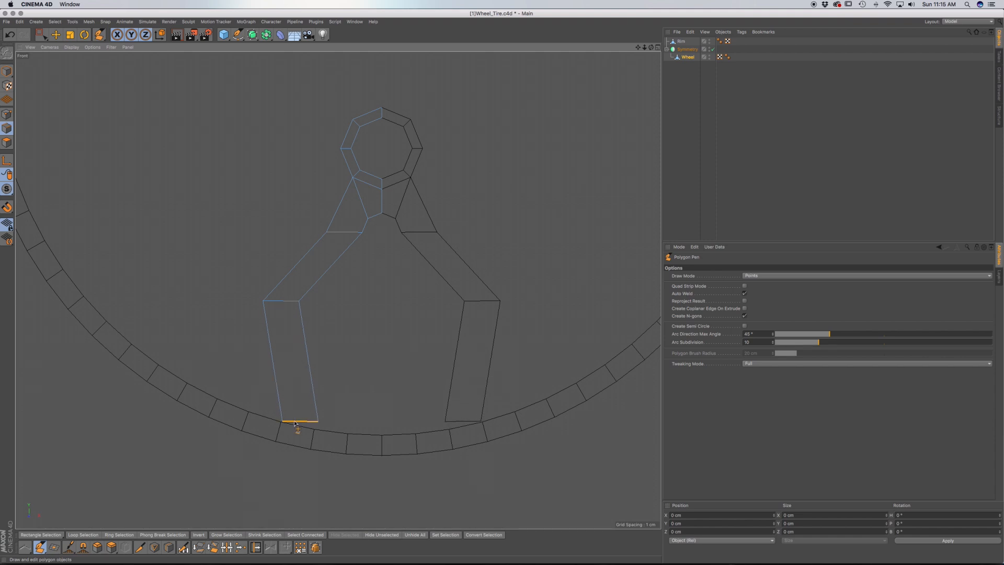
drag(317, 423, 316, 426)
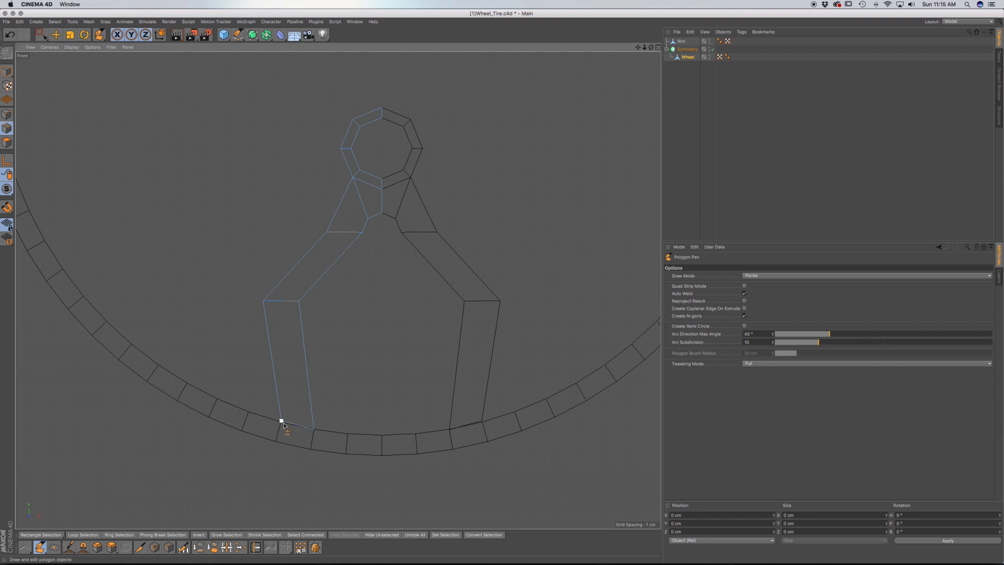
drag(283, 425, 283, 427)
drag(314, 429, 313, 426)
mouse_move(298, 301)
mouse_down()
mouse_move(310, 308)
mouse_move(254, 305)
mouse_move(310, 313)
mouse_up()
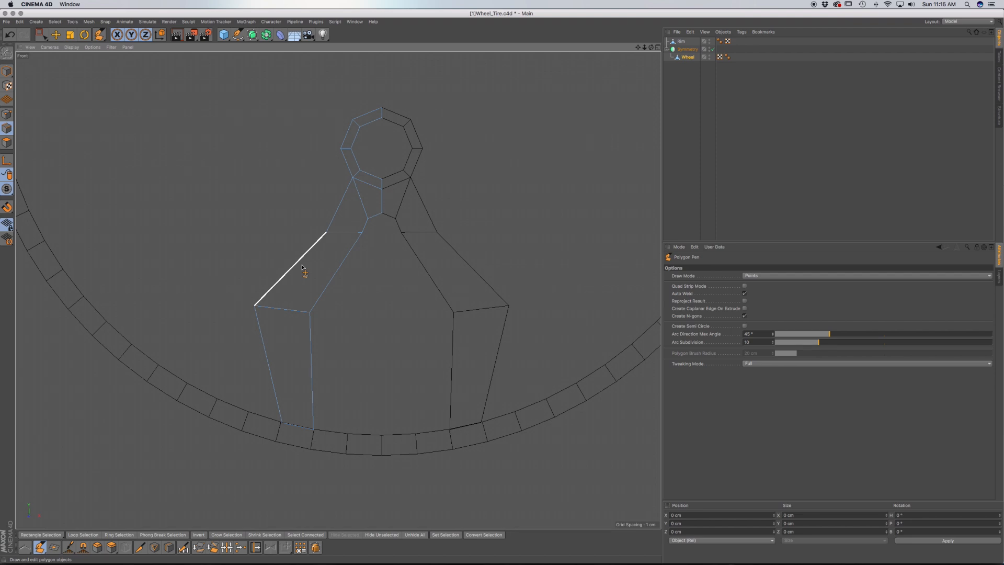
Add loop cuts across the upper leg at about 44% and across the lower leg at about 64%.
key(k)
key(l)
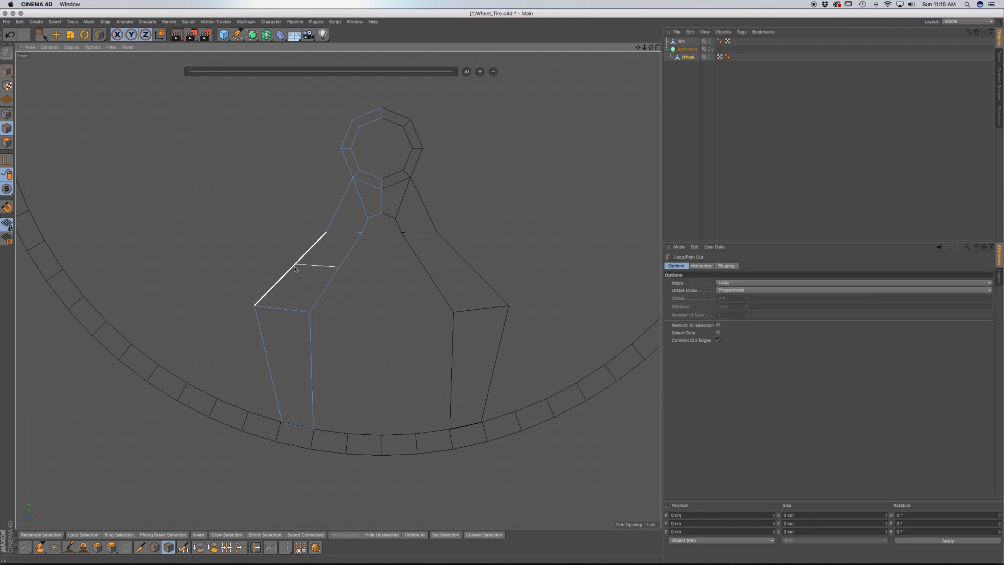
click(294, 266)
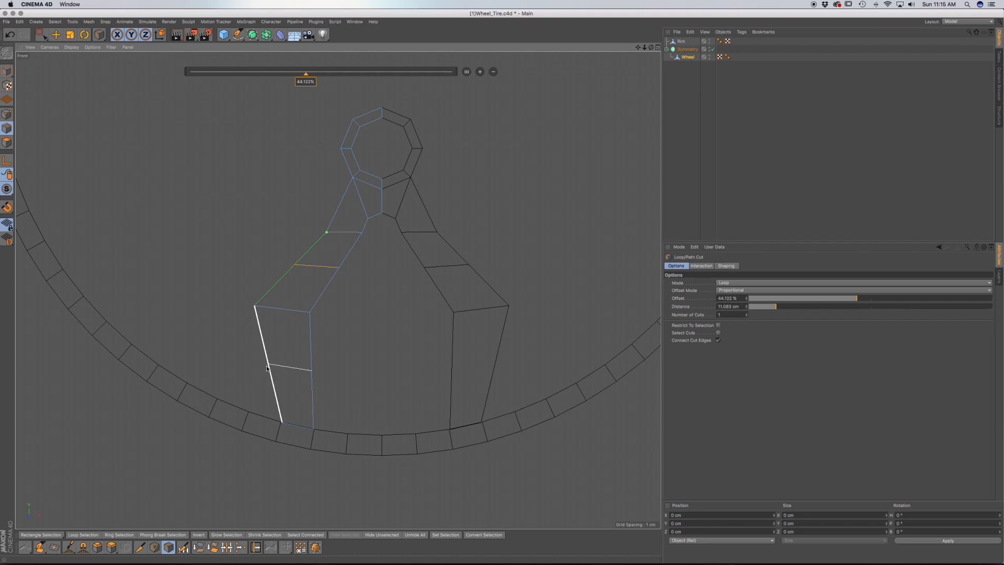
click(271, 371)
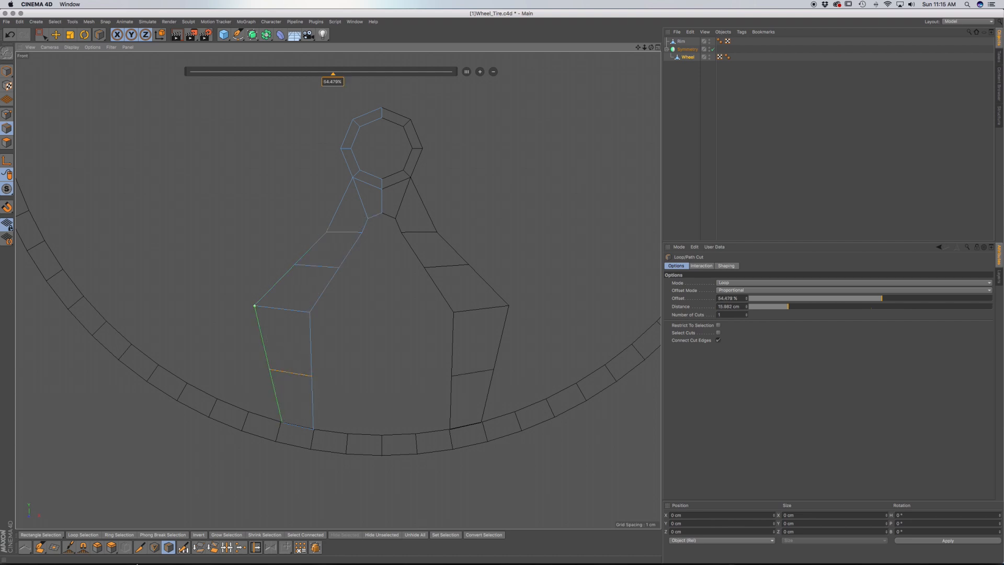
Shift the lower leg's new cut edge outward and the upper leg's cut edge slightly inward with the Polygon Pen.
click(39, 547)
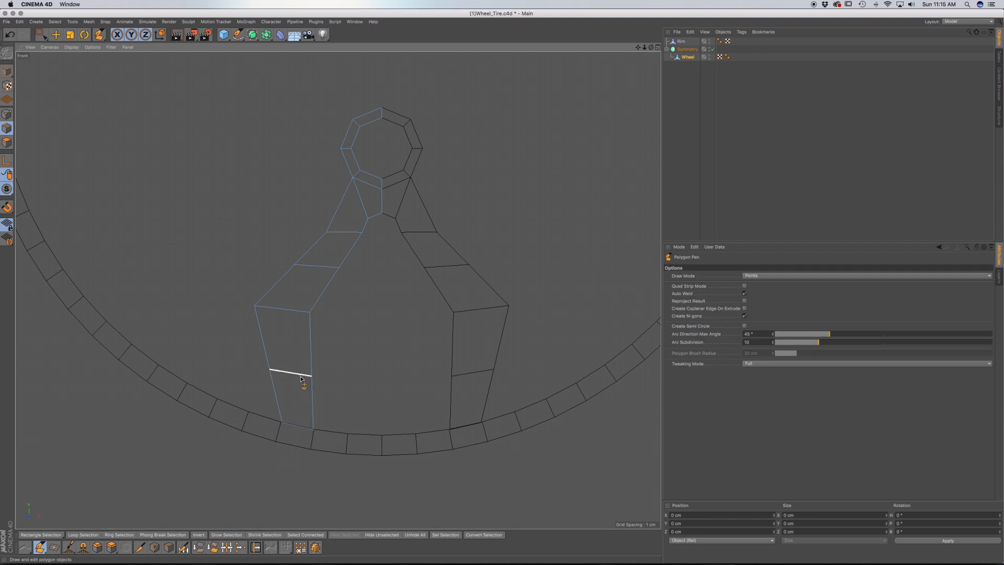
drag(299, 374, 288, 374)
drag(316, 268, 320, 268)
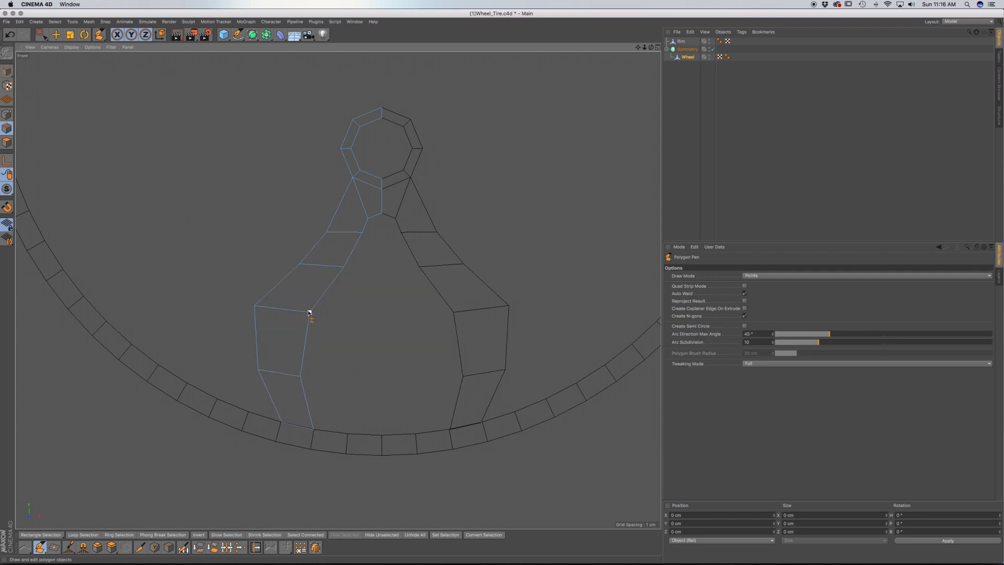
Reshape the leg outline by moving the knee's inner point inward and the outer points above and below the knee outward.
drag(311, 314, 314, 316)
drag(300, 377, 302, 376)
drag(258, 370, 254, 371)
drag(326, 232, 320, 231)
drag(299, 264, 293, 262)
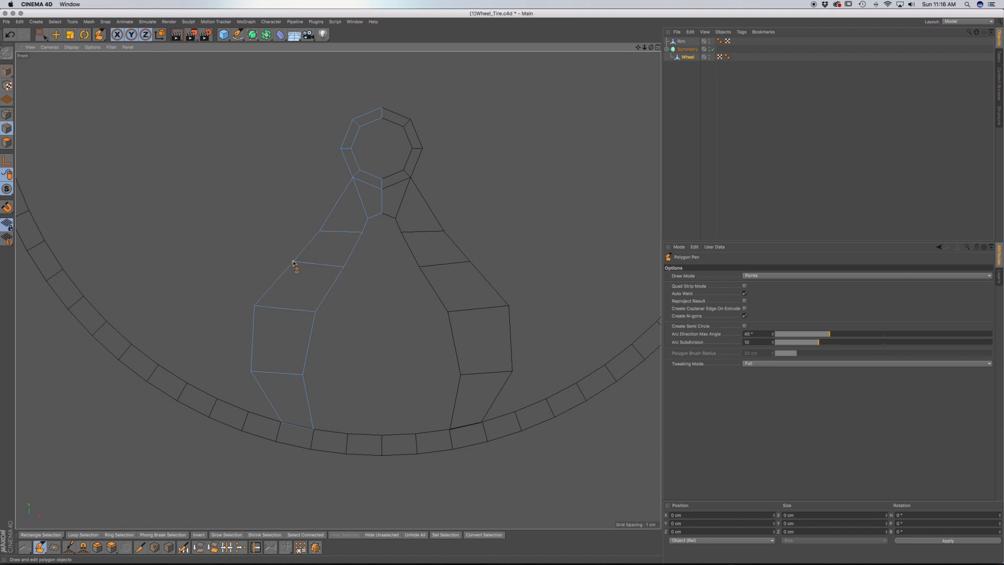
drag(320, 231, 316, 235)
Extrude the hub ring's top edge upward with the Polygon Pen and raise its outer corner to level the new top edge.
alt+middle_drag(364, 204, 361, 320)
mouse_move(361, 229)
ctrl+mouse_down()
mouse_move(356, 194)
mouse_move(357, 212)
ctrl+mouse_up()
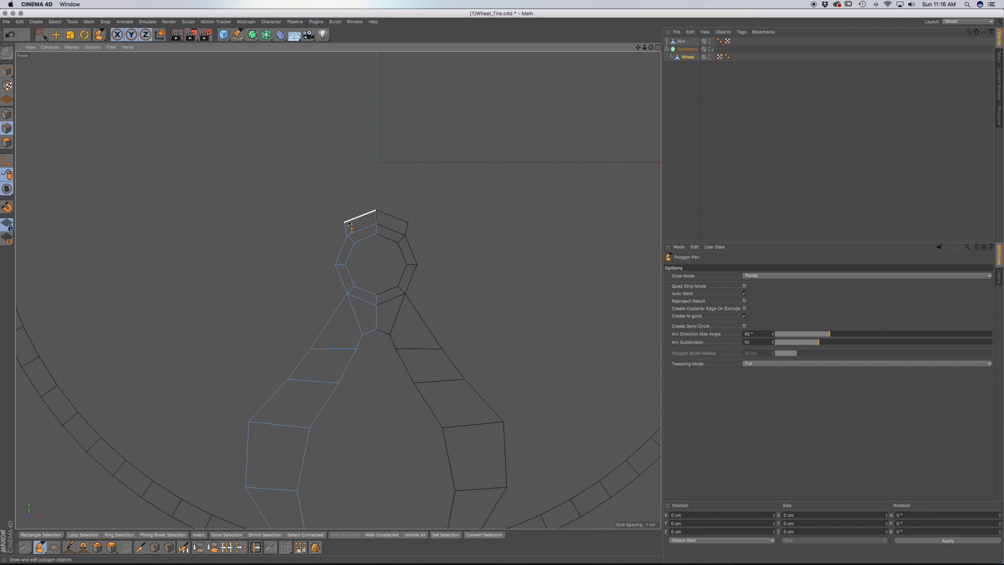
drag(345, 220, 344, 211)
Select the extruded block's top point beside the mirror axis using Live Selection in point mode.
scroll(380, 213, up, 5)
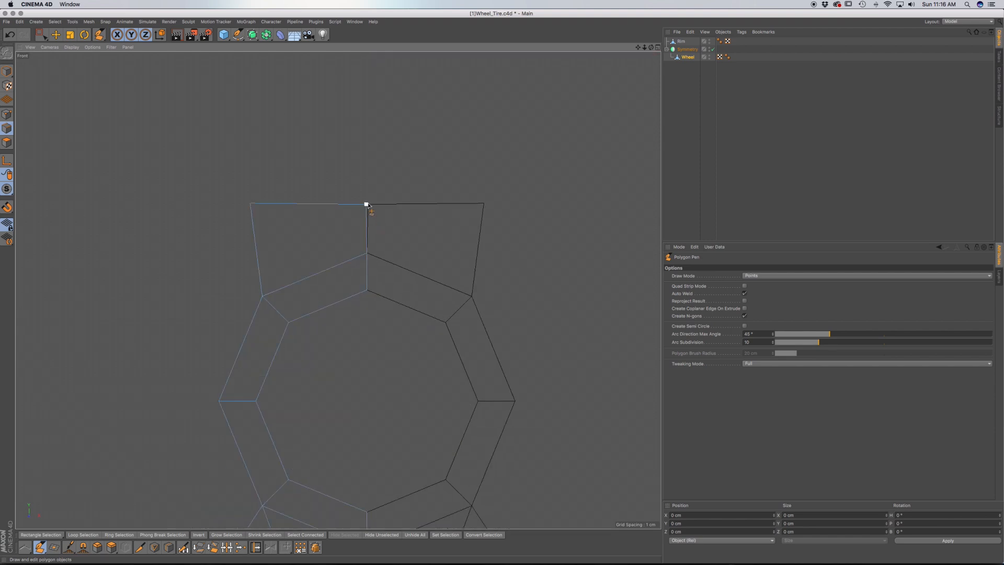
drag(41, 35, 65, 45)
click(6, 114)
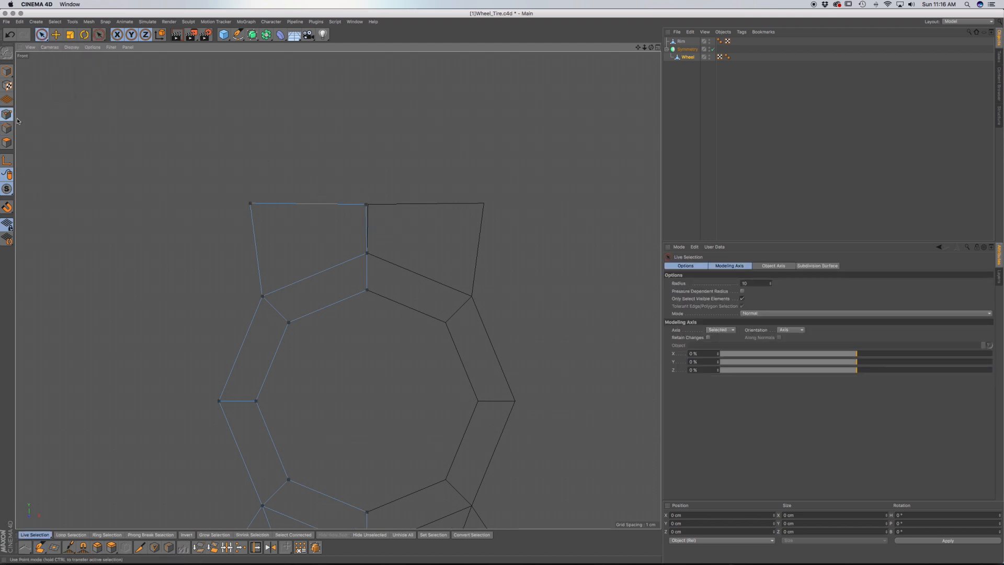
click(368, 204)
key(m)
key(p)
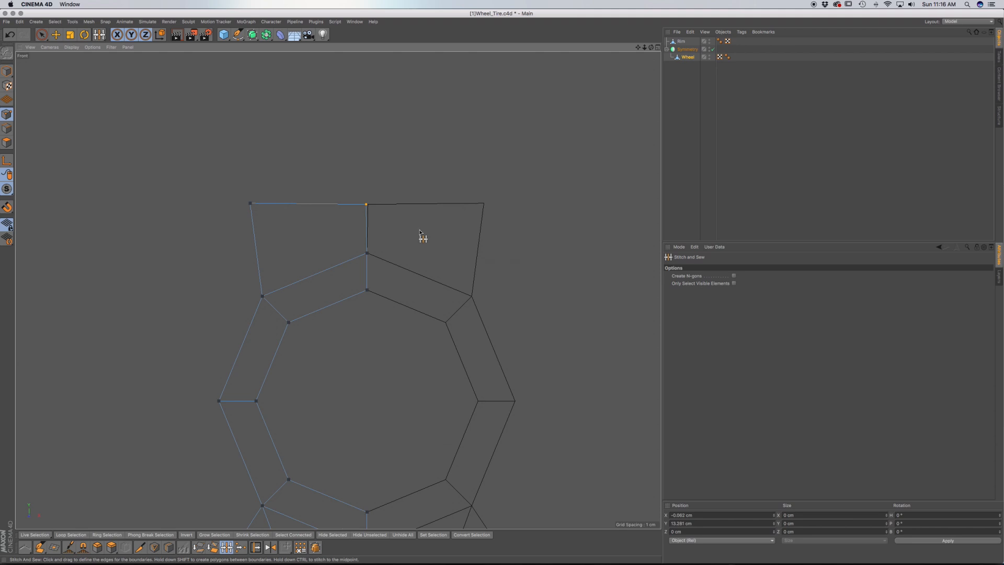
key(k)
key(l)
Set the selected point's X to 0 cm in World coordinates with Set Point Value and apply it.
right_click(505, 254)
right_click(505, 255)
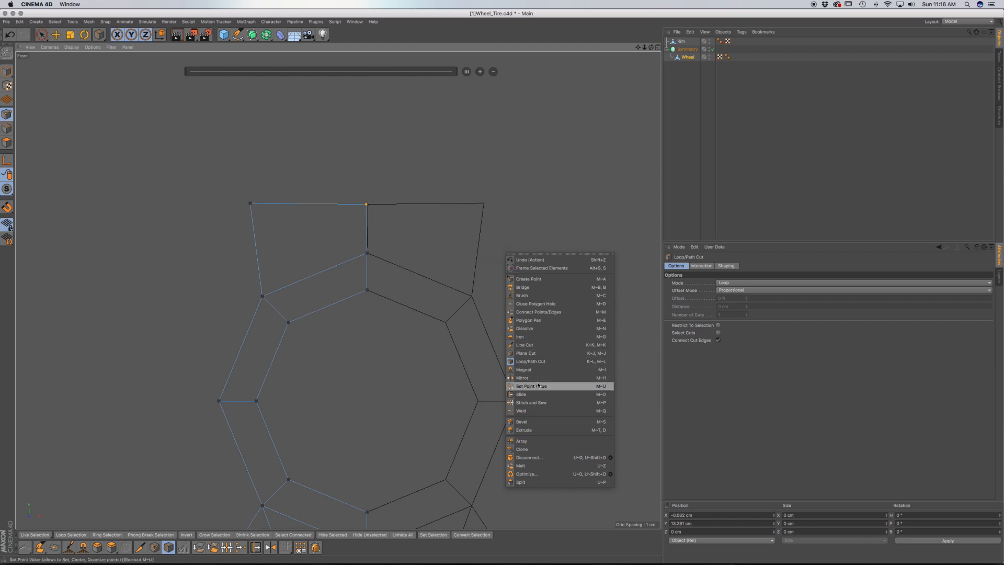
click(529, 196)
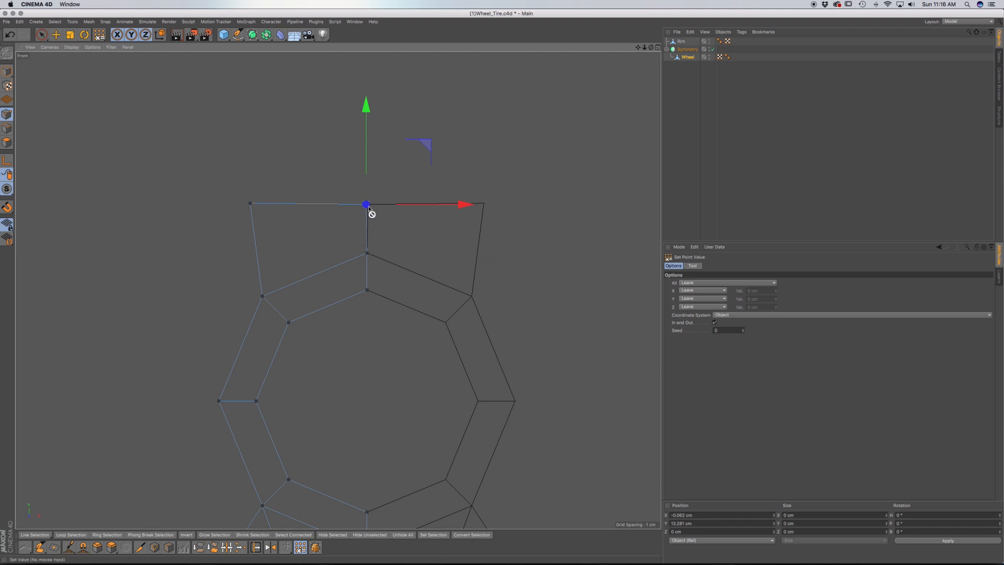
scroll(368, 207, up, 5)
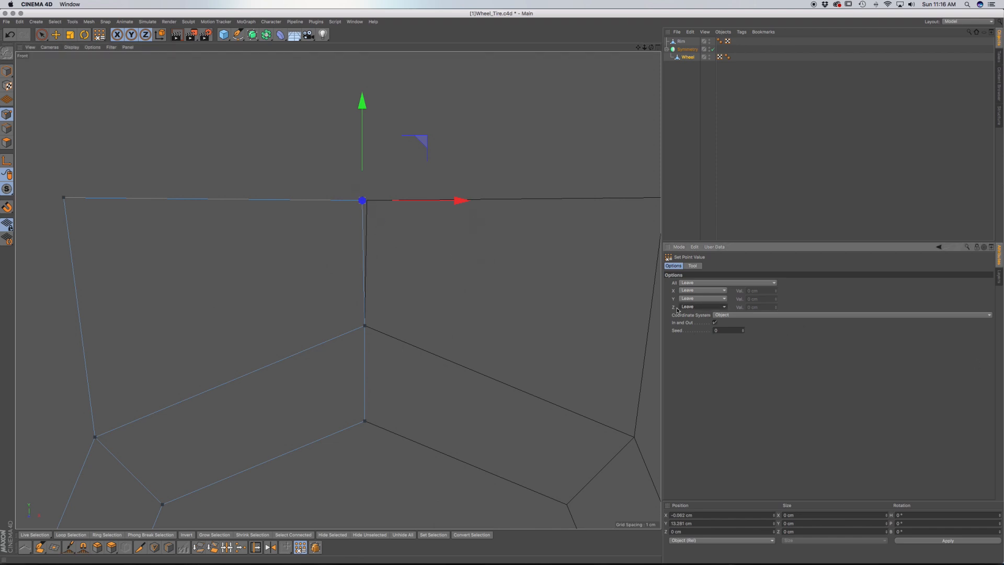
click(707, 307)
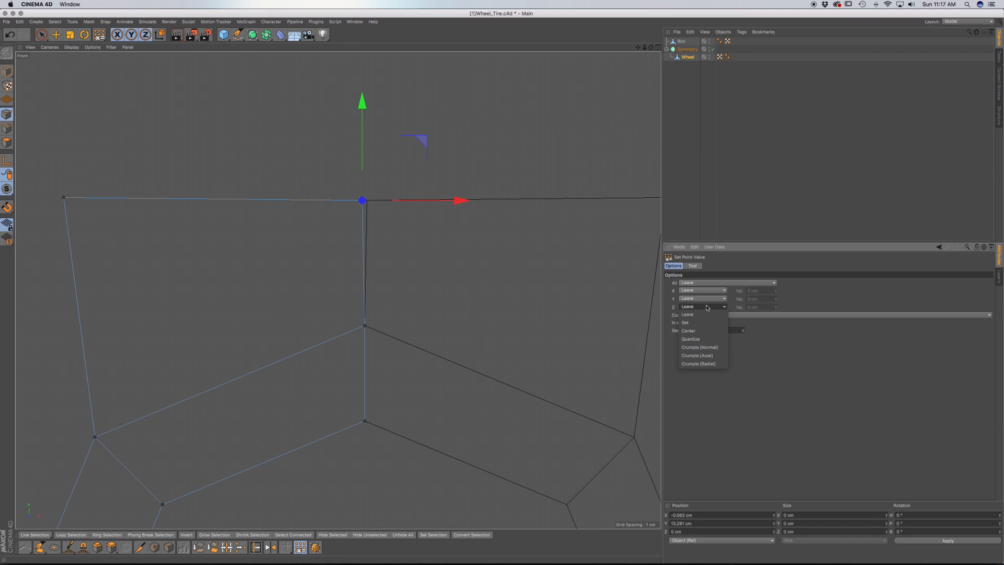
click(694, 293)
click(705, 306)
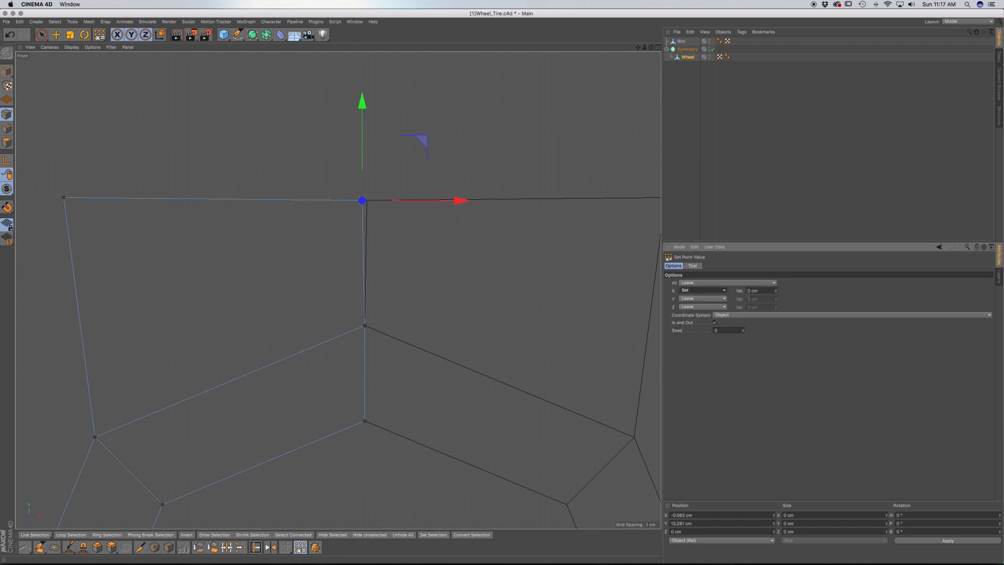
click(718, 316)
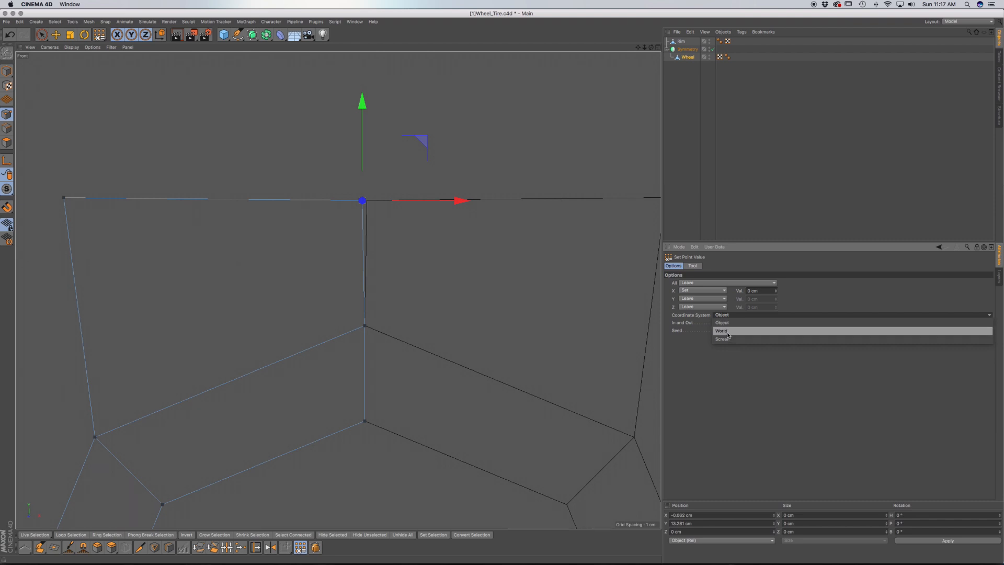
click(724, 331)
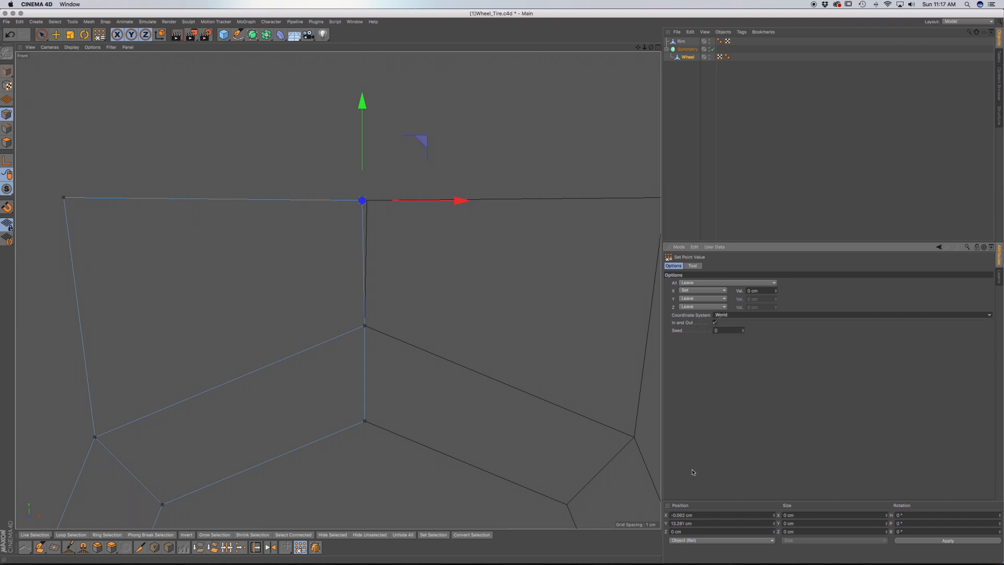
click(692, 265)
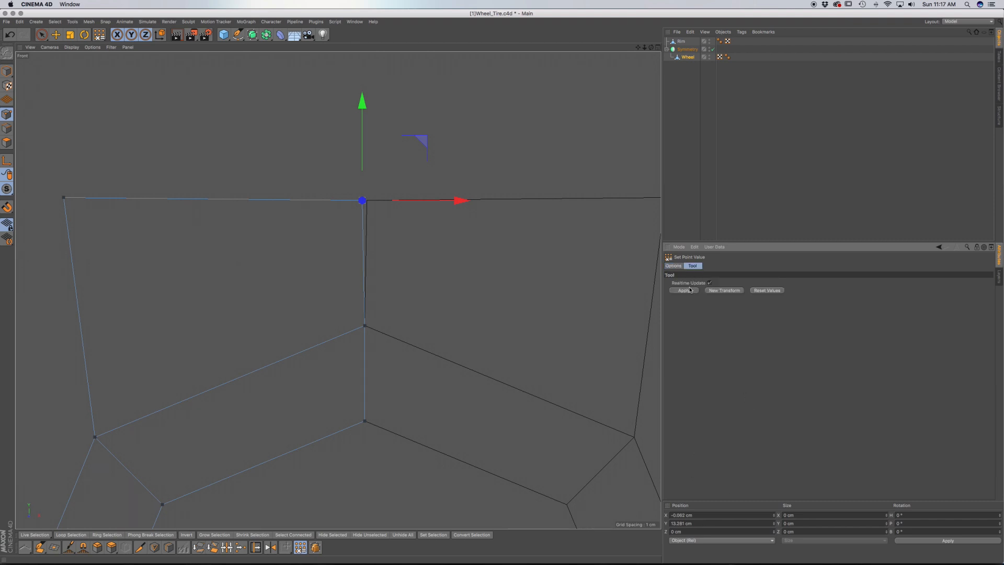
click(684, 291)
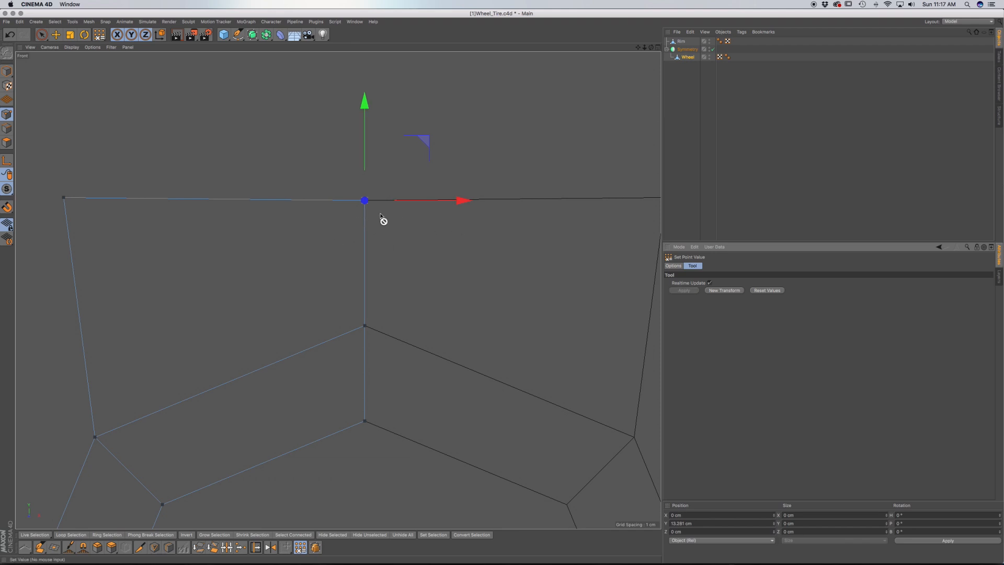
Align the leg's two bottom points precisely with the inner corners of the rim segment.
key(space)
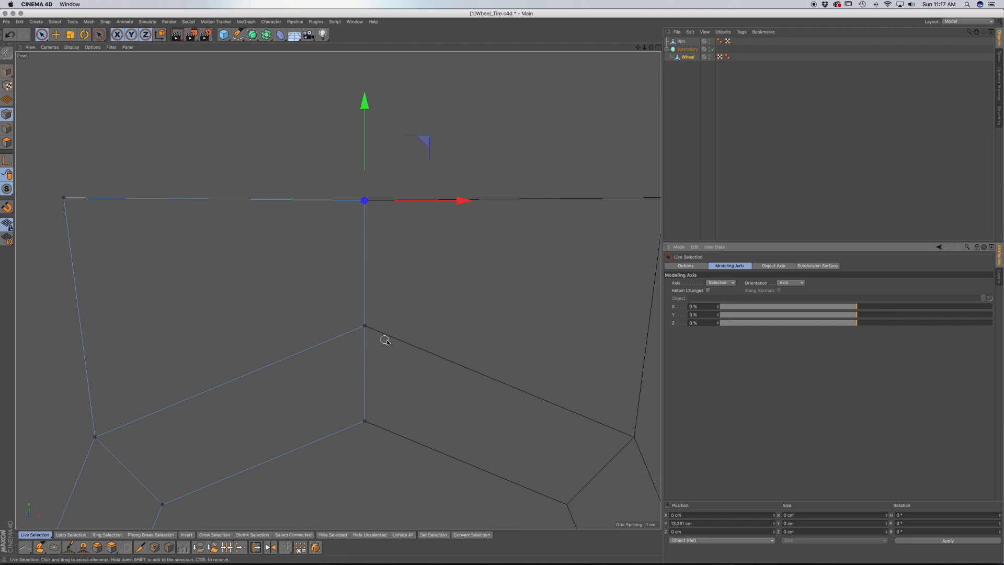
scroll(422, 314, down, 8)
alt+middle_drag(422, 317, 396, 173)
alt+middle_drag(422, 389, 444, 225)
scroll(437, 215, up, 6)
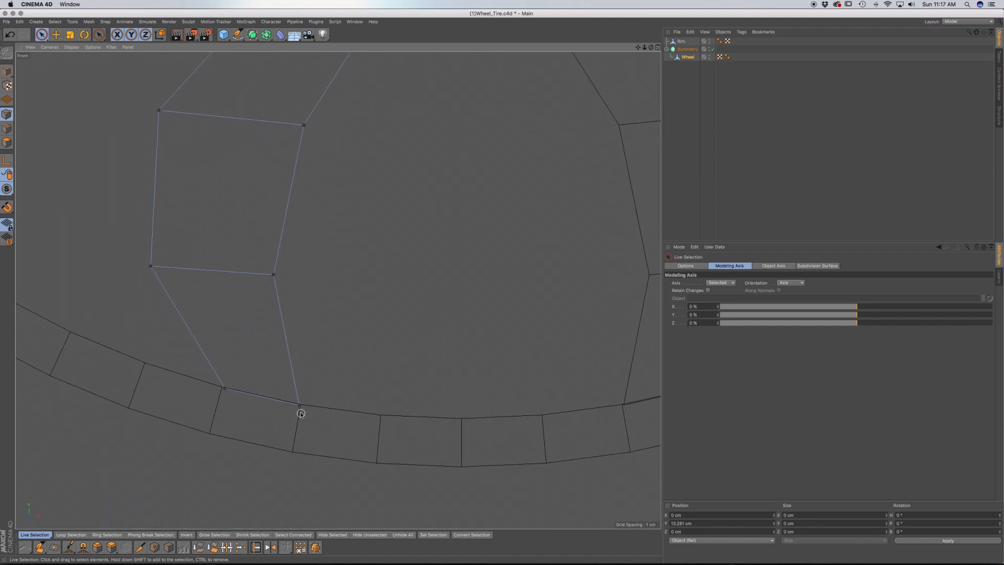
click(299, 407)
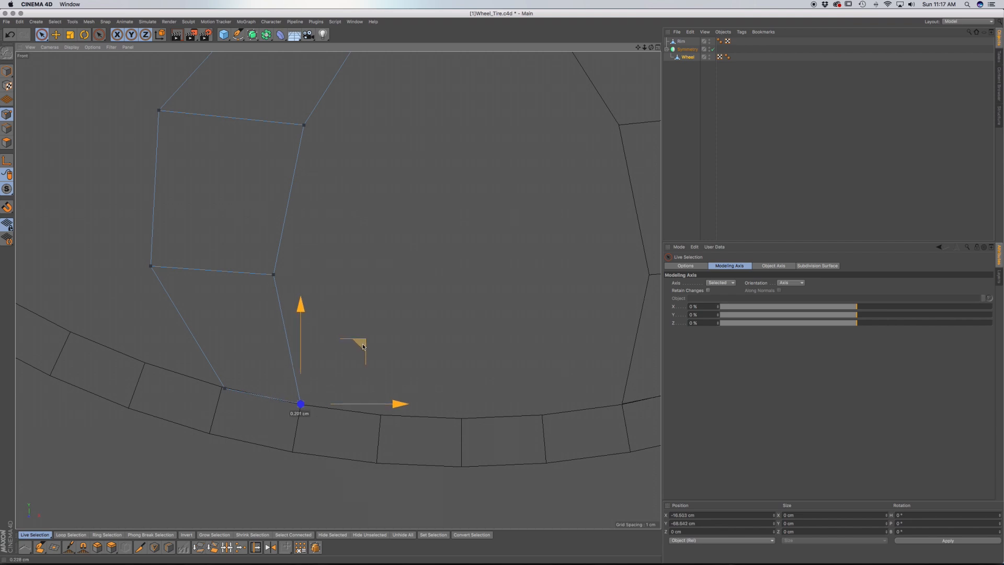
click(226, 390)
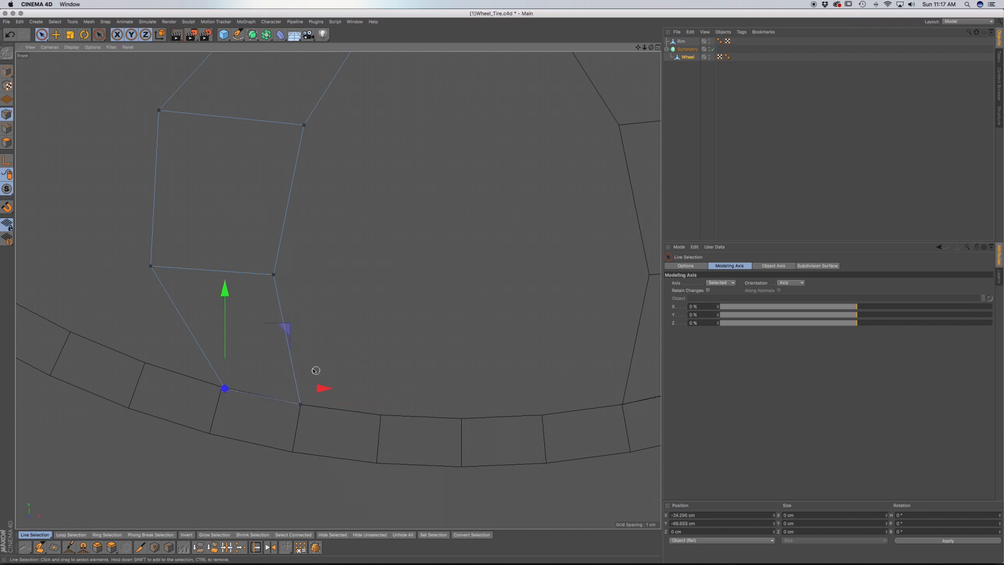
drag(283, 329, 284, 330)
Fine-tune the leg's contour by nudging the two inner knee points and the outer point at the top of the leg.
scroll(242, 279, down, 3)
scroll(300, 355, down, 2)
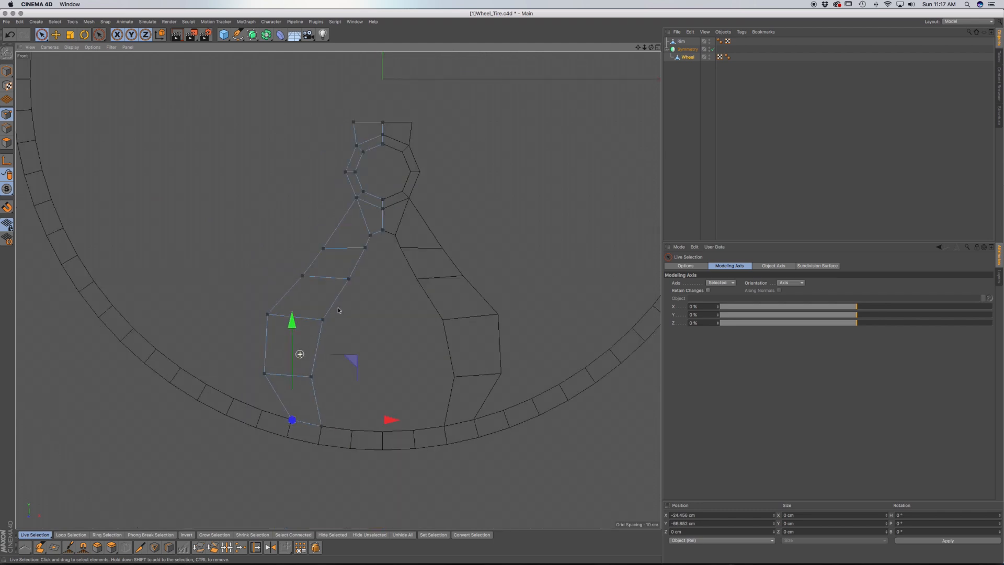
click(323, 319)
drag(385, 265, 386, 261)
click(311, 376)
drag(371, 320, 373, 320)
click(324, 248)
drag(384, 191, 383, 189)
Move the leg's inner bottom point one rim segment toward the center so the foot spans two segments.
alt+middle_drag(360, 235, 372, 267)
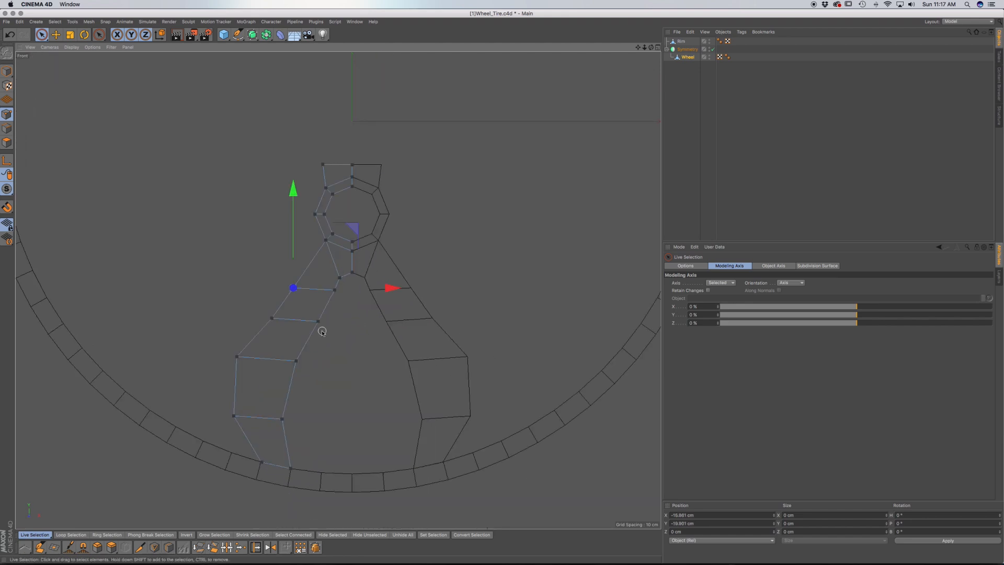
alt+middle_drag(293, 463, 291, 451)
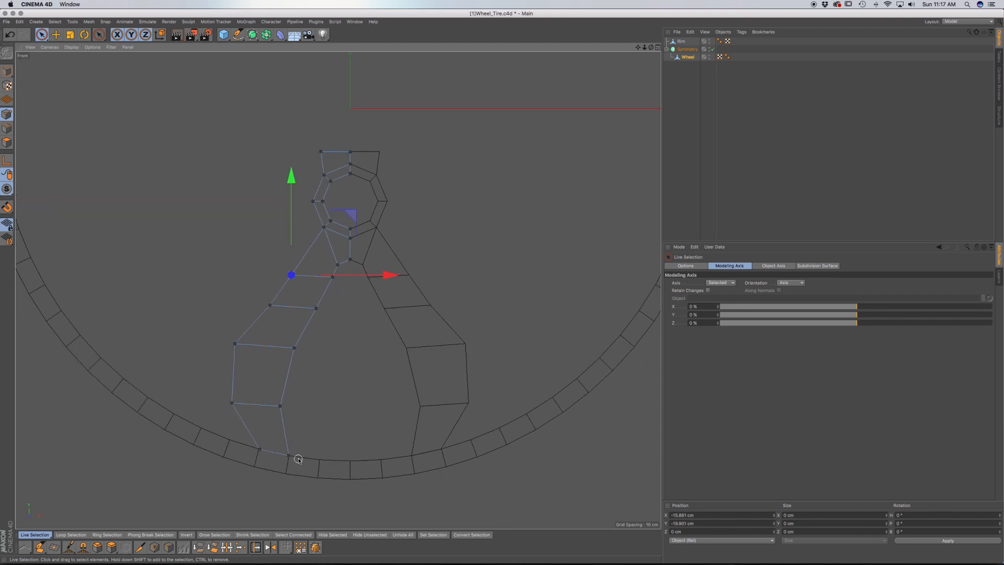
click(290, 456)
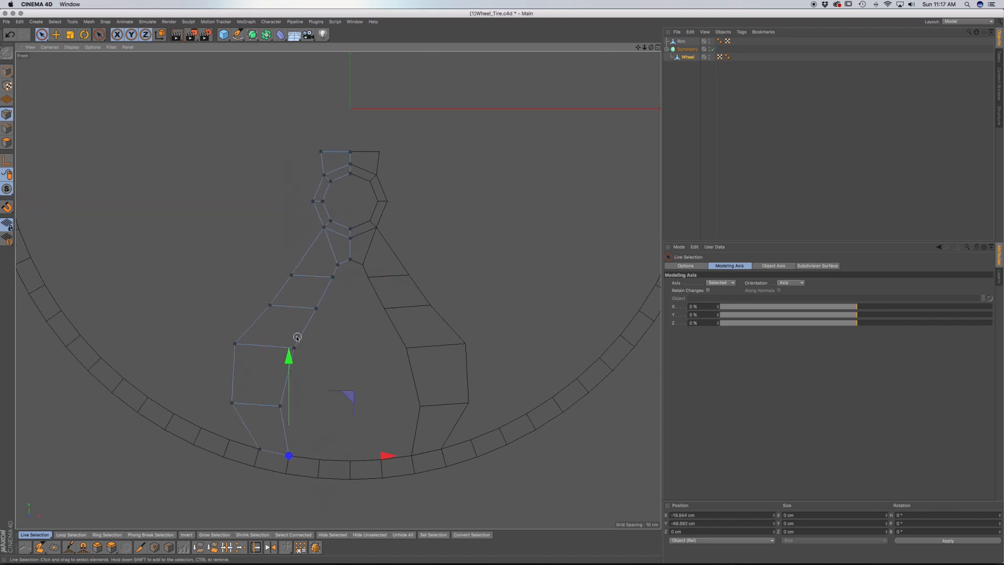
drag(385, 457, 416, 464)
scroll(318, 458, up, 6)
drag(380, 325, 383, 341)
scroll(253, 313, down, 4)
Add a lengthwise loop cut through the middle of the leg, at about 48% of the foot edge.
alt+middle_drag(247, 337, 248, 339)
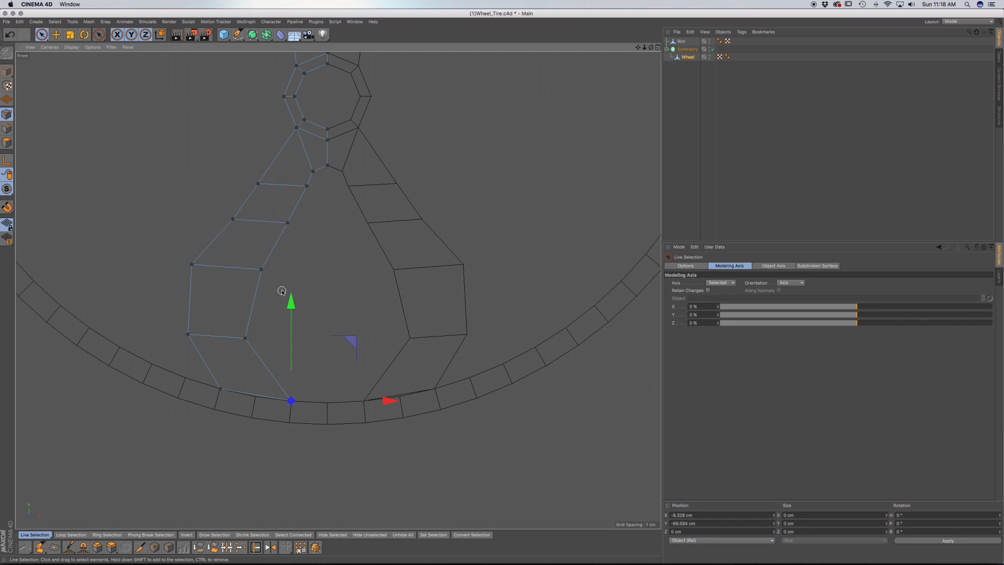
key(k)
key(l)
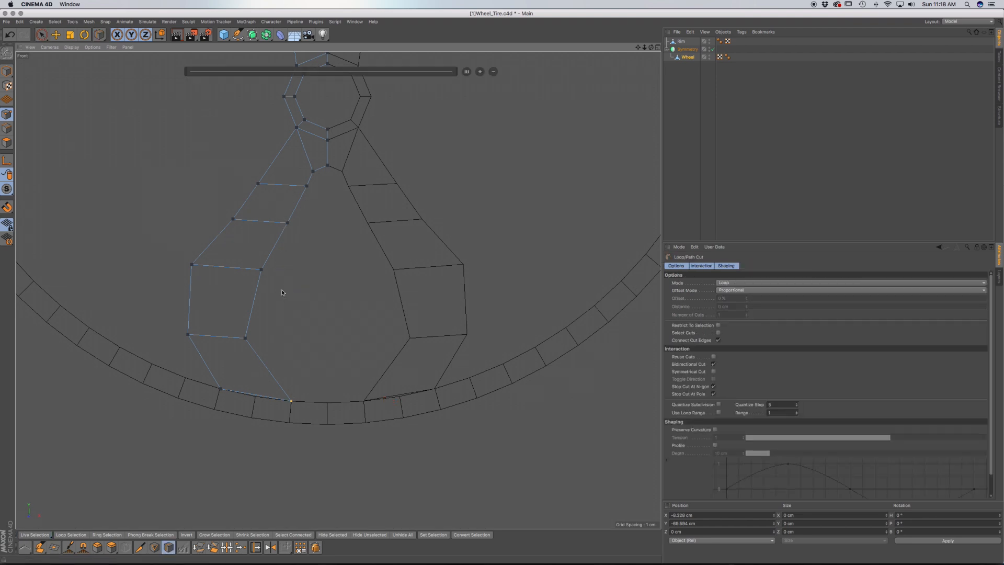
click(254, 395)
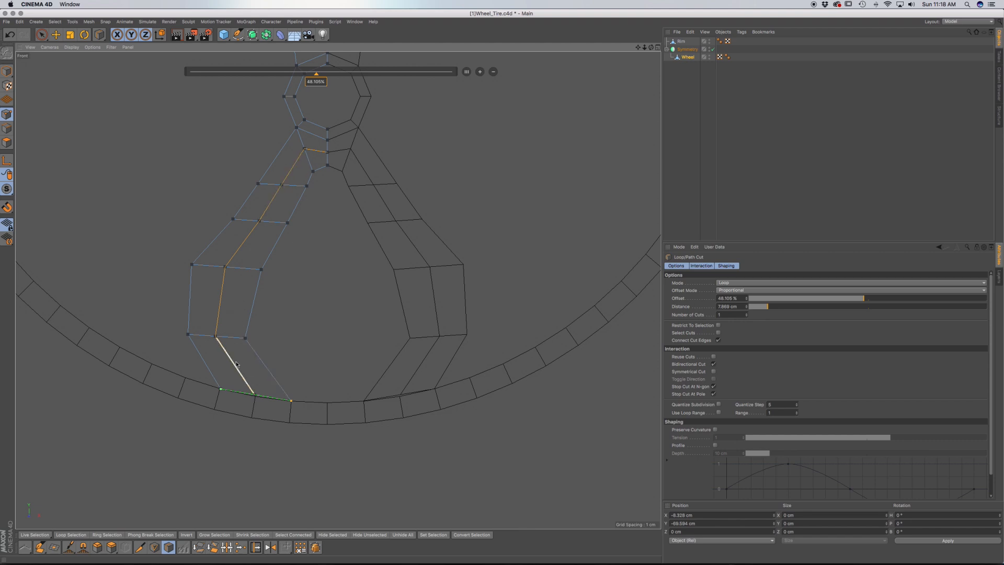
Try extruding a side arm from the hub ring's lower outer edge with the Polygon Pen, and undo it.
alt+middle_drag(246, 374, 268, 402)
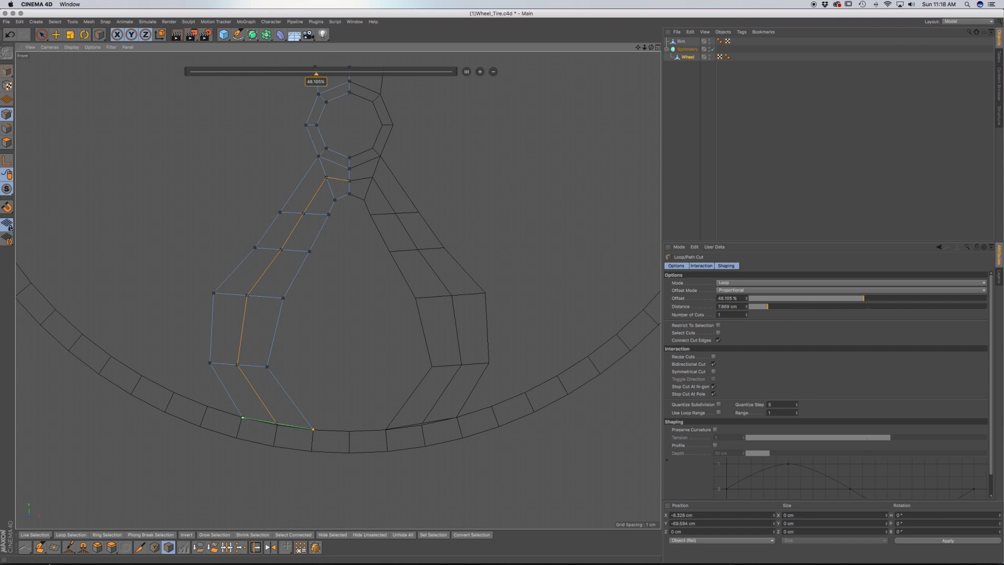
click(40, 548)
ctrl+drag(312, 142, 230, 186)
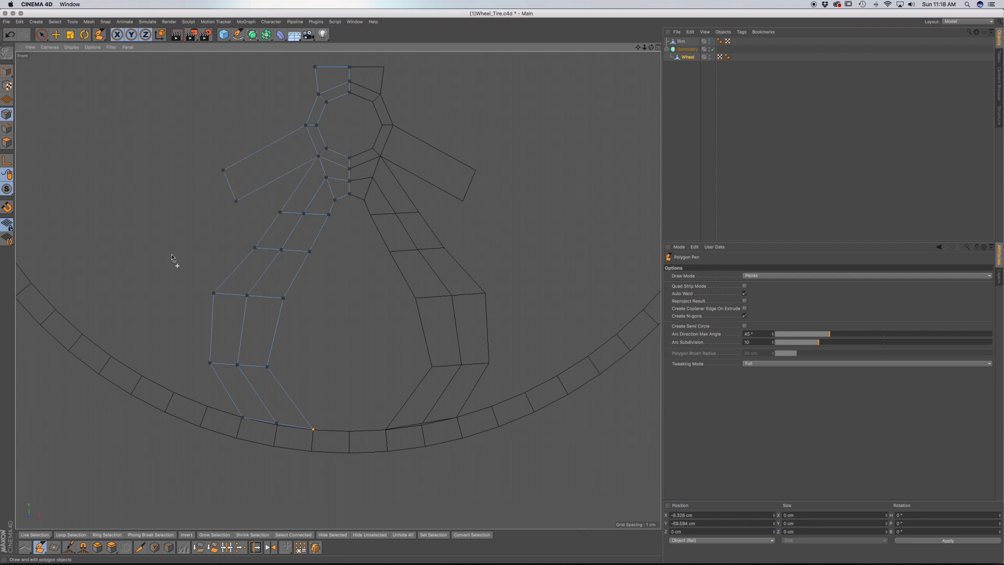
key(k)
key(l)
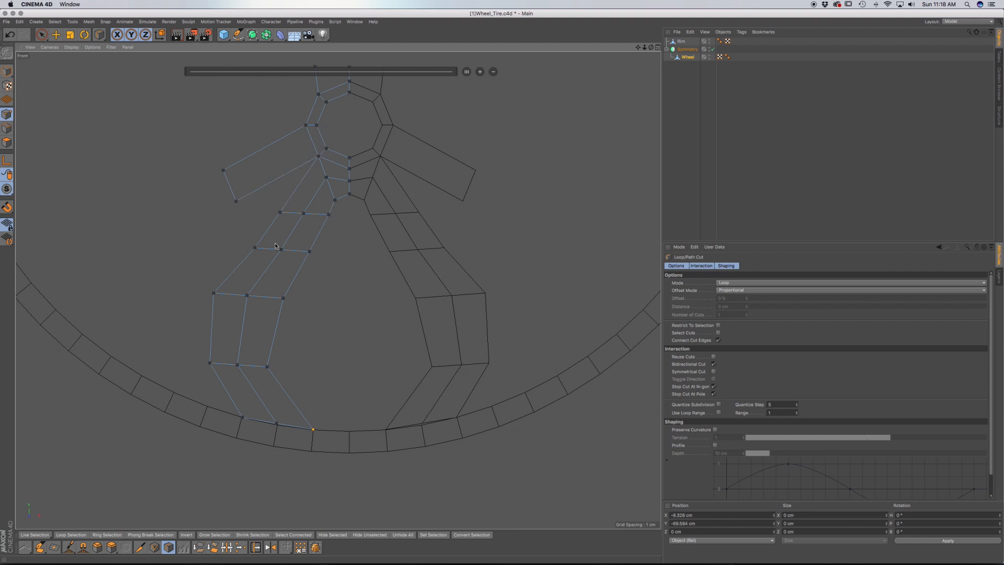
key(super+z)
alt+middle_drag(413, 269, 419, 238)
alt+middle_drag(388, 156, 390, 249)
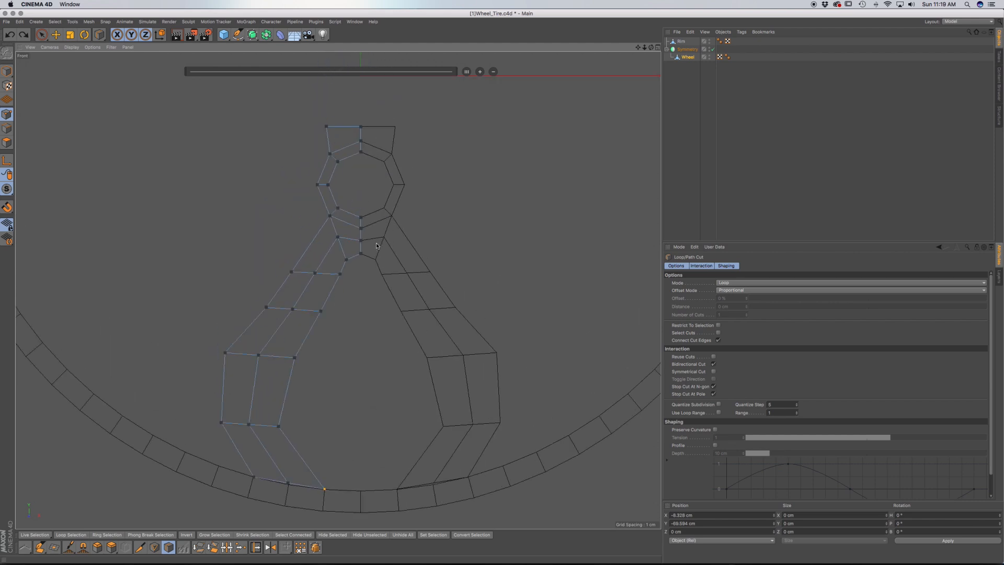
alt+middle_drag(420, 313, 427, 253)
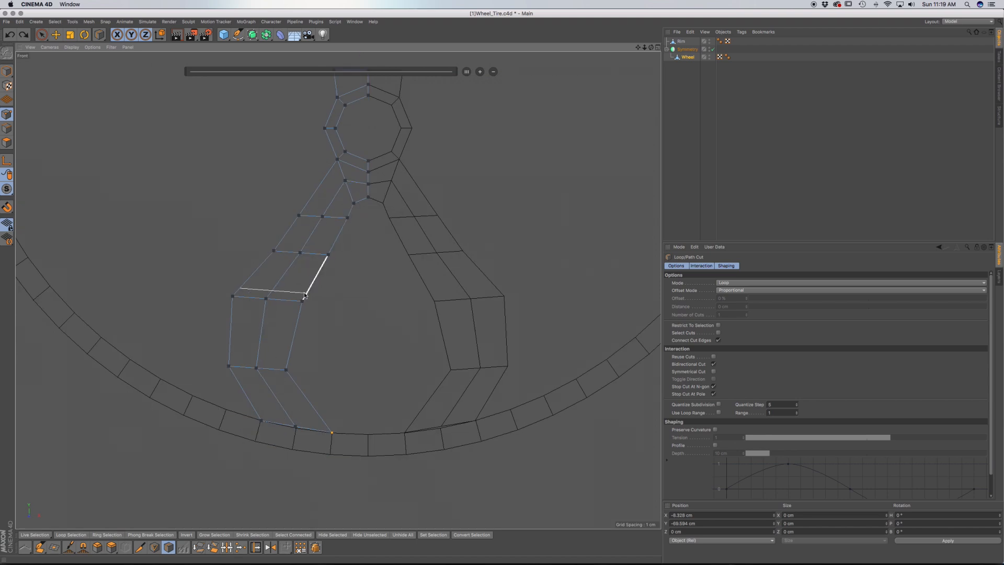
Nudge the points along the leg's center line with the Polygon Pen to even out its spacing from top to ankle.
click(39, 547)
drag(345, 182, 319, 216)
drag(300, 253, 298, 254)
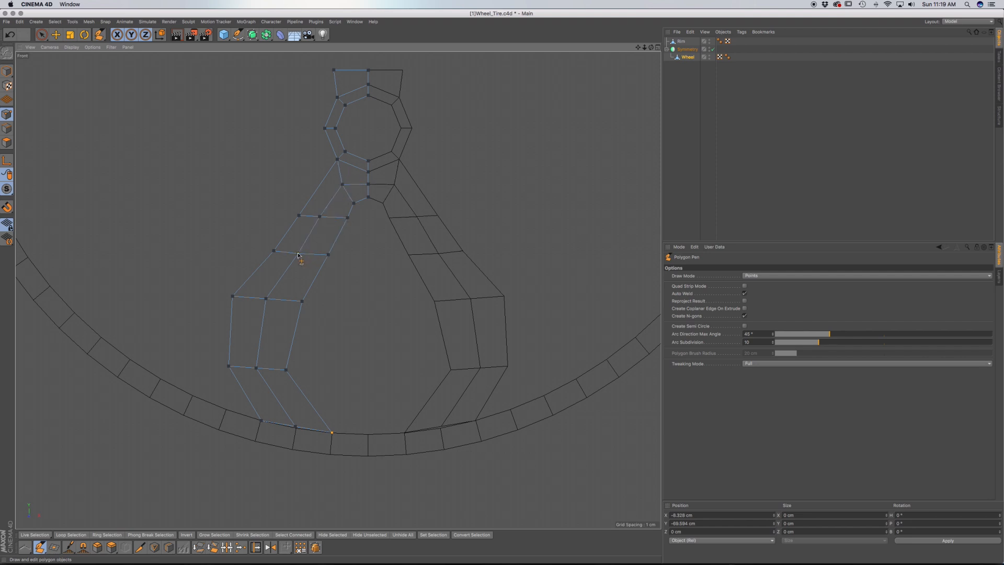
drag(266, 301, 265, 303)
drag(258, 370, 260, 370)
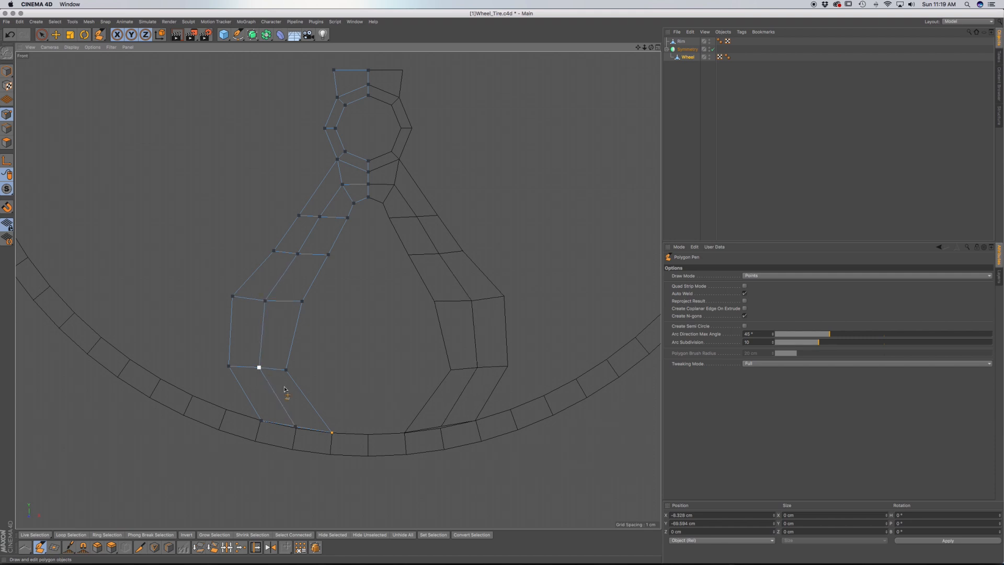
Move the middle point of the leg's foot onto the adjacent vertex of the rim's inner edge.
alt+middle_drag(278, 379, 271, 323)
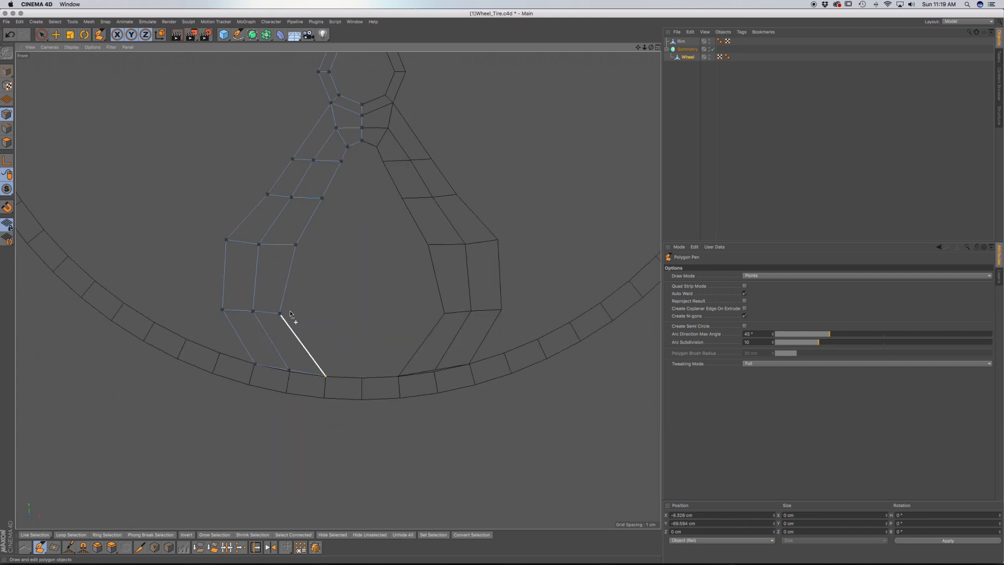
scroll(287, 373, up, 5)
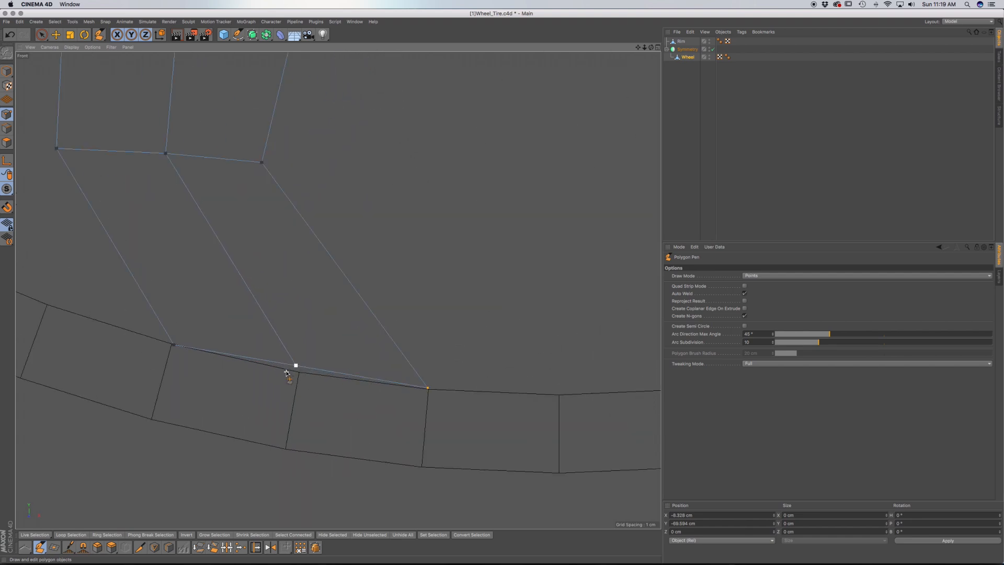
drag(295, 368, 299, 371)
scroll(324, 368, down, 6)
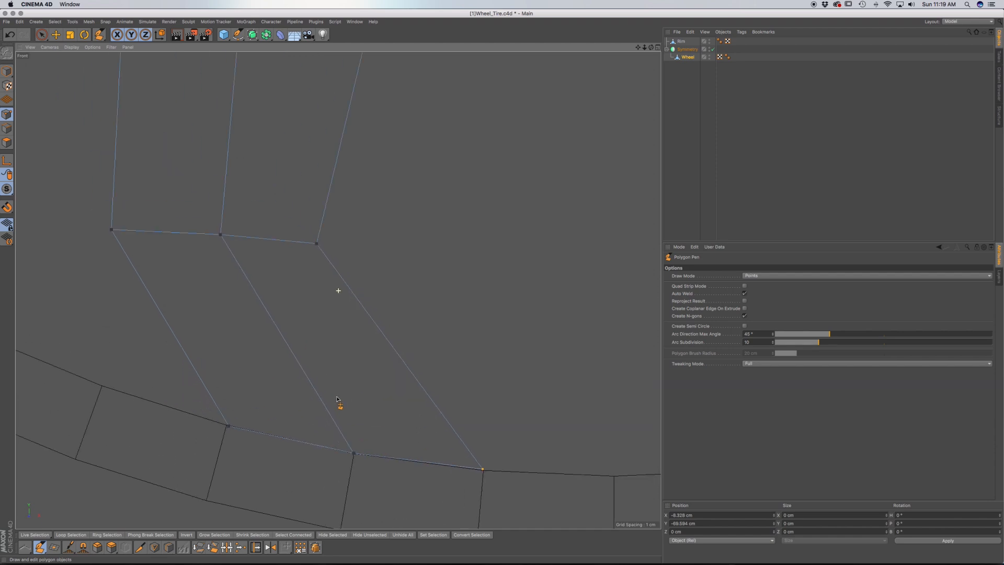
Move the leg's outer ankle point slightly outward to widen the leg above the foot.
alt+middle_drag(347, 232, 338, 289)
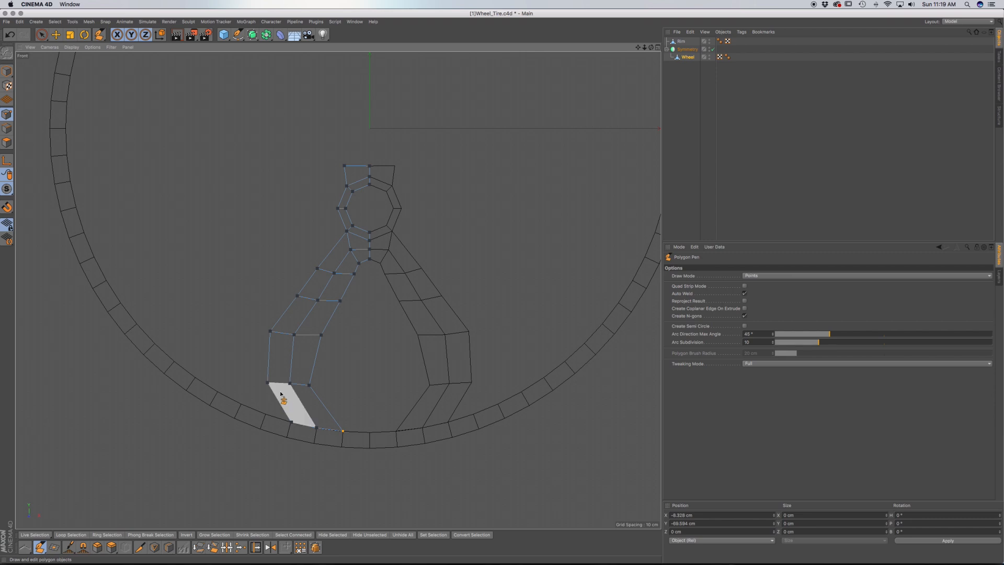
drag(267, 383, 263, 382)
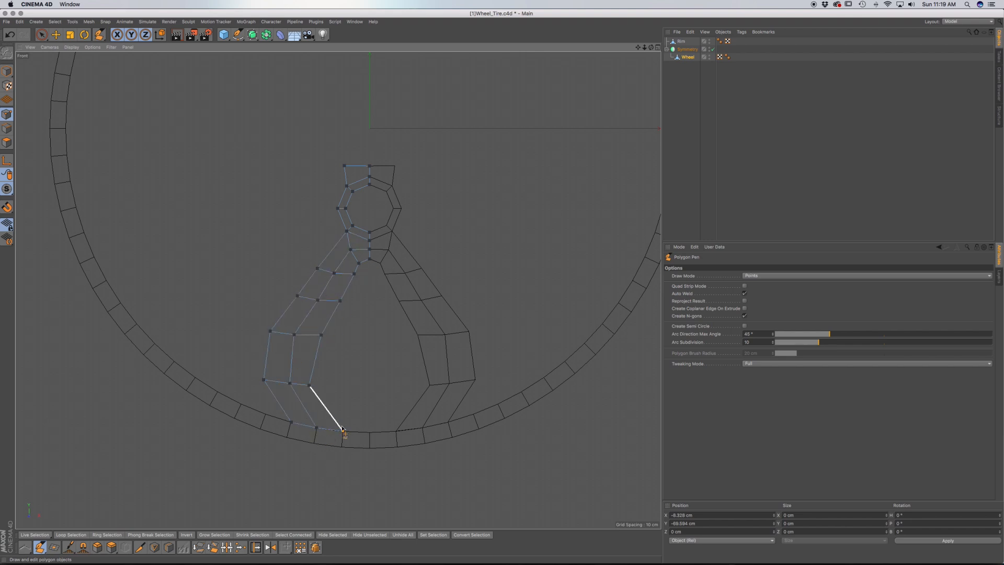
alt+middle_drag(295, 356, 286, 396)
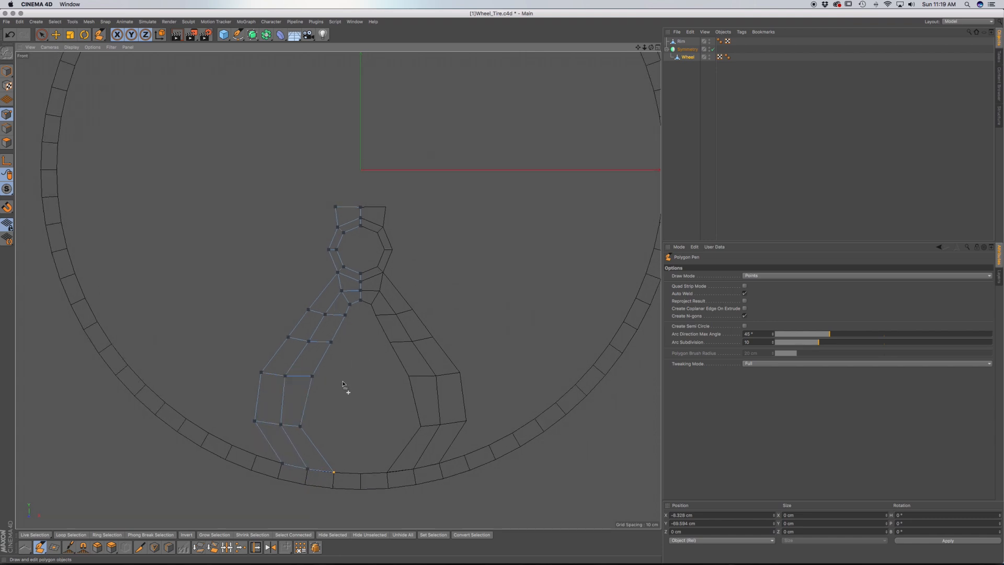
Take the Wheel object out of the Symmetry object in the object hierarchy.
alt+middle_drag(317, 448, 315, 396)
alt+middle_drag(370, 211, 363, 375)
alt+middle_drag(367, 336, 373, 304)
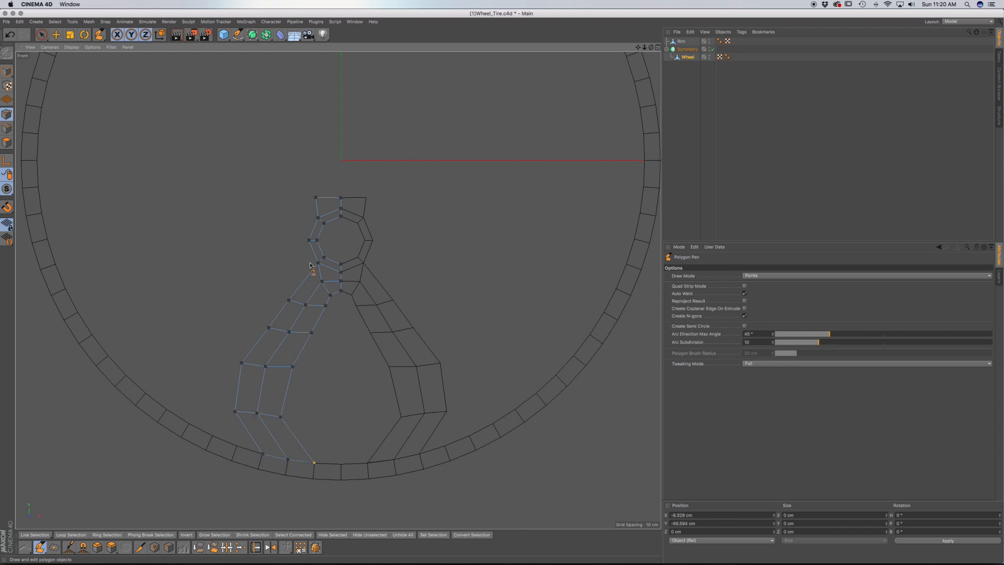
alt+middle_drag(324, 269, 329, 220)
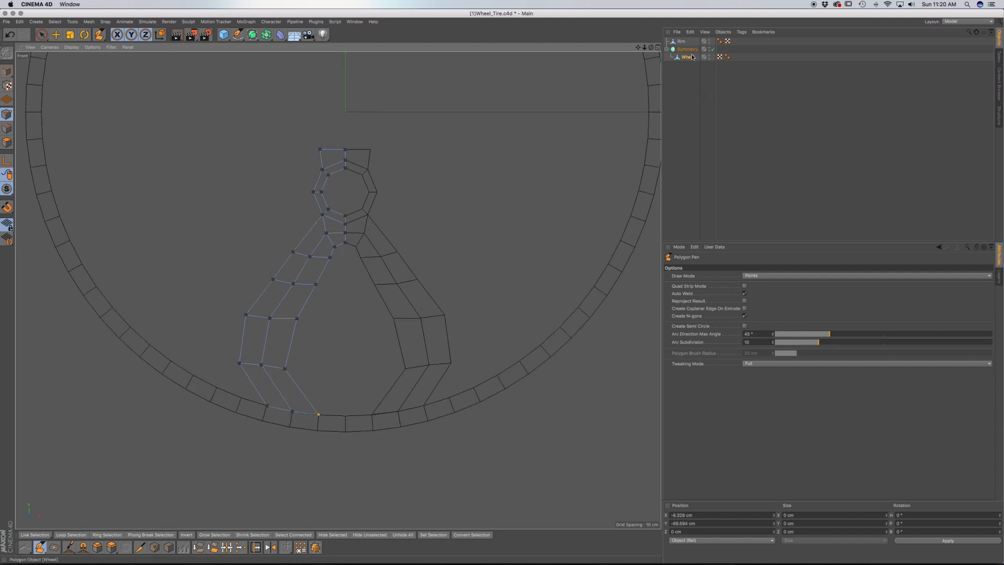
drag(686, 59, 688, 89)
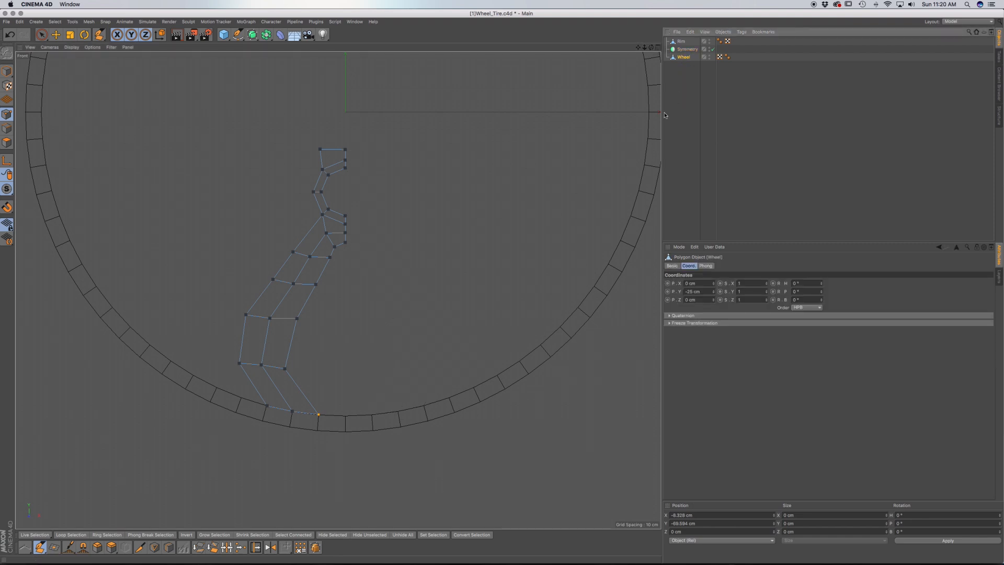
Duplicate the Rim object as a backup and hide the copy in the viewport.
click(680, 41)
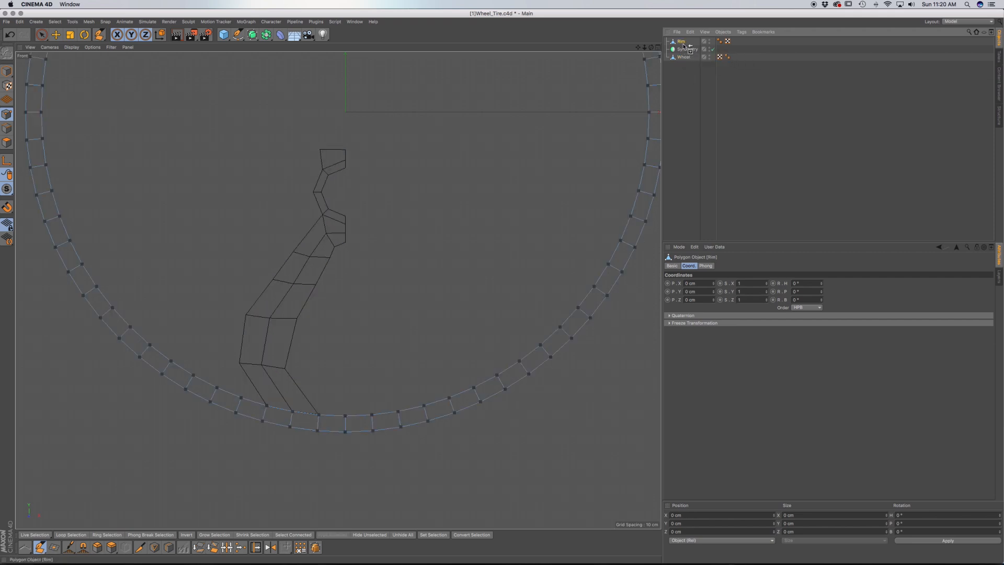
ctrl+drag(681, 46, 682, 50)
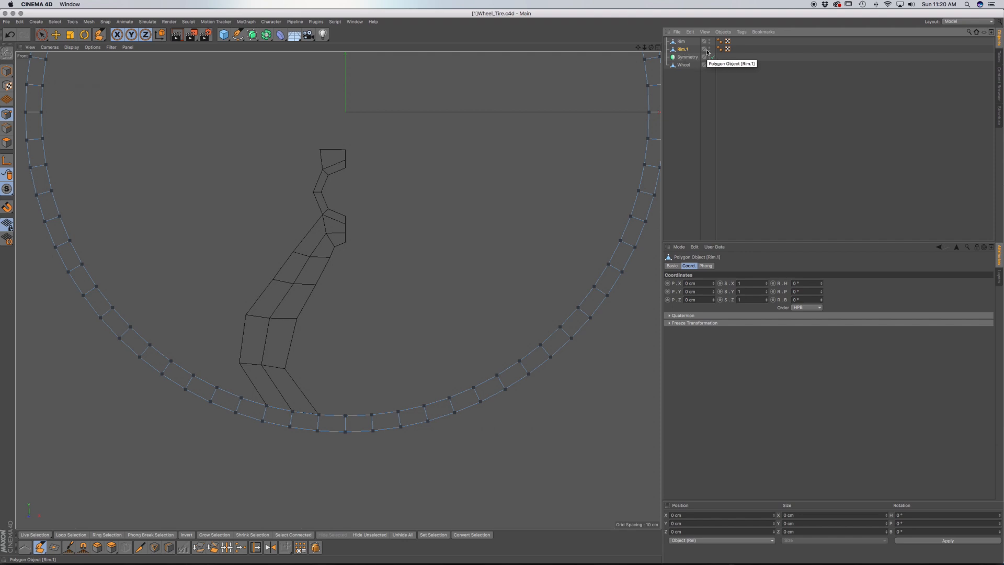
click(709, 48)
click(709, 48)
Place the Rim next to the Wheel and merge both with Connect Objects + Delete.
click(681, 42)
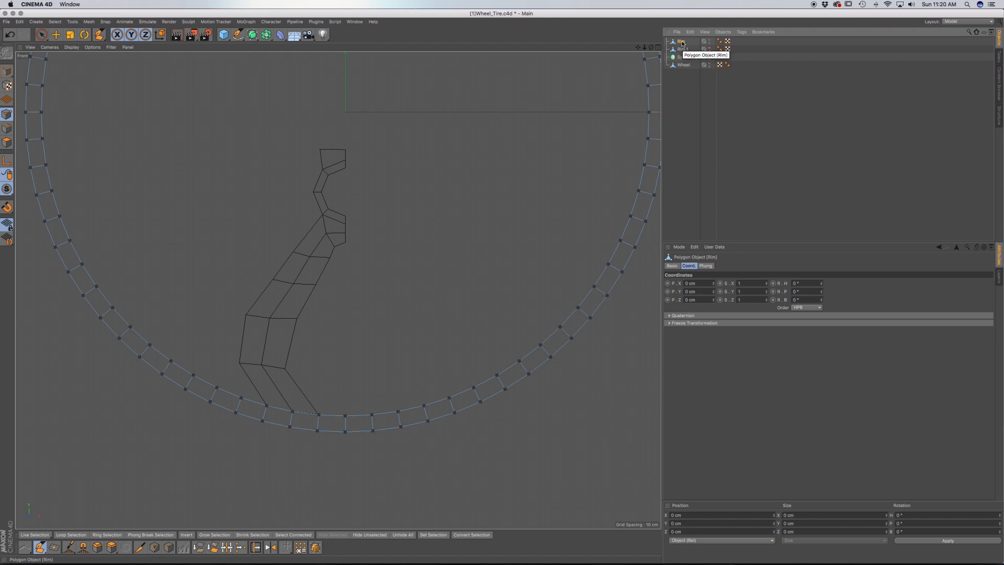
drag(682, 44, 684, 61)
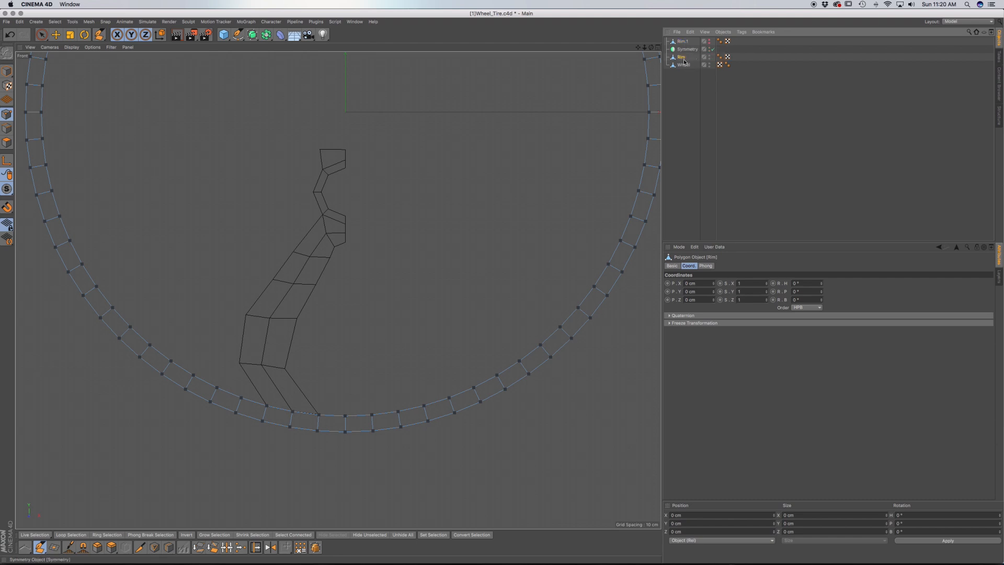
shift+click(683, 64)
right_click(684, 65)
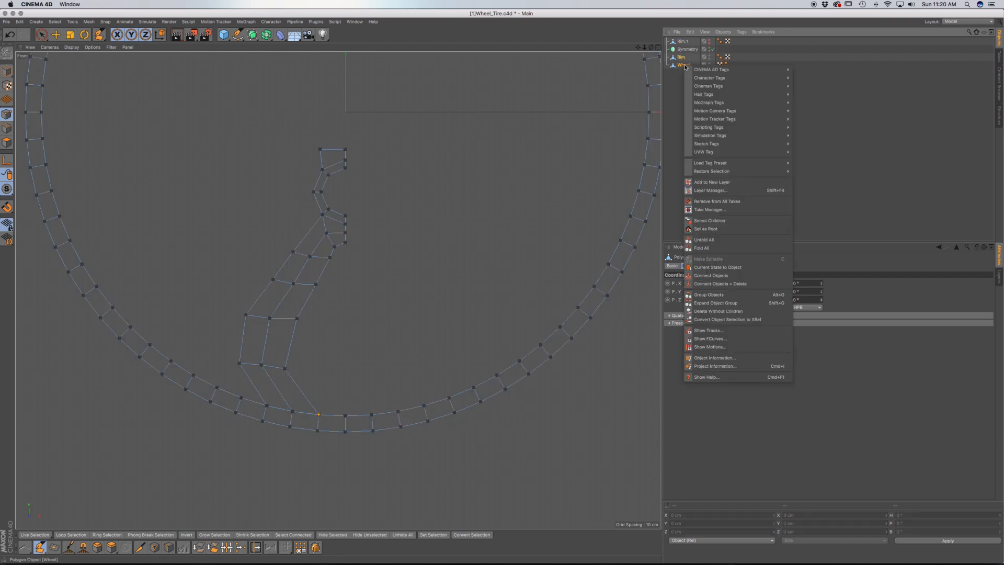
click(721, 284)
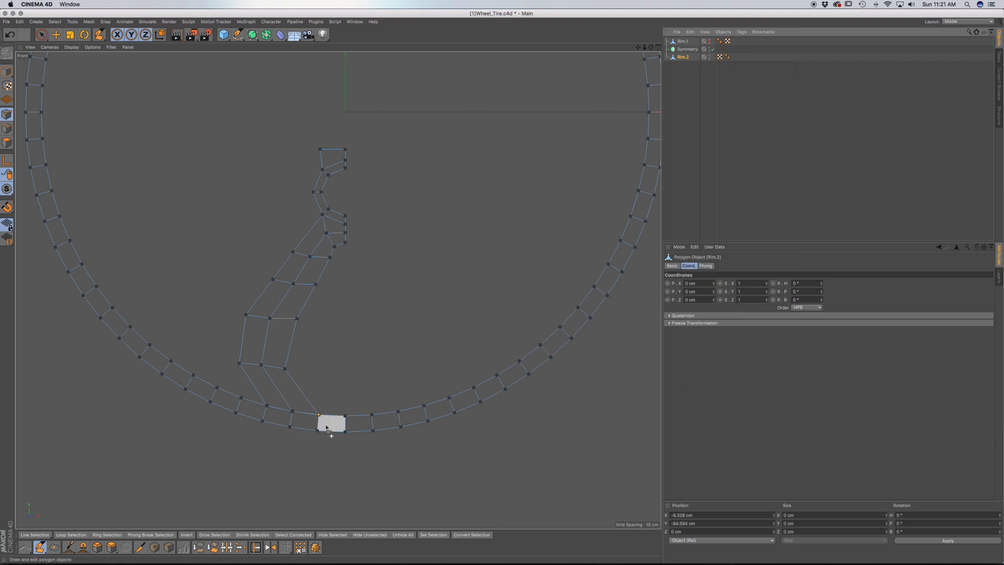
Weld the foot's inner bottom point to the matching vertex on the rim's inner edge with the Polygon Pen.
scroll(327, 428, up, 5)
scroll(295, 409, up, 2)
alt+middle_drag(291, 401, 395, 397)
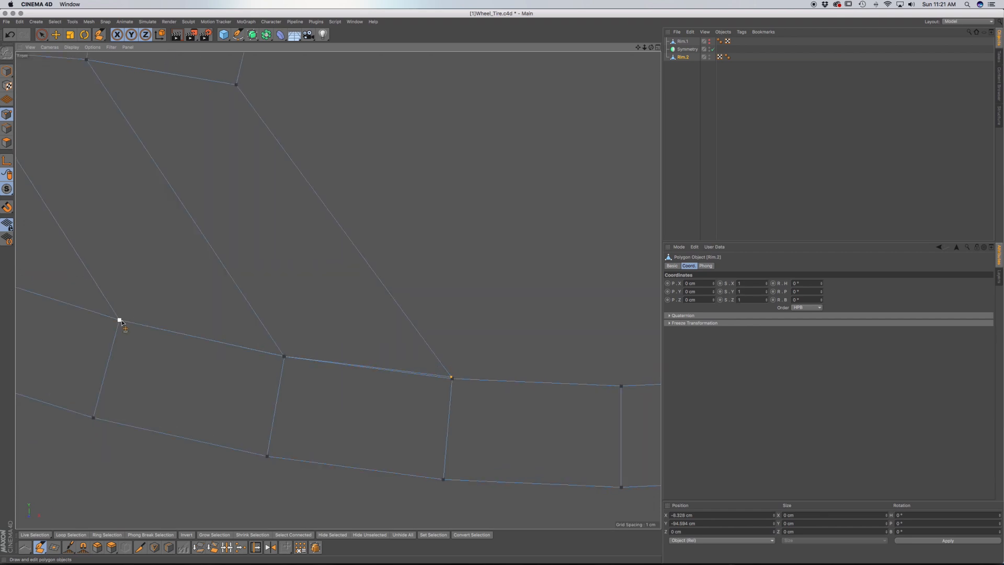
drag(451, 377, 453, 380)
click(40, 548)
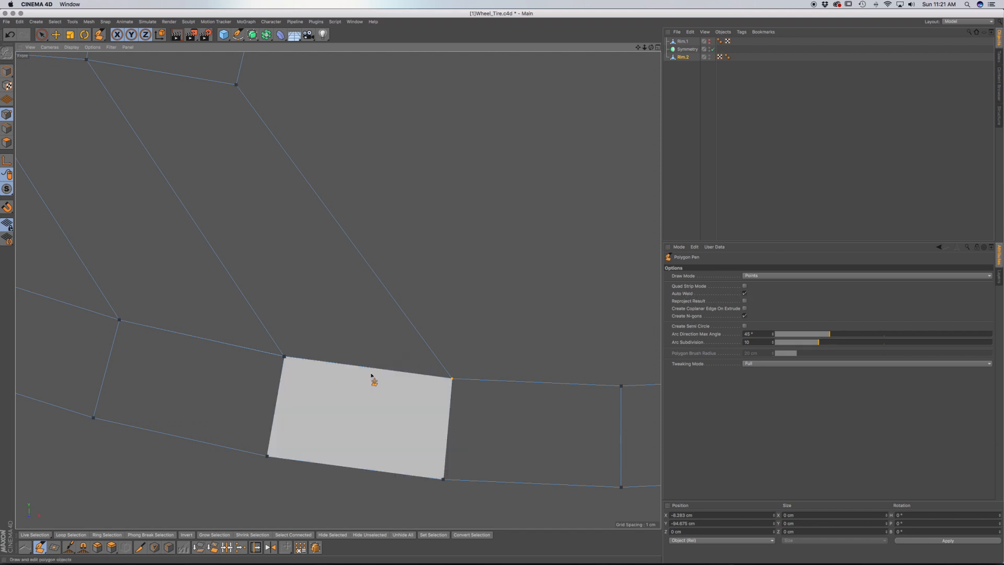
alt+middle_drag(303, 235, 333, 255)
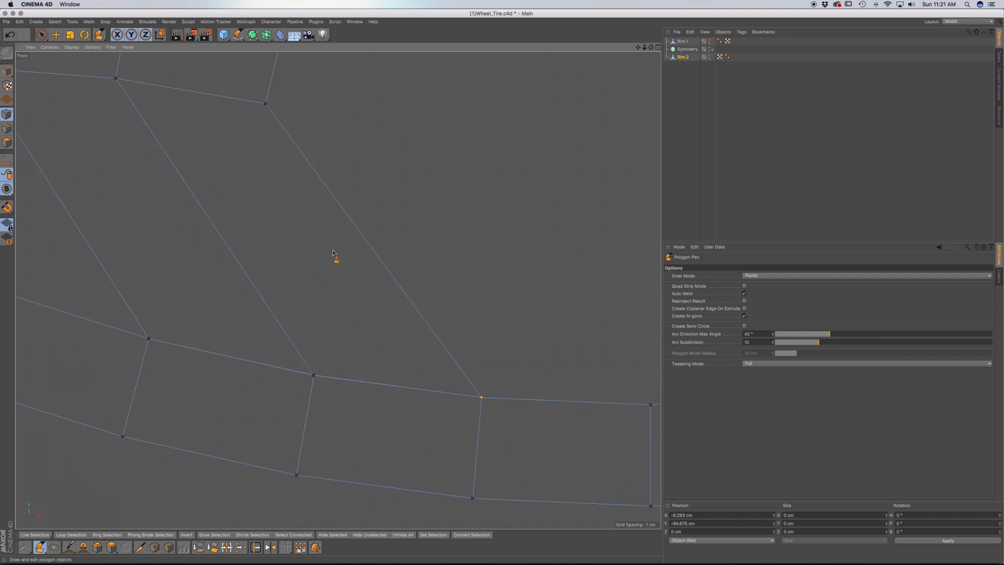
mouse_move(419, 345)
alt+middle_down()
mouse_move(446, 323)
mouse_move(428, 360)
alt+middle_up()
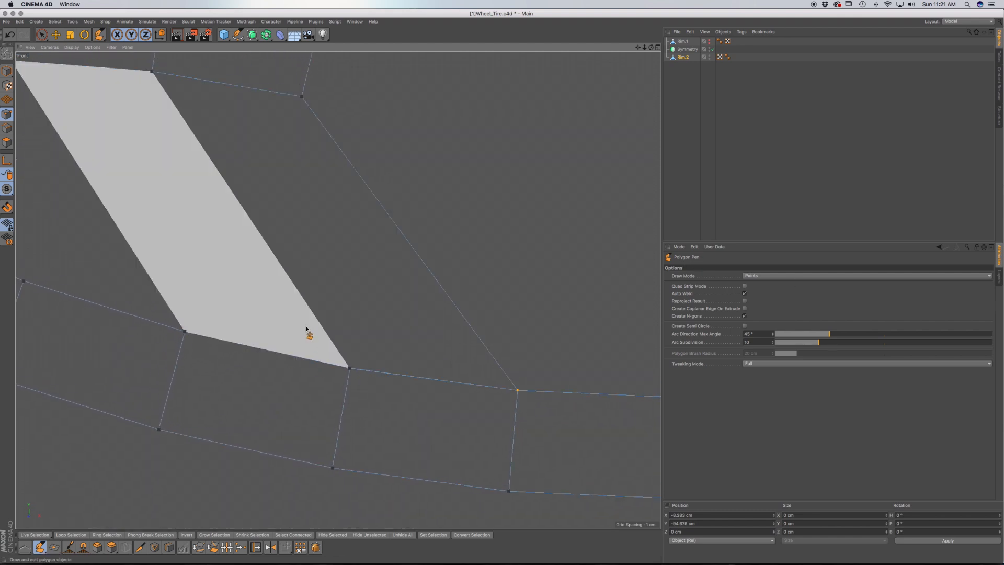
Loop-select all polygons of the rim ring in the merged mesh and split them off as a separate object.
scroll(313, 331, down, 8)
alt+middle_drag(293, 332, 294, 350)
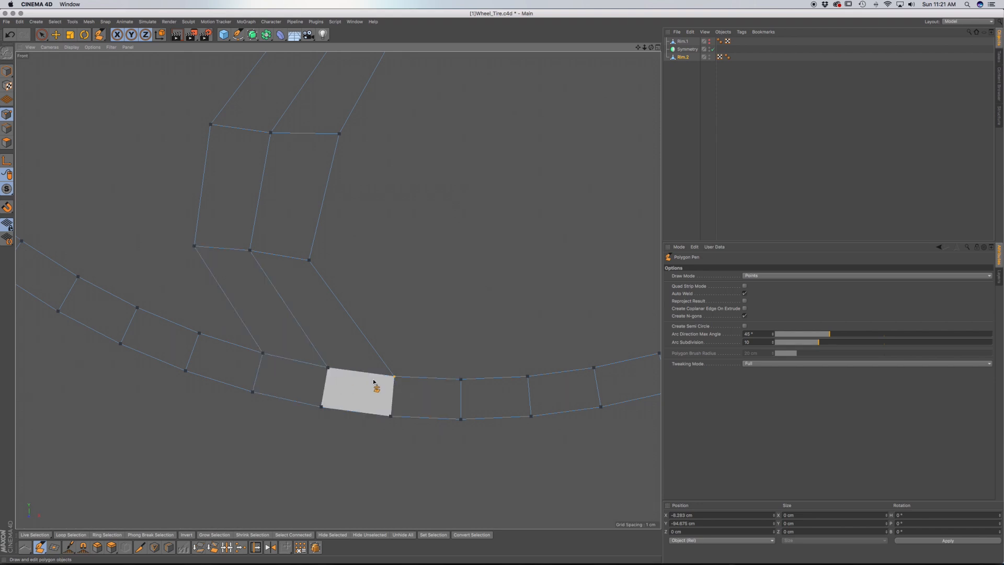
alt+middle_drag(321, 340, 314, 398)
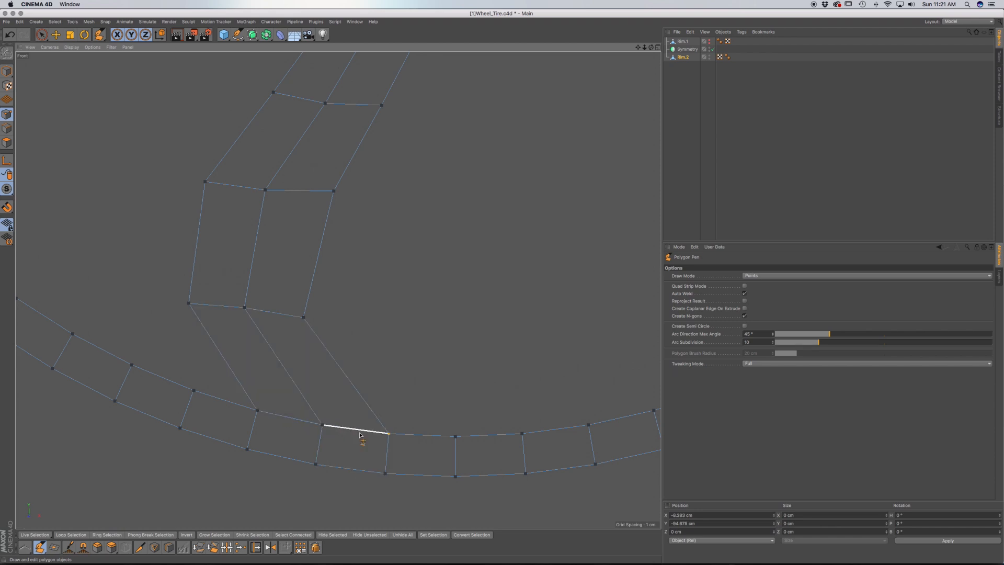
scroll(313, 412, down, 10)
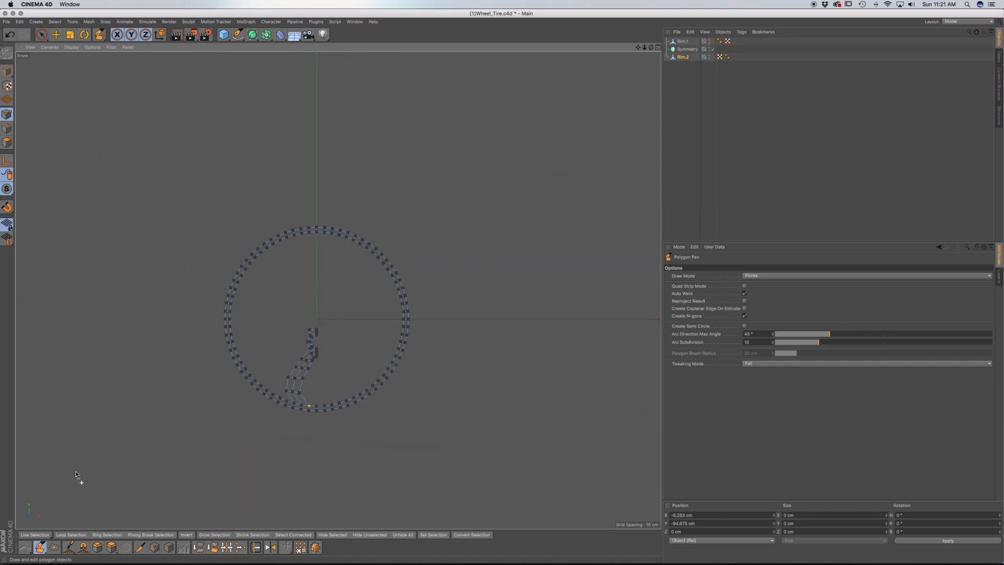
click(7, 142)
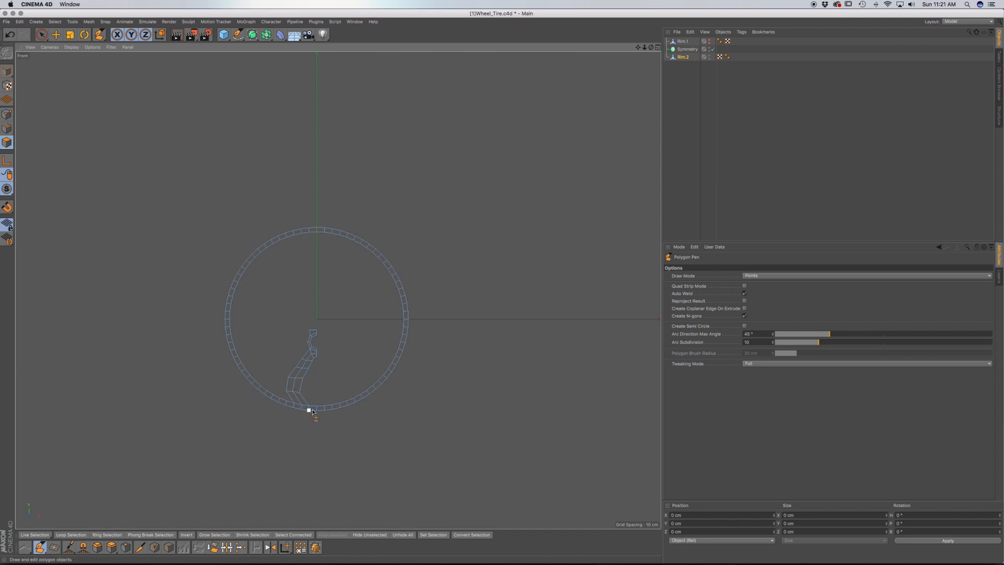
key(u)
key(l)
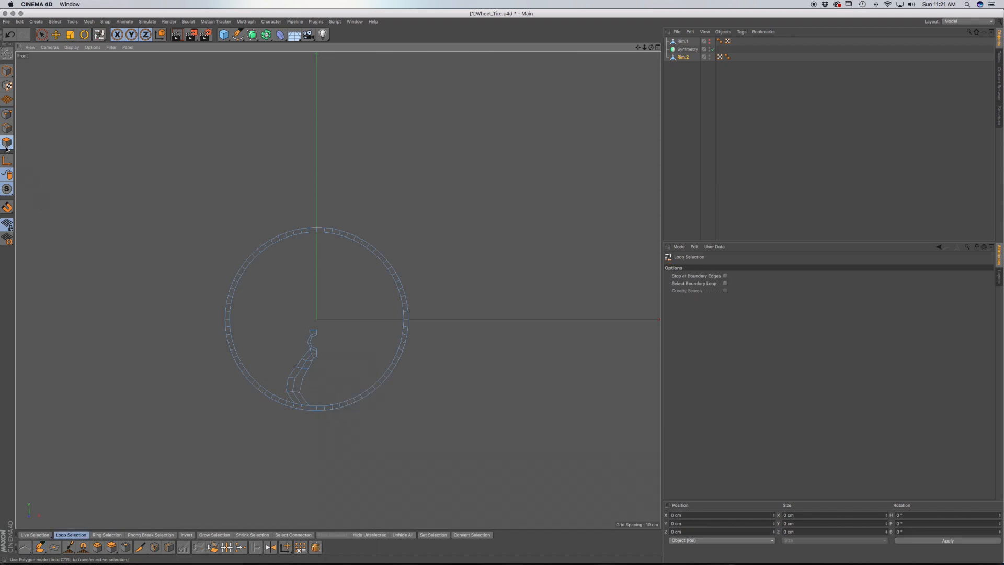
click(306, 409)
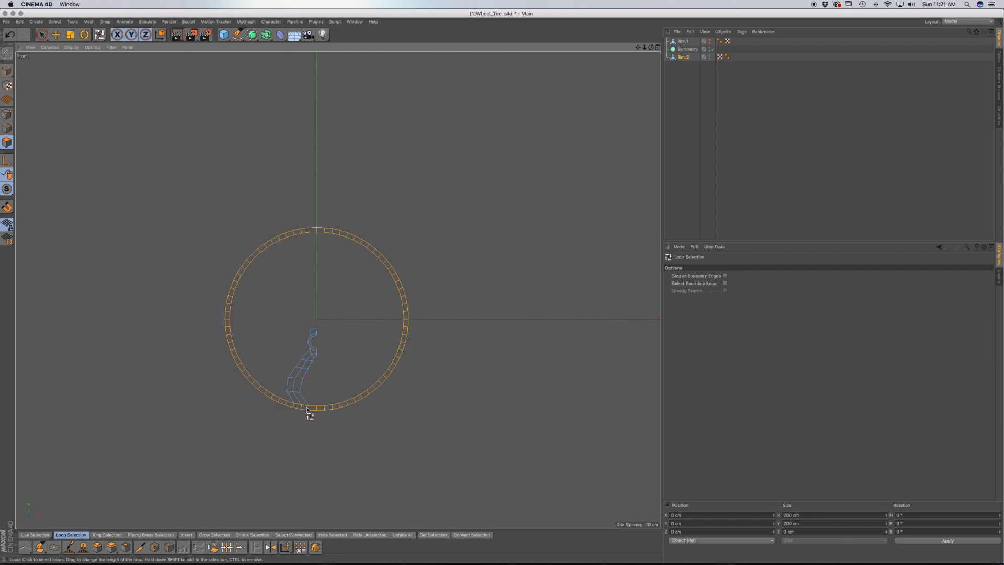
right_click(384, 425)
click(387, 429)
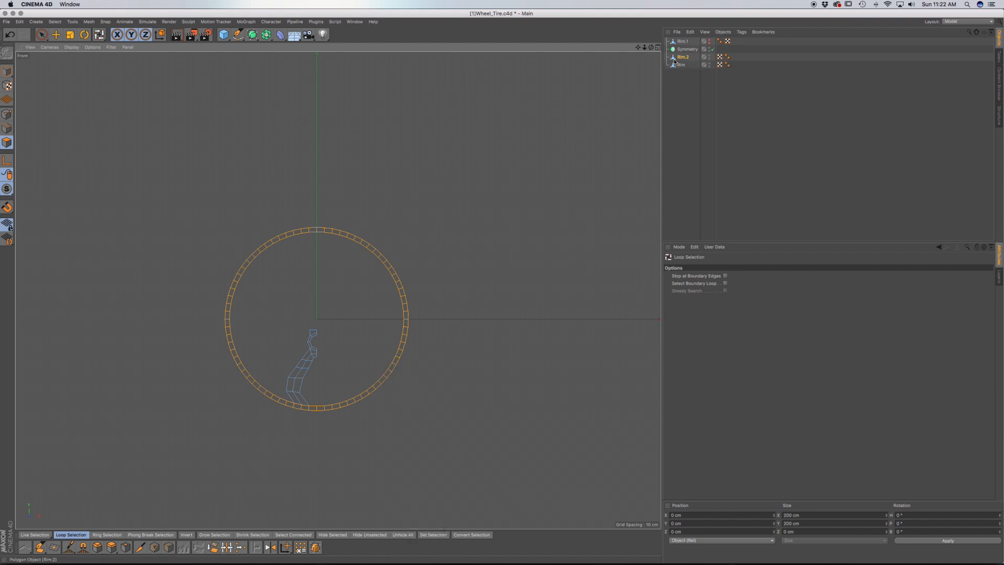
Try deleting the merged object to leave only the split-off rim, and undo it.
key(Delete)
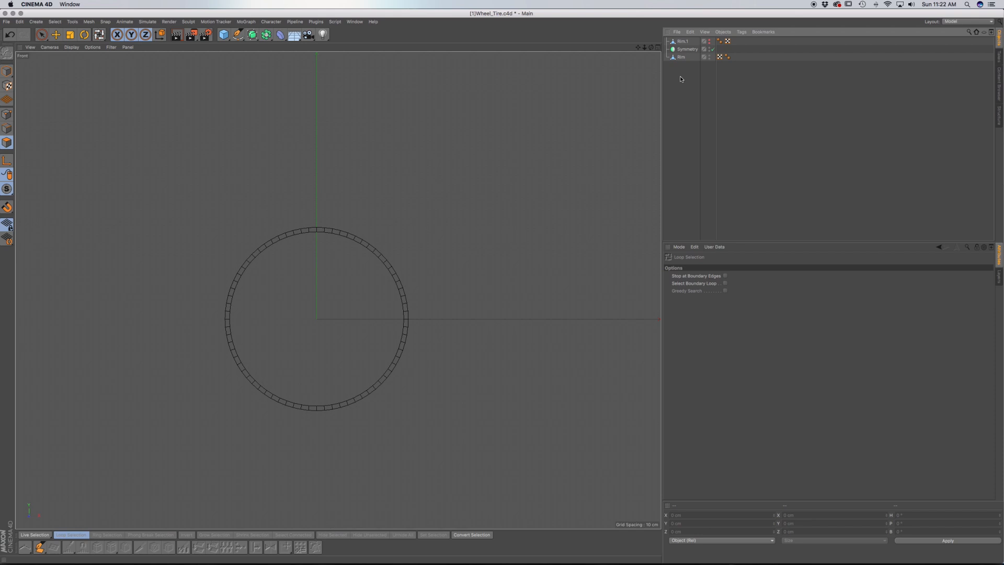
key(super+z)
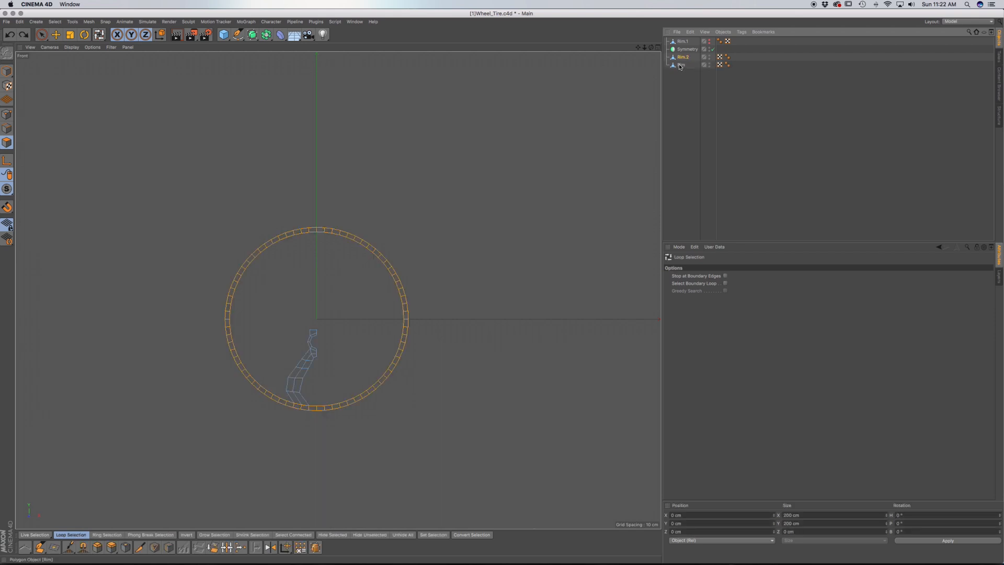
key(Delete)
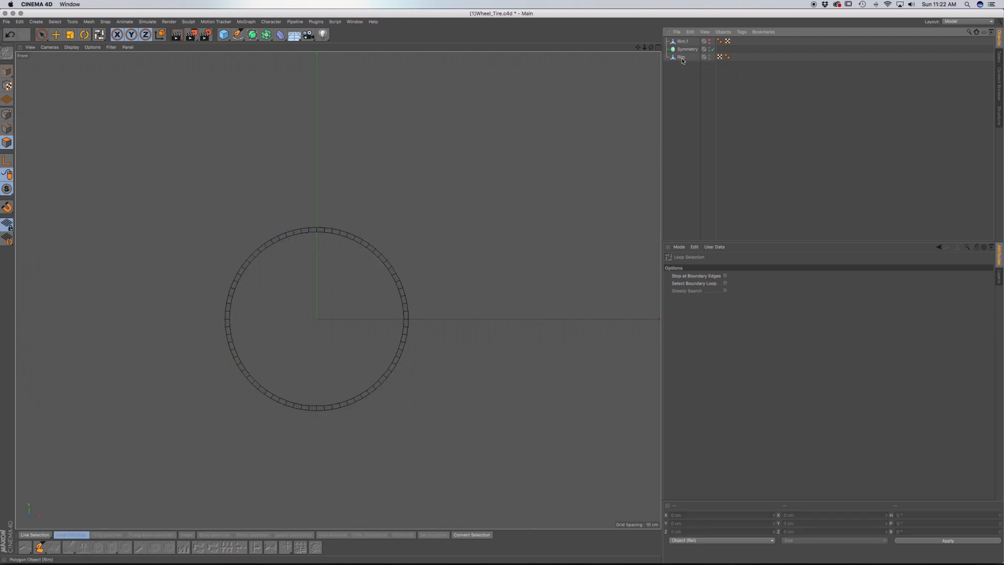
click(681, 57)
key(super+z)
key(super+z)
Compare the split-off Rim with the merged Rim.2 object by selecting each in turn, ending on Rim.2.
click(681, 66)
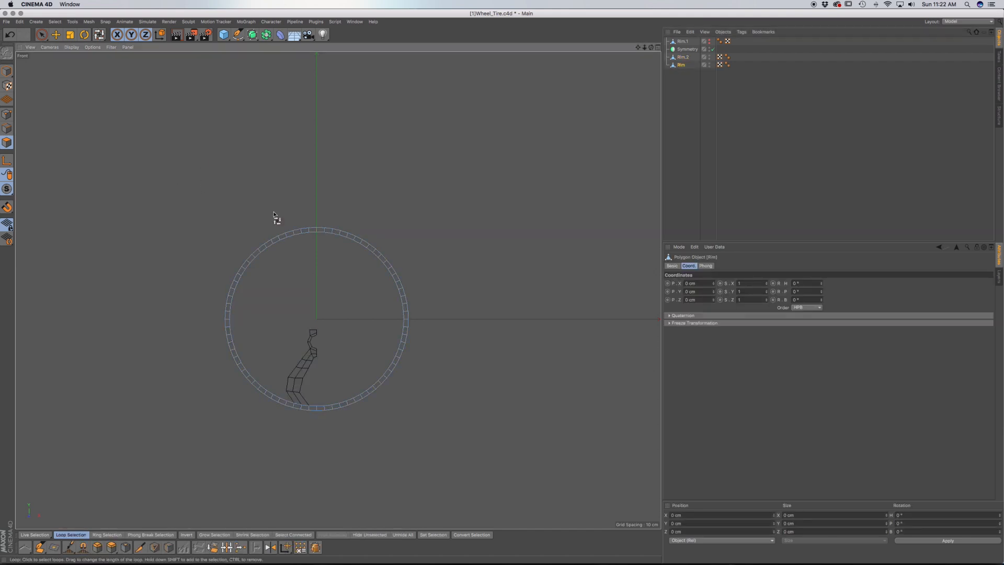
click(684, 57)
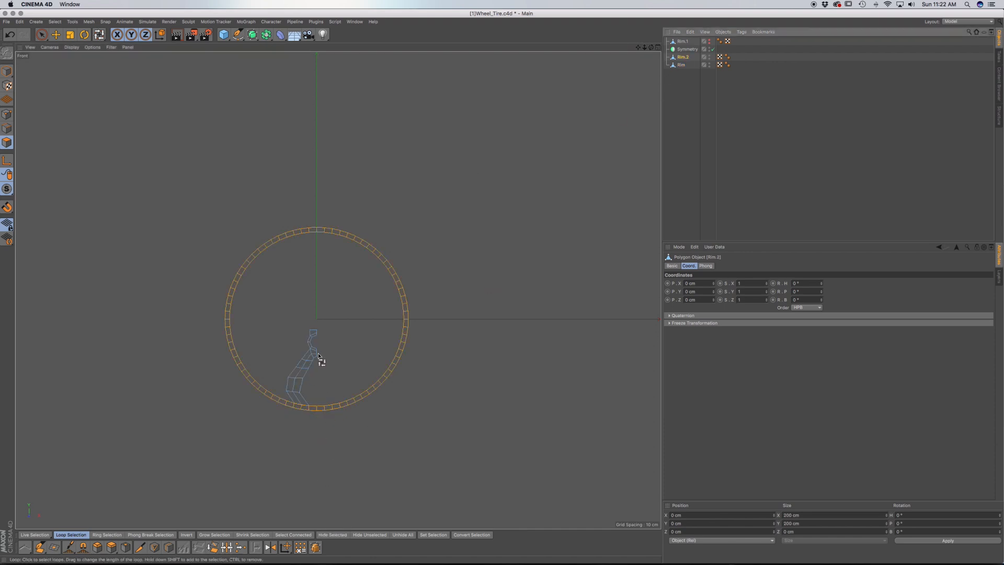
click(681, 65)
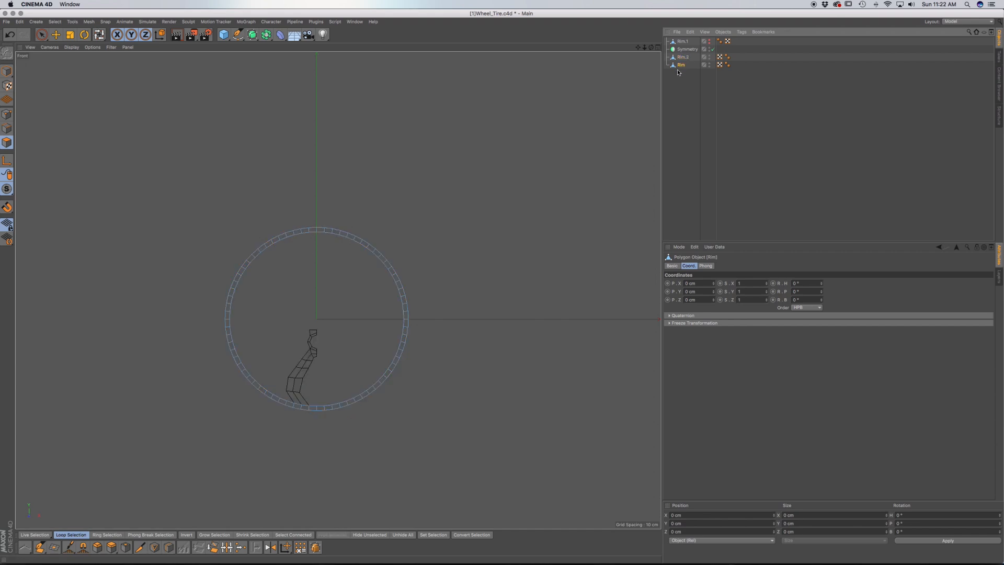
click(682, 58)
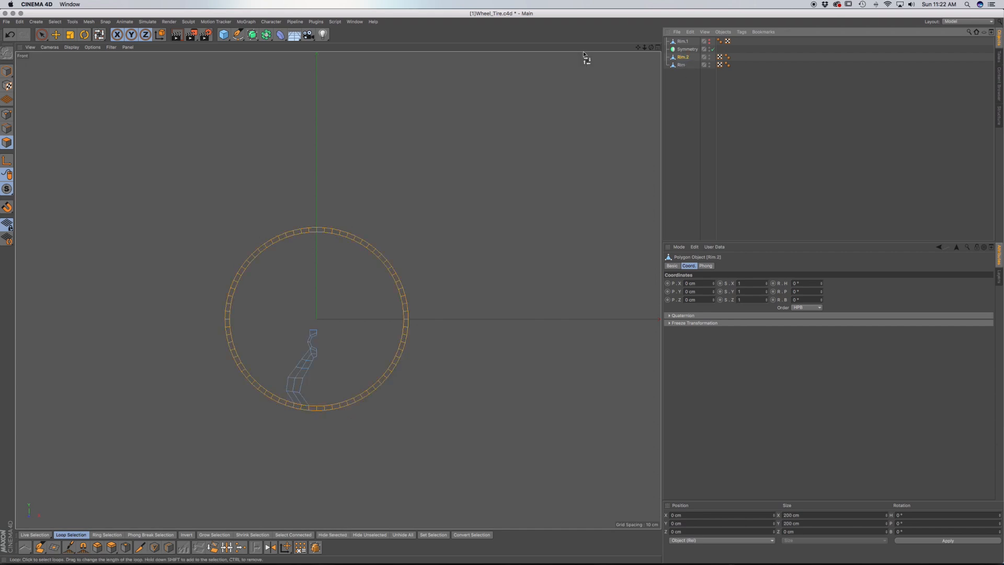
Compare Rim.2 and Rim as whole objects in Model mode, and return to polygon mode with Live Selection on Rim.
click(7, 71)
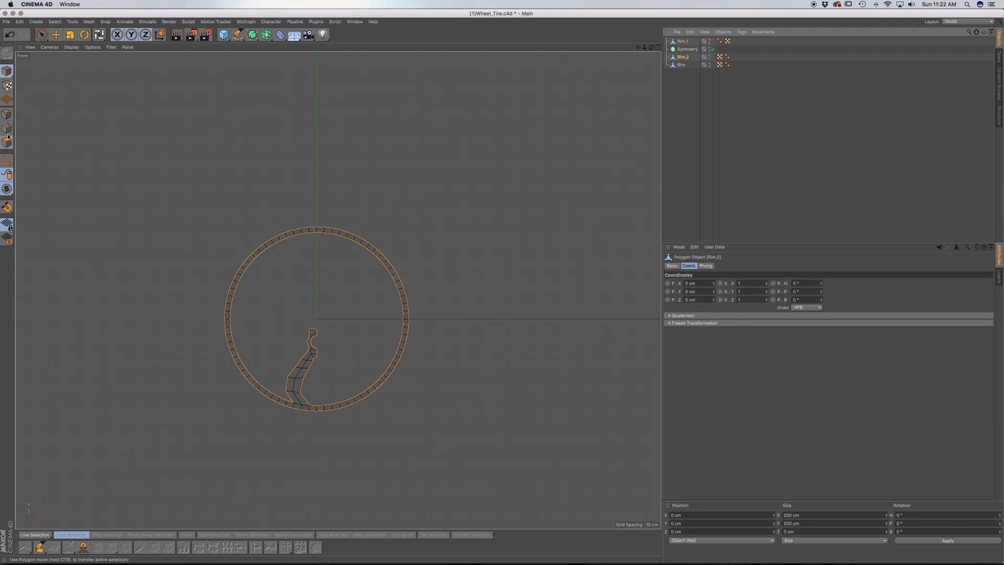
click(42, 35)
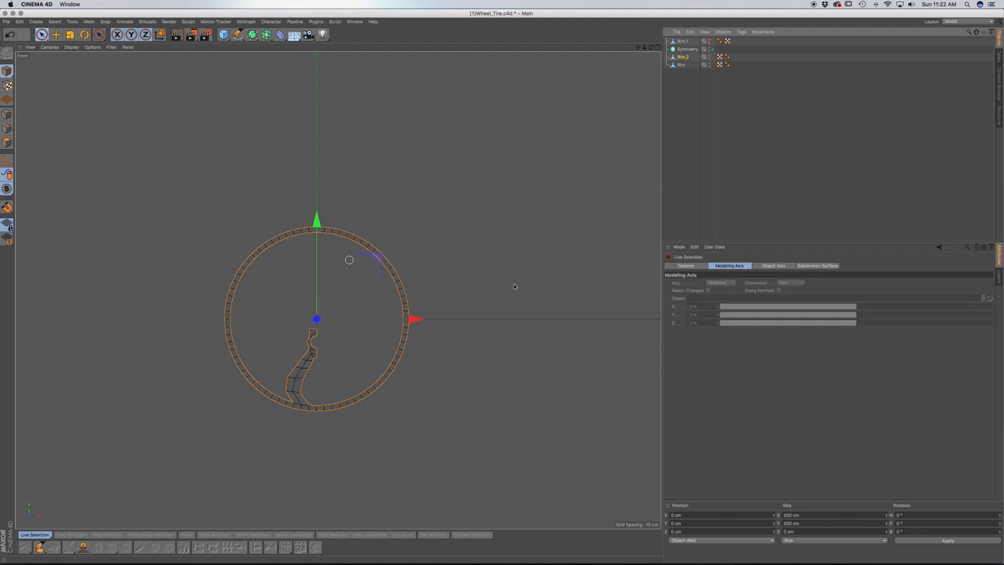
click(682, 65)
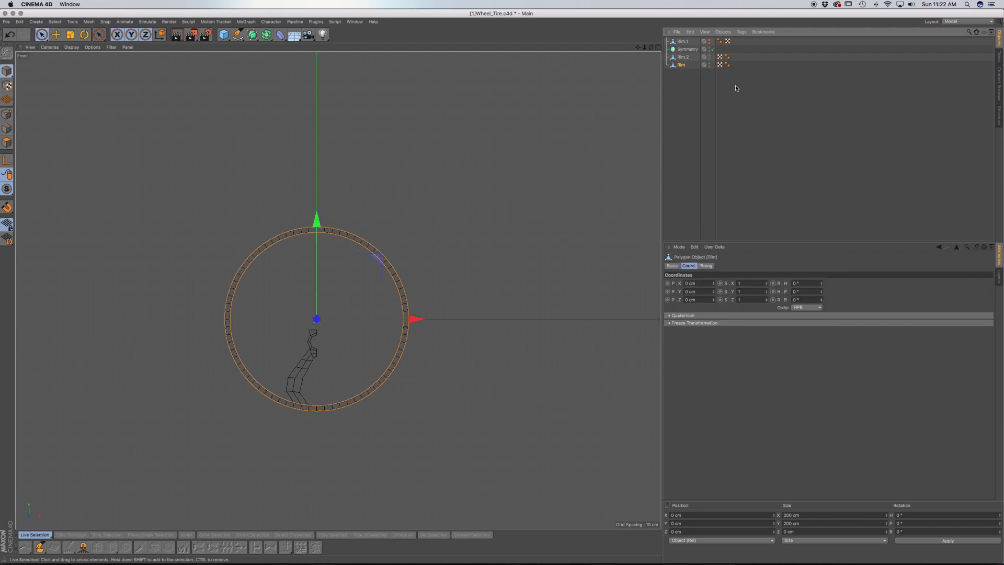
click(7, 143)
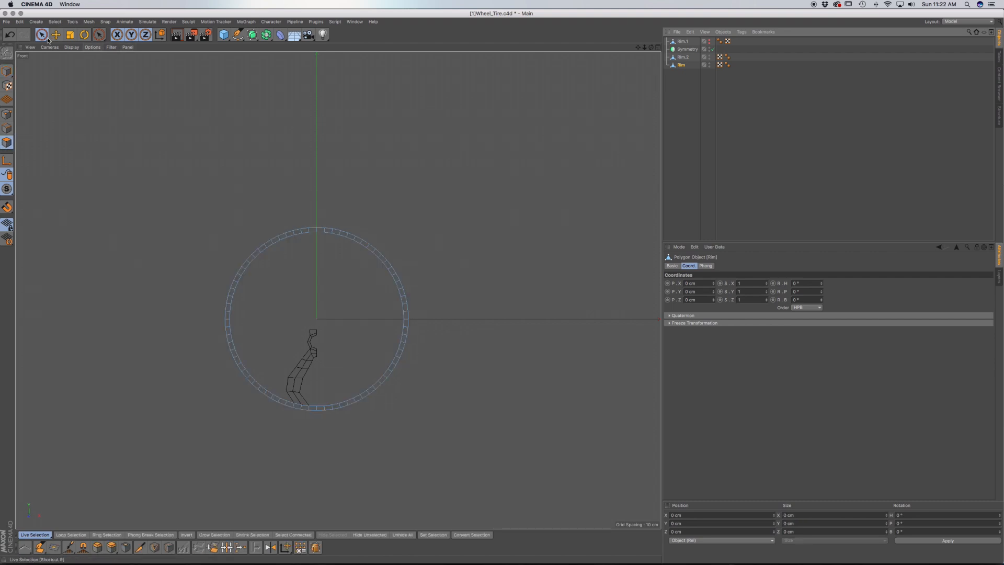
click(42, 35)
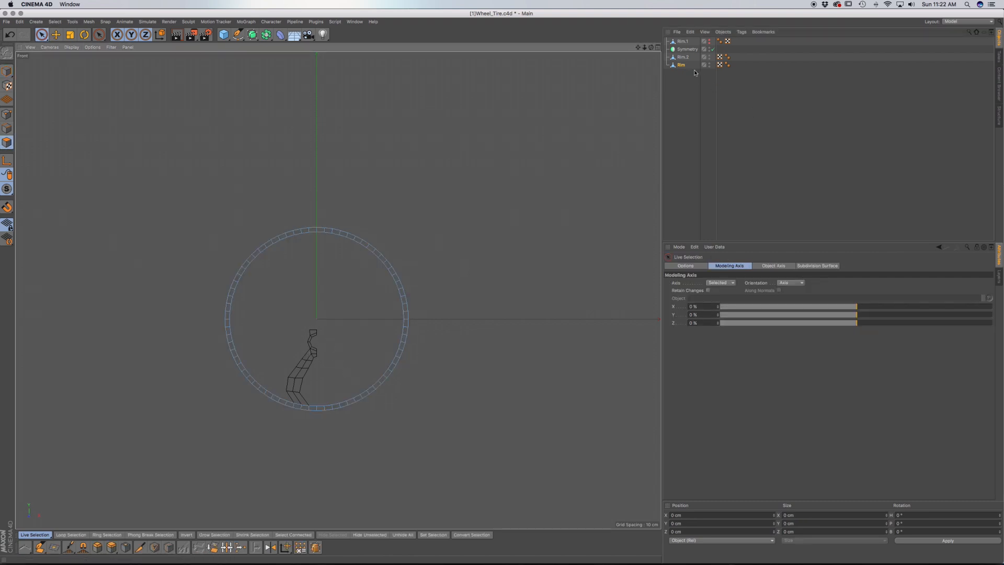
Delete the selected rim ring polygons from Rim.2, keeping only its half hub and leg, and check it against Rim.
click(683, 57)
mouse_move(314, 352)
mouse_down()
mouse_move(305, 398)
mouse_move(288, 390)
mouse_move(298, 399)
mouse_up()
key(super+z)
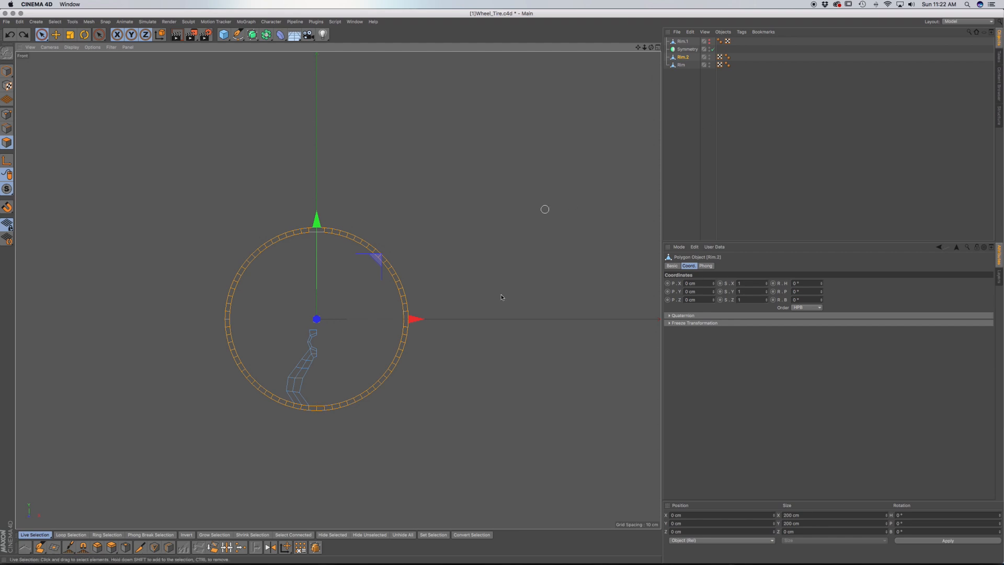
click(376, 390)
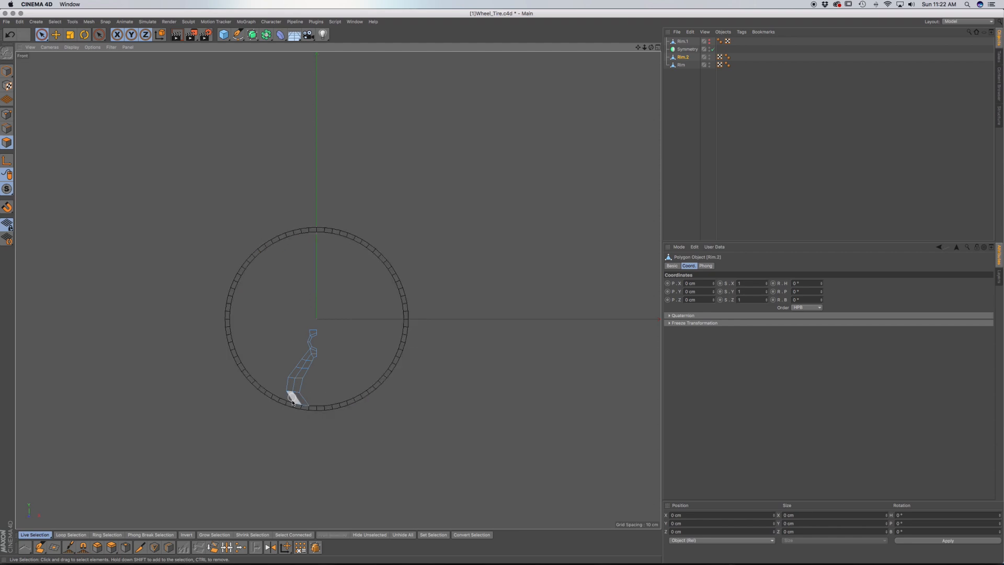
click(679, 65)
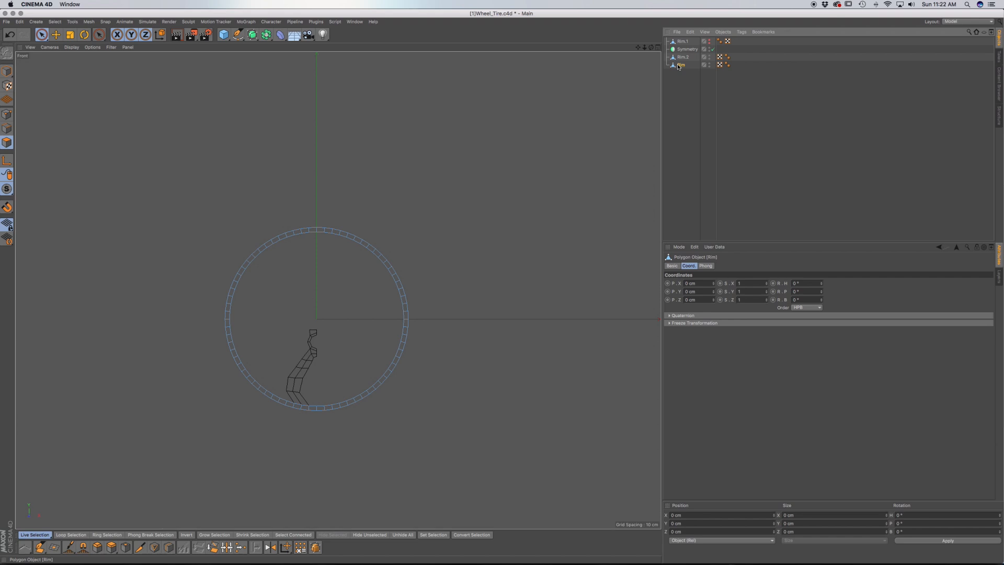
click(682, 58)
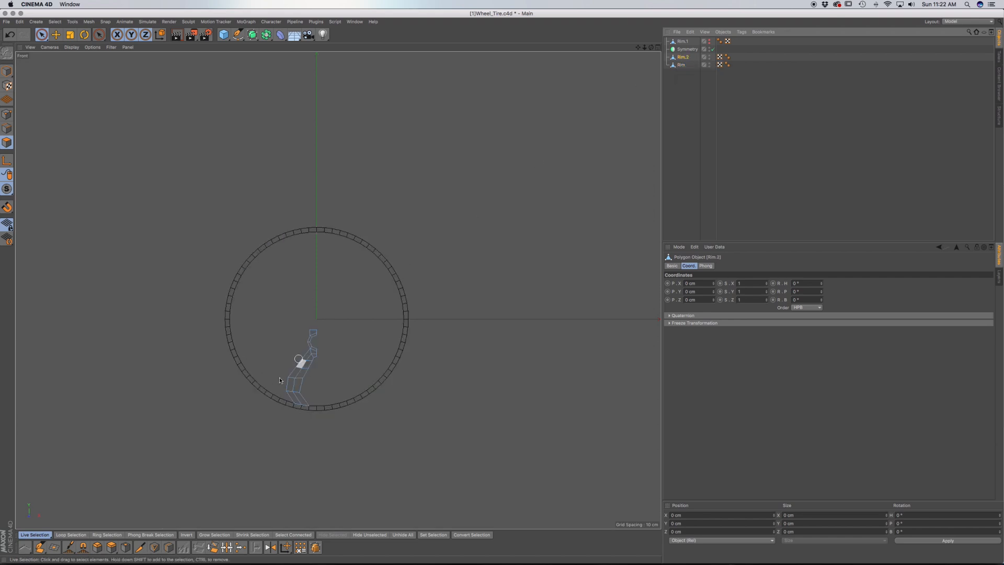
Rename the Rim.2 object to Wheel.
double_click(680, 57)
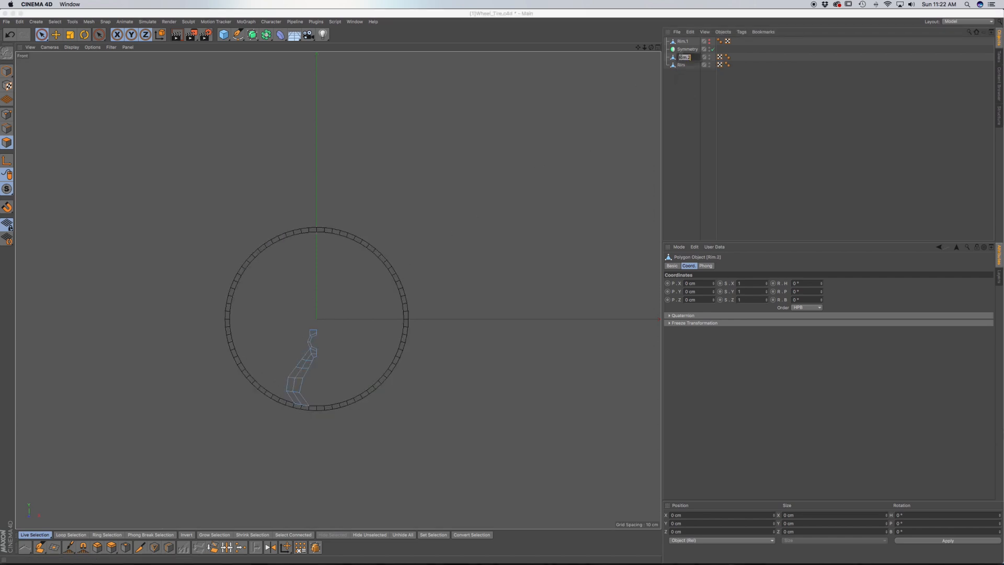
text(Wheel)
key(Return)
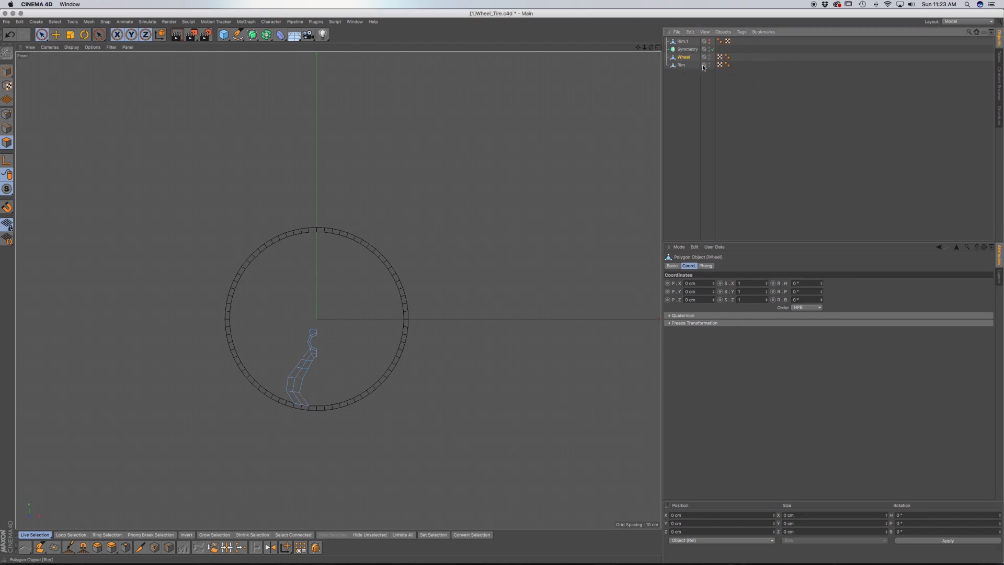
Nest Wheel under the Symmetry object to mirror the hub and leg, and save the project.
click(681, 65)
drag(687, 60, 688, 49)
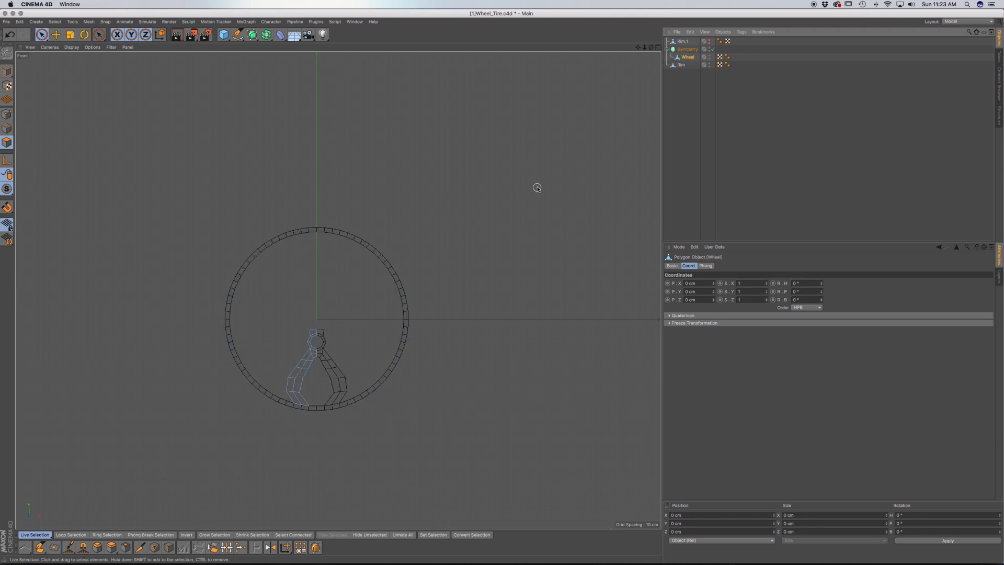
click(685, 49)
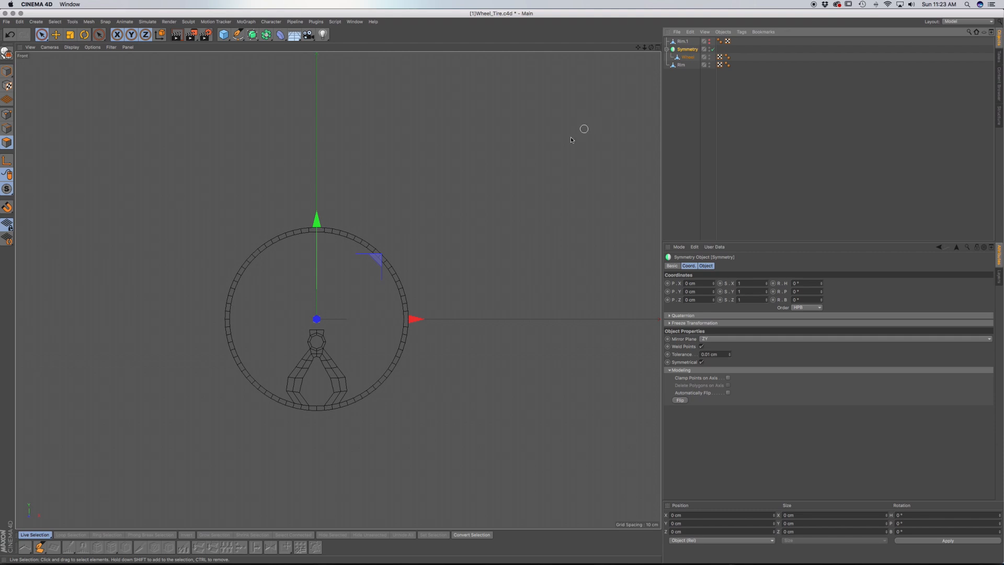
key(super+s)
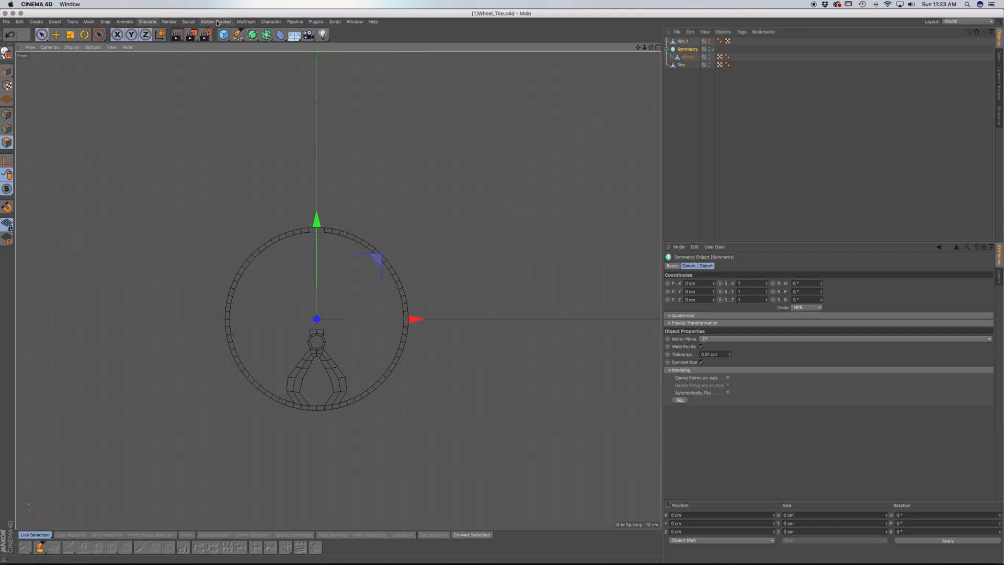
Add a MoGraph Cloner and make the Symmetry object its child.
click(246, 21)
click(243, 109)
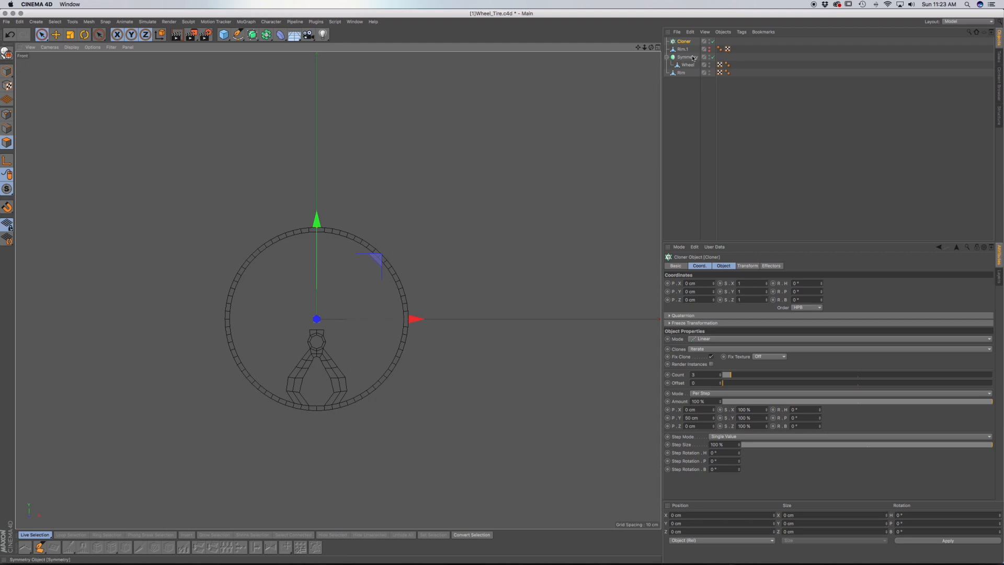
drag(693, 58, 681, 40)
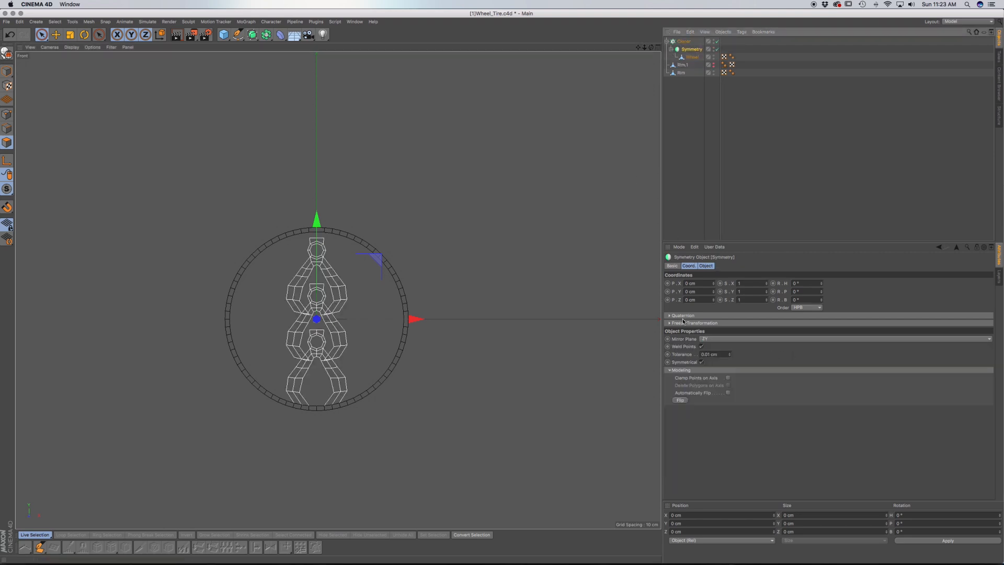
Switch the Cloner to Radial mode with a count of 6 and a radius of 0 cm.
click(685, 43)
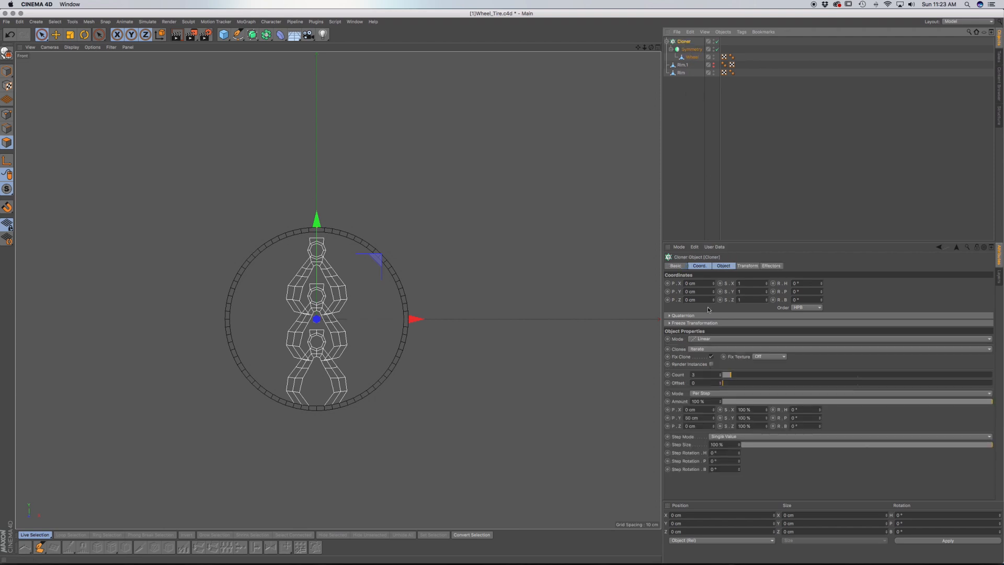
click(709, 340)
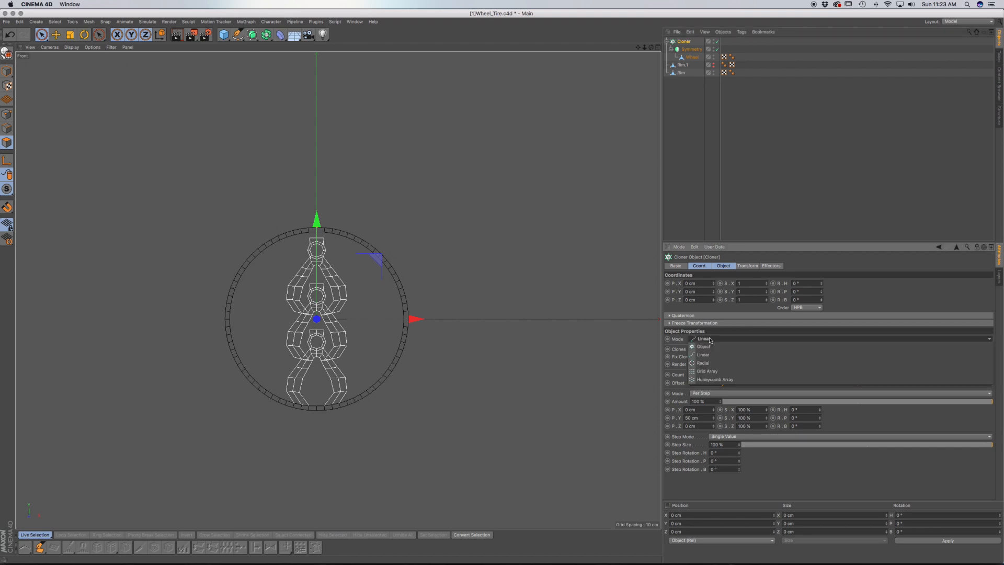
click(710, 363)
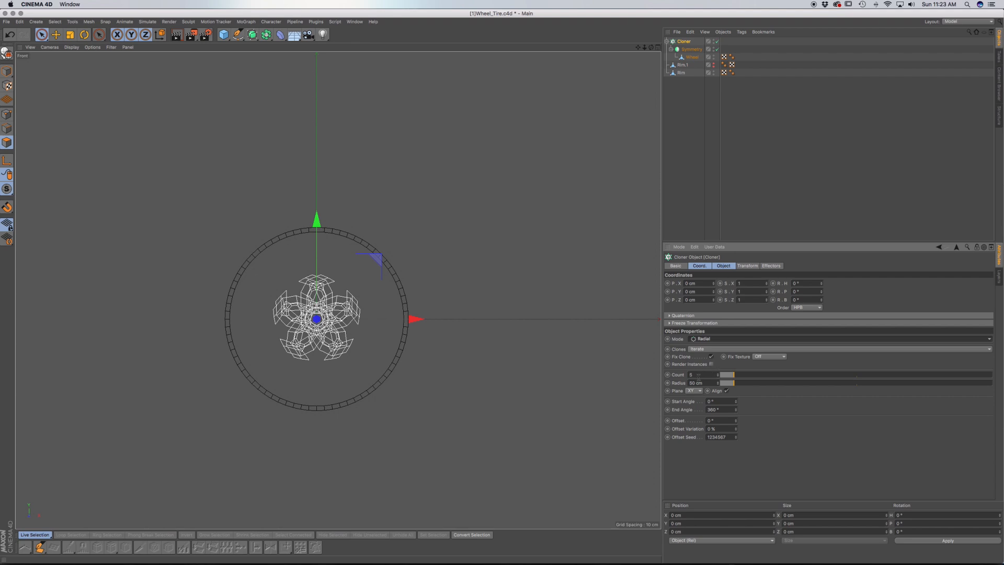
click(696, 375)
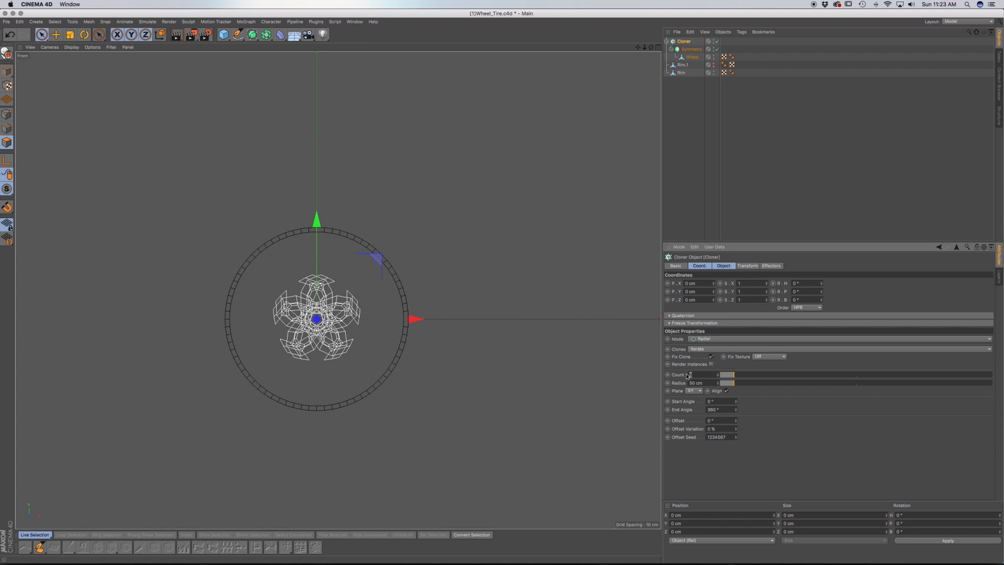
text(6)
key(Return)
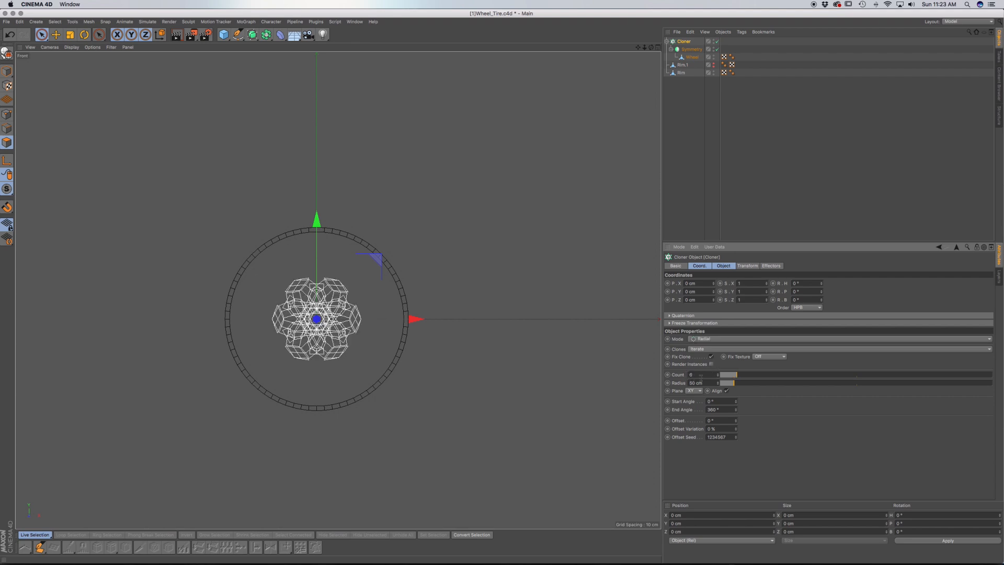
text(0)
key(Return)
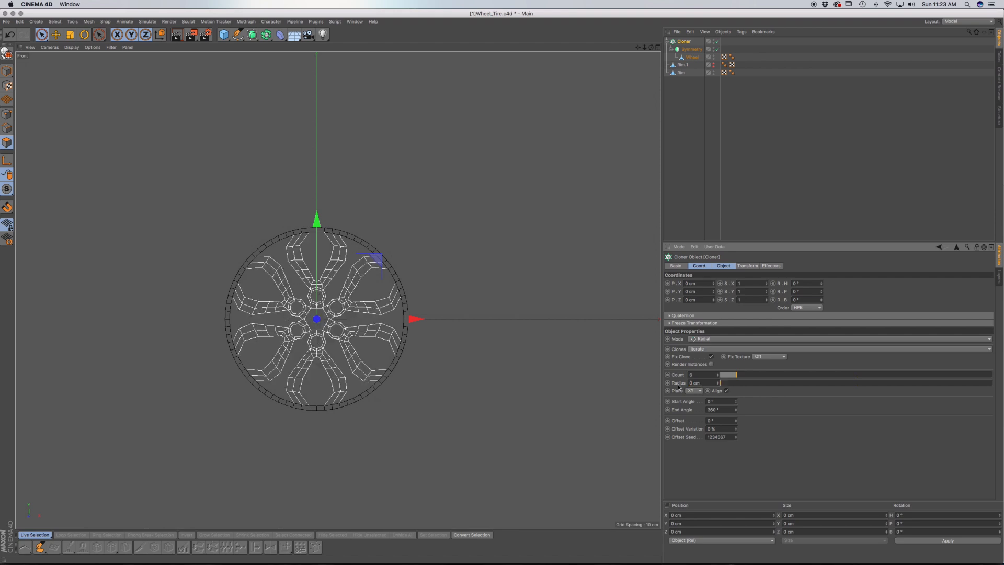
Move Wheel's two uppermost hub points vertically to about Y -13.8 cm so neighbouring clones meet at their corners, and save the project.
scroll(332, 347, up, 10)
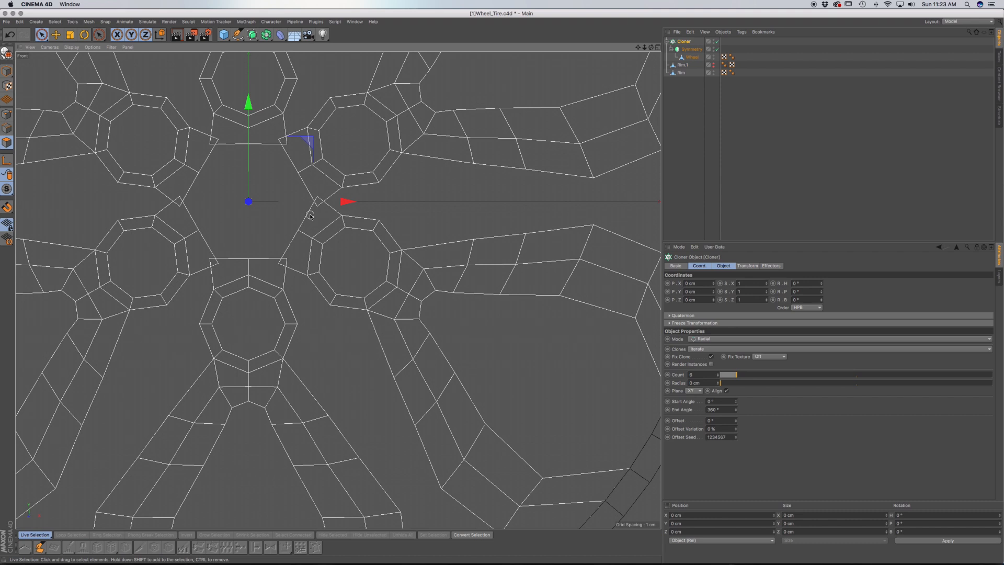
click(692, 57)
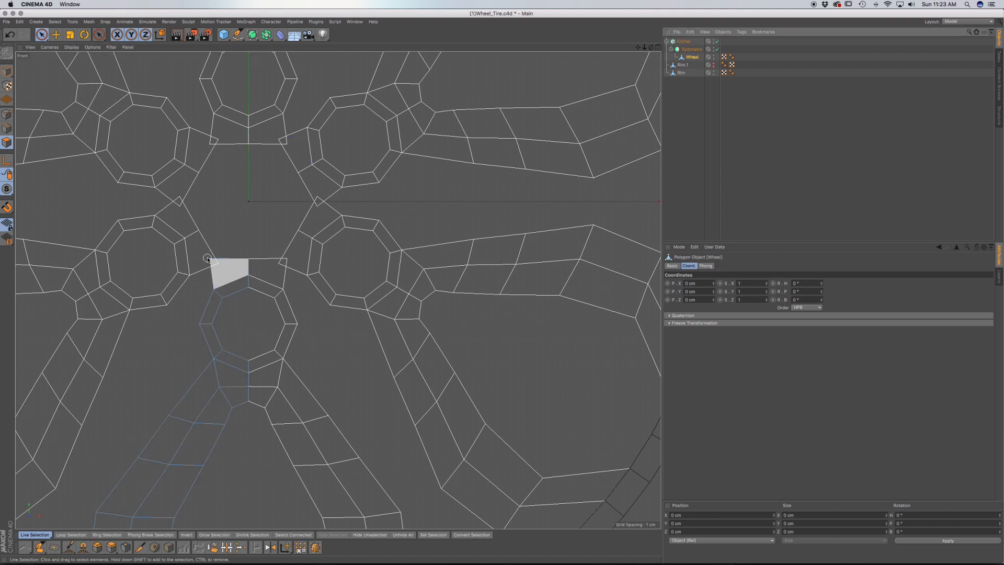
click(7, 114)
click(209, 258)
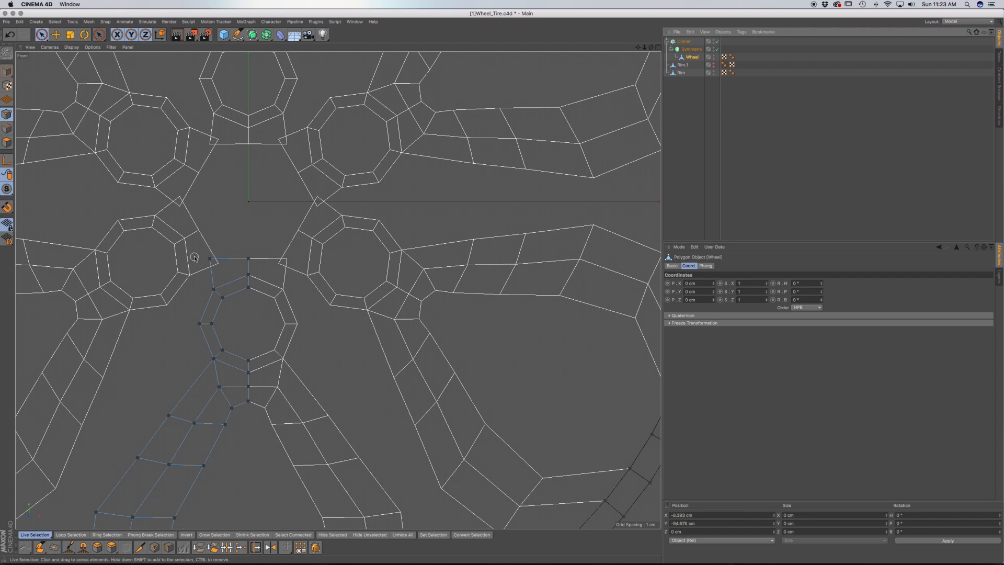
key(e)
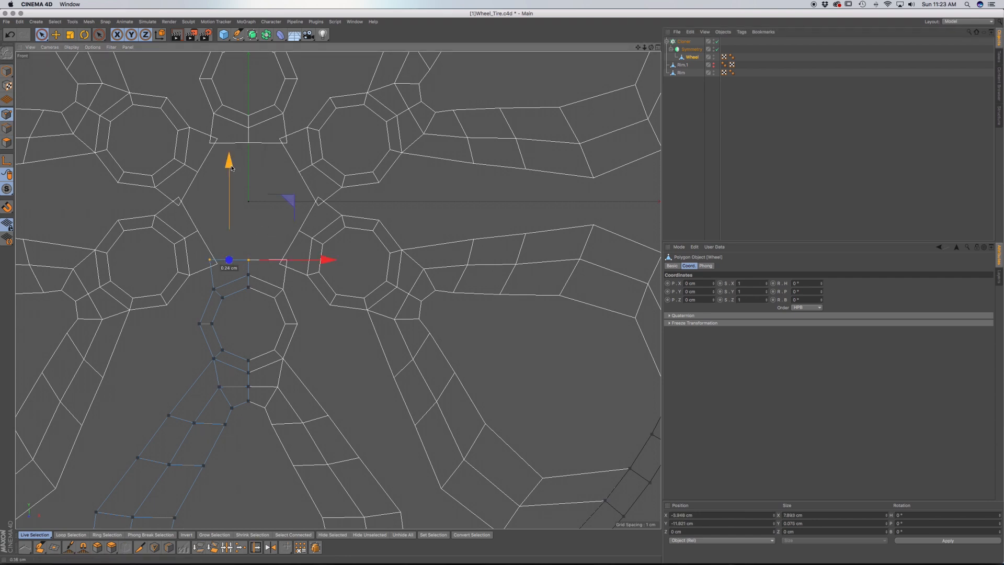
drag(232, 166, 230, 178)
scroll(208, 276, up, 5)
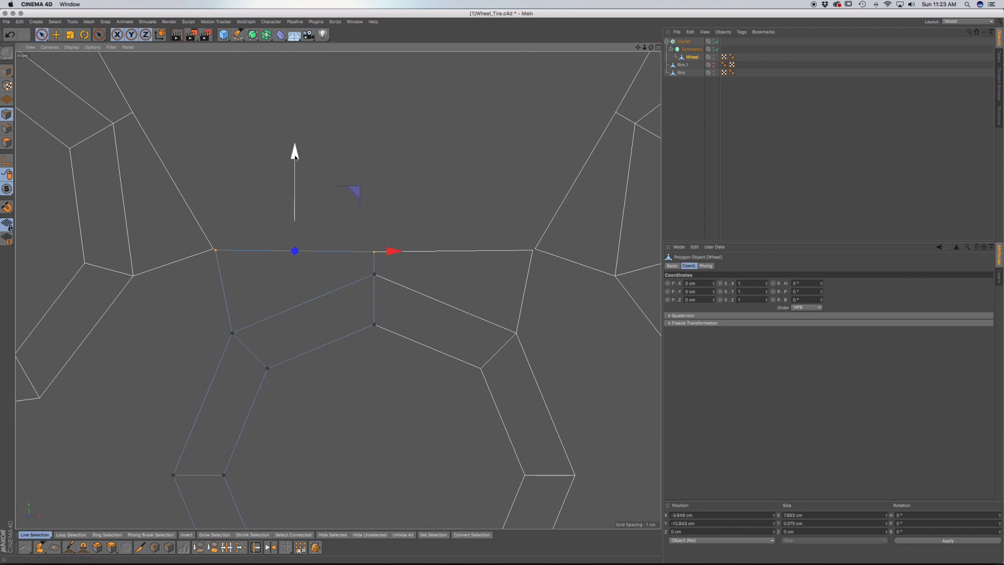
drag(295, 155, 296, 154)
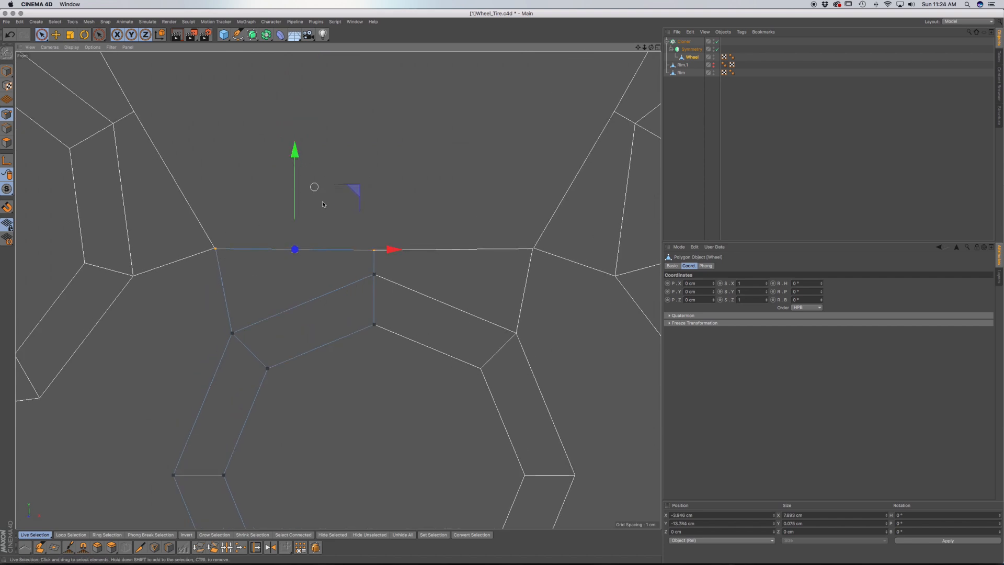
key(super+s)
Examine the six cloned hub-and-leg segments and their fit inside the rim, saving the project.
scroll(469, 277, down, 10)
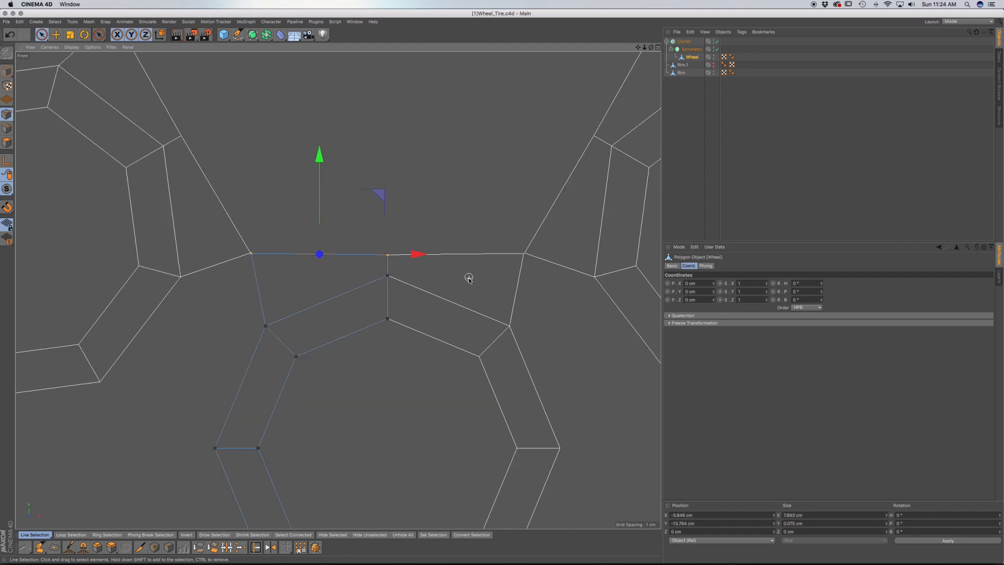
scroll(469, 283, down, 2)
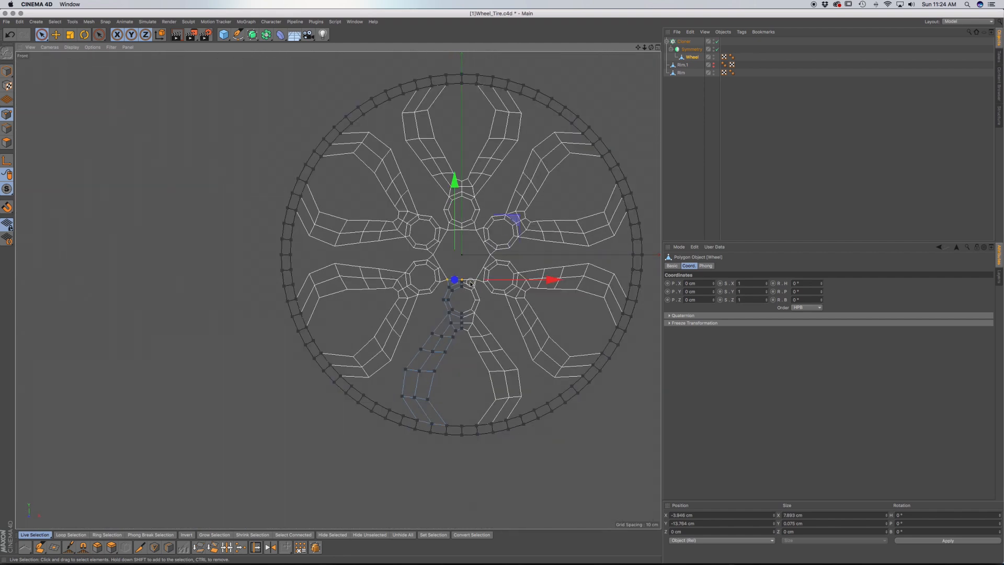
scroll(484, 355, down, 3)
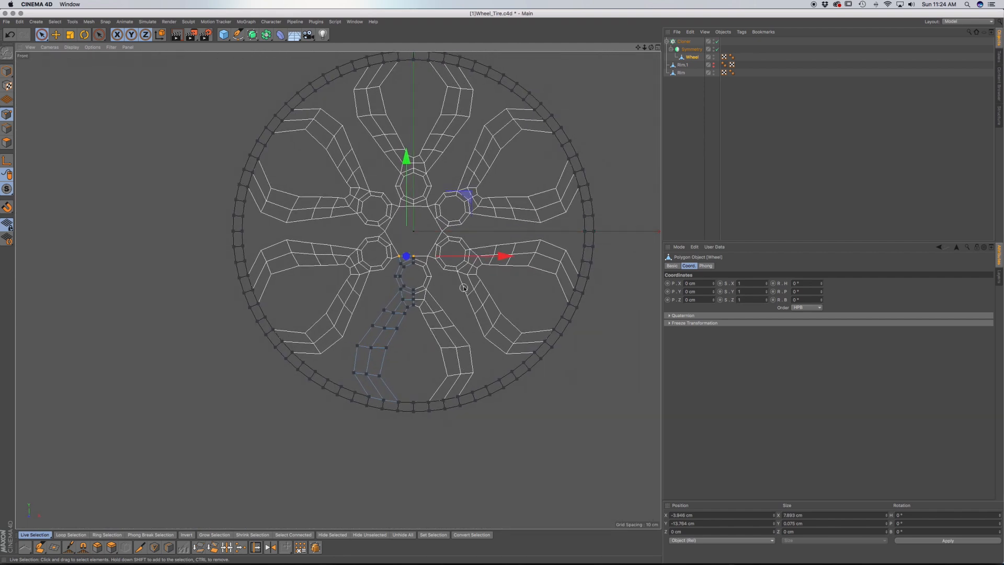
middle_drag(440, 308, 396, 340)
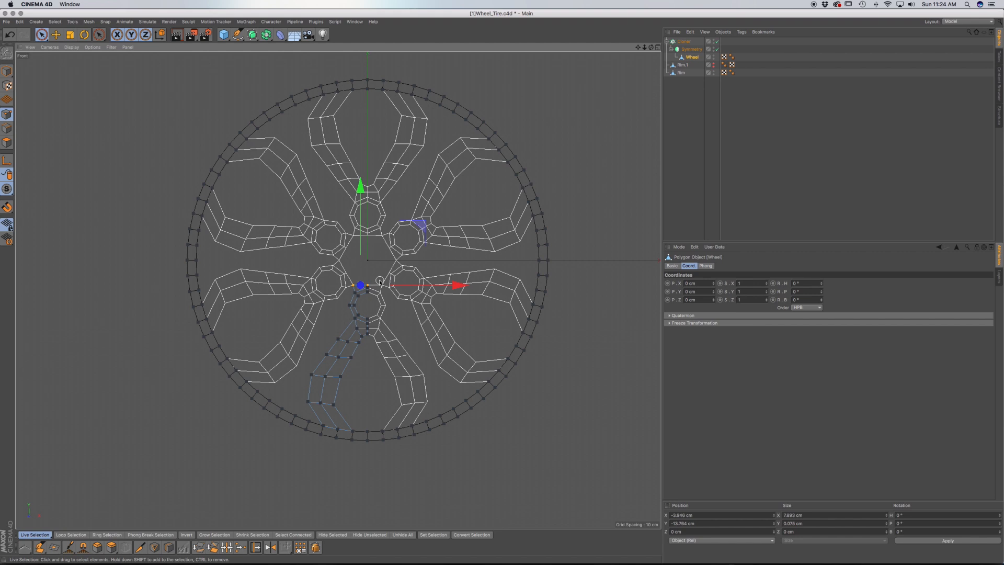
key(super+s)
alt+middle_drag(392, 262, 381, 293)
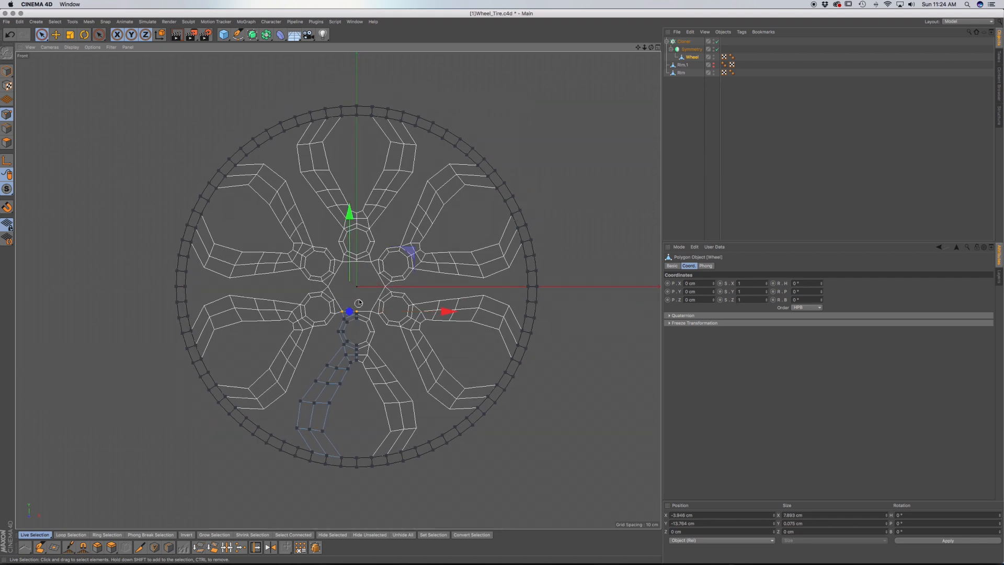
scroll(359, 297, up, 3)
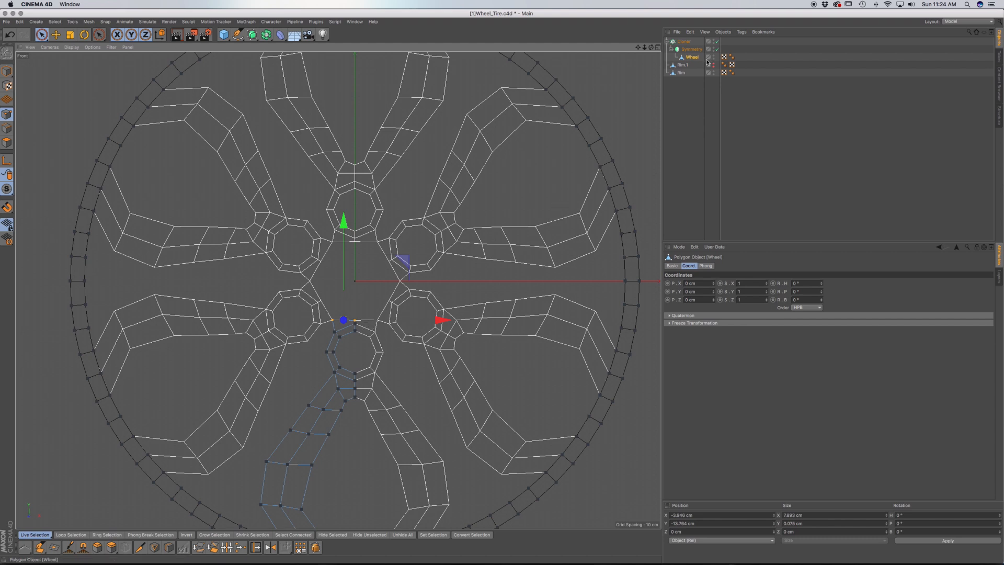
key(super+s)
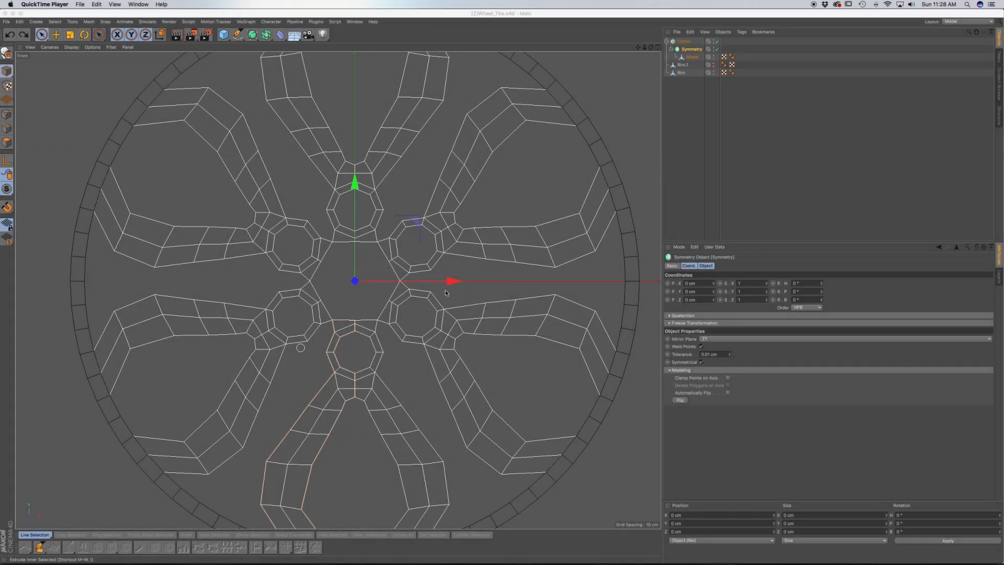
Make the Symmetry object inside the Cloner editable and select the resulting mirrored Wheel object.
click(691, 51)
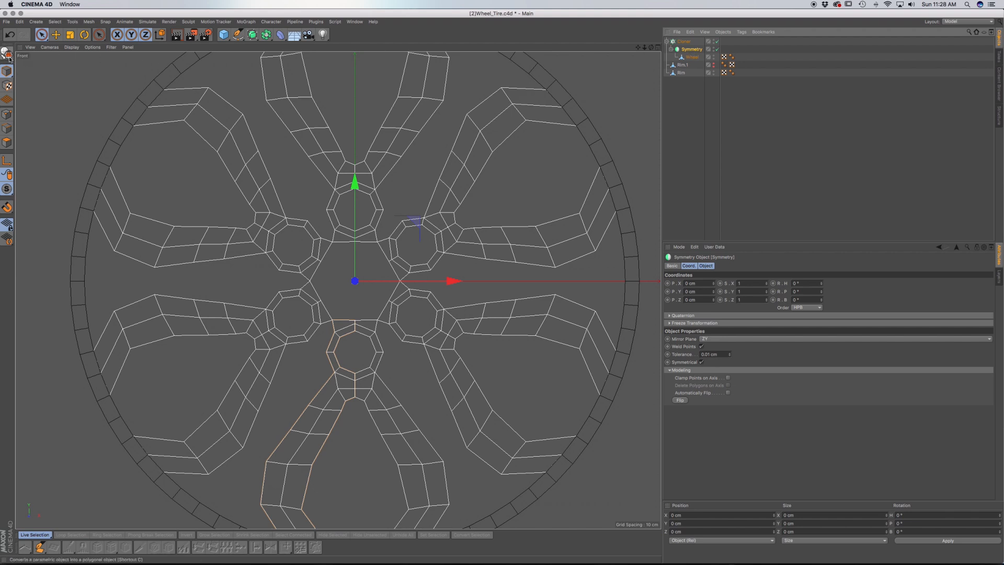
click(8, 56)
click(671, 49)
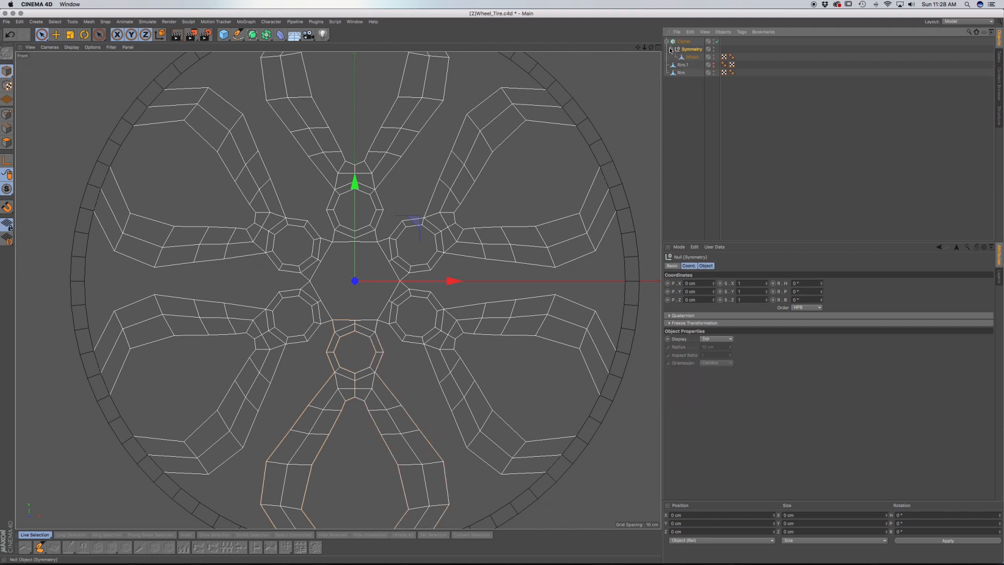
click(691, 56)
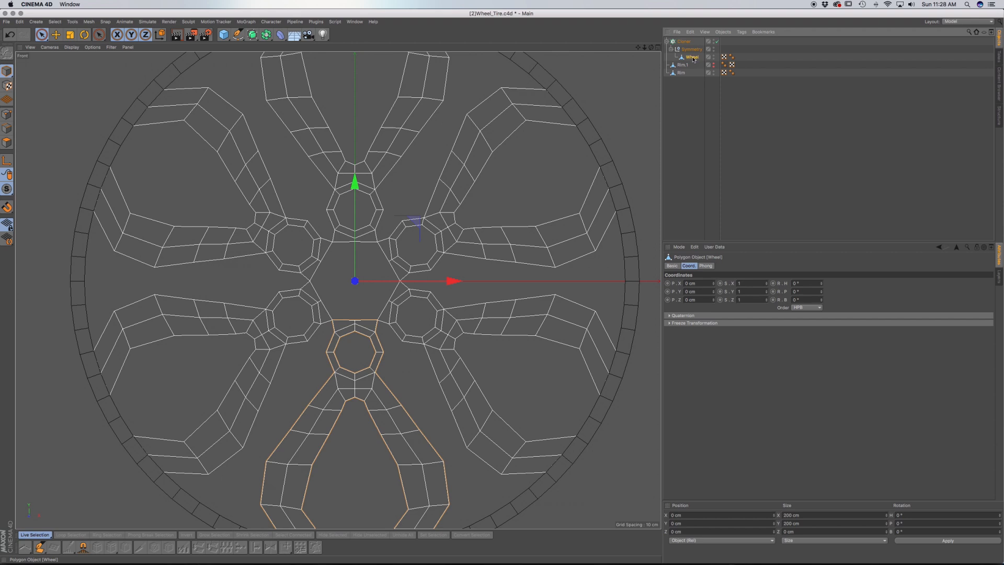
Examine the mirrored Wheel segment on its own with the Cloner temporarily disabled, and re-enable the Cloner.
click(716, 40)
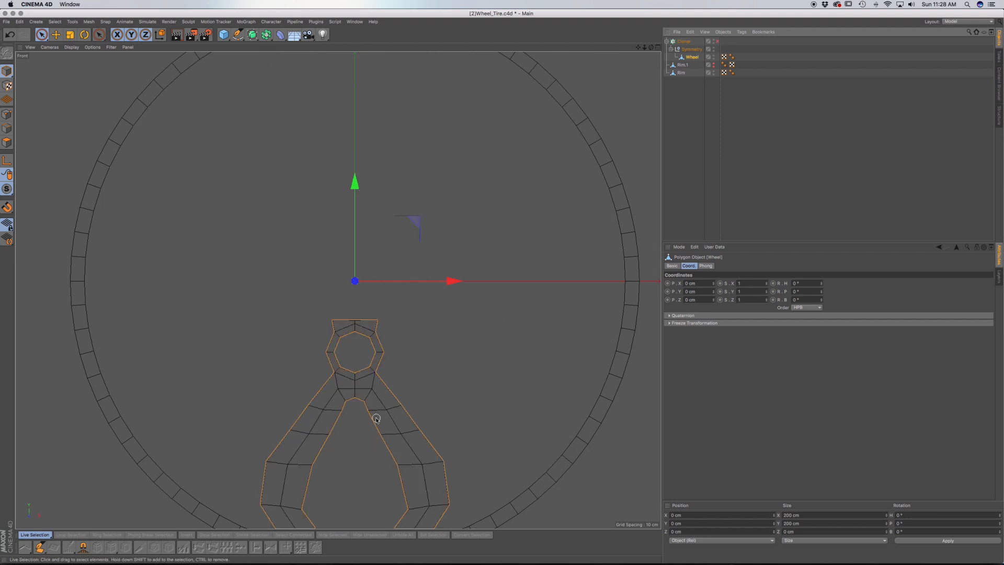
alt+middle_drag(392, 432, 370, 291)
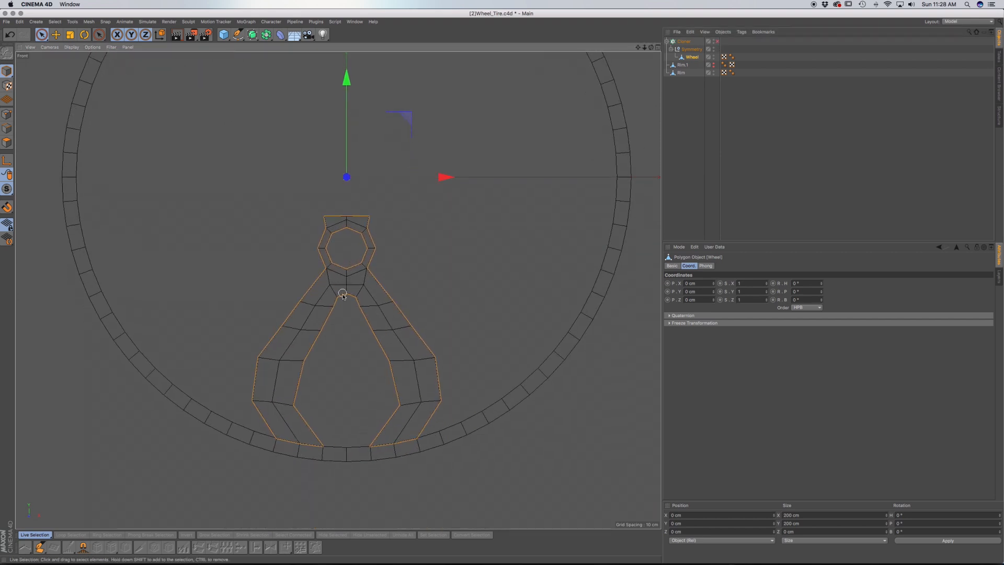
alt+middle_drag(362, 247, 355, 350)
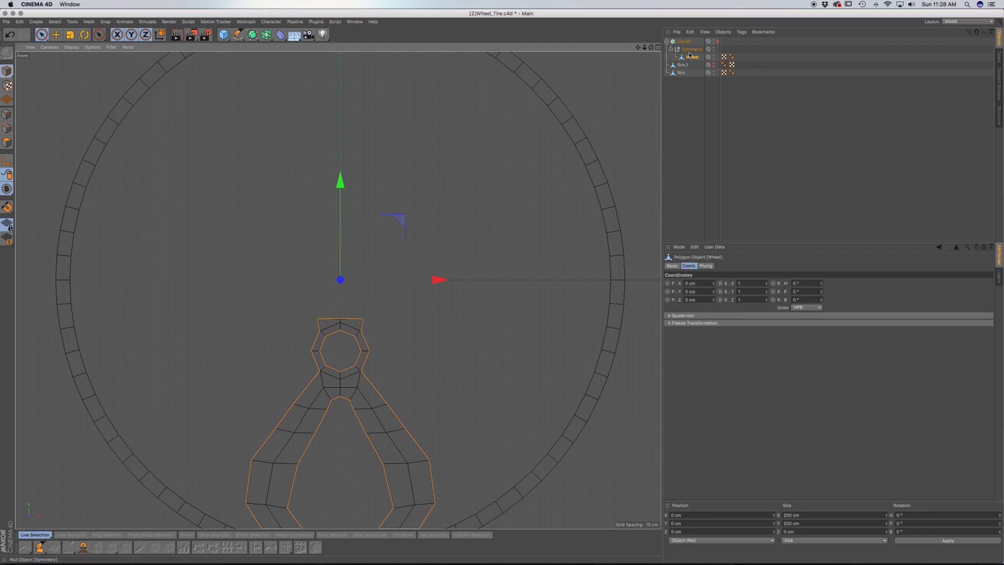
click(717, 42)
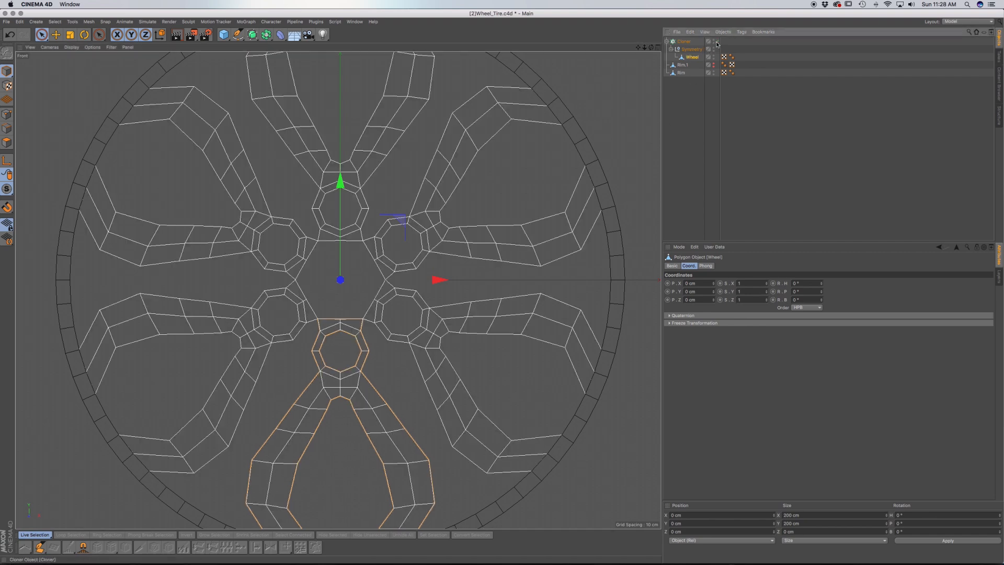
Make the Cloner editable and unfold its hierarchy of six cloned segments.
click(684, 43)
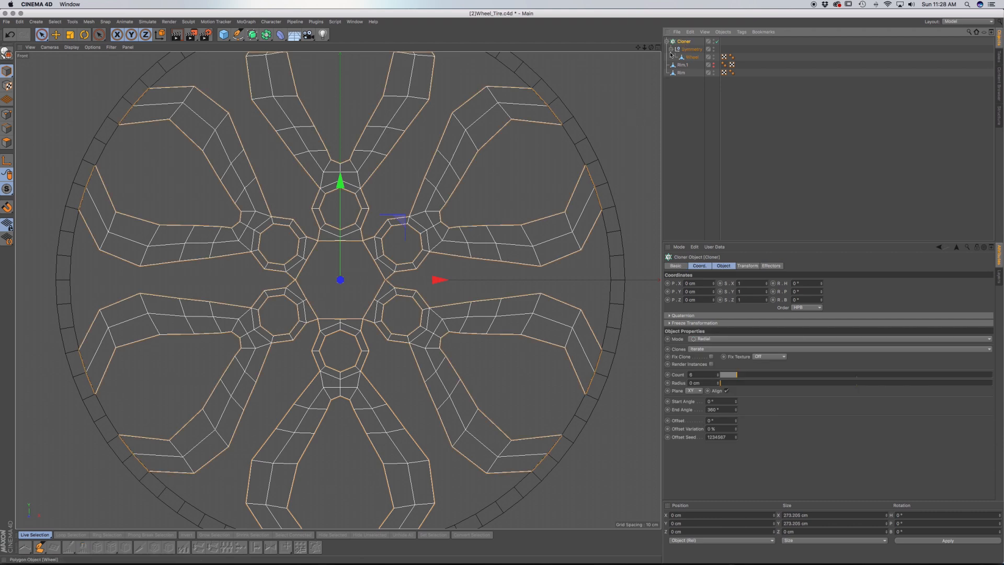
click(6, 53)
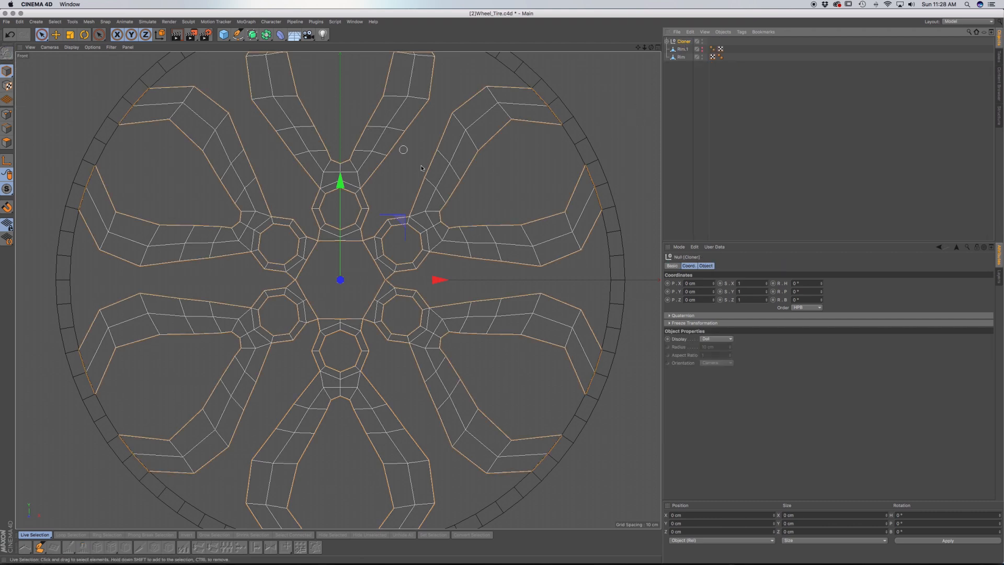
click(666, 42)
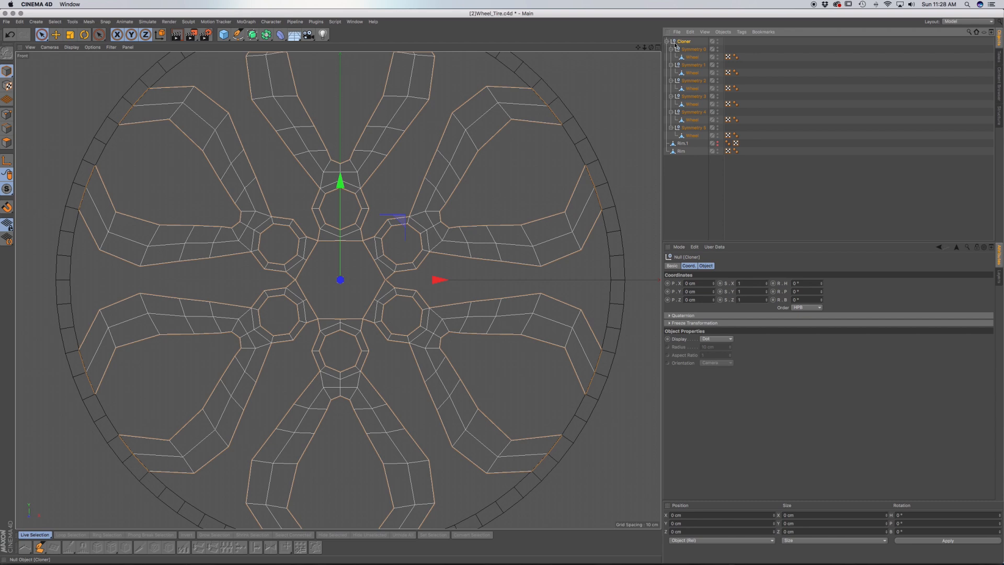
Look through the individual Wheel objects under Symmetry 0 to Symmetry 4 to identify their segments.
click(692, 58)
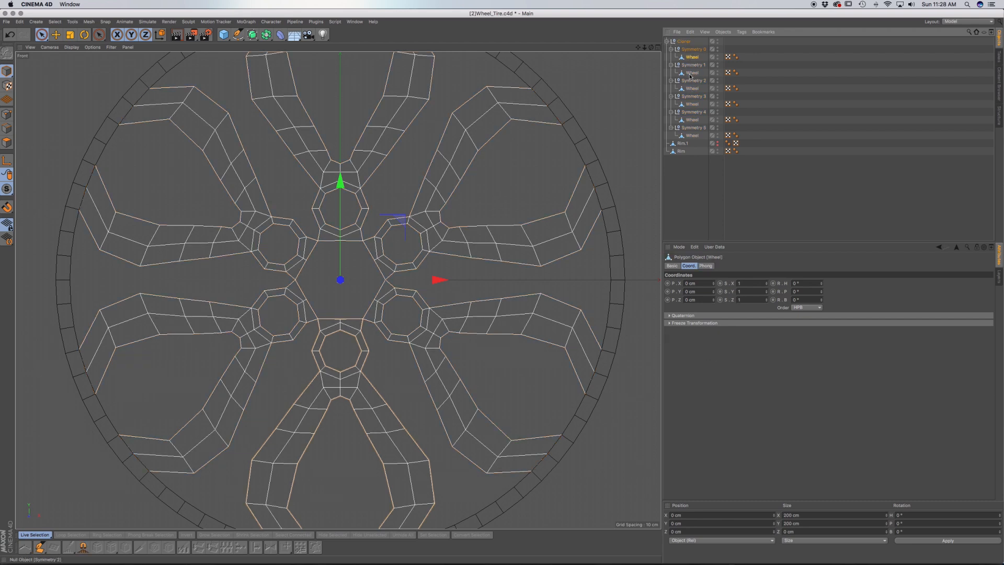
click(693, 73)
click(693, 88)
click(692, 104)
click(692, 119)
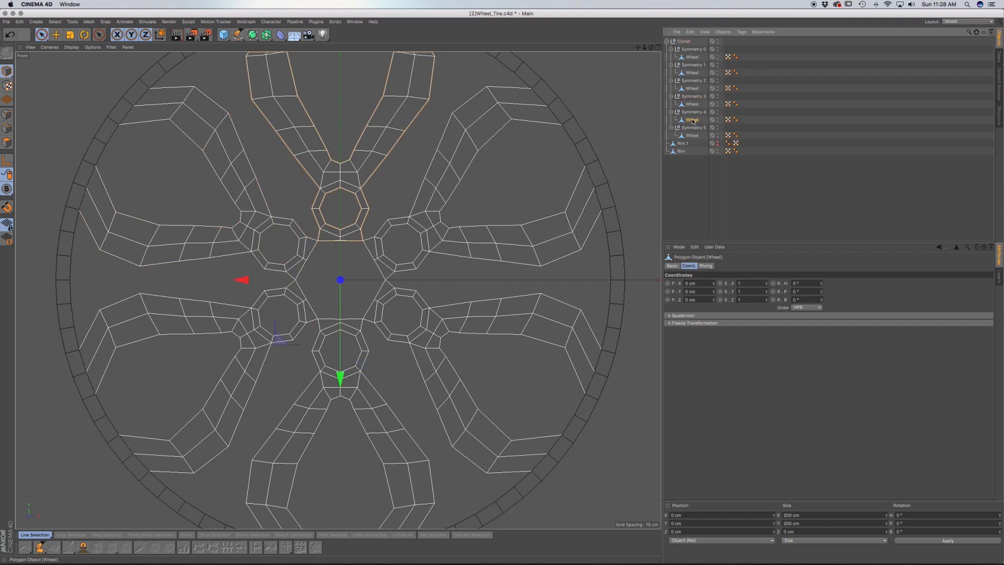
Merge all six Wheel objects into a single polygon object with Connect Objects + Delete.
click(692, 136)
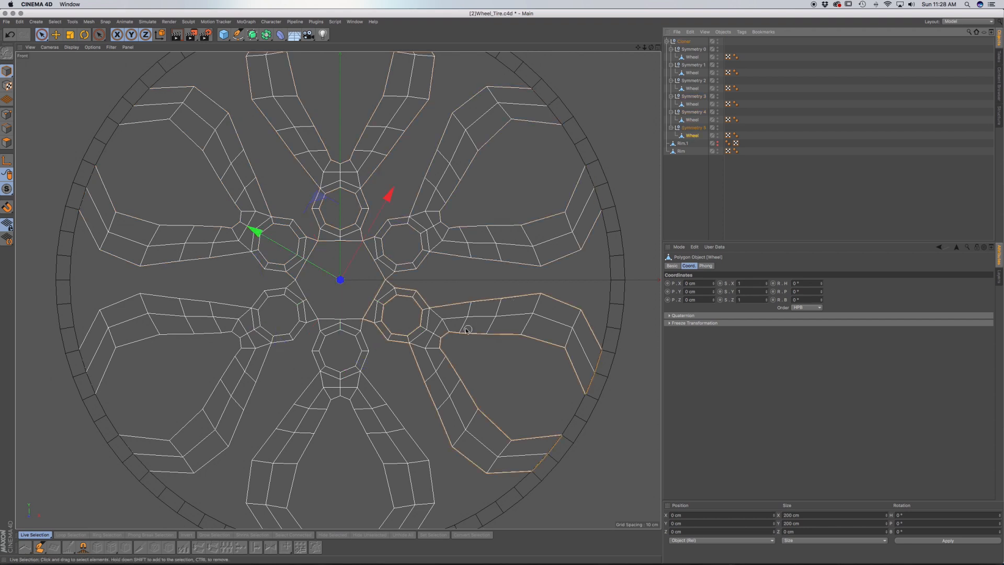
ctrl+click(692, 119)
ctrl+click(692, 104)
ctrl+click(693, 89)
ctrl+click(693, 73)
ctrl+click(693, 57)
right_click(696, 59)
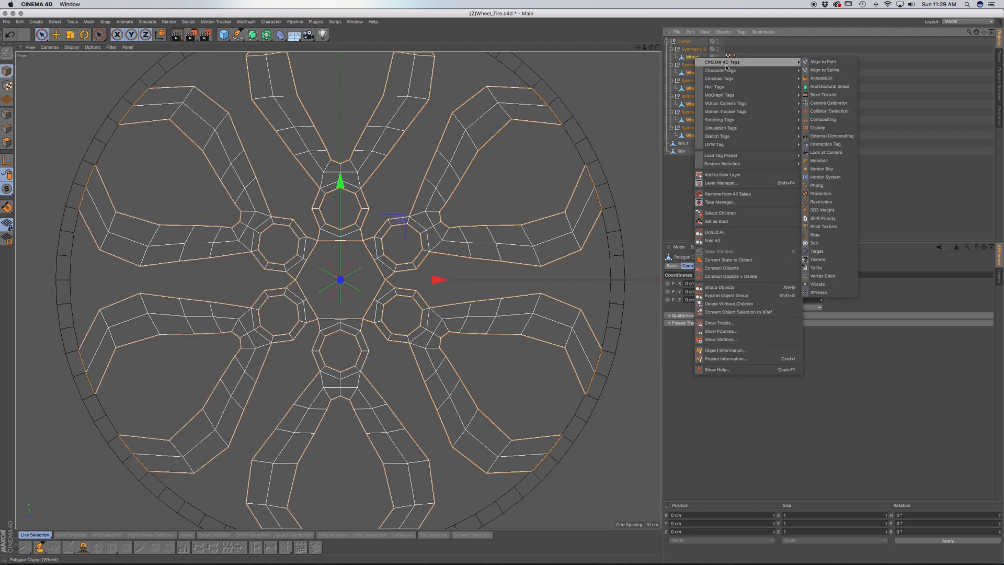
click(727, 275)
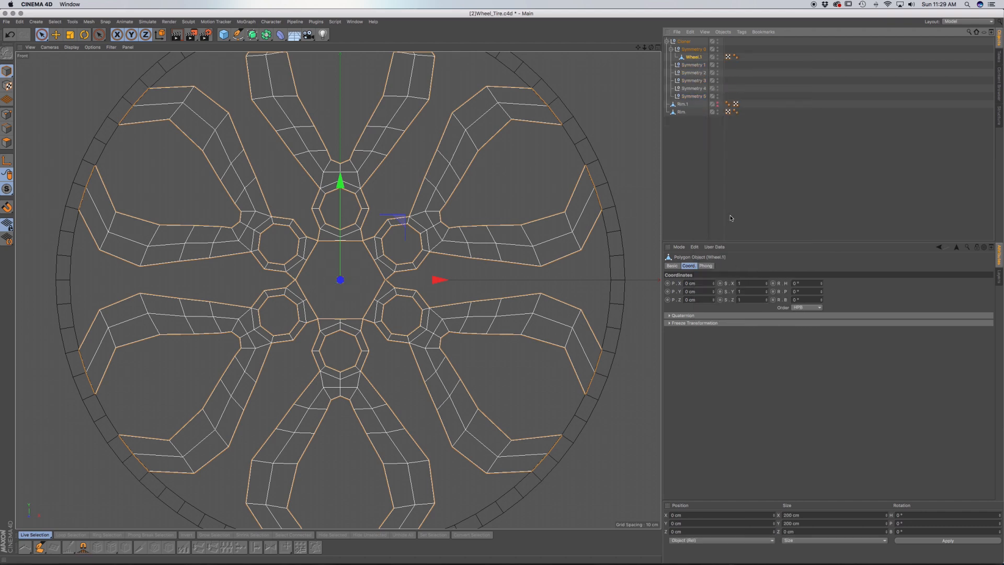
Take Wheel.1 out of the Cloner hierarchy to the top level and delete the leftover Cloner null with its children.
drag(693, 61, 700, 154)
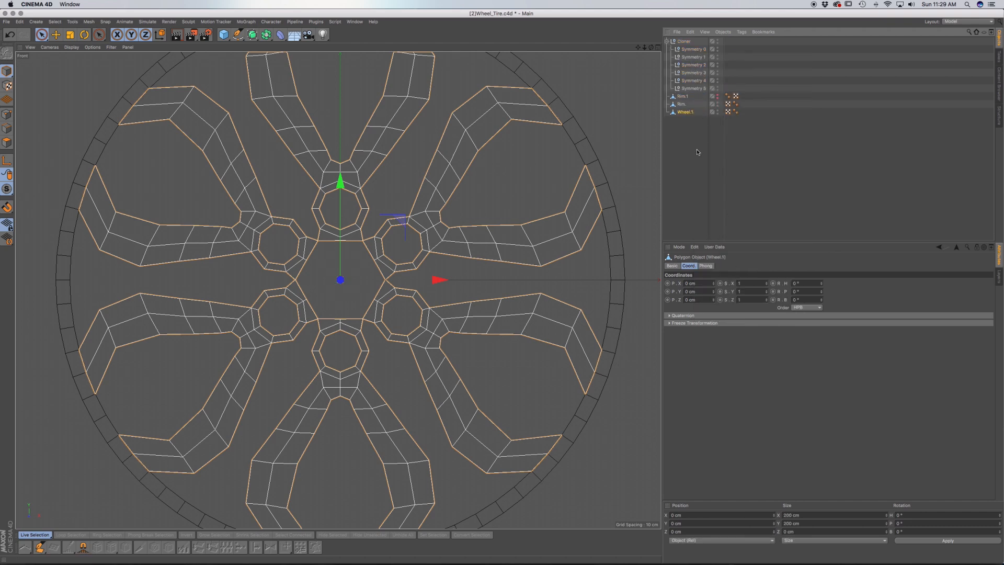
click(688, 42)
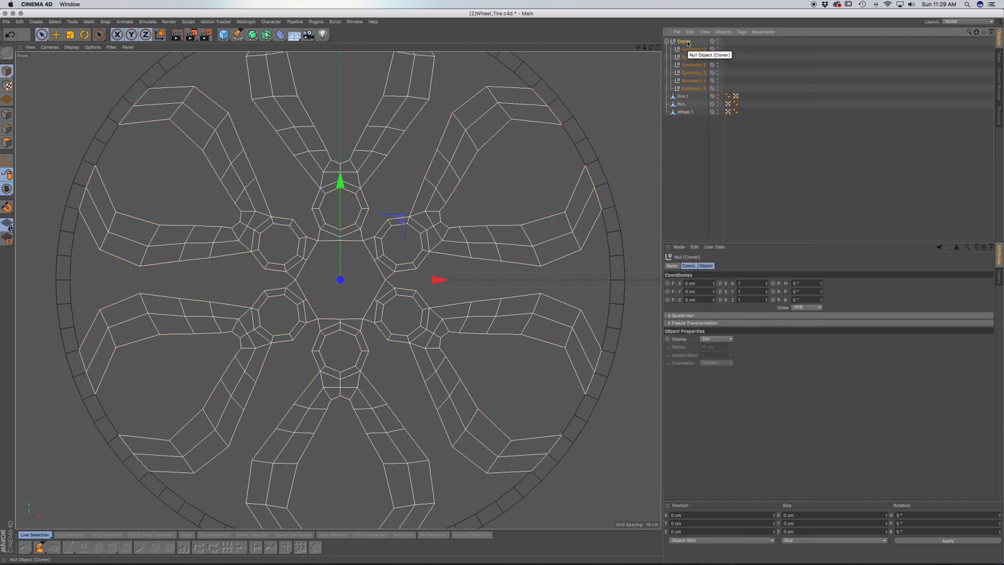
key(Delete)
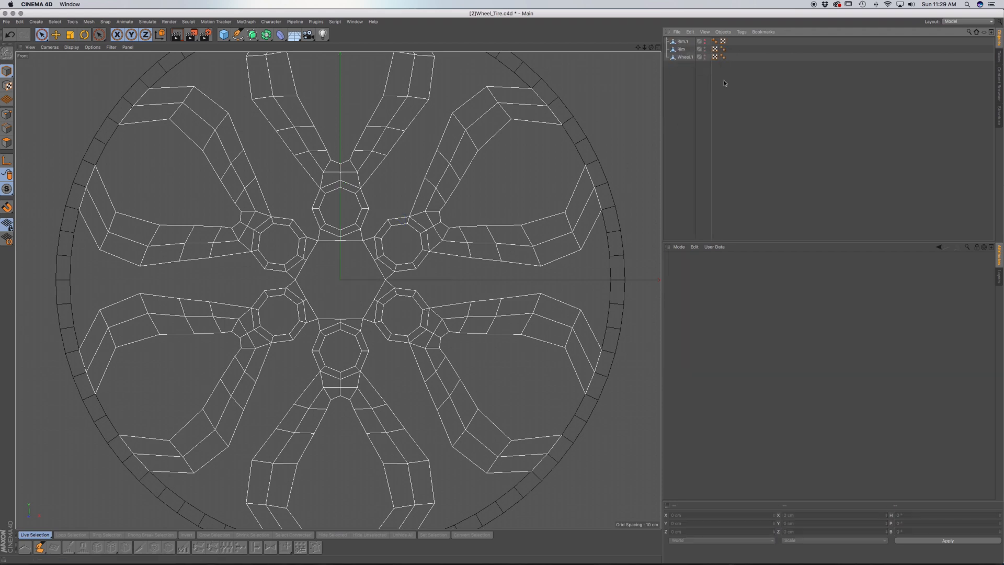
Examine Wheel.1's central hub opening up close to check whether the neighbouring segments' corner points are joined.
click(683, 56)
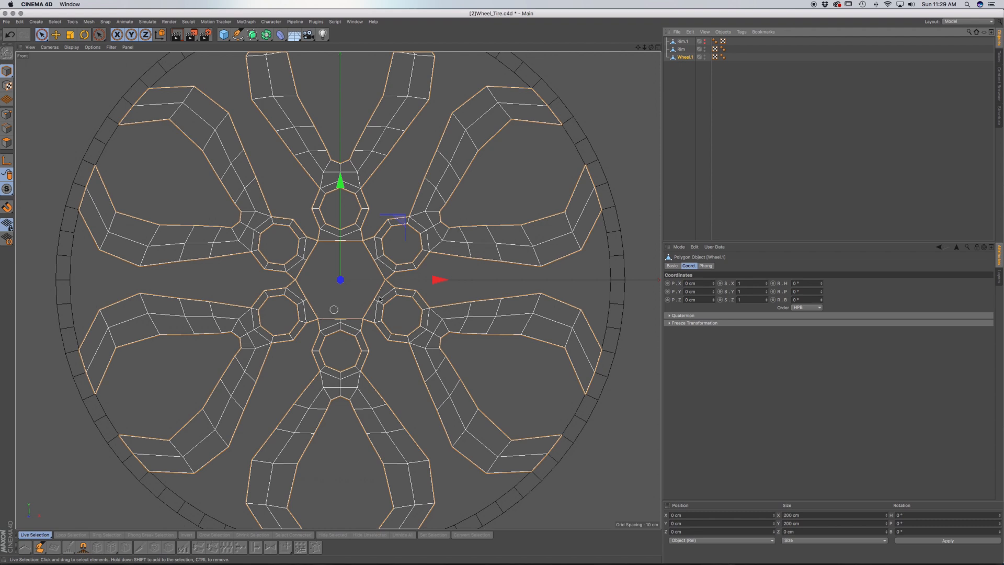
click(470, 286)
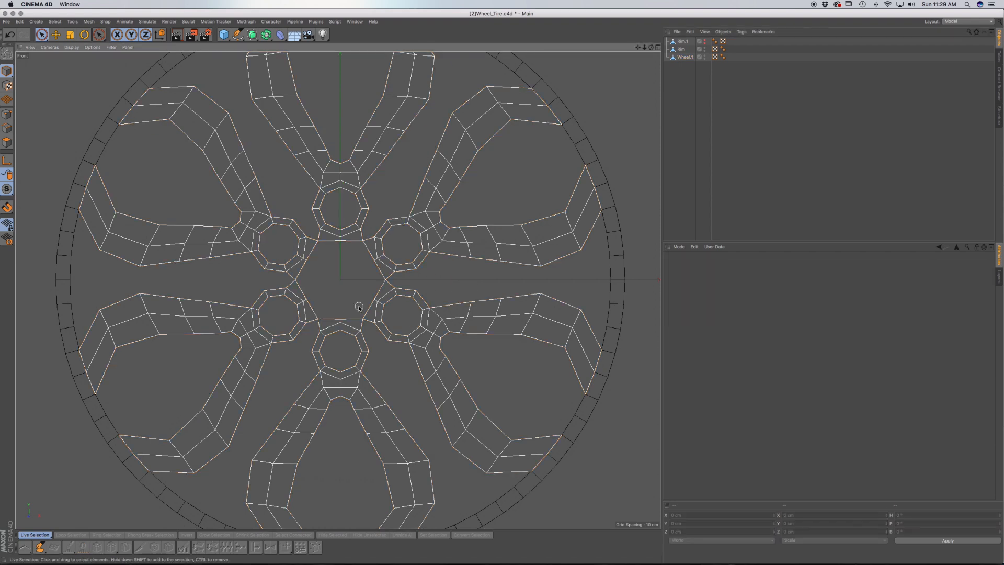
click(684, 57)
click(8, 143)
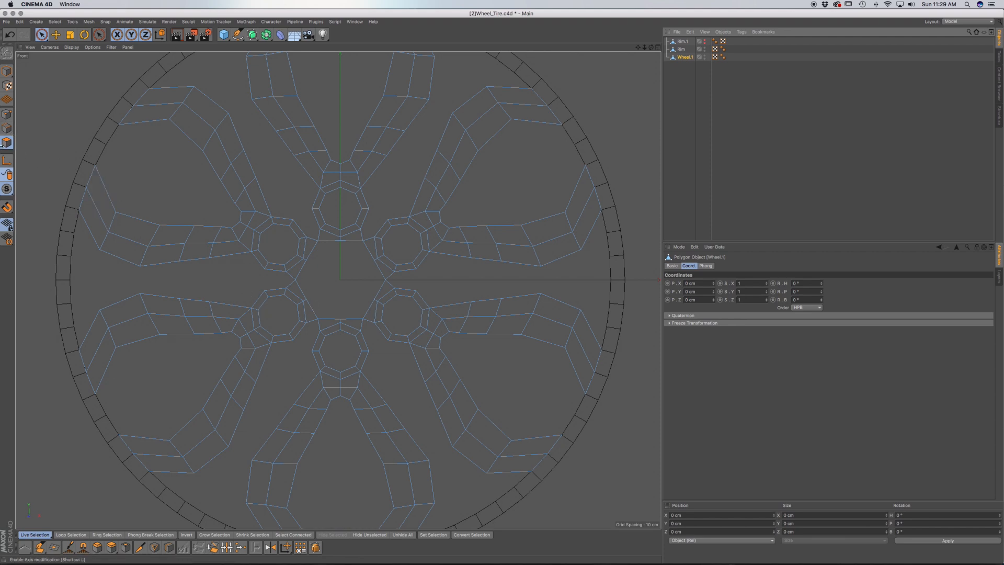
key(m)
key(d)
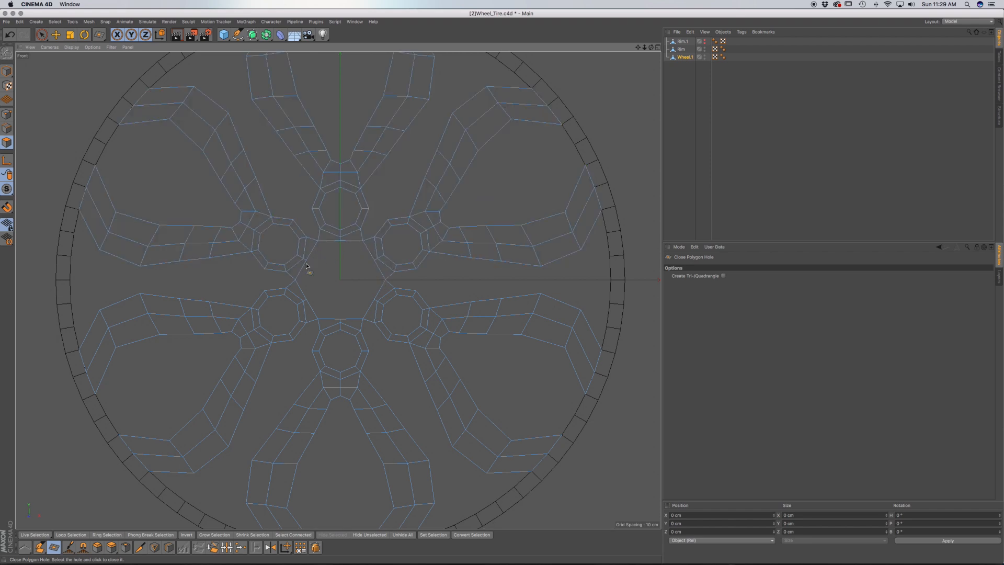
scroll(321, 247, up, 10)
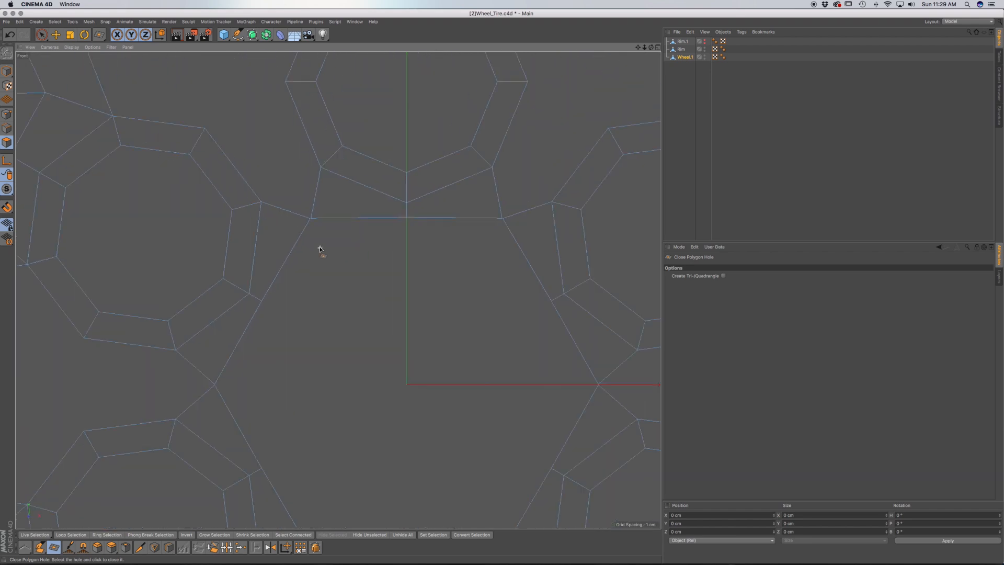
scroll(304, 198, up, 5)
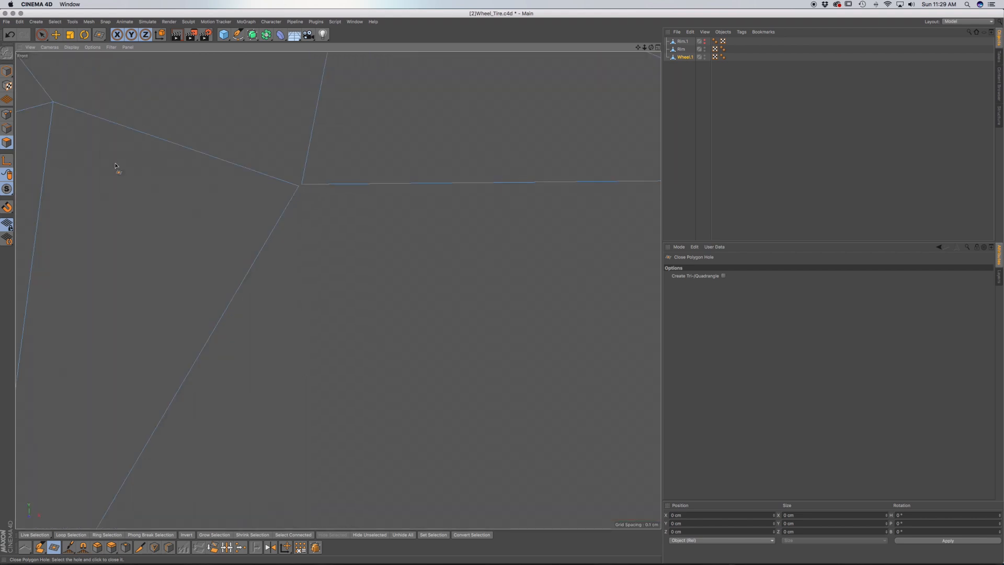
Weld the two nearly overlapping points at the upper-left corner of Wheel.1's central opening at their midpoint.
click(9, 116)
key(9)
click(295, 187)
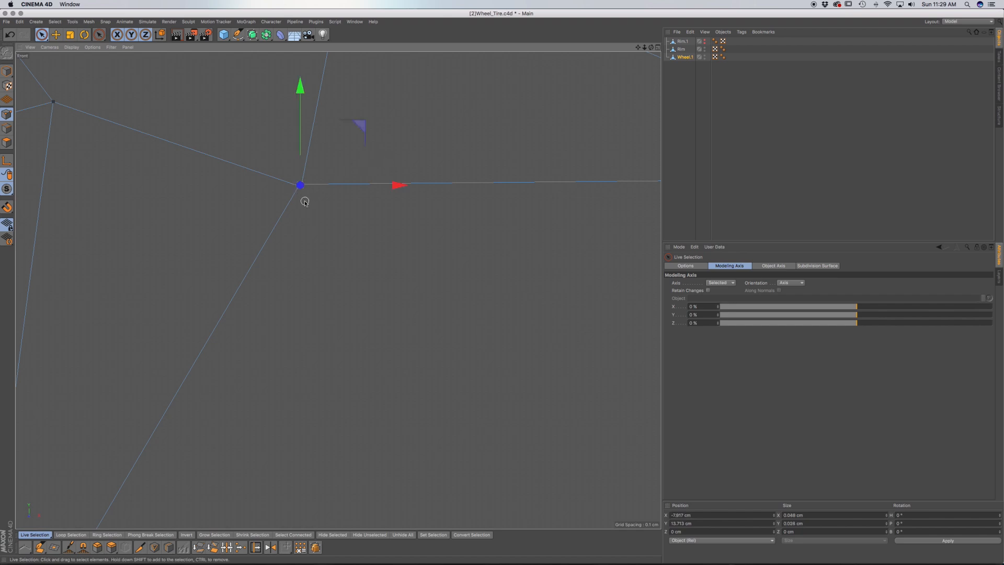
key(m)
key(q)
scroll(298, 187, up, 3)
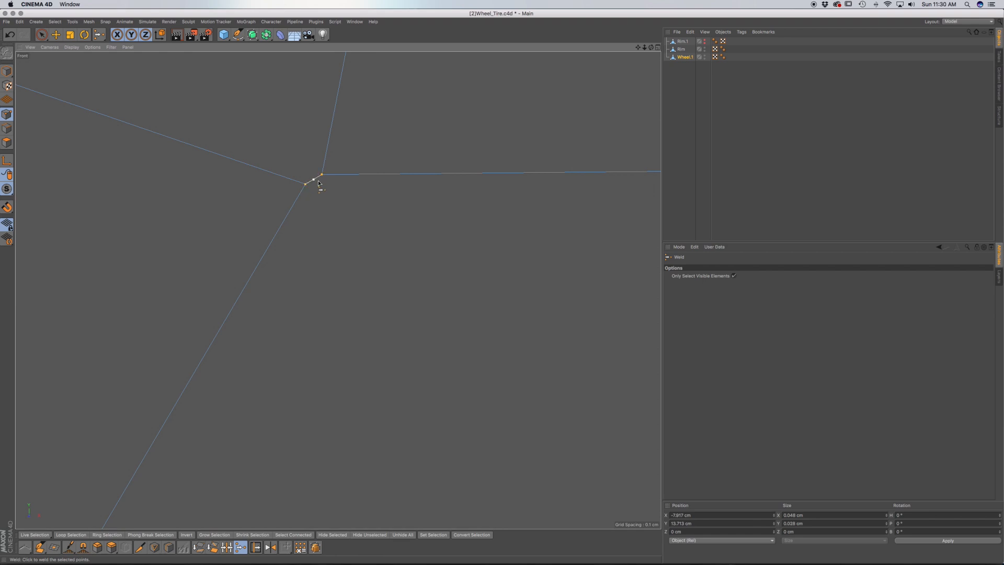
click(314, 179)
scroll(365, 251, down, 5)
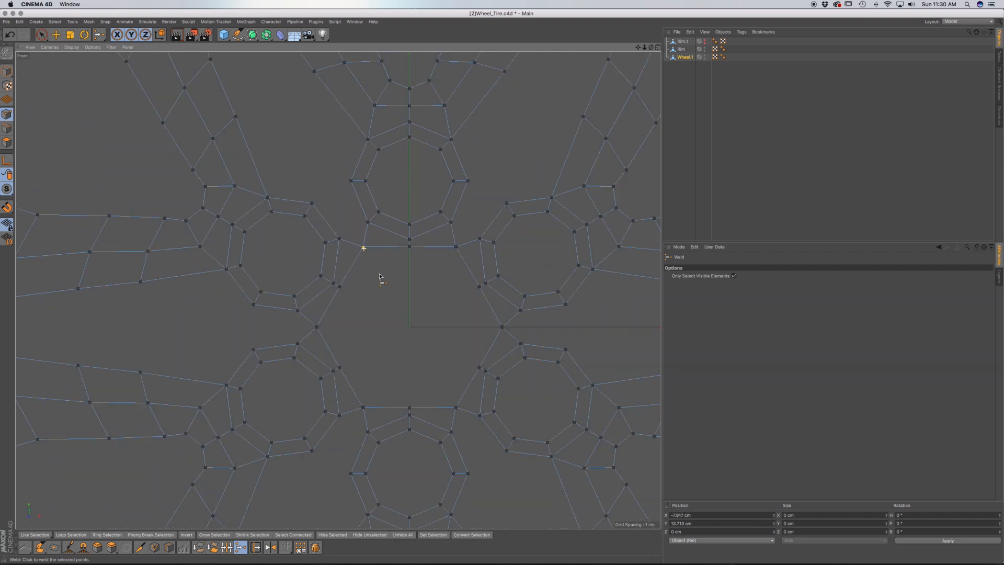
Weld the paired points at the remaining corners of Wheel.1's central hexagonal opening.
scroll(321, 328, up, 10)
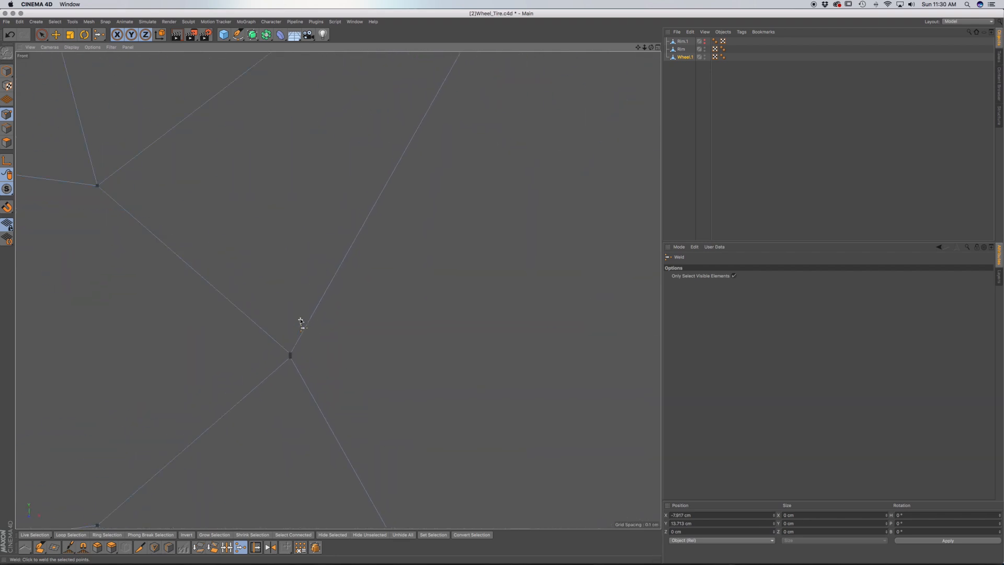
key(space)
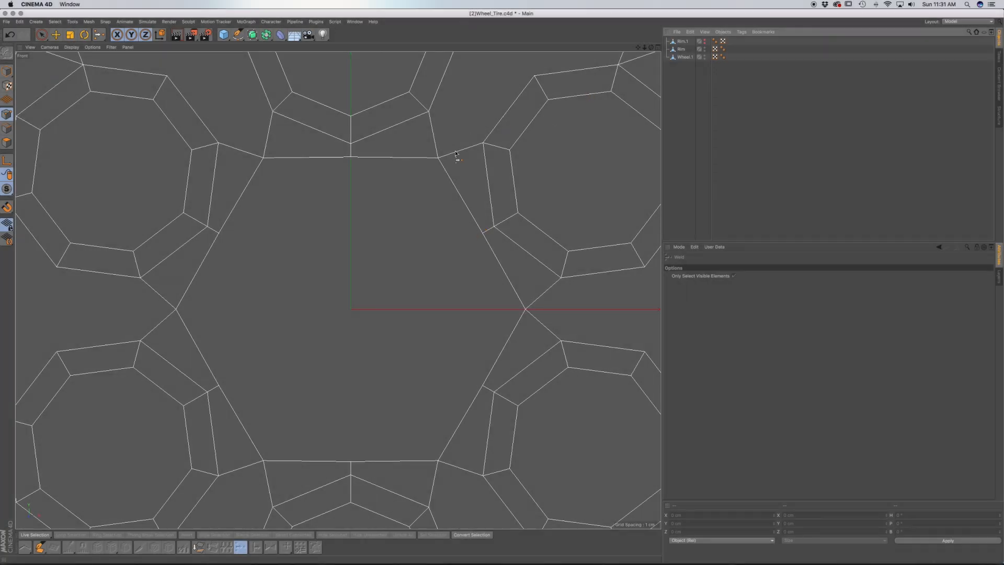
click(684, 57)
scroll(440, 157, up, 5)
scroll(440, 156, down, 6)
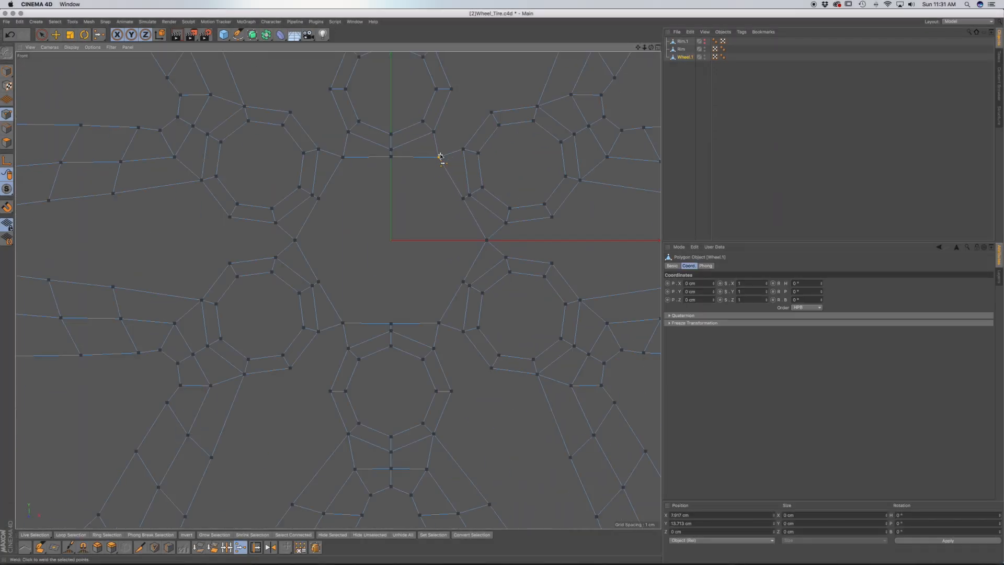
scroll(505, 257, up, 5)
alt+middle_drag(500, 258, 319, 148)
scroll(319, 147, down, 5)
alt+middle_drag(336, 183, 471, 285)
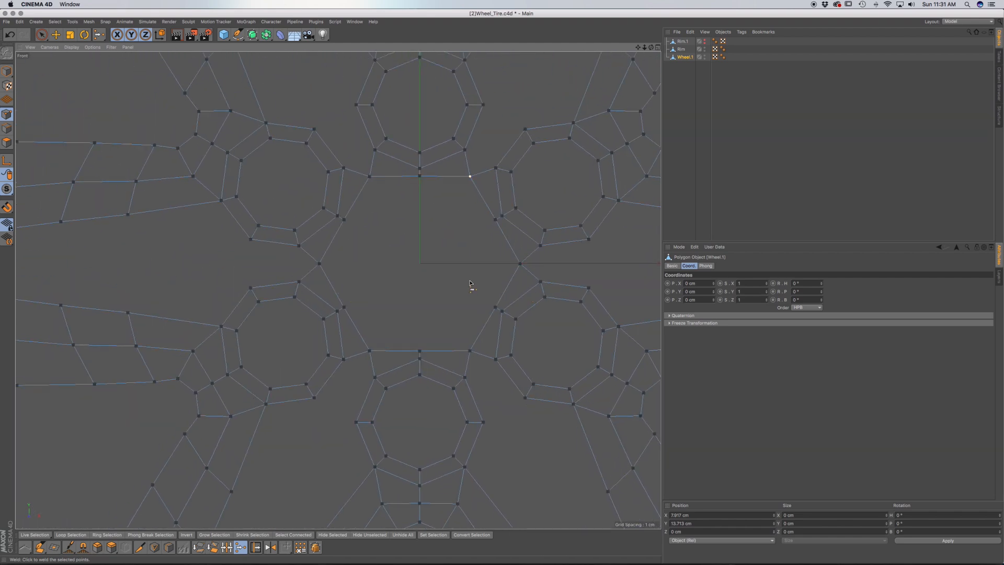
Fill Wheel.1's central hexagonal opening using Close Polygon Hole and return to Live Selection in the Perspective view.
right_click(404, 318)
click(421, 370)
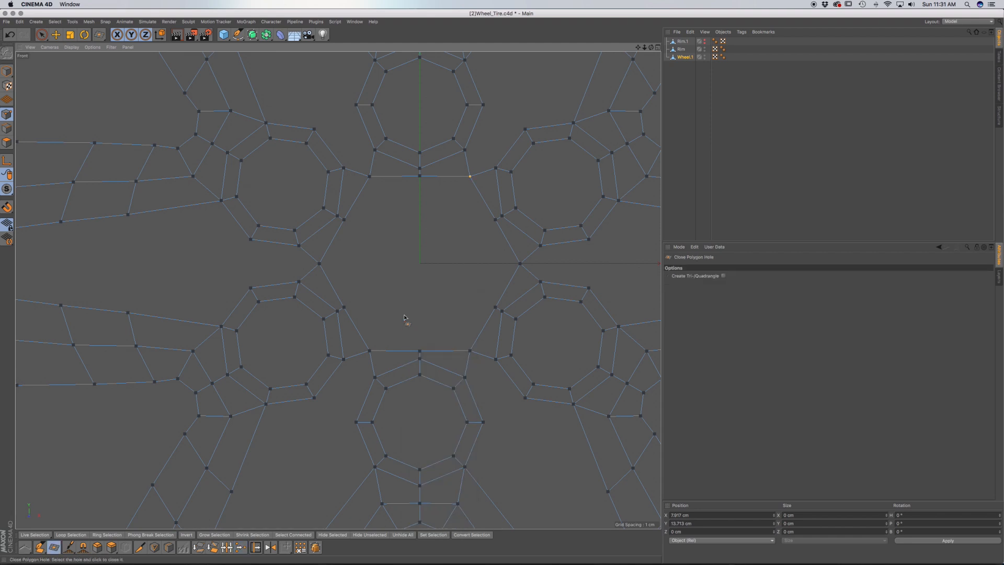
click(501, 293)
key(F1)
scroll(331, 271, up, 10)
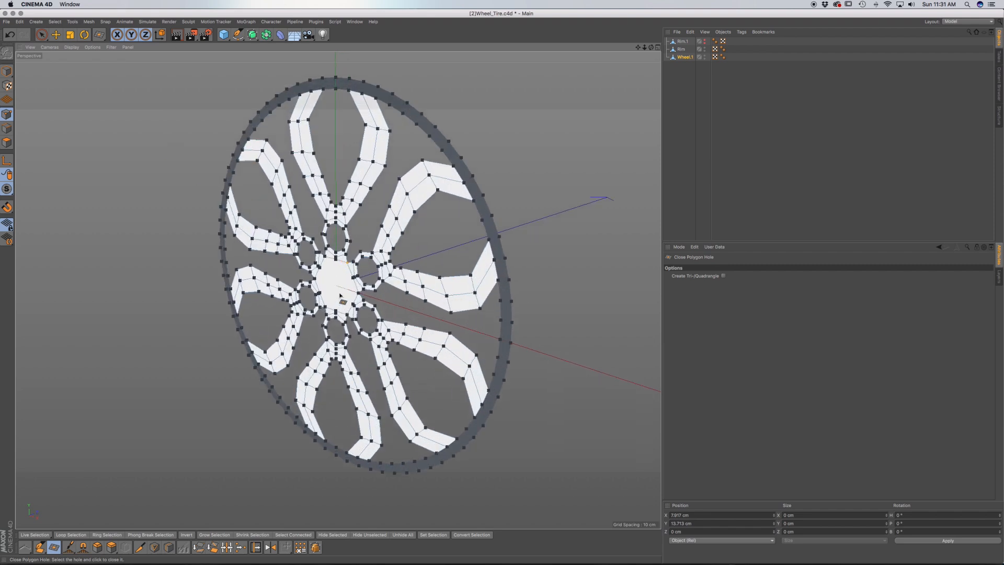
alt+drag(354, 320, 406, 252)
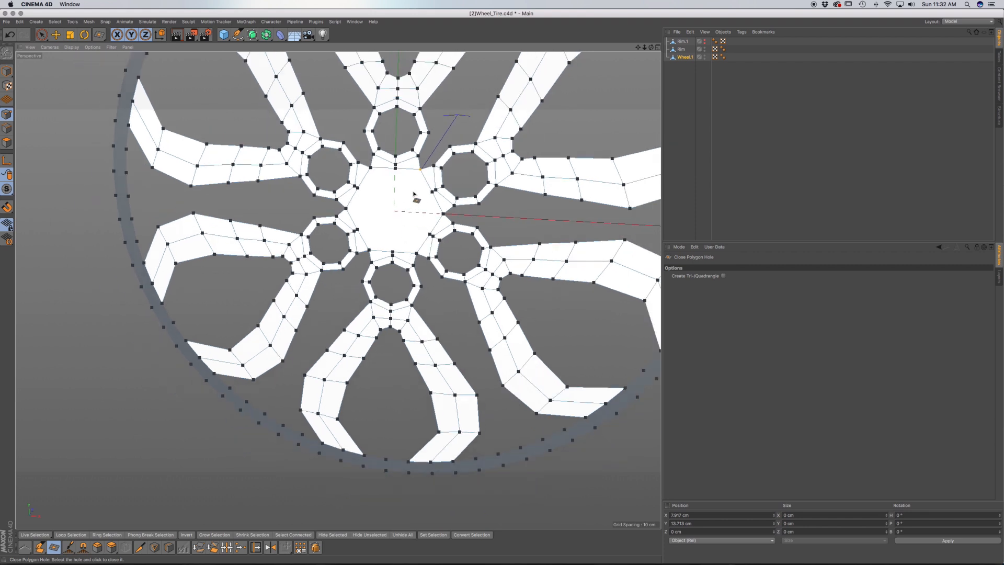
click(41, 35)
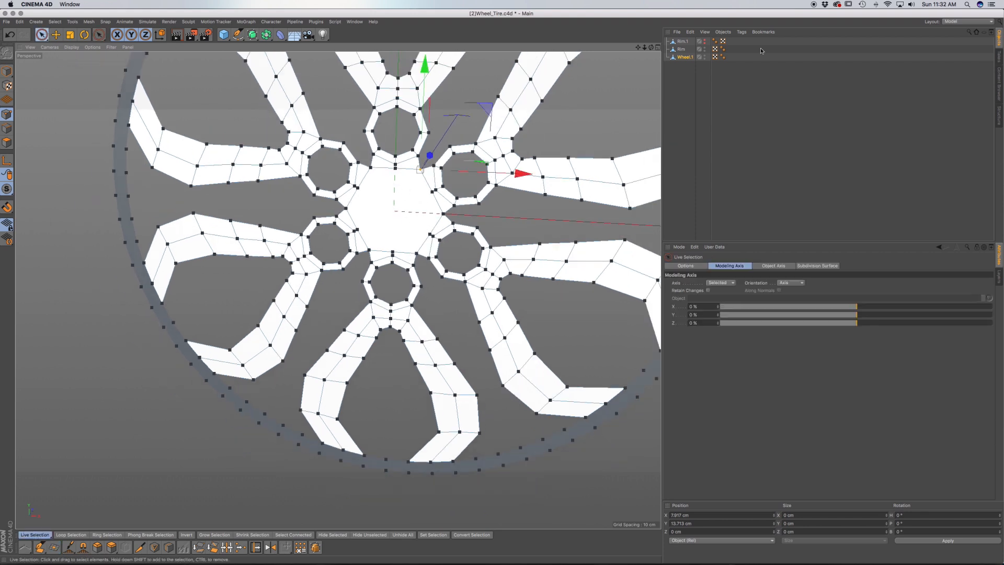
Select Wheel.1 and show its basic properties.
click(687, 58)
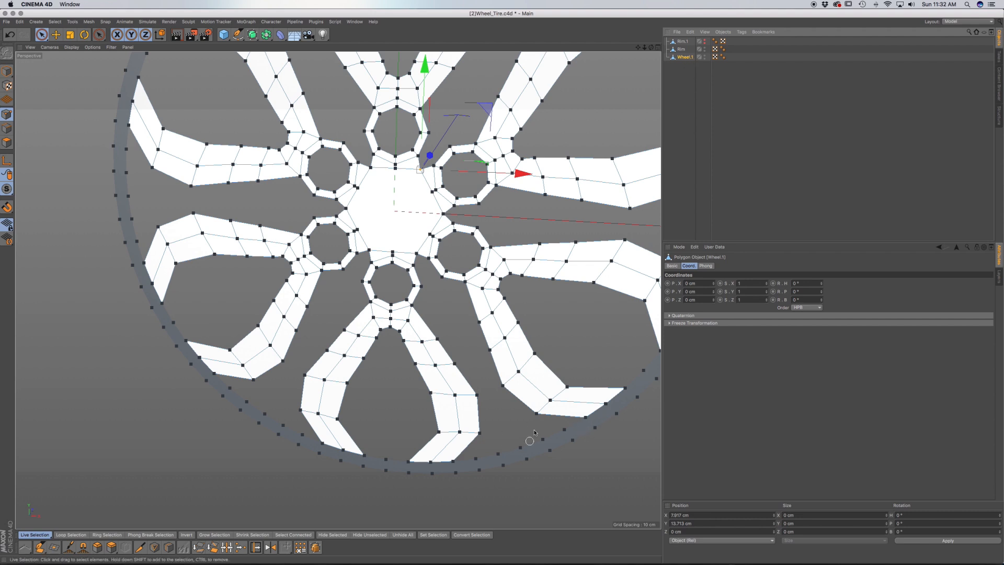
alt+middle_drag(478, 359, 445, 384)
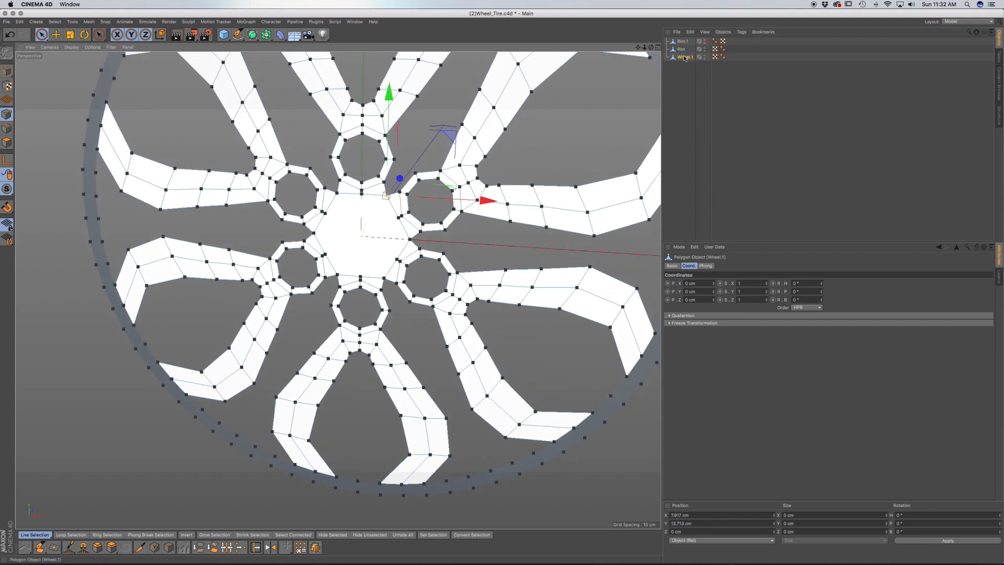
click(709, 267)
click(671, 267)
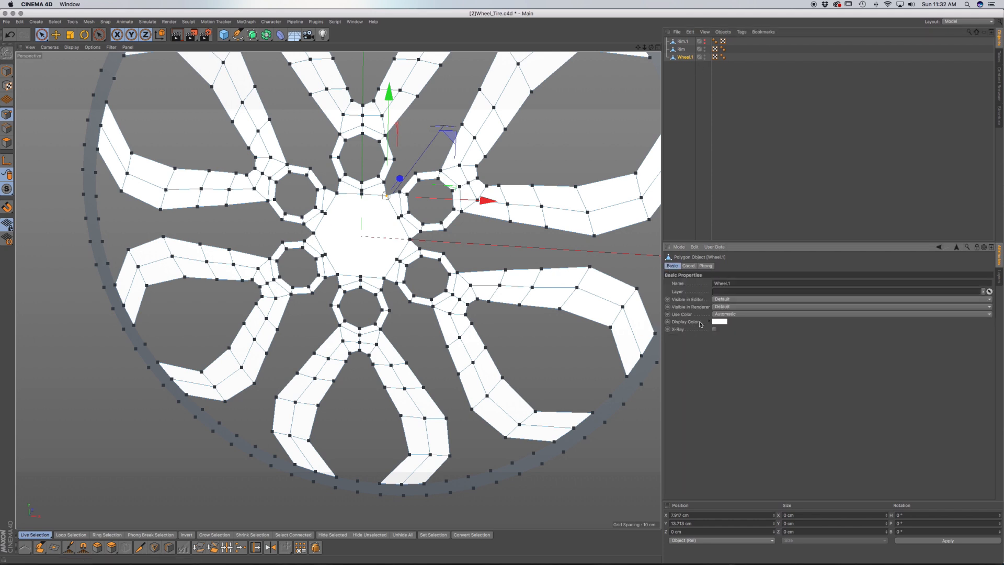
click(716, 322)
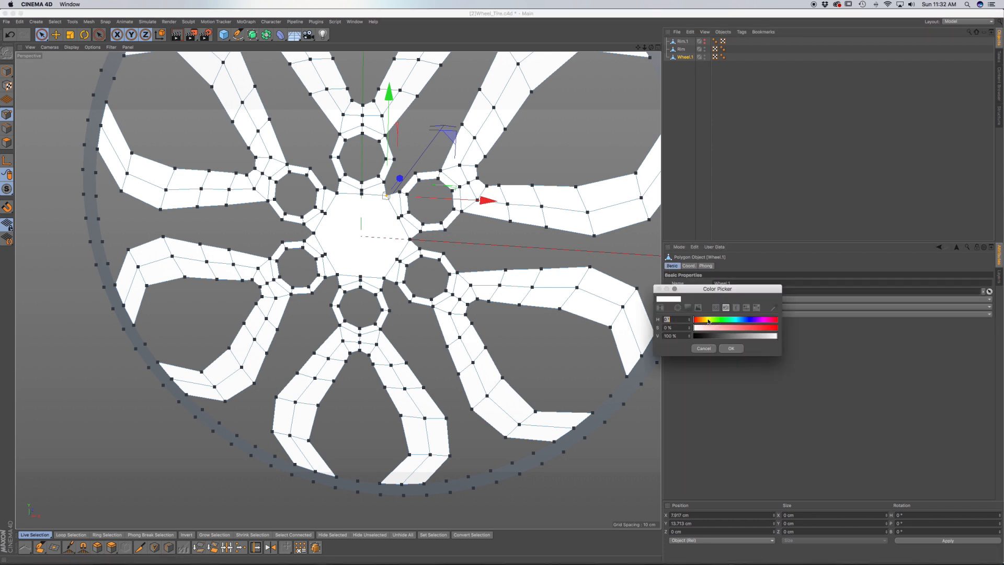
click(774, 309)
click(728, 367)
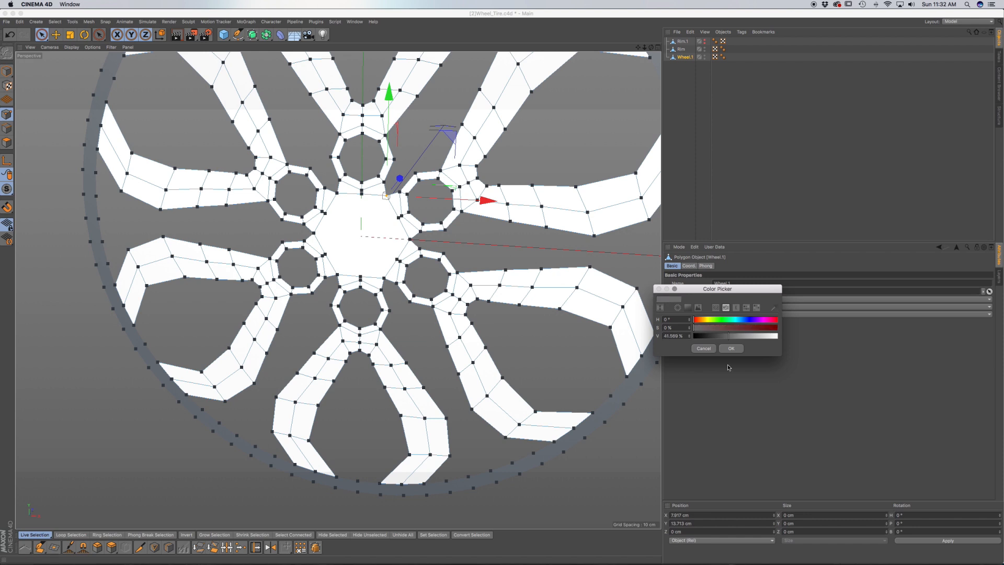
click(710, 349)
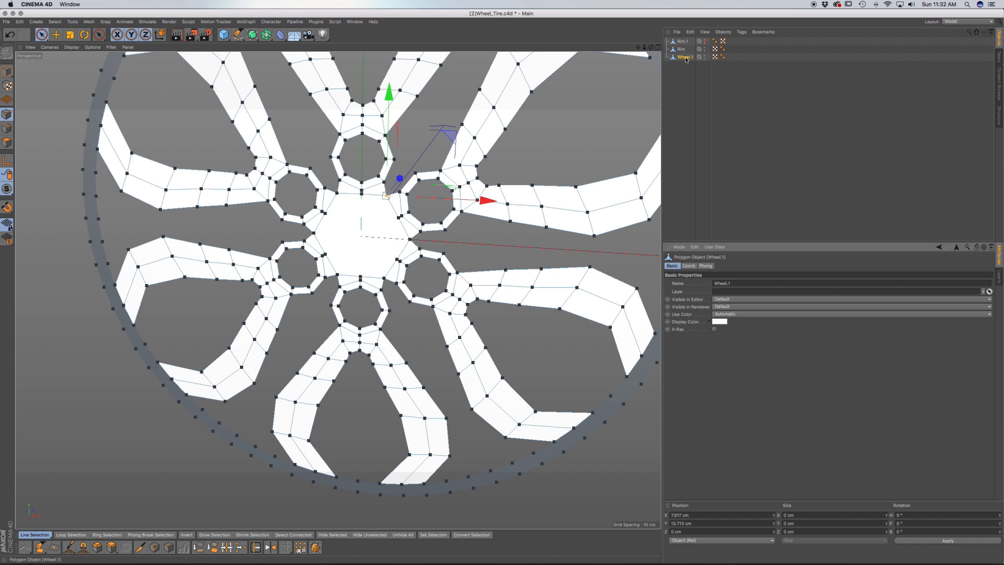
Set Wheel.1's display color to the blue-grey sampled from the rim ring on screen, and clear the point selection.
click(715, 323)
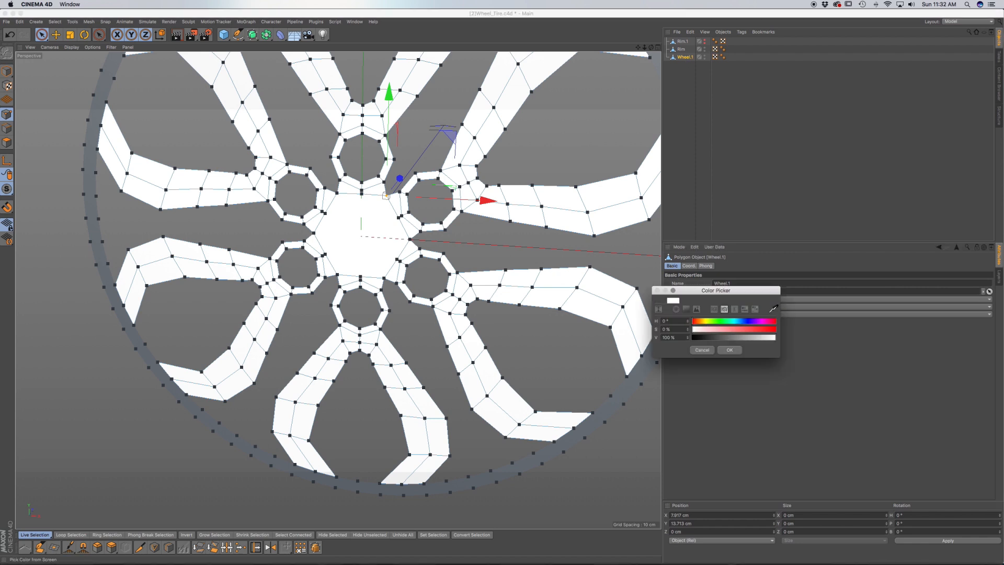
click(583, 433)
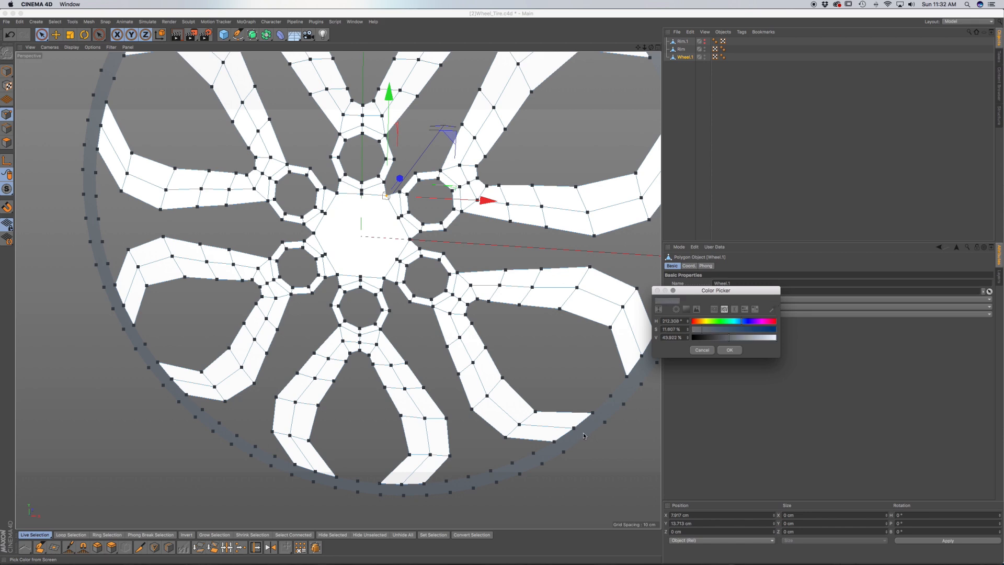
click(729, 350)
mouse_move(588, 369)
alt+mouse_down()
mouse_move(485, 334)
mouse_move(504, 292)
mouse_move(483, 316)
alt+mouse_up()
alt+middle_drag(456, 323, 478, 303)
click(492, 241)
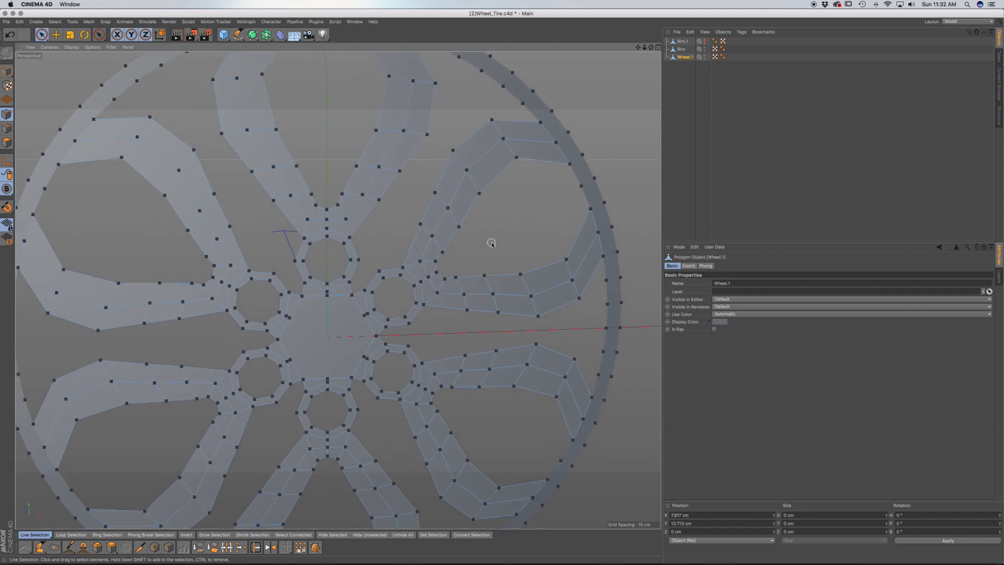
Examine how Wheel.1's legs branch off below the hub holes and run out to the rim ring.
alt+middle_drag(464, 378, 485, 313)
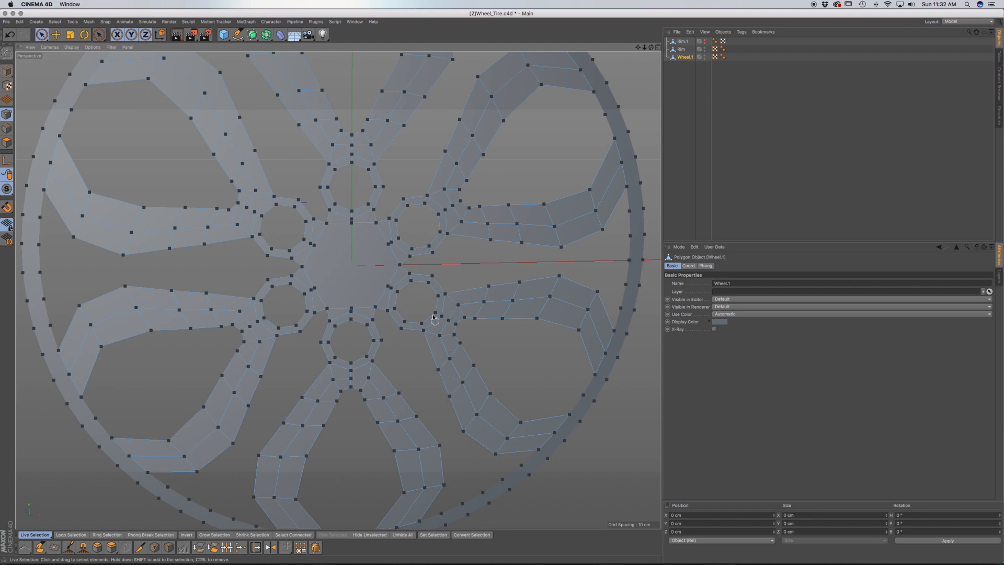
alt+middle_drag(535, 309, 509, 282)
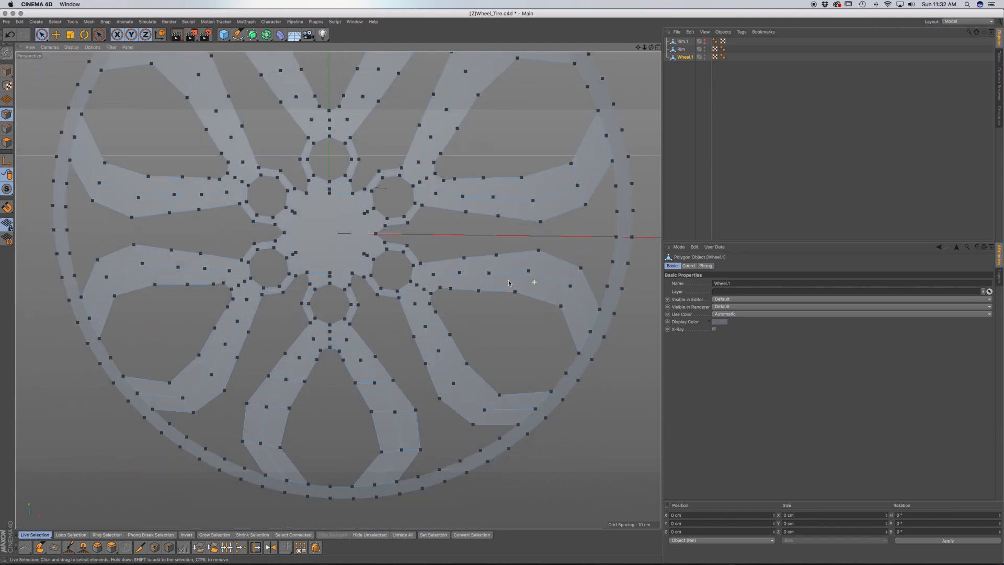
alt+drag(509, 282, 497, 277)
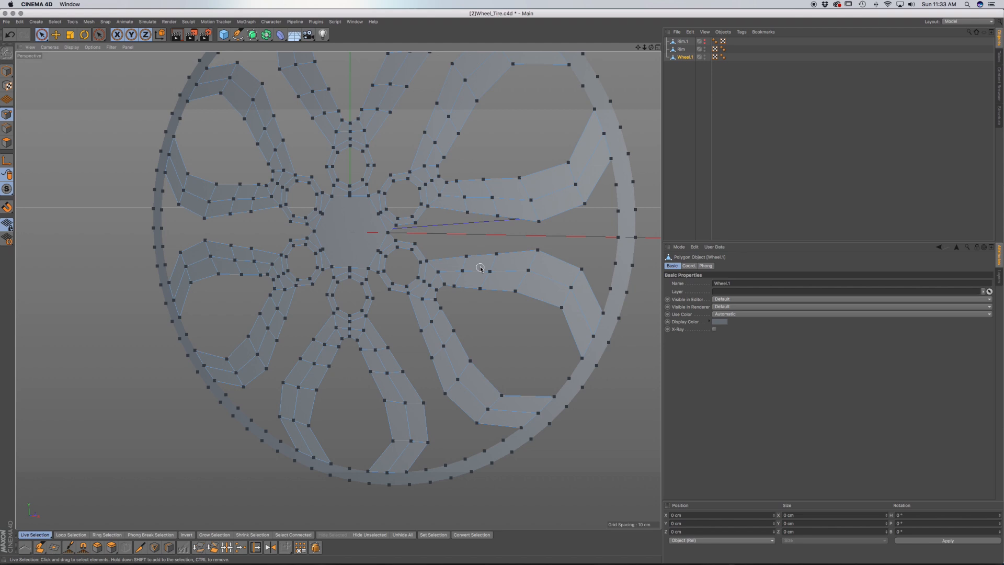
scroll(430, 300, up, 5)
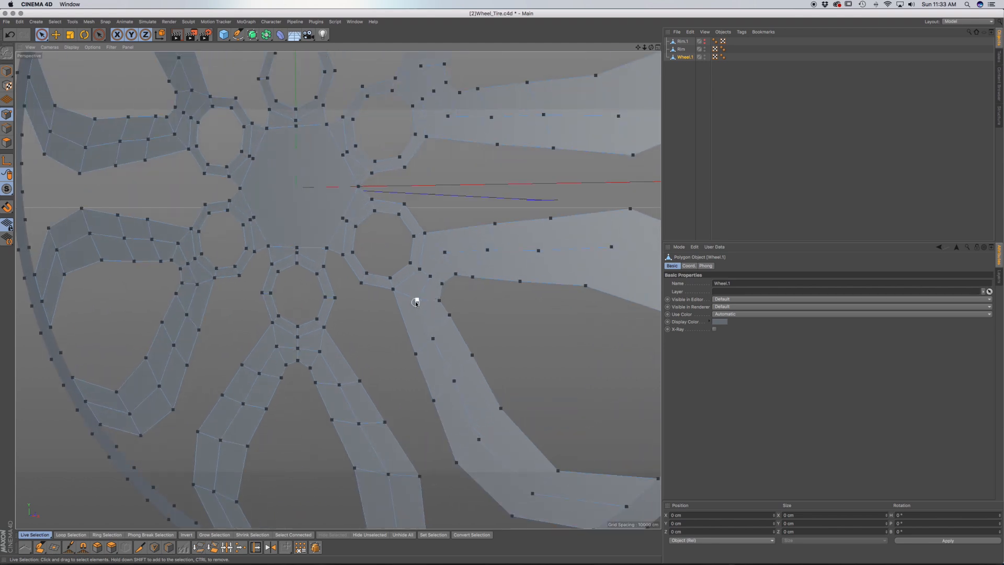
scroll(414, 296, up, 3)
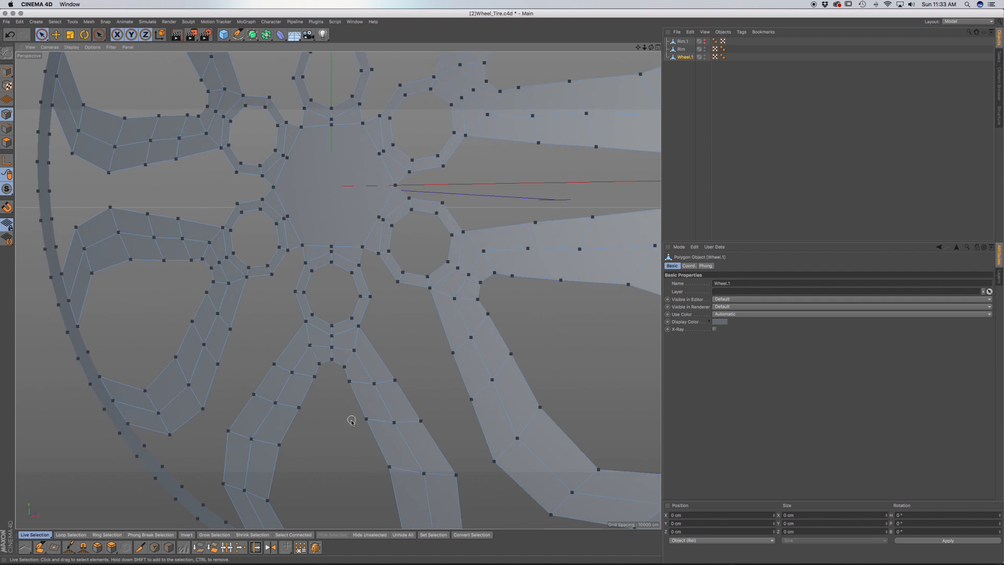
alt+middle_drag(361, 401, 377, 332)
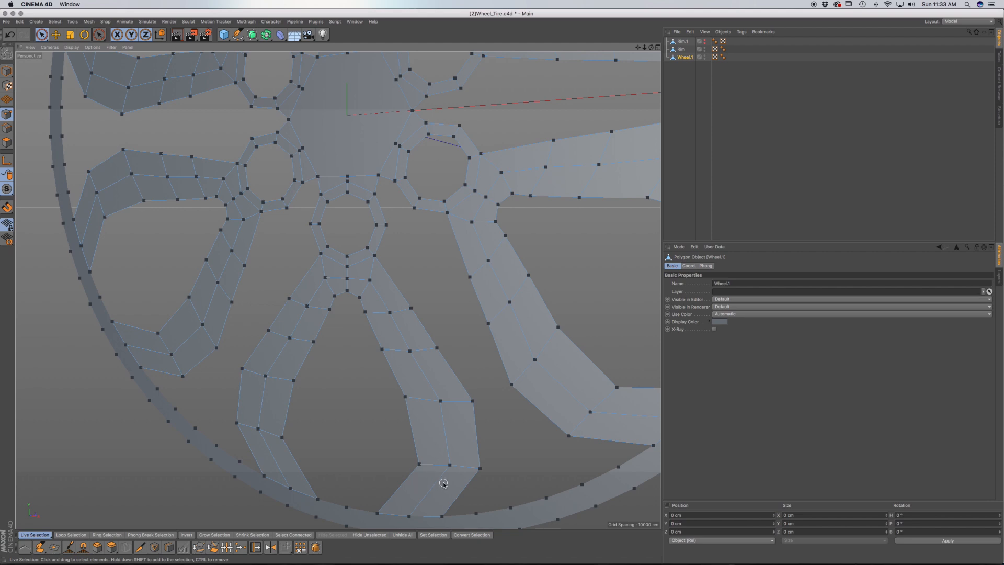
alt+middle_drag(446, 444, 456, 462)
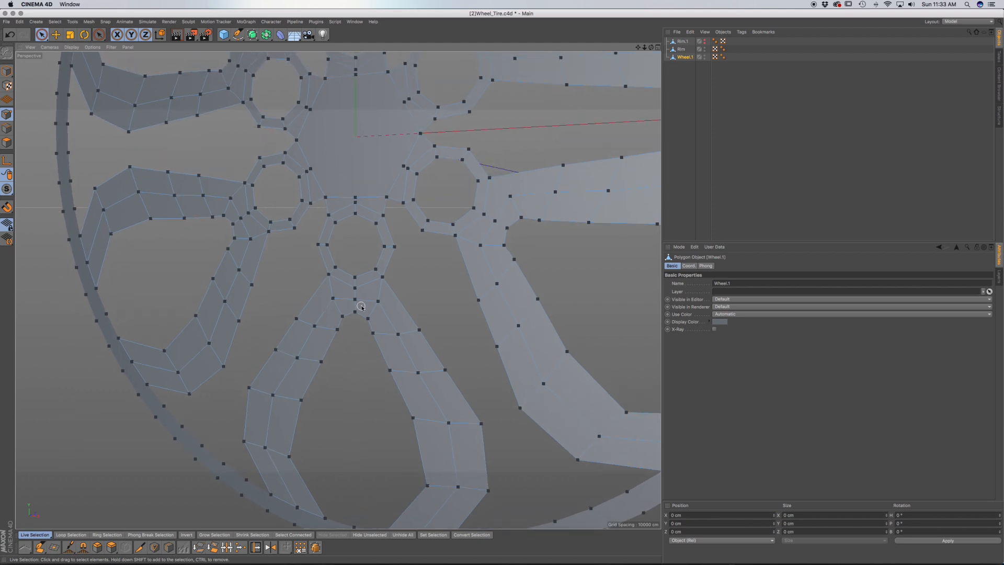
alt+middle_drag(361, 292, 350, 333)
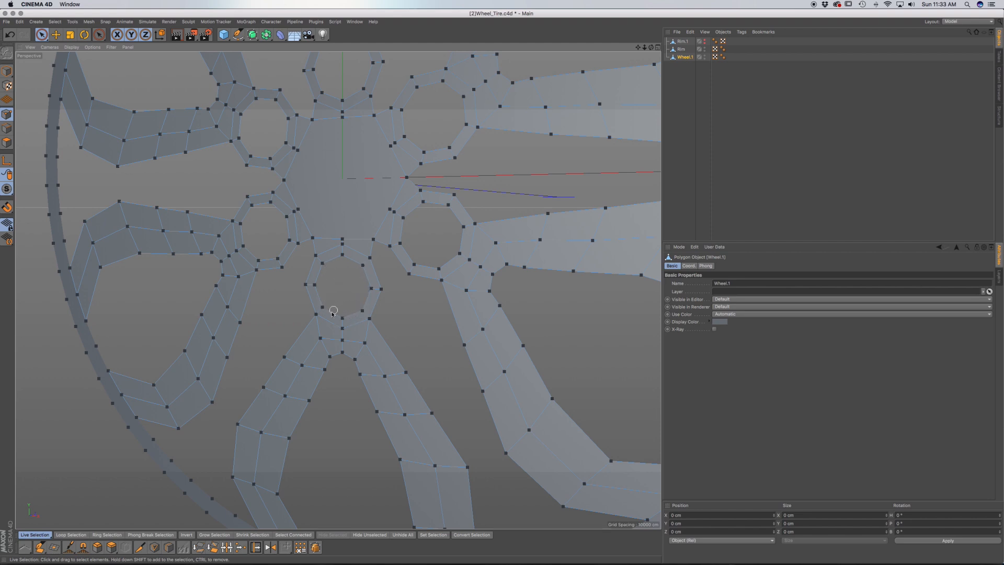
alt+middle_drag(336, 366, 357, 312)
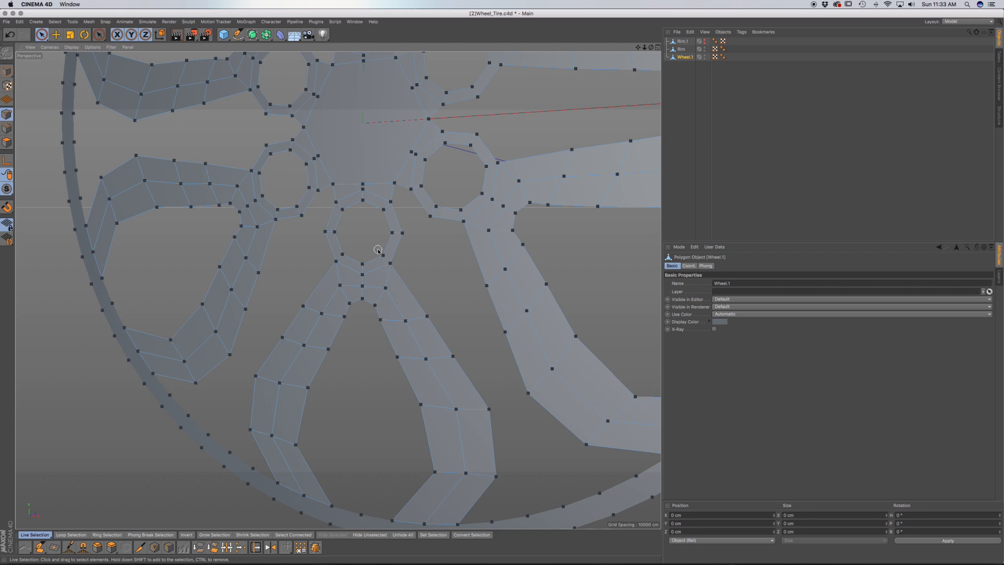
Examine the mesh around Wheel.1's closed center and the polygonal holes surrounding it.
scroll(381, 251, up, 3)
alt+middle_drag(380, 251, 394, 431)
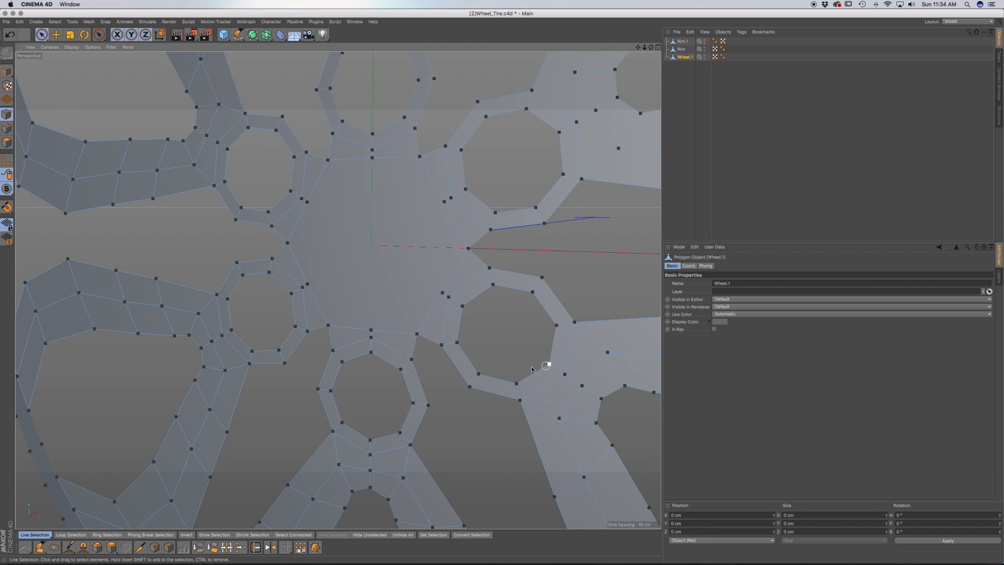
key(super+shift+z)
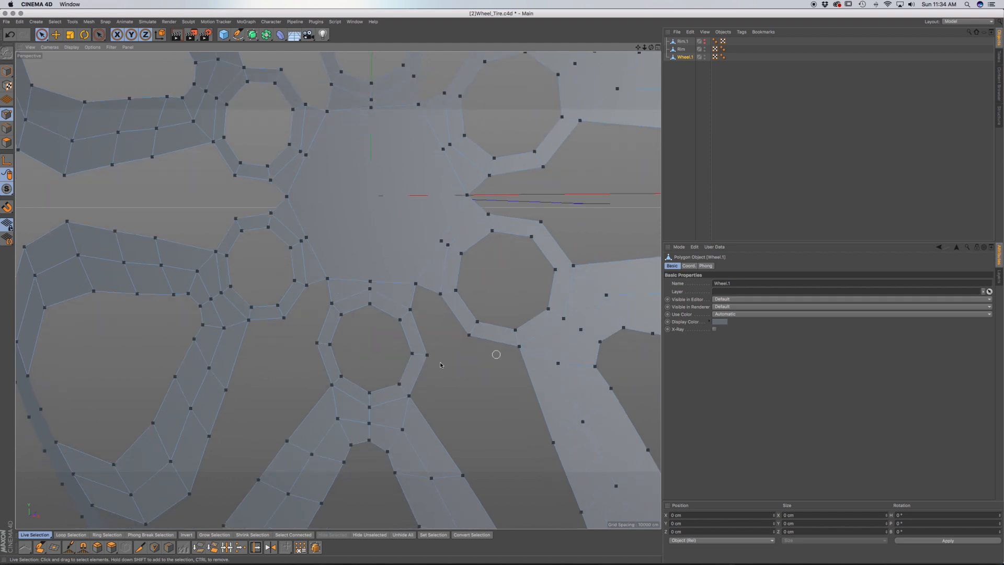
scroll(416, 386, up, 5)
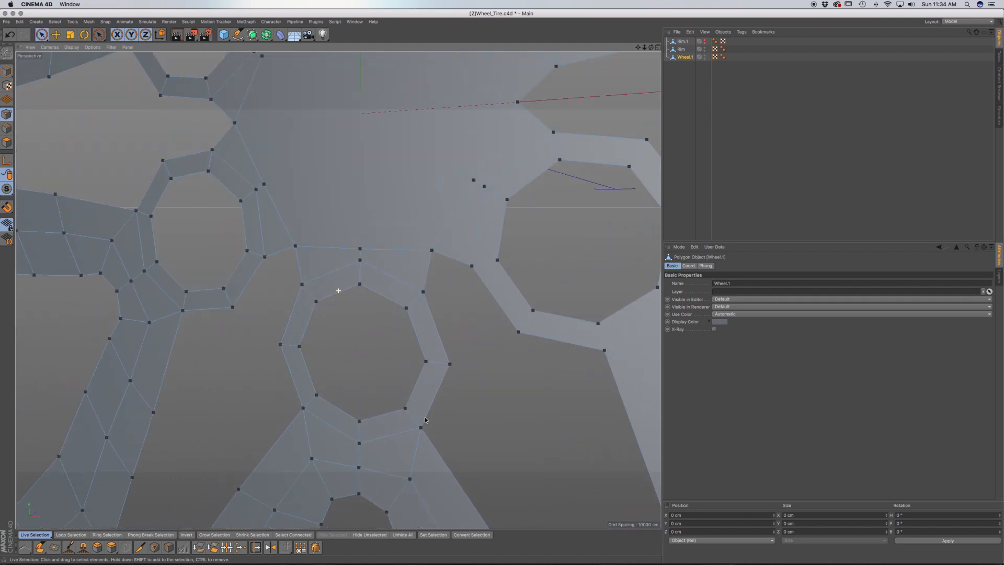
key(super+shift+z)
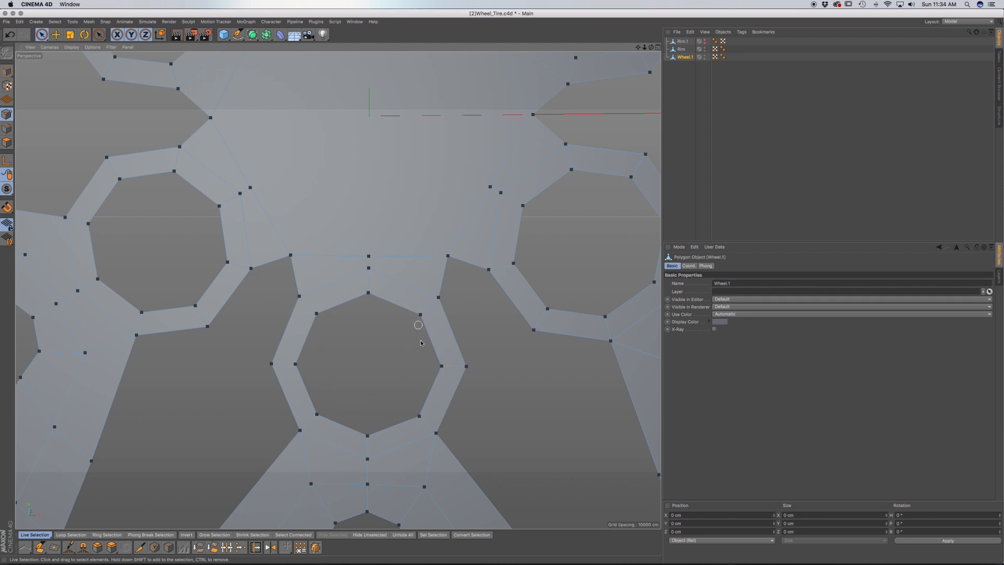
alt+middle_drag(435, 324, 491, 337)
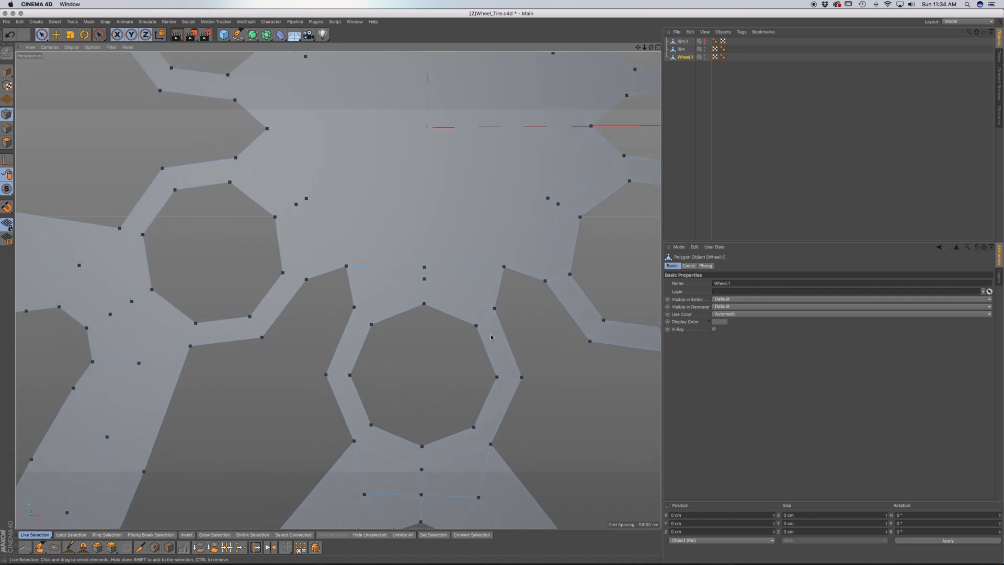
scroll(309, 293, down, 5)
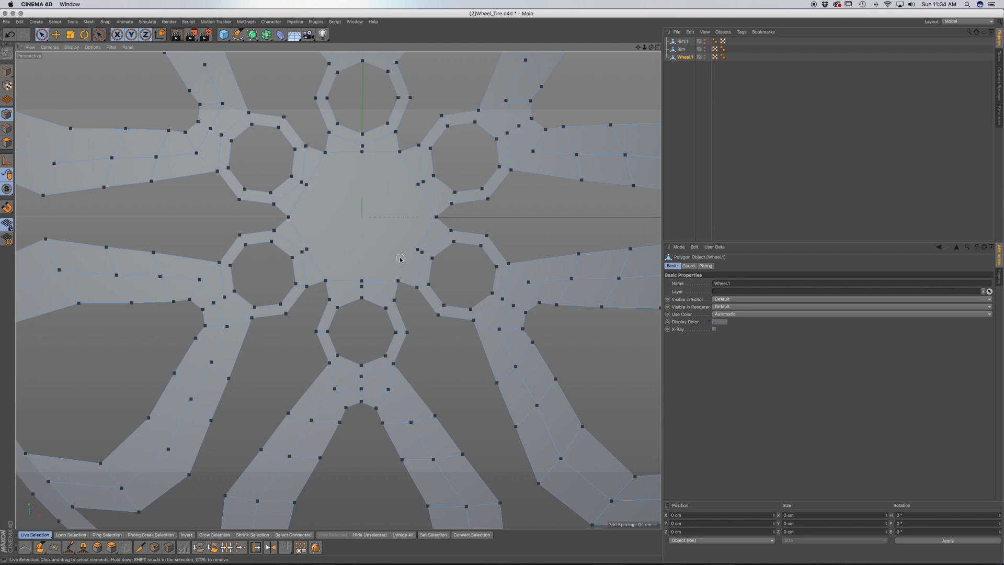
alt+middle_drag(373, 272, 347, 289)
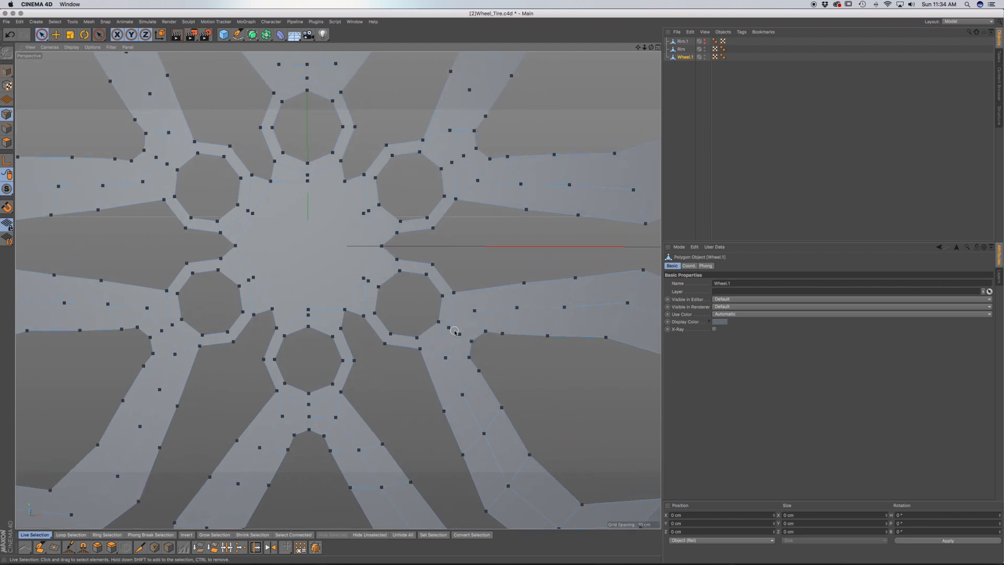
alt+right_drag(441, 317, 462, 296)
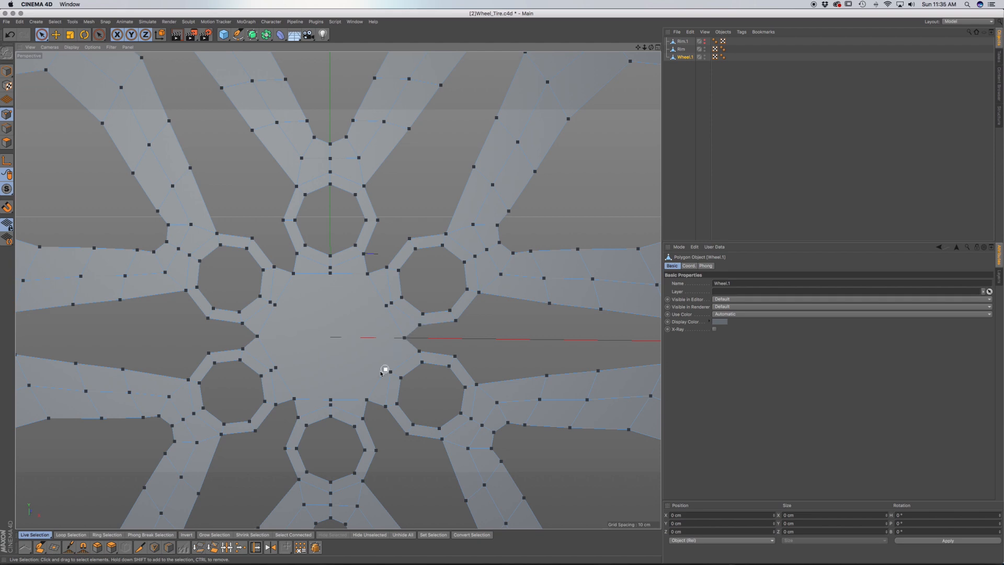
alt+middle_drag(434, 366, 417, 307)
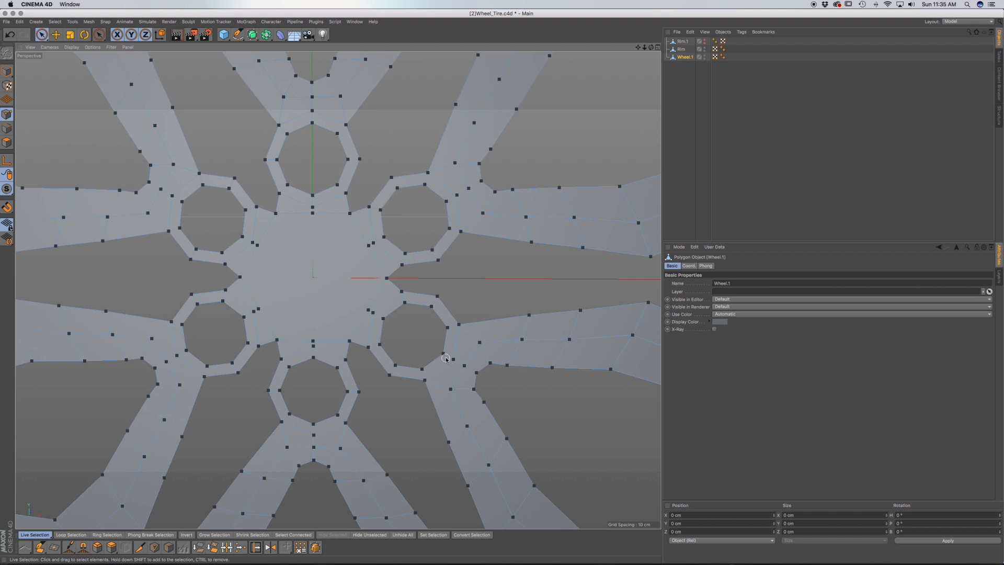
Examine the points and edges around the hole directly below the hub and at its leg junction.
scroll(446, 358, down, 5)
scroll(448, 302, up, 3)
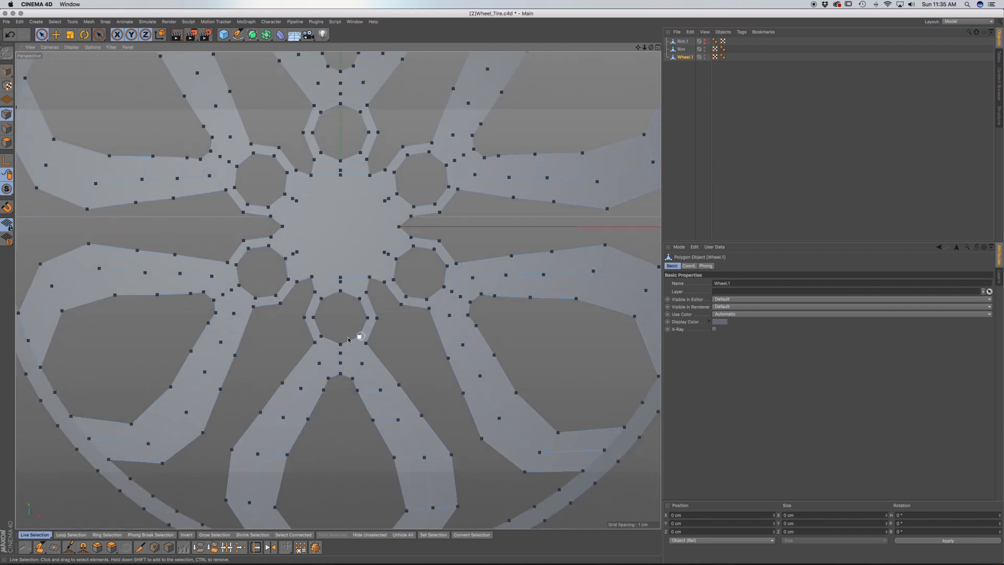
scroll(348, 338, up, 8)
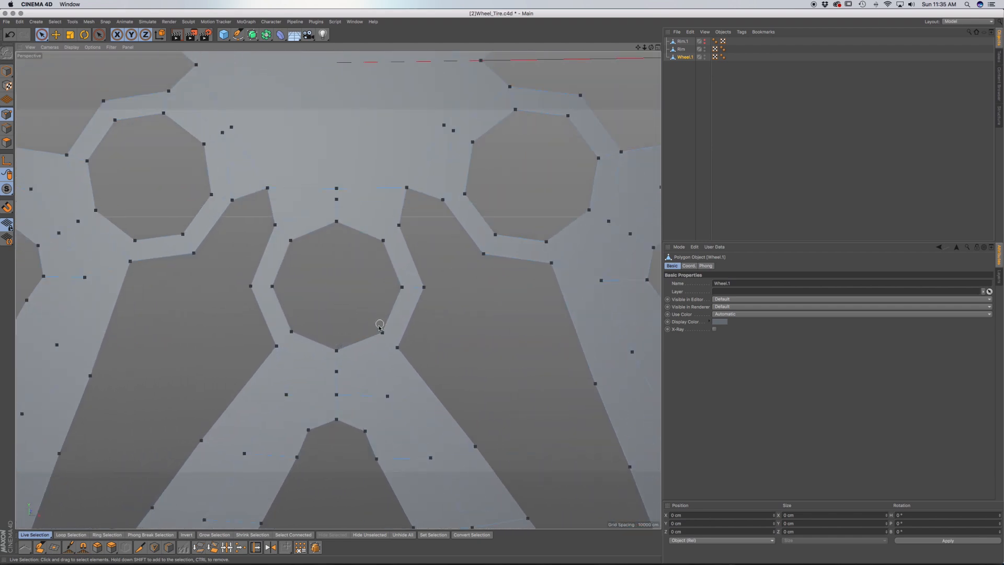
alt+middle_drag(384, 288, 401, 347)
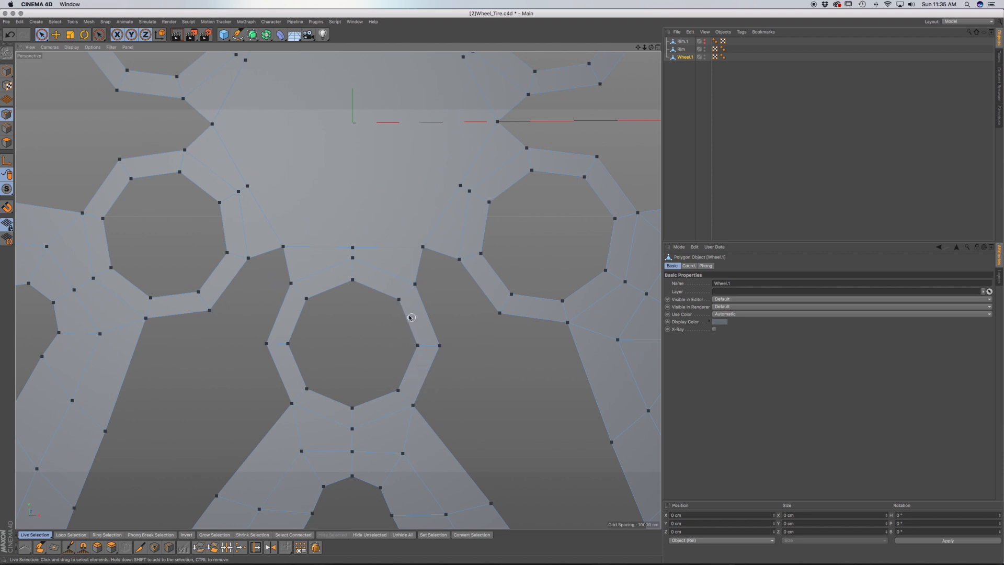
alt+middle_drag(418, 335, 438, 299)
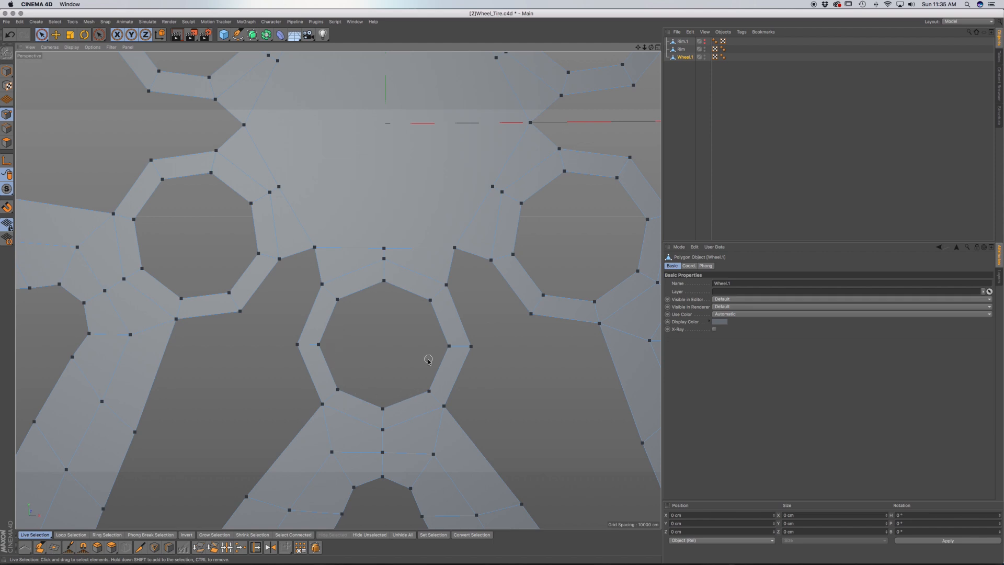
alt+middle_drag(426, 289, 457, 267)
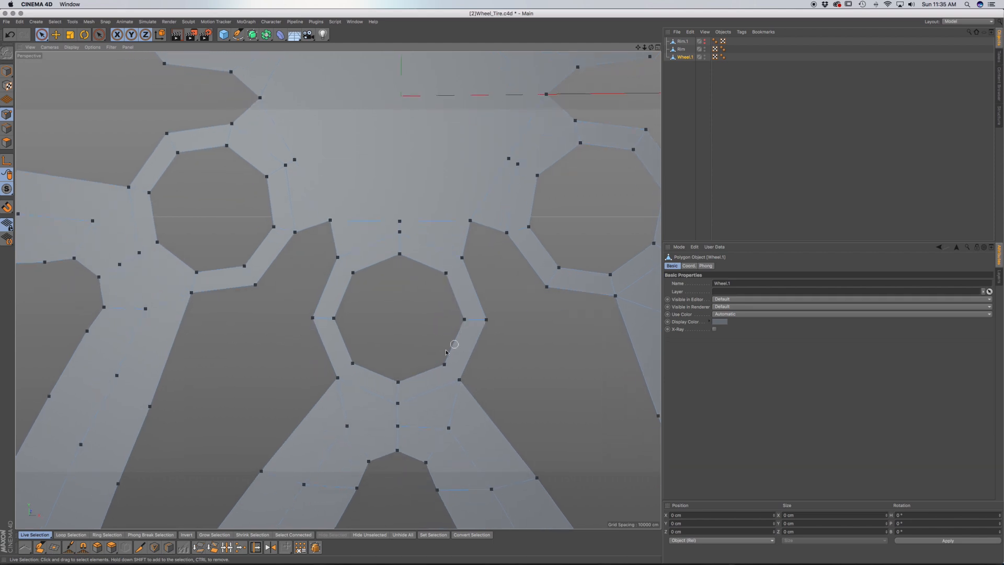
alt+middle_drag(438, 374, 419, 328)
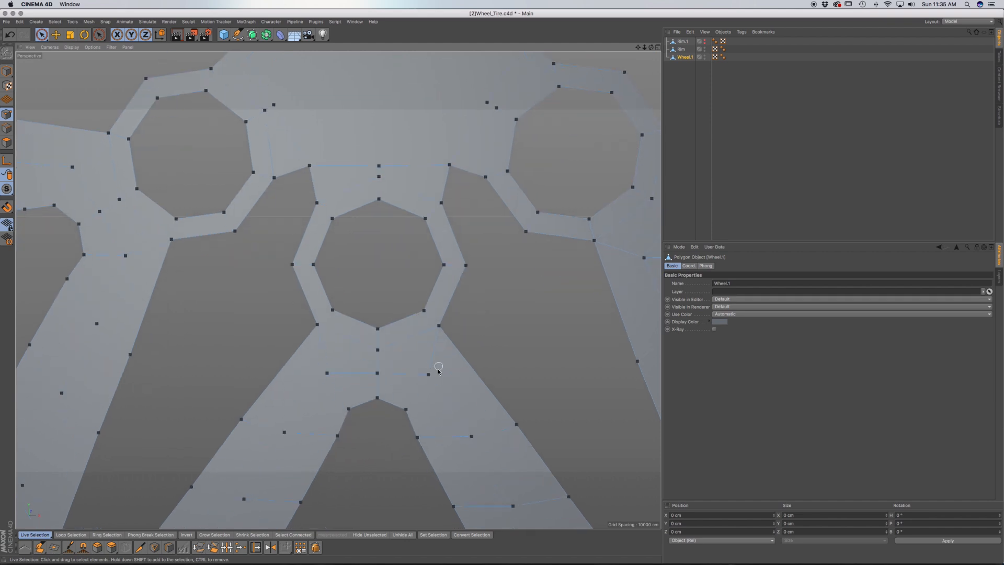
alt+middle_drag(454, 397, 488, 389)
alt+drag(488, 390, 488, 381)
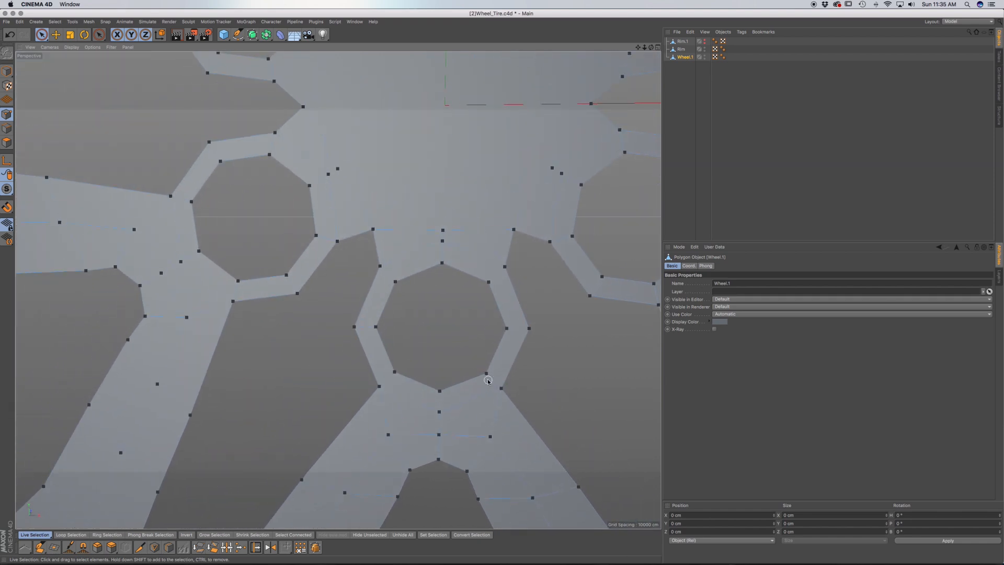
mouse_move(492, 371)
alt+middle_down()
mouse_move(484, 344)
mouse_move(481, 387)
alt+middle_up()
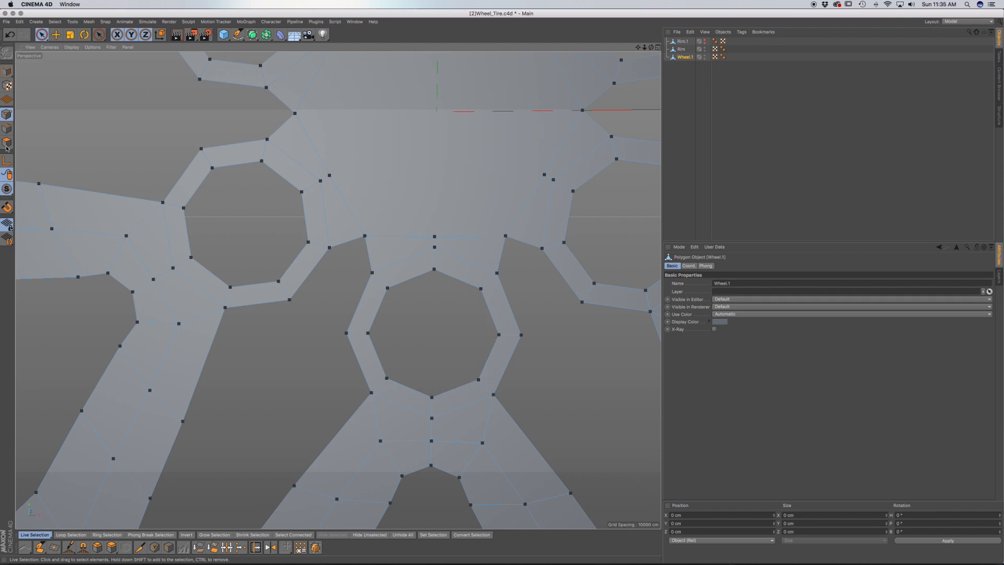
Select the complete boundary edge loop of the octagonal hole directly below Wheel.1's hub.
click(7, 128)
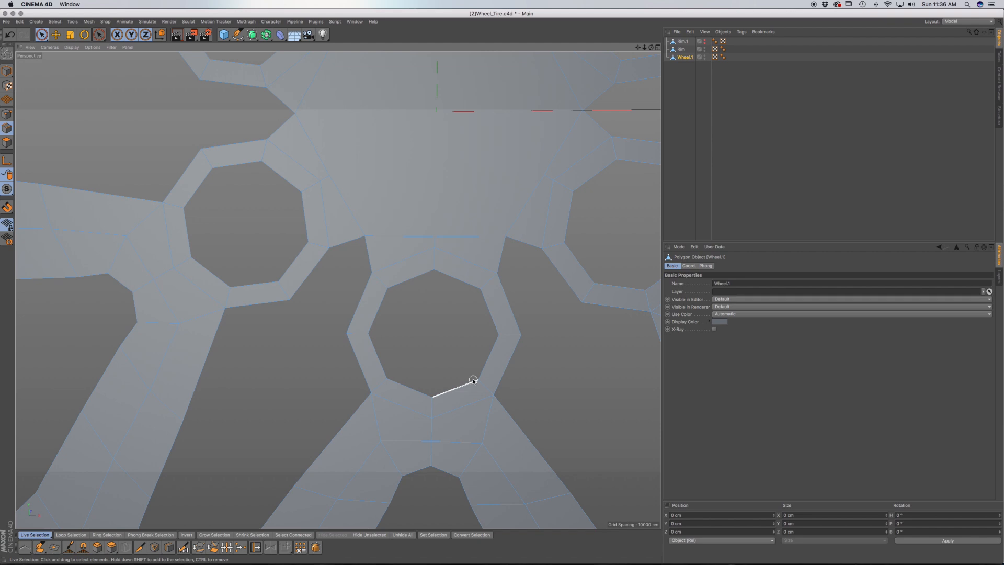
key(u)
key(l)
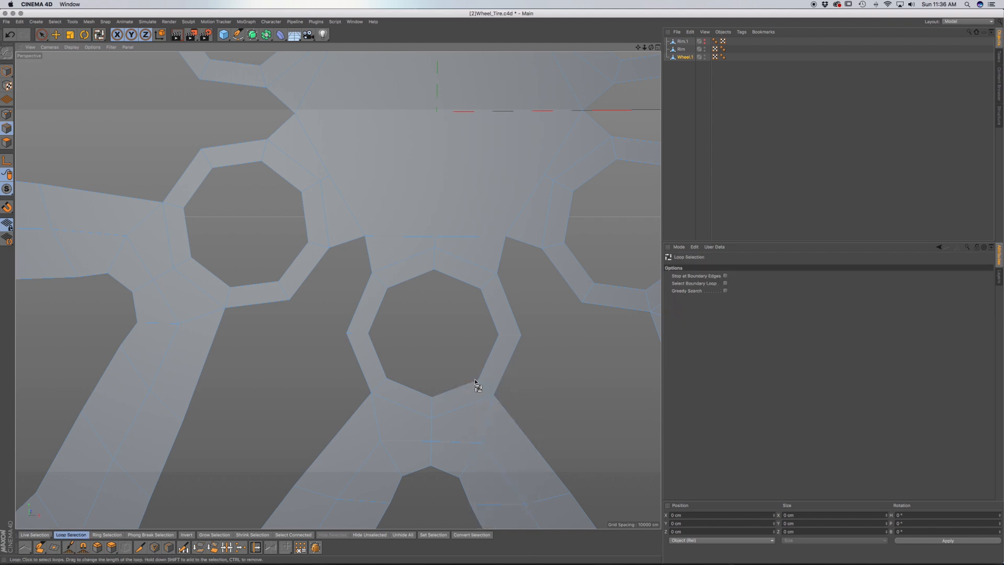
click(495, 352)
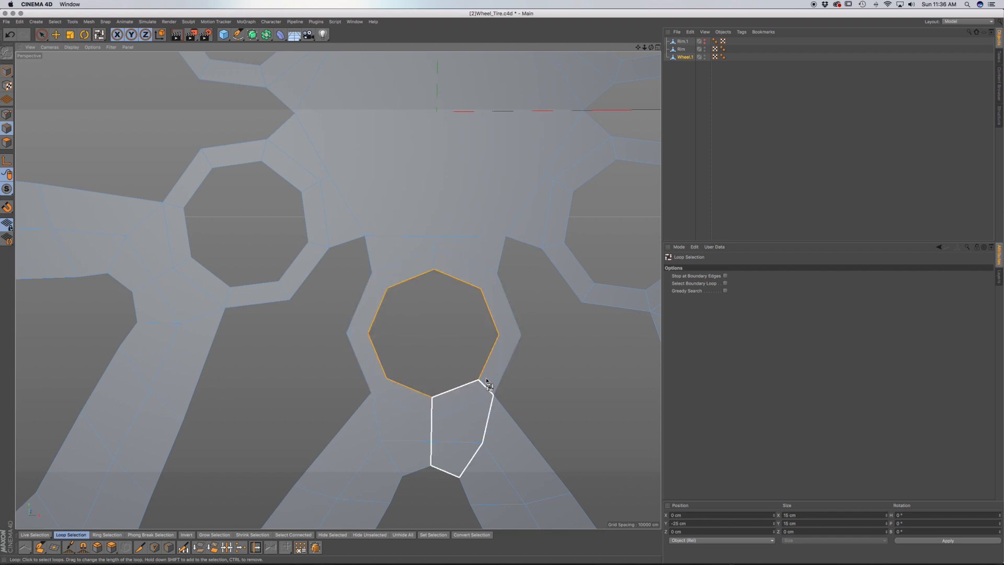
click(406, 277)
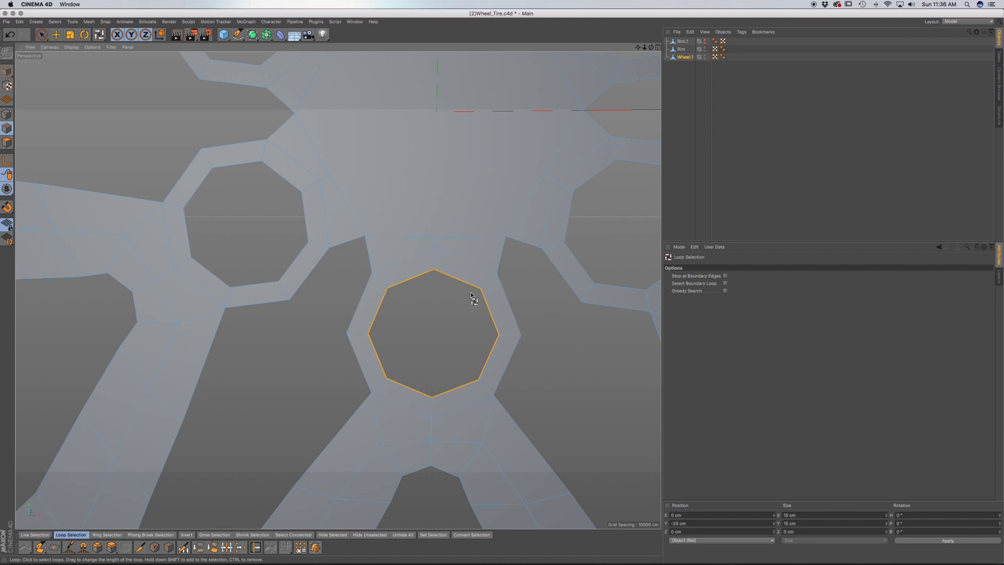
Try to extrude the selected hole boundary inward into a narrow border, and undo the attempts.
key(d)
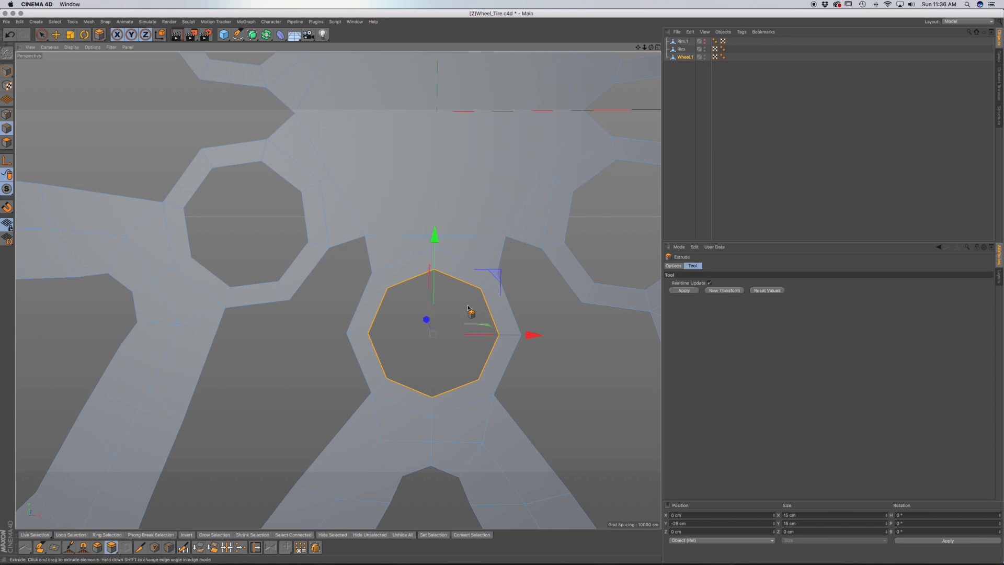
drag(432, 340, 456, 340)
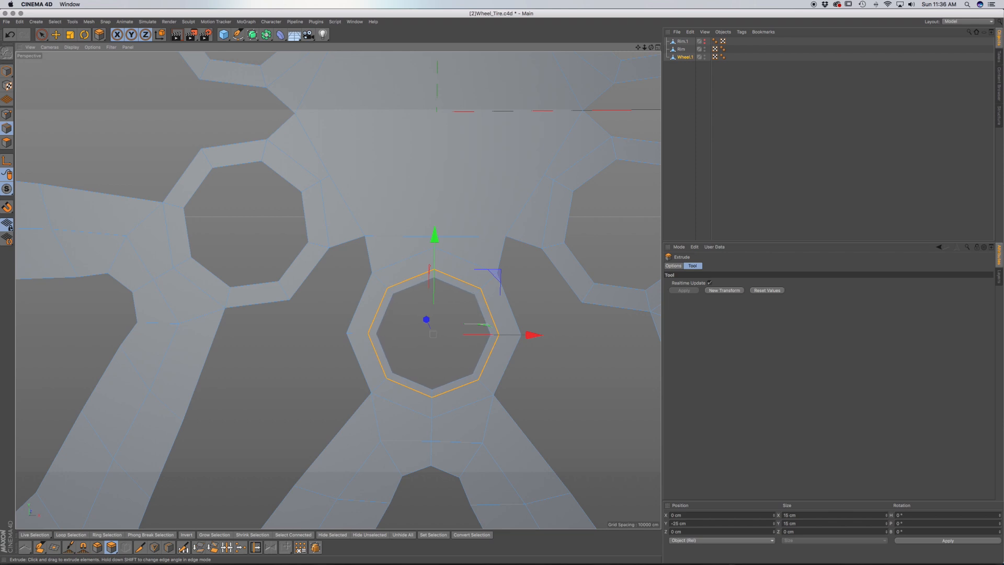
drag(456, 340, 460, 300)
key(super+z)
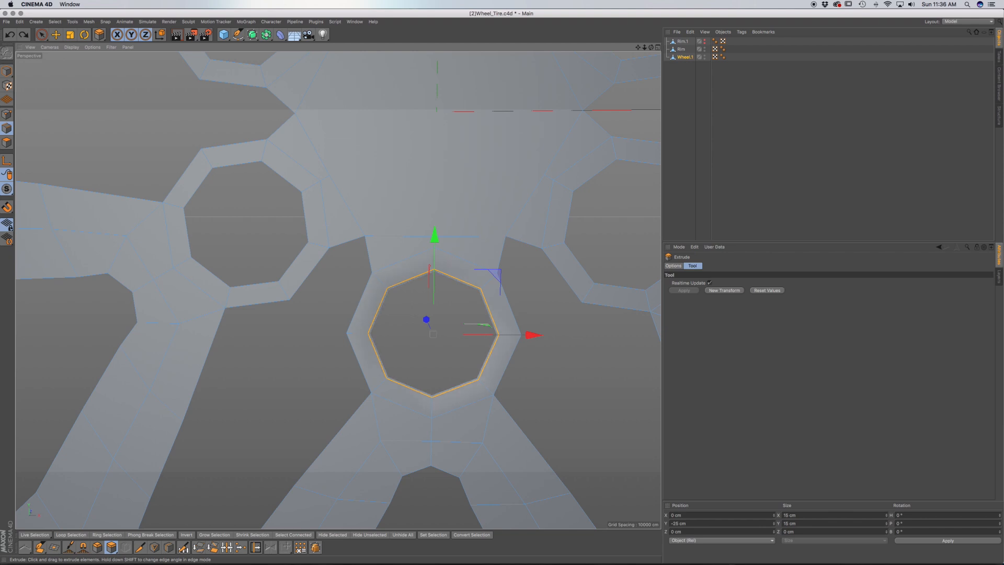
mouse_move(497, 272)
mouse_down()
mouse_move(515, 323)
mouse_move(530, 304)
mouse_move(355, 292)
mouse_move(409, 308)
mouse_move(470, 307)
mouse_move(410, 282)
mouse_move(352, 292)
mouse_move(308, 276)
mouse_move(540, 275)
mouse_move(520, 303)
mouse_move(408, 291)
mouse_move(332, 268)
mouse_move(329, 242)
mouse_move(435, 266)
mouse_move(418, 283)
mouse_move(400, 265)
mouse_move(446, 258)
mouse_up()
key(super+z)
scroll(442, 284, up, 10)
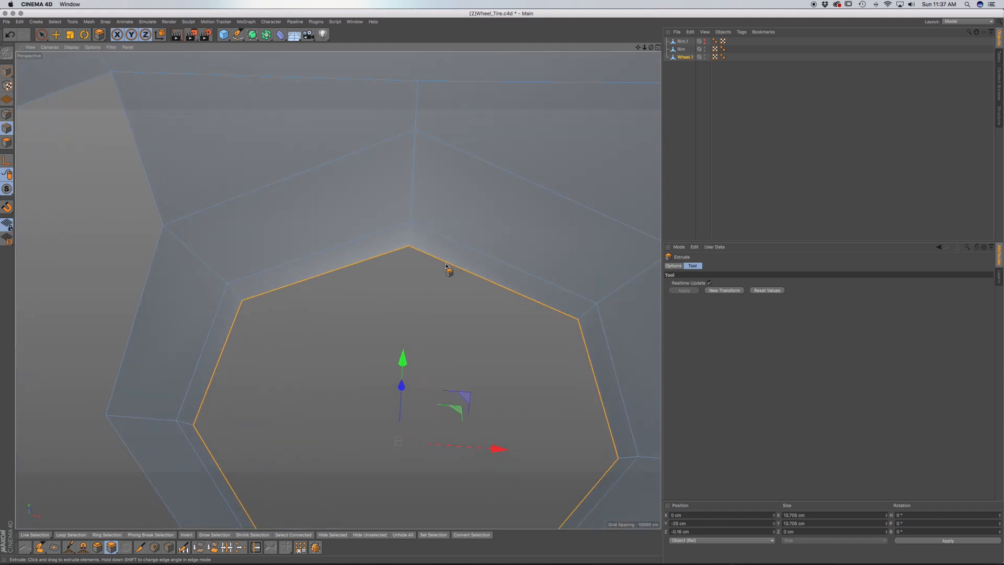
key(super+z)
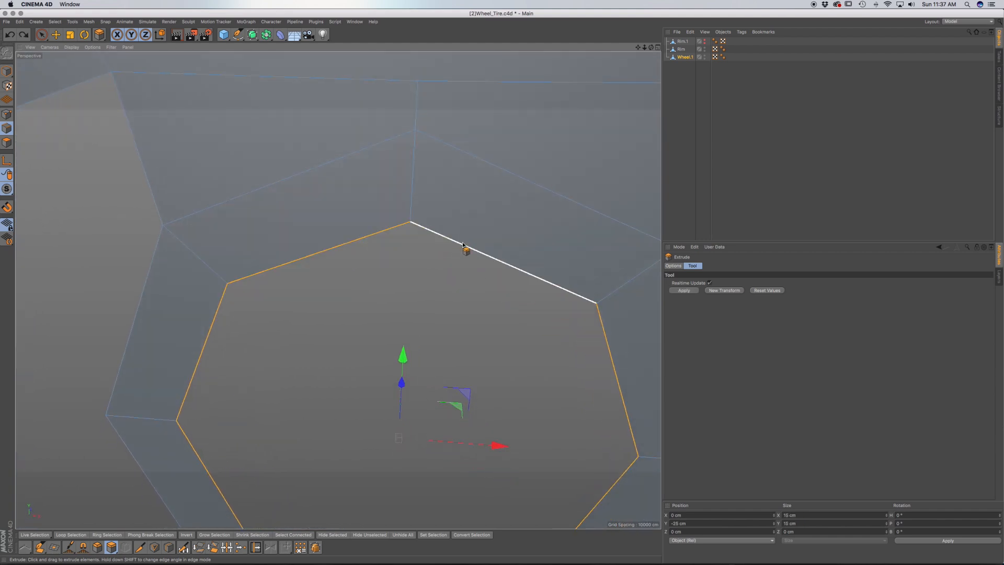
Add a loop cut around the hole directly below the hub at 20% offset, with Restrict To Selection off.
scroll(469, 249, down, 6)
mouse_move(498, 231)
mouse_down()
mouse_move(489, 207)
mouse_move(493, 220)
mouse_up()
key(k)
key(l)
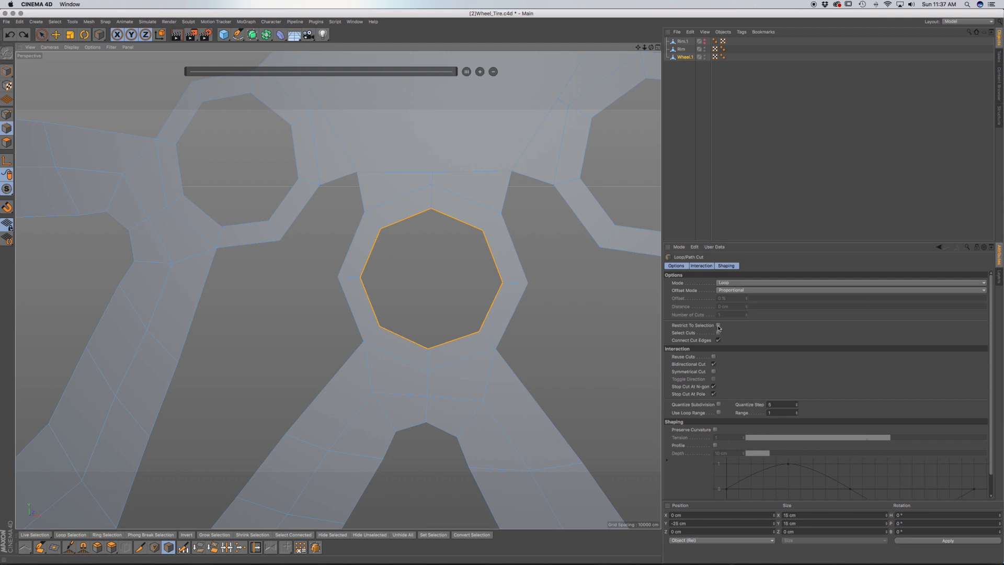
click(508, 284)
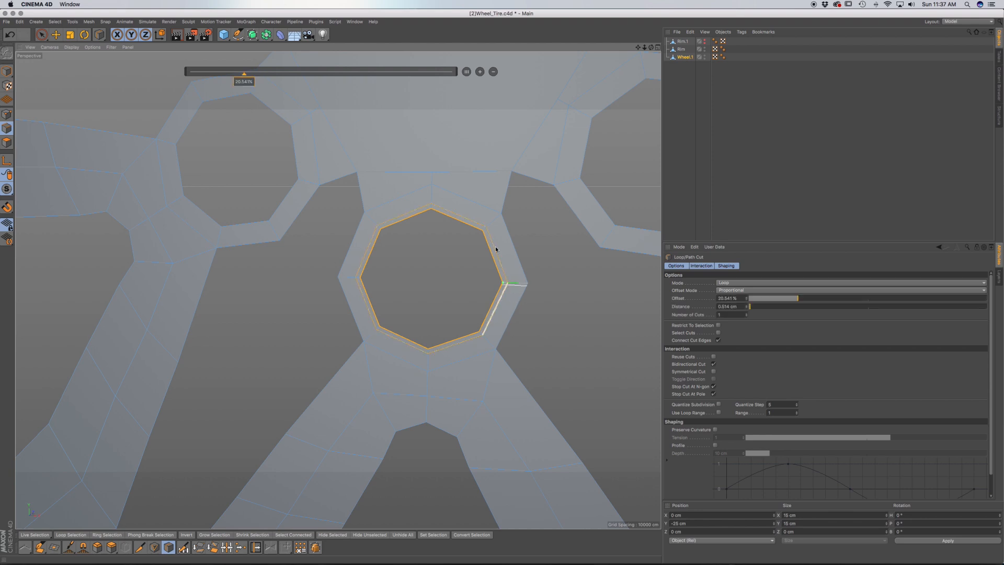
double_click(244, 83)
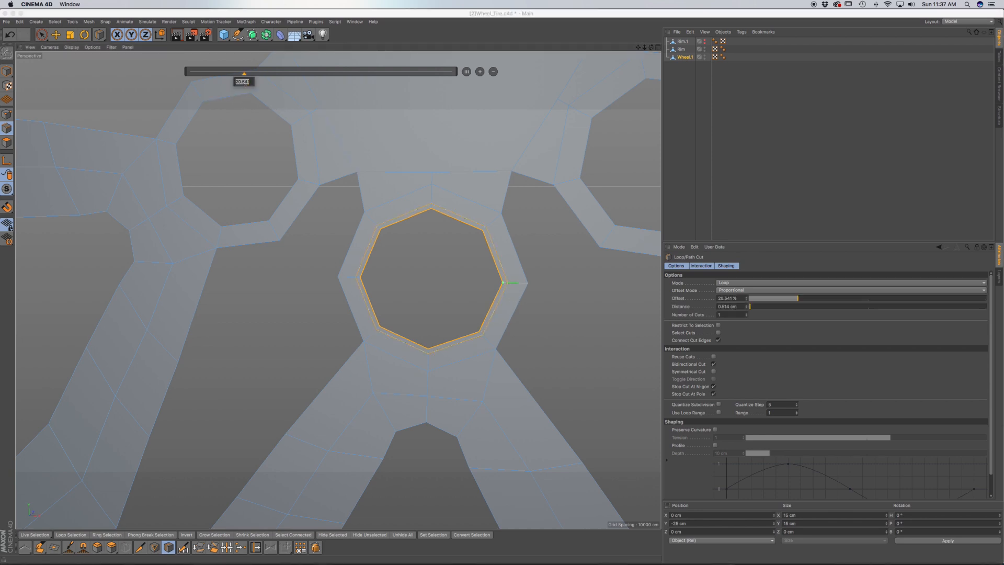
key(Return)
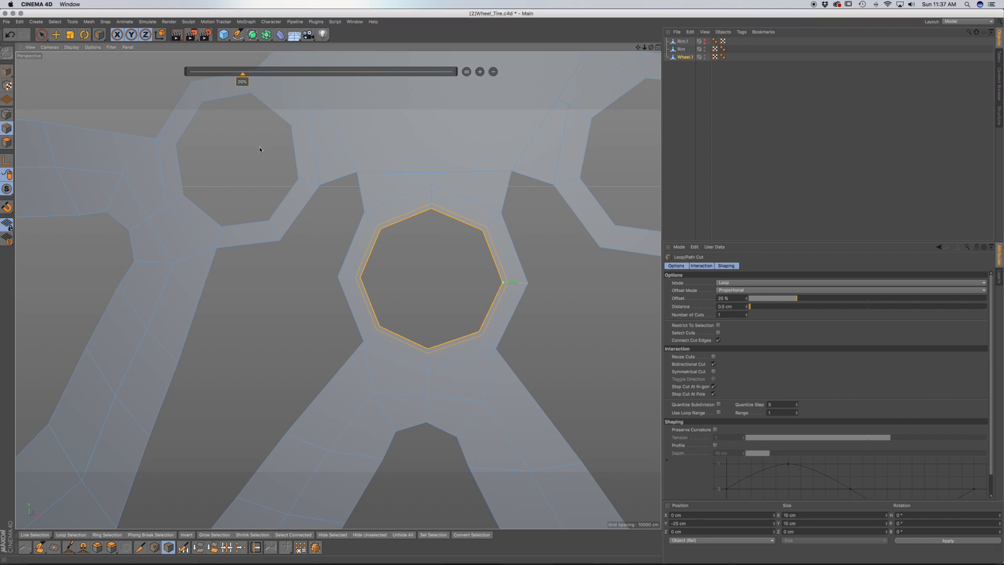
Add a loop cut at 20% offset around each of the hub's lower-left and upper-left holes.
click(220, 235)
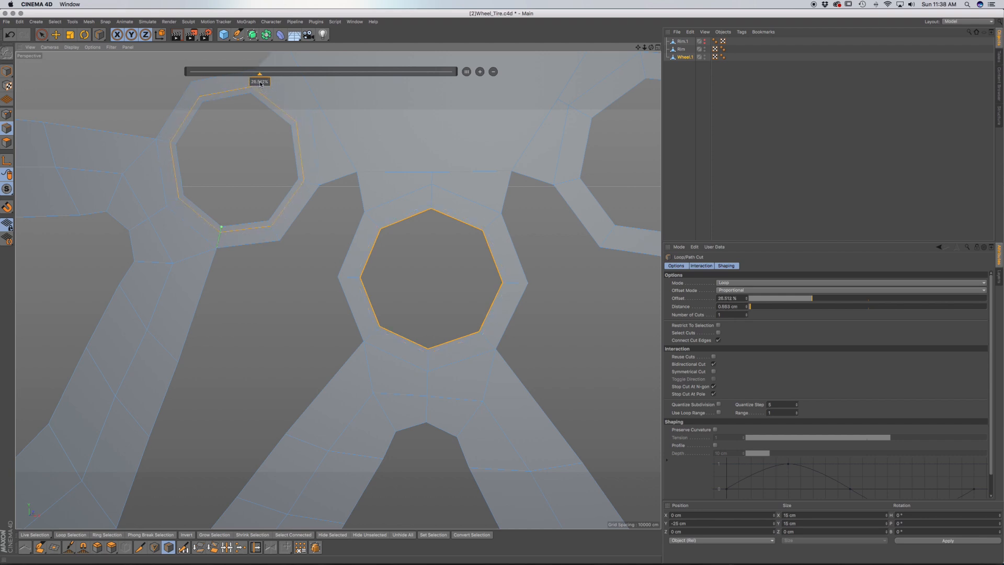
double_click(258, 81)
key(Return)
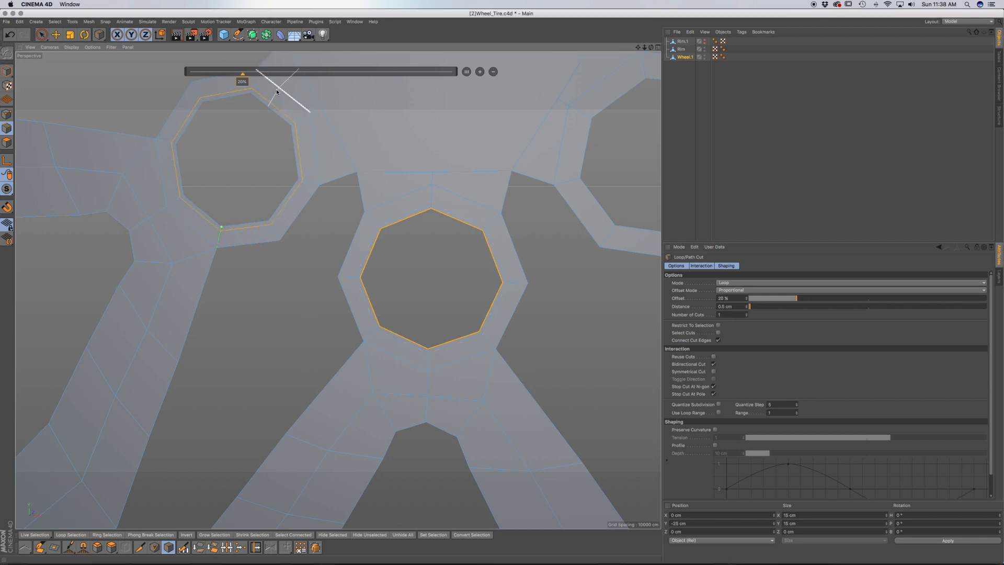
alt+middle_drag(315, 244, 427, 521)
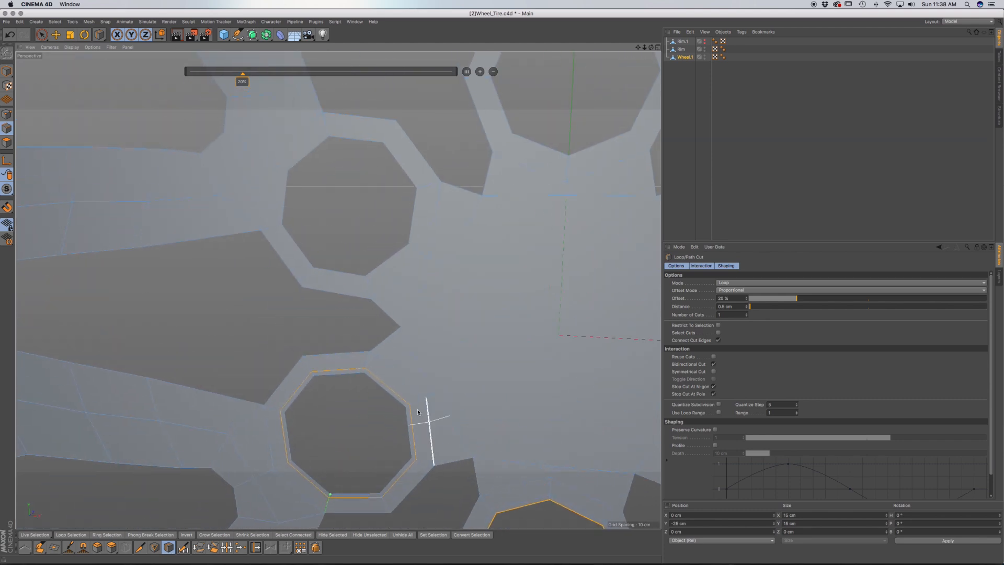
click(368, 279)
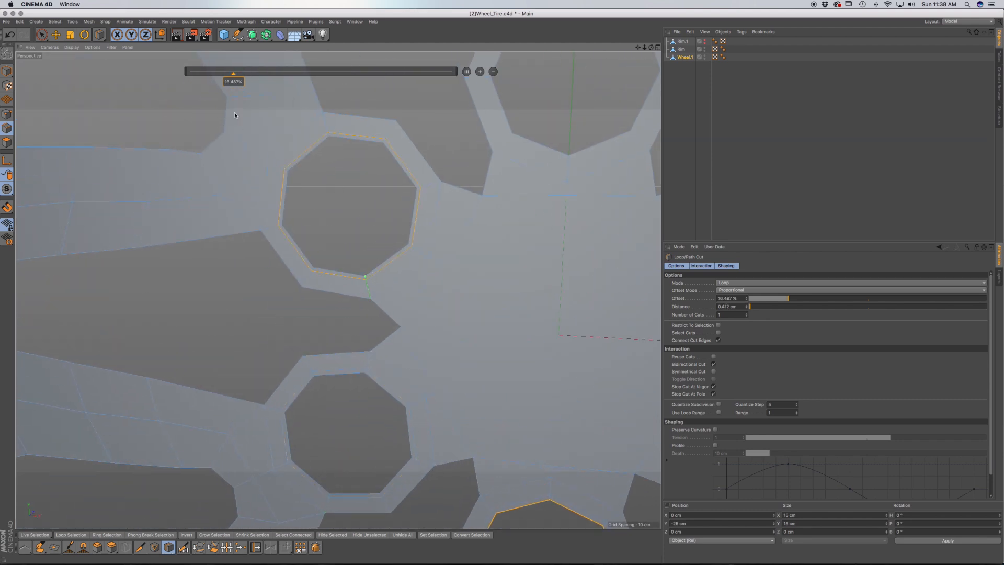
click(232, 83)
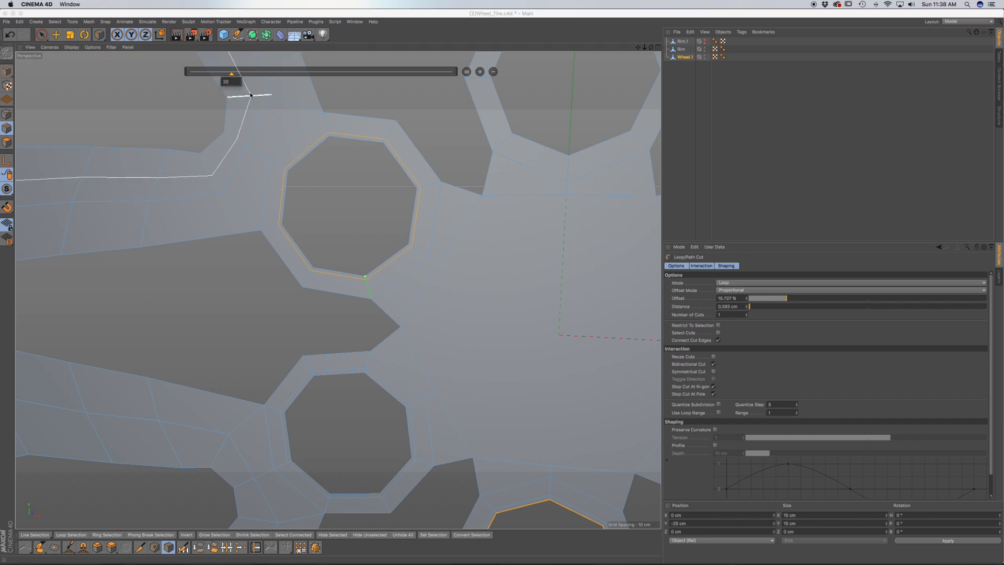
text(20)
key(Return)
Try a loop cut at 20% offset around the hole directly above the hub, and undo it.
alt+middle_drag(533, 139, 374, 275)
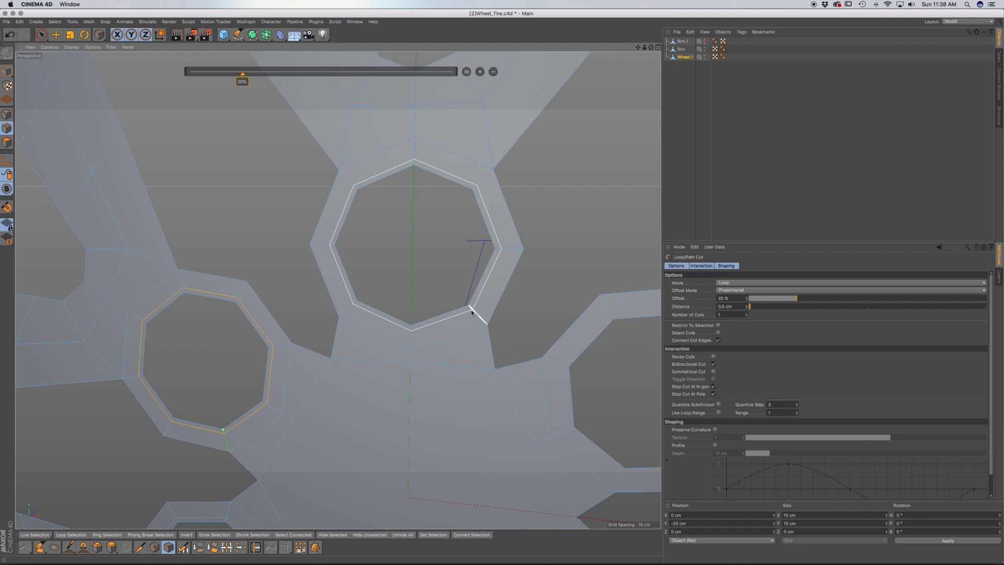
click(471, 312)
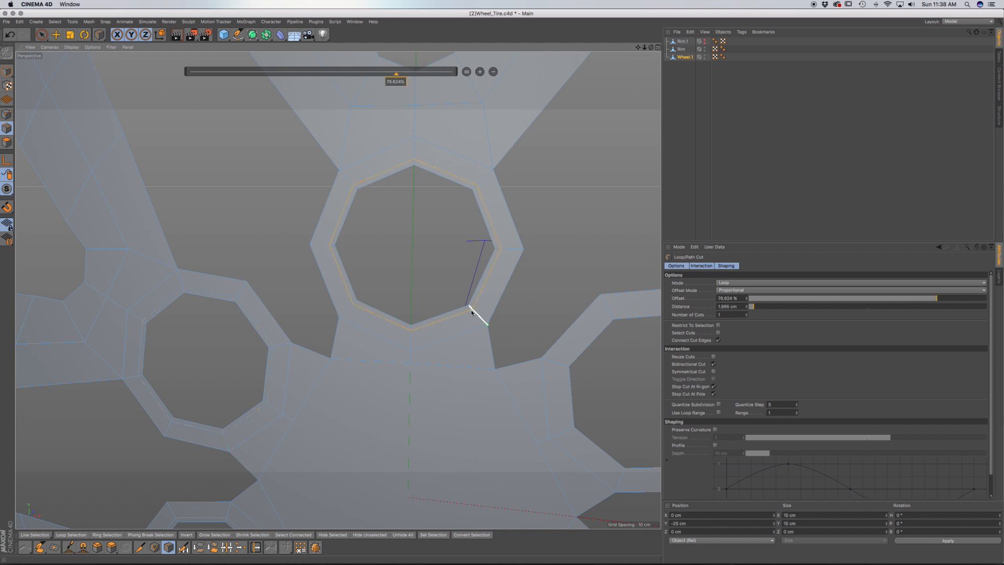
double_click(394, 83)
text(20)
key(Return)
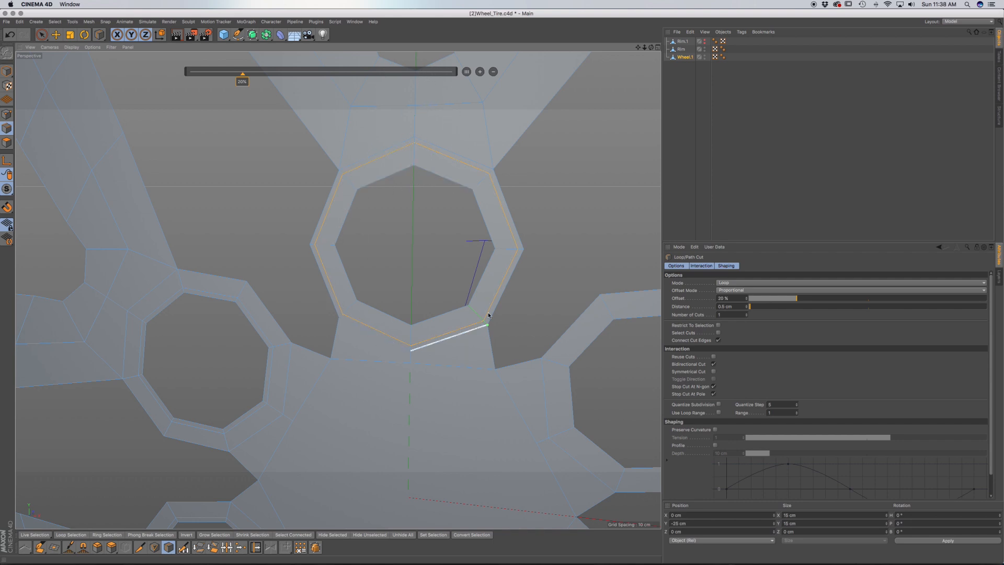
key(super+z)
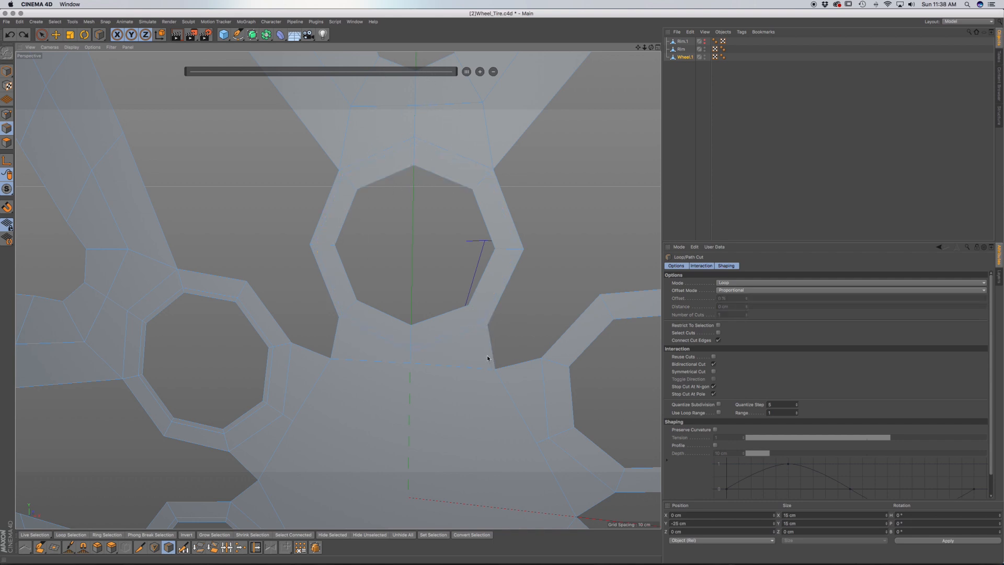
Add a loop cut at 80% offset around both the hole directly above the hub and the hub's upper-right hole.
click(476, 181)
double_click(401, 82)
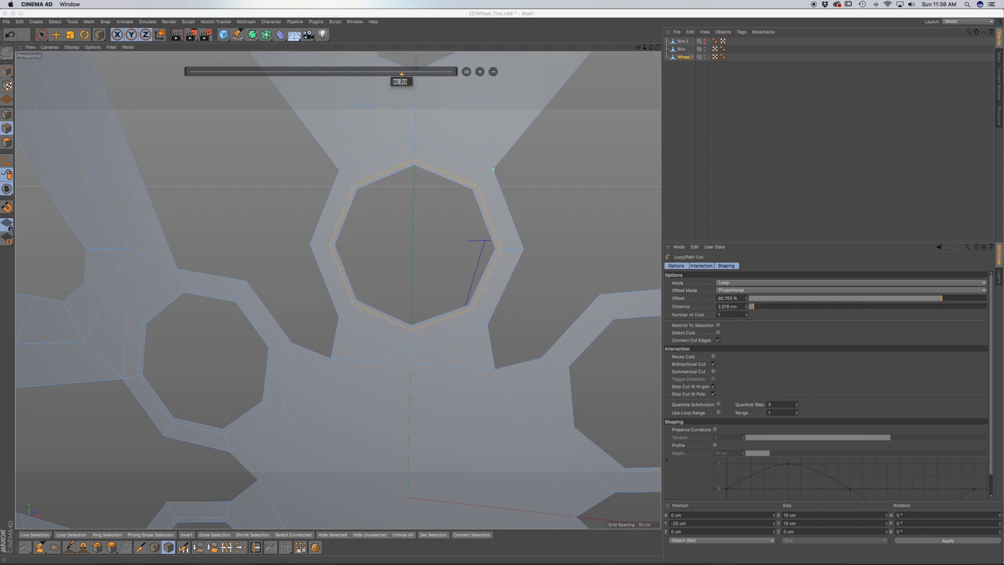
key(Return)
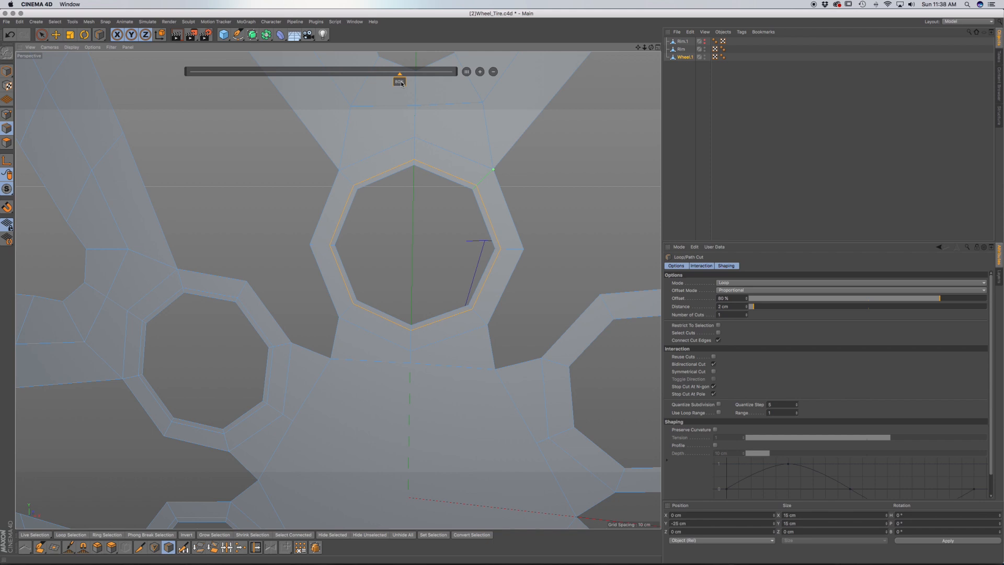
alt+middle_drag(467, 279, 336, 287)
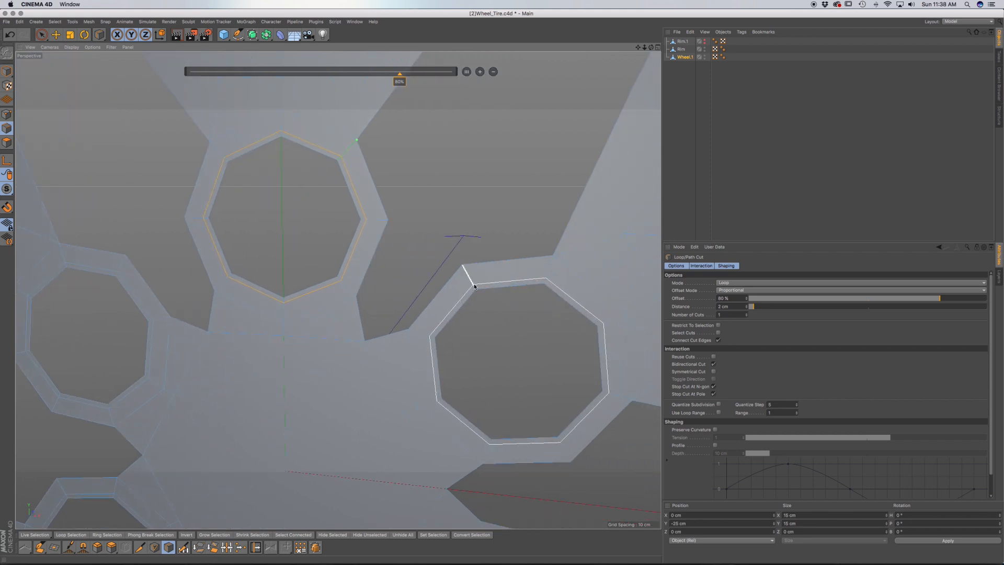
click(474, 286)
double_click(398, 82)
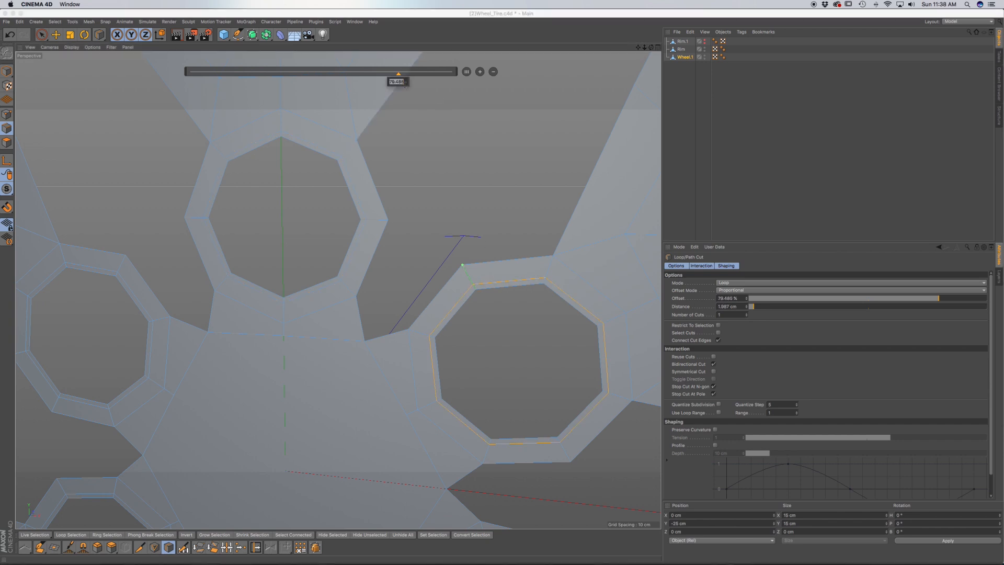
text(80)
key(Return)
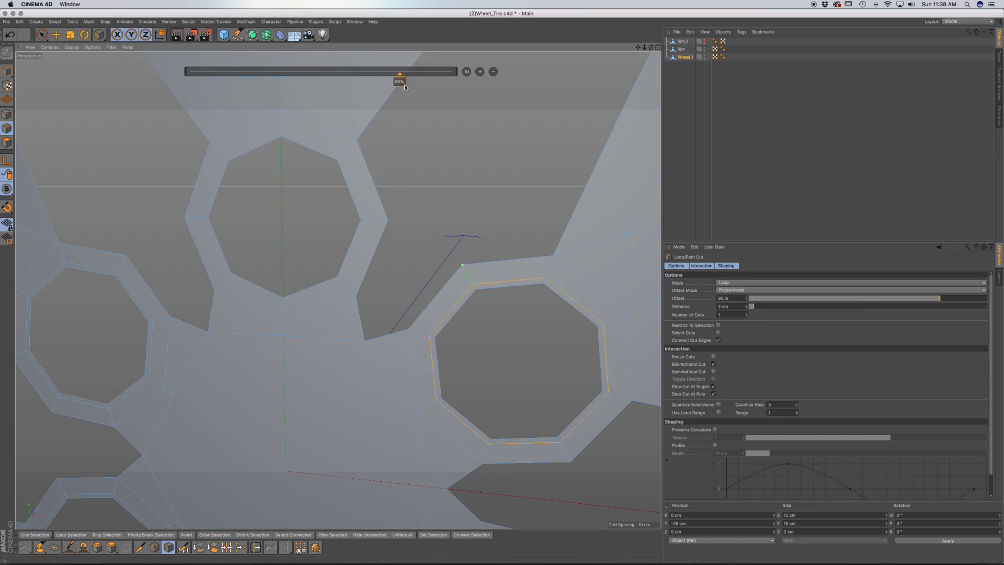
Add a loop cut at 20% offset around the hub's lower-right hole.
alt+middle_drag(543, 375, 336, 292)
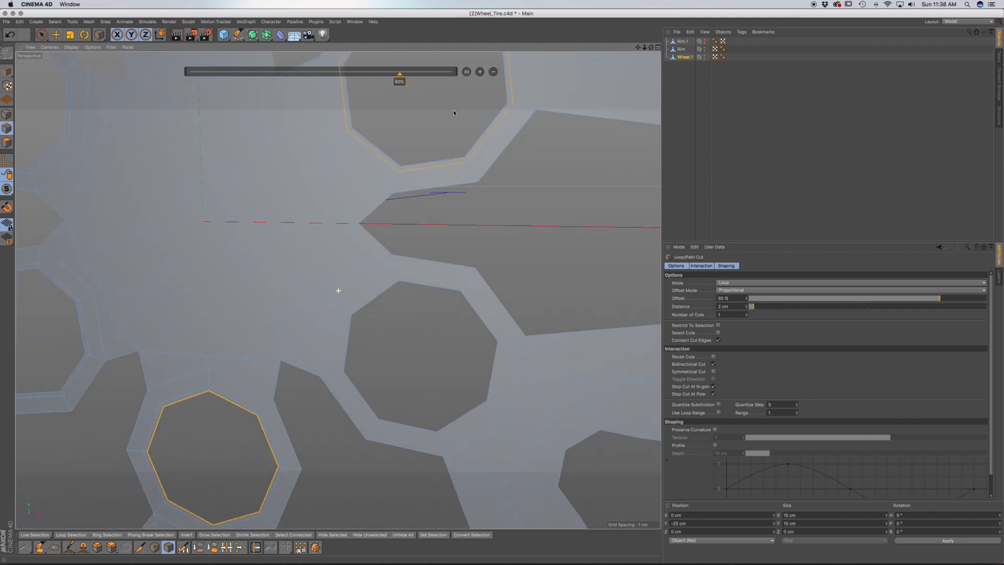
click(463, 287)
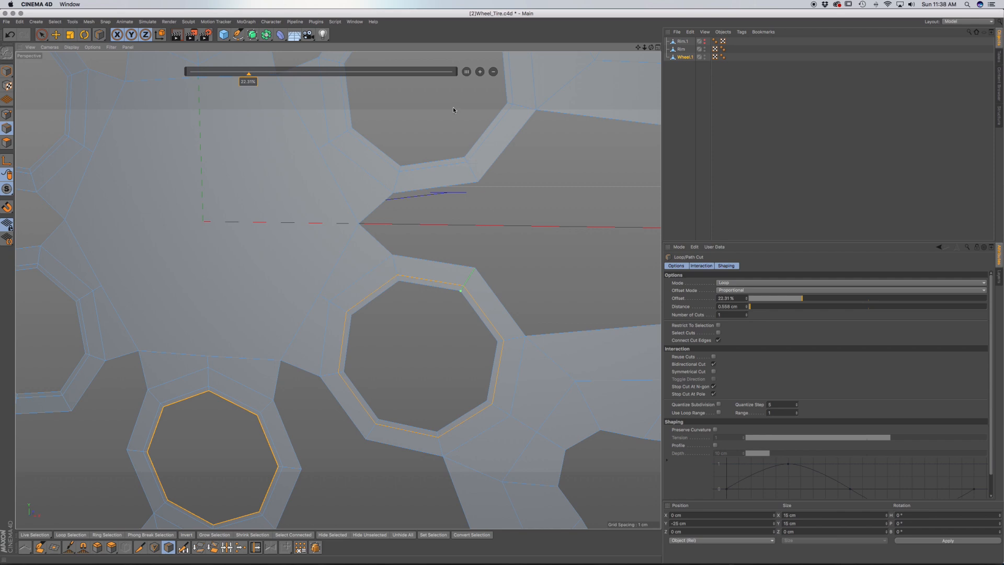
double_click(247, 82)
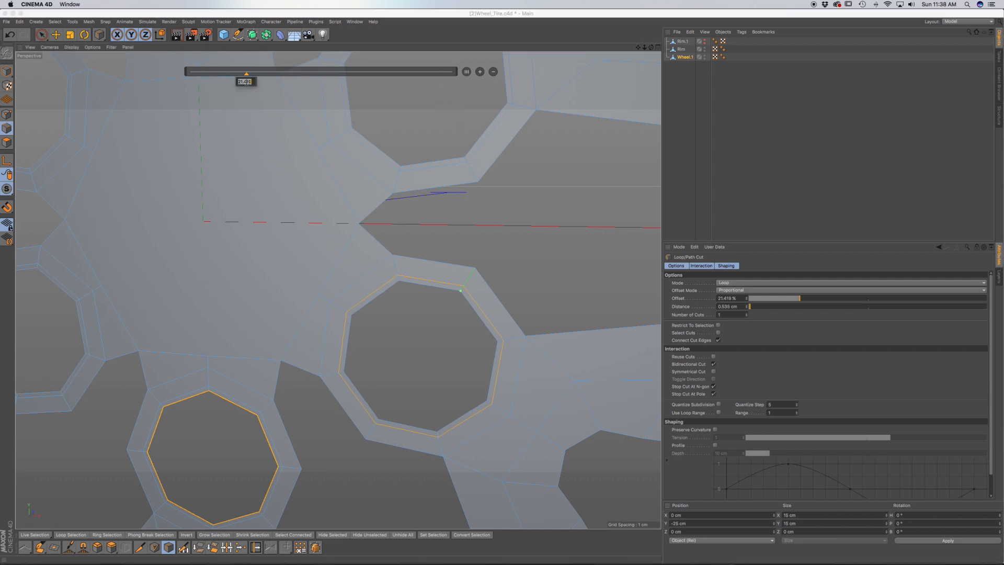
text(20)
key(Return)
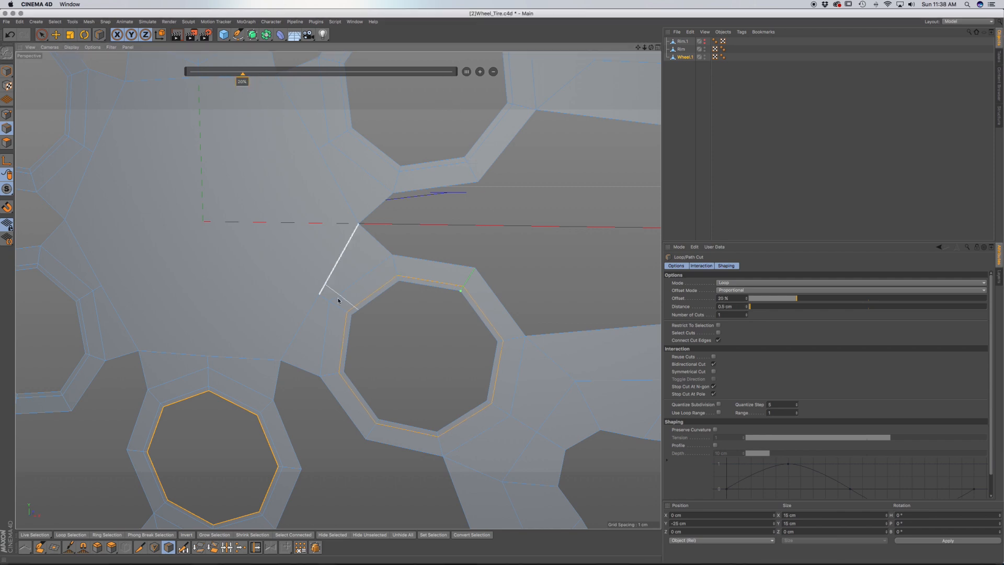
scroll(334, 298, down, 5)
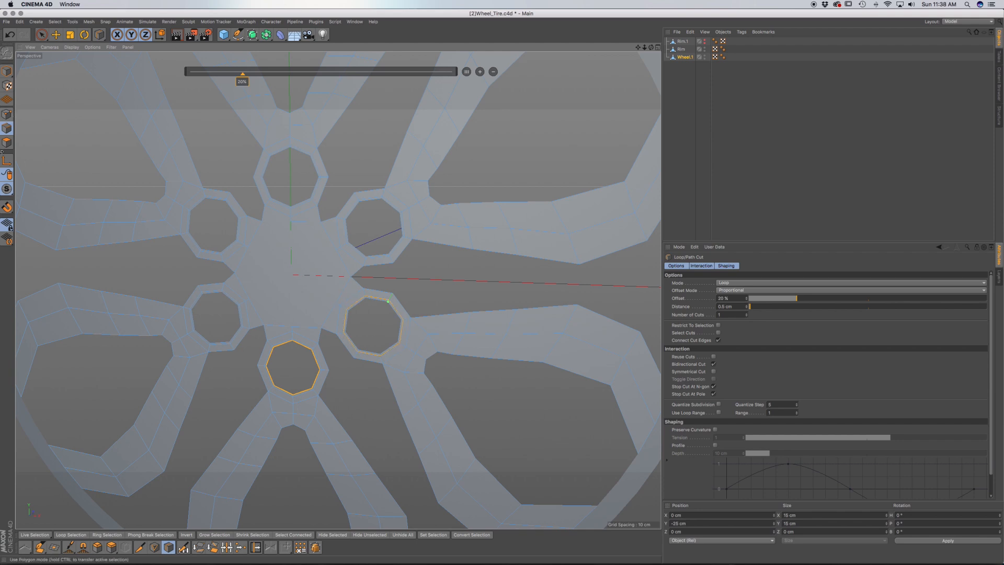
alt+middle_drag(296, 274, 440, 316)
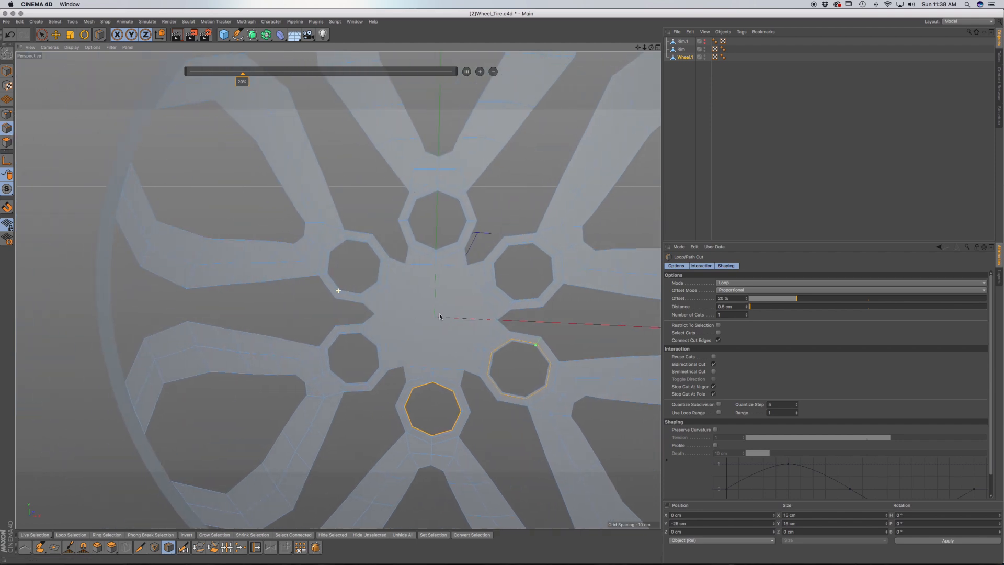
alt+middle_drag(464, 283, 399, 284)
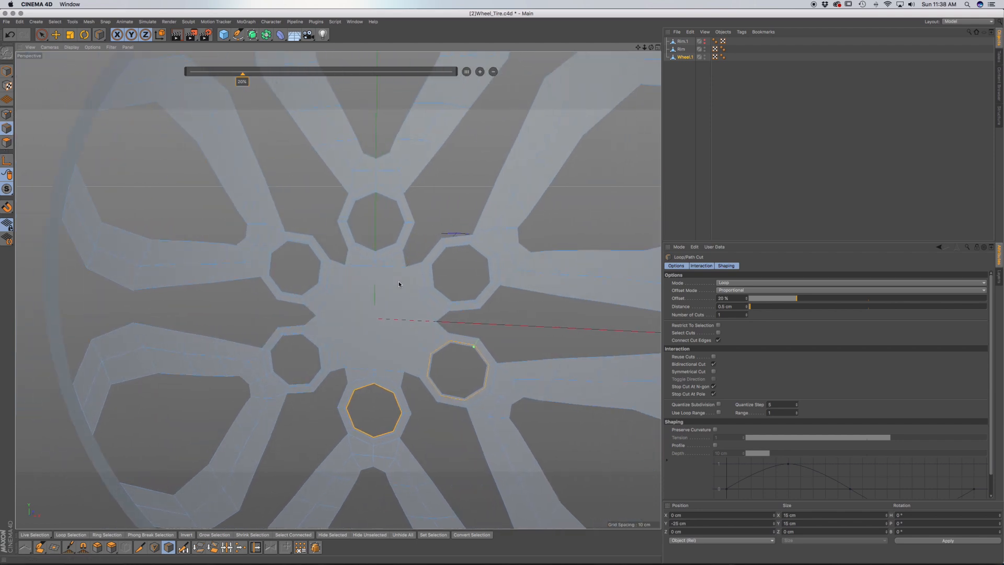
scroll(379, 343, up, 3)
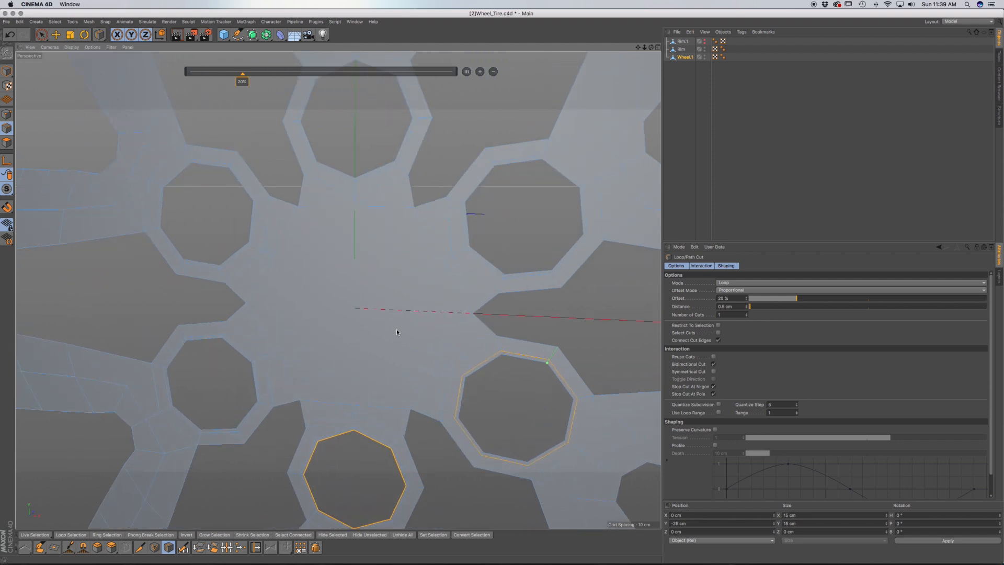
Line Cut the central hub polygon corner to corner horizontally and between its upper and lower edge midpoints, dividing it into four faces.
key(k)
key(k)
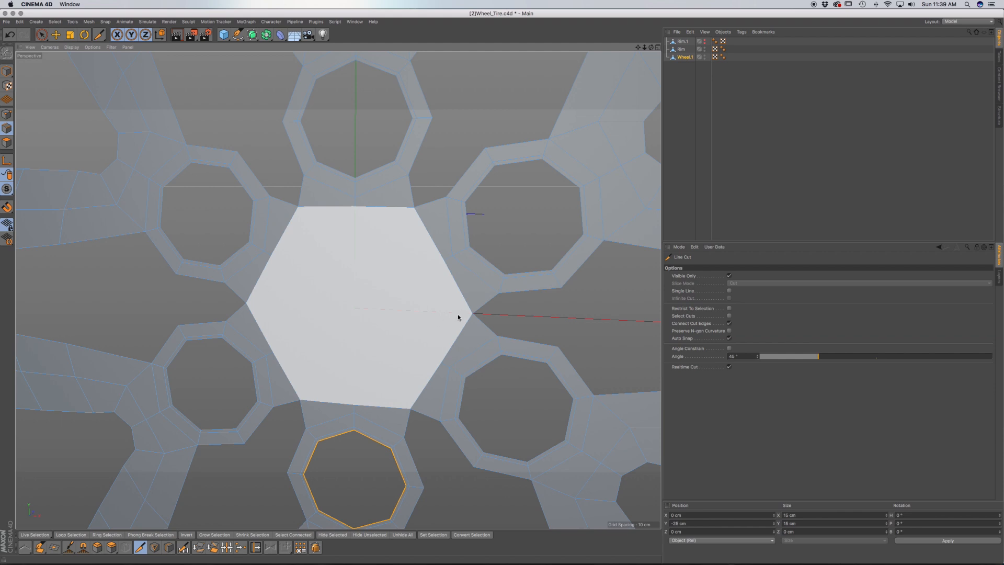
click(7, 114)
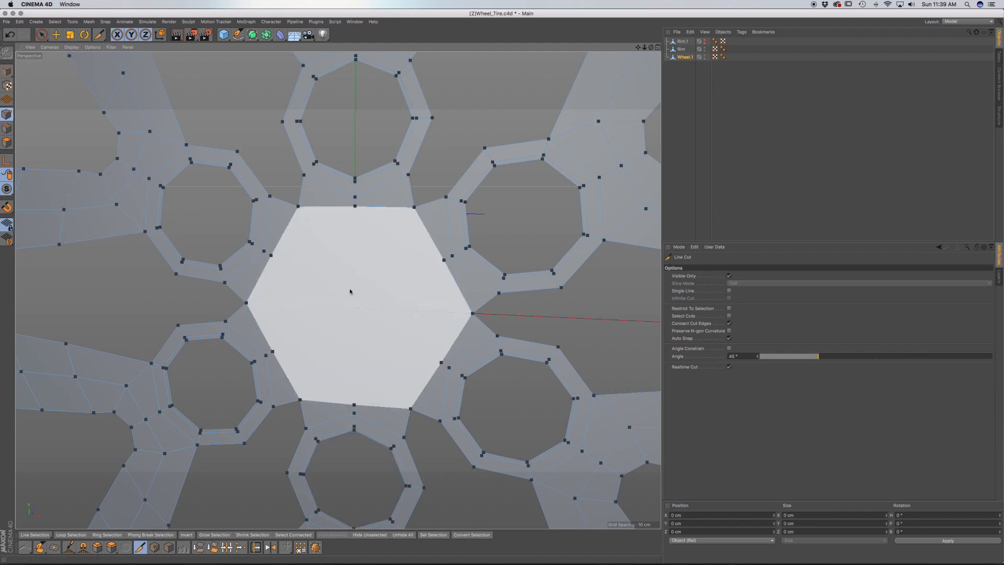
click(472, 313)
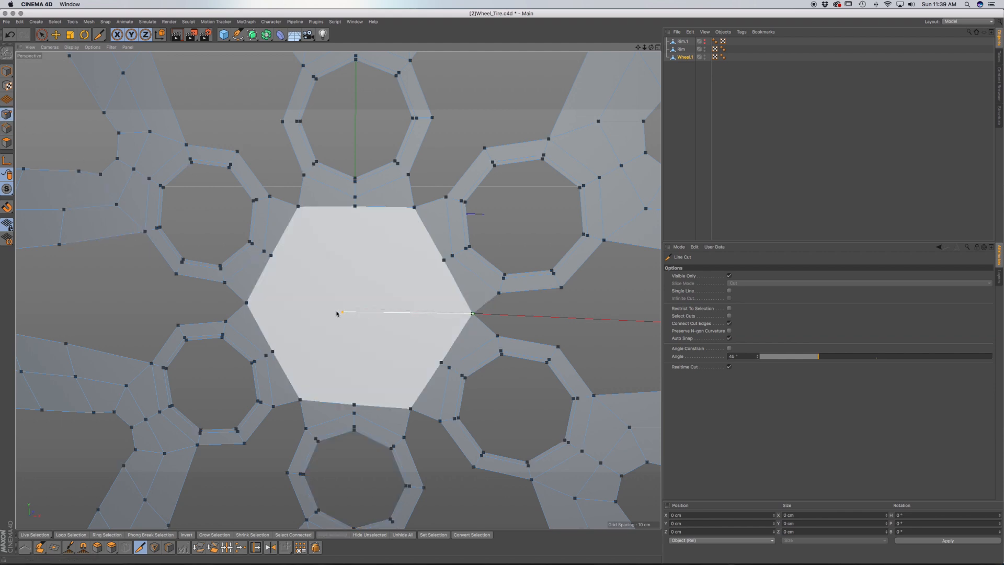
click(246, 304)
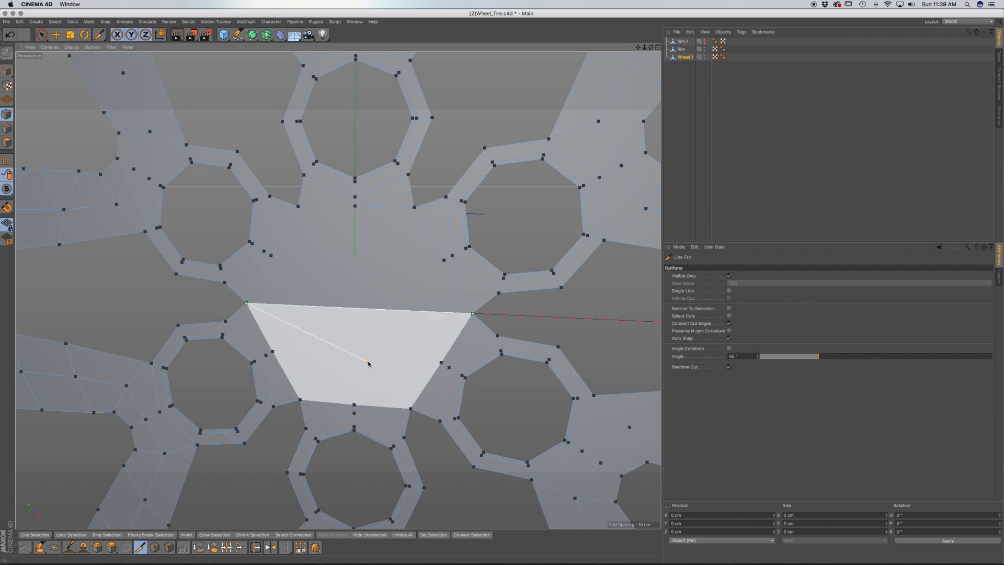
click(355, 206)
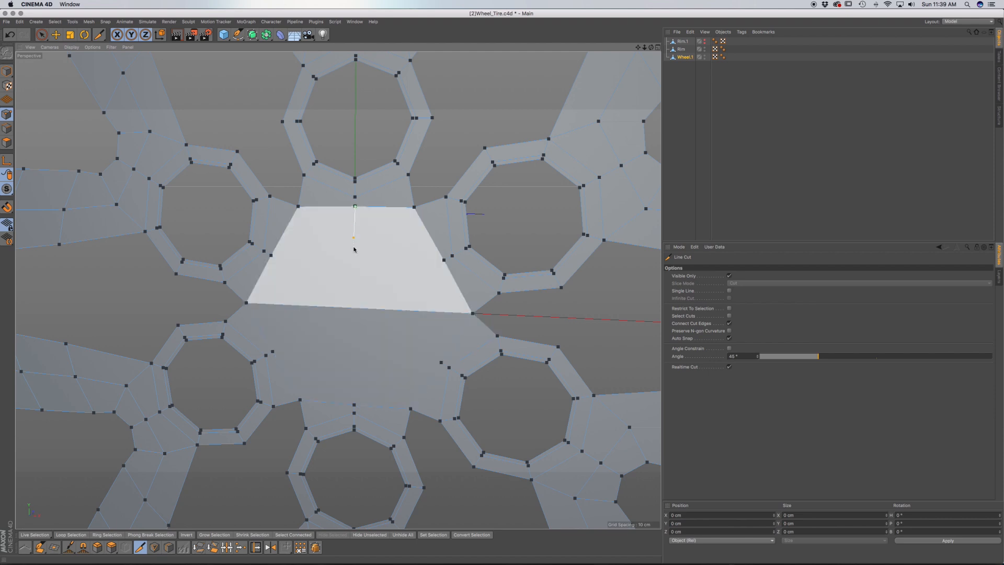
click(354, 404)
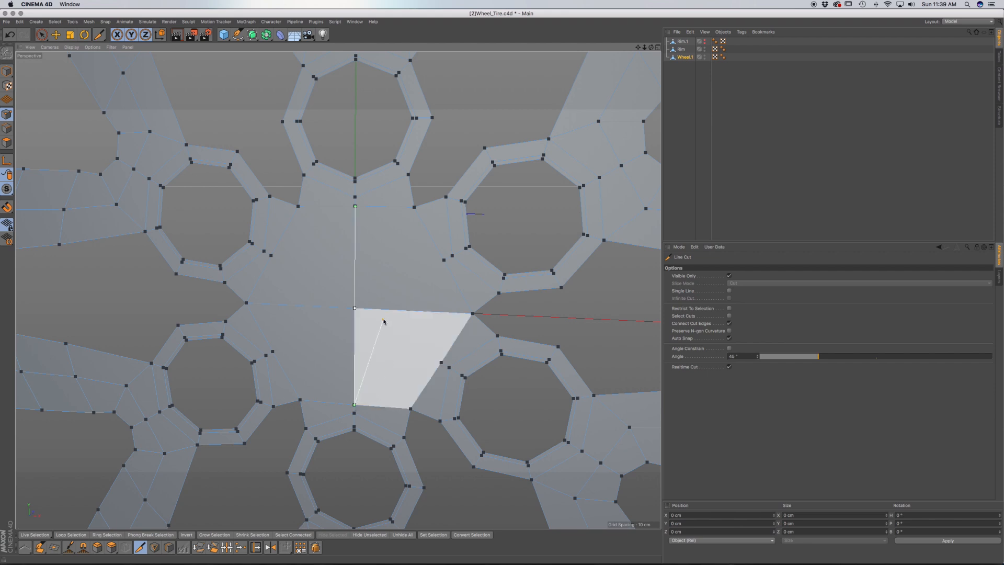
key(Escape)
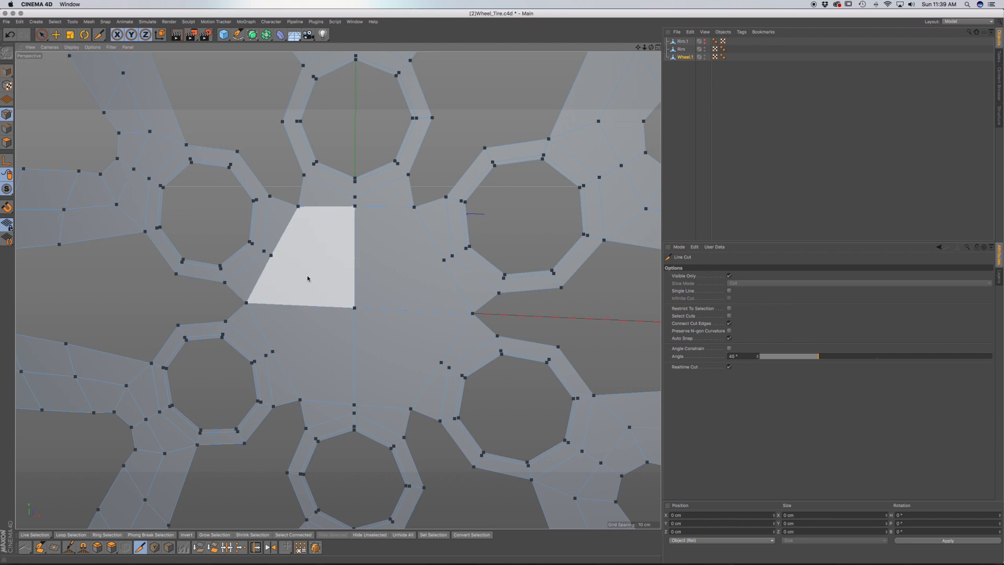
Cut two straight edges with Line Cut across the hub, one through its upper half and one through its lower half.
click(271, 255)
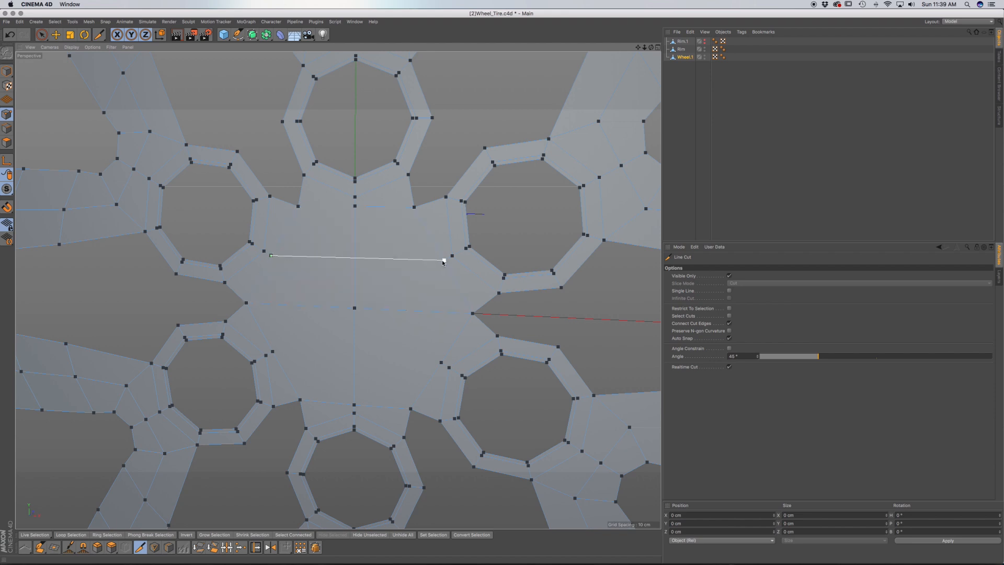
click(444, 260)
key(Escape)
click(441, 362)
click(273, 352)
key(Escape)
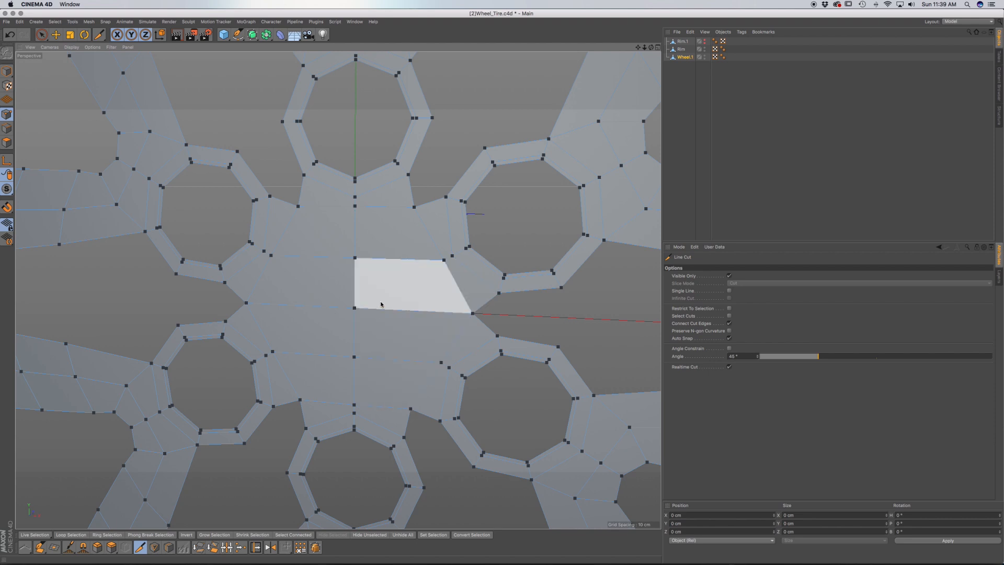
Switch to polygon mode and select all polygons of the Wheel.1 and Rim objects.
scroll(394, 294, down, 2)
scroll(395, 294, down, 6)
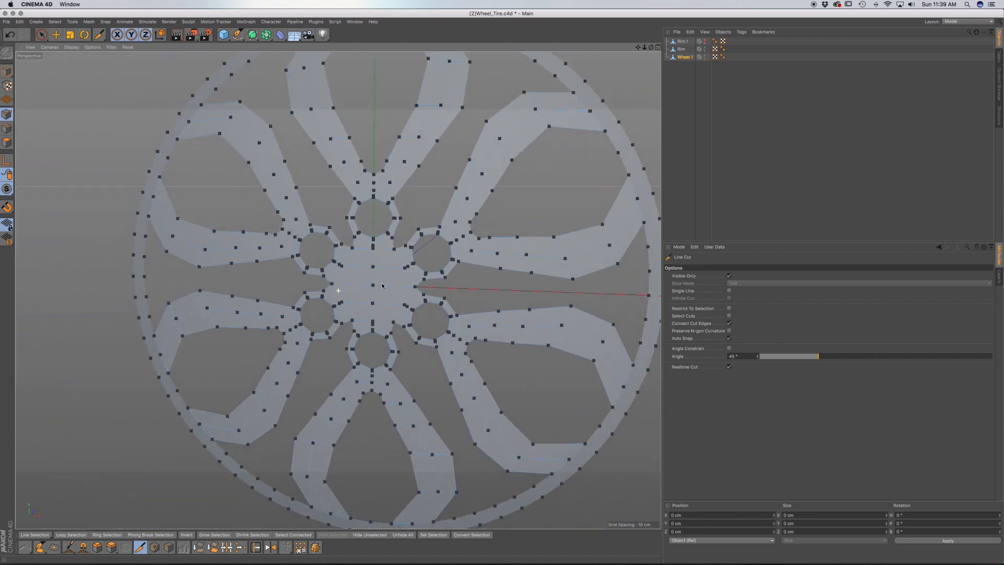
alt+drag(371, 262, 314, 269)
alt+middle_drag(339, 290, 334, 437)
alt+drag(349, 407, 380, 285)
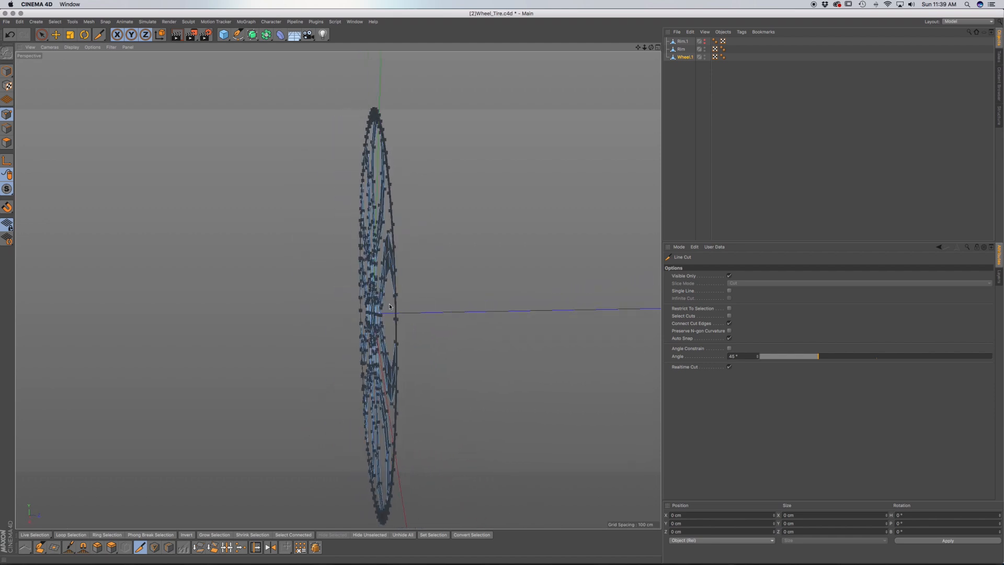
alt+drag(375, 349, 333, 328)
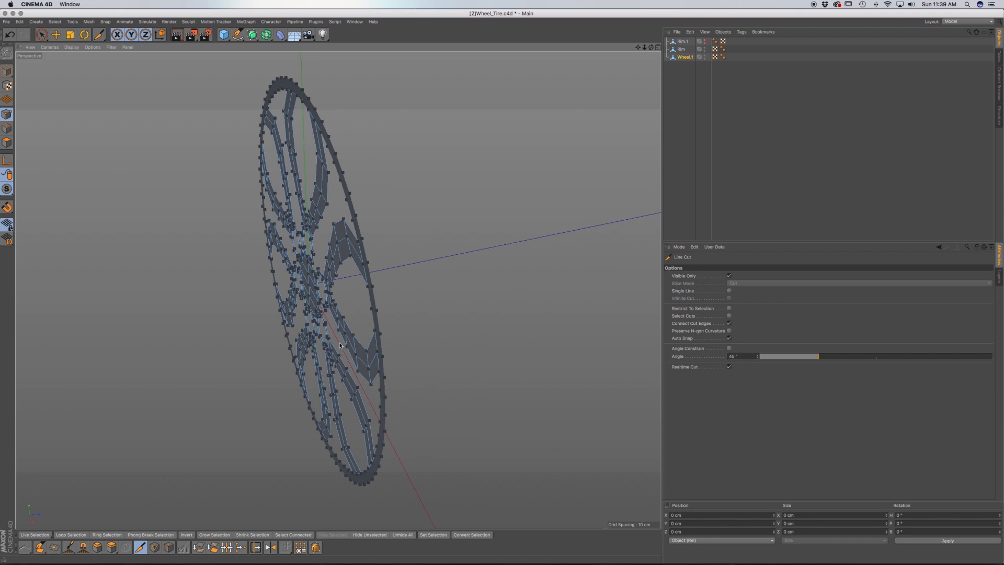
key(Return)
key(Return)
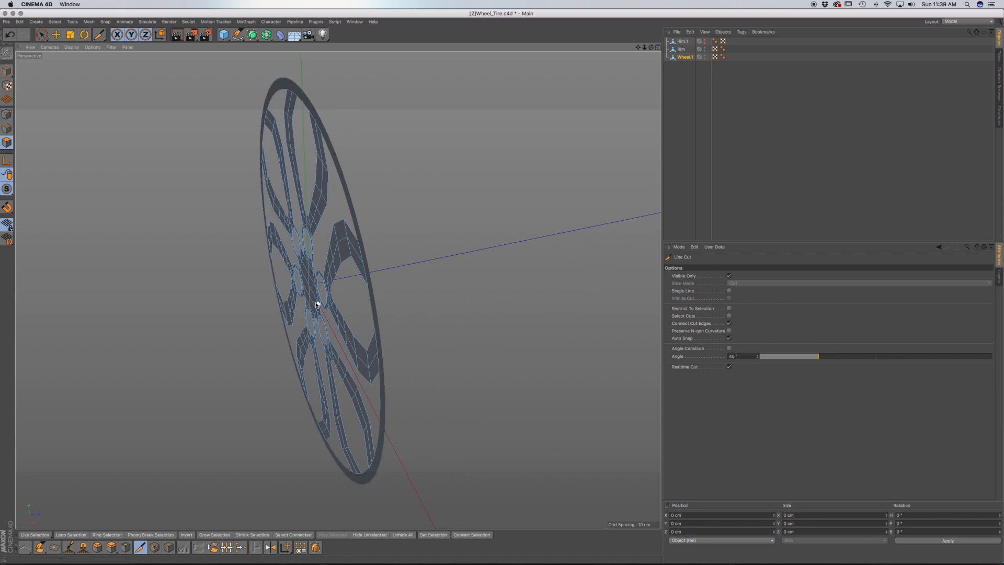
key(d)
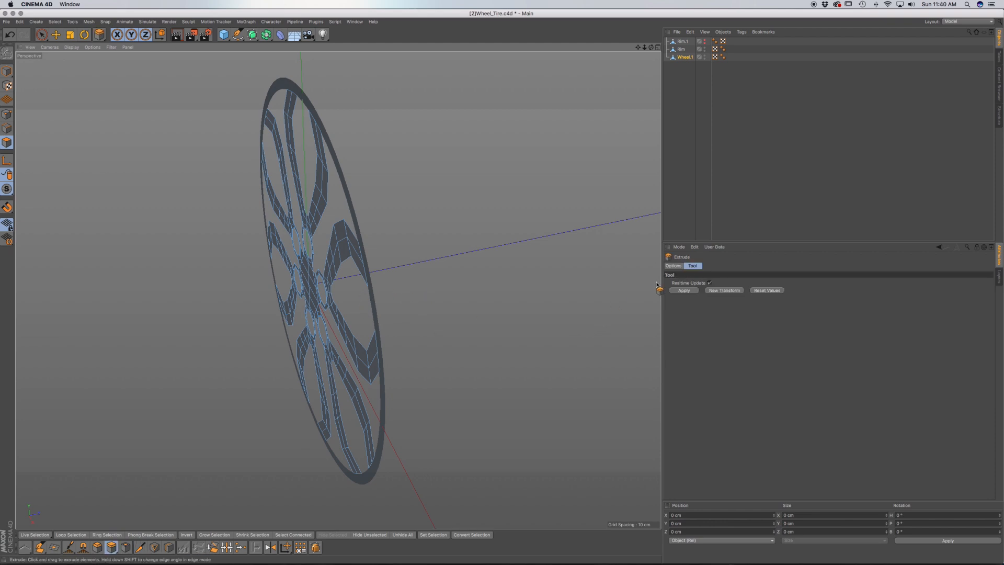
key(ctrl+a)
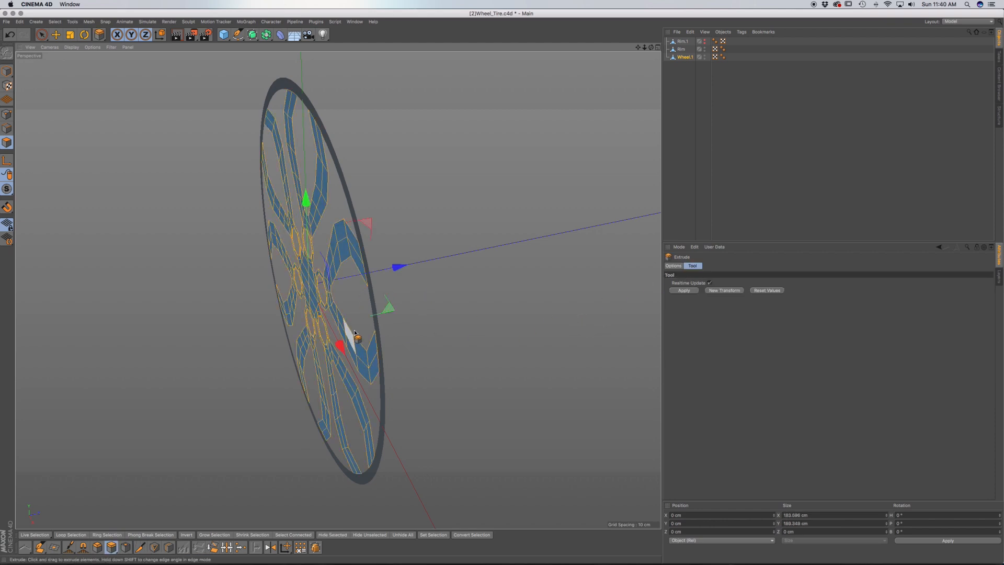
alt+drag(342, 361, 416, 332)
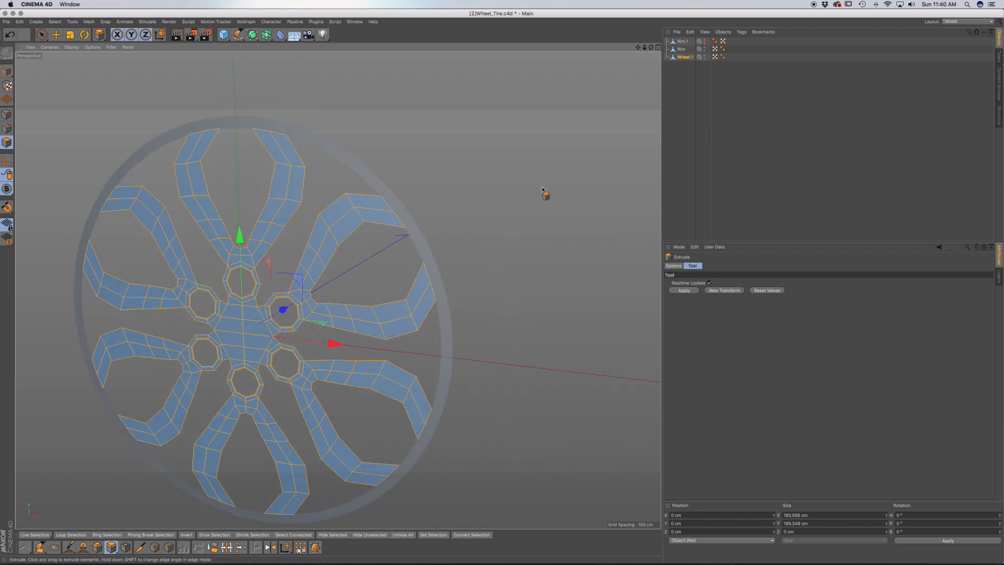
alt+drag(434, 266, 484, 245)
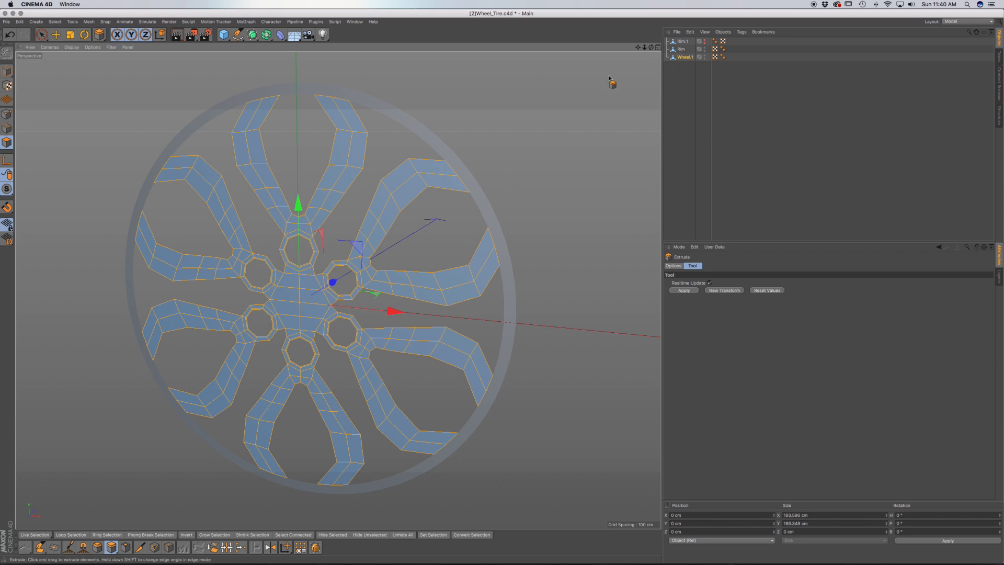
click(681, 48)
key(super+a)
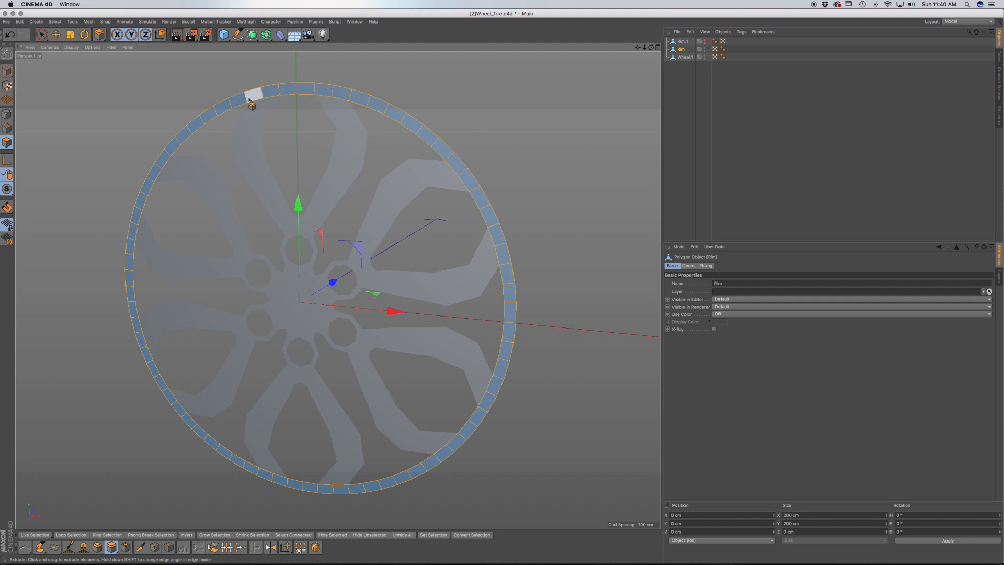
Merge Wheel.1 and Rim into one object with Connect Objects + Delete, and align the normals of its selected polygons.
click(685, 57)
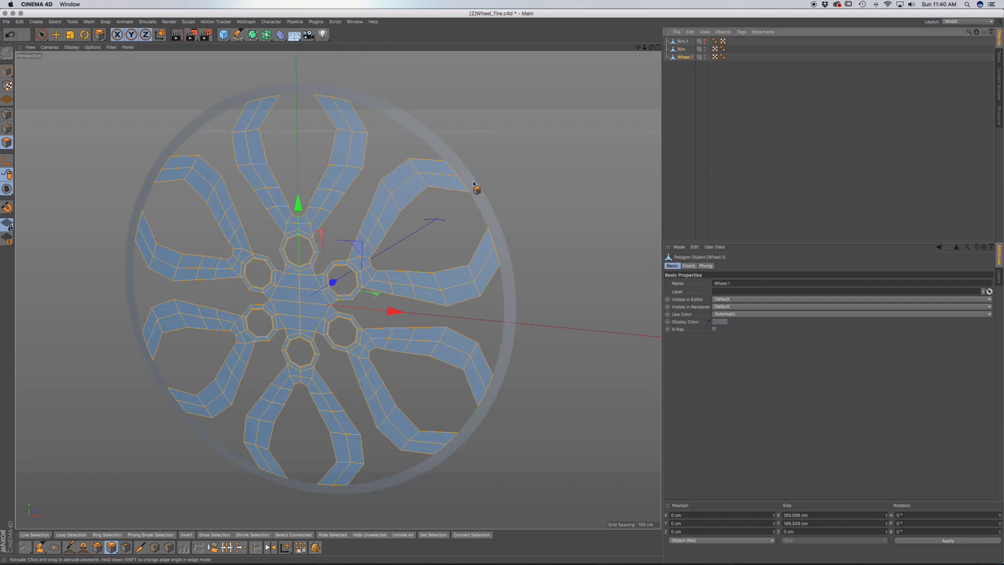
shift+click(680, 49)
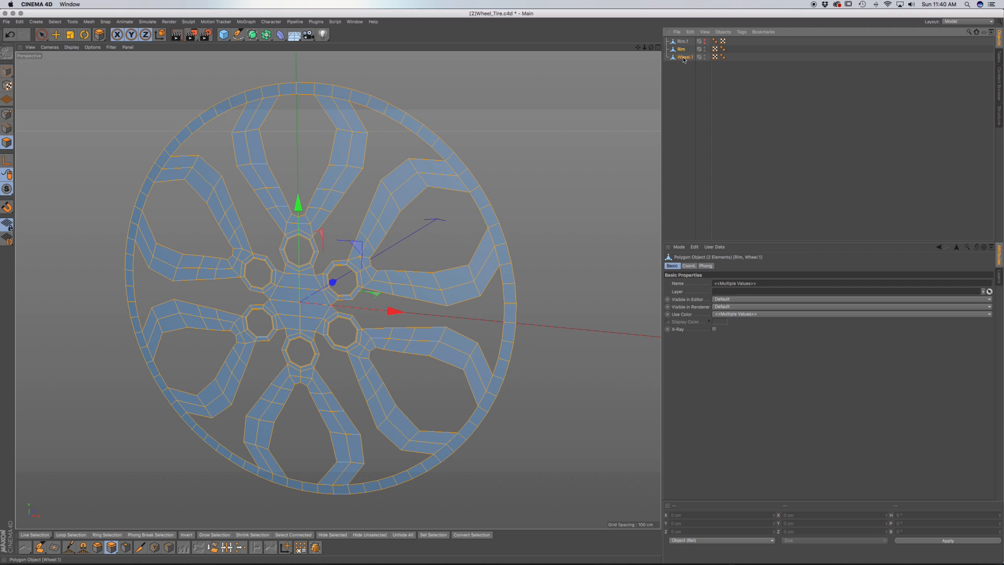
right_click(684, 59)
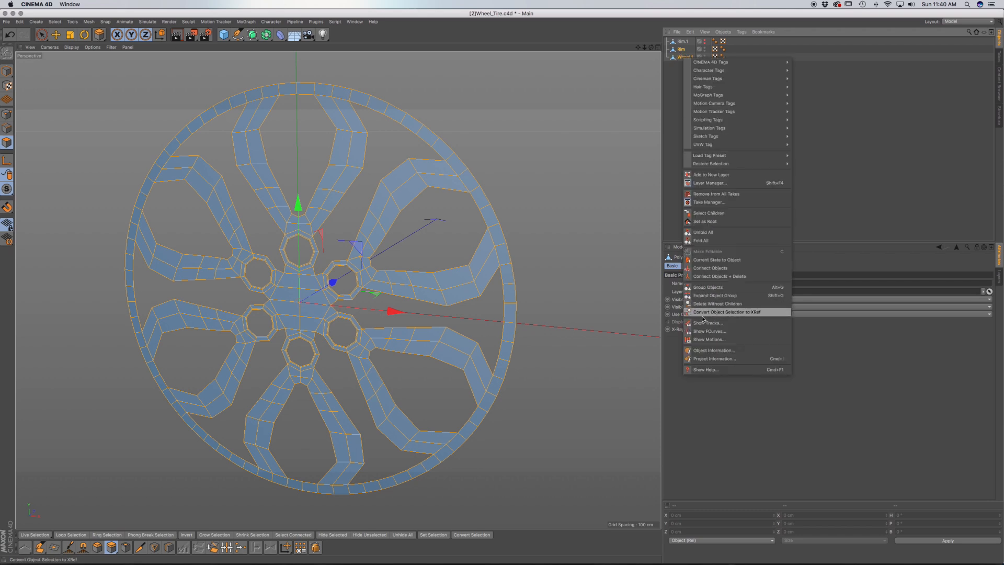
click(712, 277)
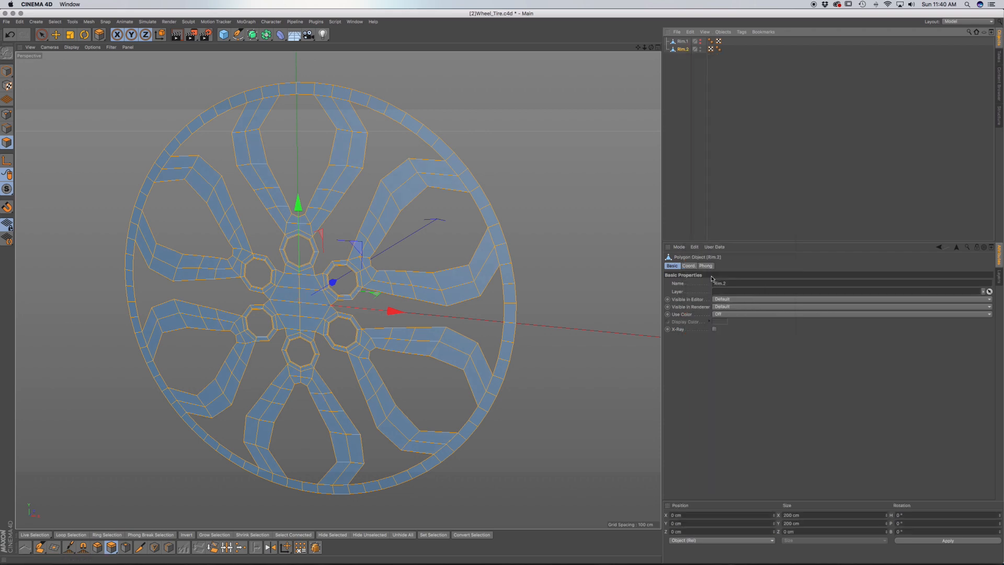
right_click(418, 288)
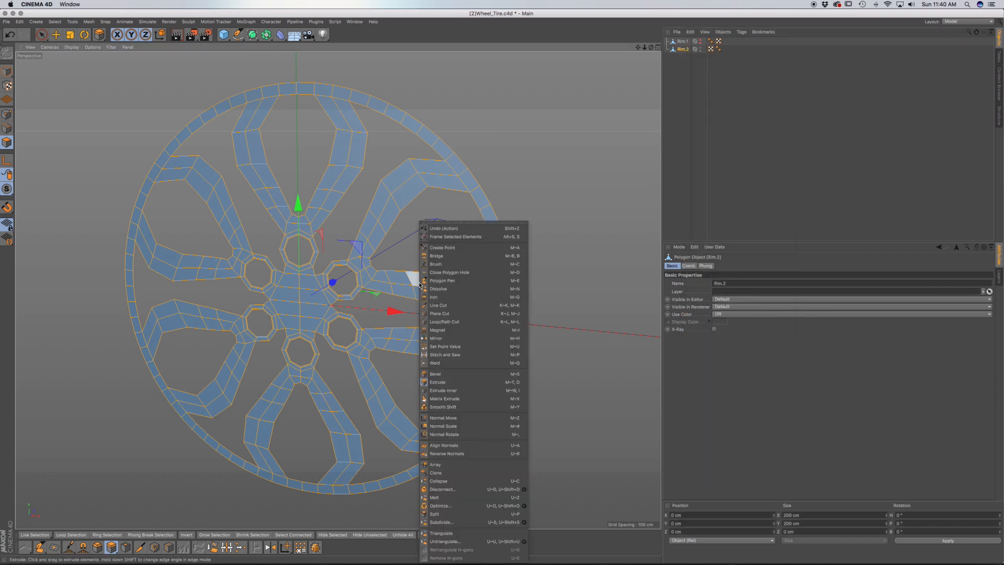
click(454, 447)
Reselect all polygons of the merged wheel and extrude them with Create Caps enabled to an offset of about 17.87 cm.
key(d)
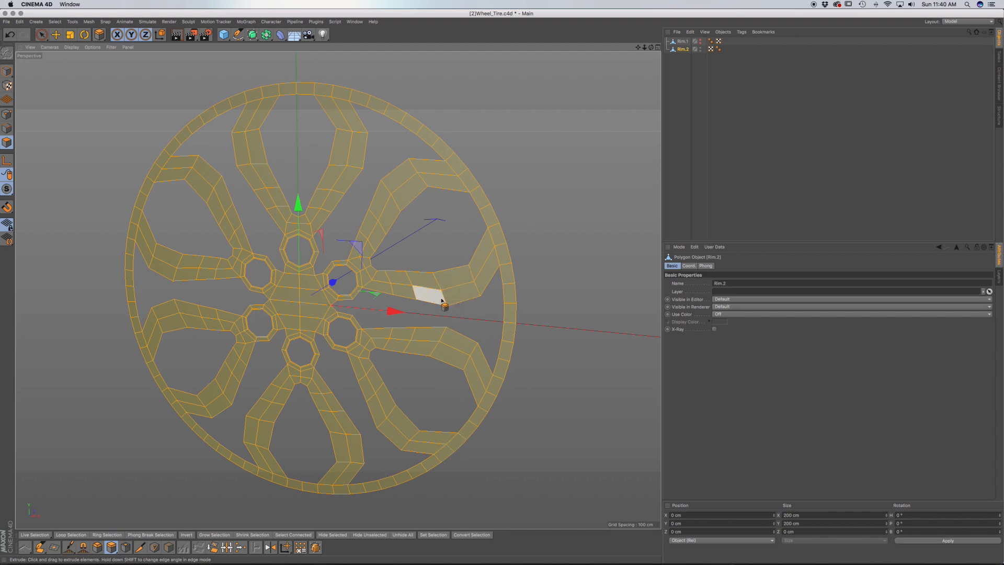
alt+middle_drag(442, 301, 487, 309)
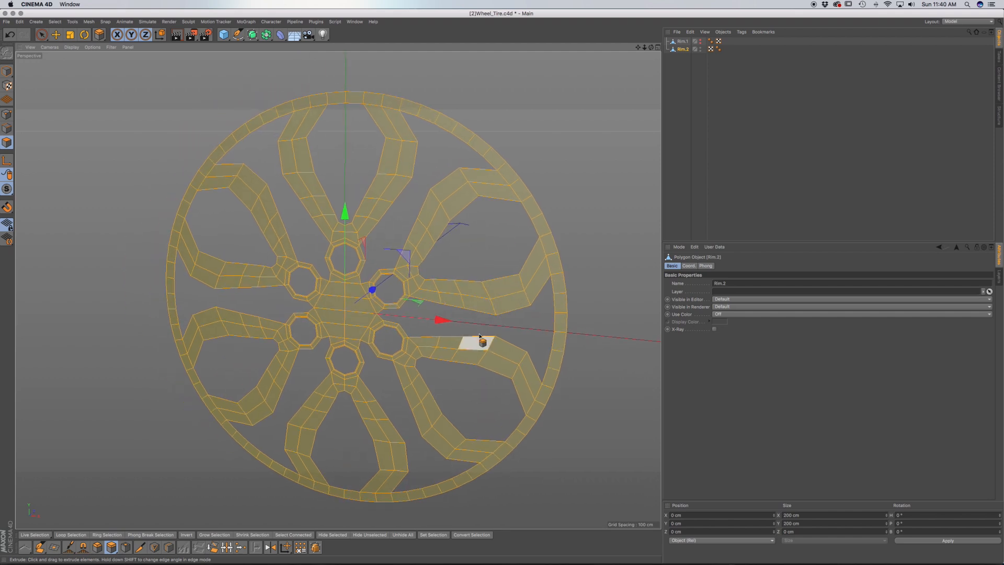
alt+middle_drag(476, 296, 463, 285)
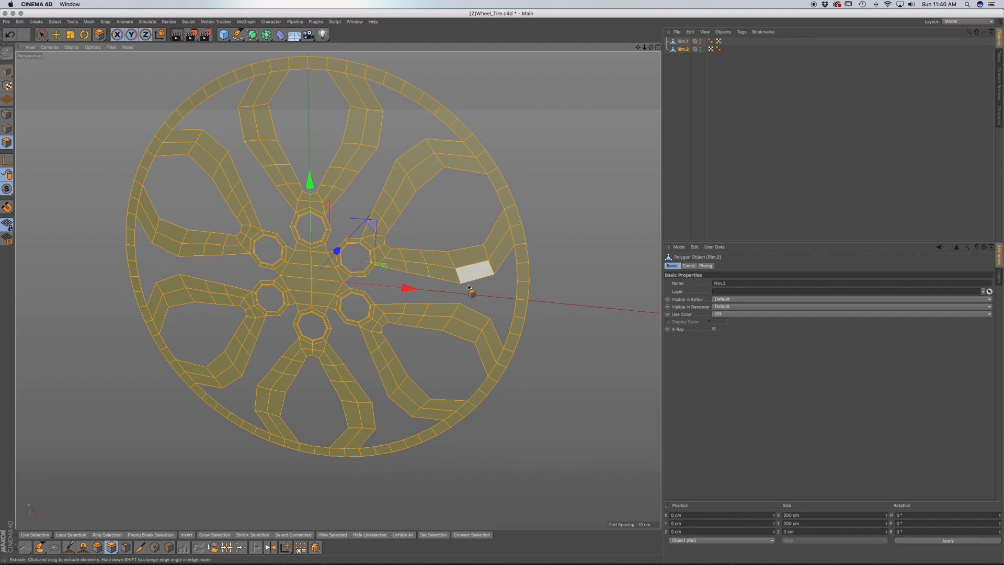
alt+drag(464, 278, 448, 277)
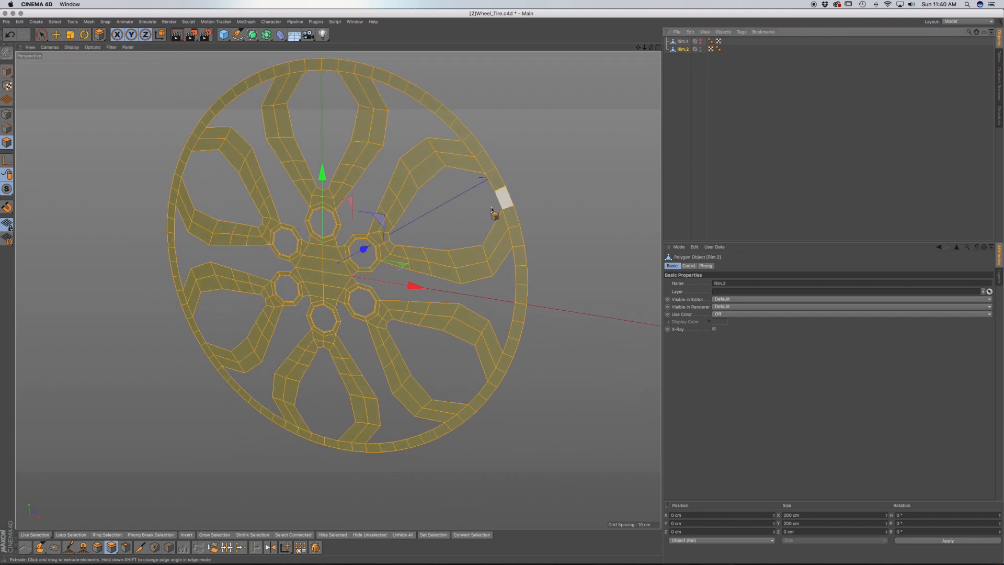
alt+middle_drag(474, 264, 450, 282)
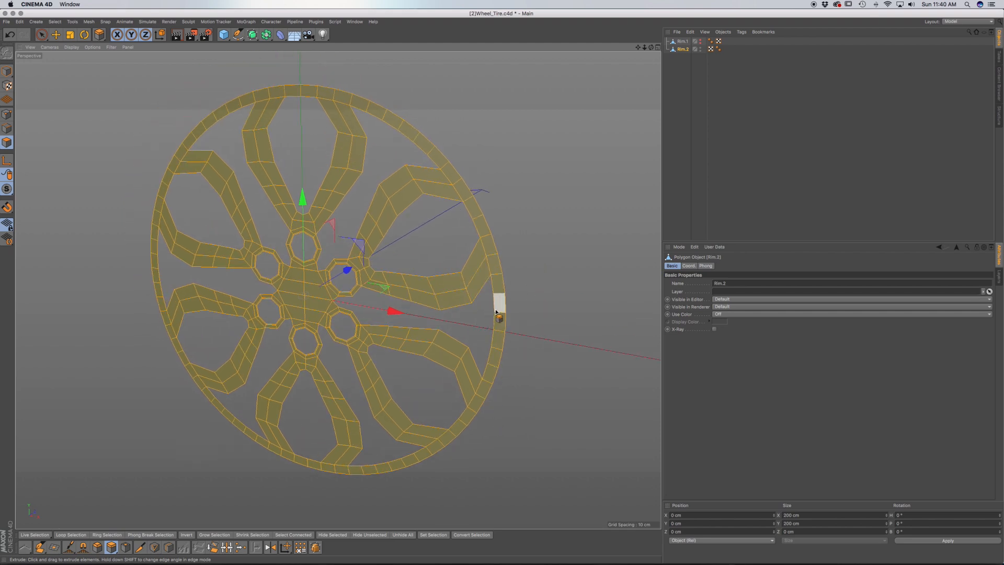
alt+drag(423, 307, 425, 305)
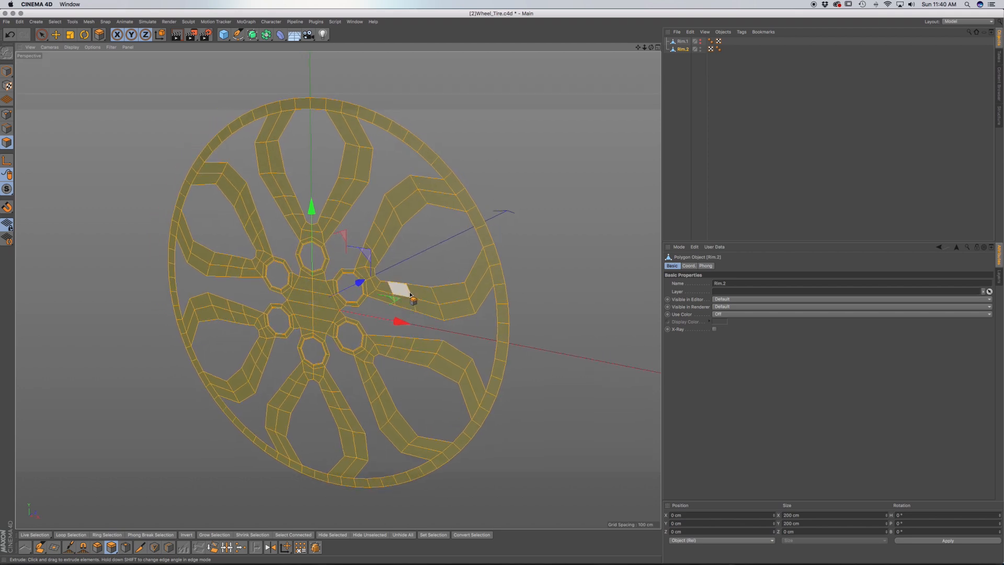
click(543, 250)
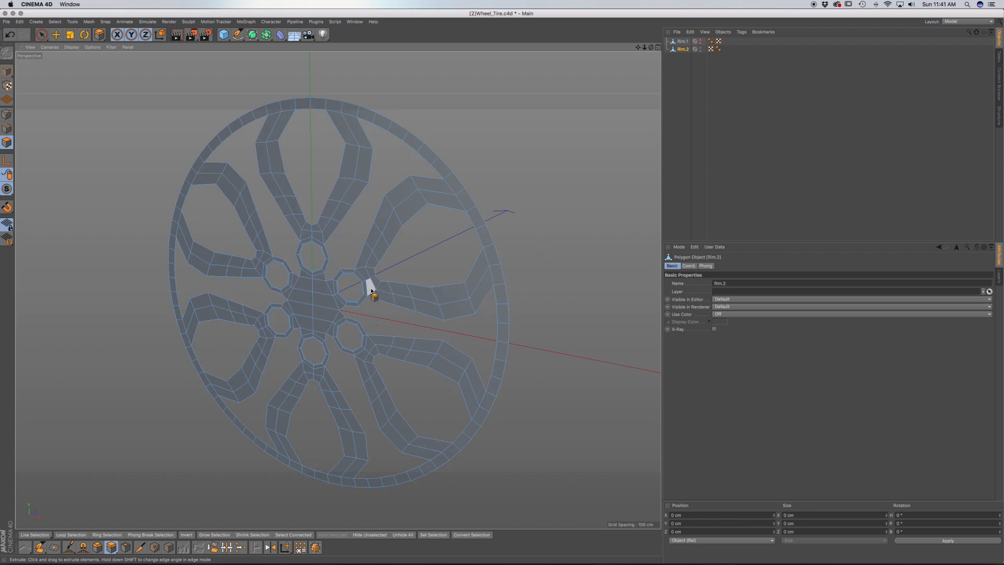
key(super+a)
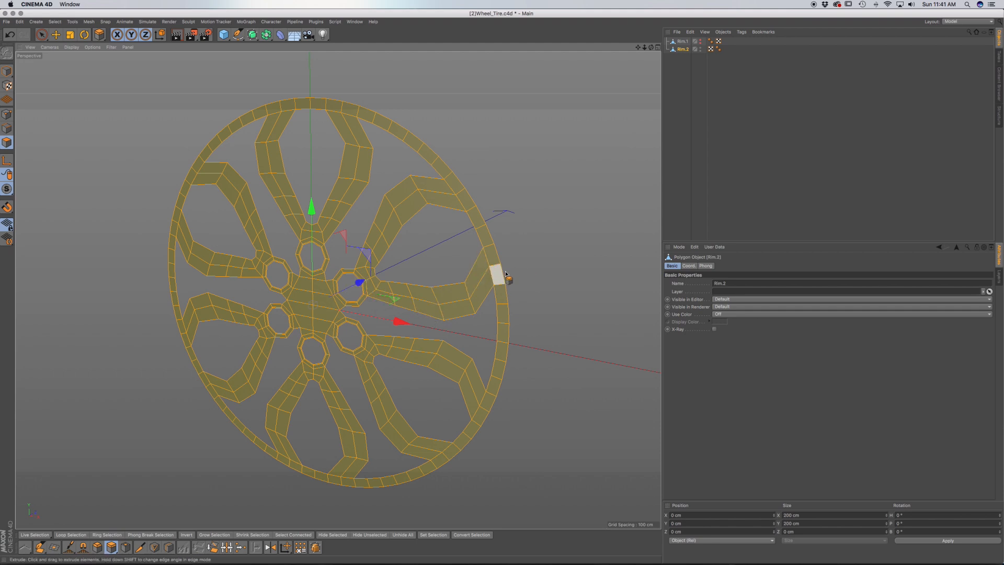
key(d)
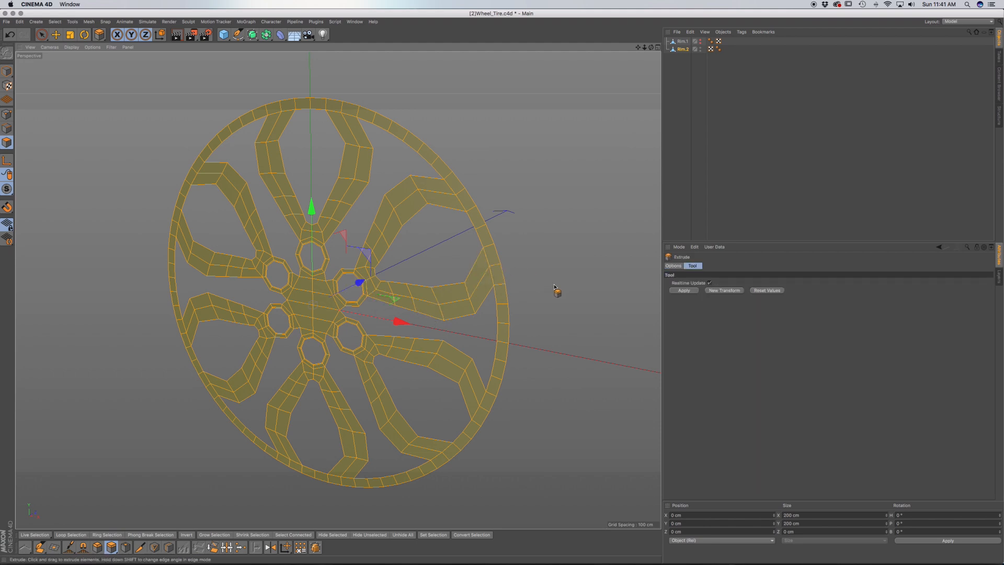
click(674, 265)
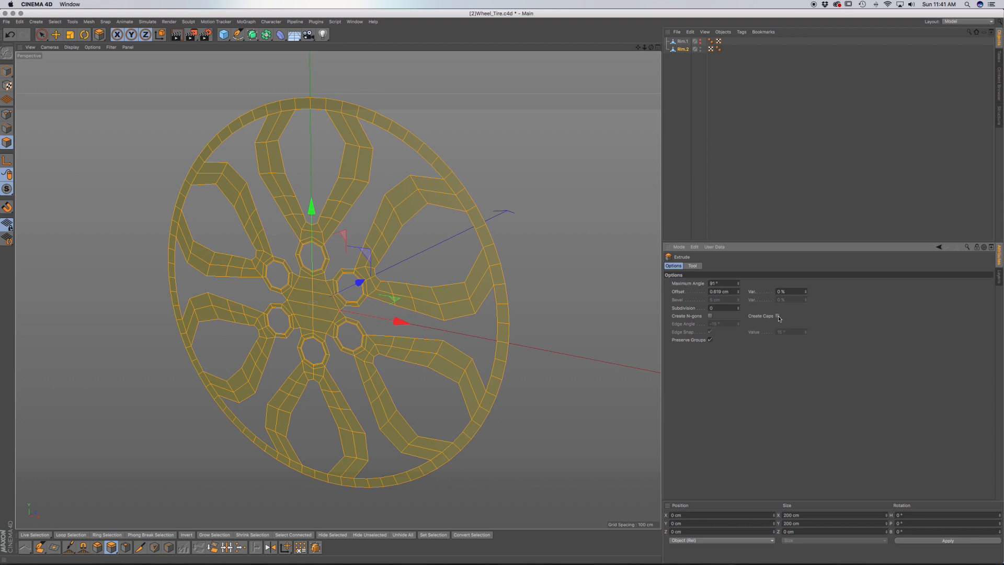
drag(553, 280, 634, 280)
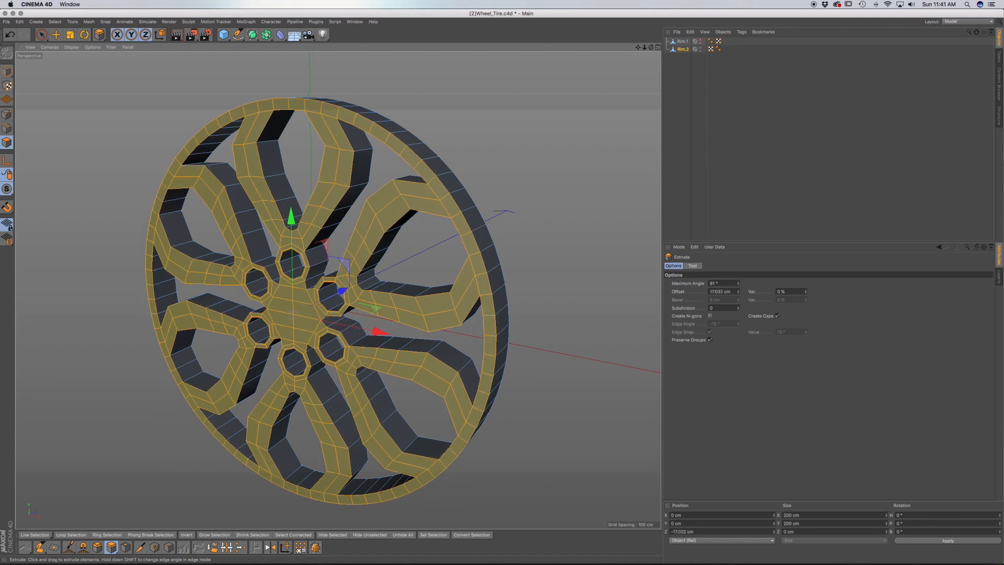
drag(633, 279, 638, 279)
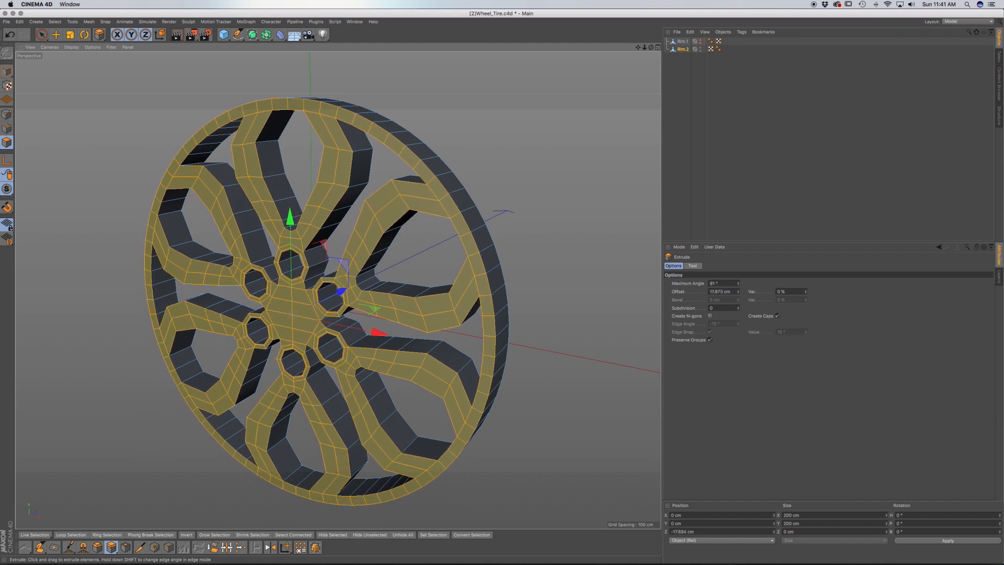
Move the selected front faces along the Z axis to about -14.9 cm to make the wheel thinner.
mouse_move(448, 332)
alt+mouse_down()
mouse_move(306, 319)
mouse_move(303, 343)
mouse_move(395, 333)
mouse_move(396, 341)
mouse_move(423, 315)
mouse_move(436, 325)
mouse_move(428, 330)
mouse_move(438, 325)
alt+mouse_up()
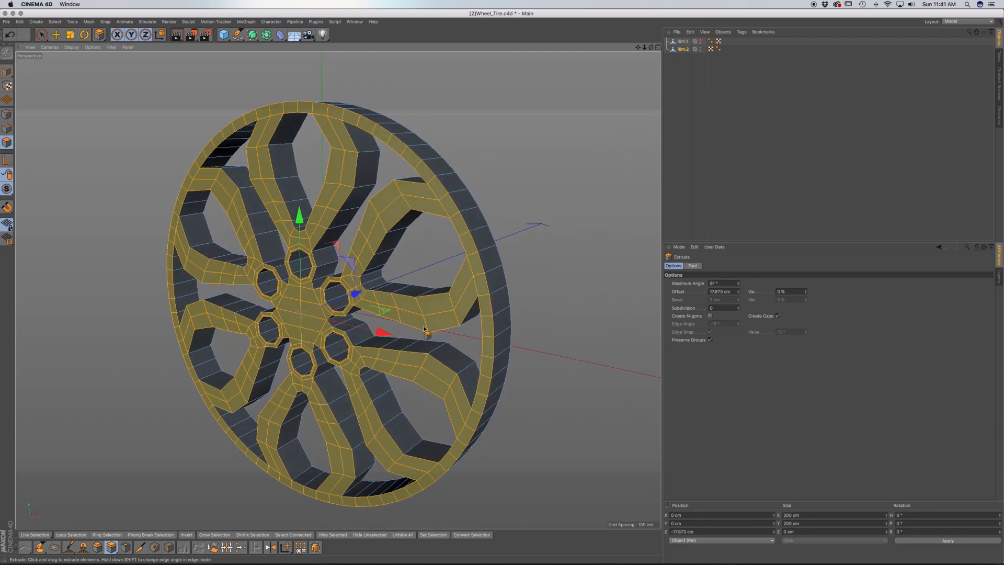
drag(354, 294, 357, 293)
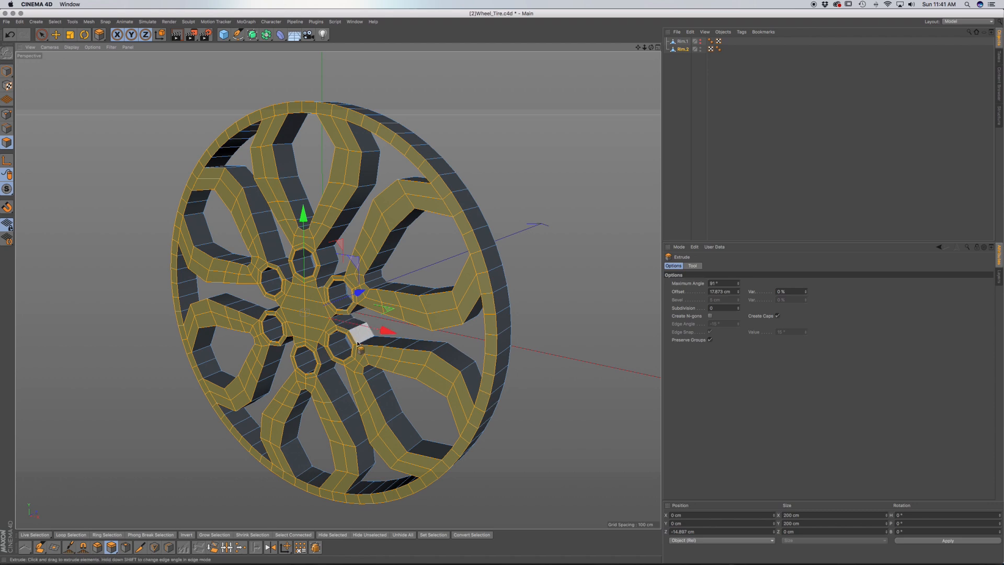
scroll(349, 347, up, 10)
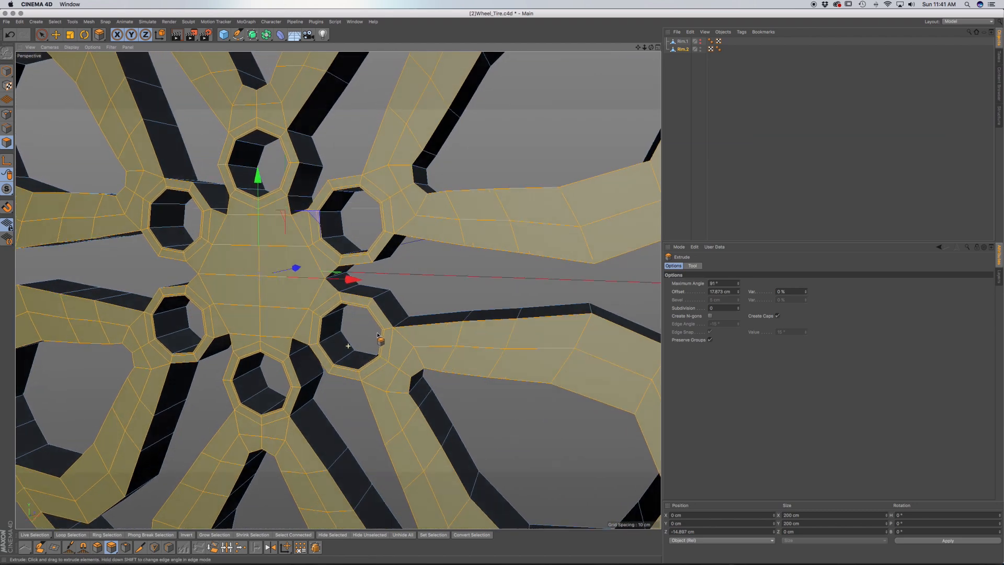
alt+drag(378, 336, 401, 346)
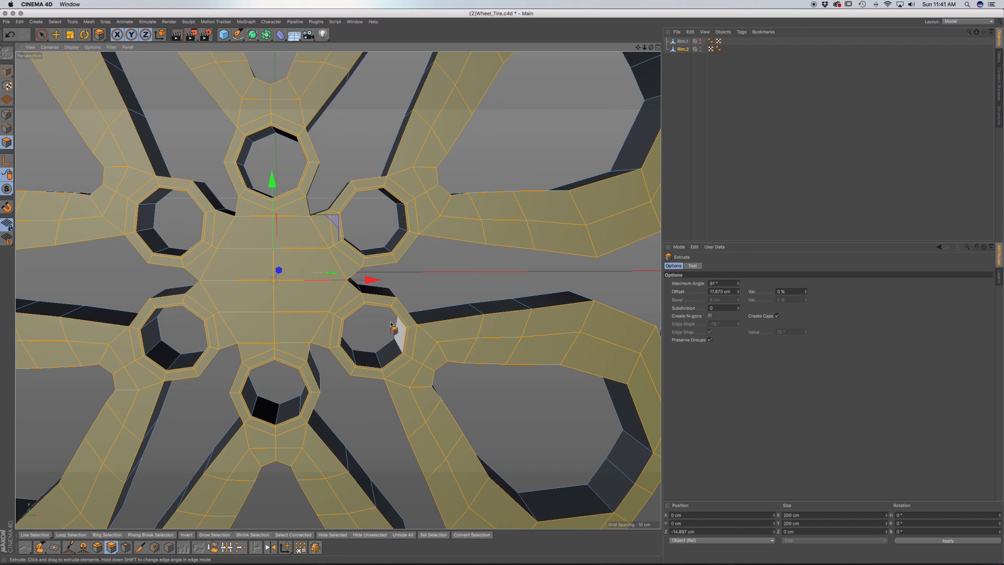
alt+drag(396, 329, 343, 337)
scroll(354, 317, down, 8)
alt+drag(363, 281, 239, 223)
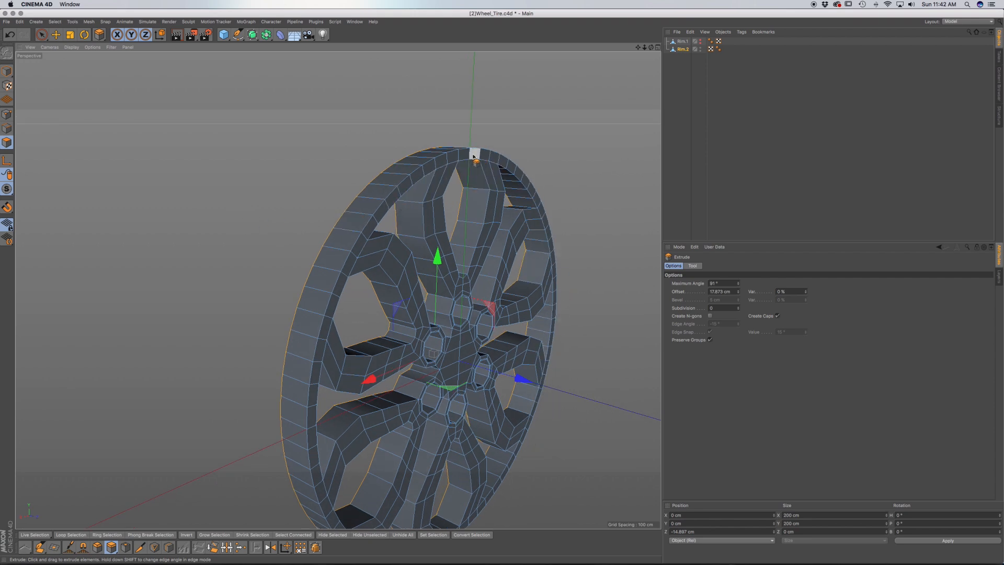
Turn off Create Caps for the Extrude tool and undo the extra extrusion of the wheel.
click(777, 316)
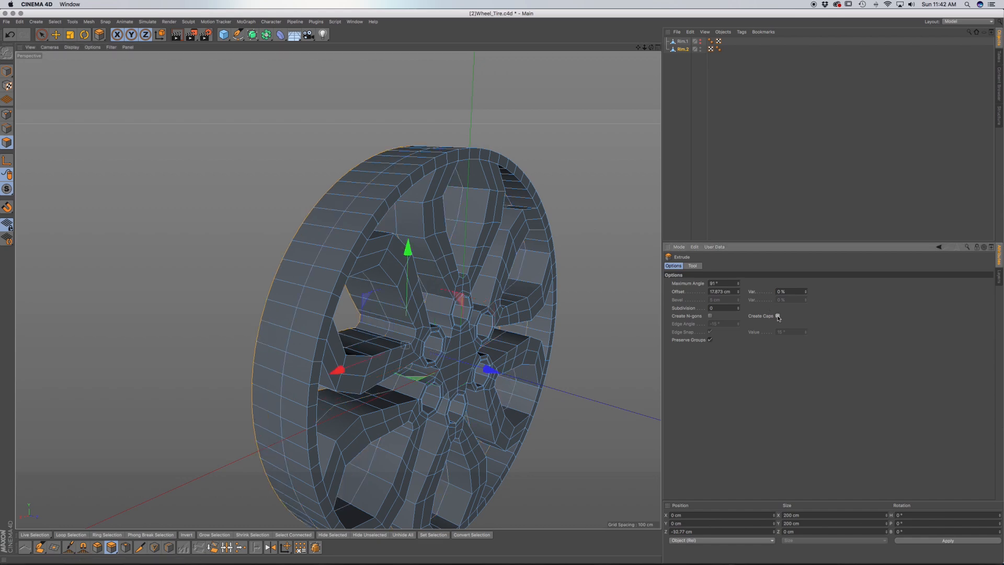
alt+drag(403, 212, 424, 233)
key(super+z)
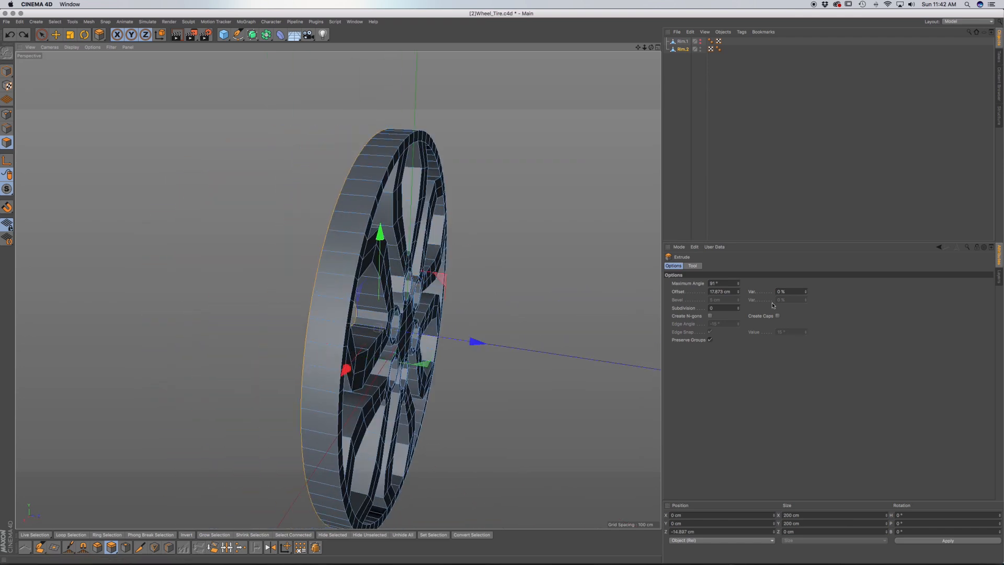
Loop-select the ring of polygons on the rim's back face and extrude it to an offset of about 87.3 cm.
key(u)
key(l)
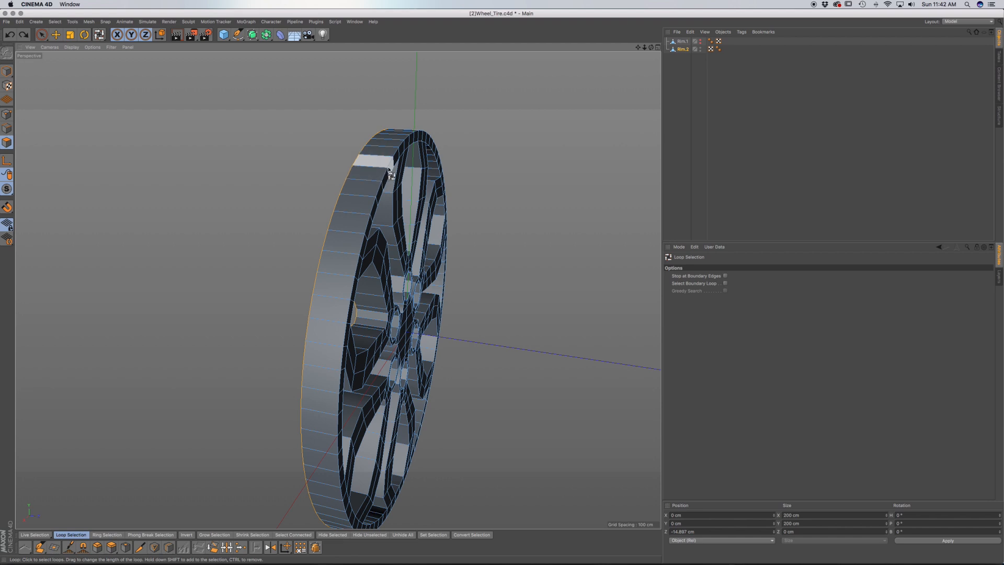
click(388, 174)
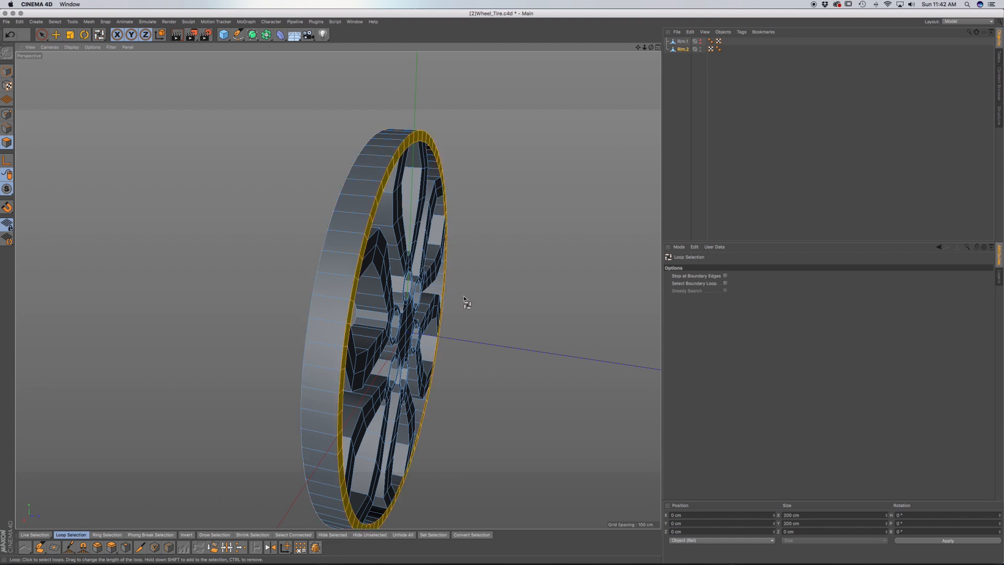
key(d)
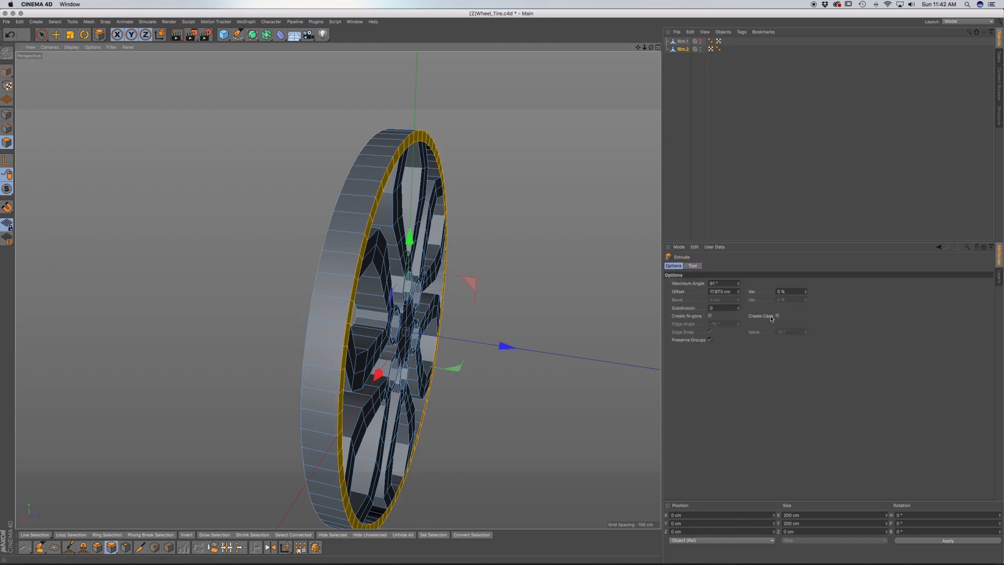
alt+drag(493, 281, 515, 266)
drag(451, 240, 556, 240)
Adjust the rim's depth by moving the extruded back ring along the Z axis to about 81.1 cm.
drag(511, 308, 486, 310)
scroll(310, 253, down, 5)
alt+drag(286, 249, 276, 319)
drag(514, 230, 503, 233)
alt+drag(381, 262, 463, 187)
alt+drag(346, 313, 475, 270)
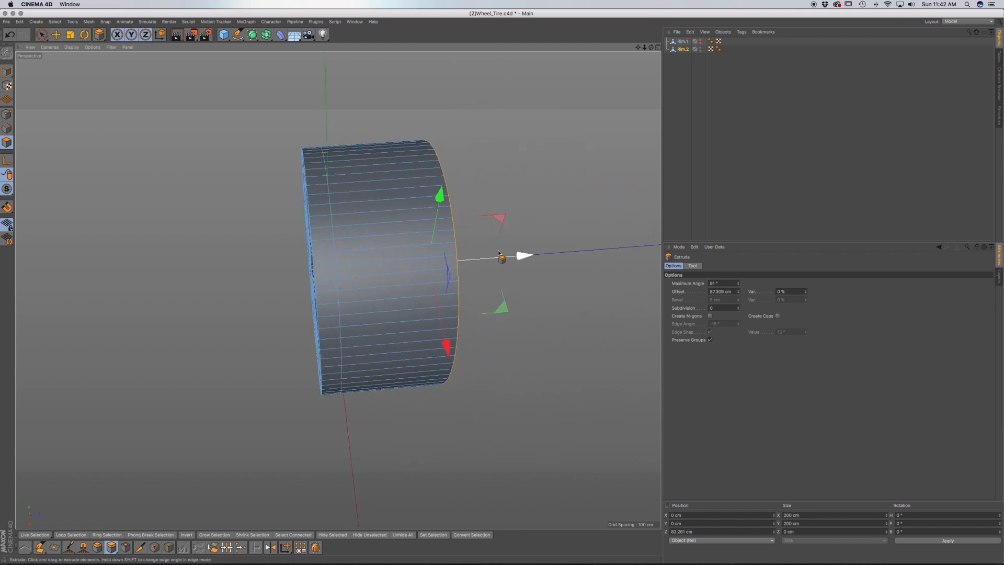
drag(516, 256, 525, 255)
Examine the deepened rim, spokes and lug holes from the side and the front.
alt+drag(390, 272, 439, 219)
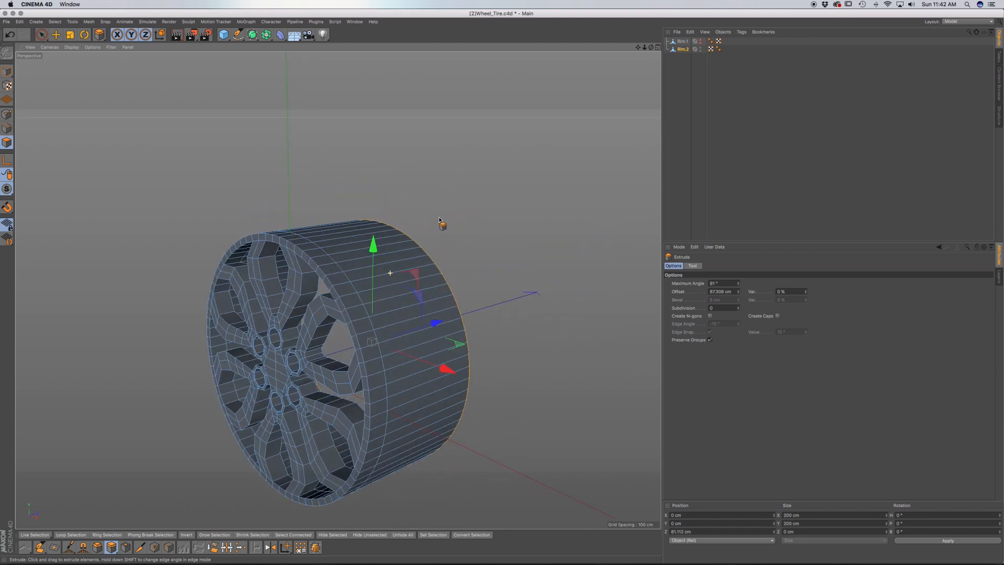
alt+drag(346, 345, 365, 306)
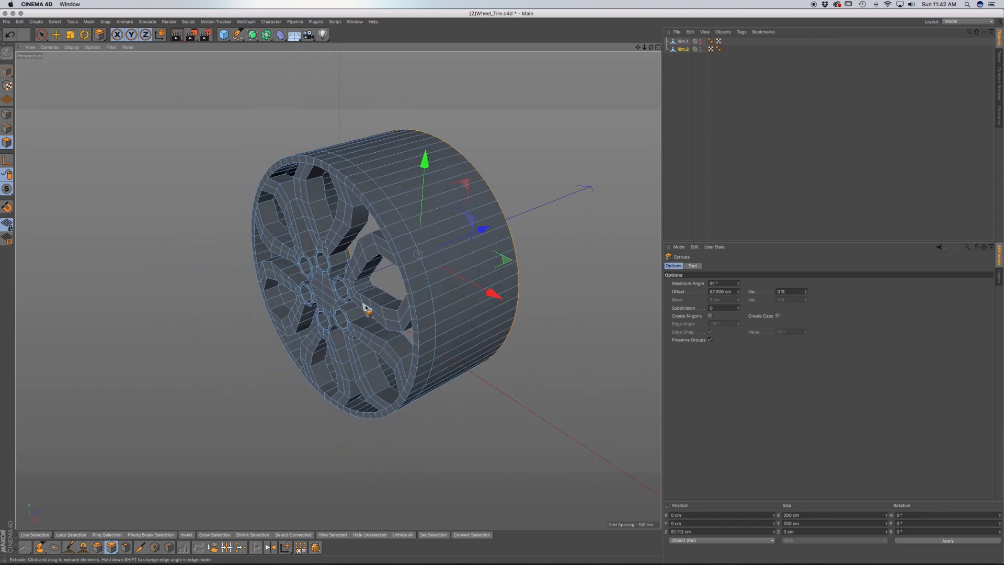
alt+middle_drag(365, 306, 397, 251)
alt+drag(410, 253, 400, 236)
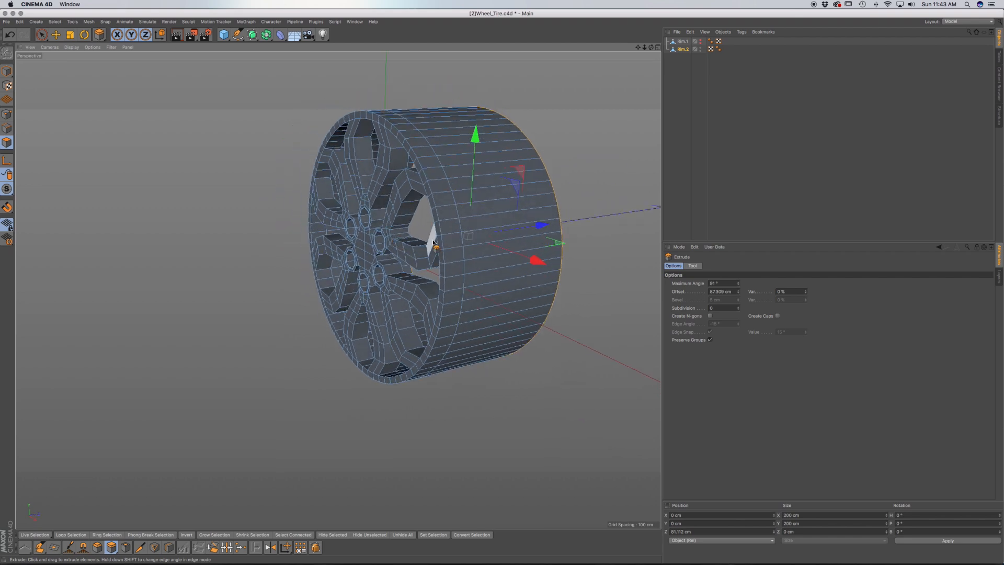
alt+drag(456, 277, 466, 213)
scroll(448, 269, up, 4)
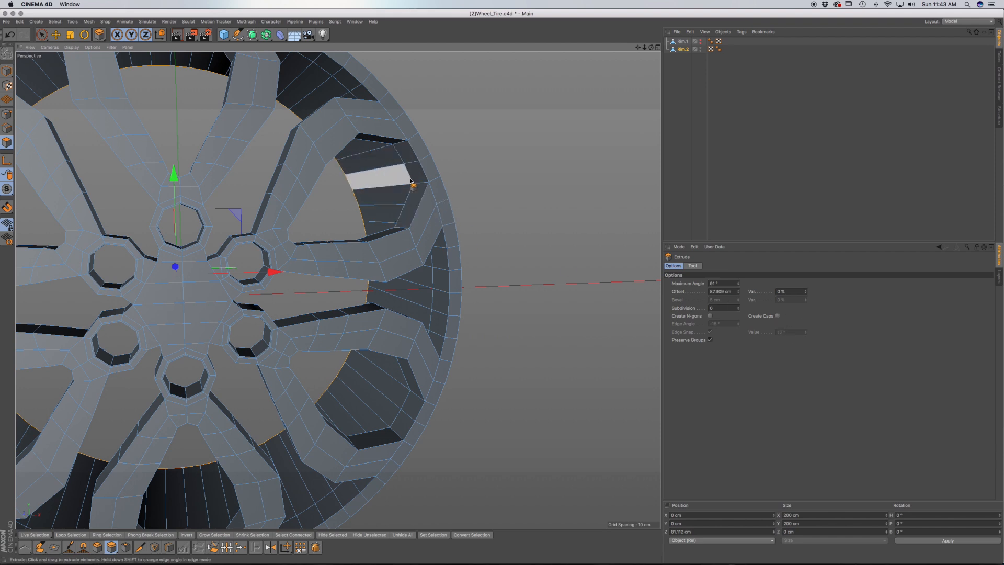
alt+middle_drag(404, 246, 427, 229)
alt+drag(443, 203, 432, 225)
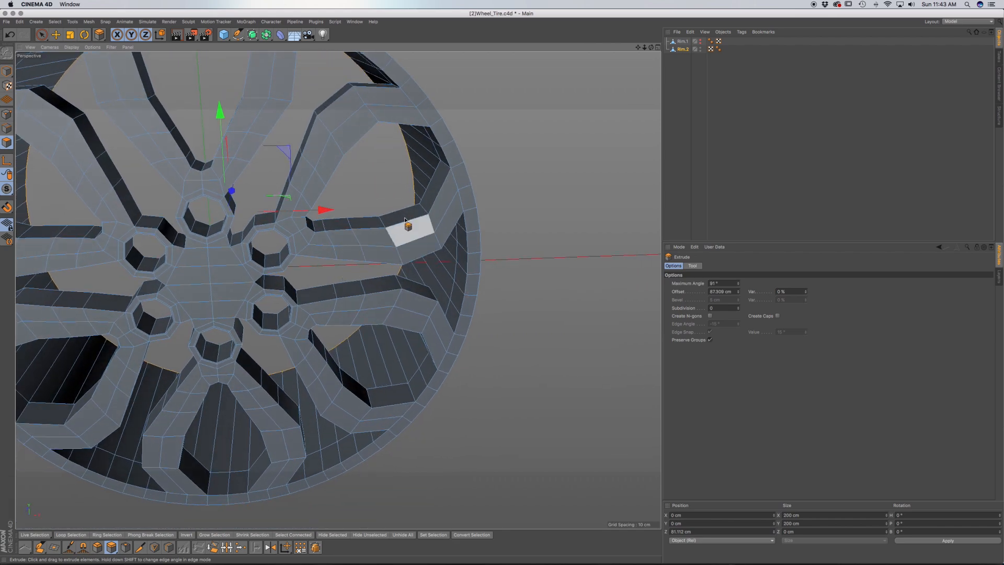
alt+middle_drag(431, 248, 433, 264)
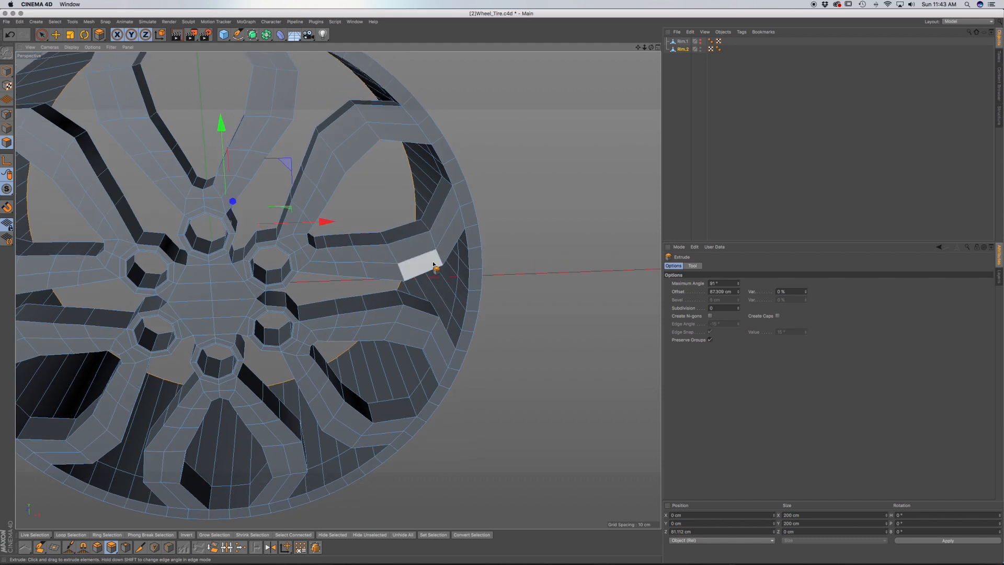
Select the inner front edge loop of the upper-right lug hole and push it inward along Z to about -14.4 cm.
key(u)
key(l)
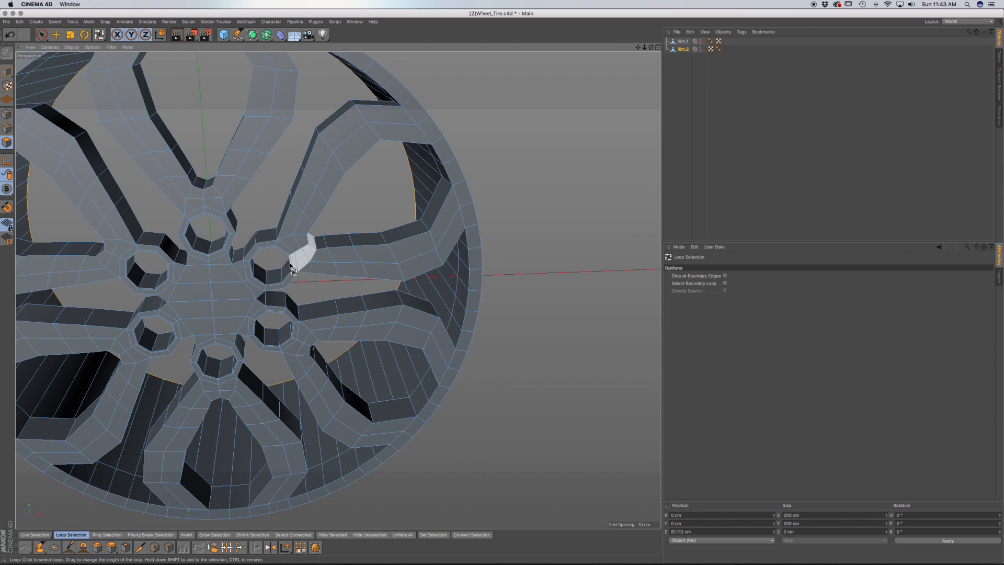
scroll(289, 263, up, 5)
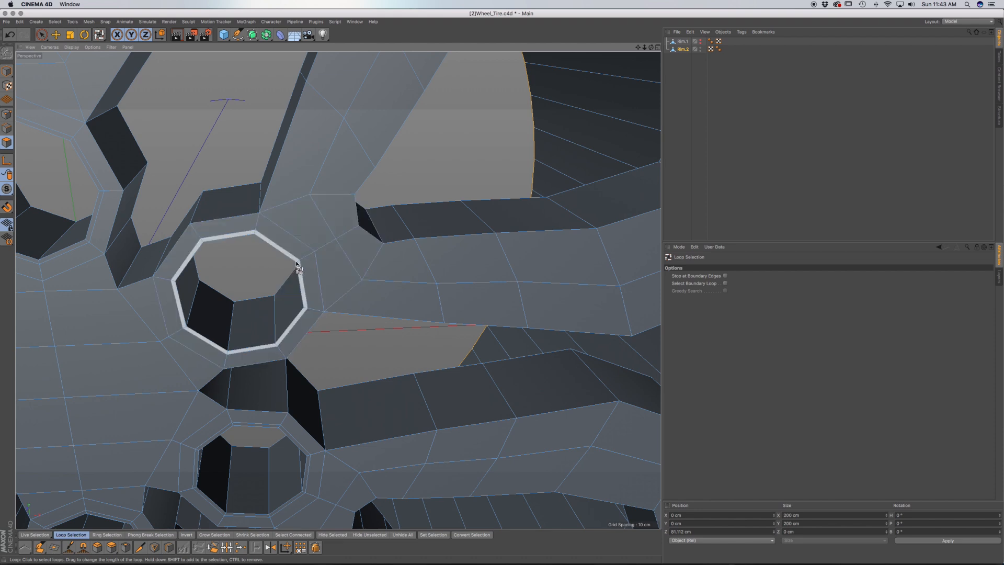
click(6, 128)
click(193, 256)
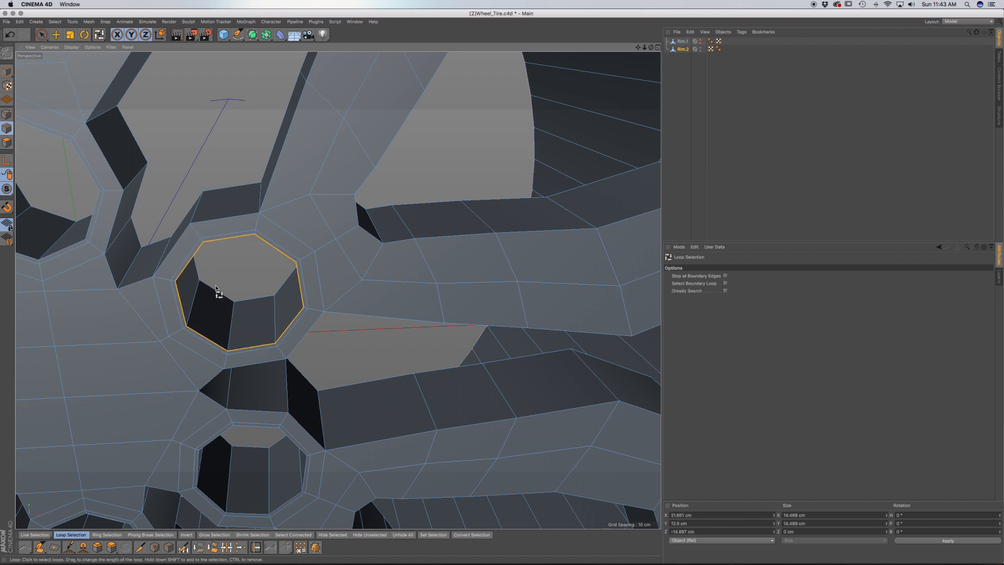
key(e)
drag(243, 263, 244, 265)
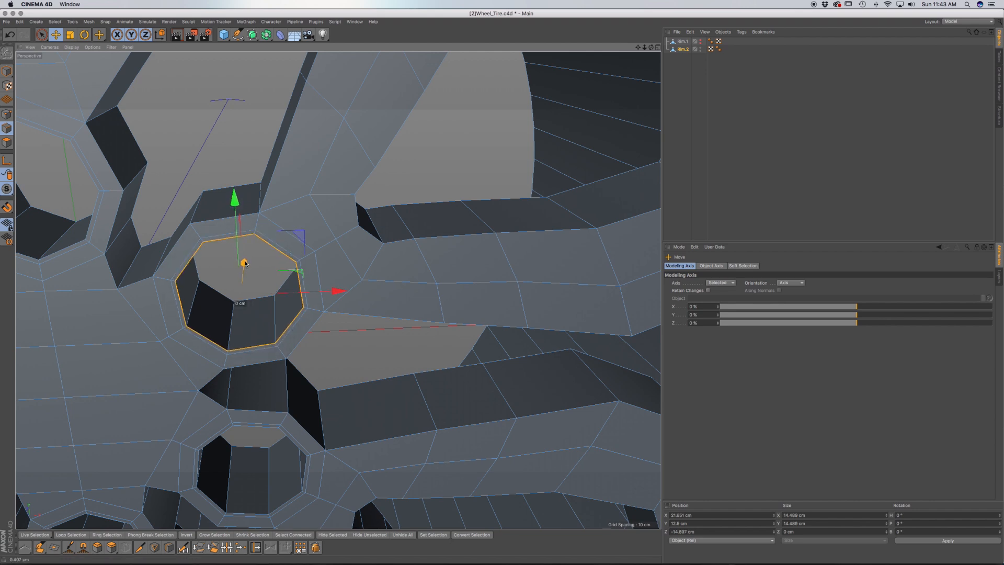
mouse_move(243, 262)
mouse_down()
mouse_move(247, 232)
mouse_move(244, 264)
mouse_up()
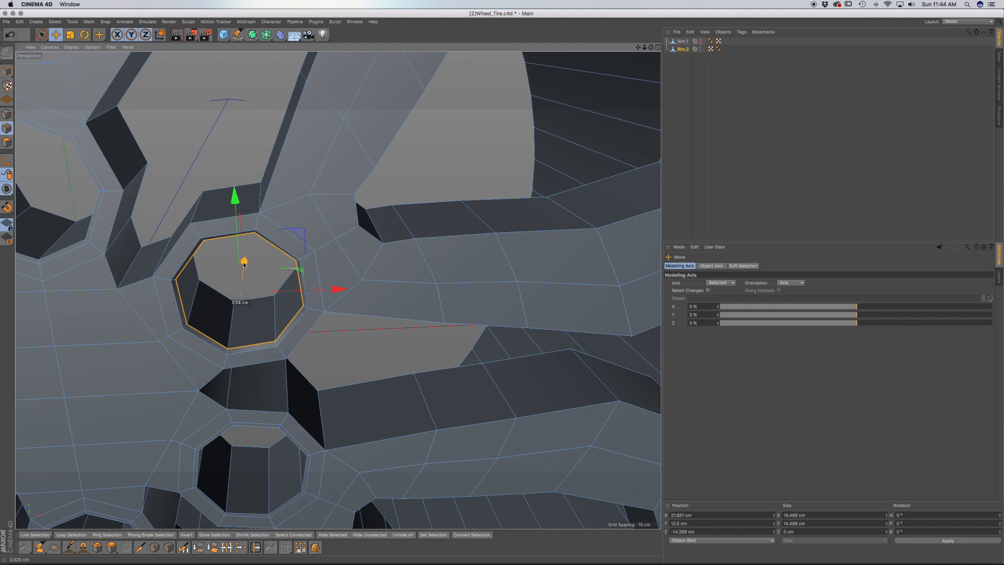
drag(244, 265, 245, 264)
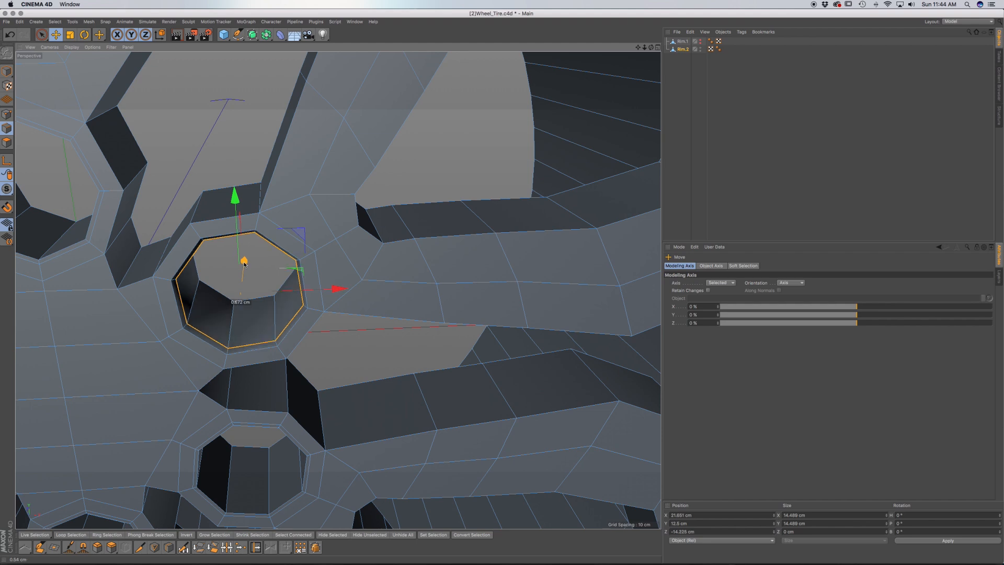
drag(245, 265, 244, 264)
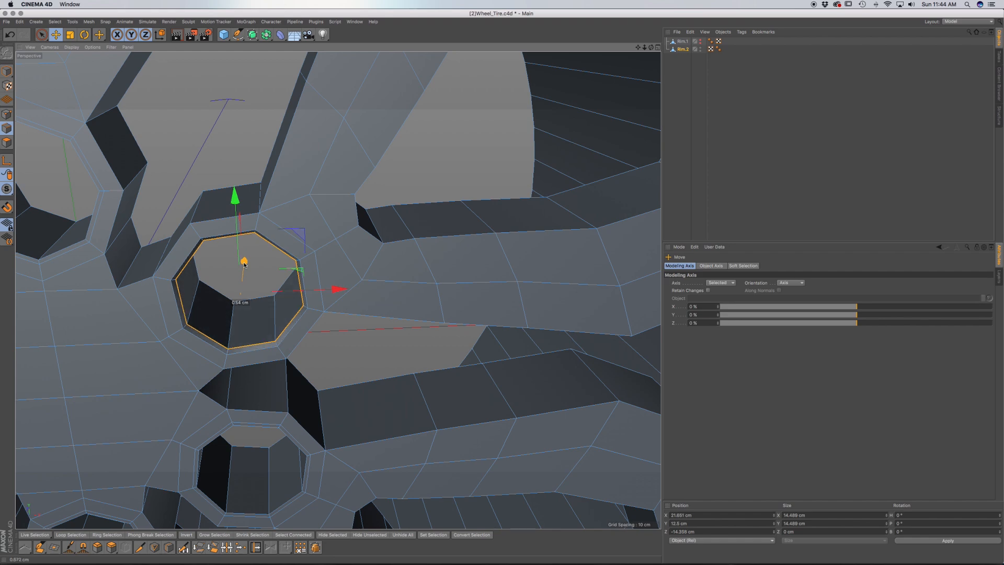
Select the inner front edge loop of the top lug hole and push it inward along Z to about -14.4 cm.
alt+drag(302, 339, 225, 327)
alt+drag(220, 285, 406, 413)
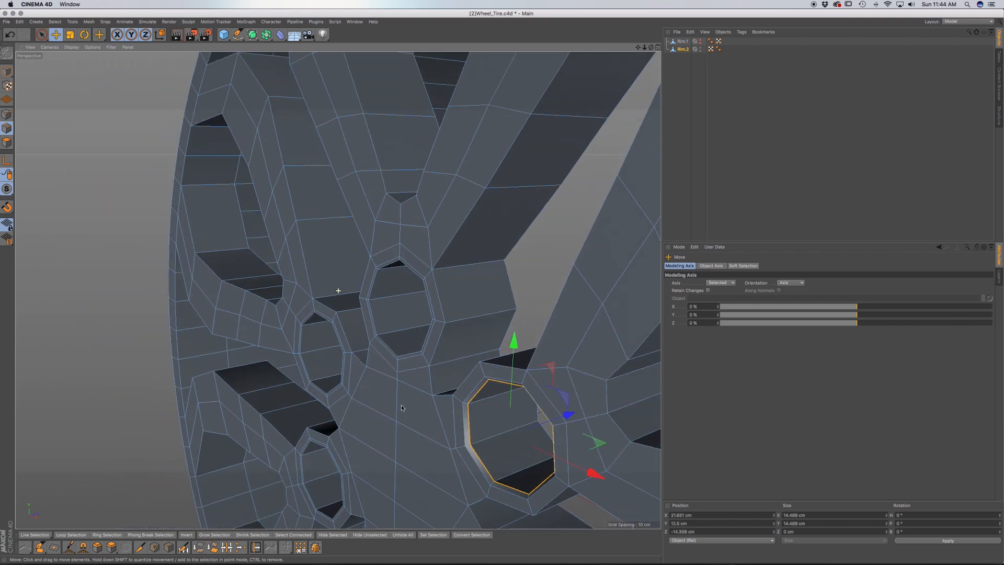
scroll(369, 318, up, 5)
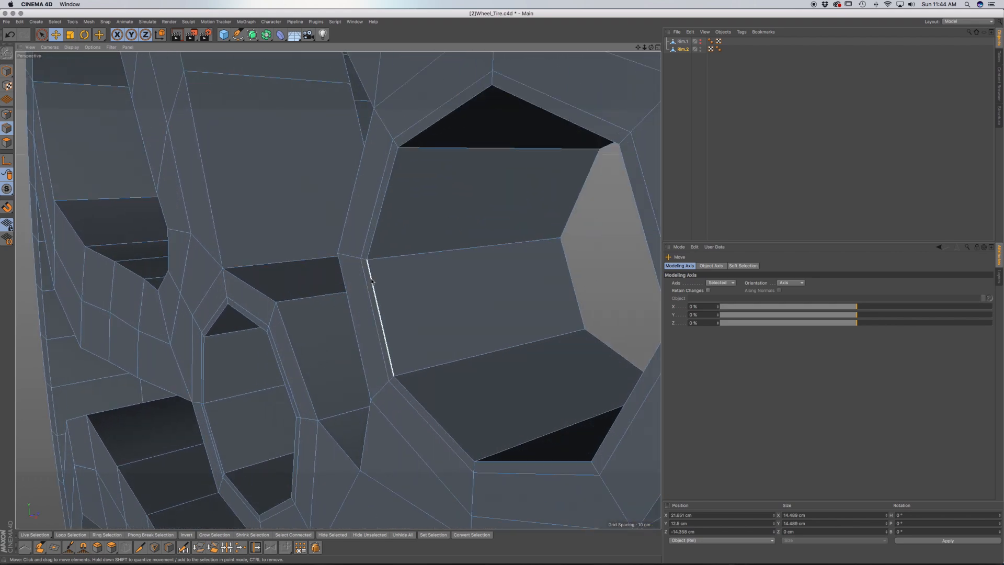
key(u)
key(l)
click(404, 329)
alt+drag(426, 336, 249, 313)
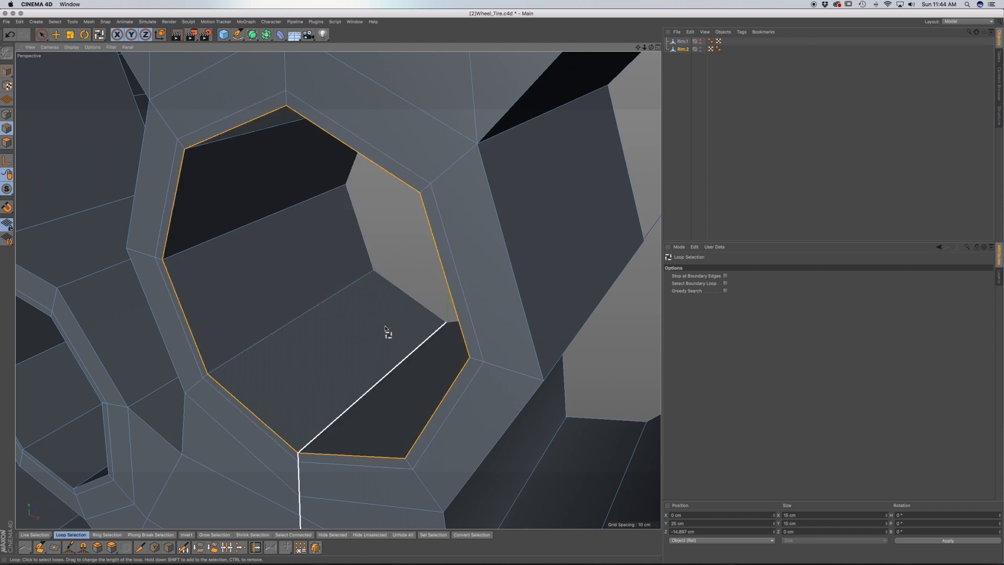
key(e)
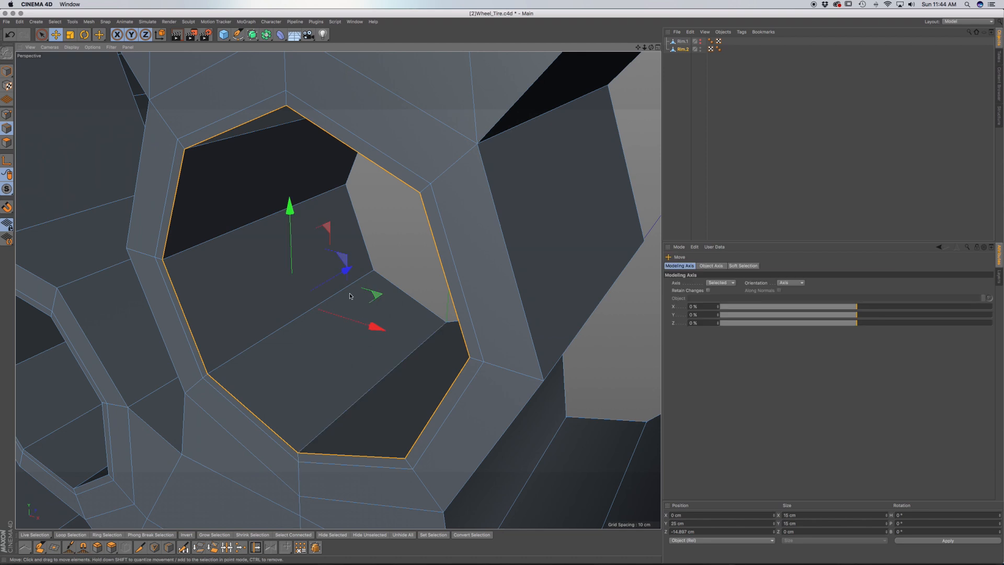
drag(345, 272, 352, 269)
Select the inner front edge loop of the upper-left lug hole and push it inward along Z to about -14.4 cm.
alt+drag(381, 330, 506, 333)
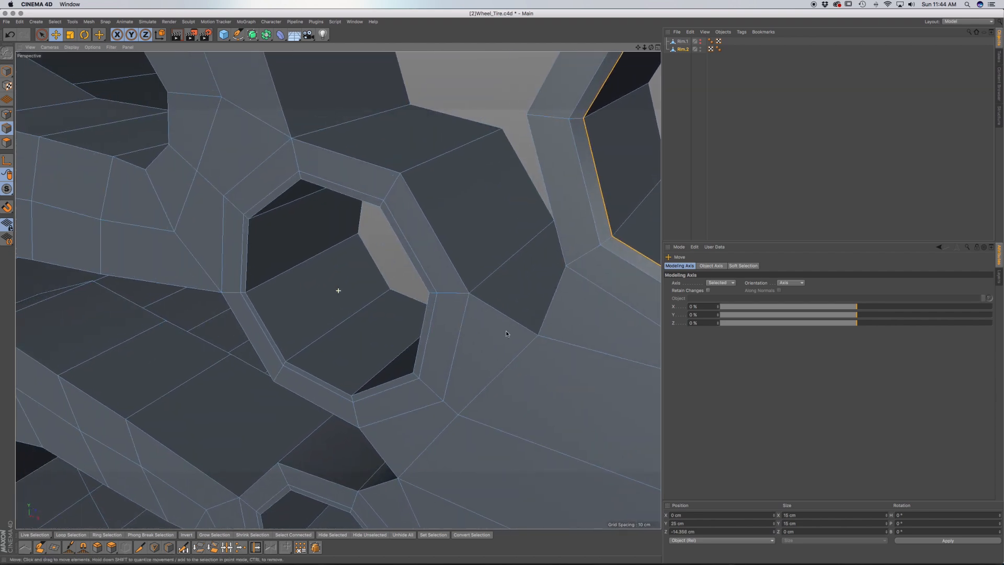
key(u)
key(l)
click(399, 378)
click(399, 379)
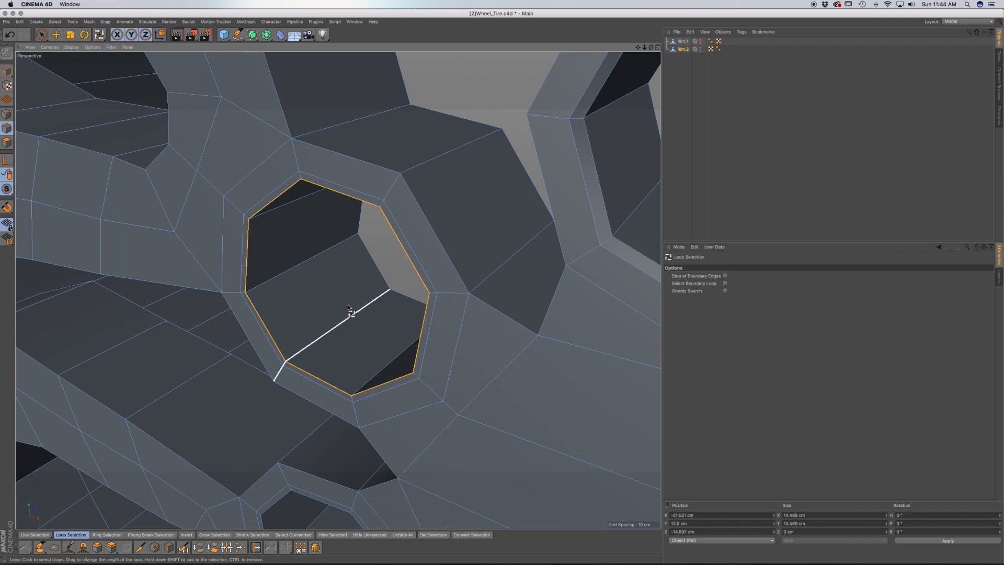
key(e)
drag(376, 263, 381, 265)
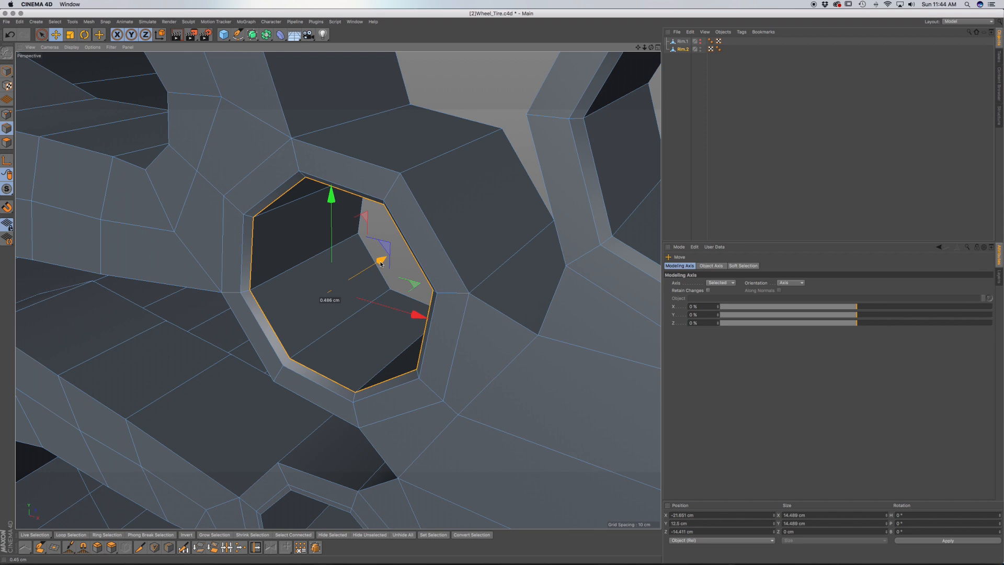
drag(381, 264, 381, 264)
Select the inner front edge loop of the lower-left lug hole and push it slightly inward along Z.
mouse_move(367, 365)
alt+middle_down()
mouse_move(483, 210)
mouse_move(477, 215)
alt+middle_up()
alt+middle_drag(493, 256, 396, 262)
key(u)
key(l)
click(420, 218)
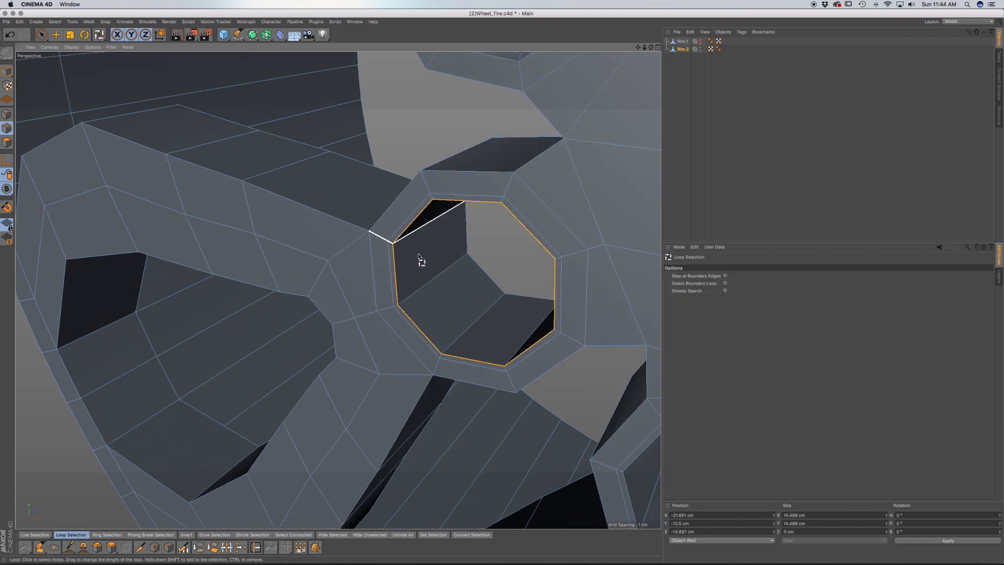
key(e)
drag(504, 254, 331, 229)
Select the inner front edge loop of the bottom lug hole and push it inward along Z to about -14.4 cm.
key(u)
key(l)
click(336, 224)
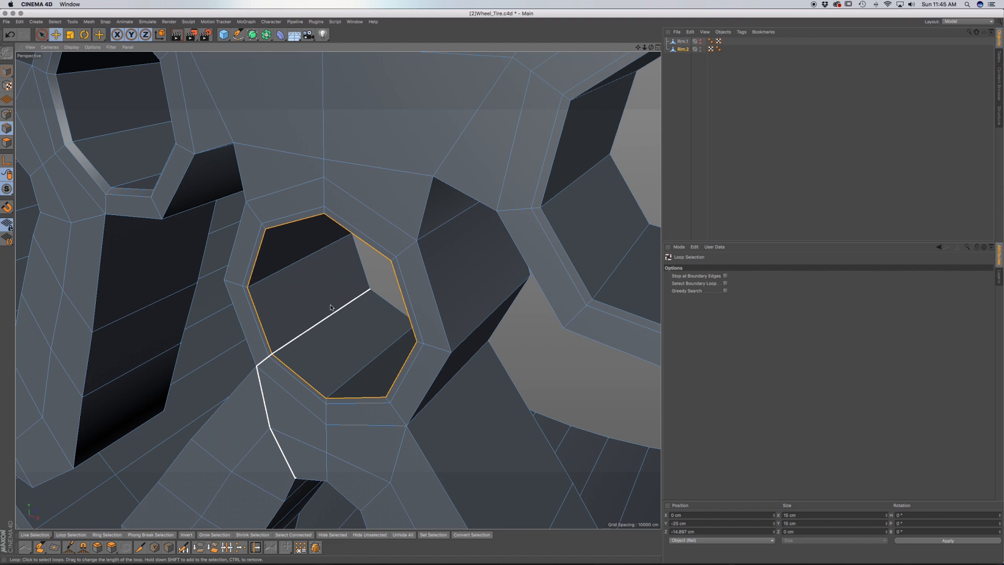
key(e)
drag(377, 284, 380, 281)
Select the inner front edge loop of the lower-right lug hole and push it inward along Z to about -14.4 cm.
scroll(377, 285, down, 5)
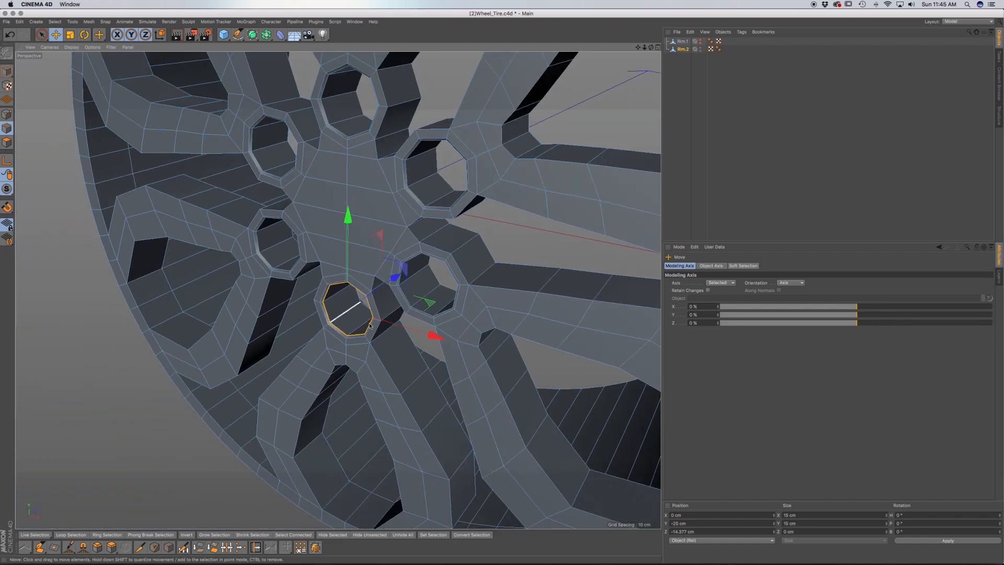
scroll(369, 313, up, 5)
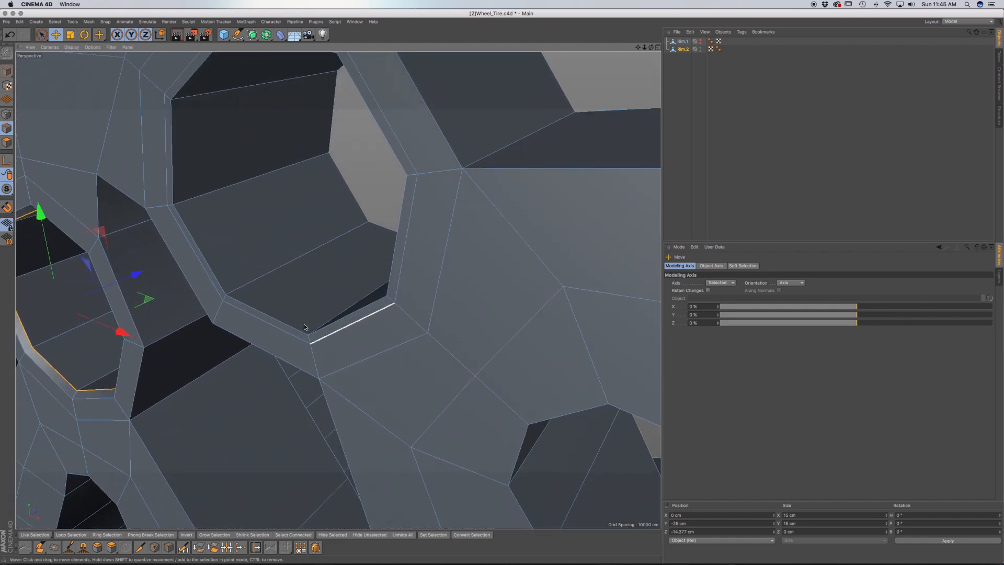
key(u)
key(l)
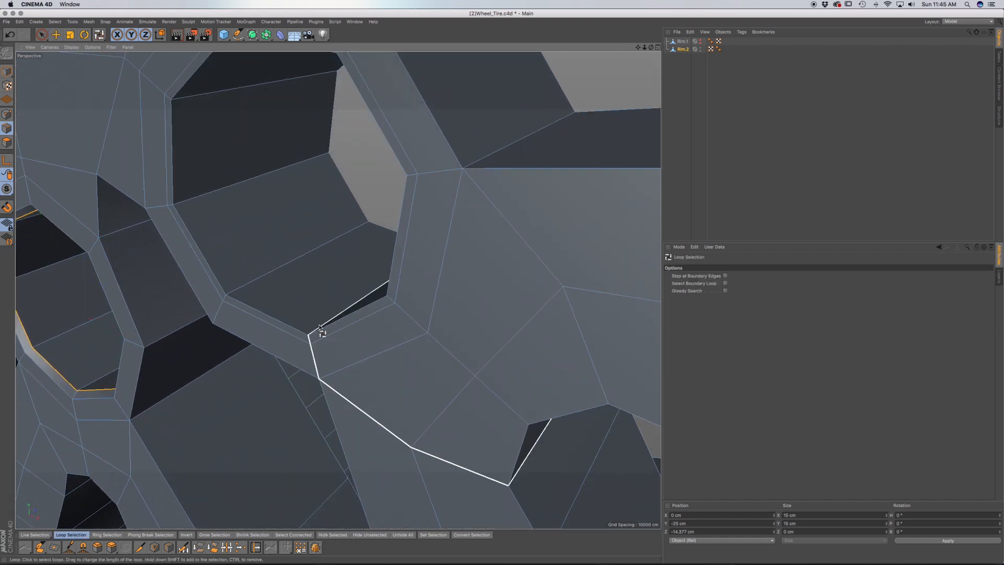
click(326, 329)
key(e)
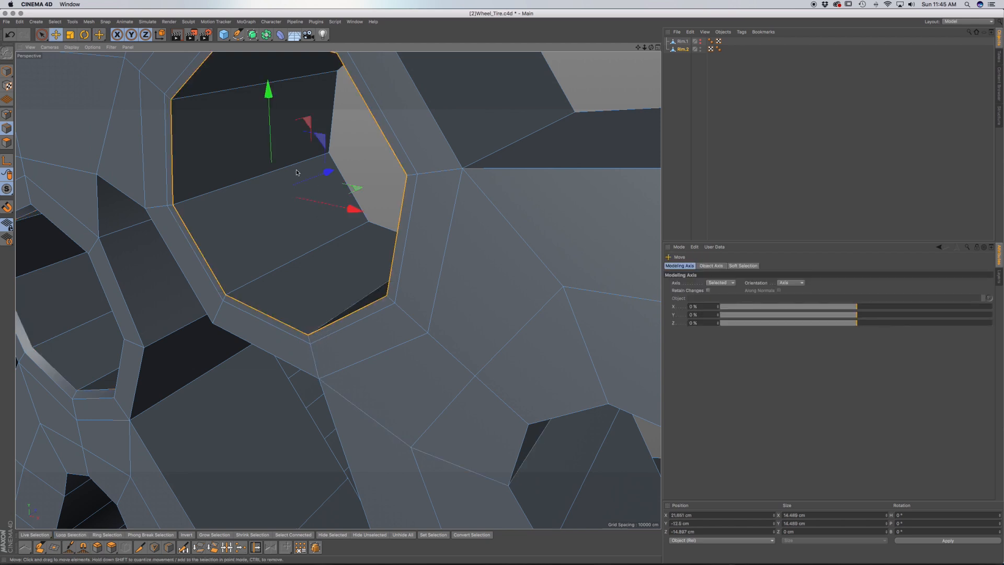
drag(327, 169, 328, 174)
drag(329, 174, 333, 172)
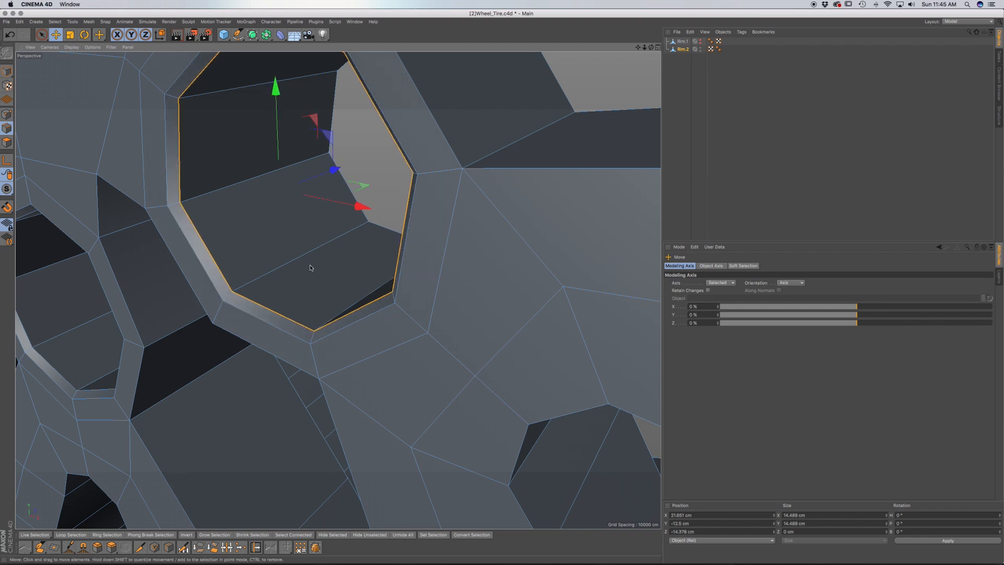
Select the loop of polygons forming the front face of the rim on Rim.2.
scroll(311, 268, down, 10)
alt+middle_drag(284, 281, 287, 320)
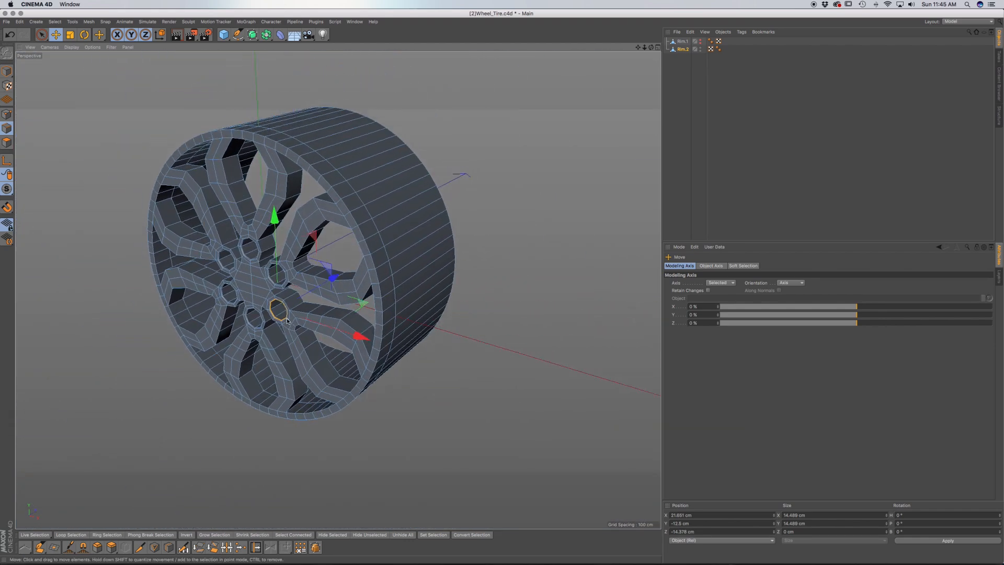
alt+drag(271, 310, 307, 314)
key(u)
key(l)
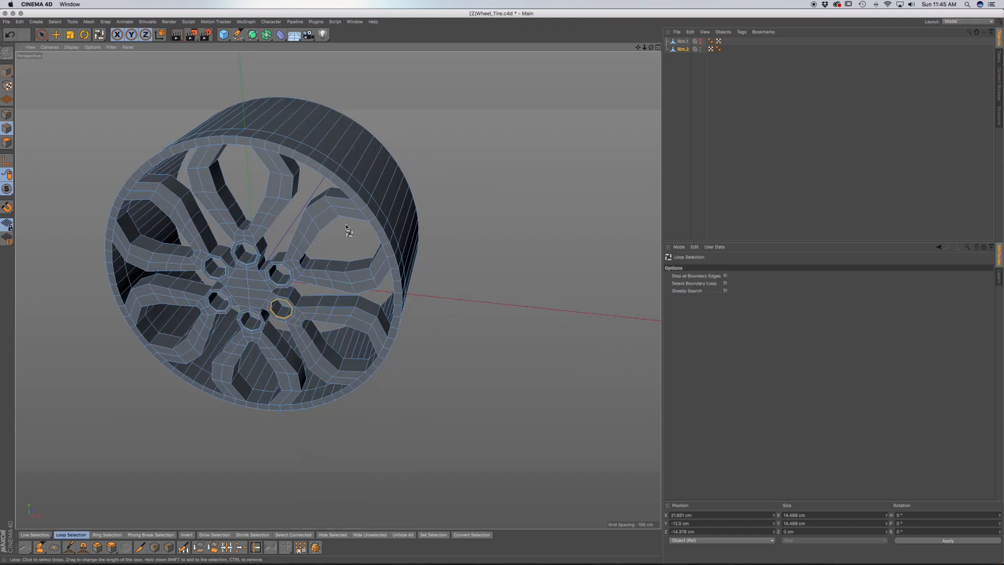
click(7, 142)
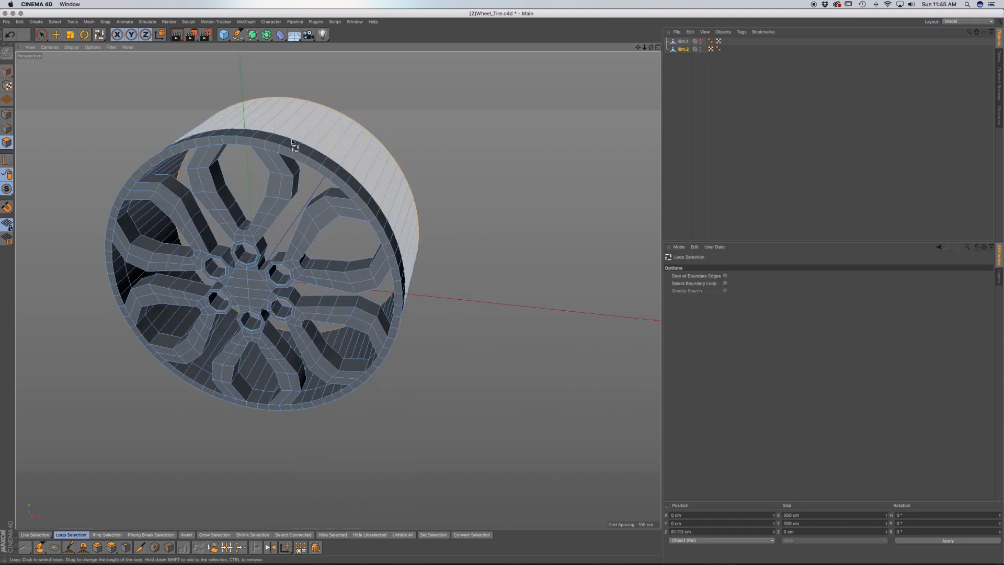
click(295, 156)
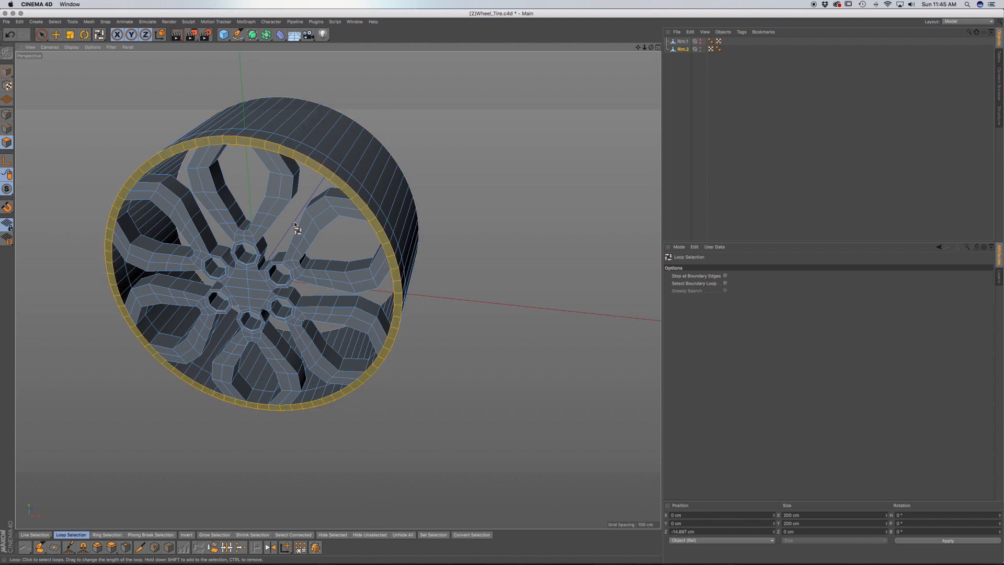
Try to push the rim's front face loop back along Z to about -10 cm, and undo the move.
alt+drag(287, 213, 214, 228)
key(e)
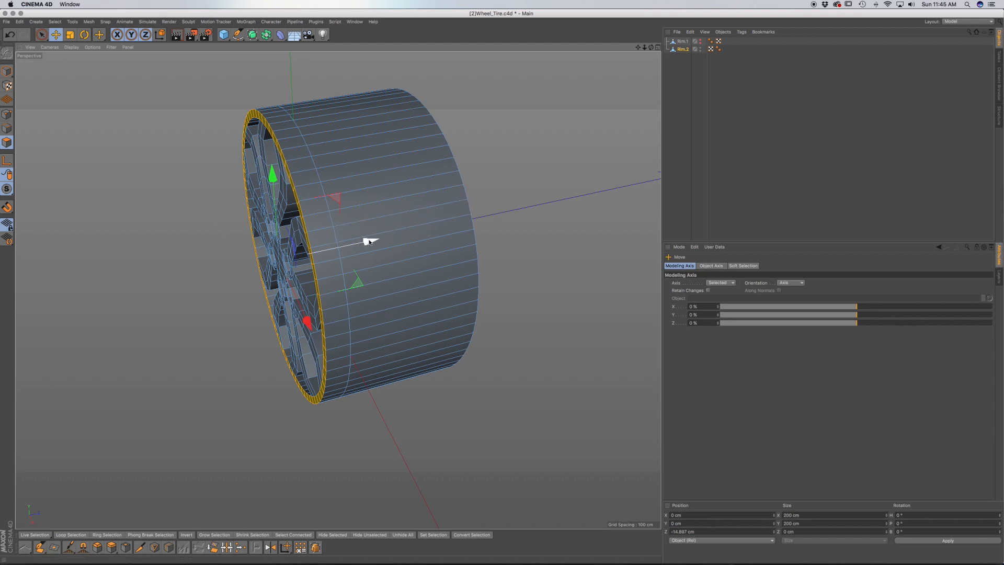
drag(370, 242, 401, 254)
key(super+z)
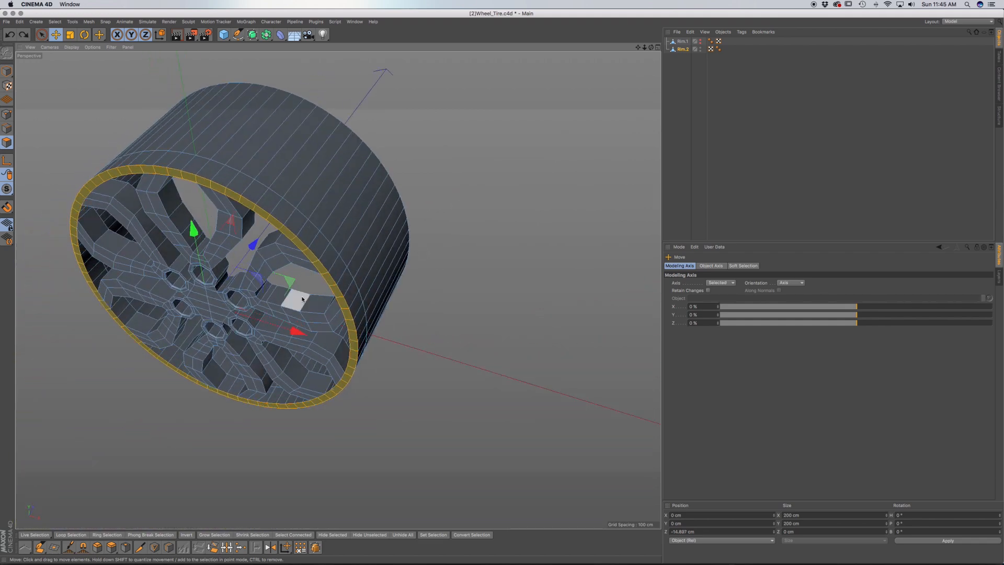
drag(253, 240, 403, 229)
scroll(305, 249, up, 6)
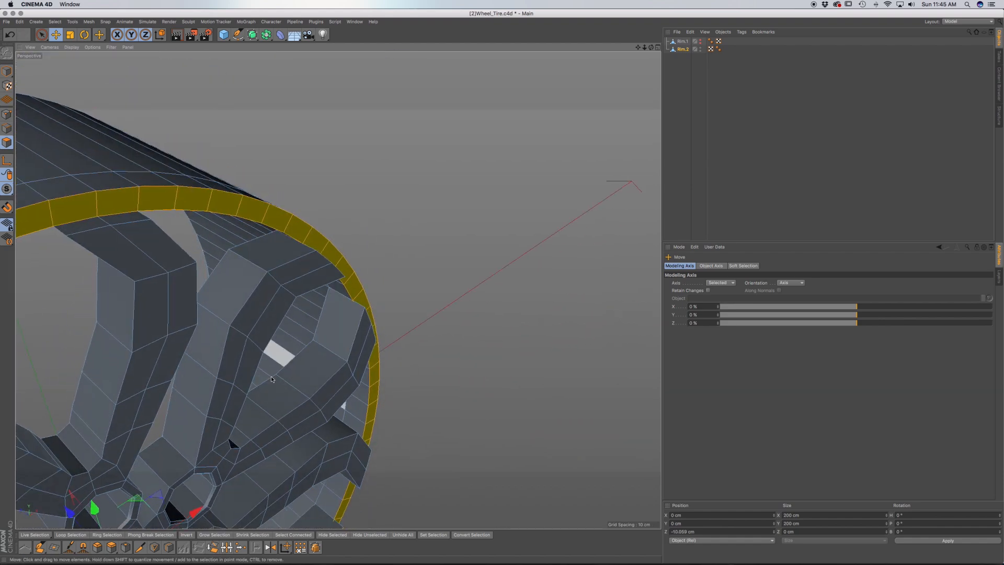
alt+drag(224, 437, 293, 293)
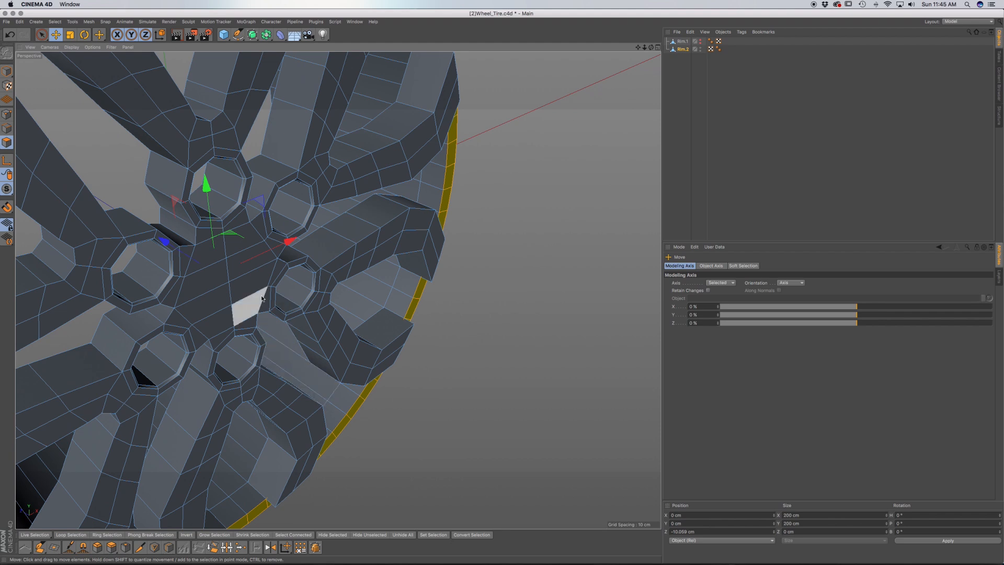
drag(165, 240, 187, 255)
key(super+z)
key(super+z)
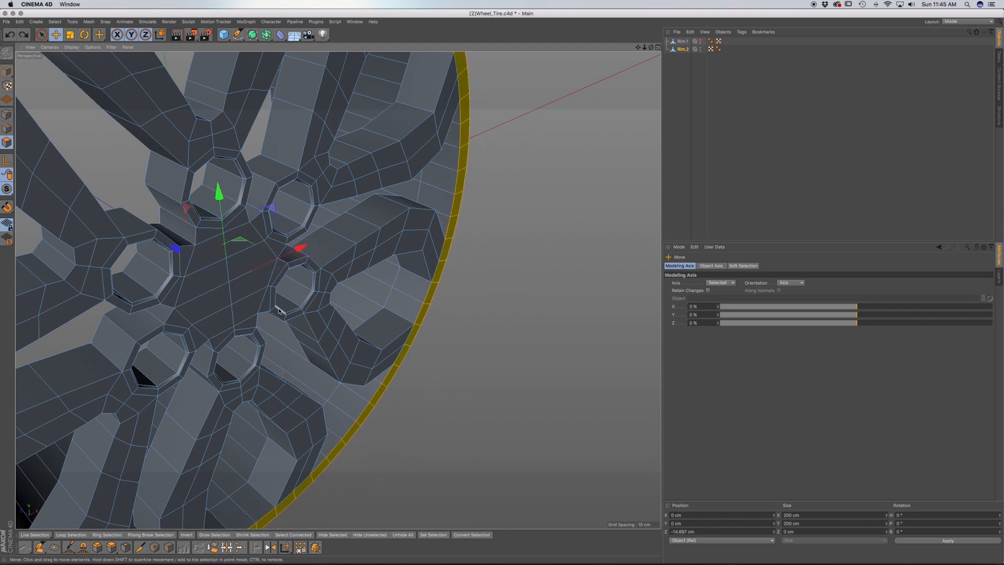
Try moving the single point where a lower-right spoke meets the rim along Y, and undo the move.
scroll(441, 243, up, 5)
scroll(440, 242, up, 5)
alt+drag(420, 241, 345, 251)
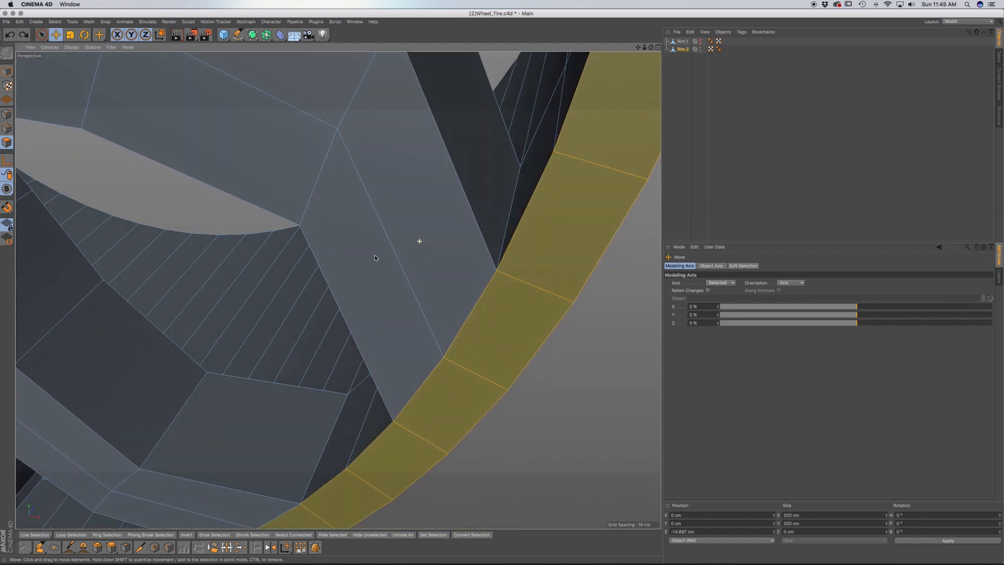
key(space)
click(7, 115)
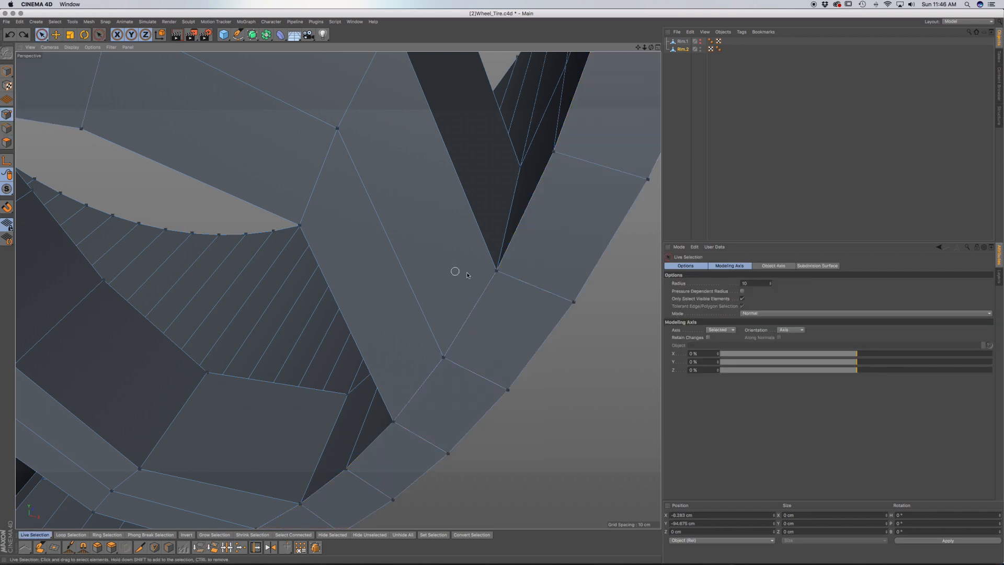
click(497, 271)
drag(512, 180, 508, 217)
key(ctrl+z)
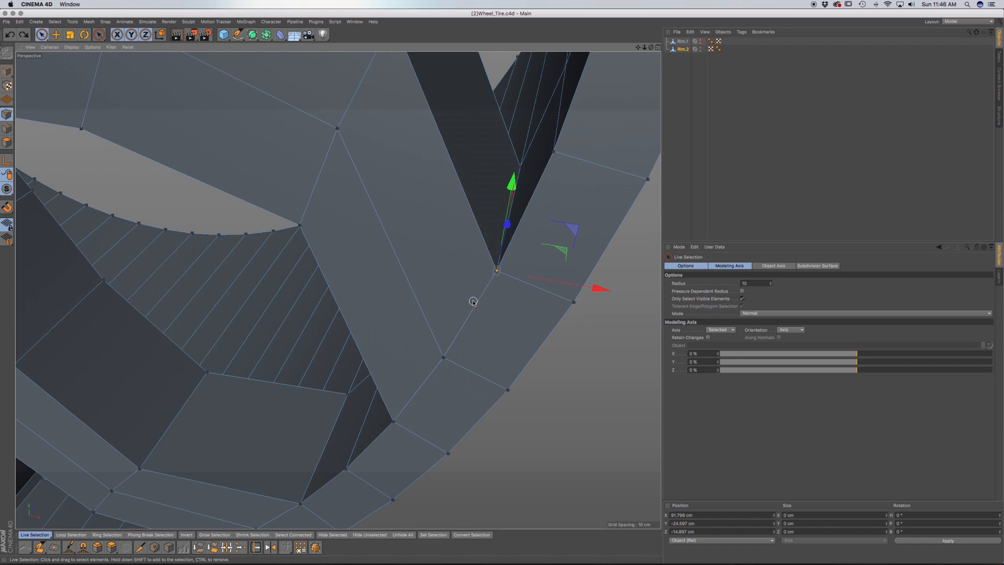
scroll(472, 302, down, 3)
alt+drag(471, 334, 504, 367)
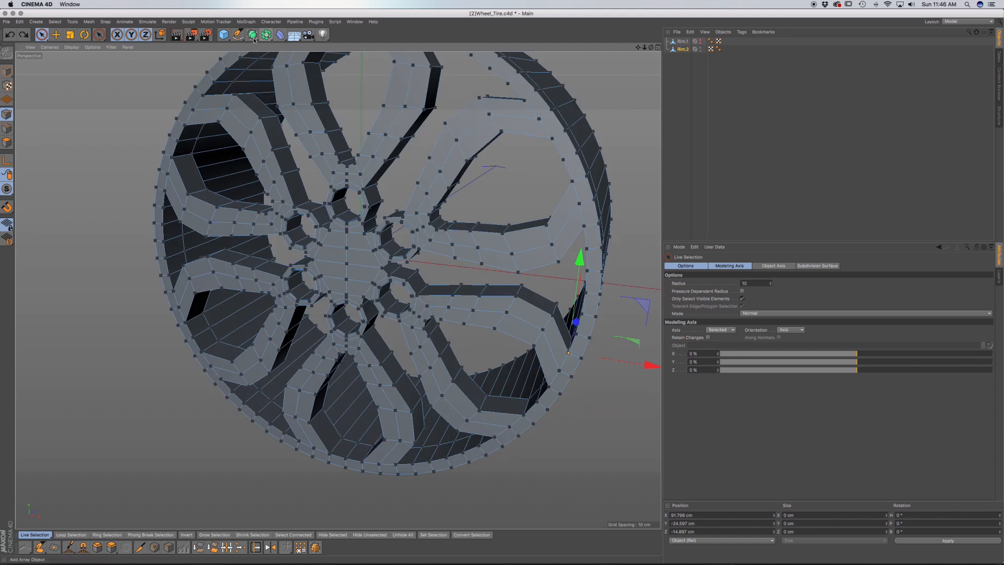
Place Rim.2 inside a Connect object and convert the Connect object into an editable polygon object.
drag(266, 34, 360, 59)
drag(683, 57, 686, 45)
click(686, 42)
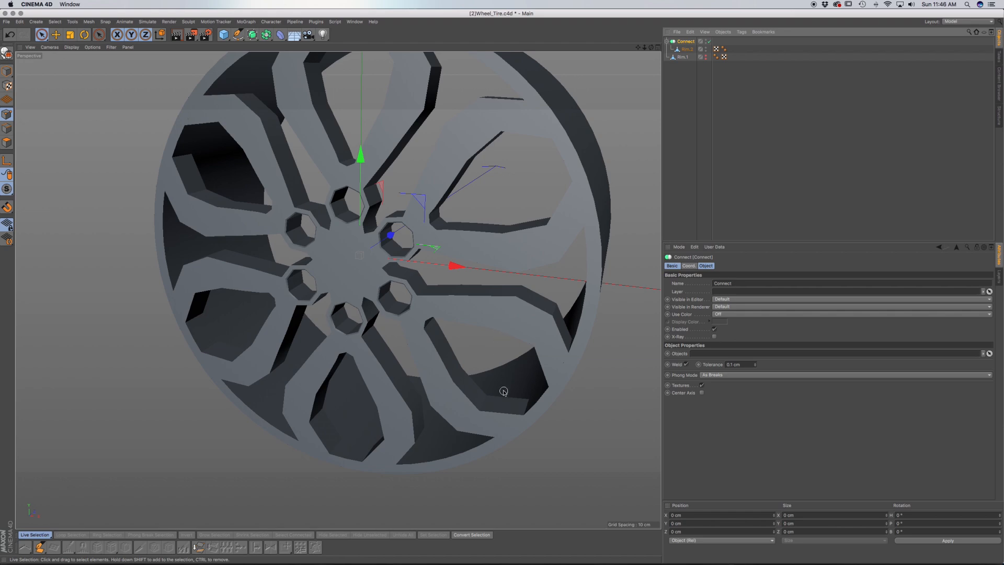
mouse_move(486, 401)
alt+mouse_down()
mouse_move(521, 403)
mouse_move(441, 394)
mouse_move(426, 405)
mouse_move(437, 416)
mouse_move(494, 412)
alt+mouse_up()
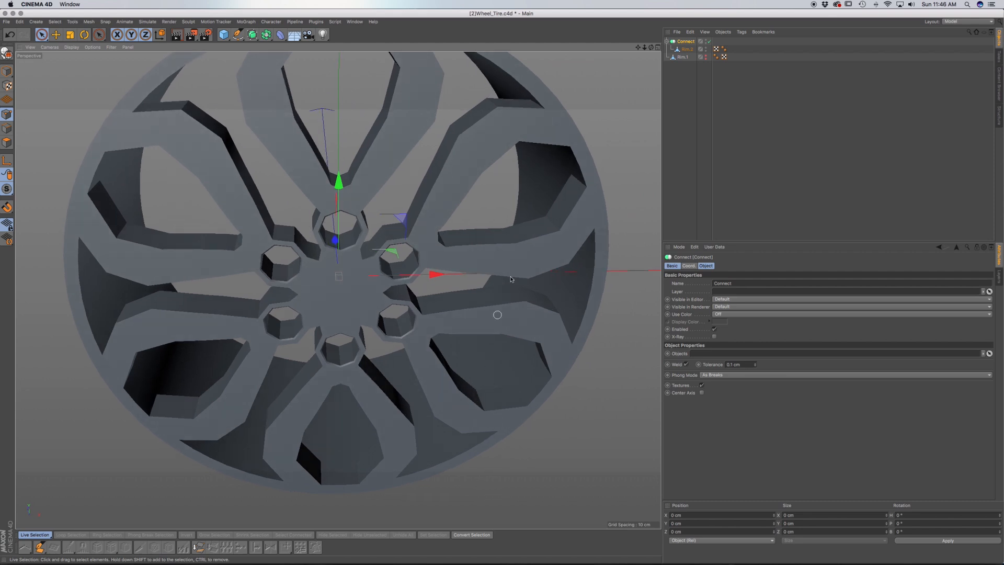
click(685, 43)
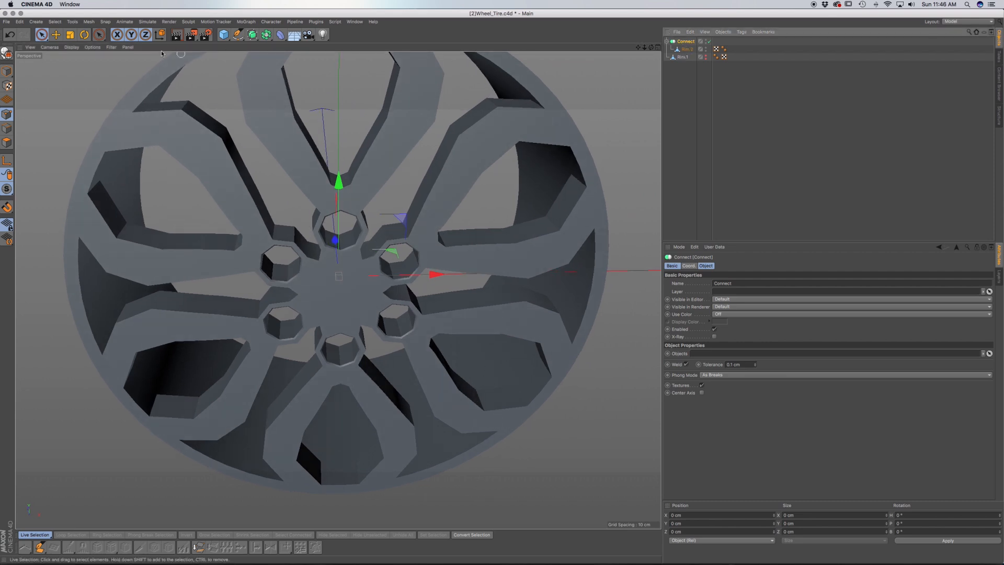
click(7, 53)
Rename the converted Connect object as Whell.
alt+drag(366, 219, 507, 238)
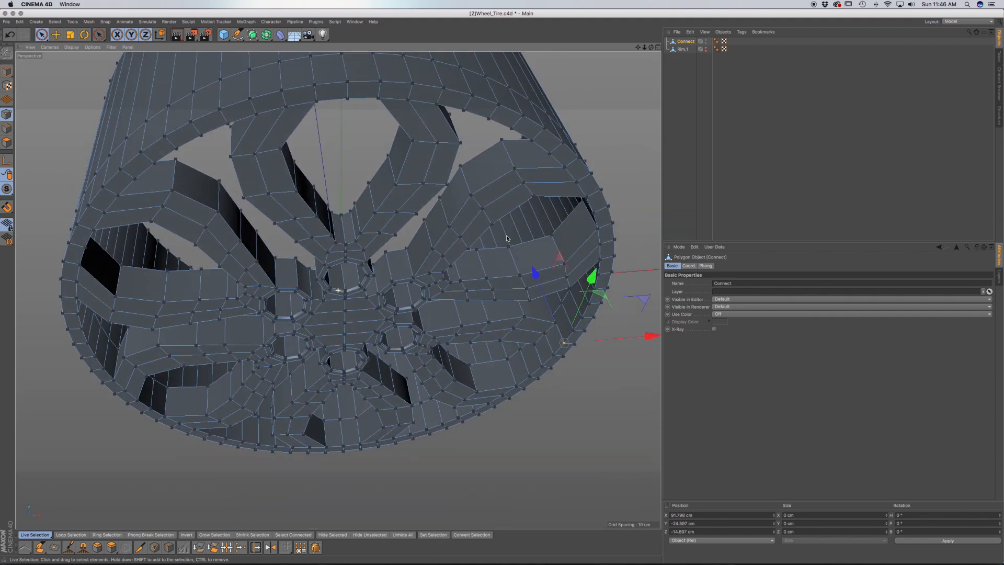
click(681, 49)
click(685, 42)
double_click(686, 41)
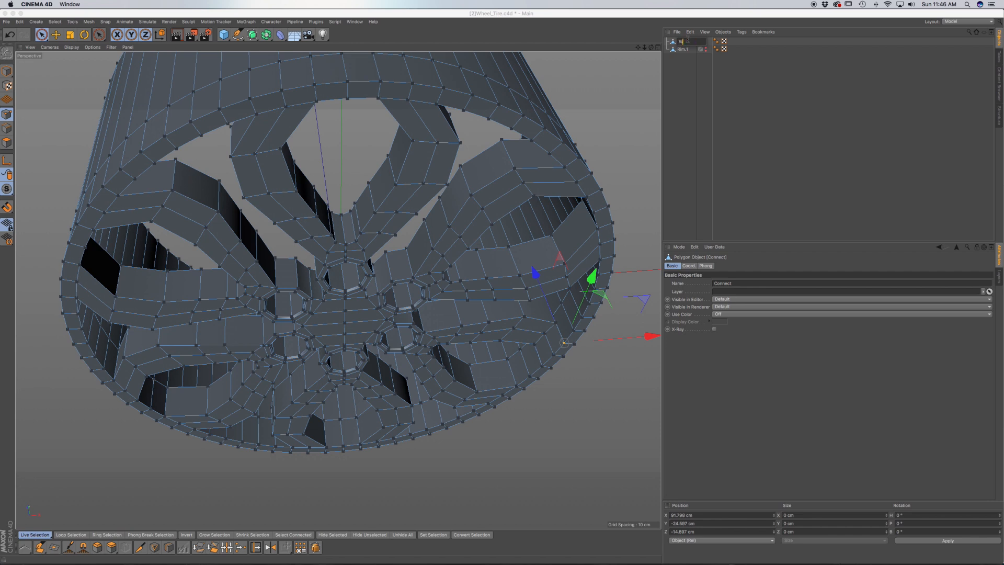
text(Whell)
key(Return)
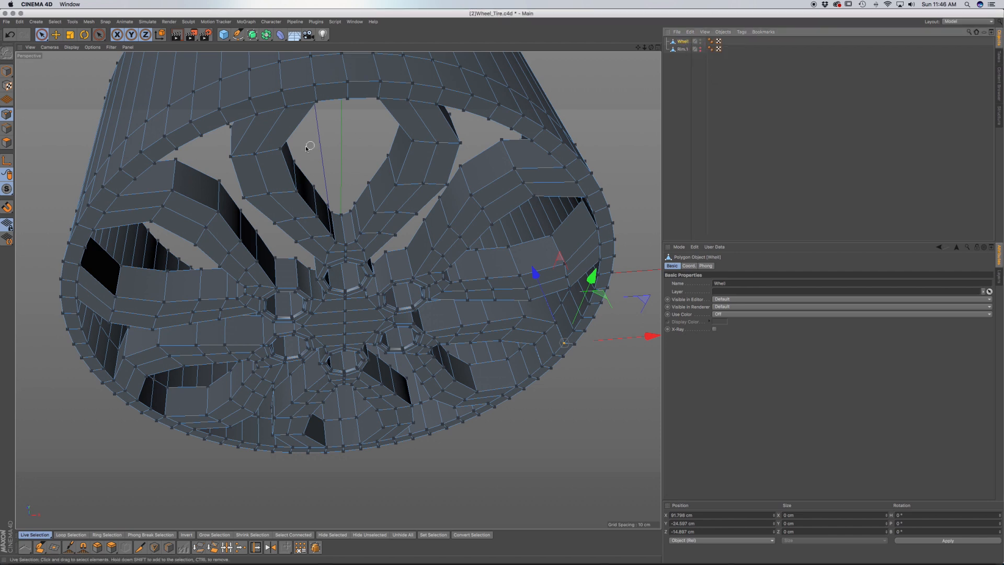
Try to shift the rim's front face loop about 1.7 cm along Y.
click(7, 145)
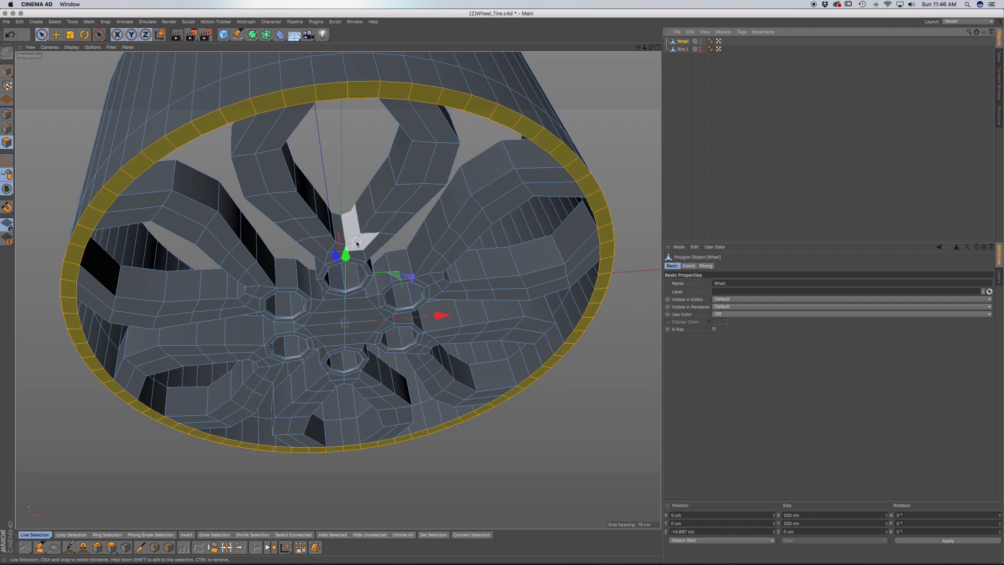
drag(344, 252, 345, 257)
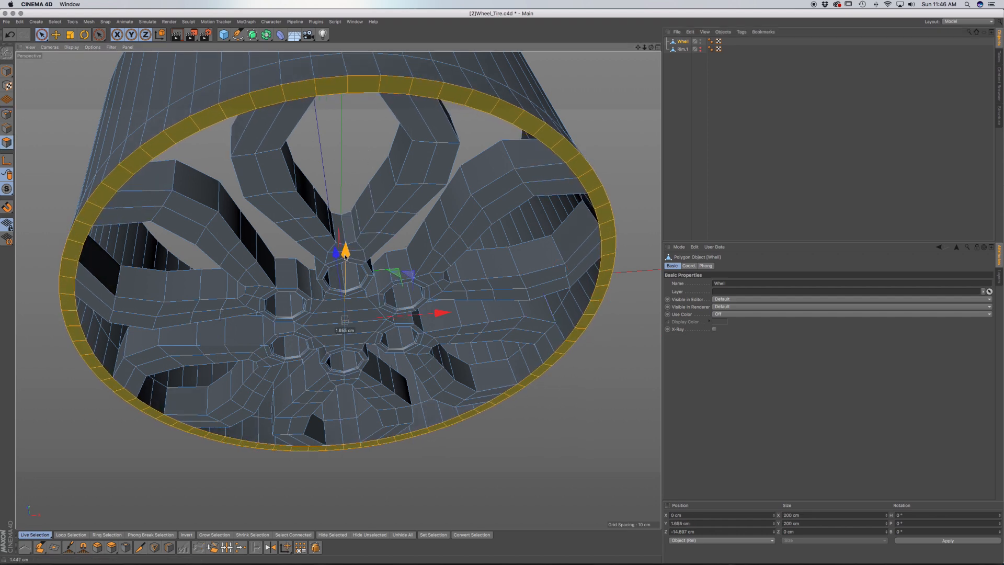
key(ctrl+a)
click(583, 382)
key(ctrl+z)
key(ctrl+z)
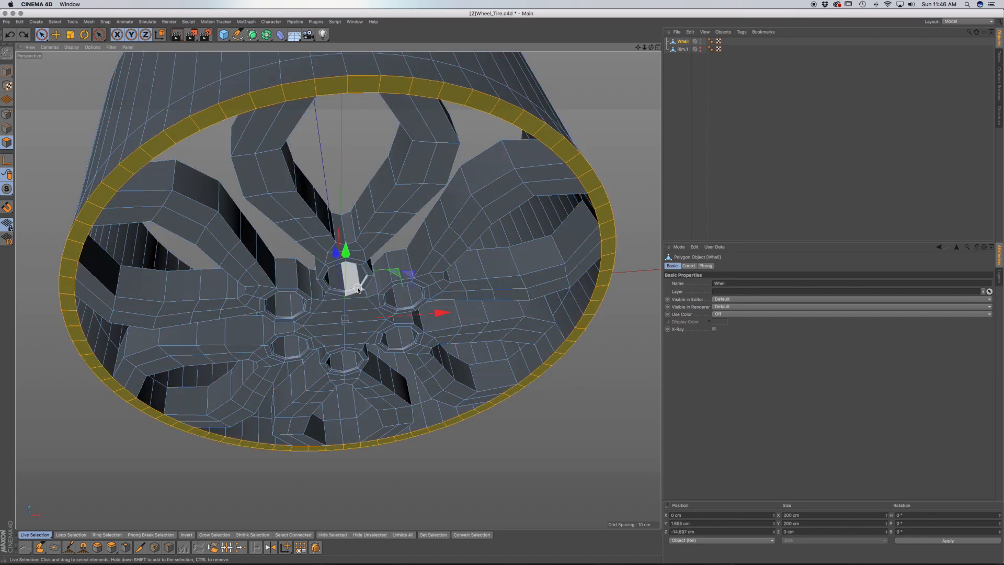
Try to push the rim's front face loop back along Z to about -5.8 cm, and undo the move.
alt+drag(364, 284, 422, 245)
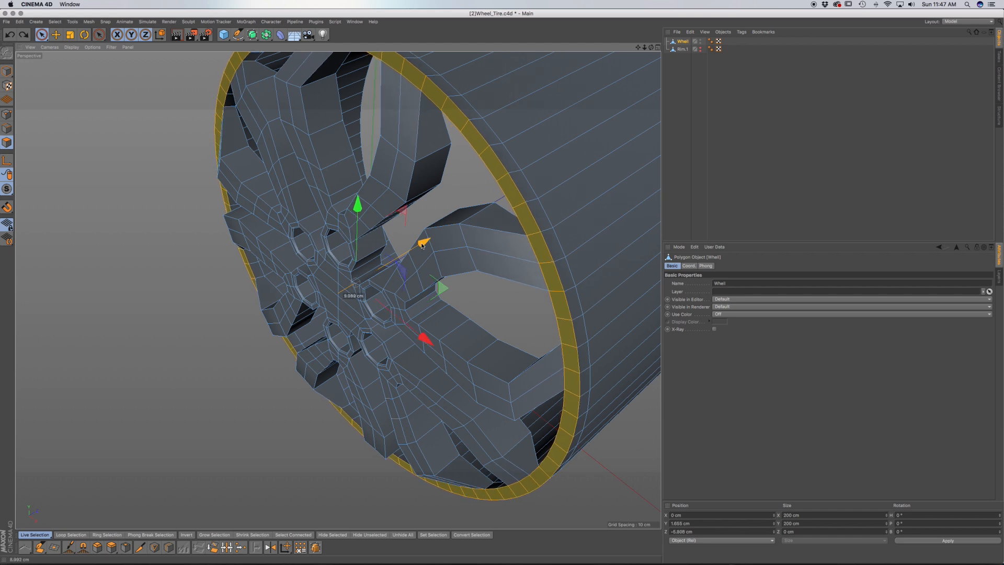
scroll(421, 244, down, 5)
alt+drag(445, 255, 577, 215)
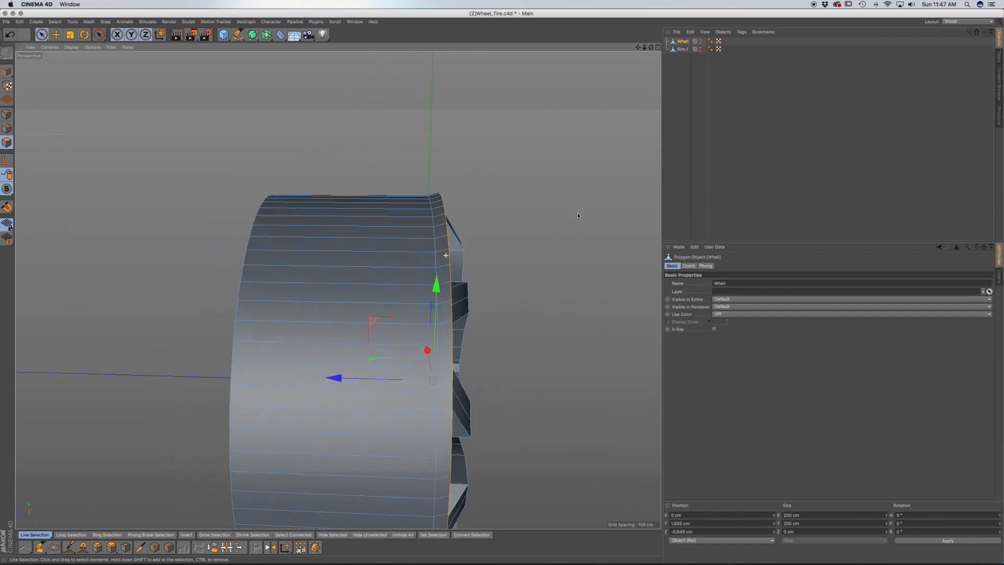
key(super+z)
Push the rim's front face loop back along Z to about -8 cm.
alt+middle_drag(342, 331, 339, 280)
drag(349, 330, 335, 331)
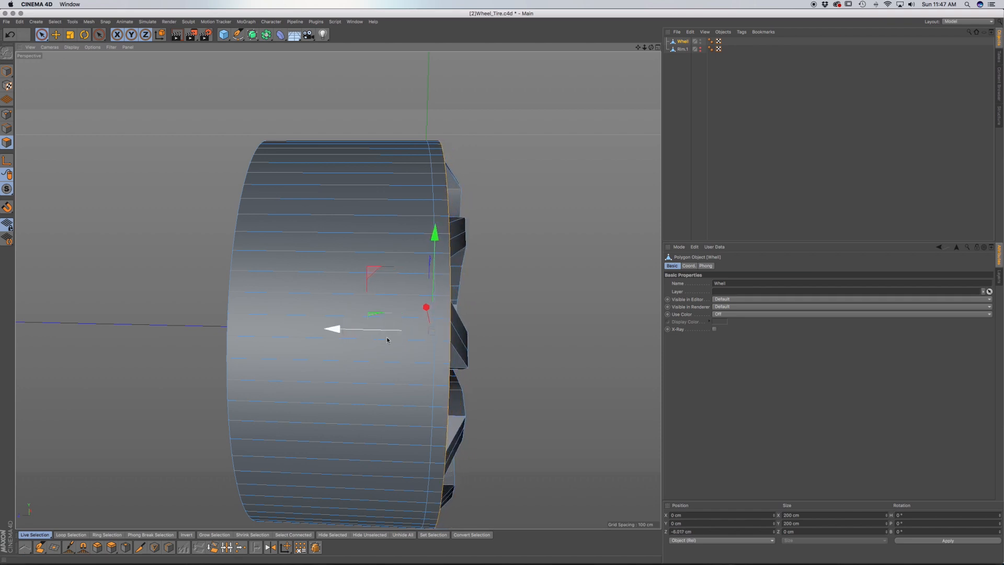
alt+middle_drag(387, 336, 318, 228)
alt+drag(341, 265, 414, 244)
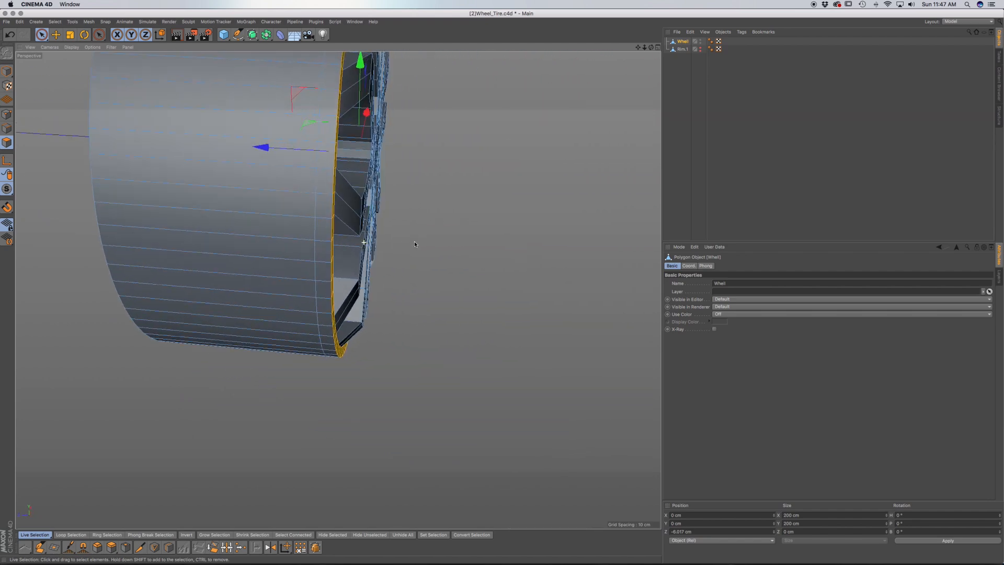
Select the hexagonal hub faces at the wheel's centre and push them inward along Z to about -13.9 cm.
drag(261, 149, 384, 203)
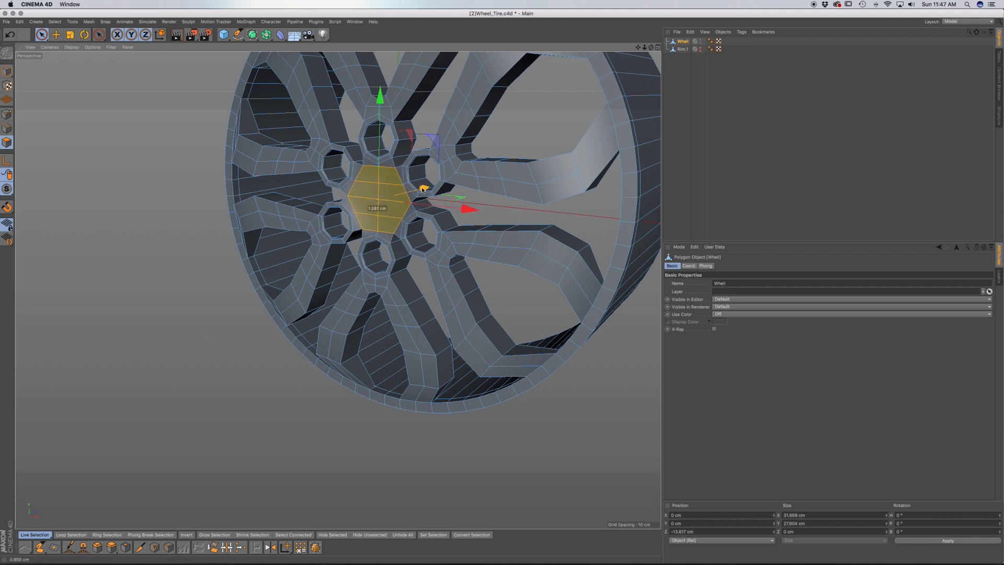
alt+drag(422, 190, 471, 225)
scroll(470, 224, down, 5)
alt+drag(448, 190, 336, 284)
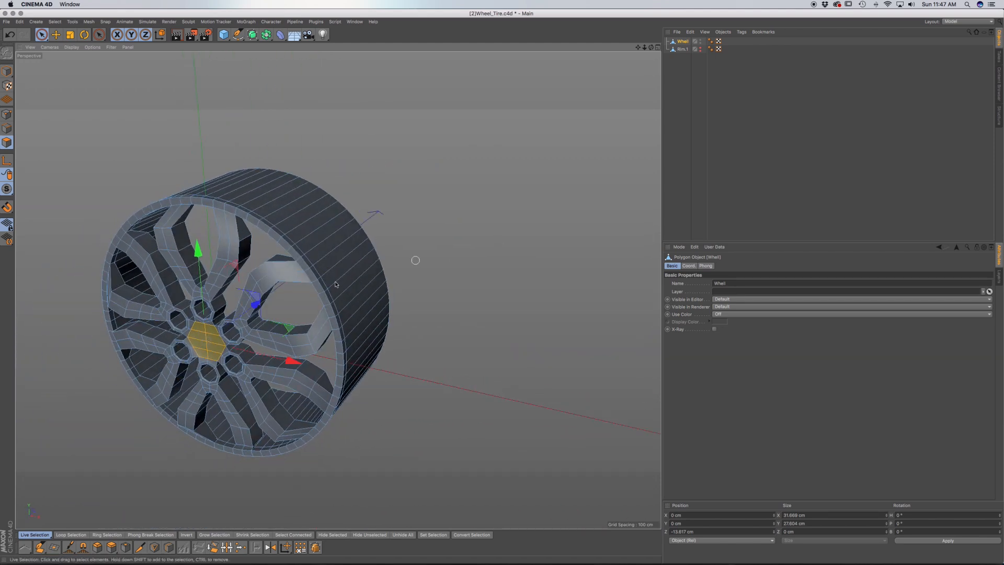
alt+drag(343, 246, 422, 197)
scroll(428, 191, up, 3)
alt+middle_drag(335, 347, 358, 308)
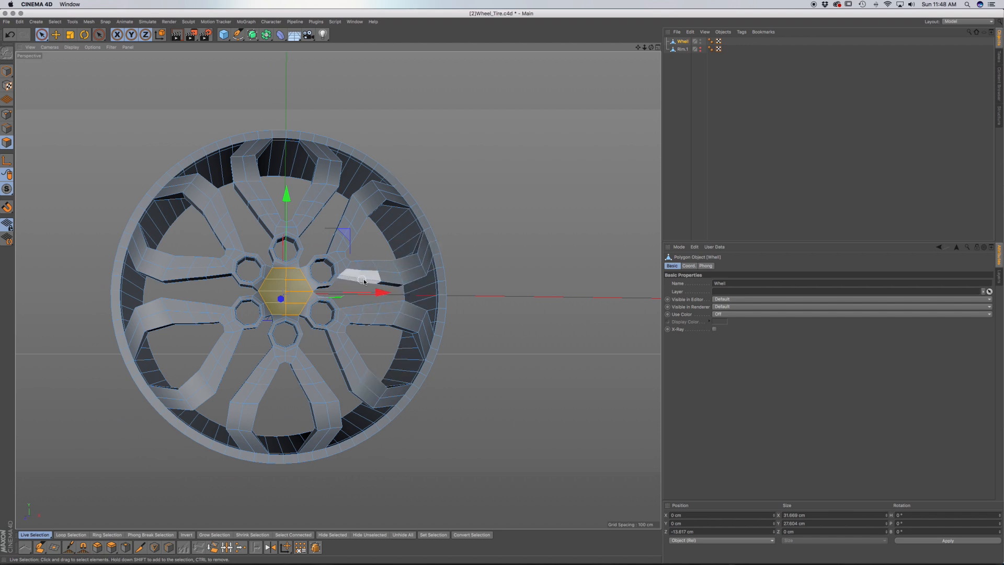
alt+drag(429, 285, 770, 122)
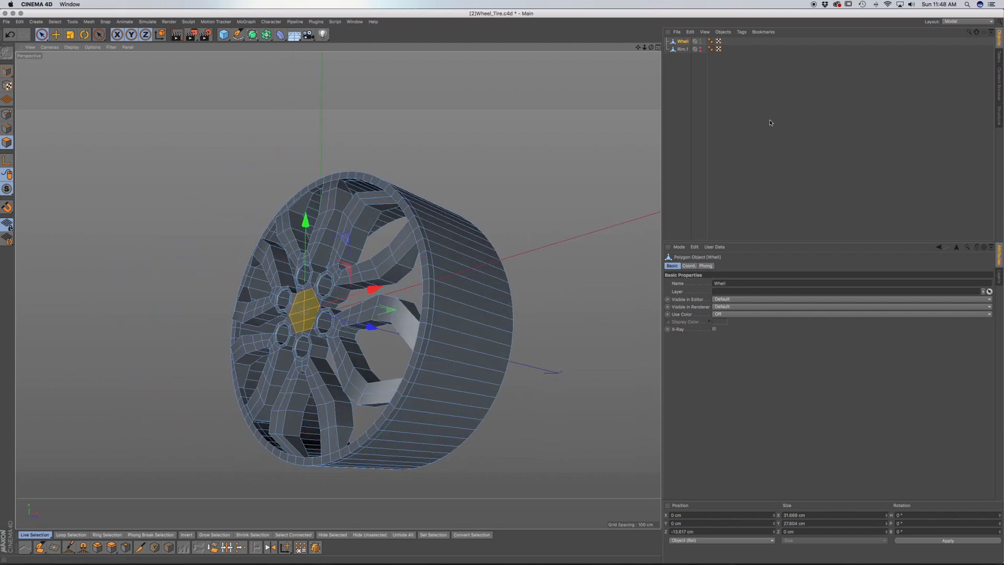
Deselect the hub faces and add a Subdivision Surface object to the scene.
click(683, 41)
click(377, 150)
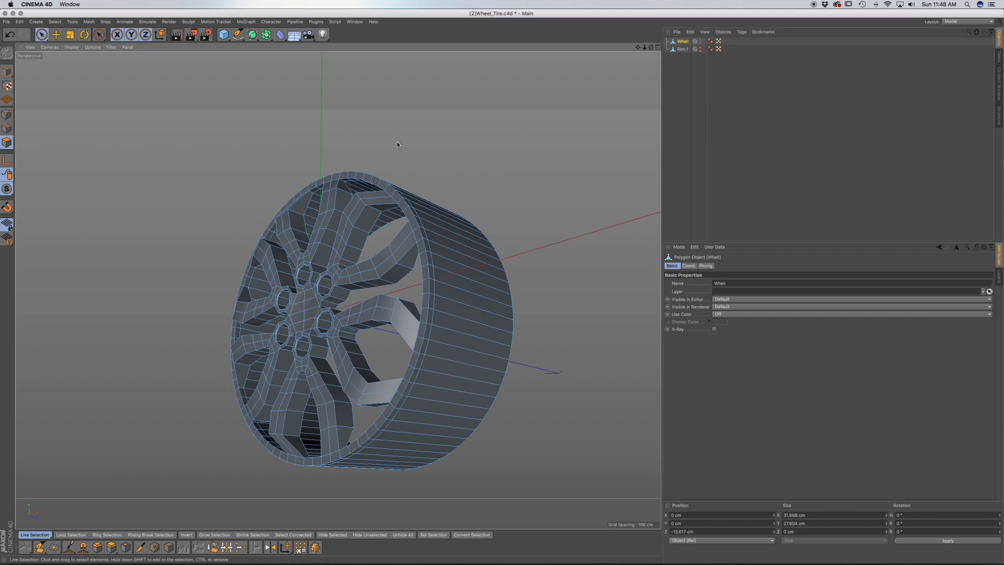
drag(253, 36, 291, 46)
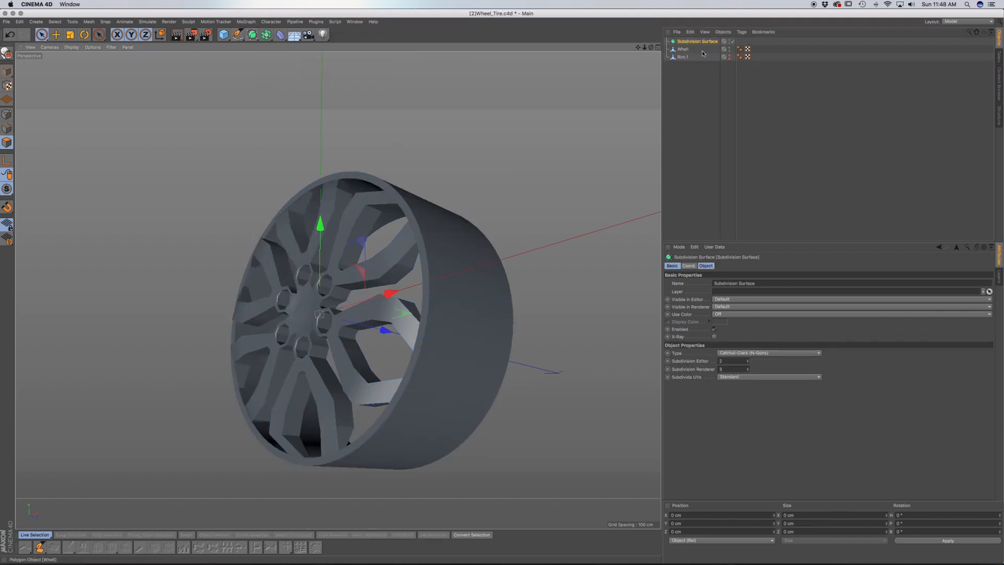
Rename the wheel mesh as Wheel and nest it under the Subdivision Surface.
double_click(686, 50)
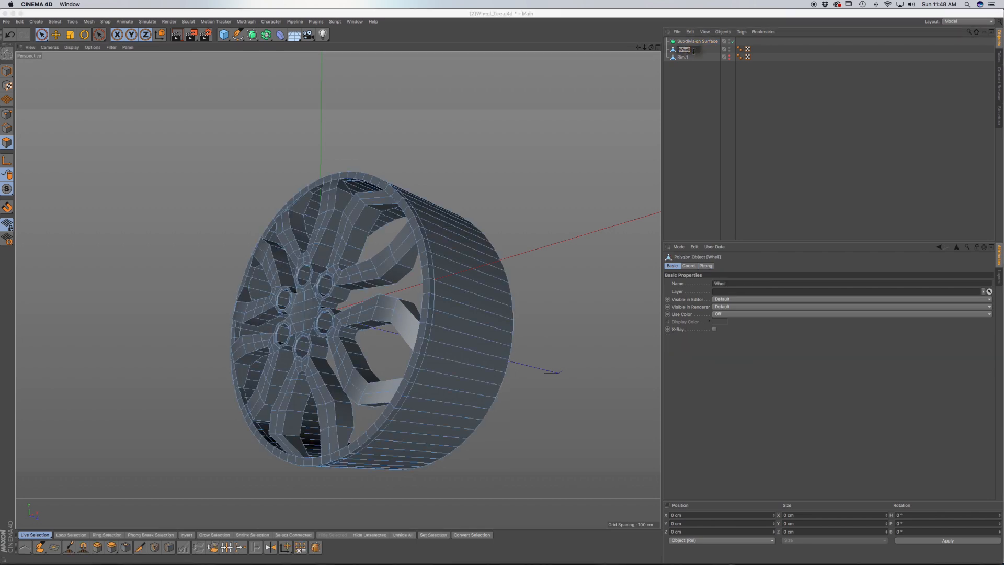
key(Return)
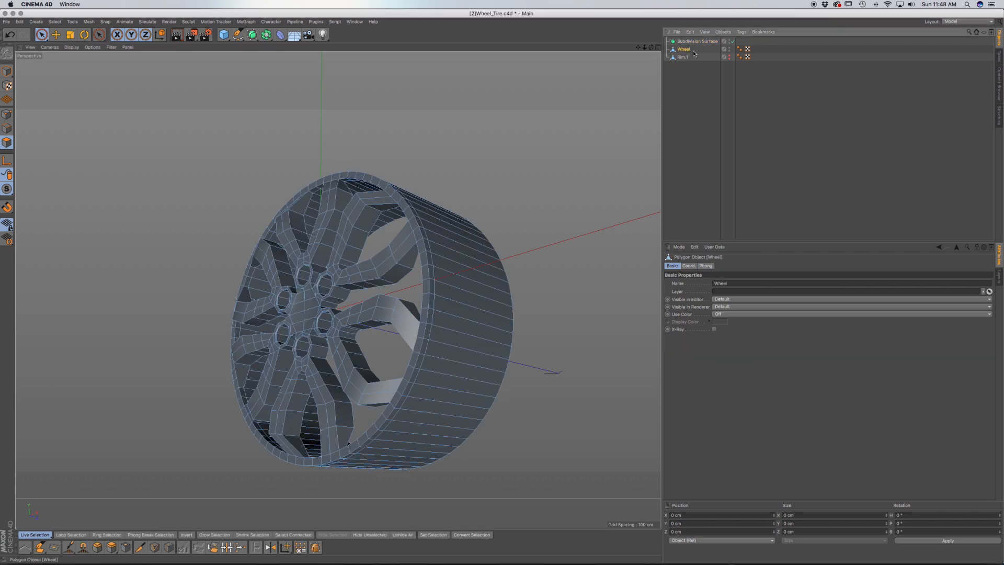
drag(693, 44, 694, 41)
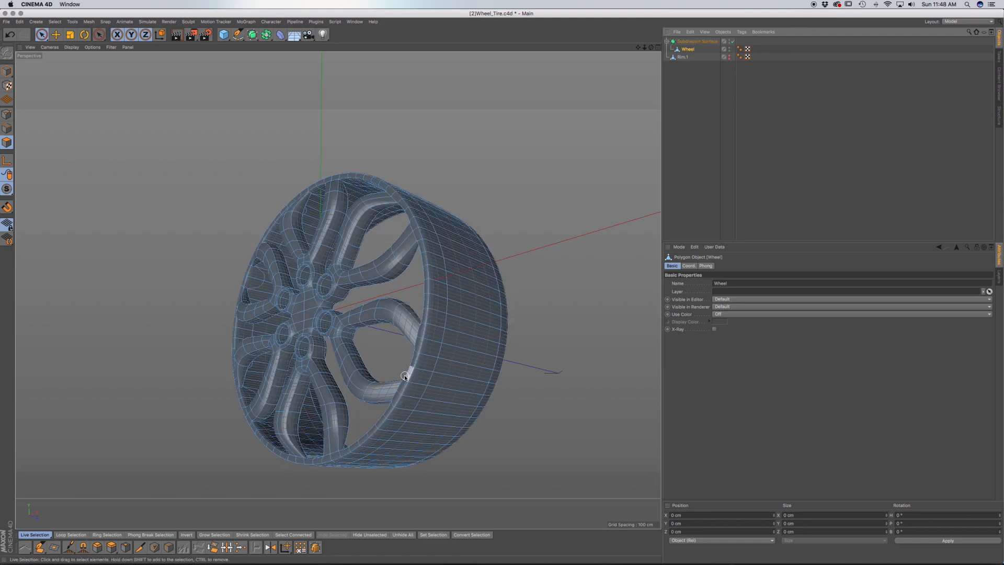
Examine the smoothed wheel closely where a spoke joins the rim, looking at the crease from several angles.
scroll(405, 376, up, 5)
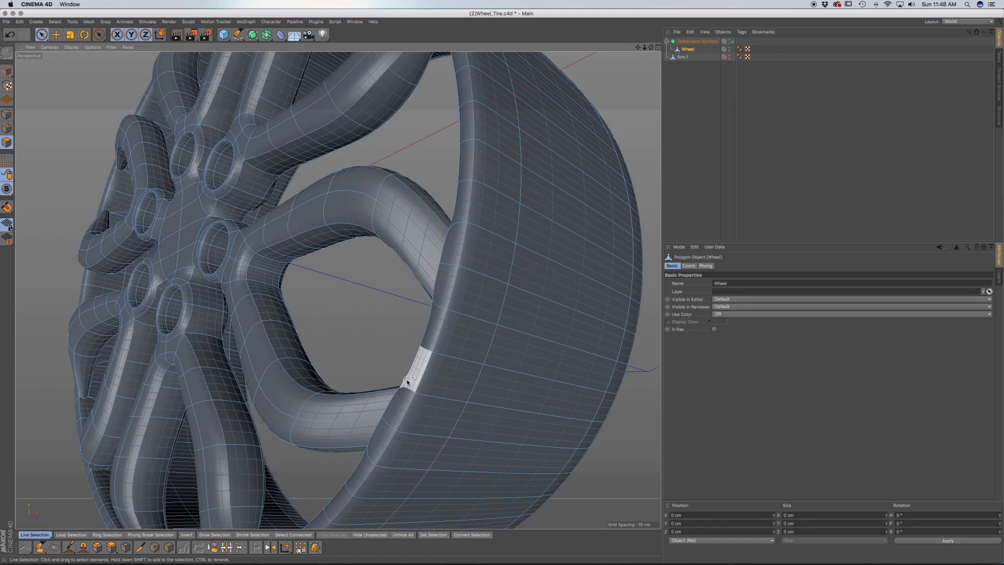
alt+drag(424, 346, 475, 381)
scroll(436, 314, down, 4)
alt+drag(432, 278, 380, 353)
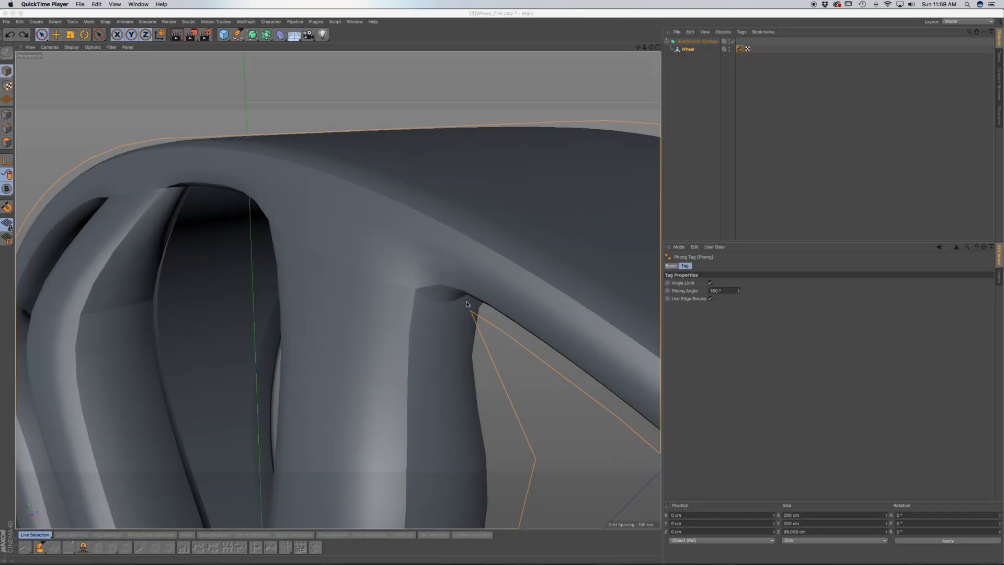
scroll(429, 293, up, 5)
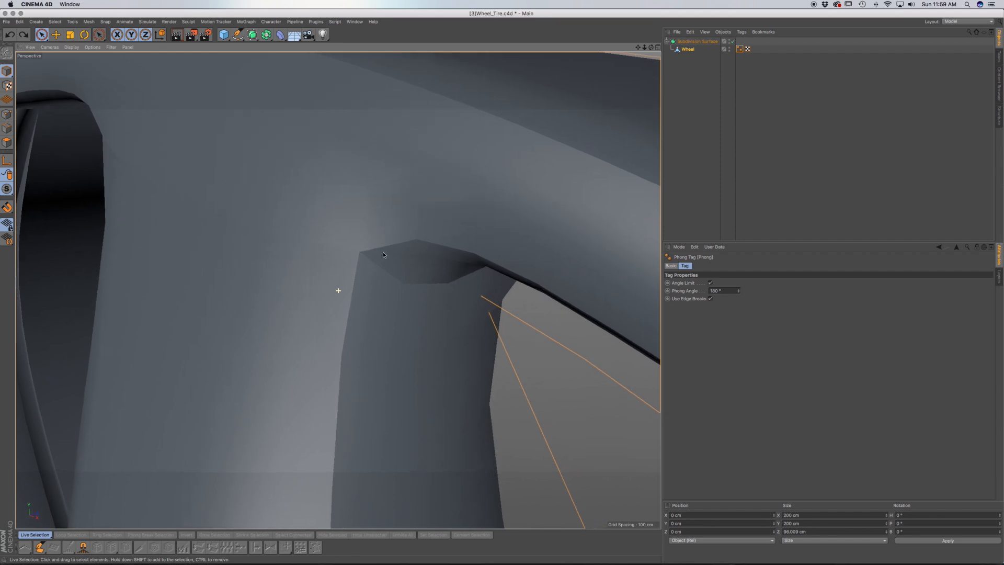
scroll(397, 273, down, 4)
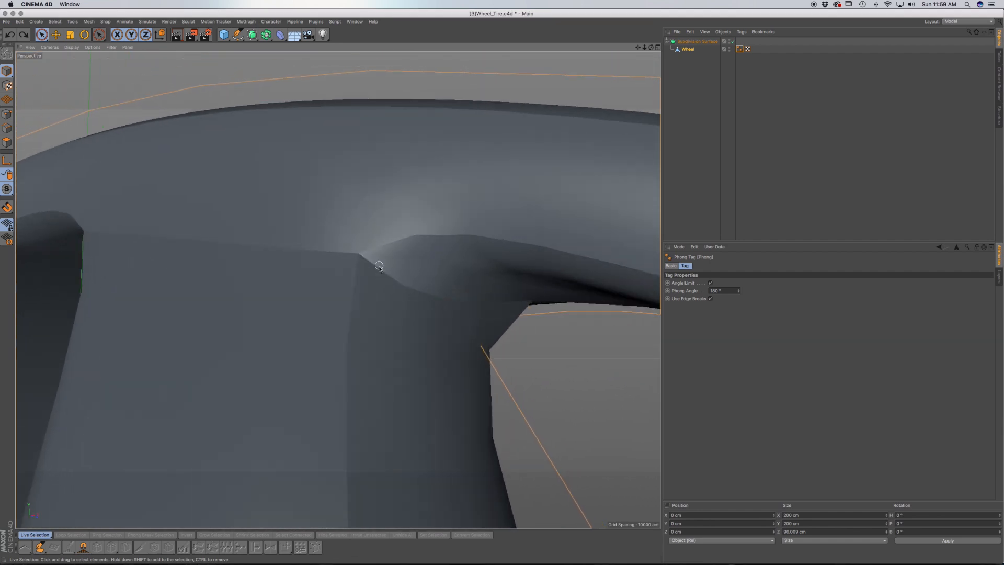
alt+drag(377, 341, 418, 289)
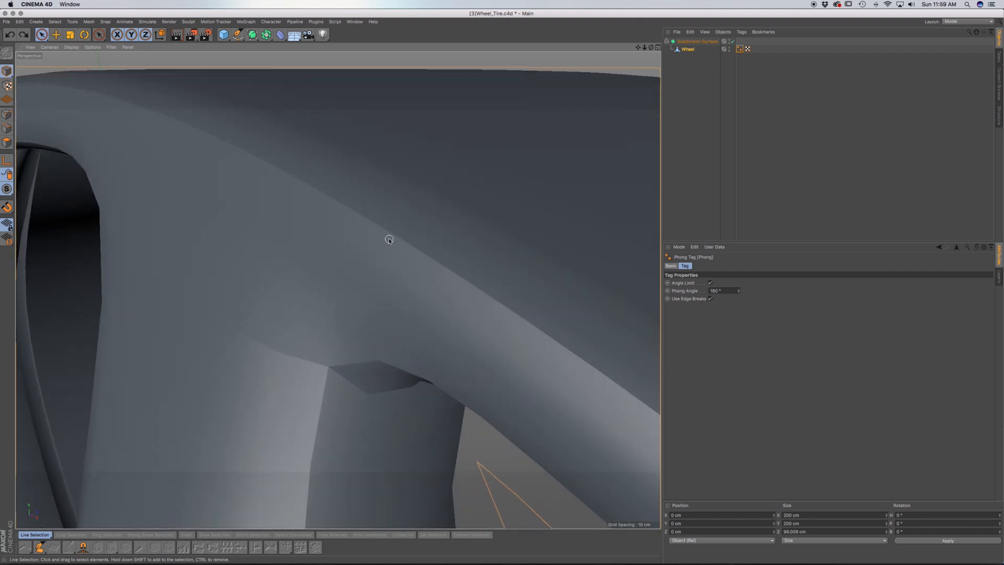
alt+middle_drag(482, 303, 432, 283)
alt+drag(431, 295, 429, 263)
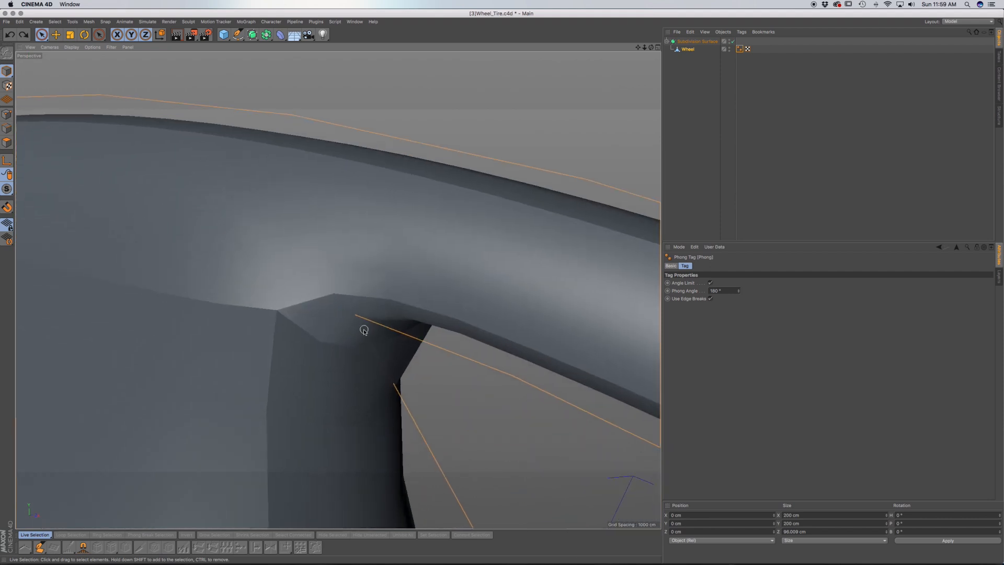
mouse_move(338, 331)
alt+mouse_down()
mouse_move(351, 308)
mouse_move(336, 343)
alt+mouse_up()
alt+middle_drag(341, 324, 442, 262)
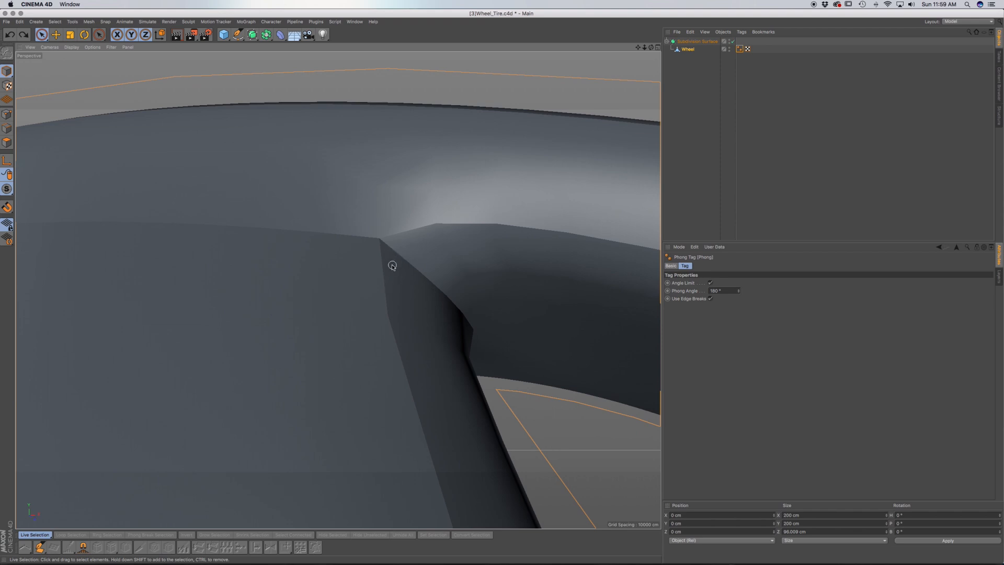
alt+drag(404, 258, 336, 289)
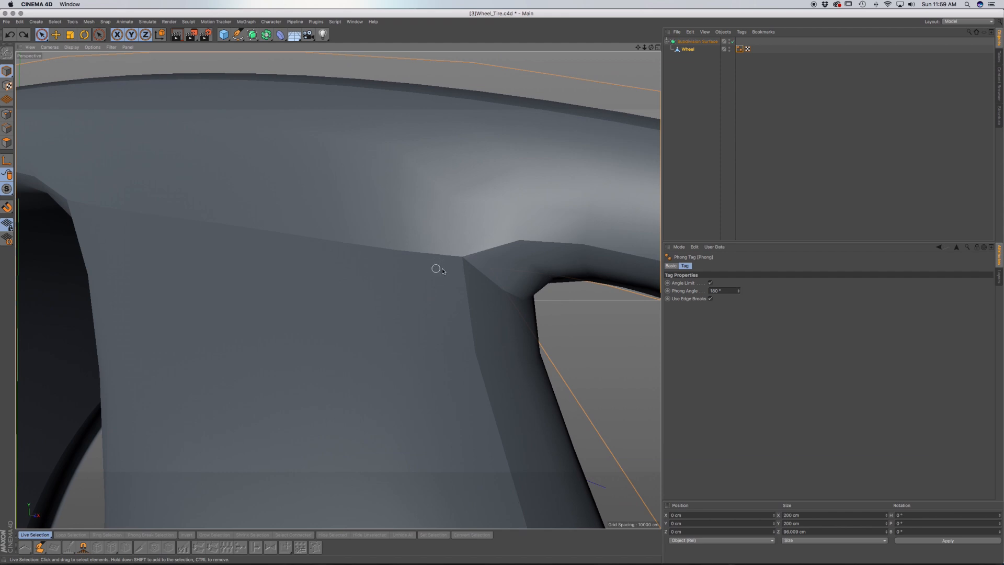
alt+drag(485, 276, 339, 290)
alt+drag(410, 262, 337, 289)
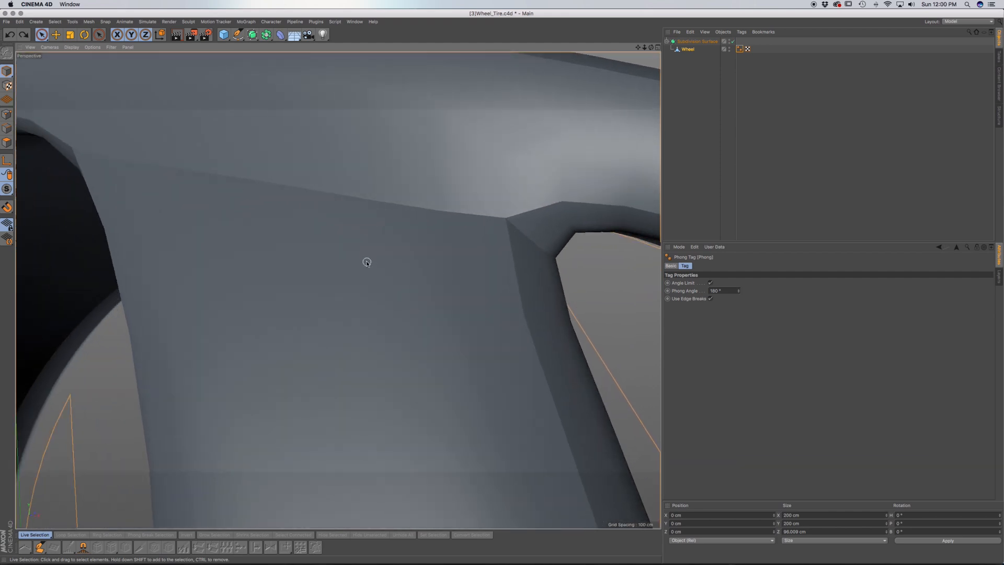
Turn off the Subdivision Surface in polygon mode and examine the base mesh where the upper spoke meets the rim.
click(6, 142)
click(217, 217)
click(486, 186)
click(733, 42)
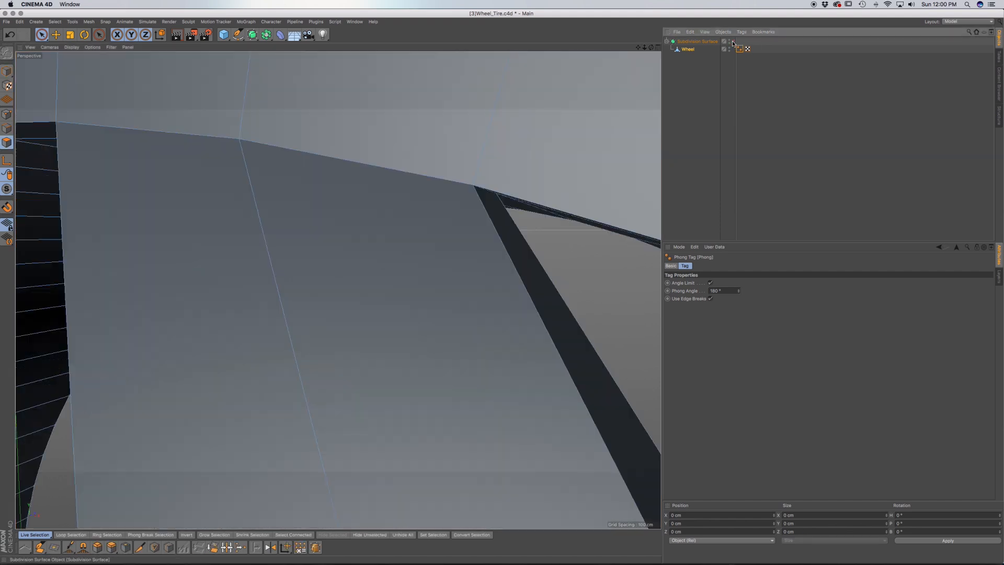
scroll(292, 200, down, 10)
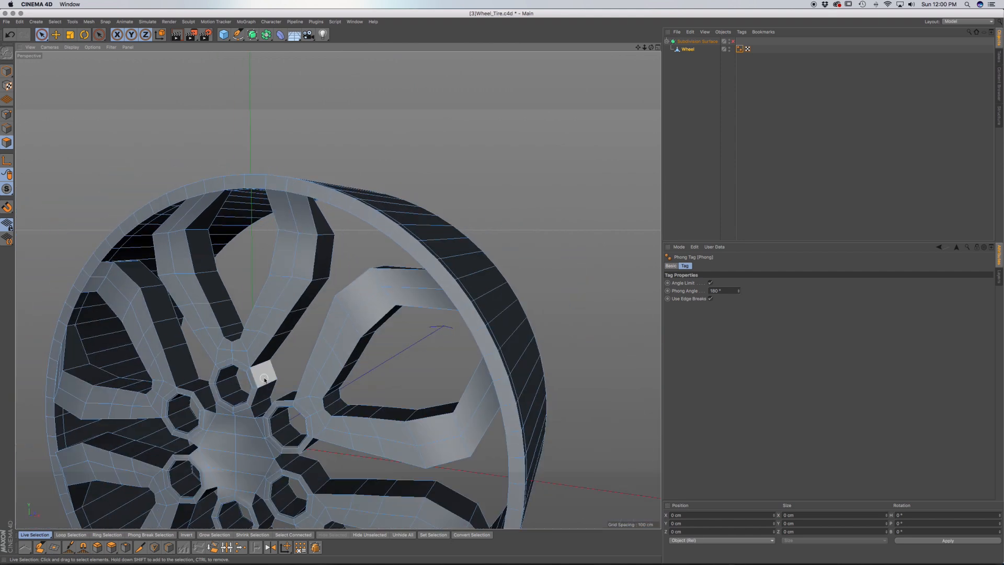
scroll(279, 227, up, 10)
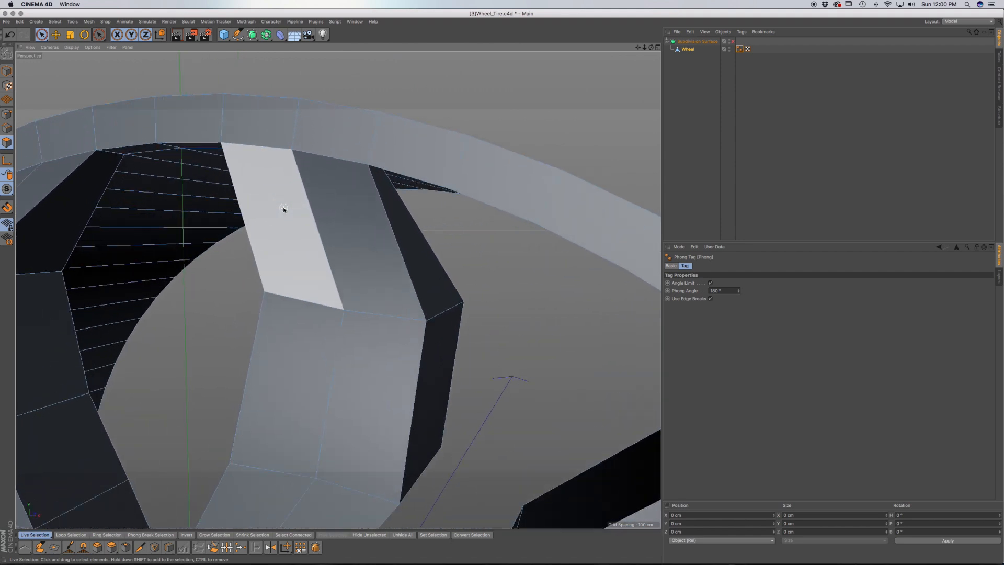
scroll(299, 202, up, 8)
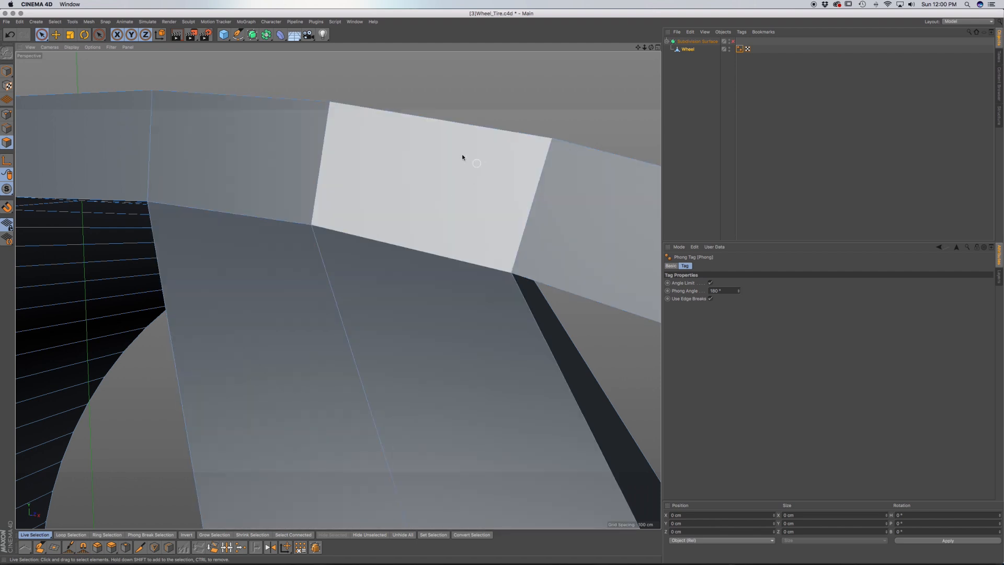
Compare the spoke-to-rim joint with the Subdivision Surface on and off.
click(7, 71)
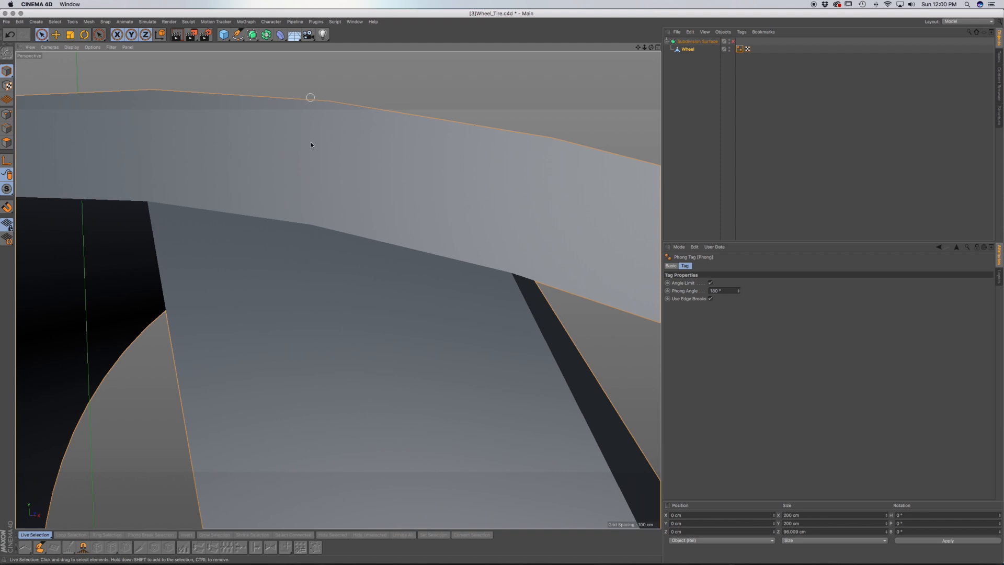
click(733, 41)
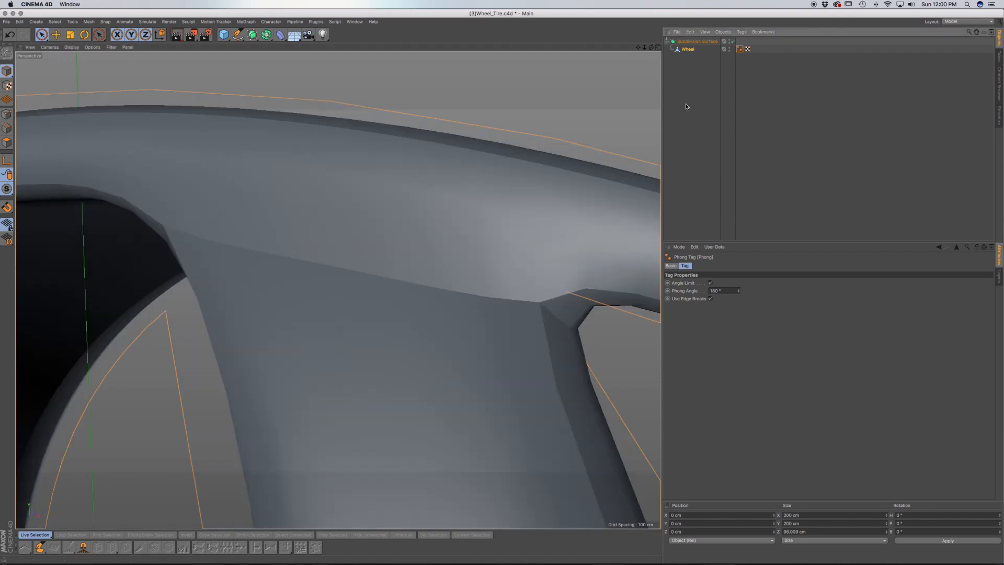
click(732, 42)
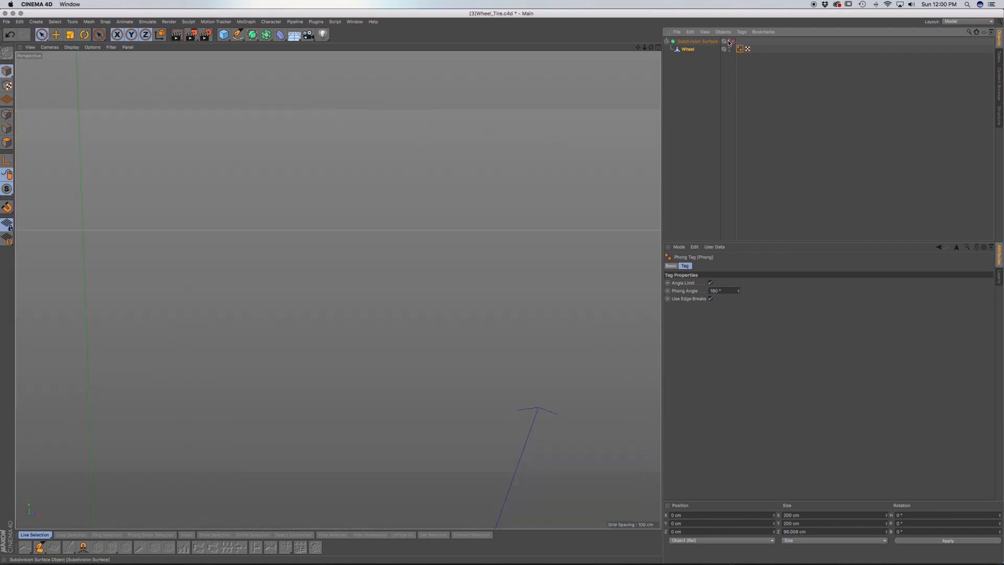
click(732, 41)
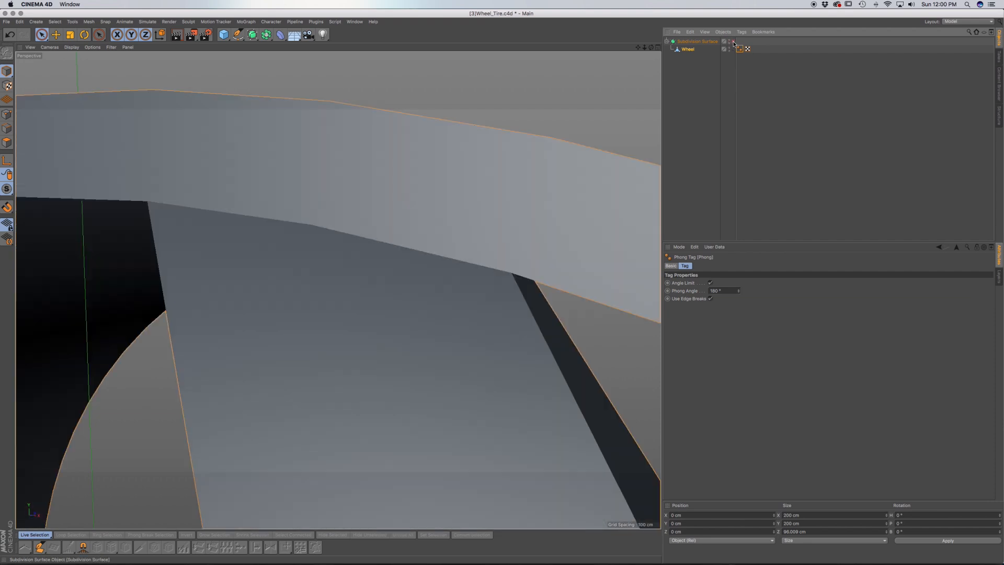
Select the two front polygons at the upper spoke's outer end on the Wheel mesh and hide them.
click(696, 50)
click(7, 142)
click(51, 190)
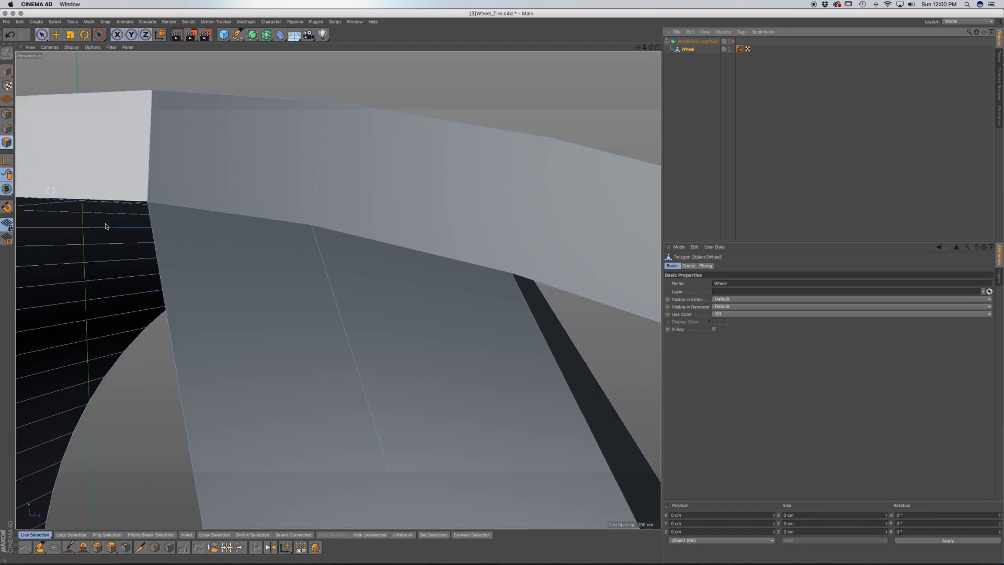
click(370, 312)
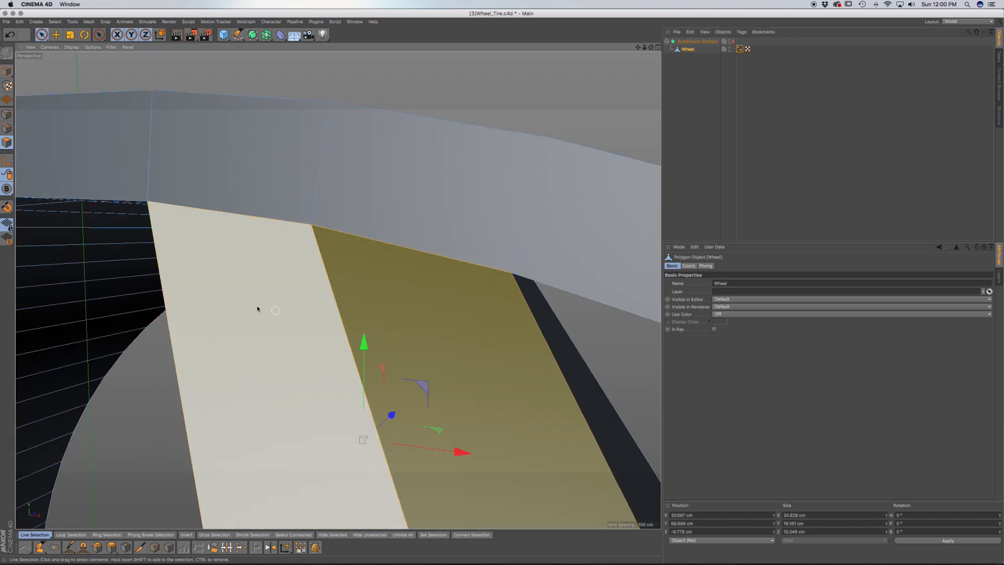
shift+click(257, 309)
click(54, 21)
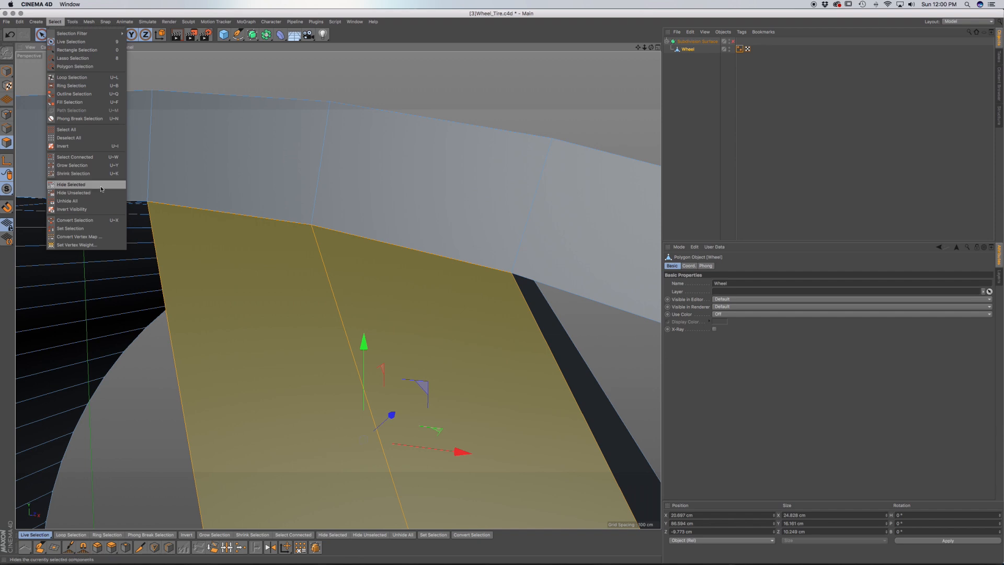
click(101, 186)
Select the two front polygons at the neighbouring spoke's outer end and hide them to expose the inside of the joint.
mouse_move(406, 246)
alt+mouse_down()
mouse_move(422, 209)
mouse_move(448, 186)
mouse_move(447, 202)
mouse_move(475, 239)
mouse_move(455, 259)
alt+mouse_up()
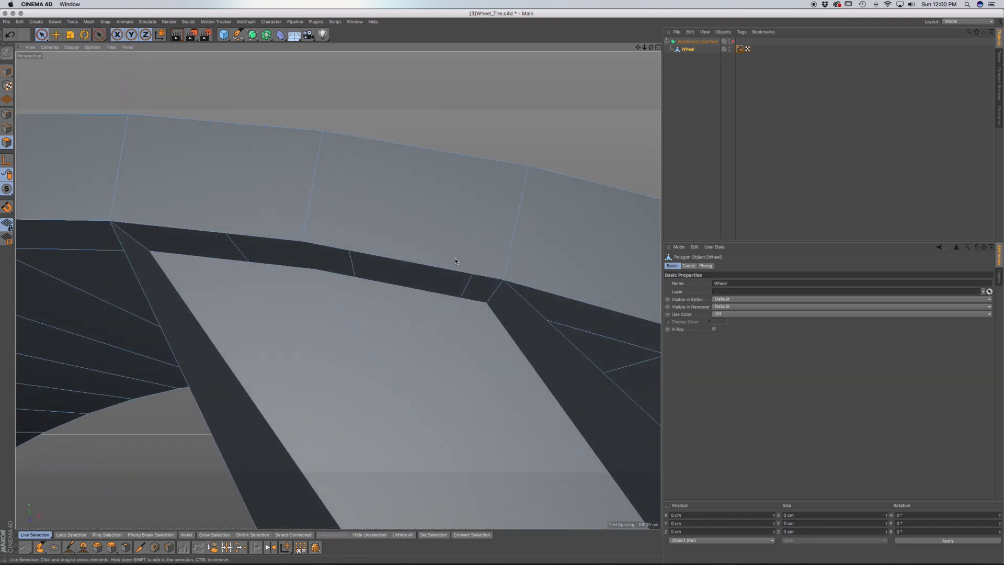
alt+middle_drag(223, 228, 433, 244)
alt+middle_drag(355, 188, 531, 199)
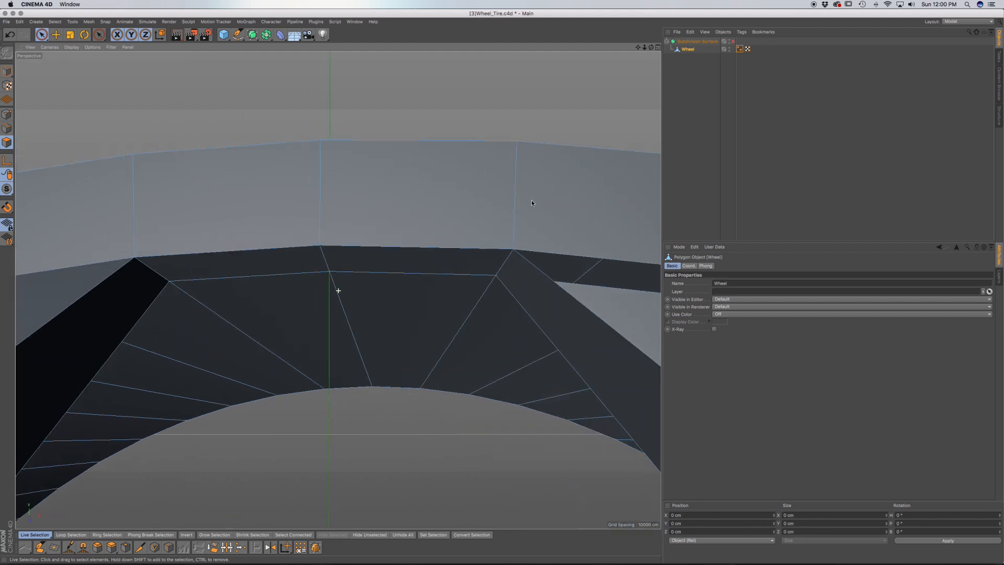
alt+middle_drag(176, 230, 535, 222)
drag(338, 309, 235, 335)
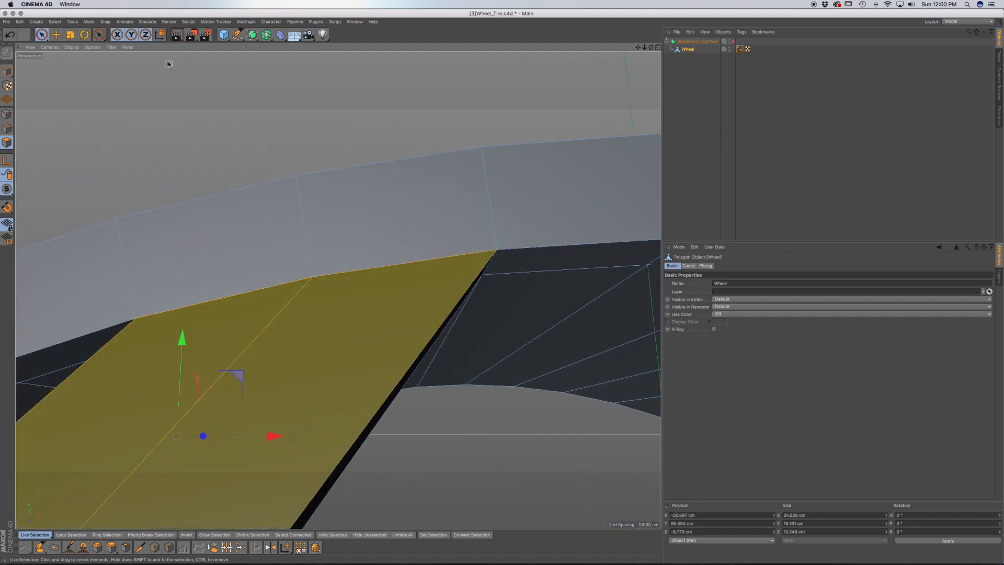
click(58, 23)
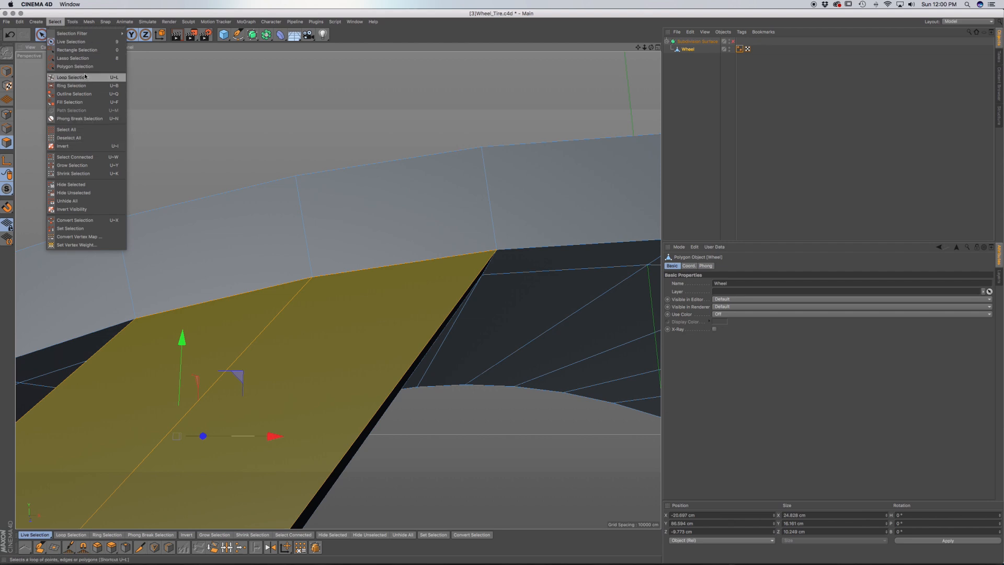
click(80, 193)
Delete the two interior polygons between the opened spoke's end and the rim.
alt+drag(363, 288, 395, 258)
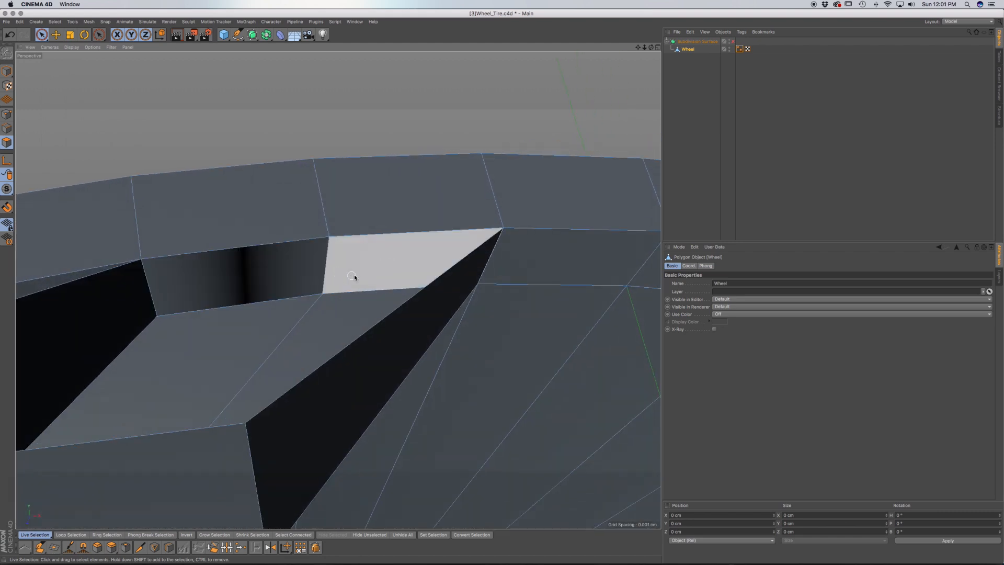
alt+drag(349, 278, 384, 251)
click(370, 252)
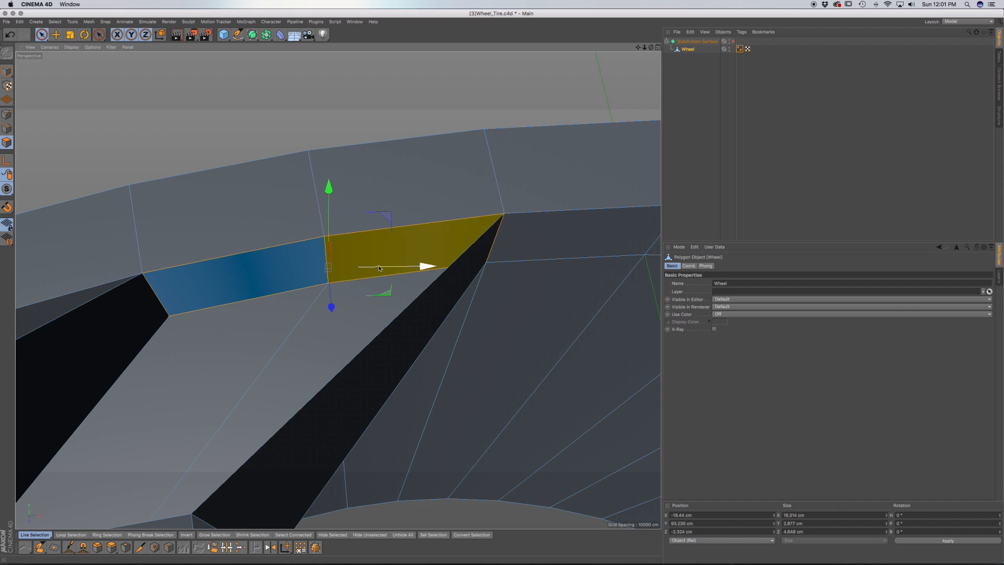
key(Delete)
Unhide all hidden polygons of the wheel mesh.
alt+drag(418, 227, 427, 193)
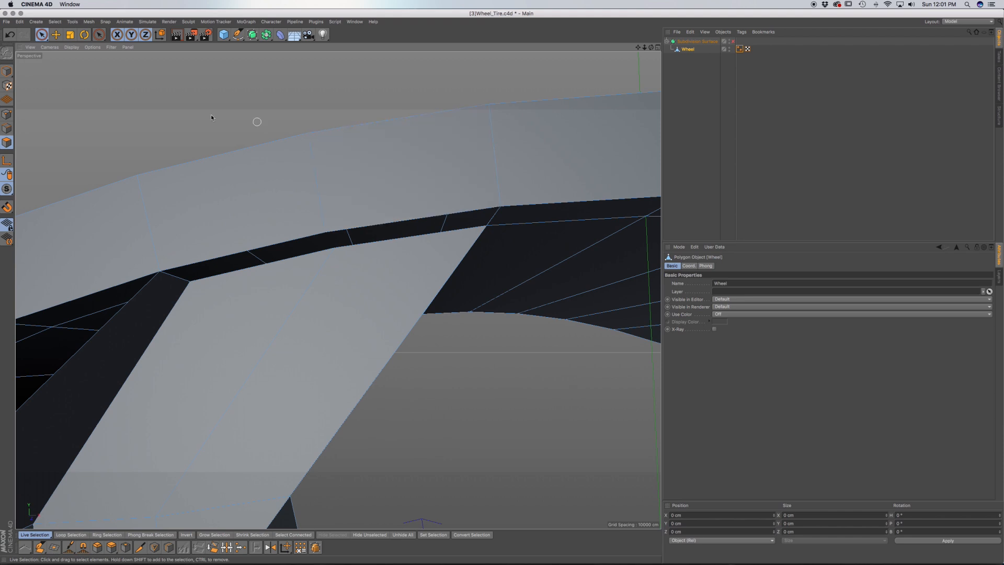
click(55, 21)
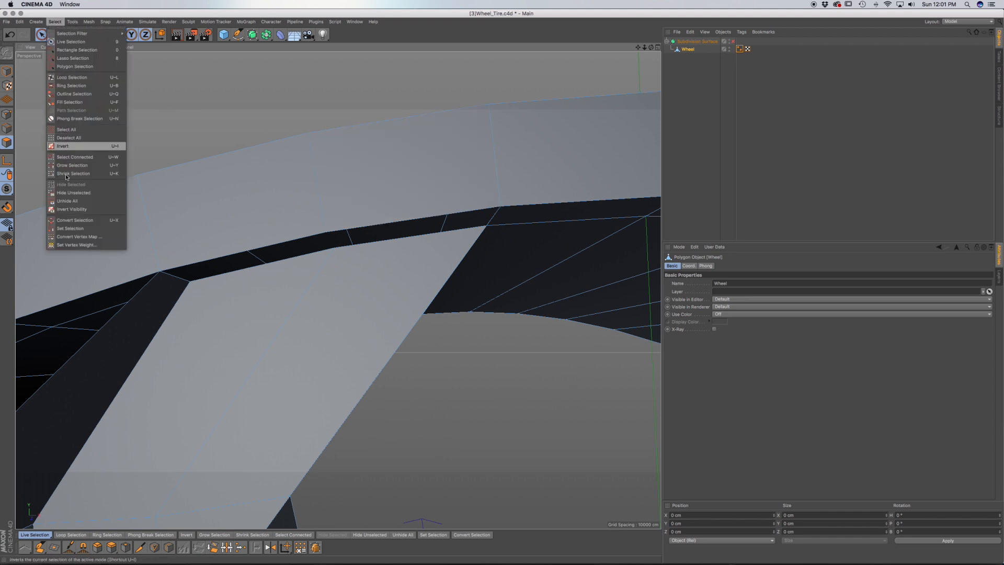
click(74, 208)
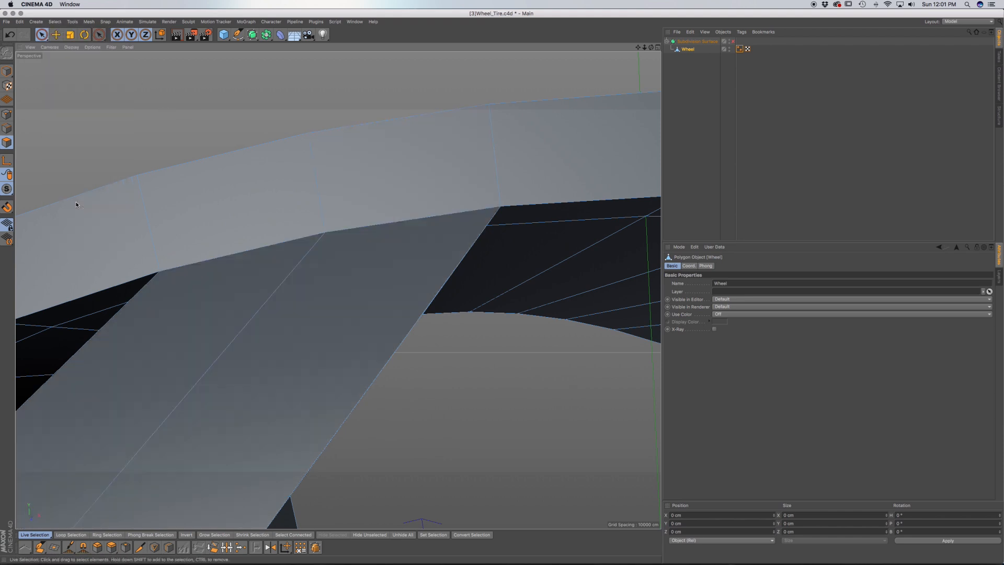
Turn the Subdivision Surface back on, deselect the wheel and inspect the spoke-to-rim crease.
click(732, 41)
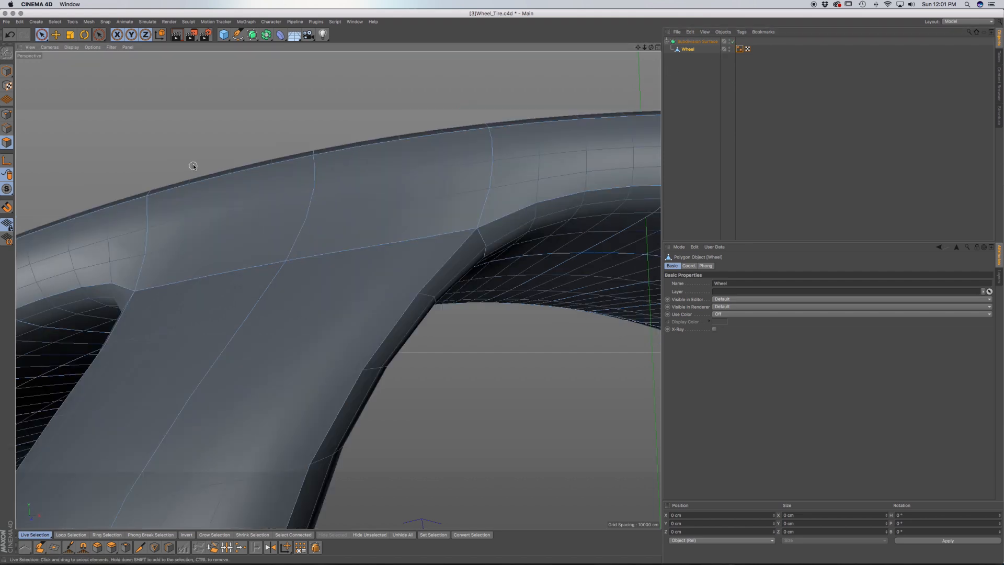
click(761, 85)
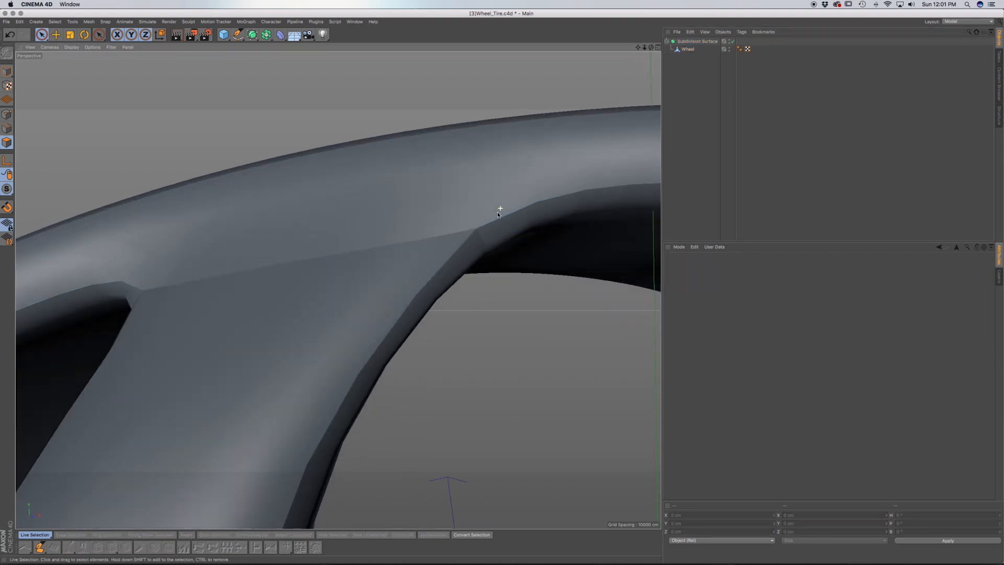
alt+drag(498, 214, 492, 243)
alt+right_drag(396, 251, 392, 296)
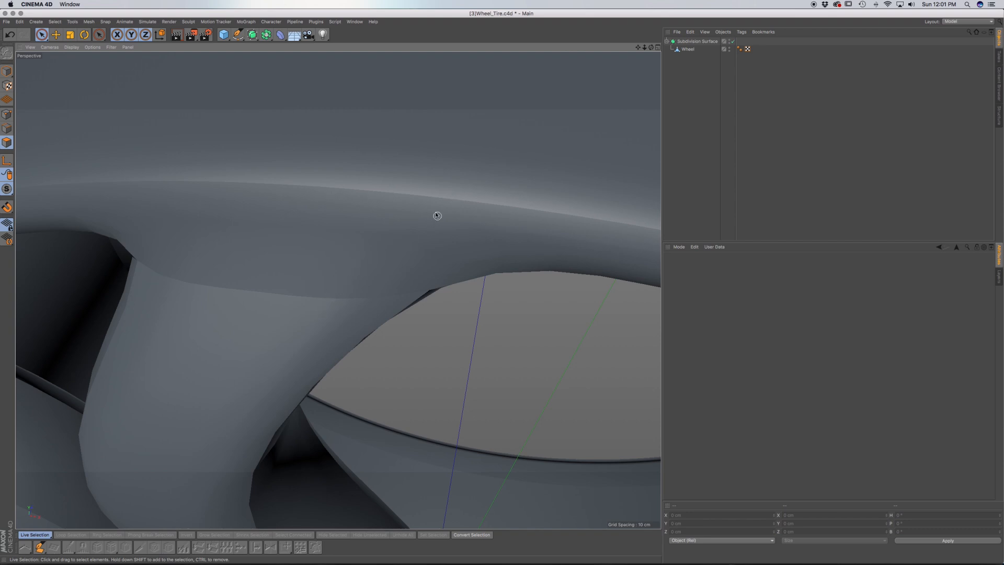
alt+middle_drag(419, 264, 448, 206)
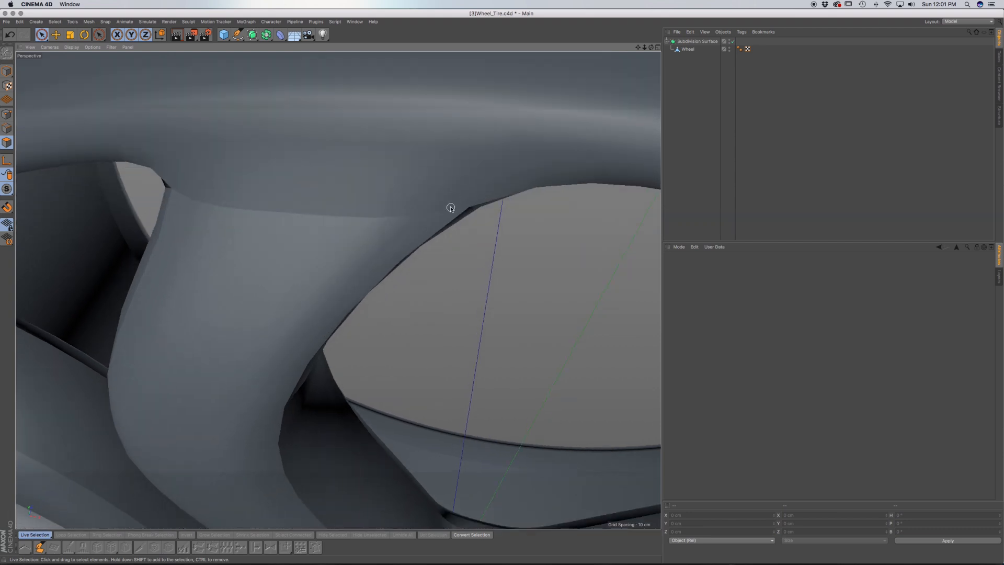
Disable Use Edge Breaks in the wheel's Phong tag and inspect the shading of the spoke-to-rim joints.
click(739, 49)
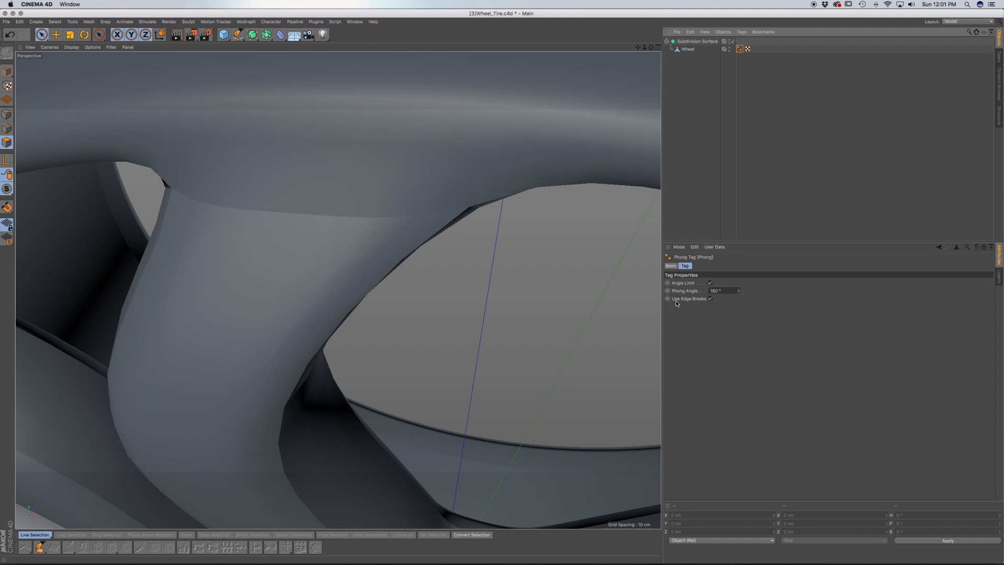
click(710, 299)
mouse_move(392, 192)
alt+mouse_down()
mouse_move(371, 141)
mouse_move(358, 139)
alt+mouse_up()
alt+drag(495, 195, 356, 247)
alt+drag(455, 238, 384, 244)
alt+drag(446, 274, 491, 281)
alt+drag(230, 256, 156, 348)
scroll(301, 342, down, 10)
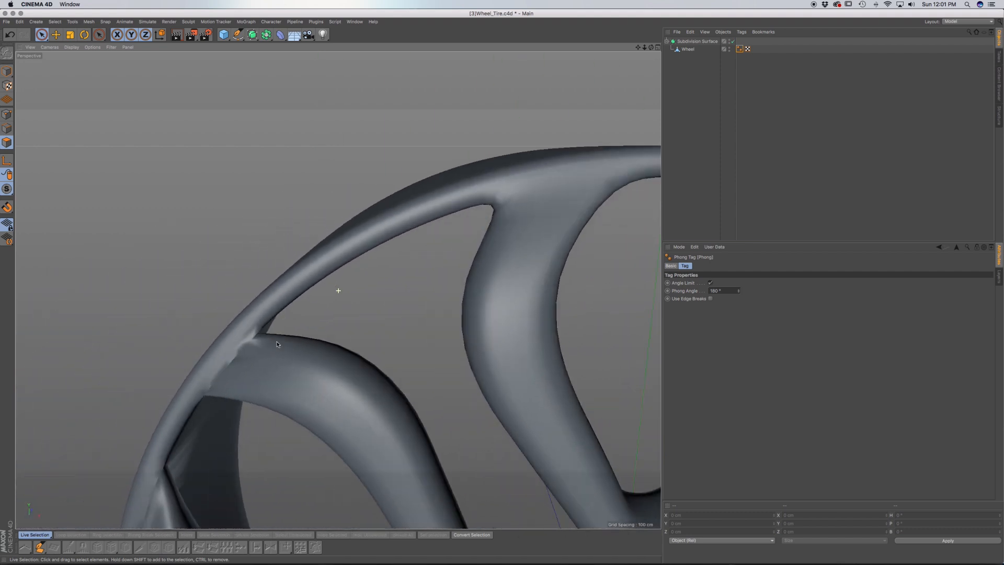
Examine the smoothed spoke-to-rim joints of the wheel from several angles for leftover shading creases.
scroll(299, 341, up, 10)
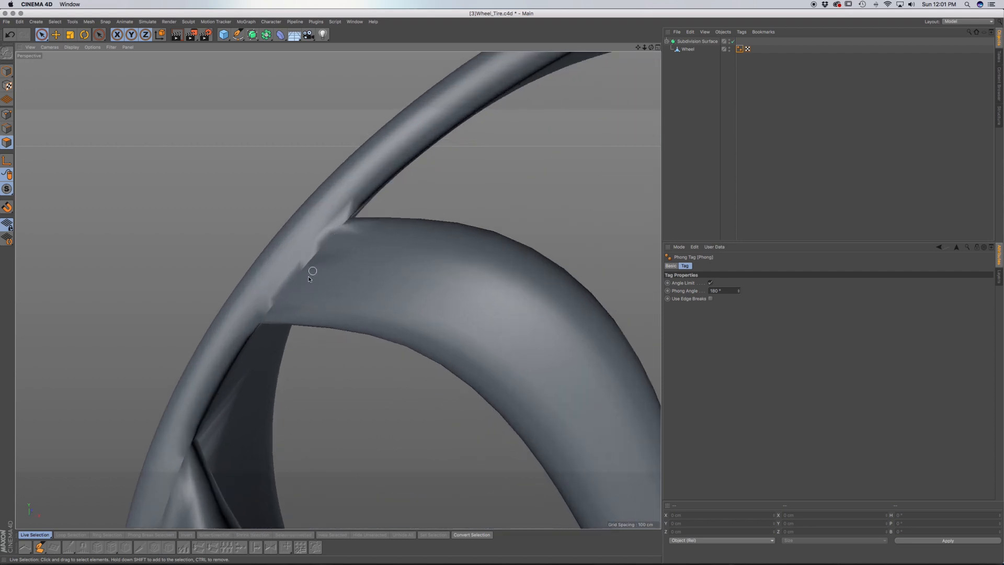
alt+drag(340, 251, 246, 312)
alt+drag(426, 288, 370, 283)
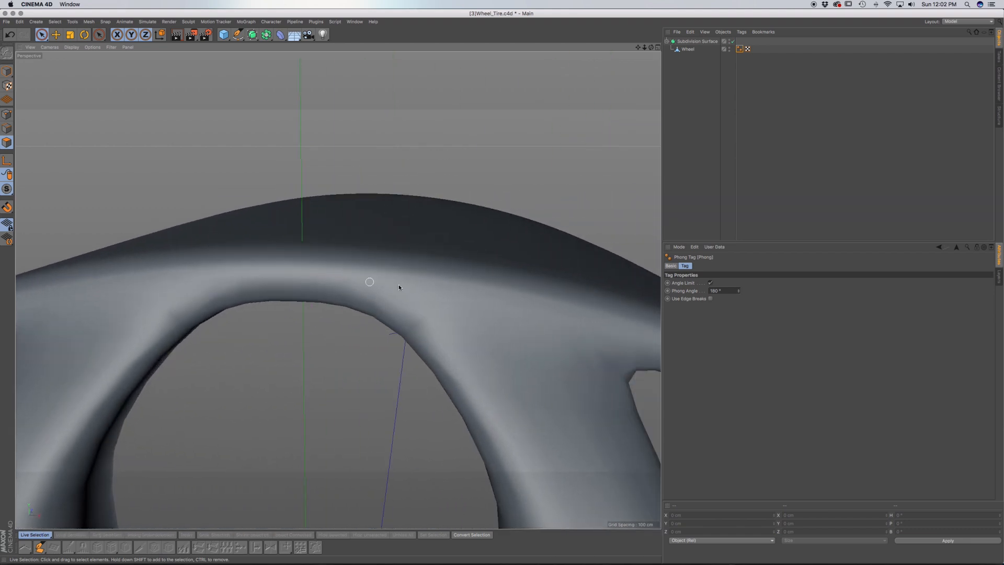
alt+drag(418, 318, 451, 288)
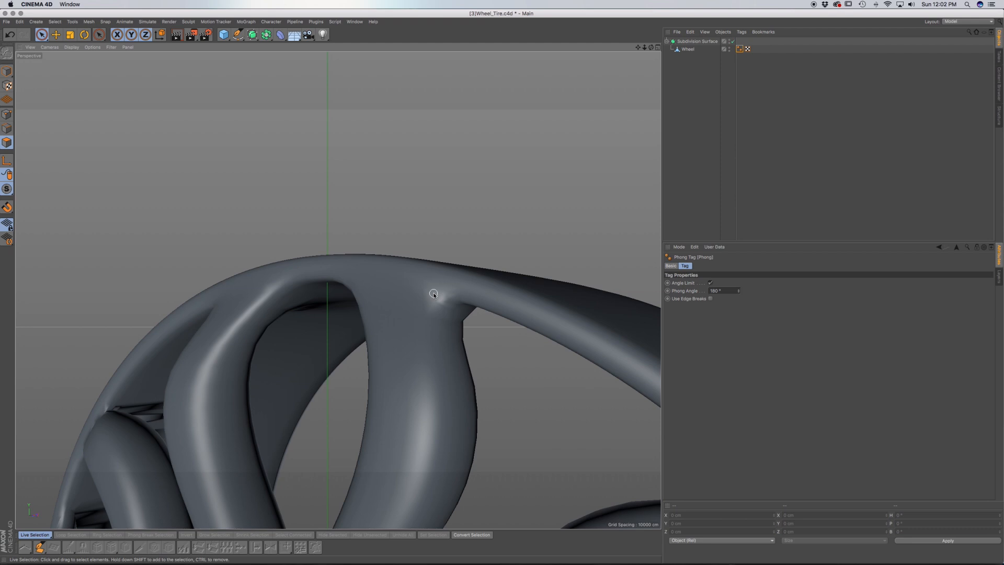
alt+drag(450, 307, 413, 339)
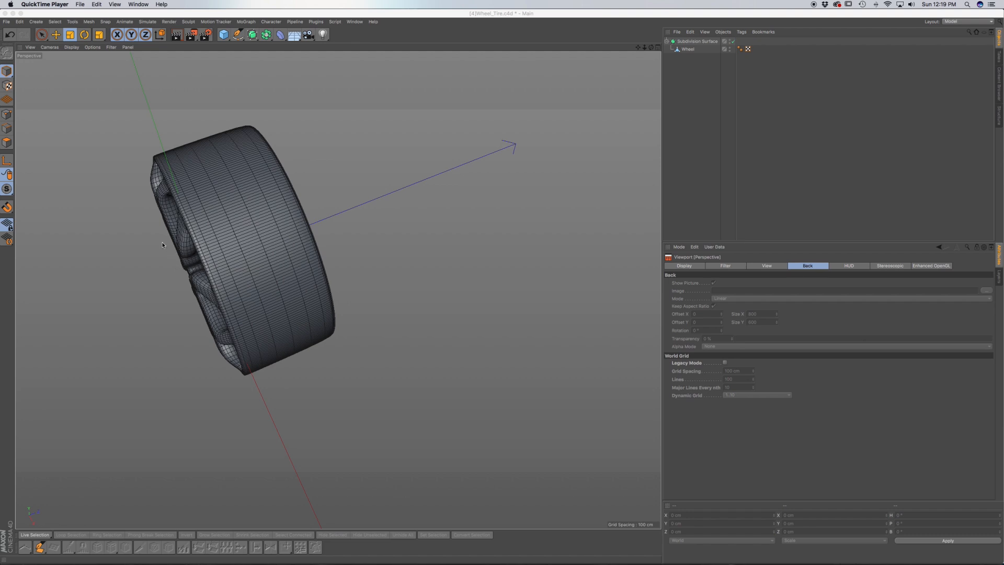
In the Top view, resize the Tire.jpg background image to Size X 136 and offset it 199 in X beside the wheel.
click(759, 149)
key(F2)
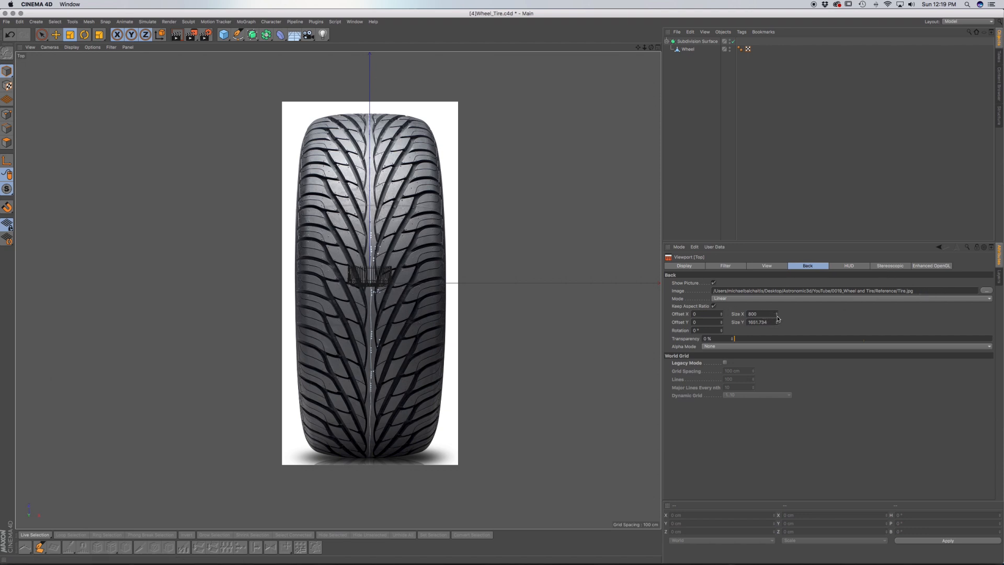
mouse_move(777, 316)
mouse_down()
mouse_move(777, 407)
mouse_move(777, 317)
mouse_up()
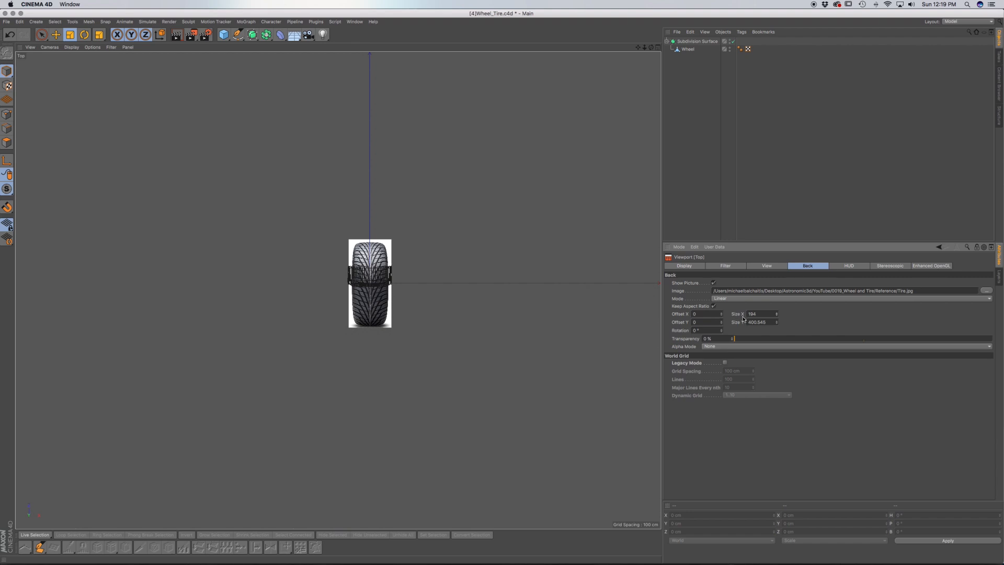
scroll(375, 292, up, 8)
scroll(374, 293, down, 3)
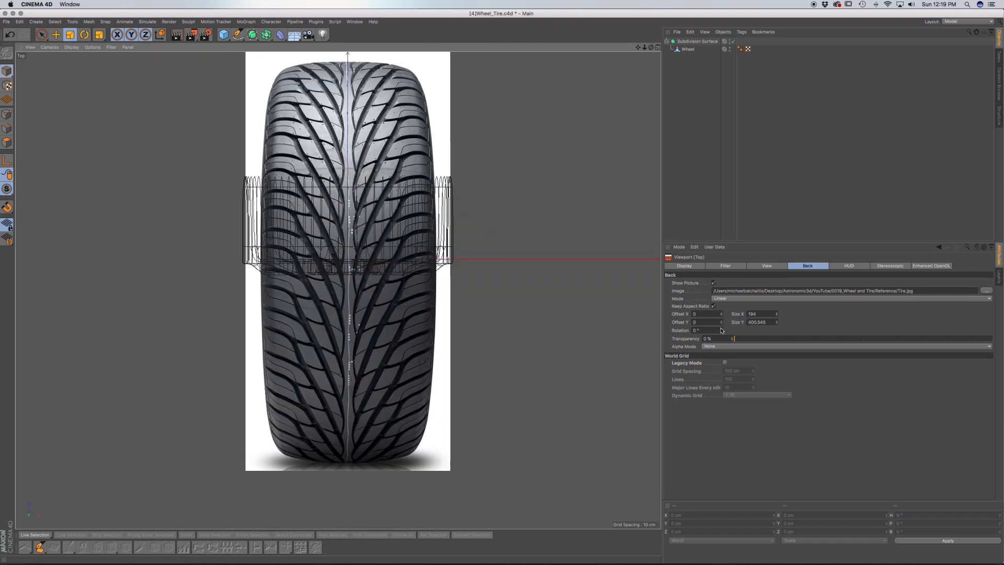
drag(776, 321, 777, 357)
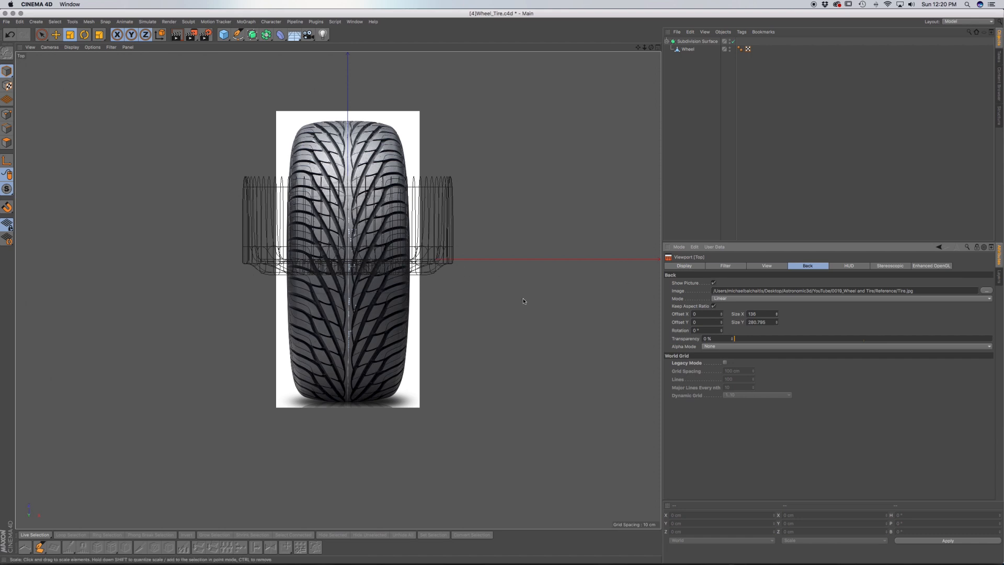
drag(724, 316, 724, 305)
alt+middle_drag(561, 309, 413, 366)
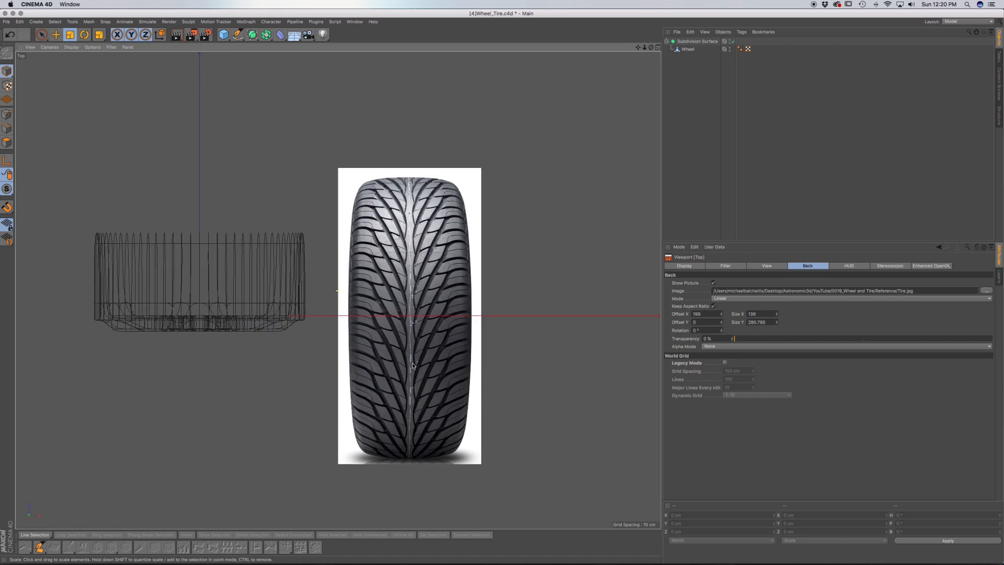
With the Polygon Pen in point mode, trace the curved outer tread block near the tire's upper left as a strip of polygons.
scroll(421, 248, up, 5)
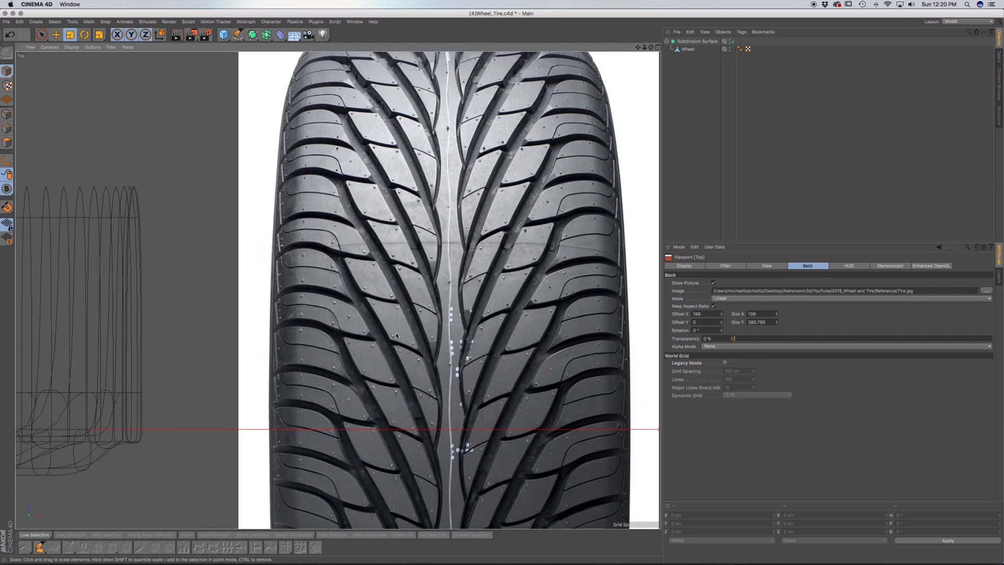
click(40, 547)
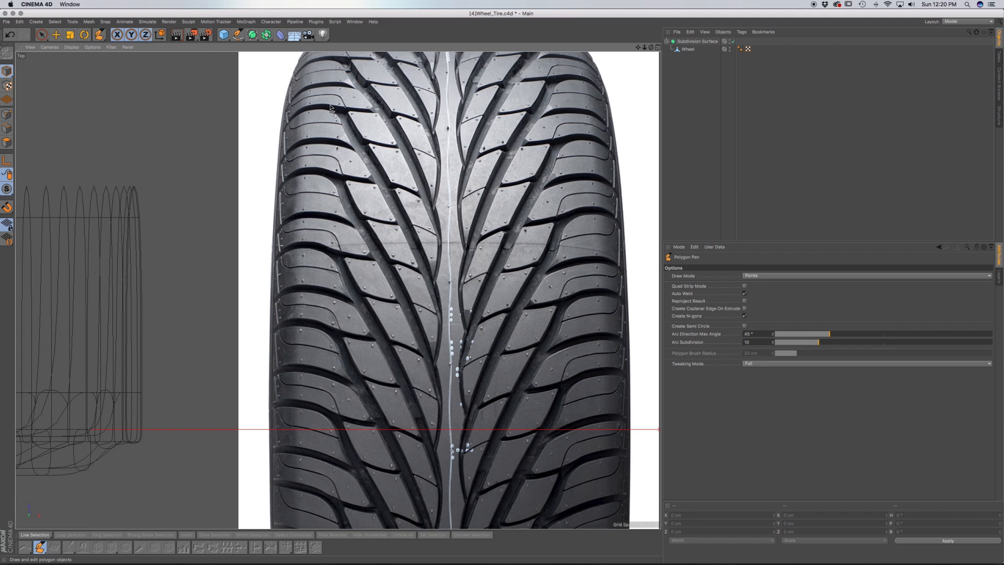
alt+middle_drag(334, 111, 362, 236)
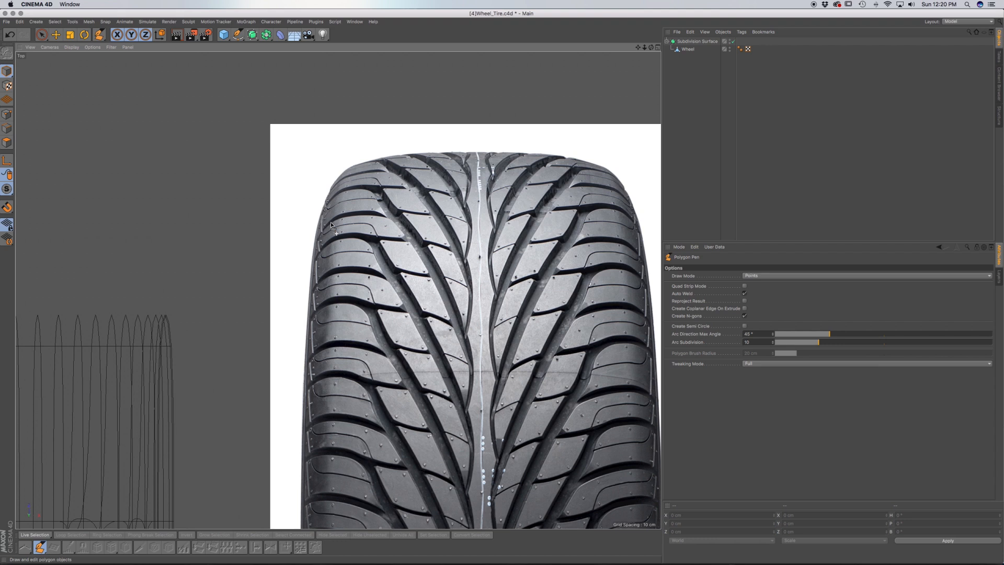
key(Return)
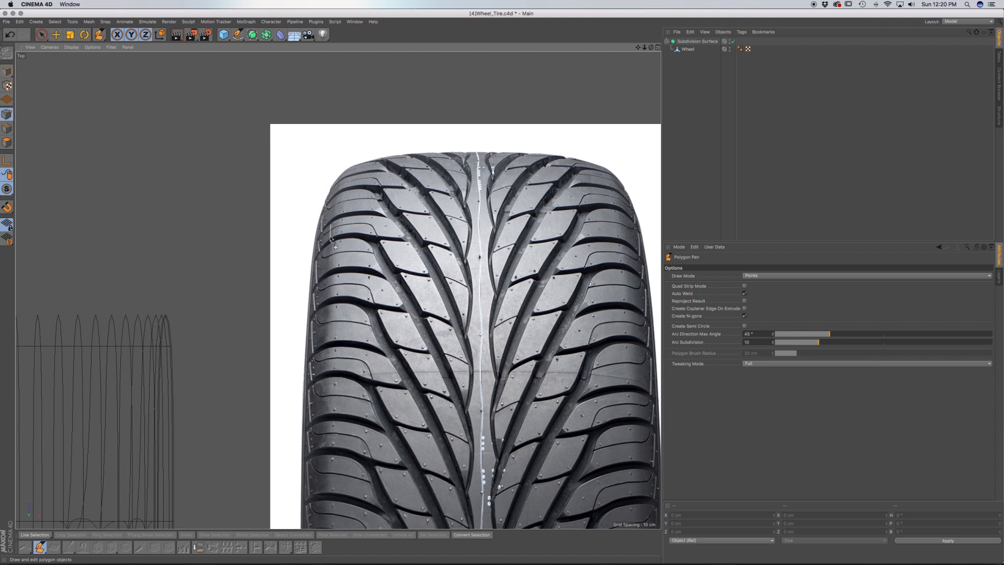
click(343, 232)
click(345, 224)
drag(343, 224, 364, 225)
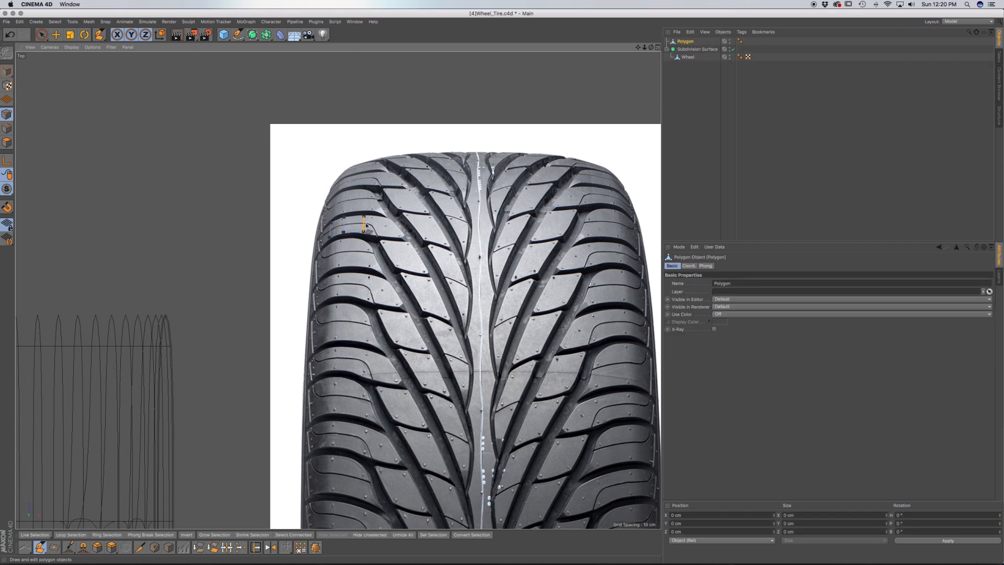
drag(365, 226, 387, 228)
Trace the four-sided tread block diagonally below the polygon strip with the Polygon Pen and close it as a quad.
click(380, 241)
click(409, 243)
click(428, 273)
click(396, 267)
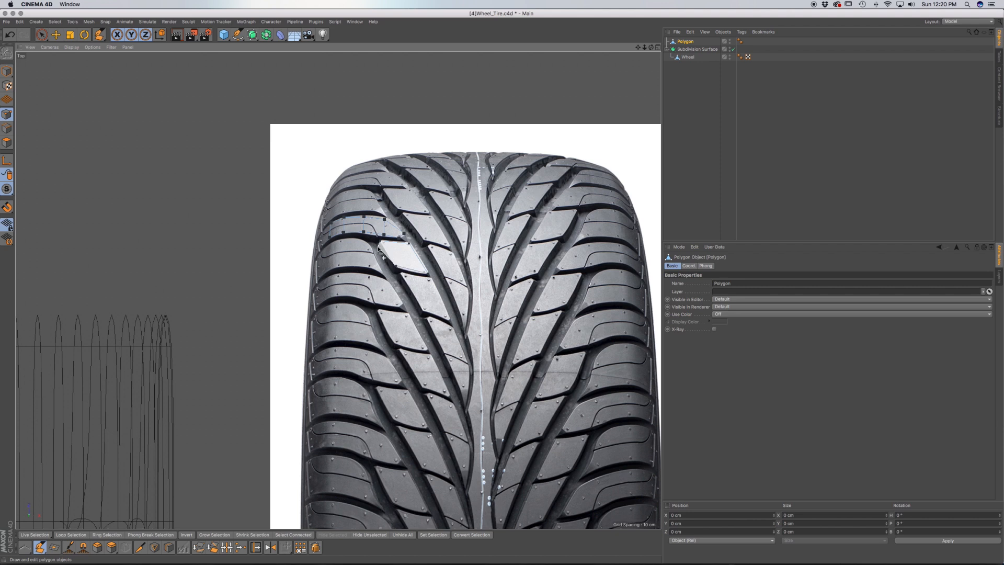
click(380, 242)
Trace the next four-sided tread block down the diagonal row toward the tire's center line.
click(402, 274)
click(430, 279)
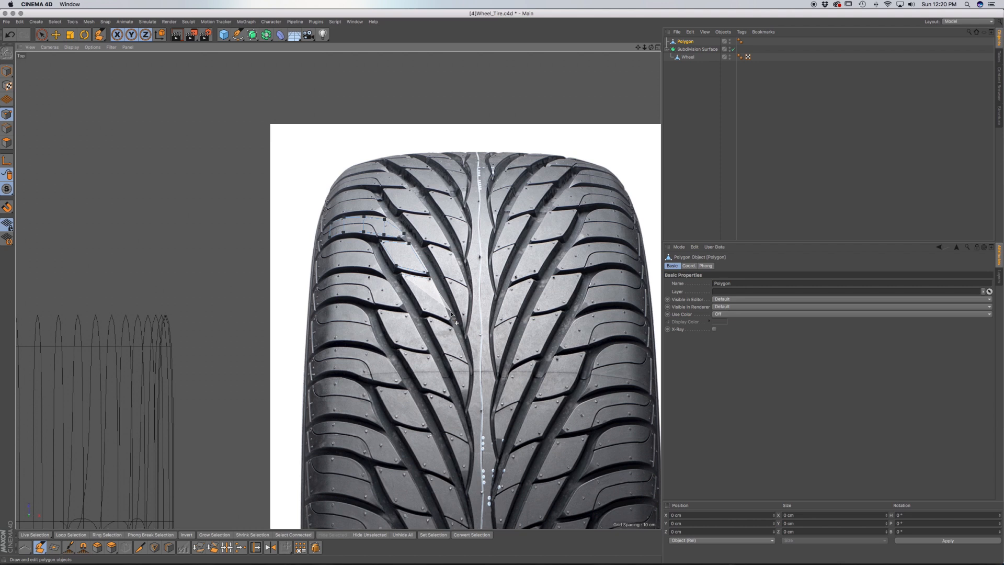
click(449, 319)
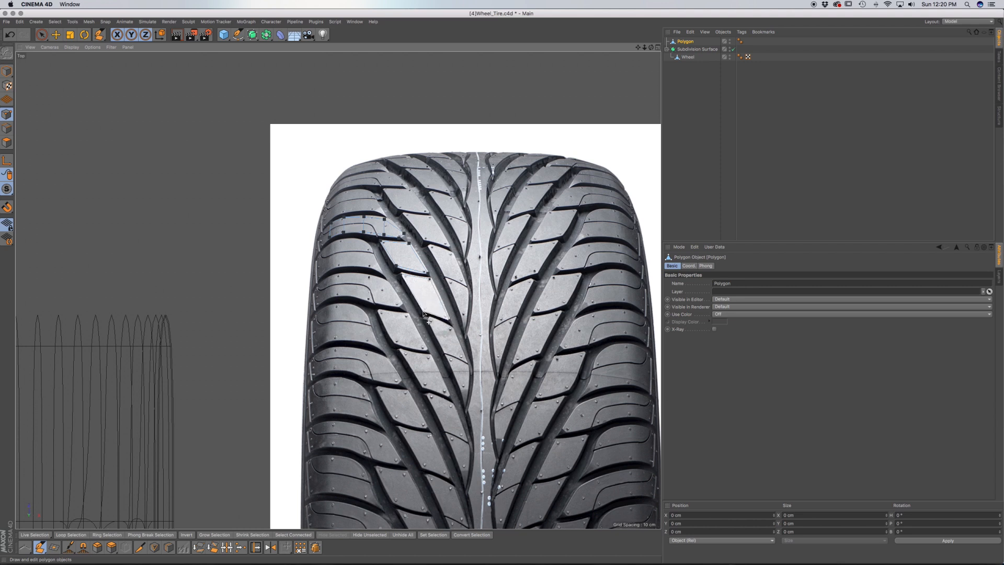
click(426, 316)
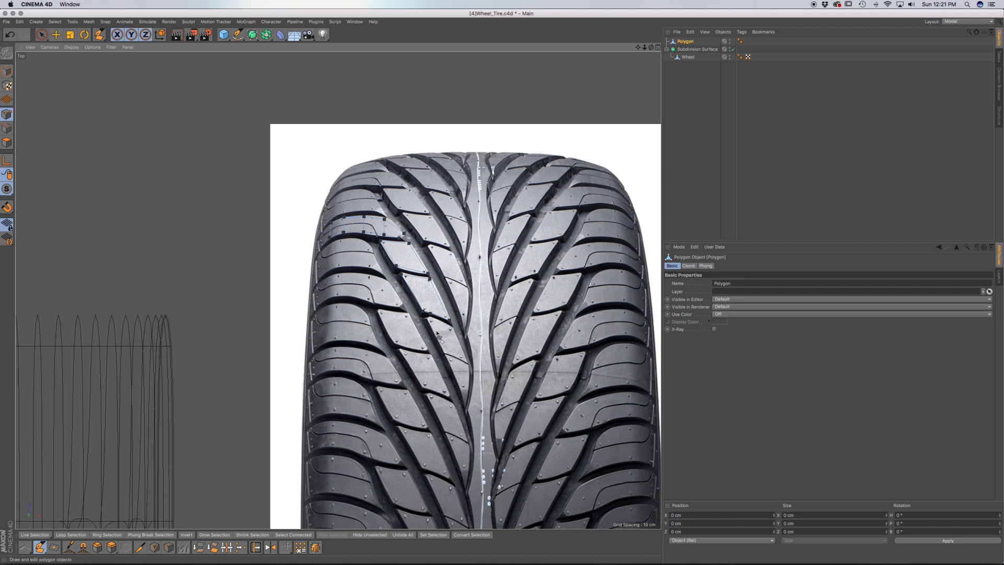
click(429, 319)
click(452, 326)
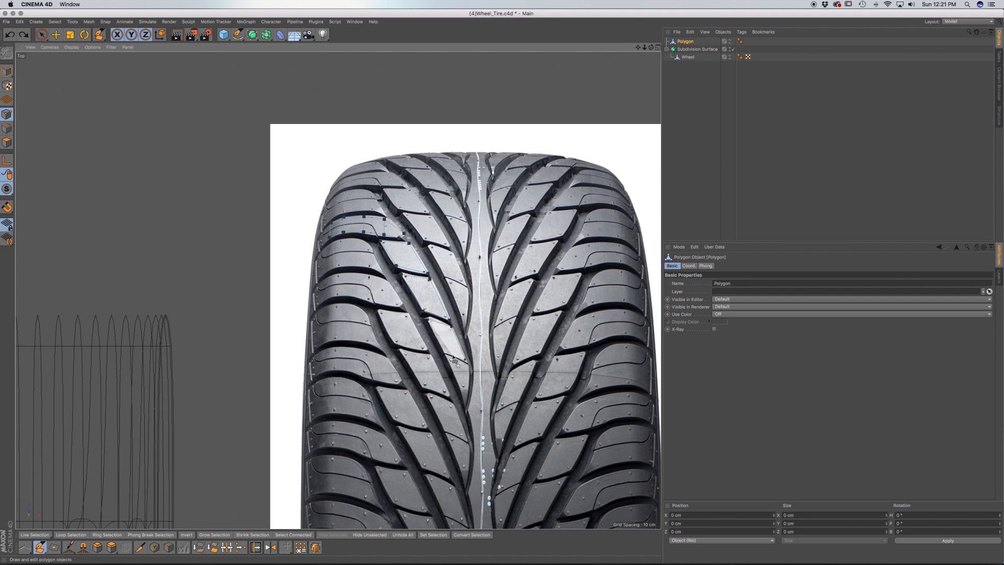
key(Escape)
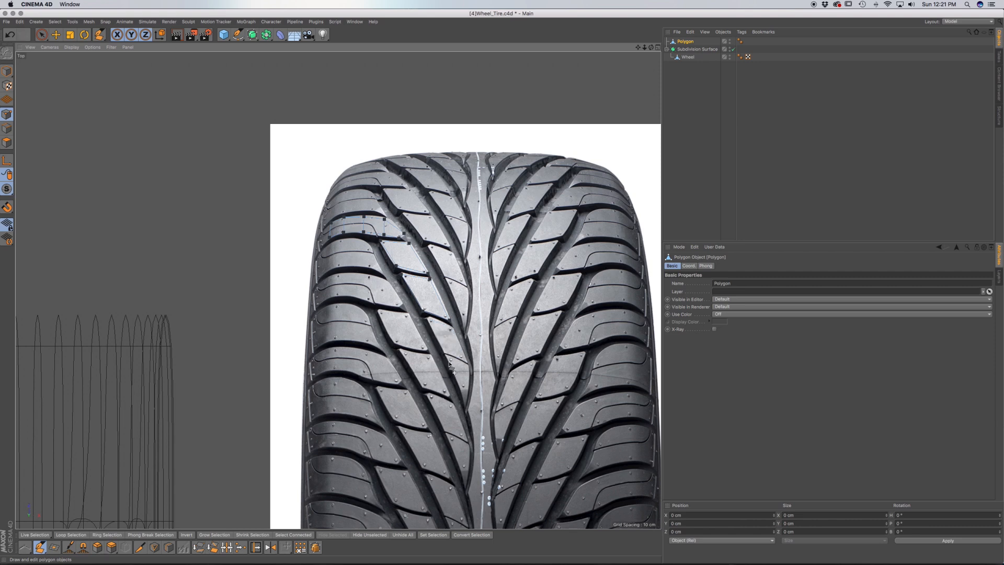
Trace the narrow four-sided tread block beside the tire's center groove as a closed quad.
click(431, 314)
scroll(438, 323, up, 5)
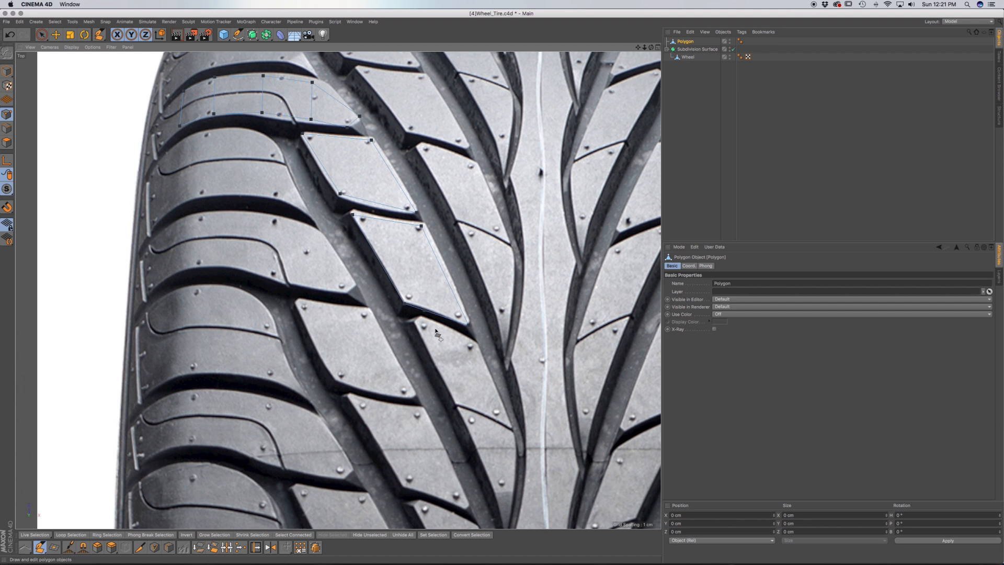
click(475, 343)
click(510, 425)
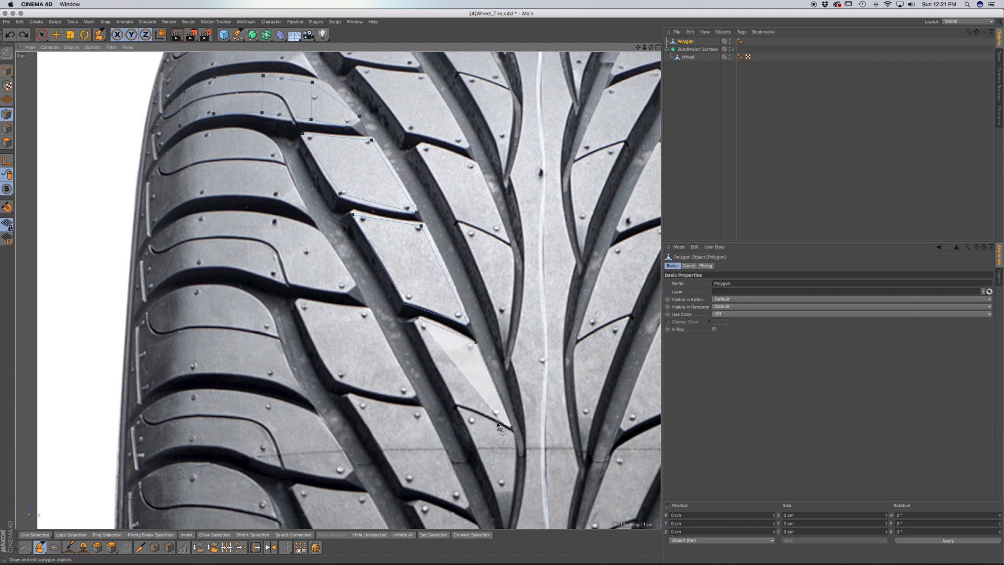
click(455, 404)
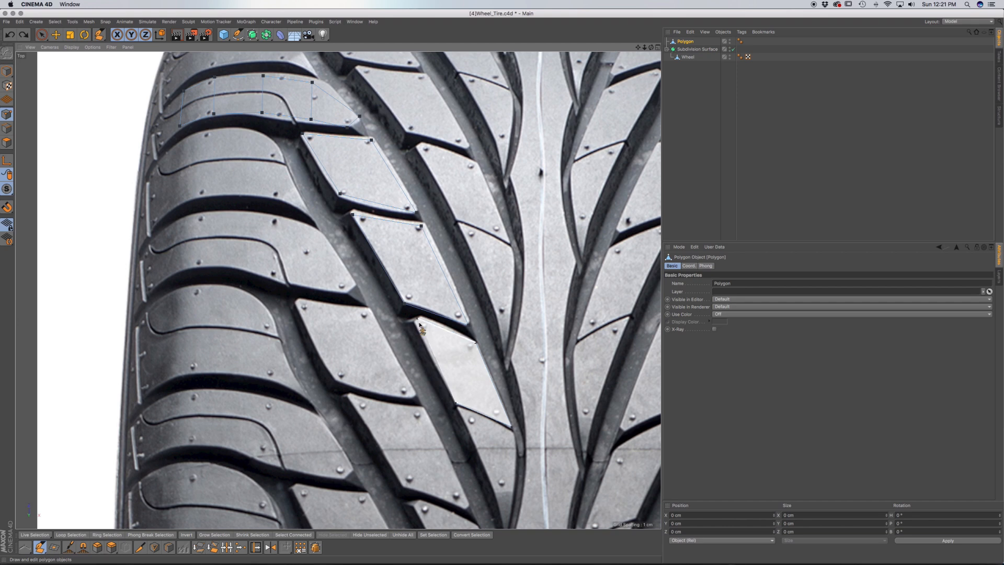
click(418, 318)
Trace the triangular tread block that ends the diagonal row at the center groove as a three-point polygon.
alt+middle_drag(467, 372, 414, 206)
click(407, 248)
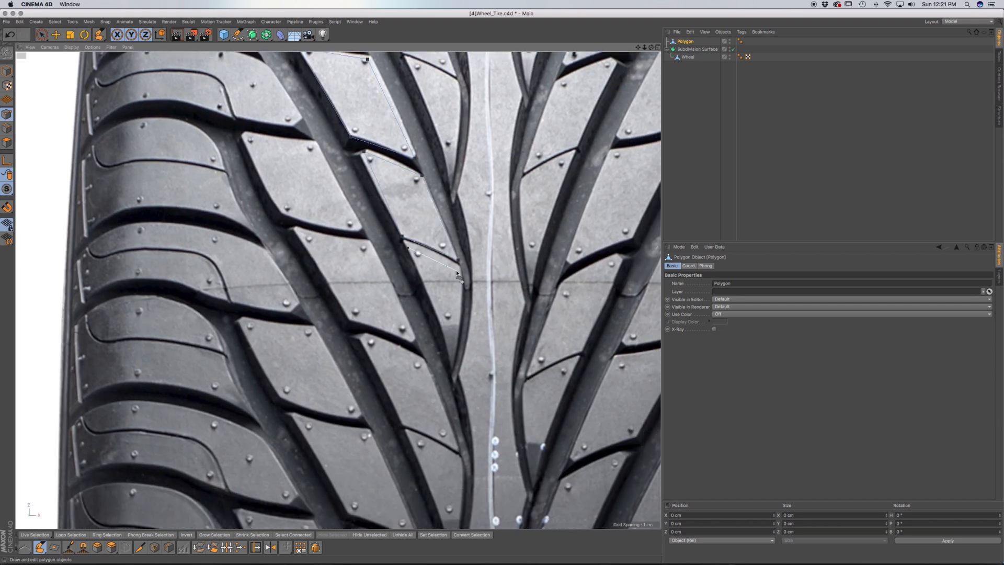
click(459, 269)
click(453, 366)
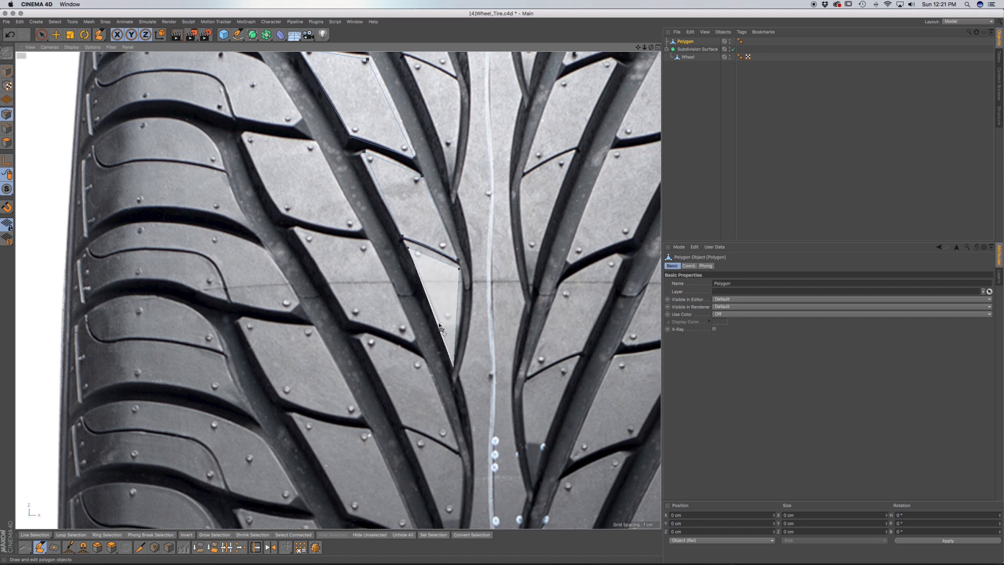
click(408, 249)
Trace a quad on the outer tread block below the first polygon strip and extend its outer edge toward the sidewall.
scroll(443, 292, down, 10)
scroll(443, 292, down, 2)
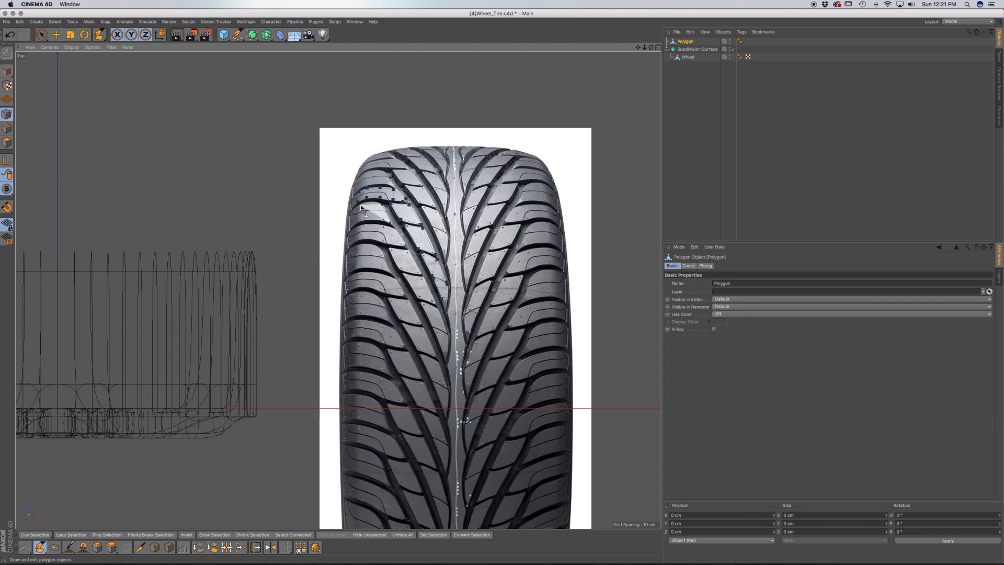
scroll(361, 207, up, 8)
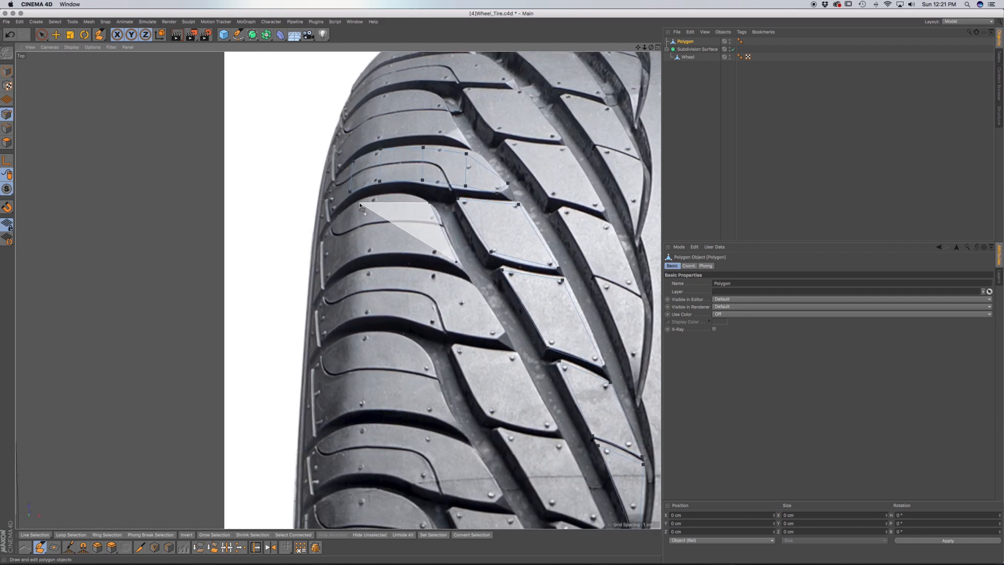
click(356, 204)
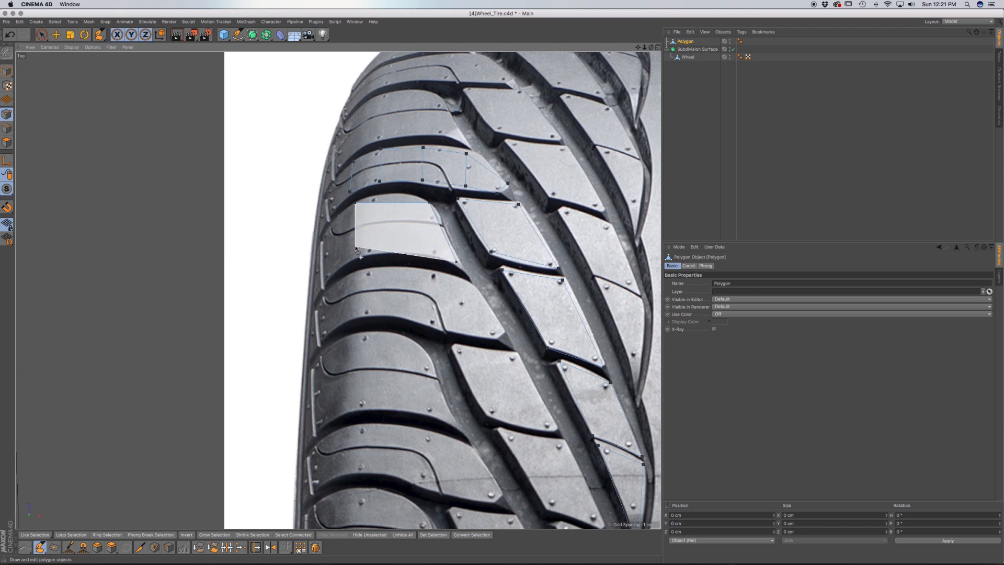
key(super+z)
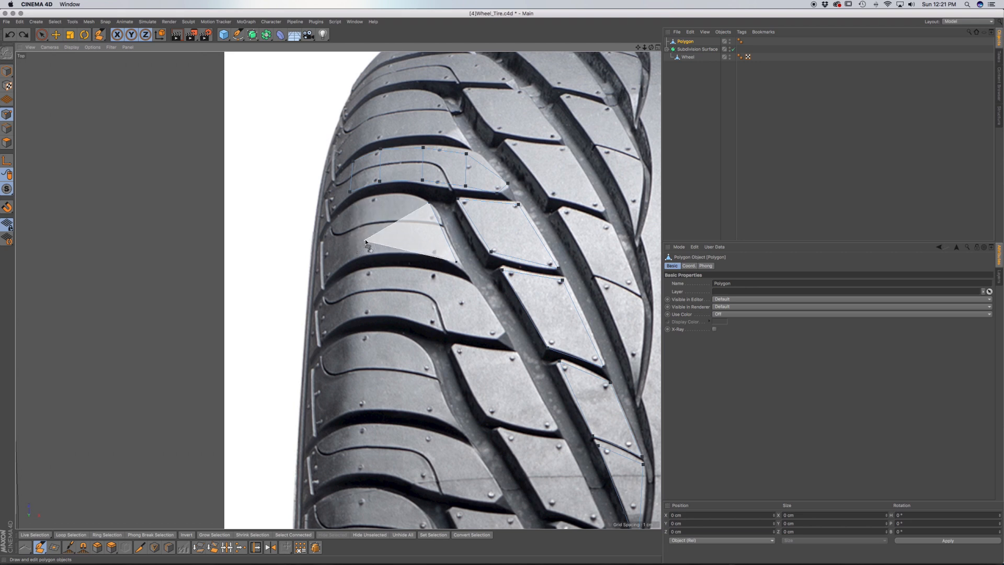
click(388, 195)
click(396, 250)
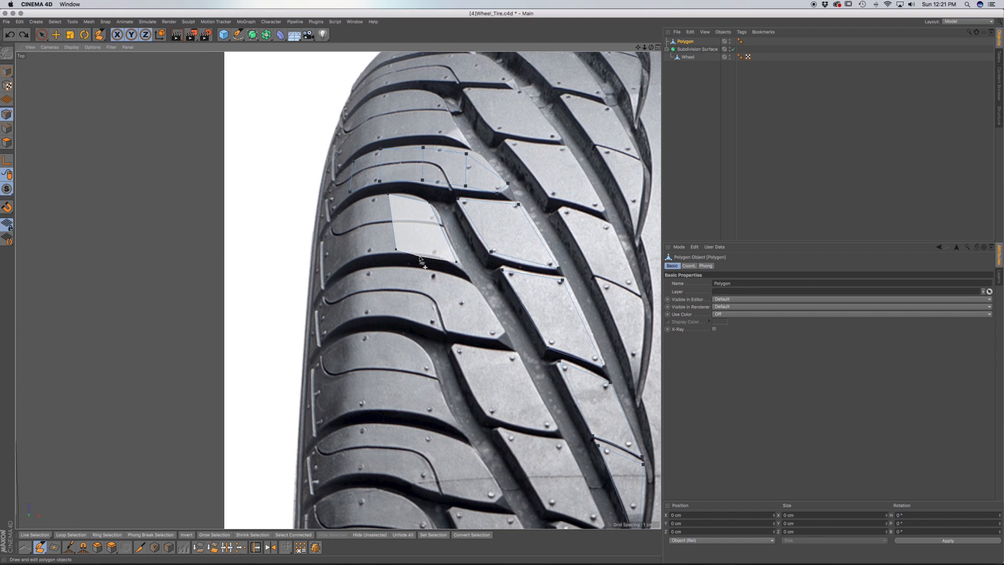
click(456, 262)
ctrl+drag(391, 224, 356, 236)
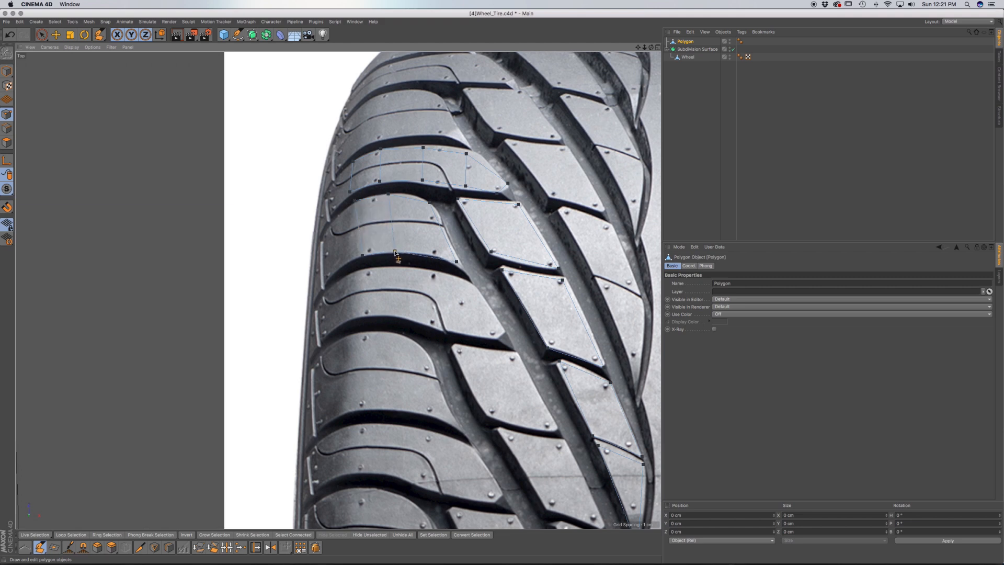
Fade the tire reference image in the Top view to almost fully transparent so the traced polygons stand out.
scroll(395, 252, down, 6)
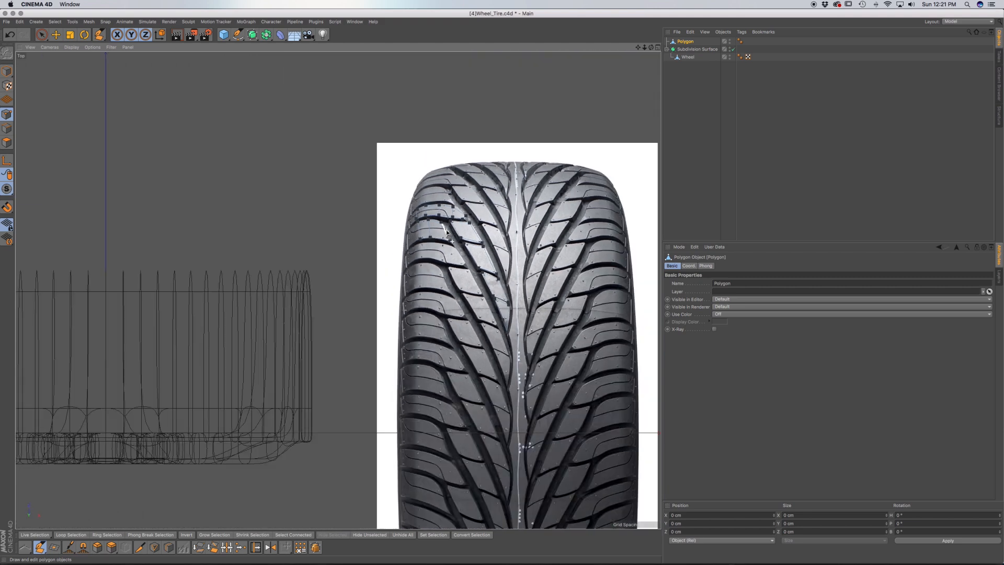
middle_drag(447, 234, 344, 194)
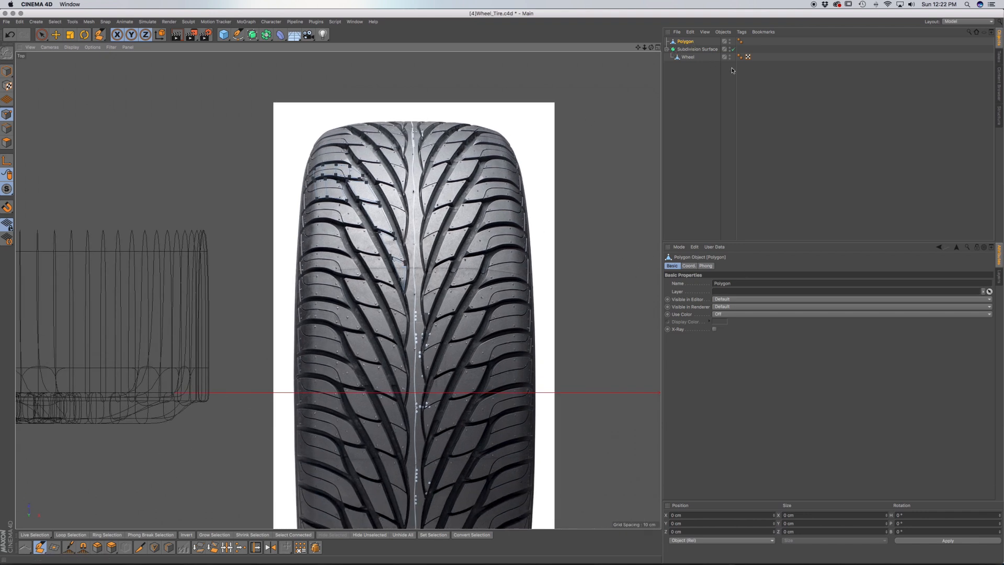
click(688, 57)
click(685, 42)
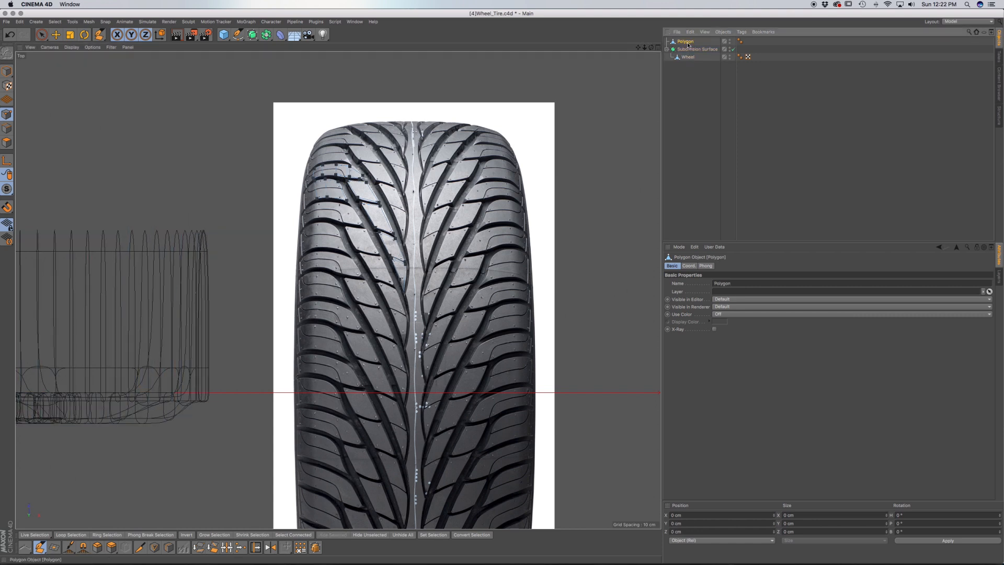
key(shift+v)
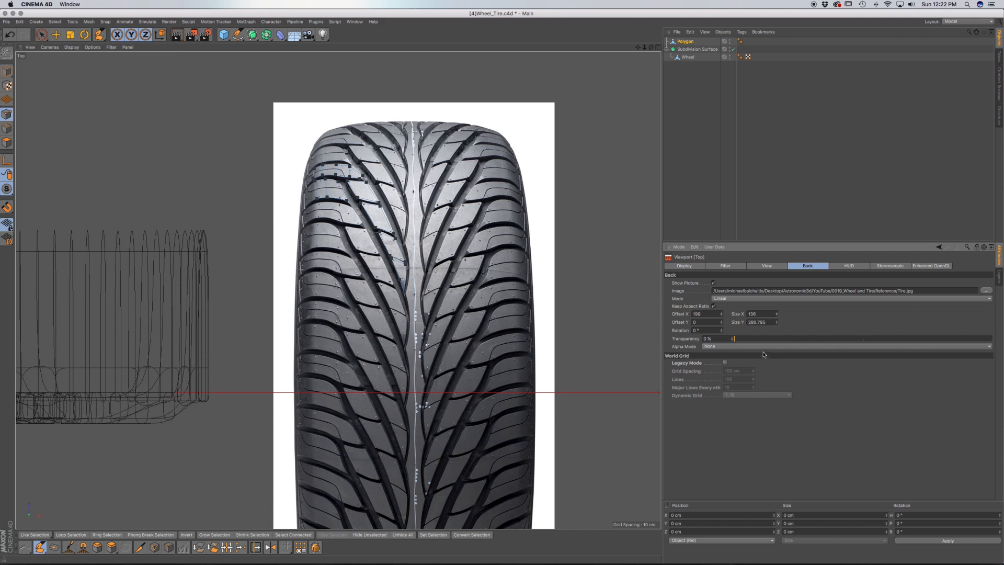
drag(741, 339, 991, 339)
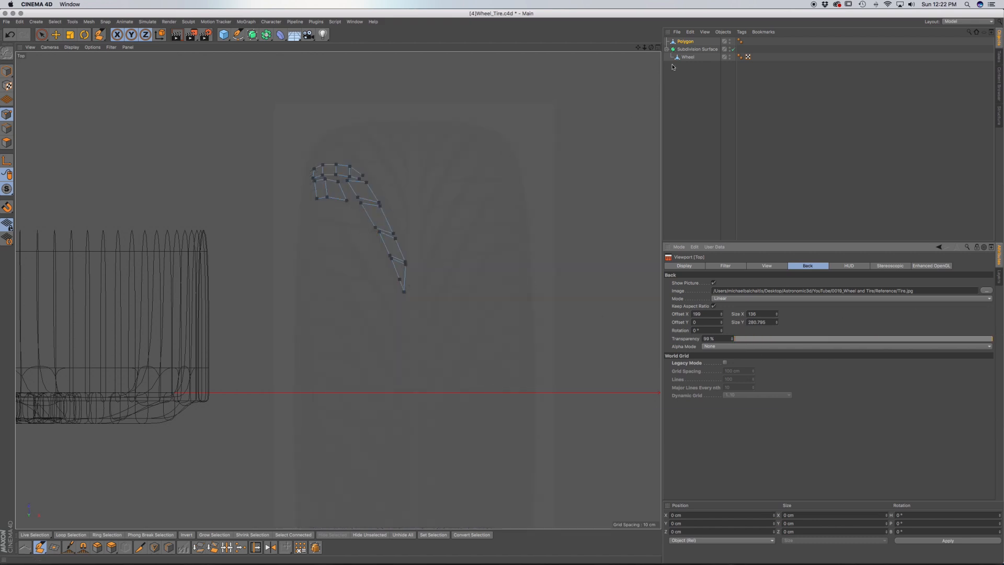
Add a MoGraph Cloner and make the traced tread Polygon object its child.
click(687, 41)
click(245, 21)
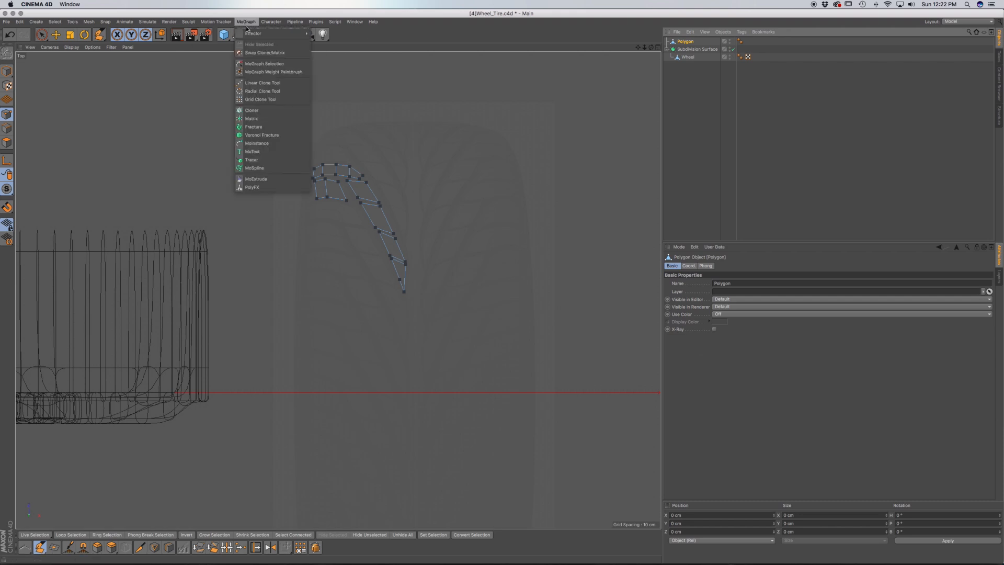
click(266, 110)
drag(685, 49, 683, 44)
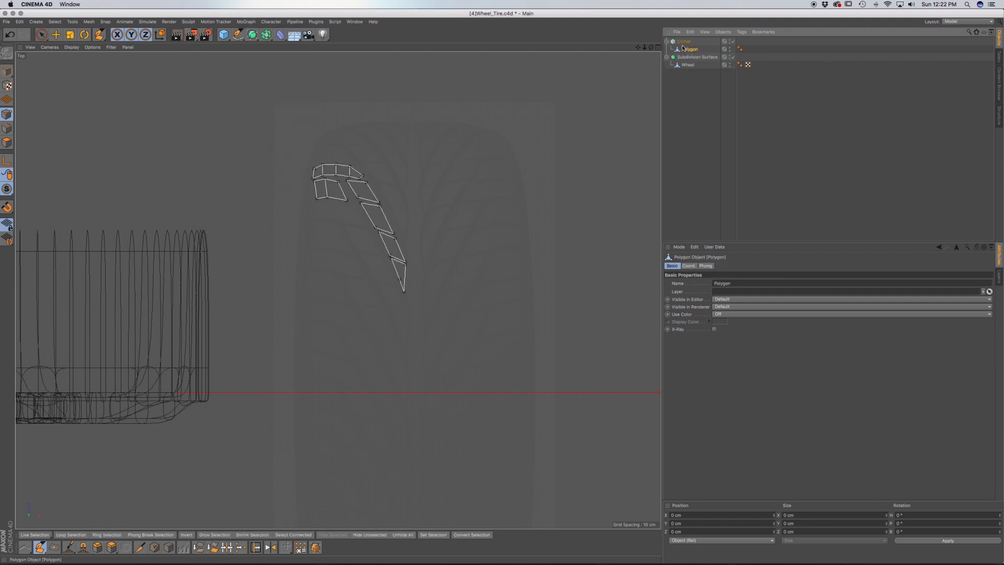
Set the Cloner's per-step position to 0 cm in Y and -20 cm in Z.
click(684, 42)
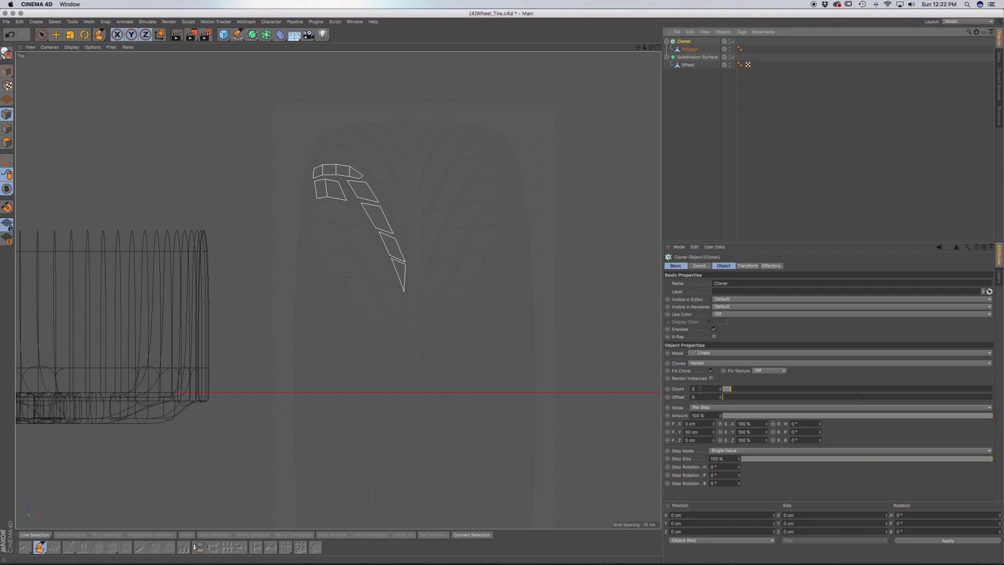
click(695, 432)
text(0)
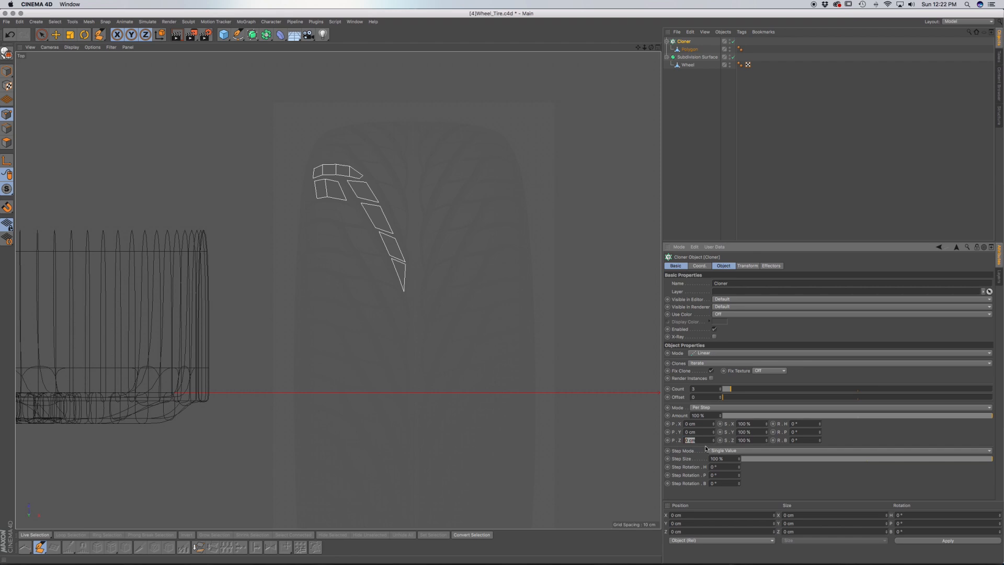
drag(715, 442, 714, 463)
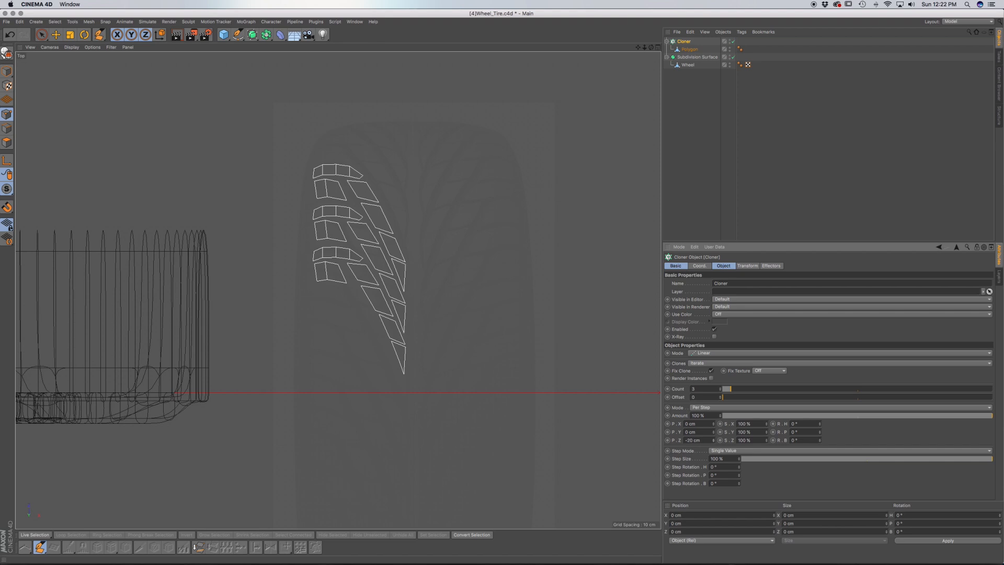
click(714, 444)
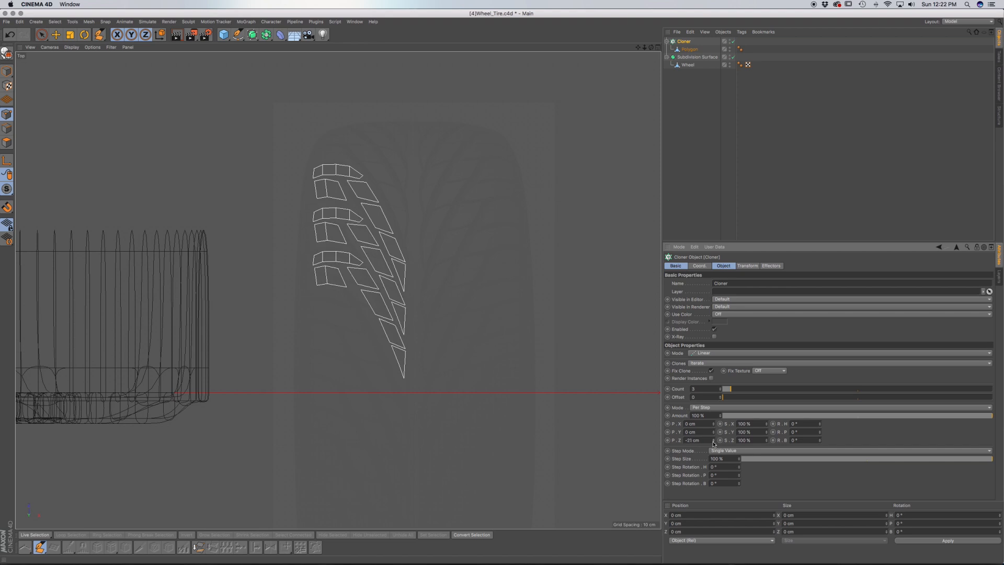
click(715, 443)
click(714, 441)
click(714, 442)
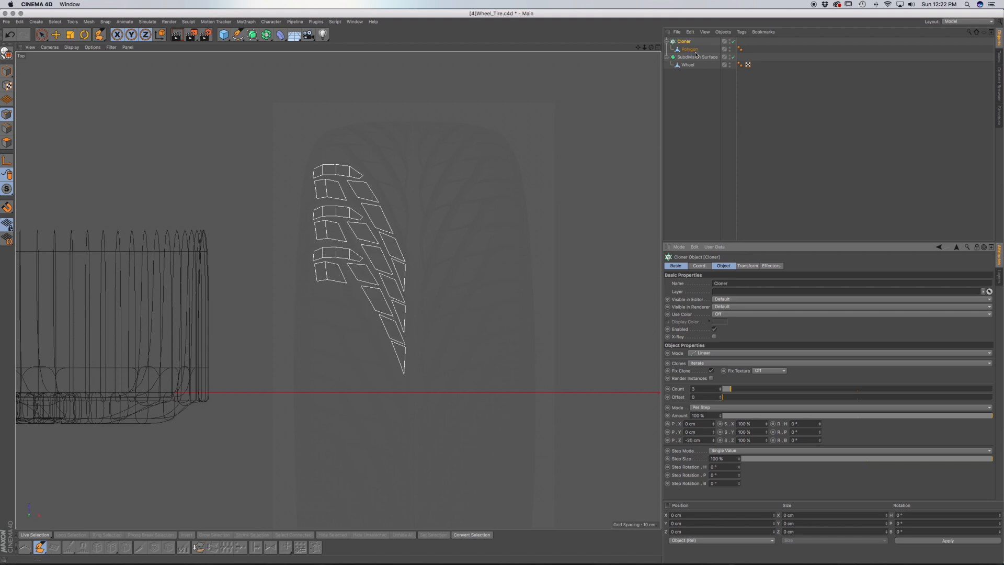
Set the Cloner's count to 30 to repeat the tread blocks in one long strip.
click(694, 389)
key(Return)
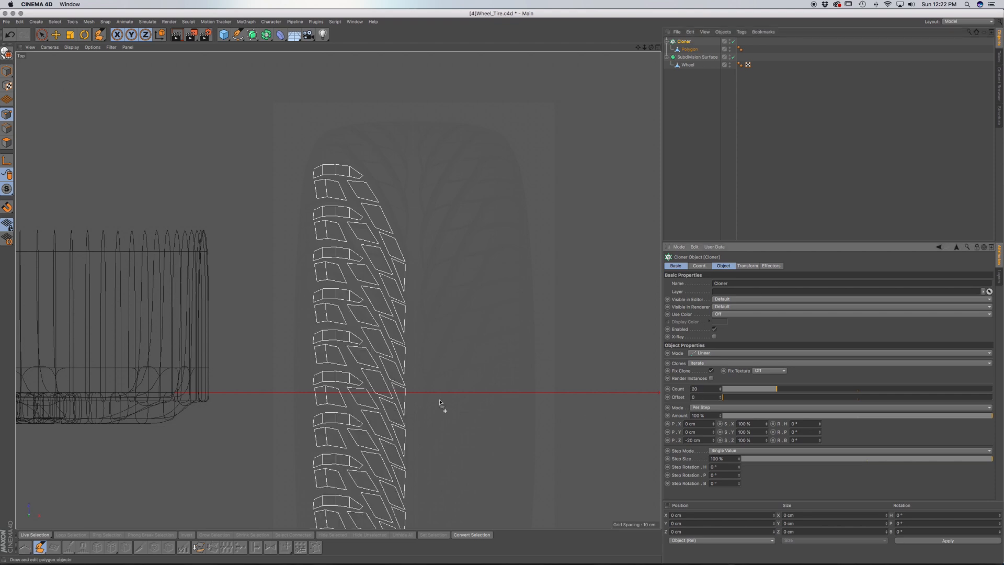
scroll(440, 401, down, 5)
alt+middle_drag(431, 418, 432, 234)
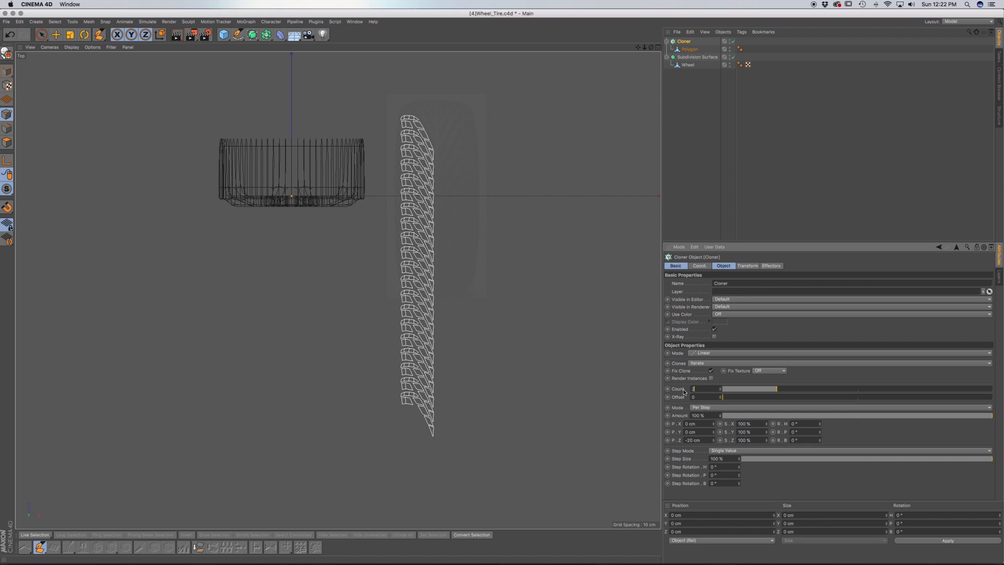
text(0)
key(Return)
scroll(469, 351, down, 3)
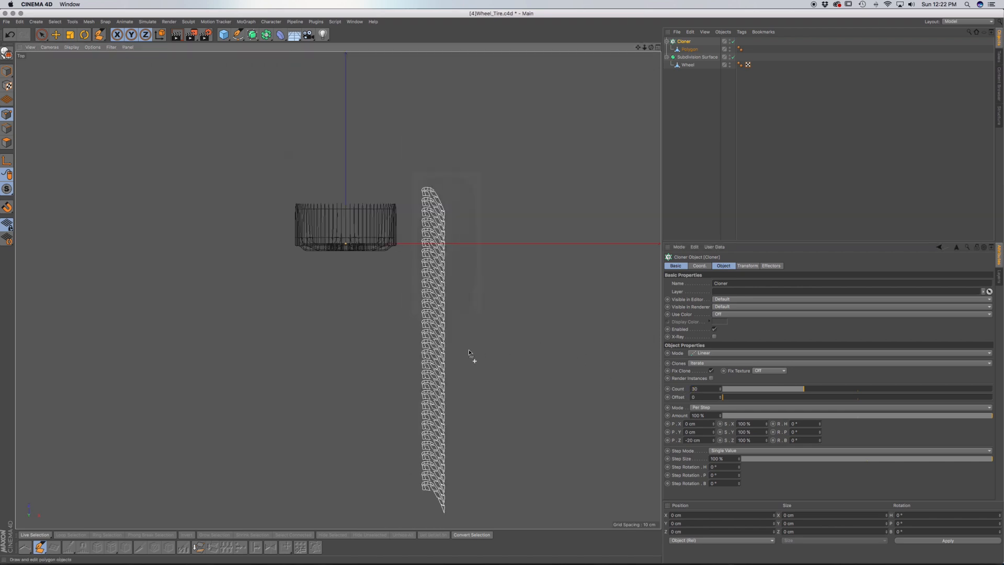
middle_drag(448, 388, 405, 345)
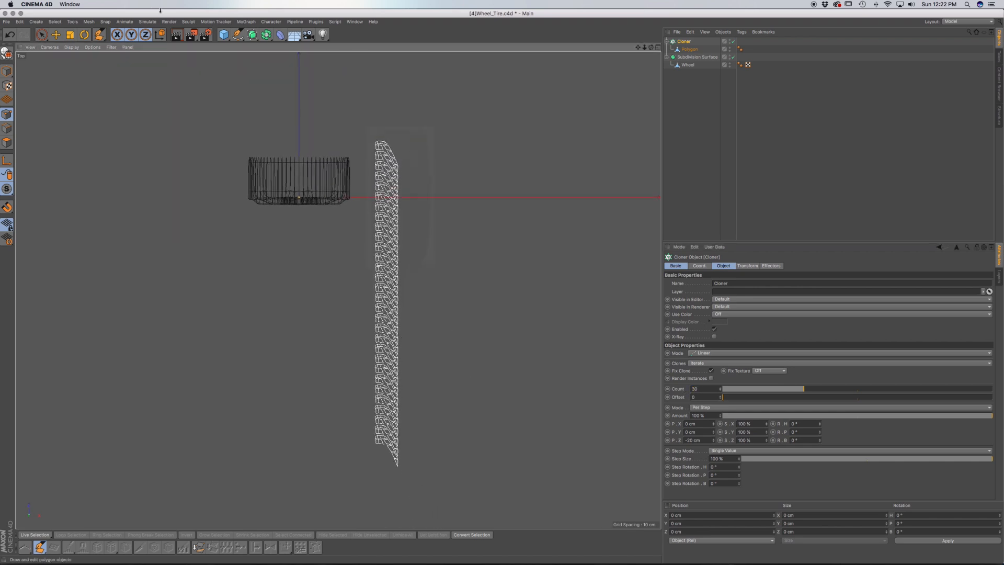
Add a Symmetry object and make the Cloner its child to mirror the tread strip.
click(246, 22)
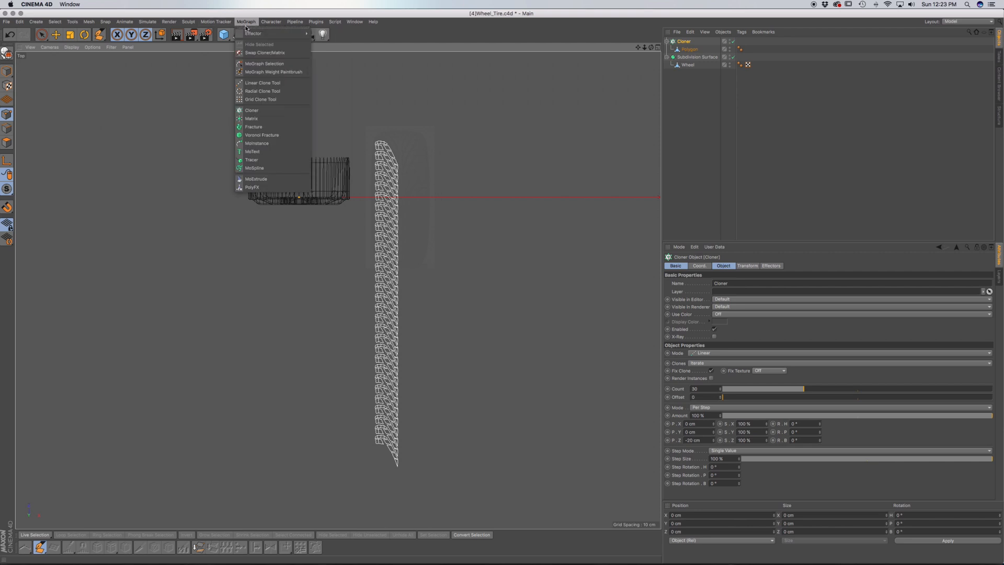
click(247, 23)
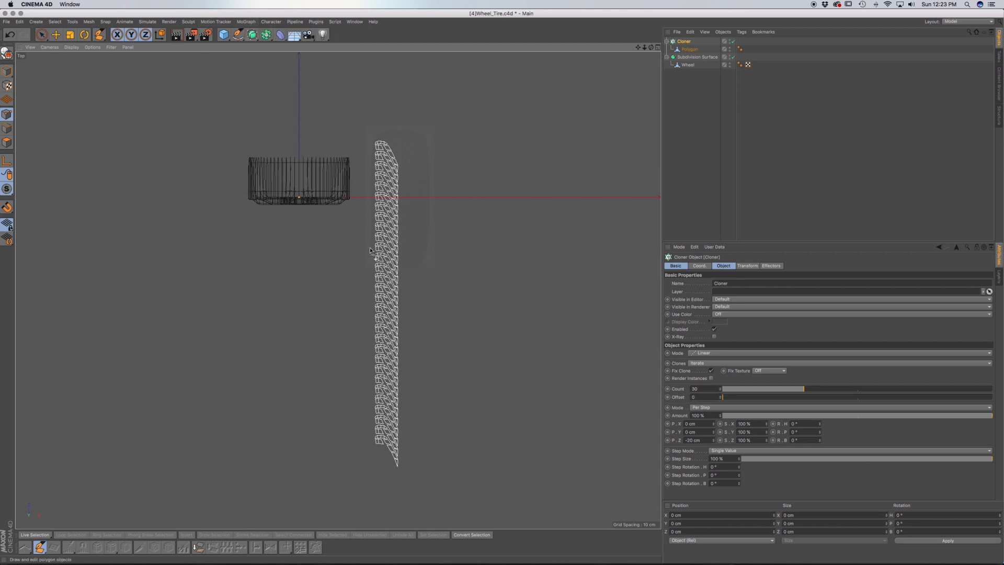
click(266, 35)
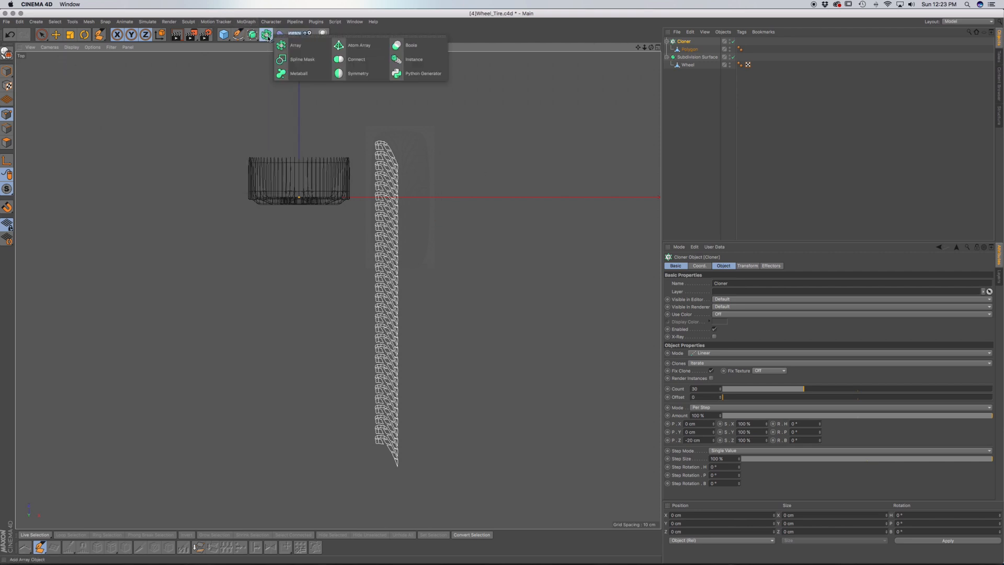
click(358, 74)
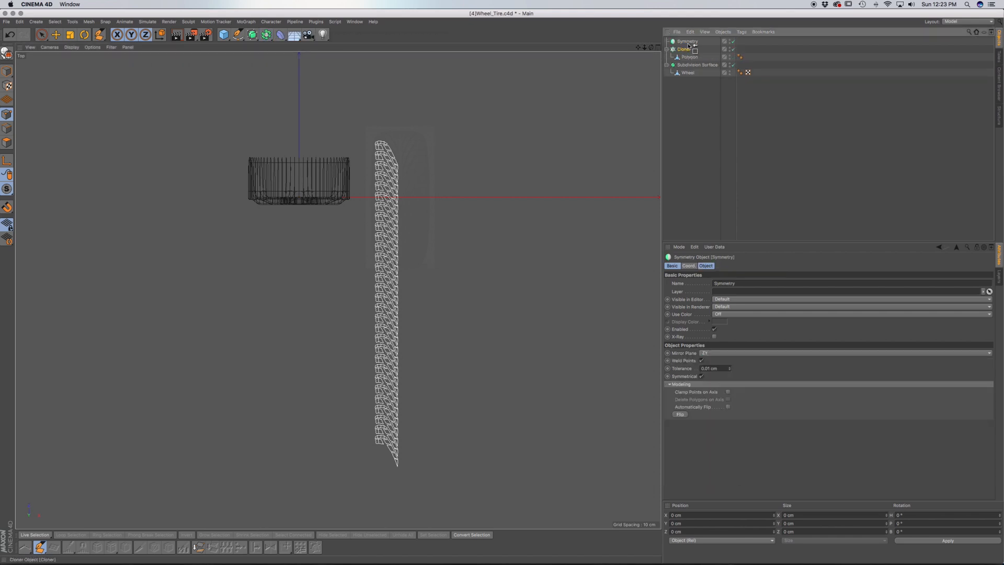
drag(686, 49, 689, 43)
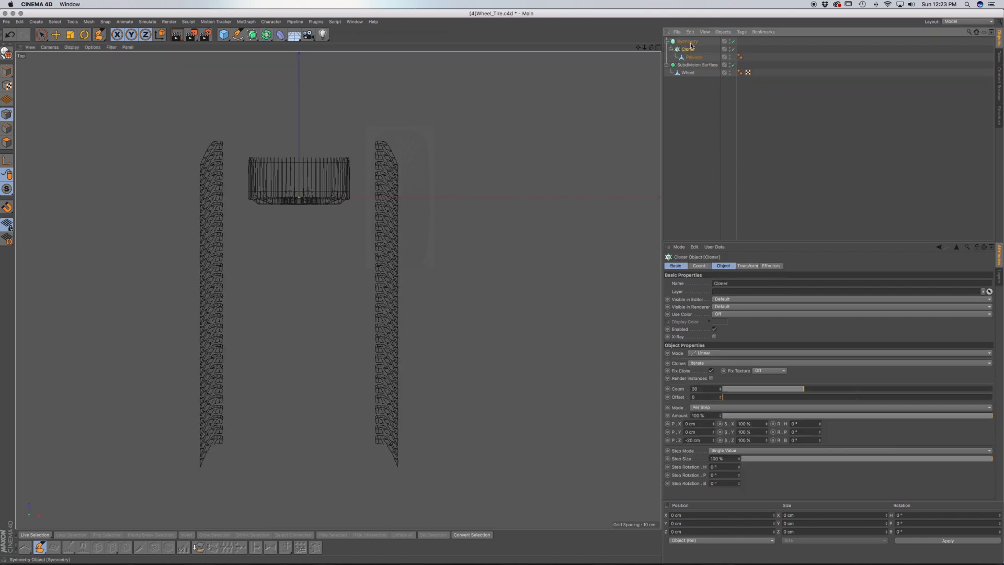
Move the Cloner along X to about -197.2 cm so the mirrored tread halves nearly meet at the center line.
click(6, 71)
click(55, 34)
drag(397, 198, 297, 203)
scroll(300, 256, up, 5)
scroll(300, 257, up, 3)
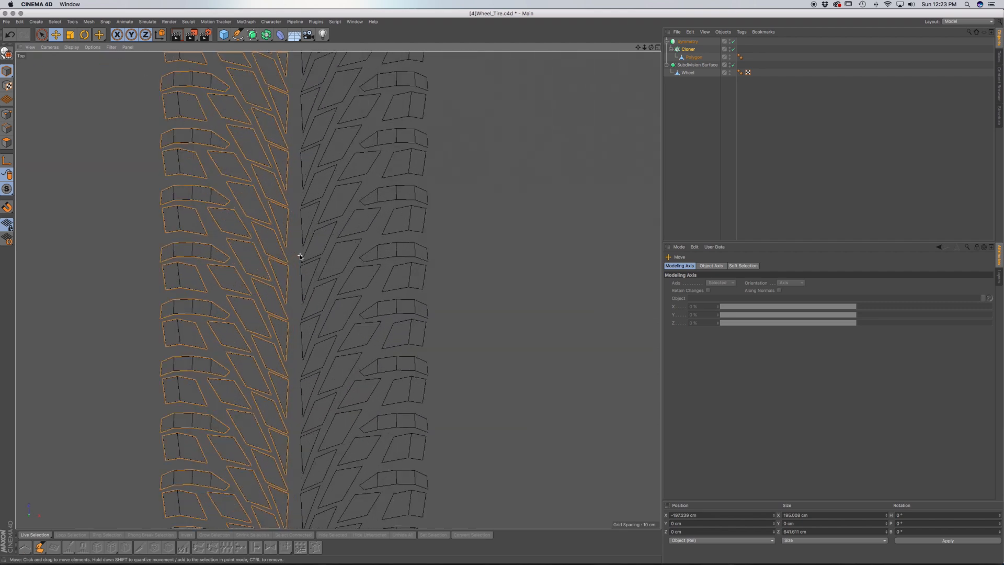
scroll(301, 257, down, 8)
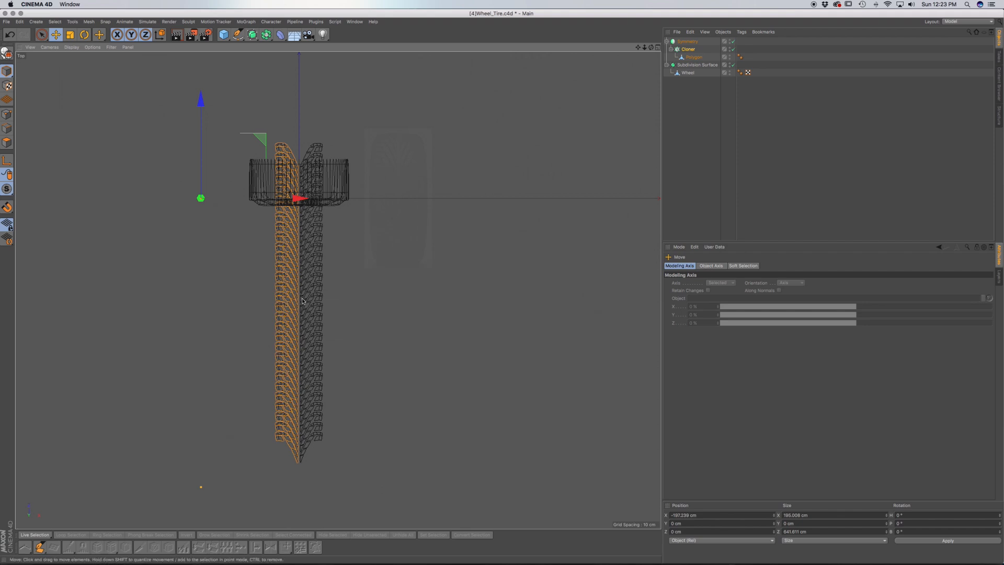
click(368, 269)
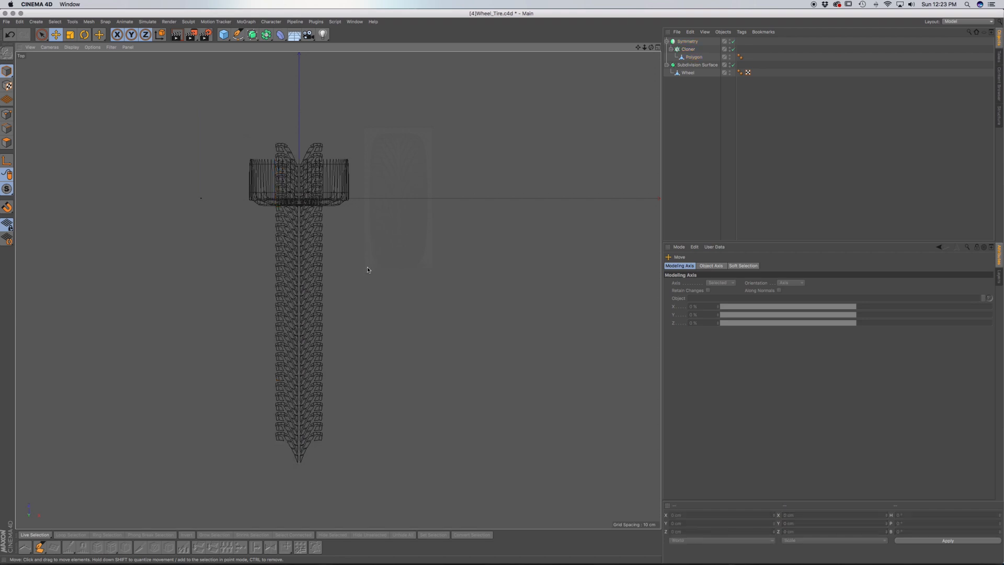
Rotate the Symmetry object's heading to 90° in the Perspective view so the tread runs across the wheel's axis.
key(F1)
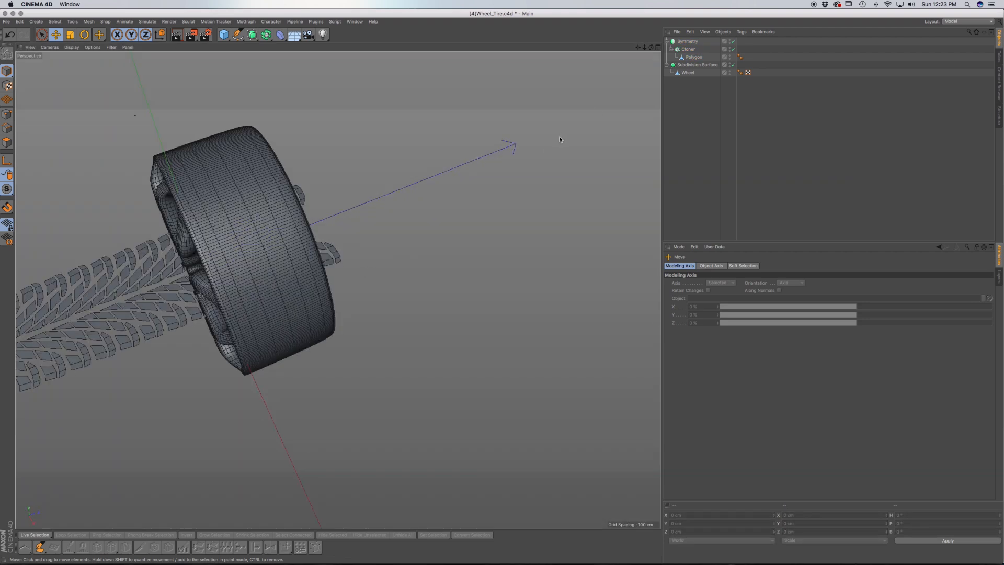
click(246, 271)
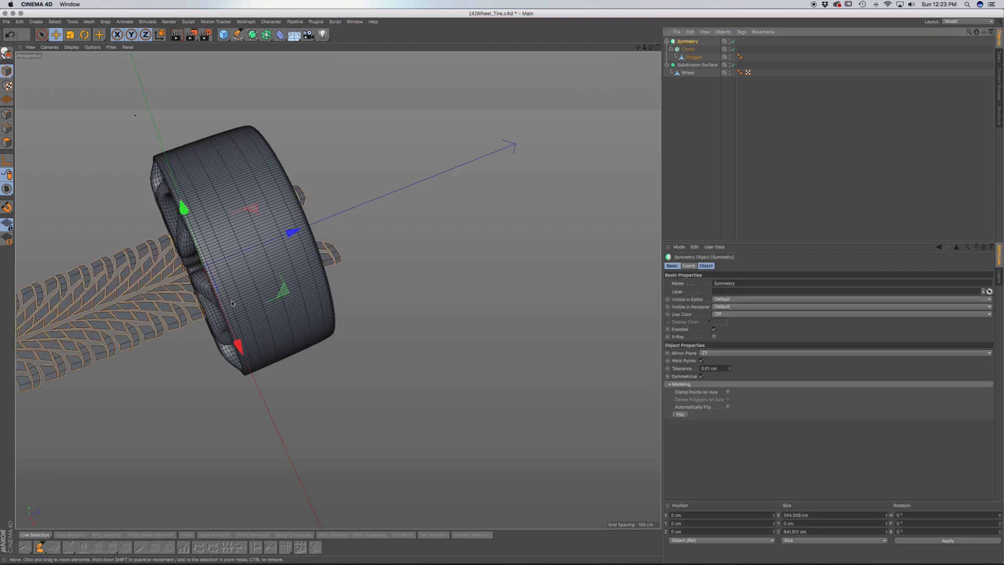
key(r)
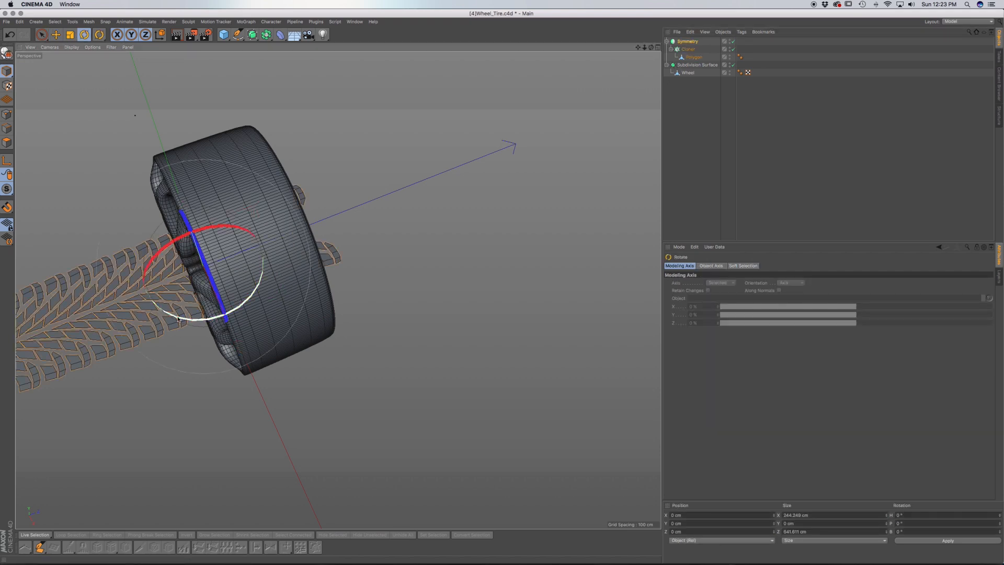
drag(178, 320, 306, 306)
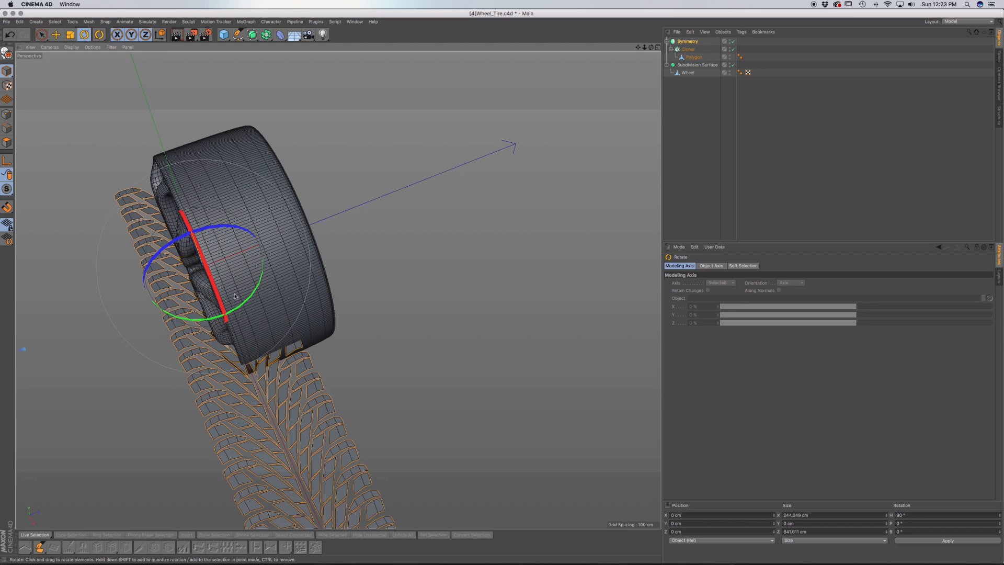
Move the Symmetry object along world Z in the Top view to center the tread strip over the wheel's width.
key(F2)
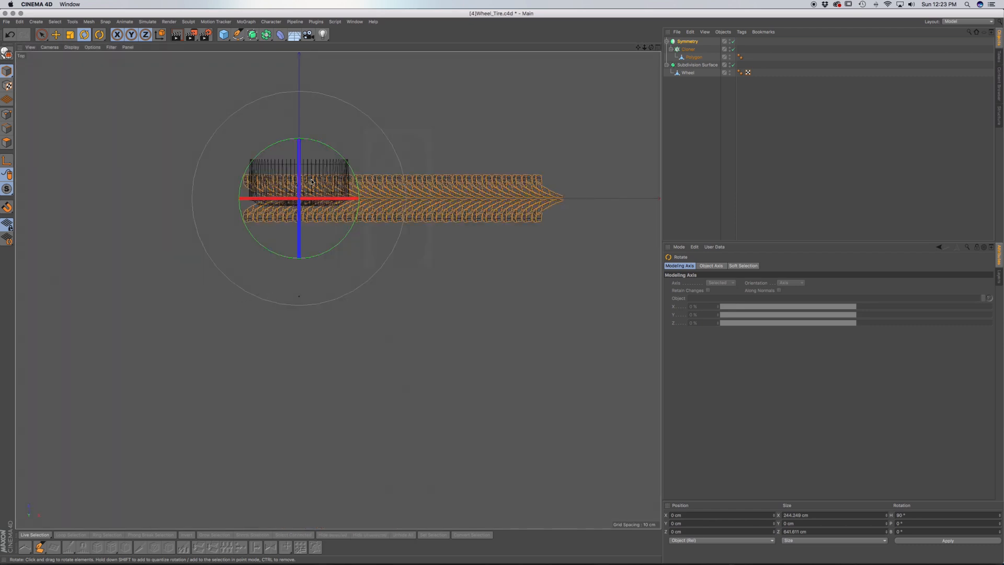
key(e)
drag(301, 101, 304, 83)
scroll(325, 169, up, 5)
scroll(324, 168, down, 3)
drag(252, 108, 252, 114)
scroll(337, 247, up, 3)
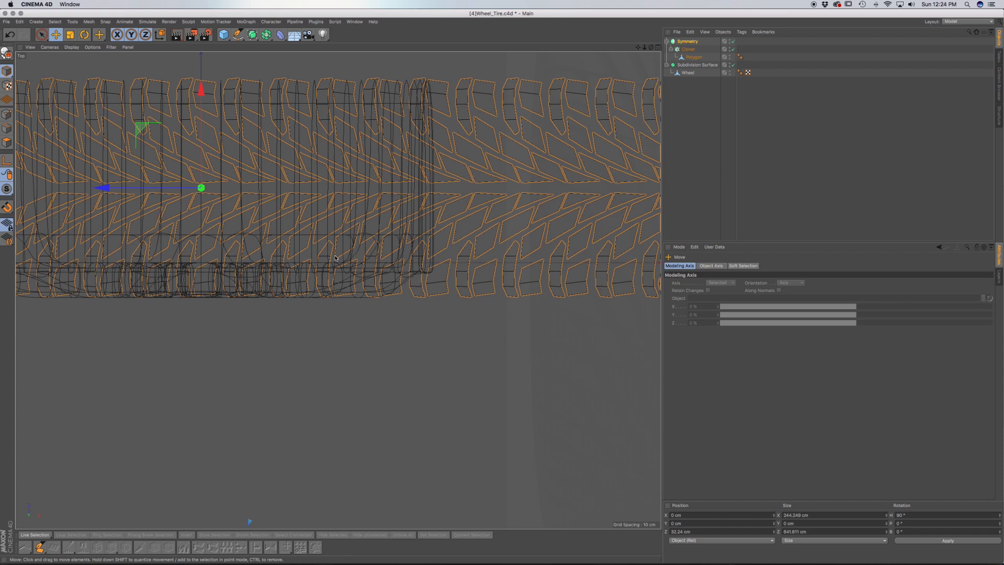
Raise the Symmetry object along Y to about 102.6 cm, placing the tread strip near the top of the wheel.
key(F1)
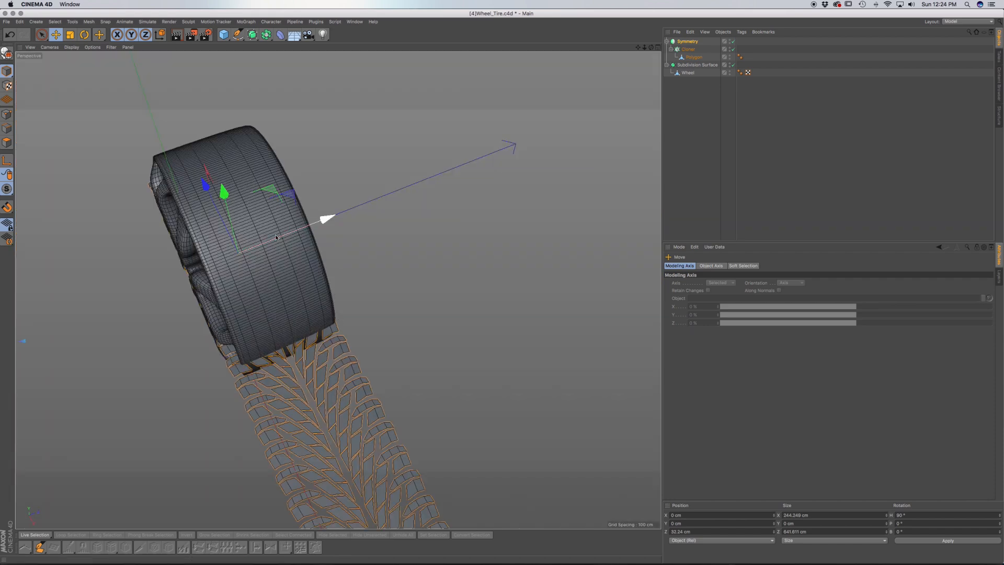
drag(222, 189, 225, 109)
alt+drag(322, 364, 303, 337)
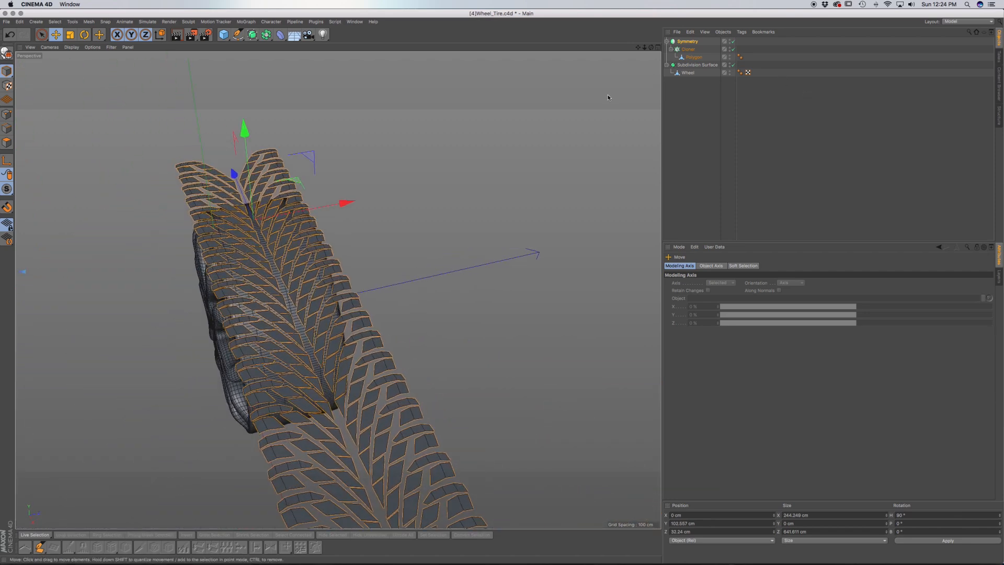
Lower the four outer-end points of the Polygon tread blocks along Y to about -2.1 cm.
click(694, 59)
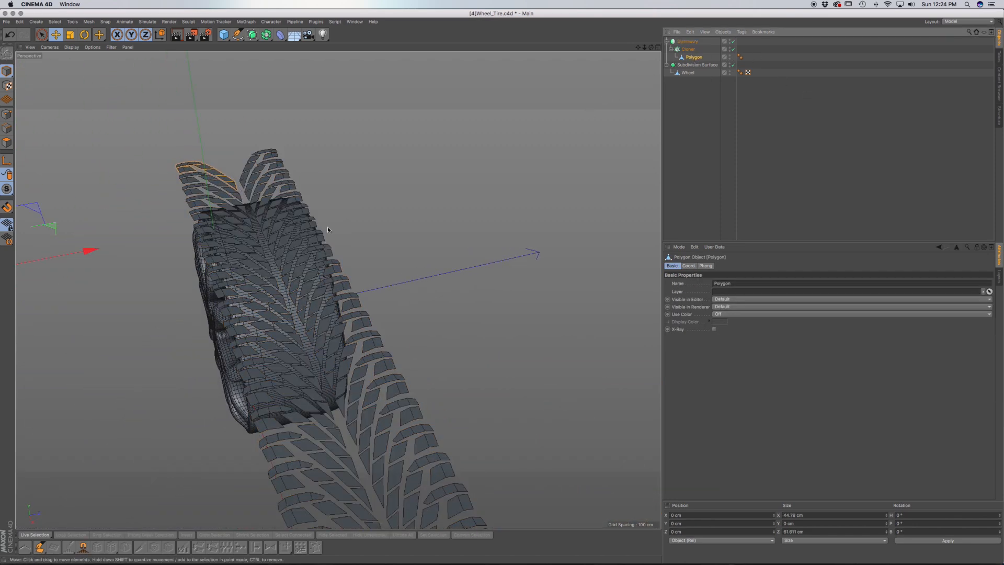
scroll(239, 301, up, 5)
mouse_move(235, 298)
alt+mouse_down()
mouse_move(283, 278)
mouse_move(235, 300)
alt+mouse_up()
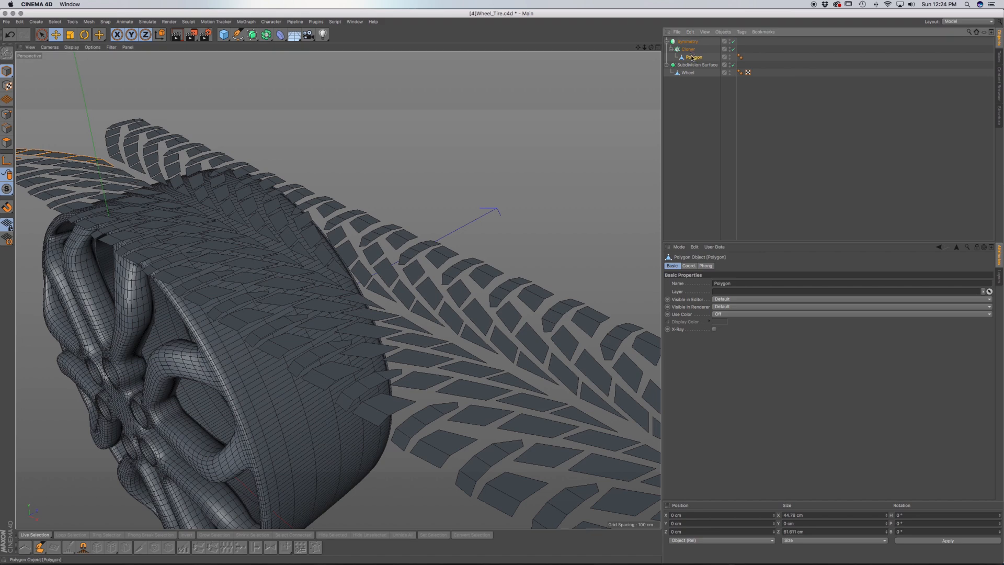
alt+middle_drag(171, 271, 456, 329)
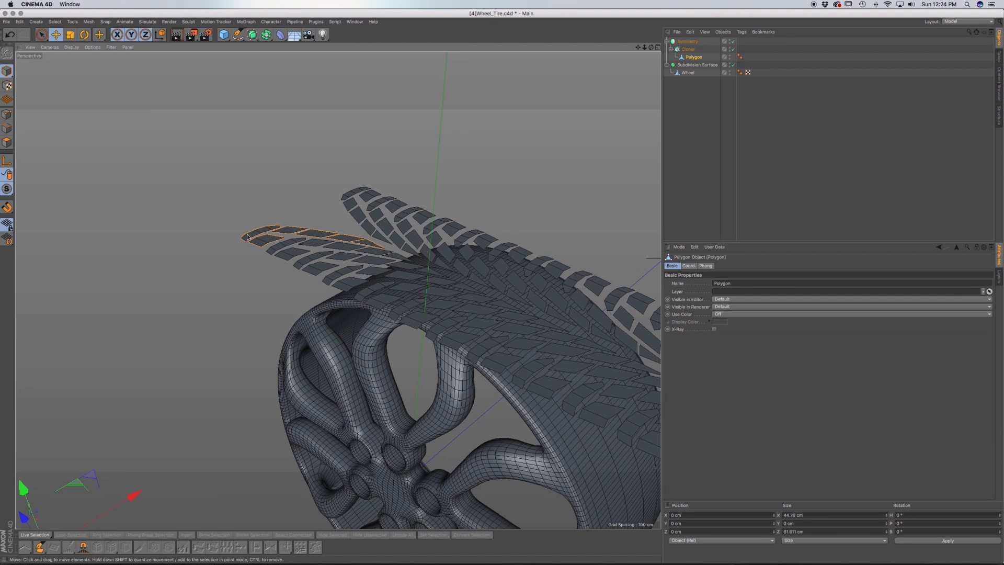
scroll(247, 234, up, 10)
alt+drag(349, 279, 351, 254)
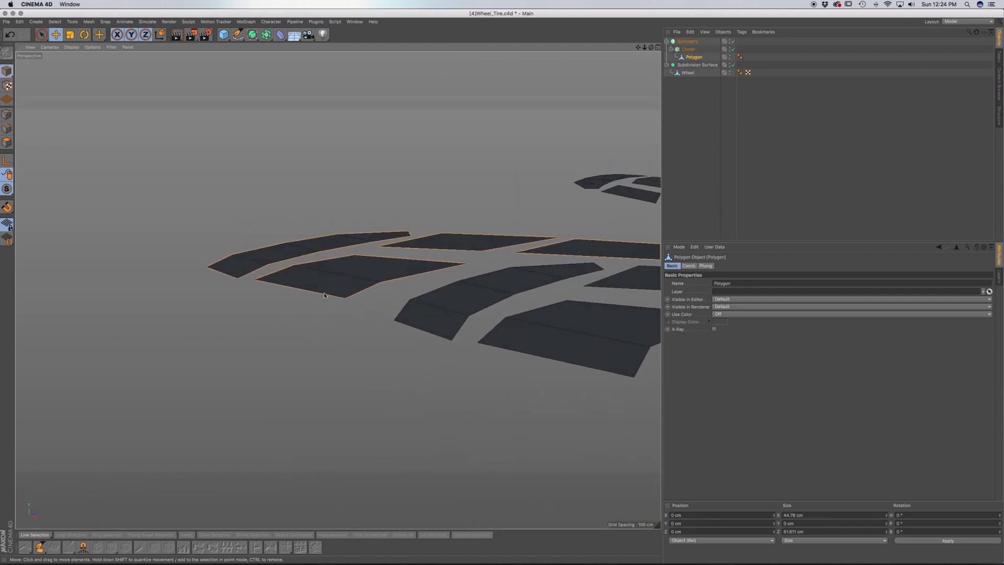
click(7, 114)
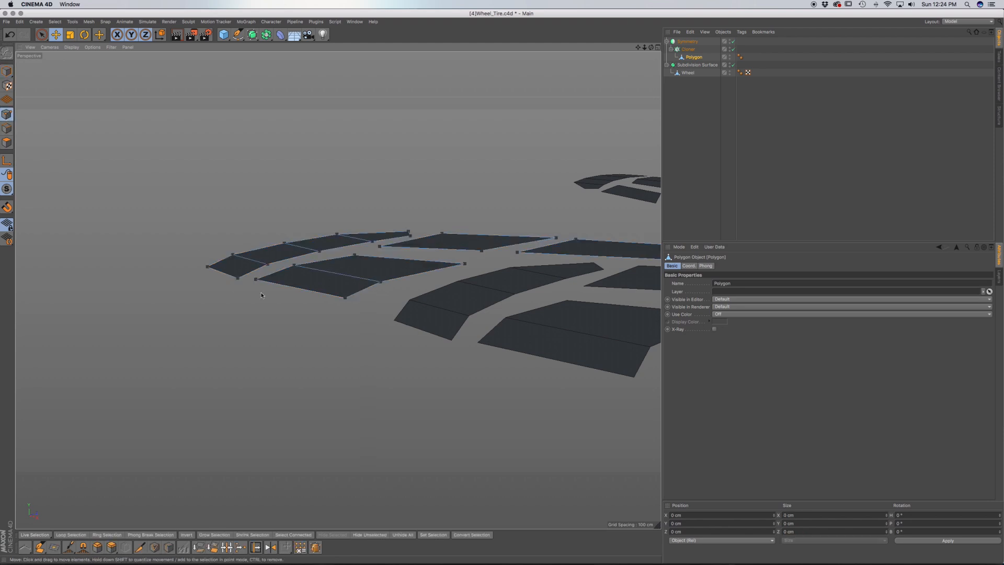
click(239, 278)
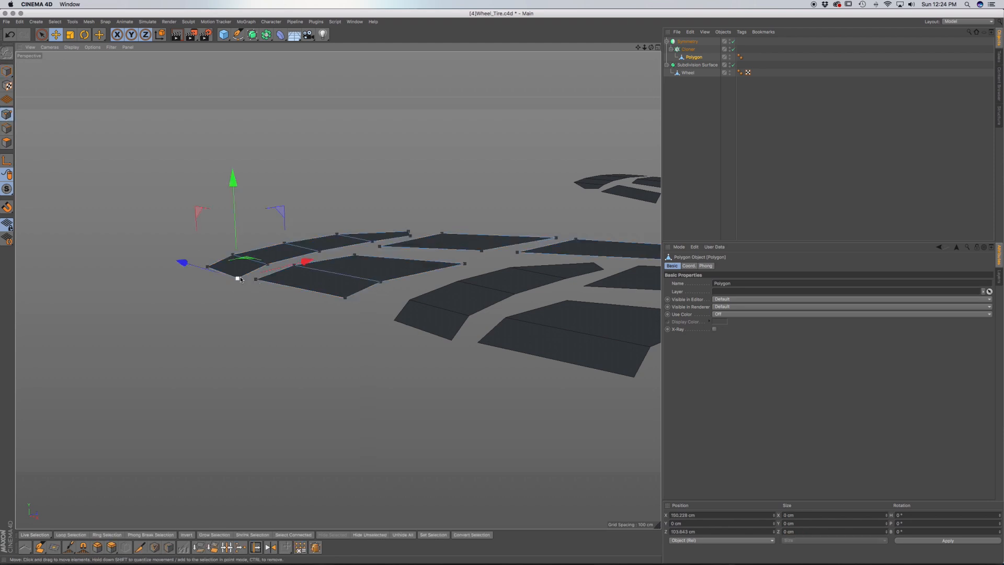
alt+drag(211, 270, 223, 293)
shift+click(204, 263)
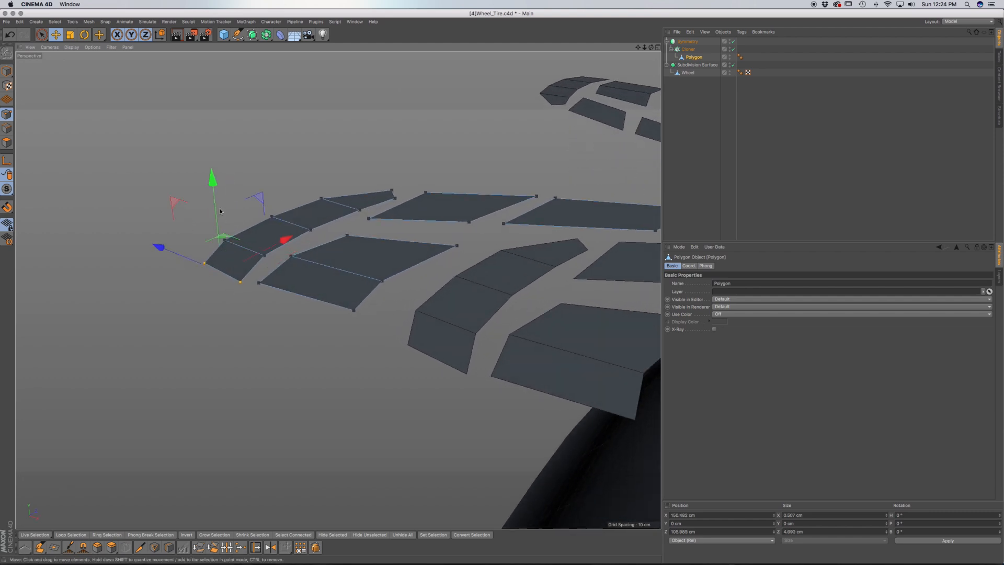
shift+click(259, 284)
shift+click(354, 312)
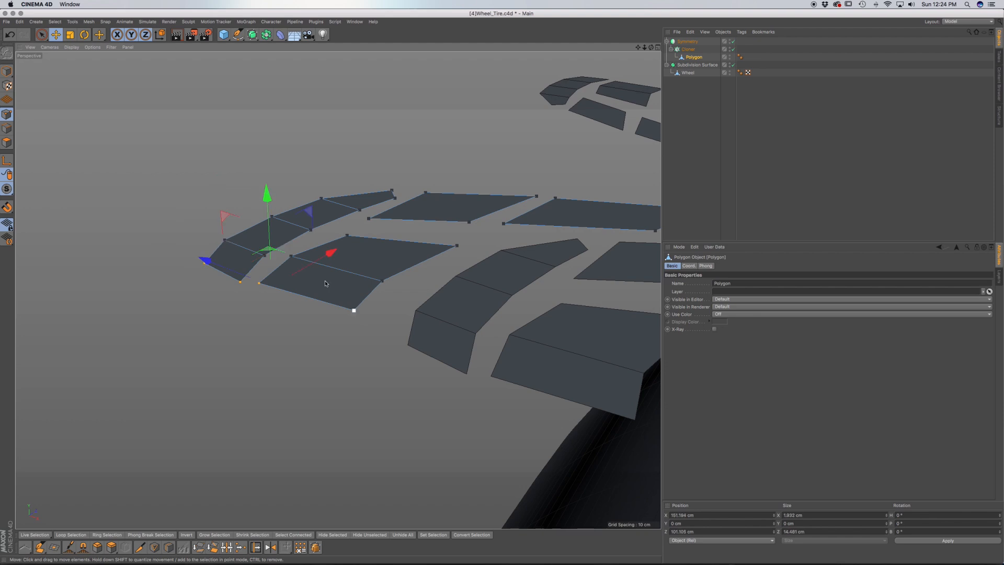
drag(267, 194, 267, 209)
alt+drag(350, 302, 265, 267)
drag(316, 203, 315, 213)
Fine-tune the selected outer-end points down to about -2.18 cm in Y and save the scene.
alt+drag(415, 310, 393, 302)
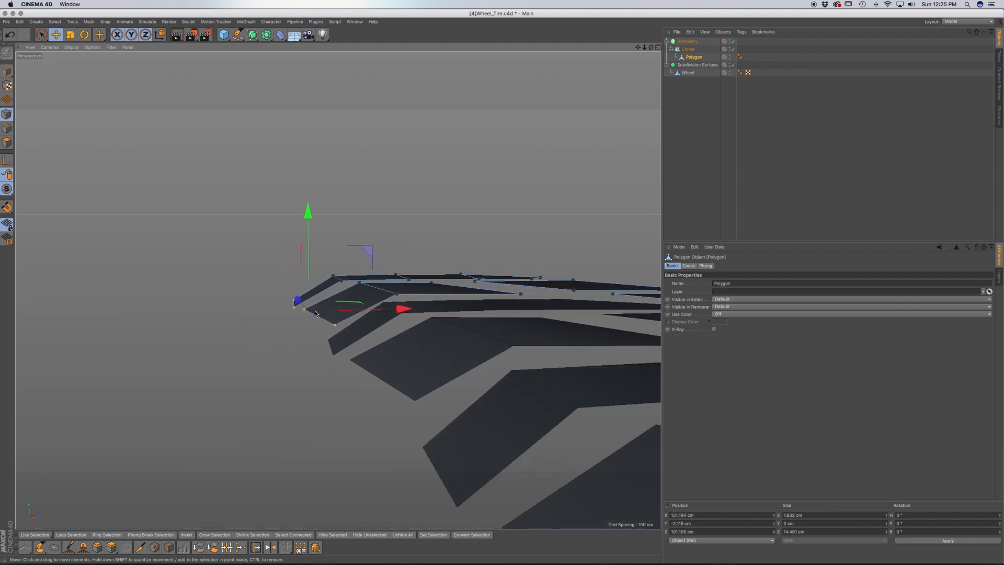
alt+drag(375, 324, 392, 350)
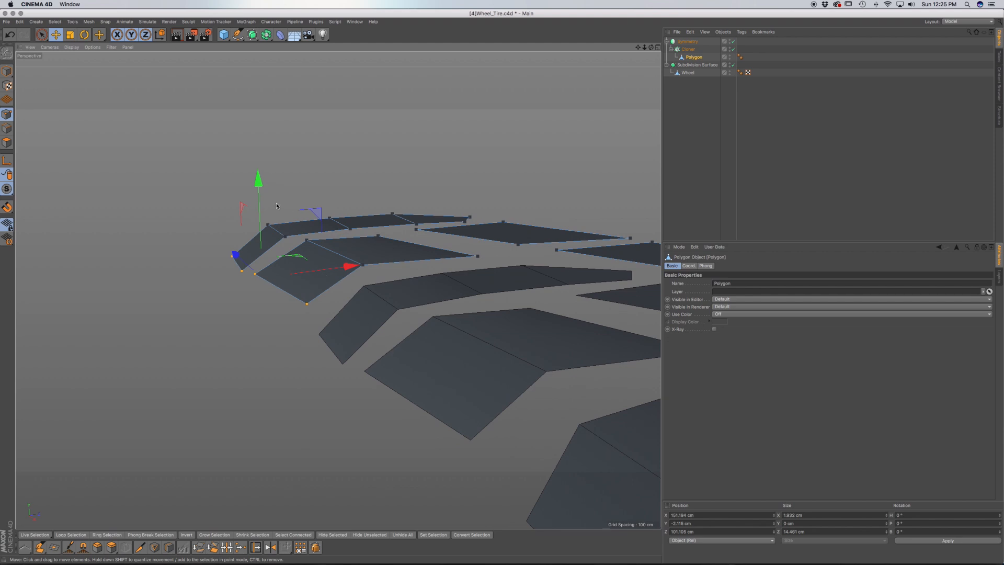
drag(259, 184, 260, 186)
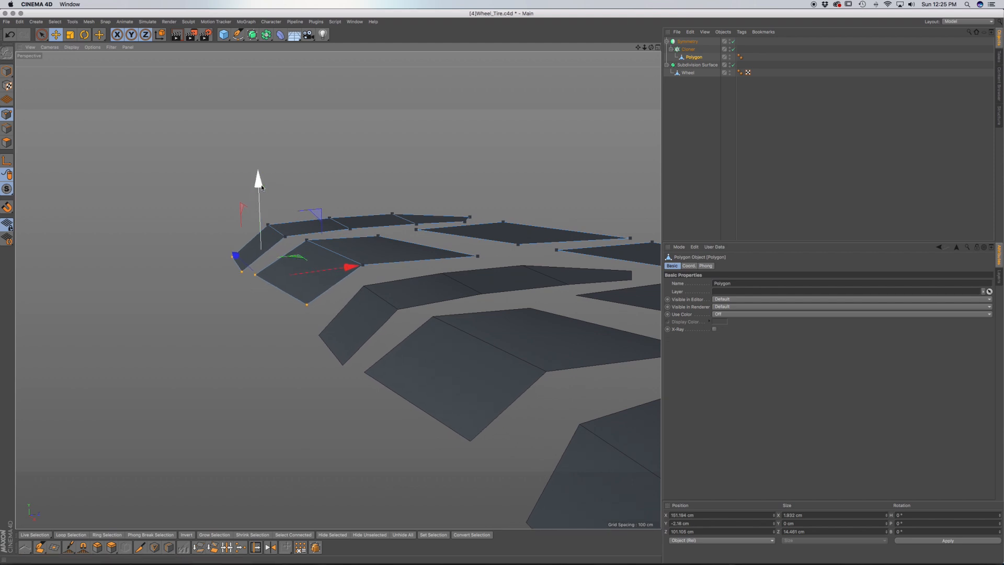
key(super+s)
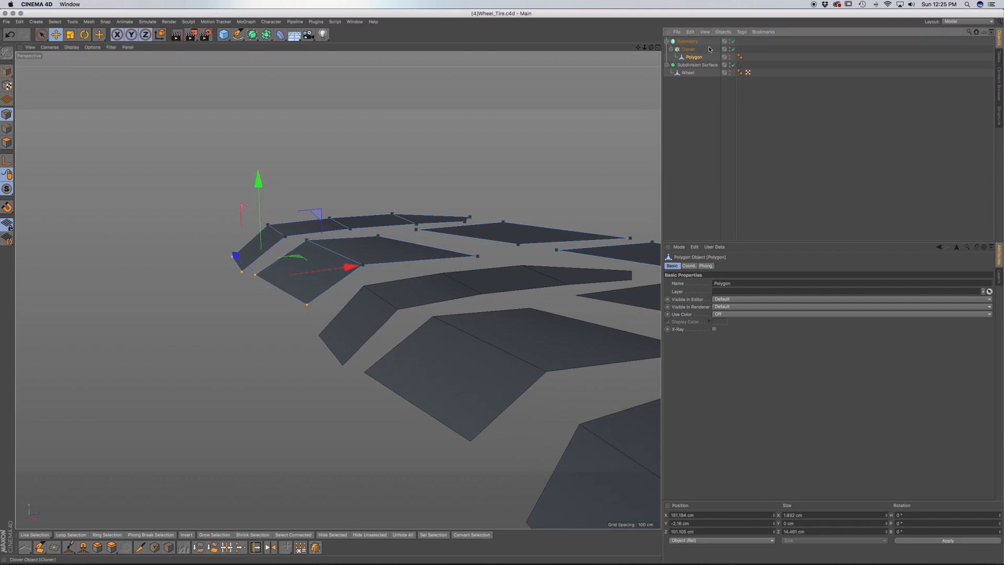
Extrude all faces of the Polygon tread blocks with Create Caps enabled, using an offset of about 3.33 cm.
click(691, 41)
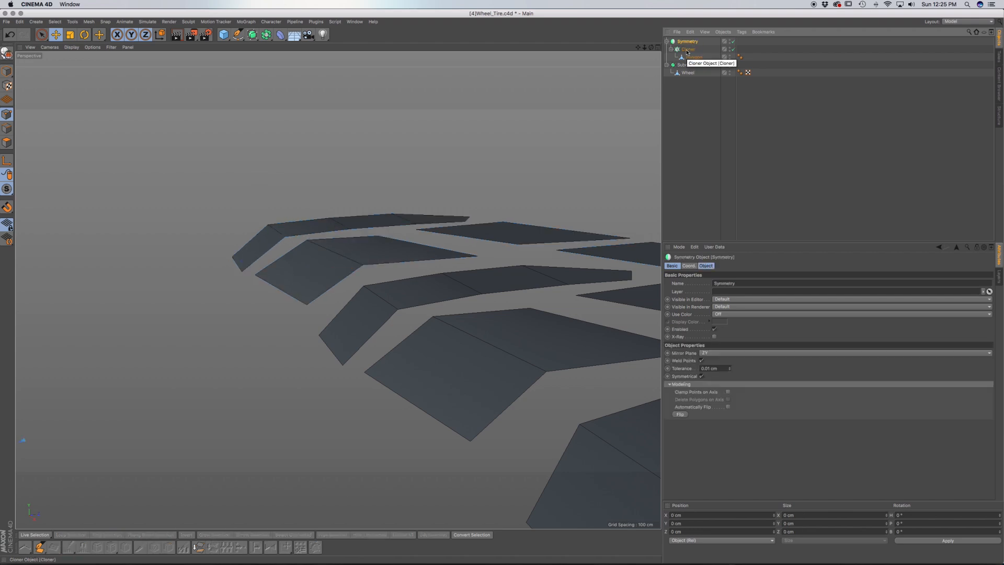
click(693, 56)
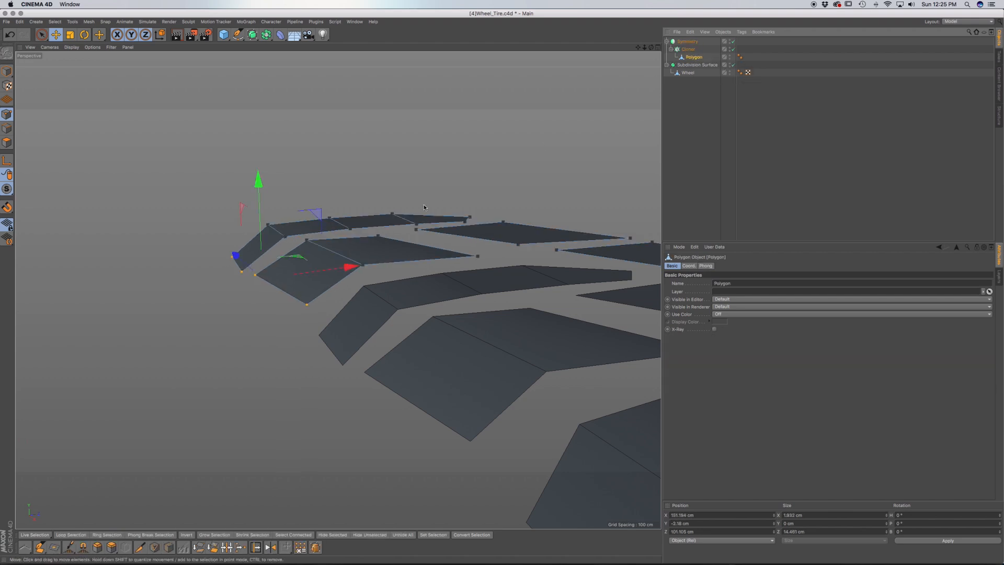
click(7, 142)
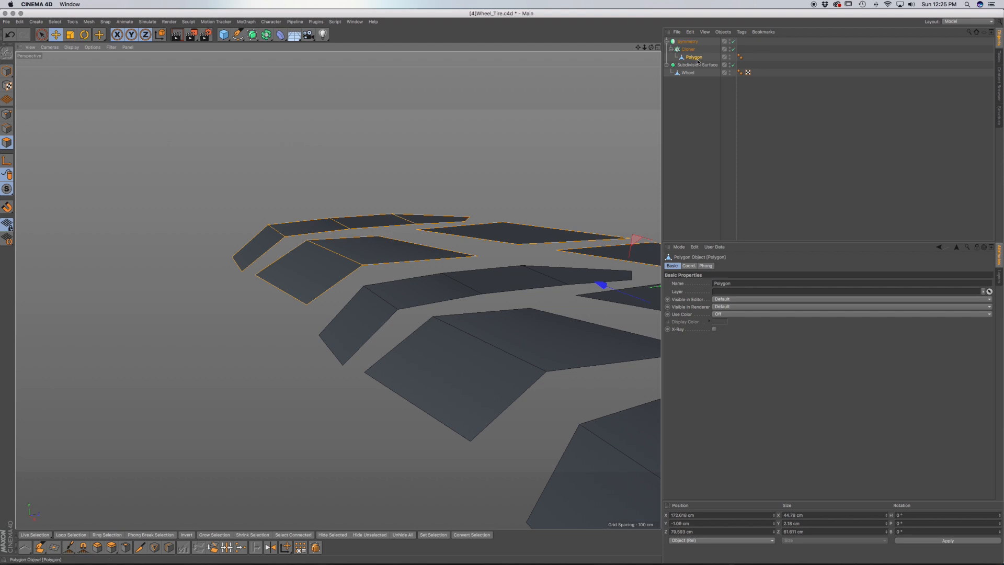
key(d)
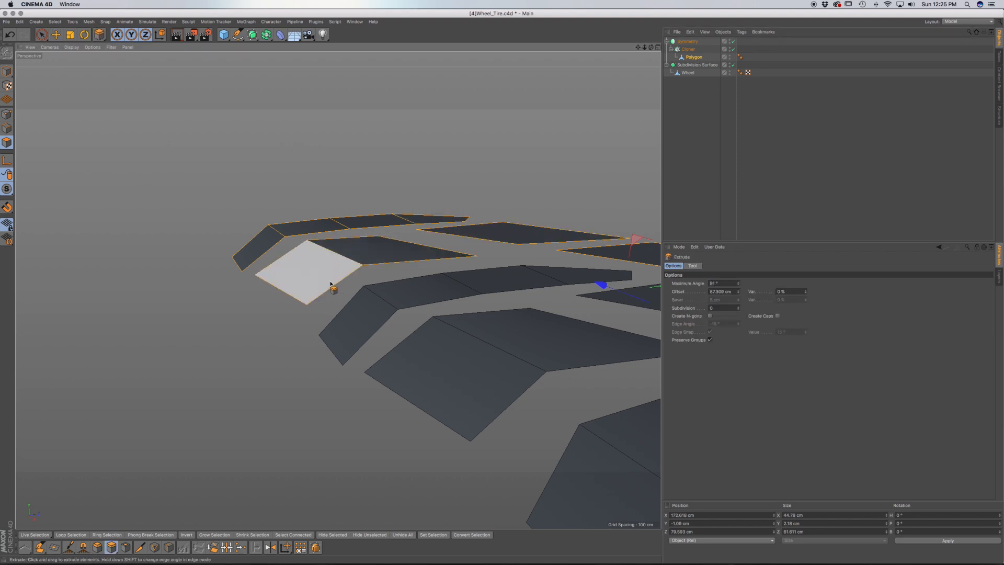
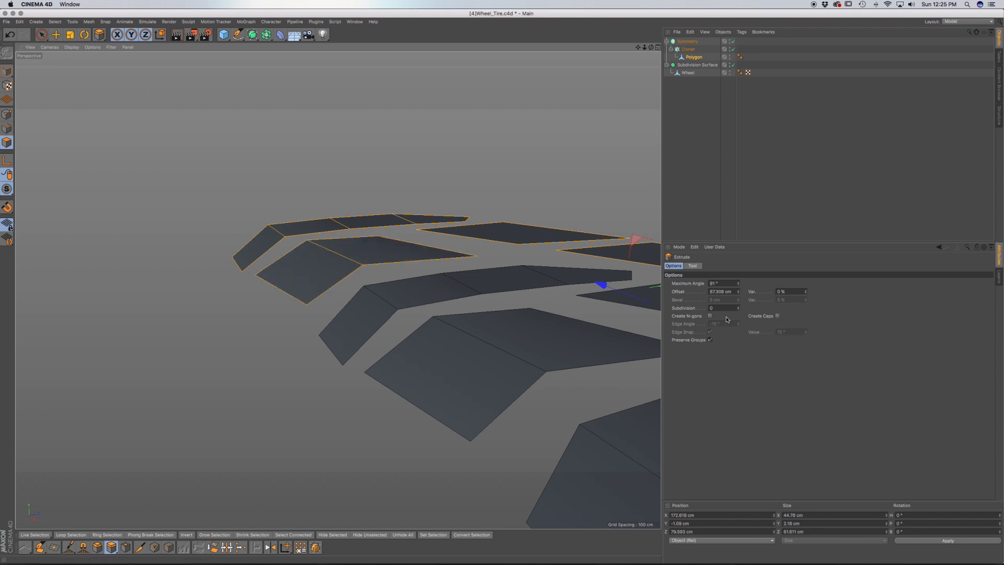
click(777, 317)
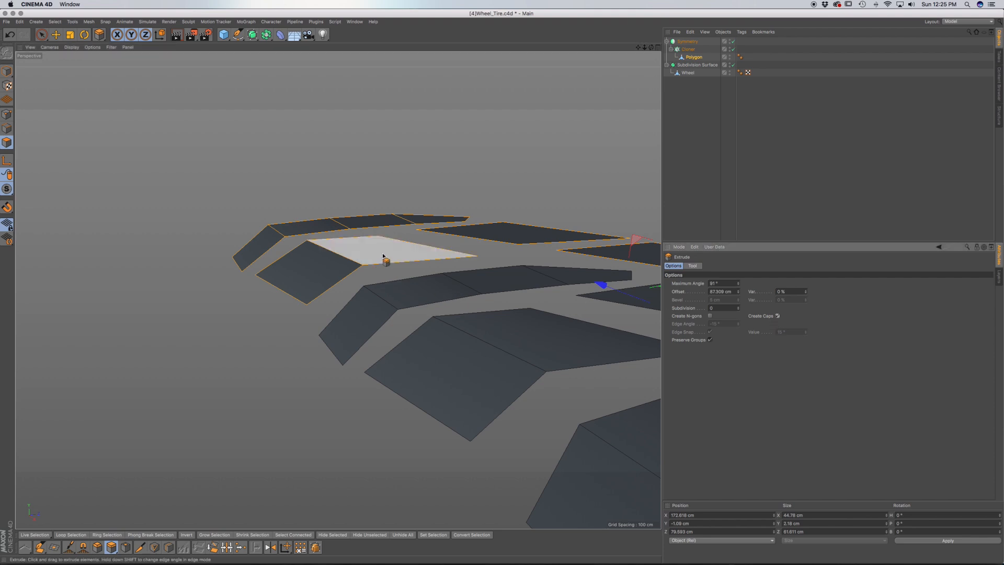
drag(384, 254, 440, 254)
scroll(361, 267, up, 10)
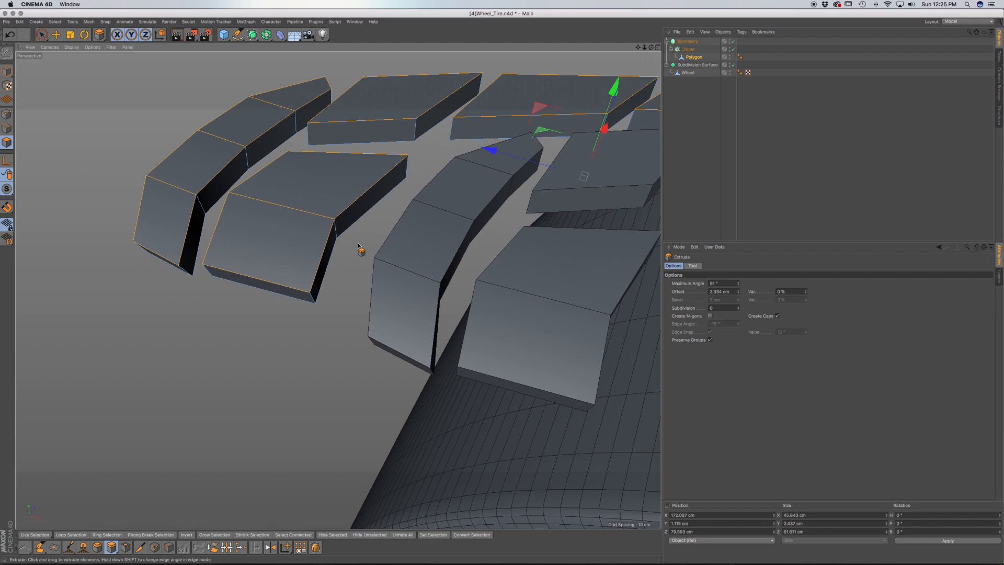
scroll(345, 272, down, 4)
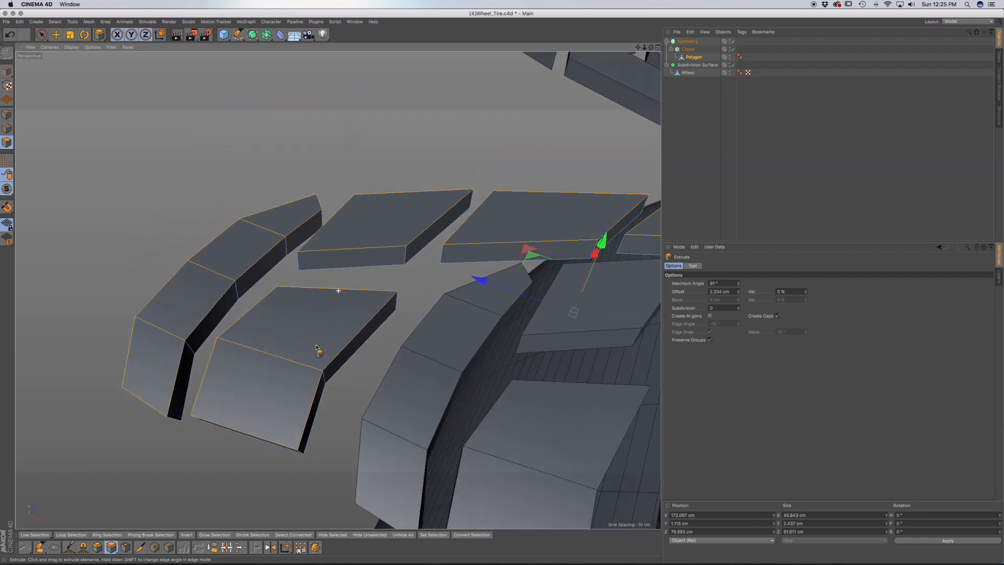
scroll(325, 337, down, 6)
scroll(324, 336, down, 3)
alt+drag(325, 336, 250, 262)
alt+drag(332, 306, 249, 294)
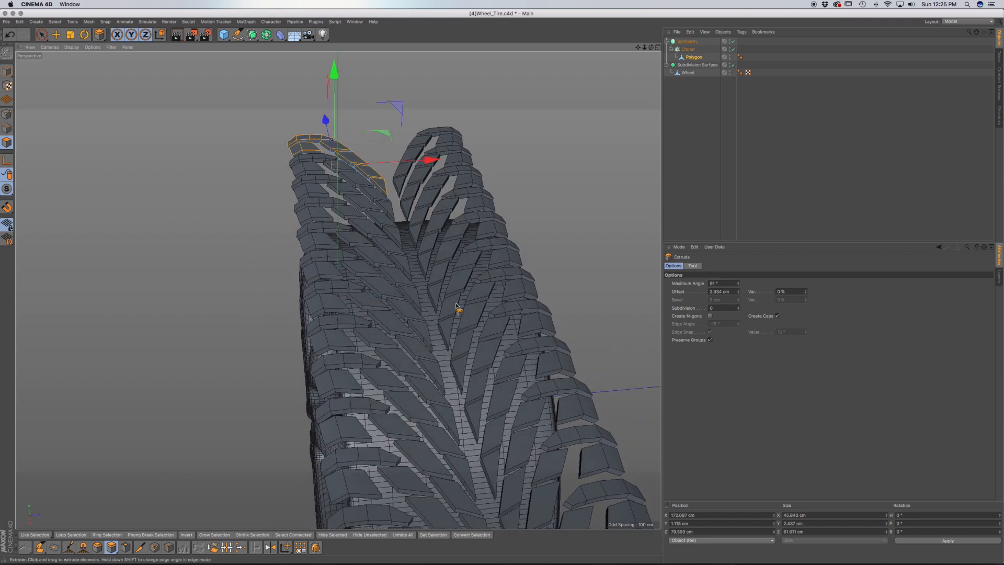
alt+drag(422, 314, 426, 302)
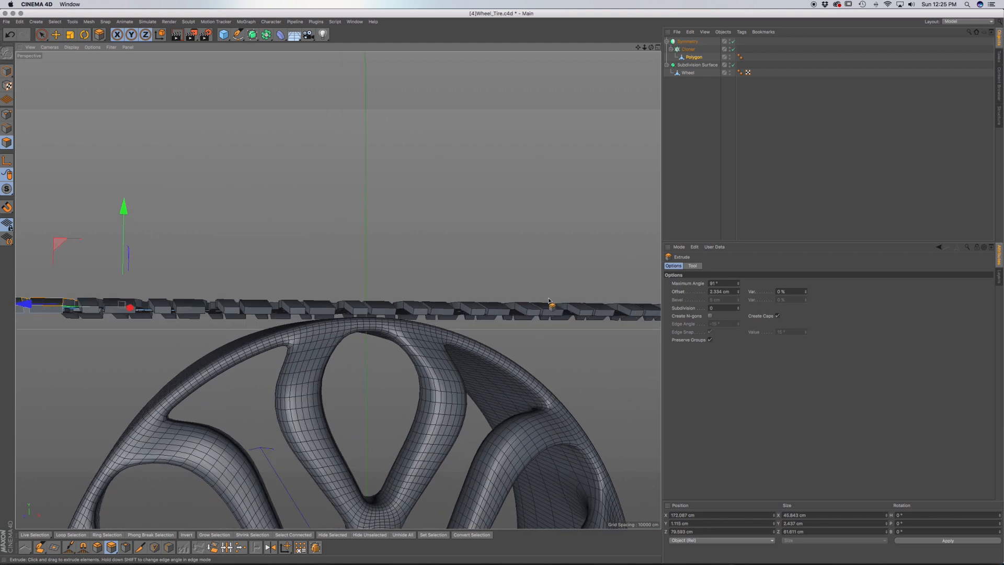
click(228, 38)
click(284, 50)
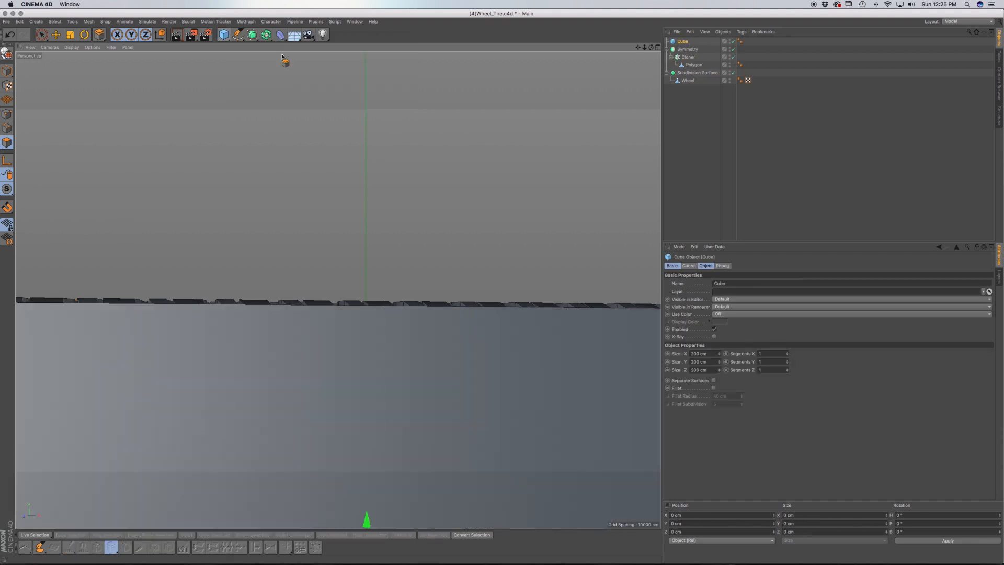
scroll(334, 299, down, 10)
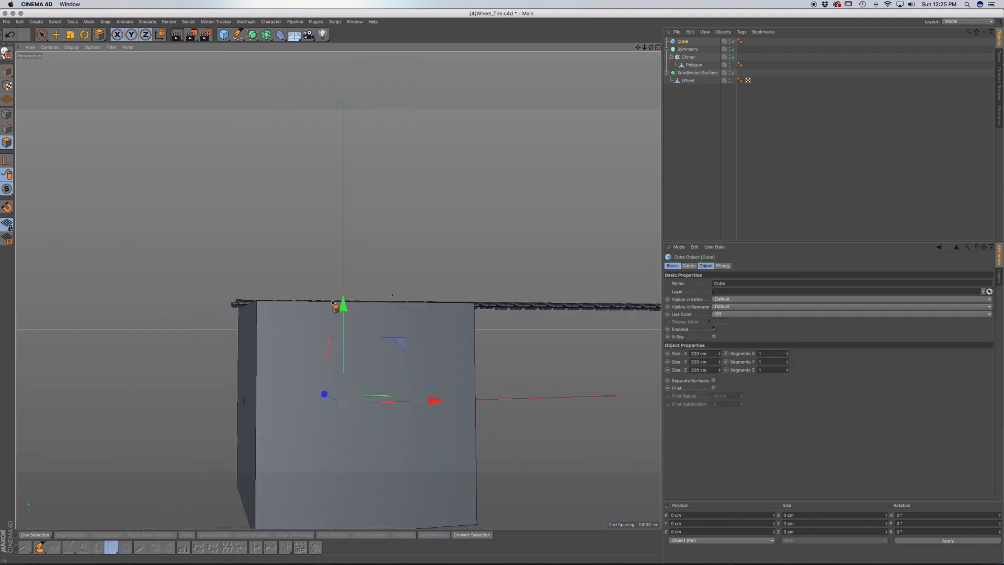
click(7, 52)
key(d)
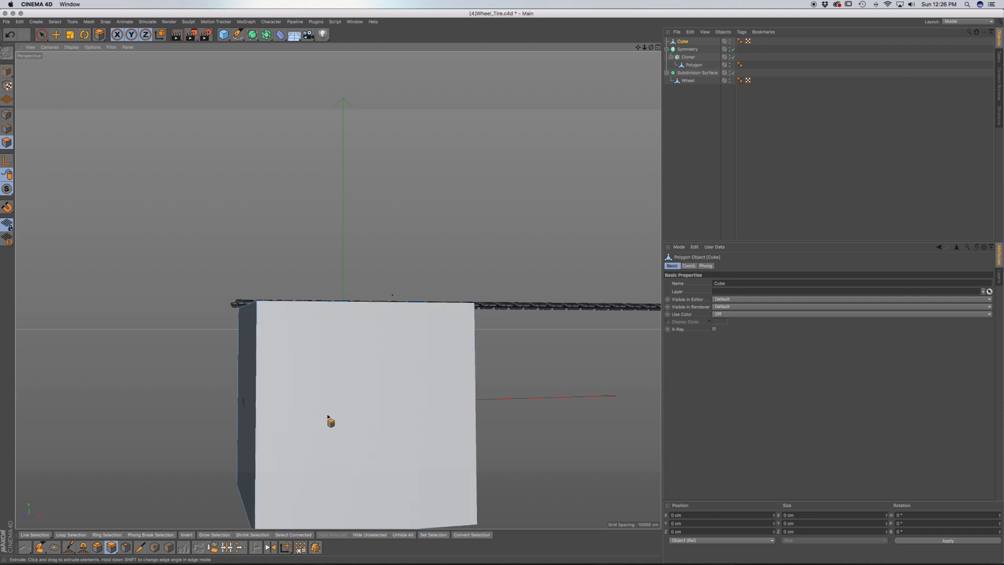
alt+drag(366, 420, 375, 335)
click(41, 34)
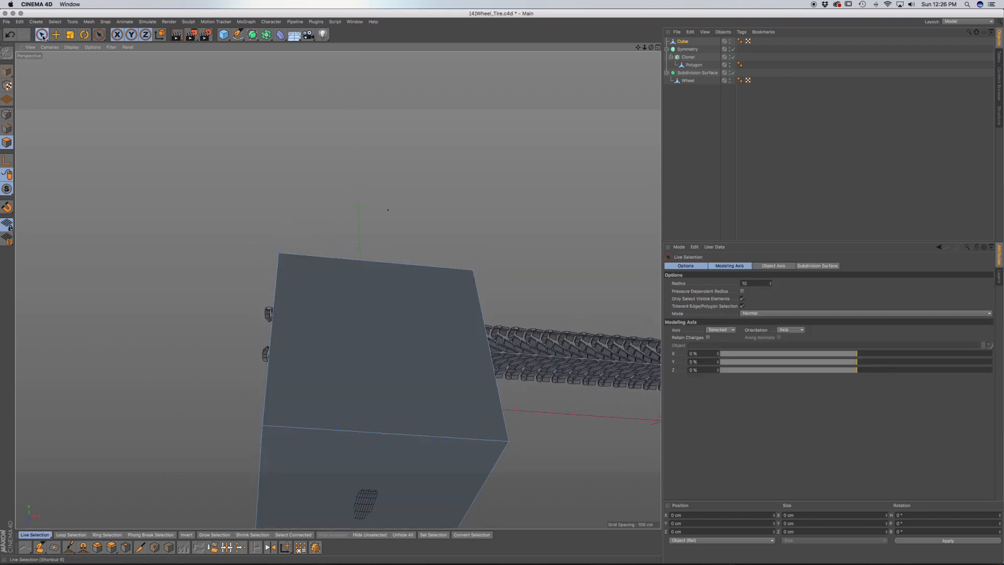
click(336, 449)
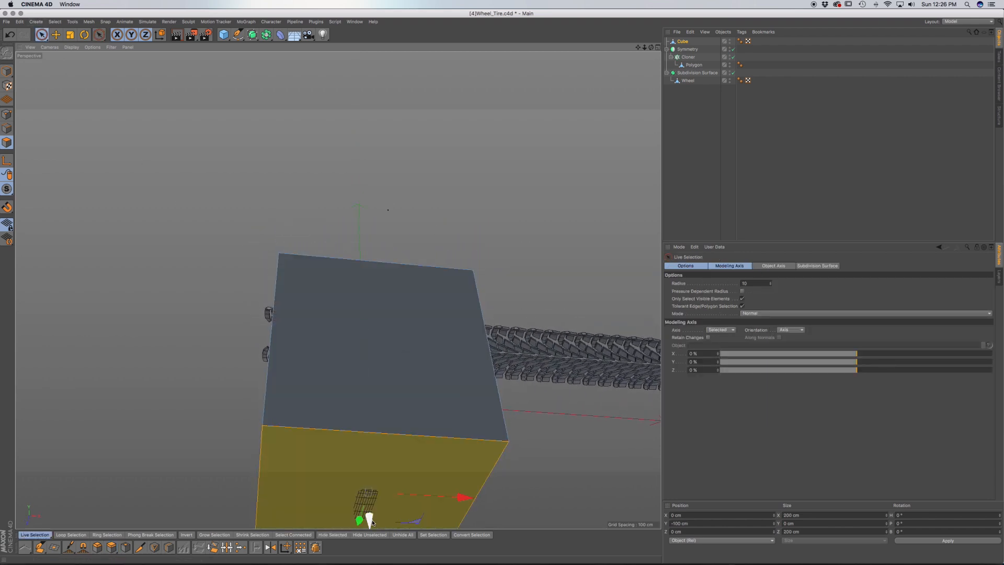
drag(370, 520, 365, 368)
alt+drag(362, 323, 359, 460)
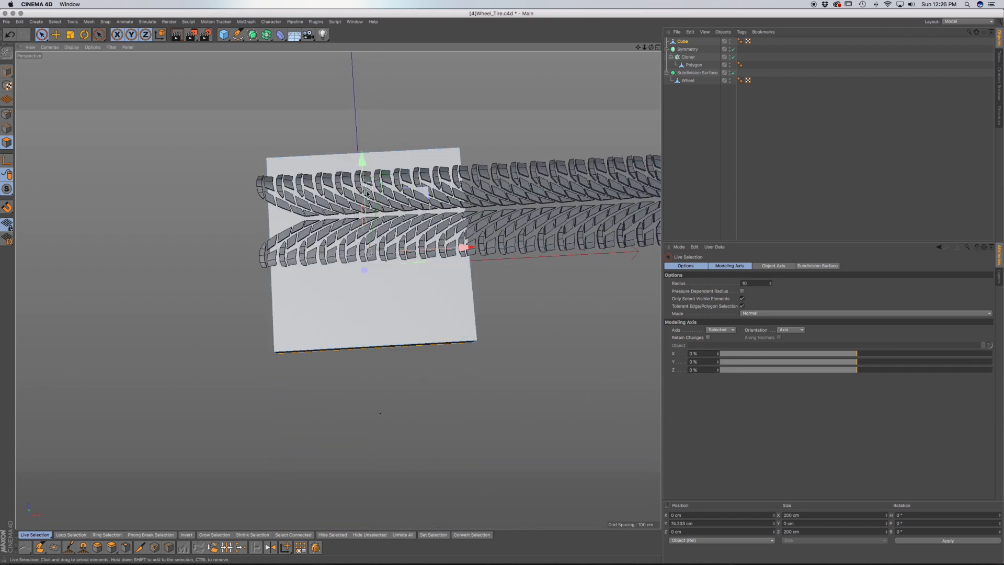
mouse_move(369, 187)
alt+mouse_down()
mouse_move(362, 230)
mouse_move(387, 208)
mouse_move(384, 194)
mouse_move(479, 224)
mouse_move(441, 275)
mouse_move(371, 204)
alt+mouse_up()
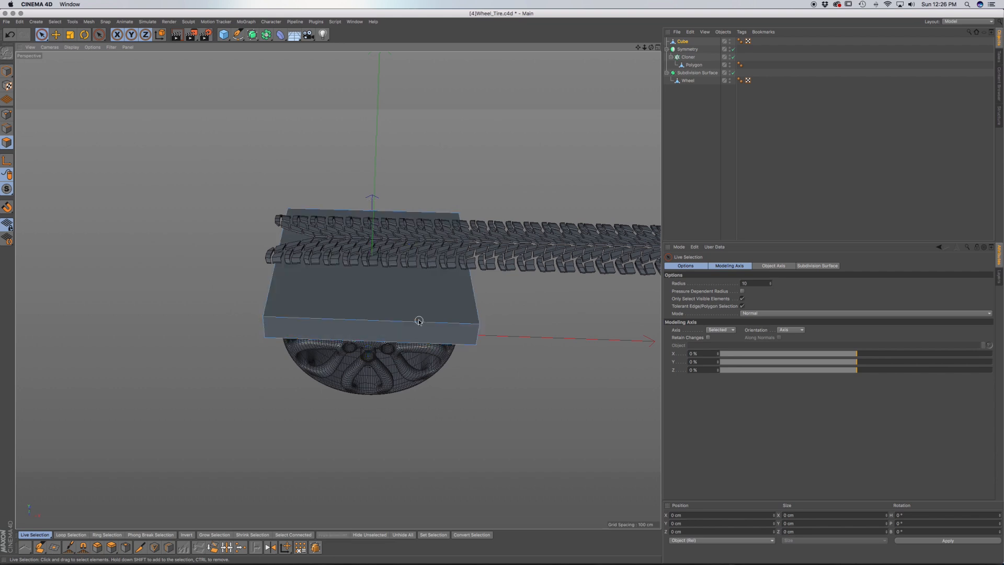
click(241, 220)
click(6, 71)
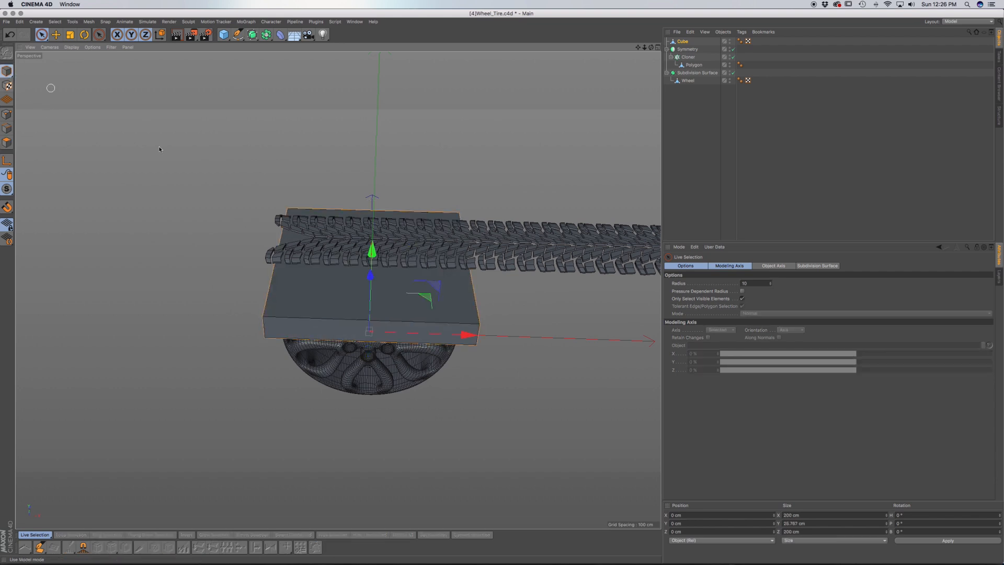
key(Delete)
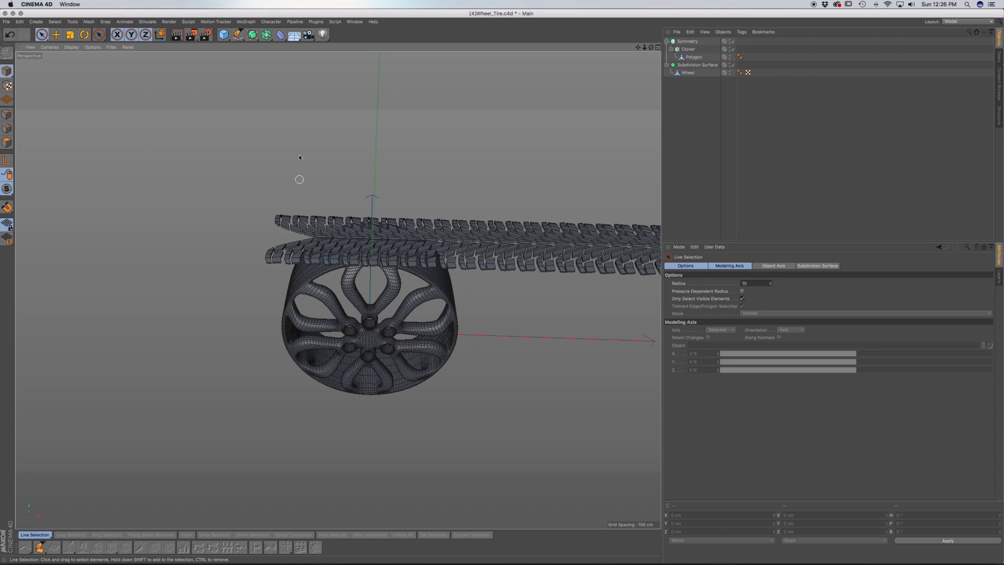
Add a Plane with its height reduced to about 93 cm and place it beneath the tread strip at about X 107 cm, Y 101 cm.
click(224, 35)
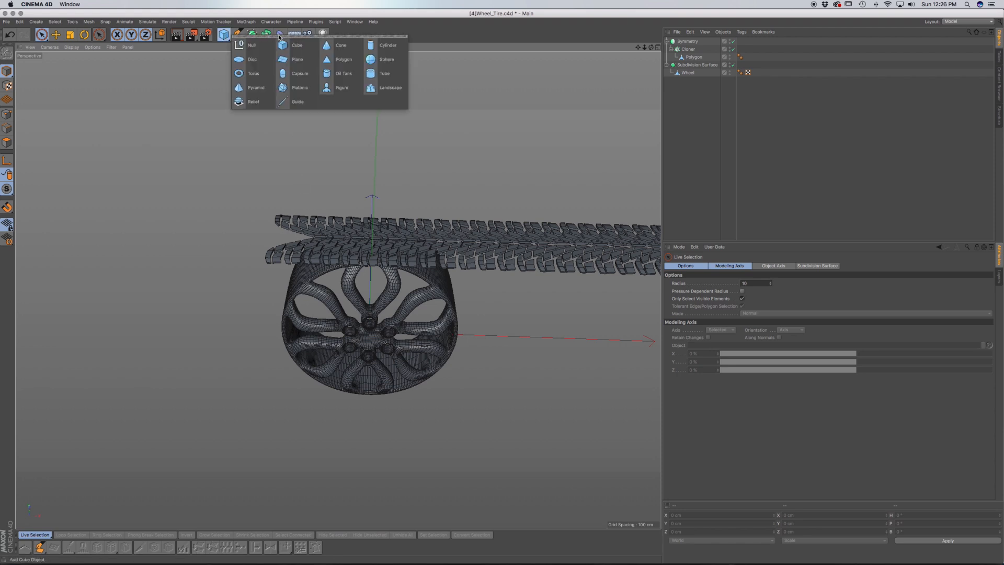
click(300, 60)
alt+drag(377, 250, 560, 348)
drag(396, 289, 322, 271)
alt+drag(528, 345, 481, 314)
drag(336, 280, 293, 368)
drag(385, 172, 411, 137)
drag(351, 115, 349, 111)
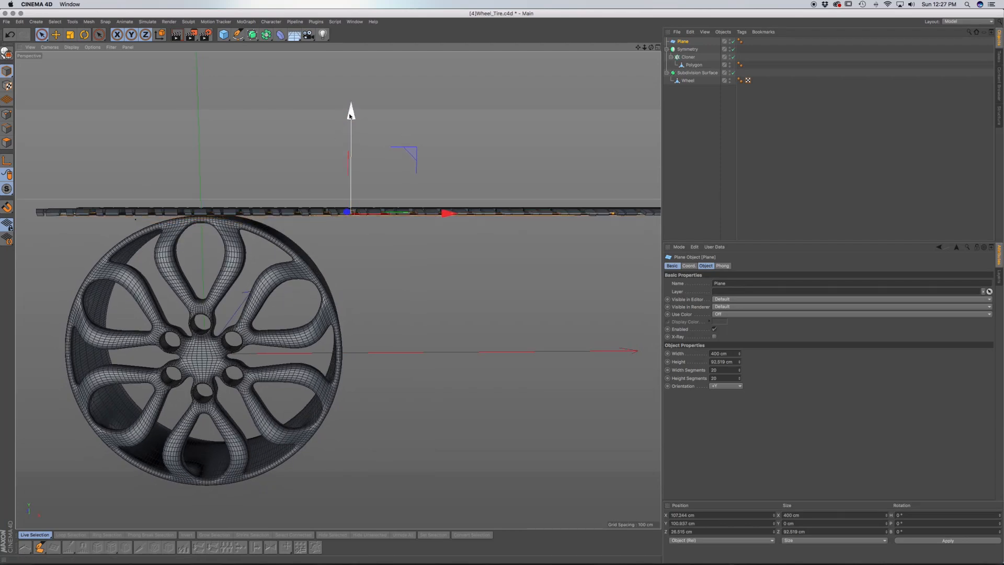
Move the Plane along Z in the Top view to center it across the width of the tread strip.
scroll(310, 212, up, 5)
mouse_move(309, 212)
alt+mouse_down()
mouse_move(223, 211)
mouse_move(327, 233)
mouse_move(343, 268)
mouse_move(291, 291)
mouse_move(305, 291)
alt+mouse_up()
scroll(343, 267, down, 5)
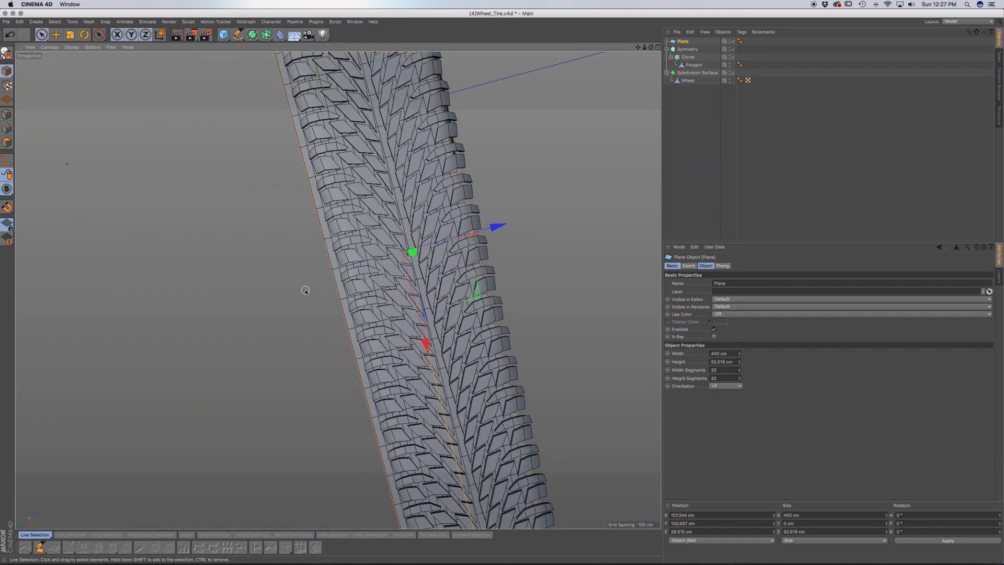
key(F2)
drag(453, 104, 453, 91)
scroll(467, 178, down, 5)
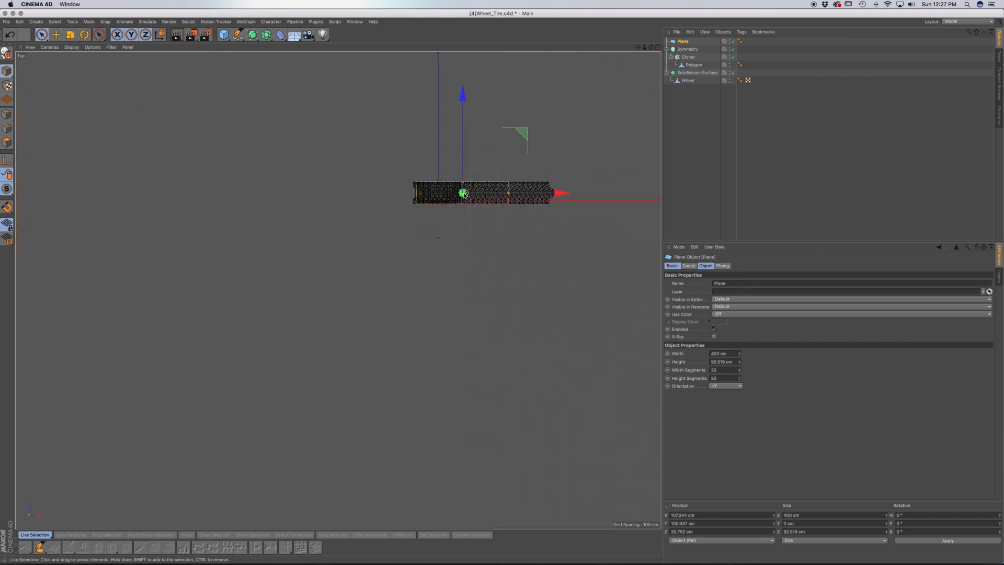
Widen the Plane to about 588 cm and shift it along X to about 169 cm to span the tread strip.
scroll(591, 188, up, 5)
scroll(593, 188, down, 5)
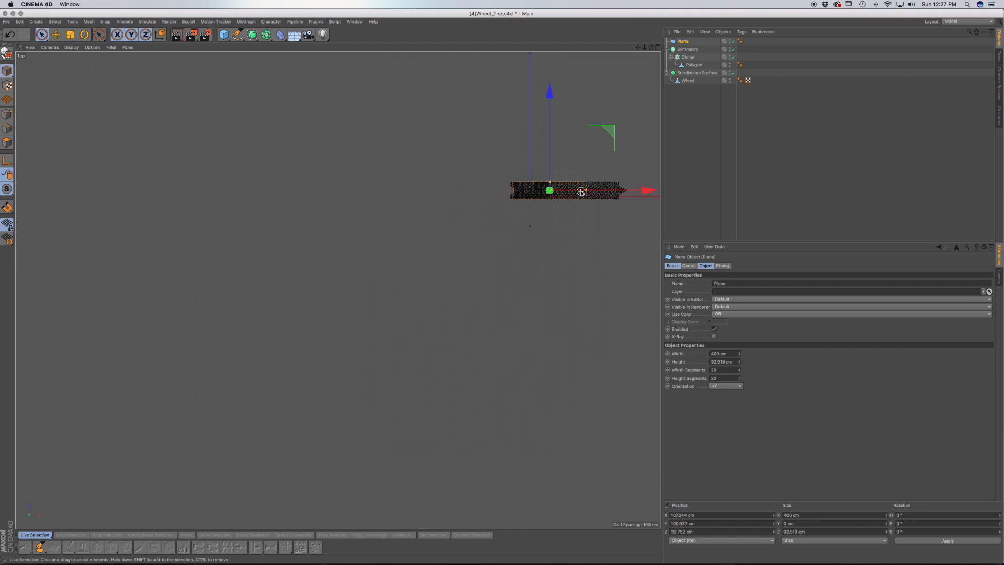
scroll(590, 194, up, 2)
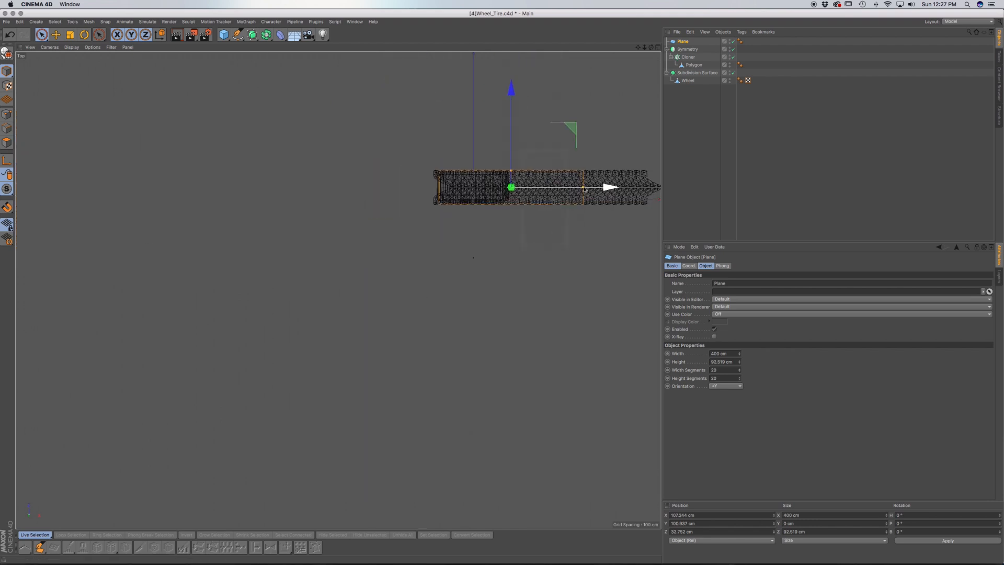
drag(583, 189, 646, 189)
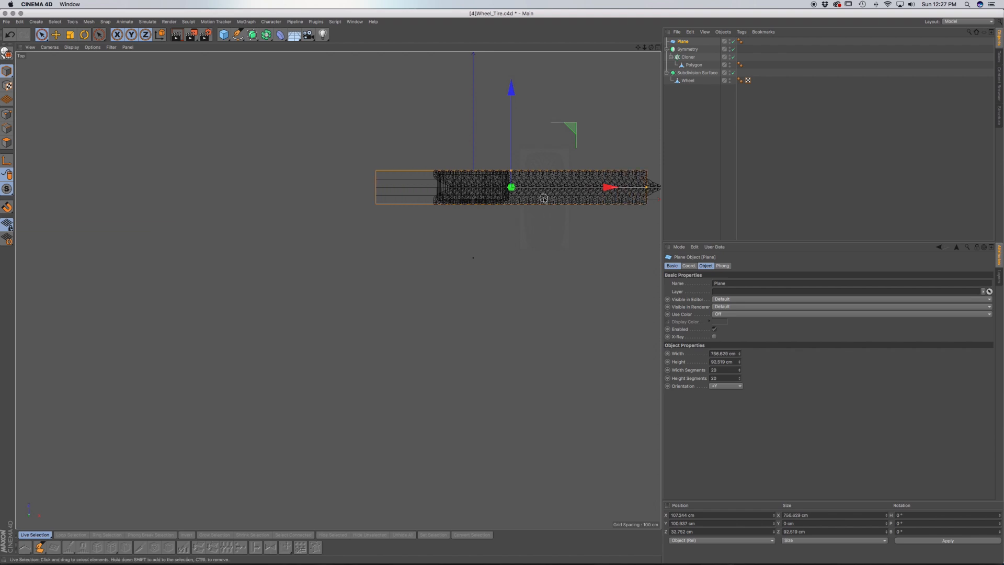
alt+middle_drag(612, 192, 449, 230)
drag(445, 228, 472, 229)
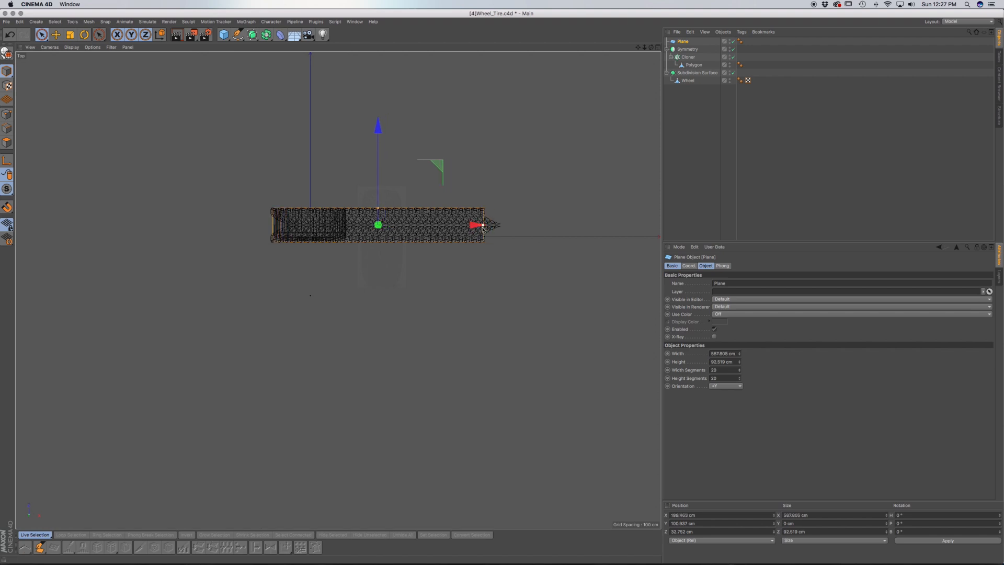
Fine-tune the Plane's width to about 594 cm so its end meets the outer edge of the last tread blocks.
scroll(476, 225, up, 8)
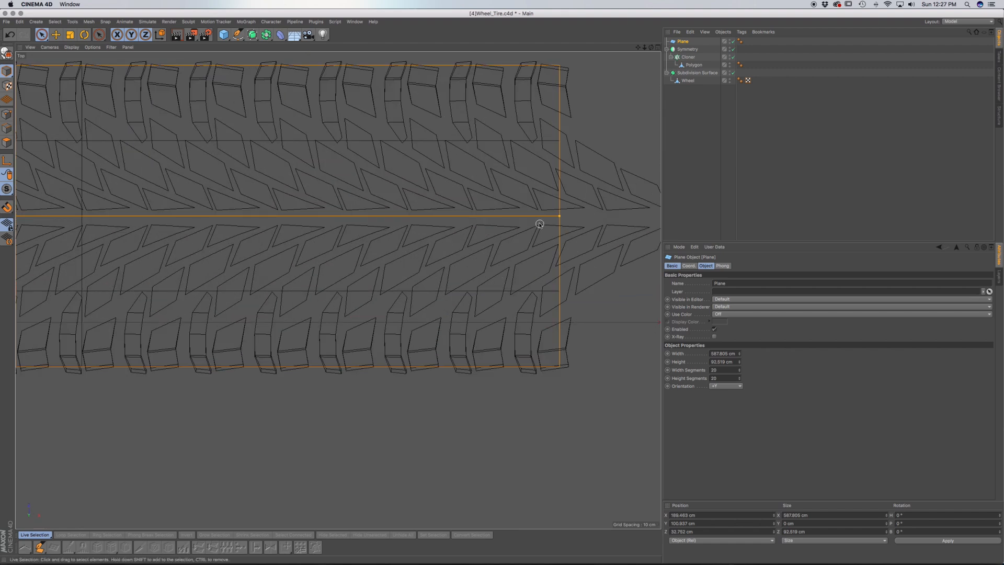
drag(559, 216, 570, 217)
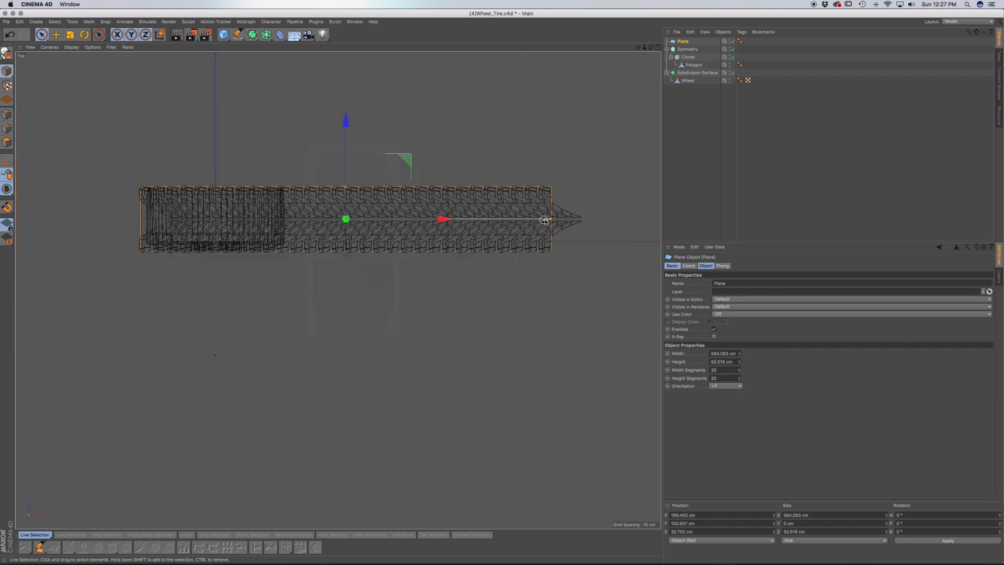
scroll(524, 233, down, 8)
scroll(488, 224, up, 8)
alt+drag(488, 246, 497, 200)
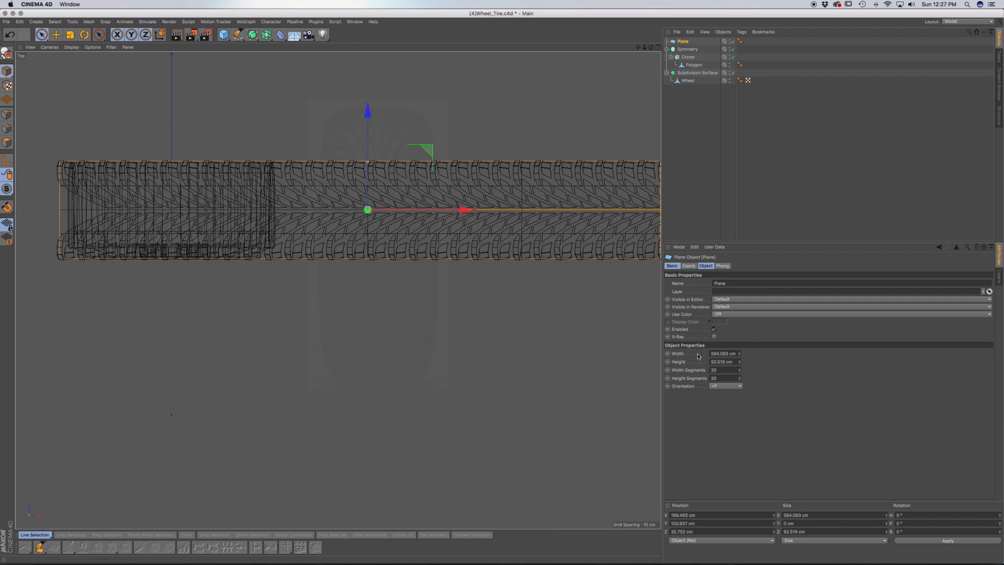
Disable the Symmetry object holding the tread and switch the Top view display to Wireframe.
click(732, 49)
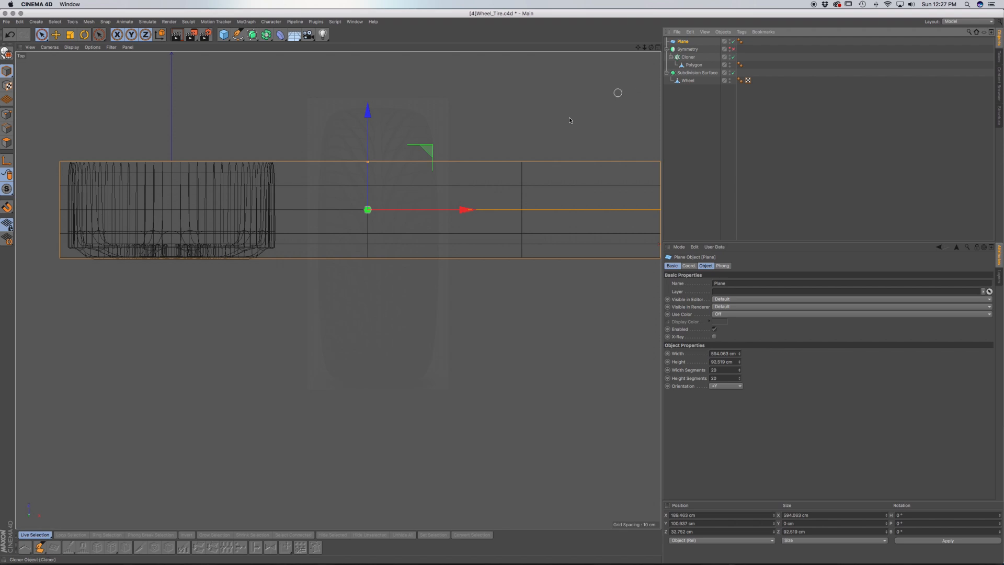
click(740, 369)
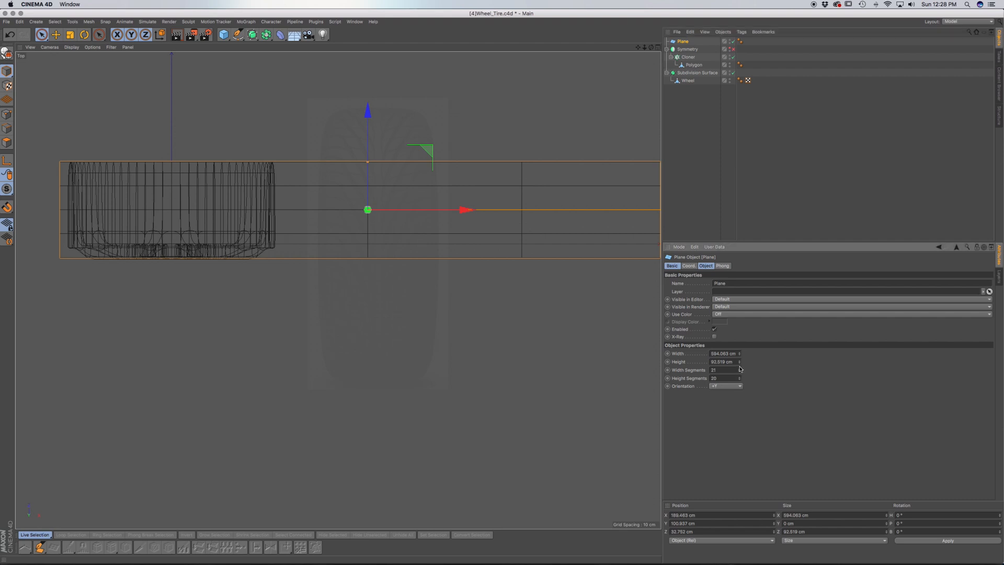
key(super+z)
click(111, 47)
mouse_move(72, 48)
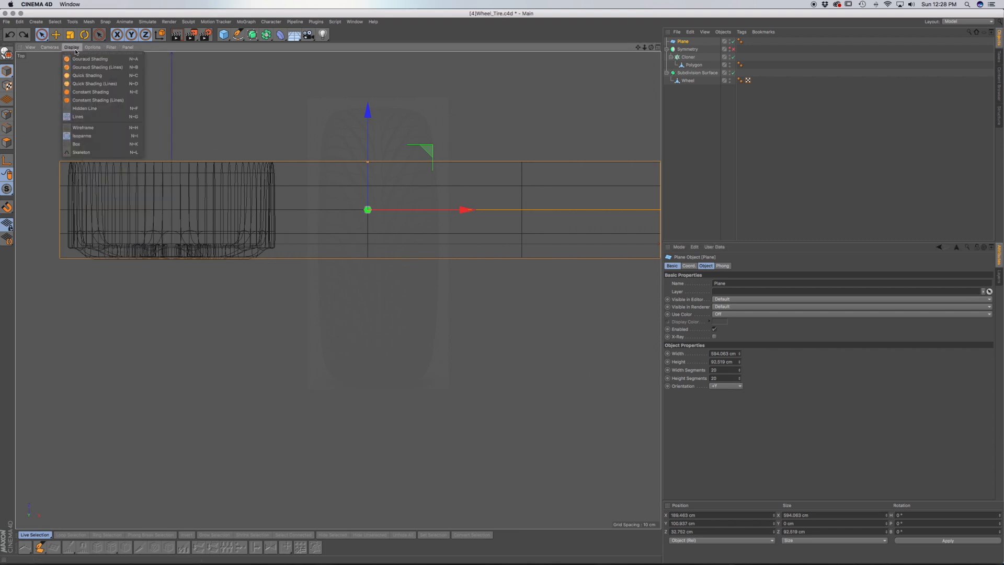
click(81, 126)
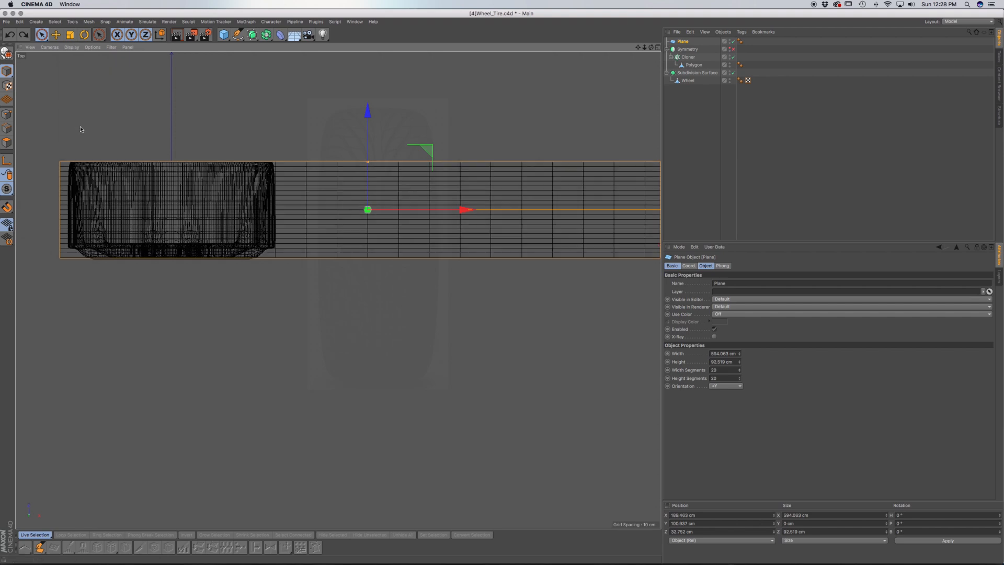
Set the Plane to 20 width segments and 3 height segments.
click(739, 369)
click(740, 369)
click(740, 369)
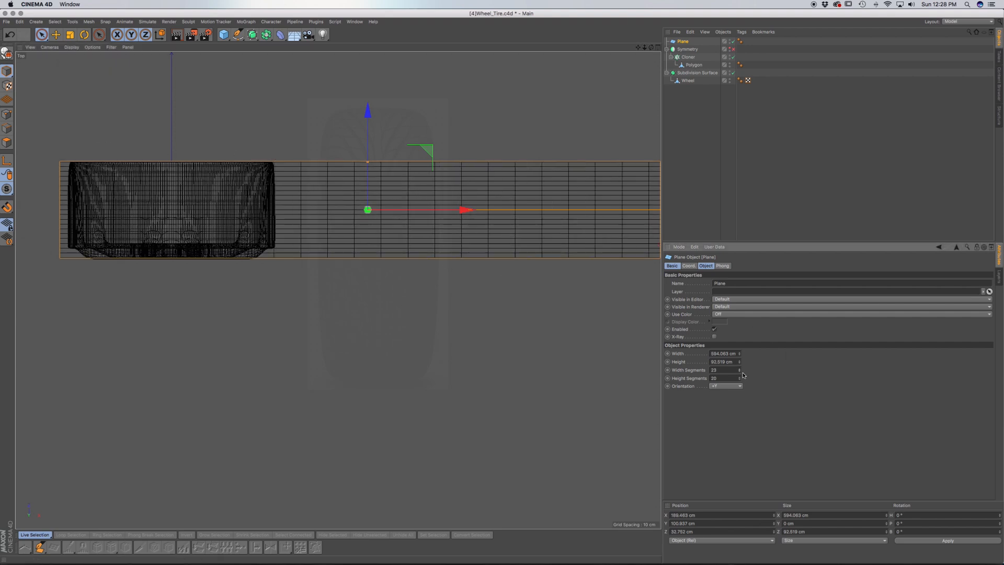
drag(739, 369, 750, 370)
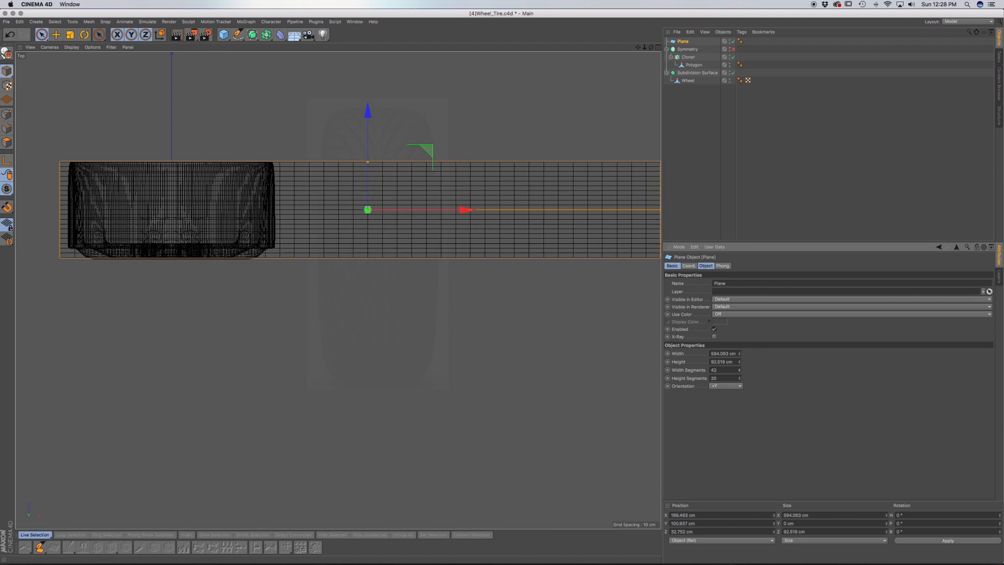
drag(740, 378, 747, 379)
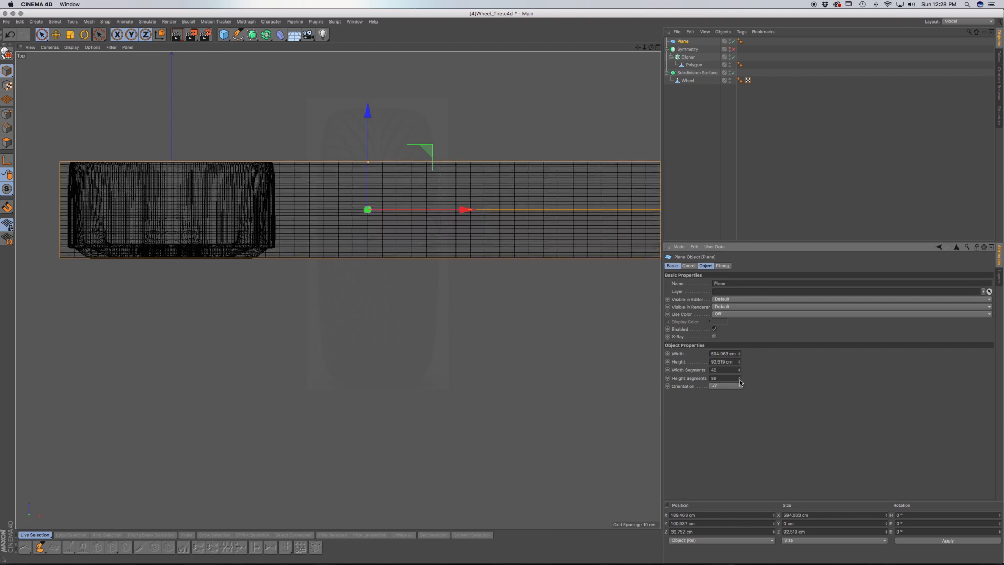
drag(738, 379, 726, 383)
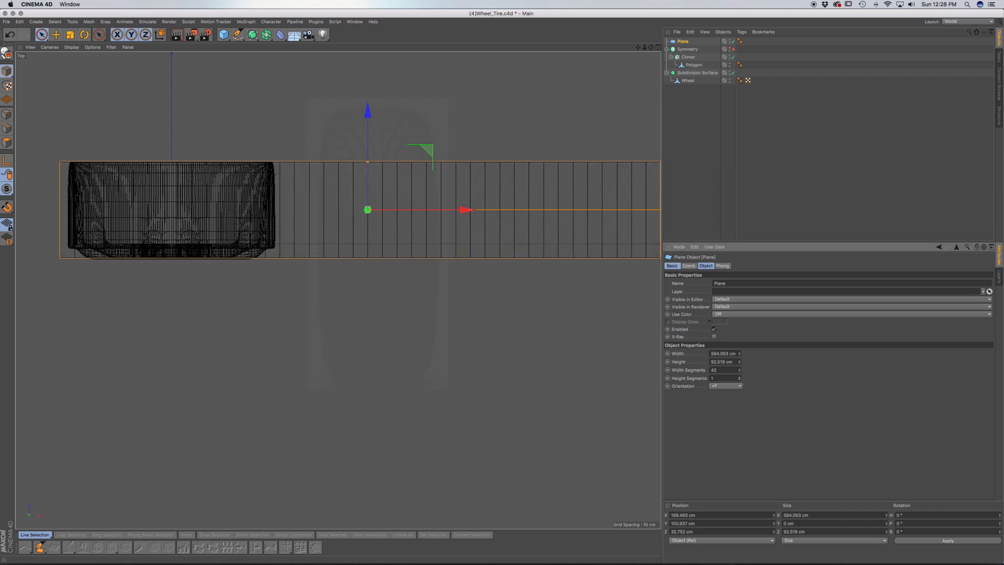
click(740, 377)
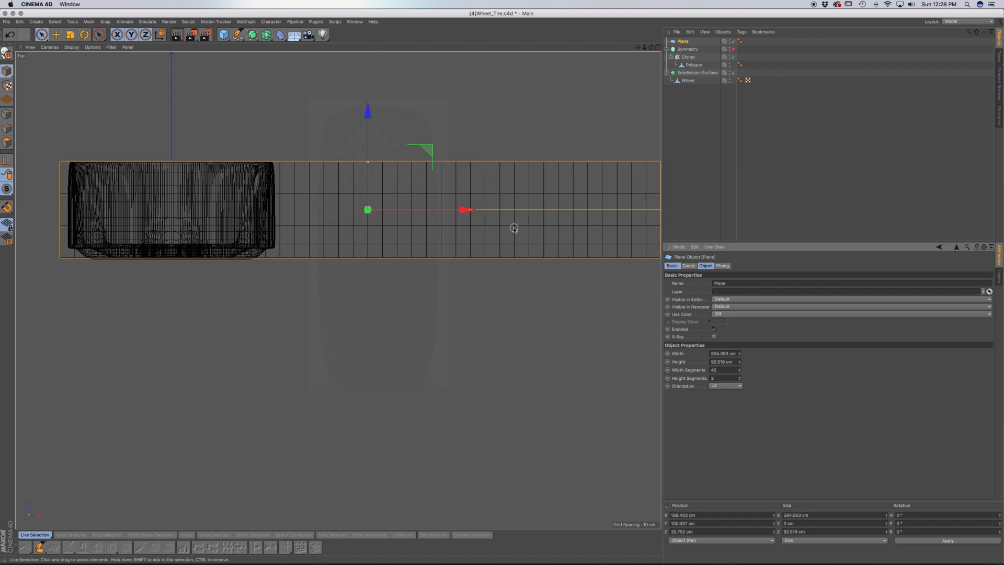
drag(740, 373, 740, 373)
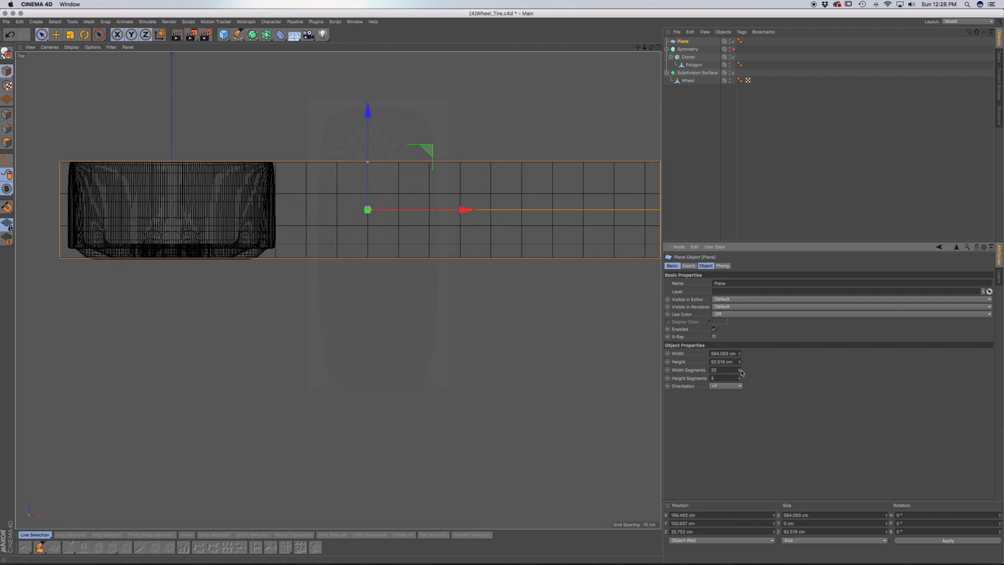
alt+middle_drag(551, 226, 418, 248)
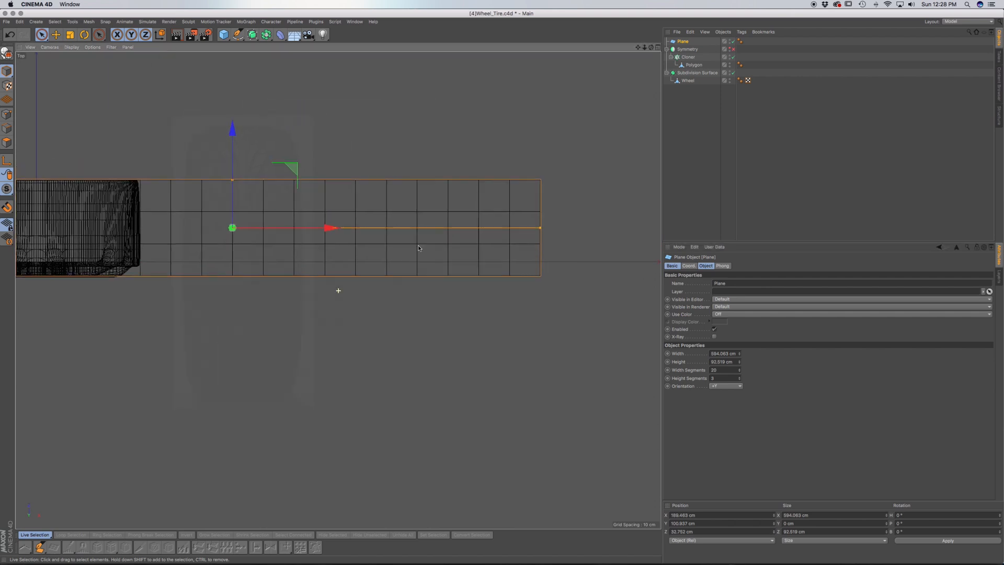
mouse_move(493, 271)
alt+mouse_down()
mouse_move(488, 262)
mouse_move(502, 261)
alt+mouse_up()
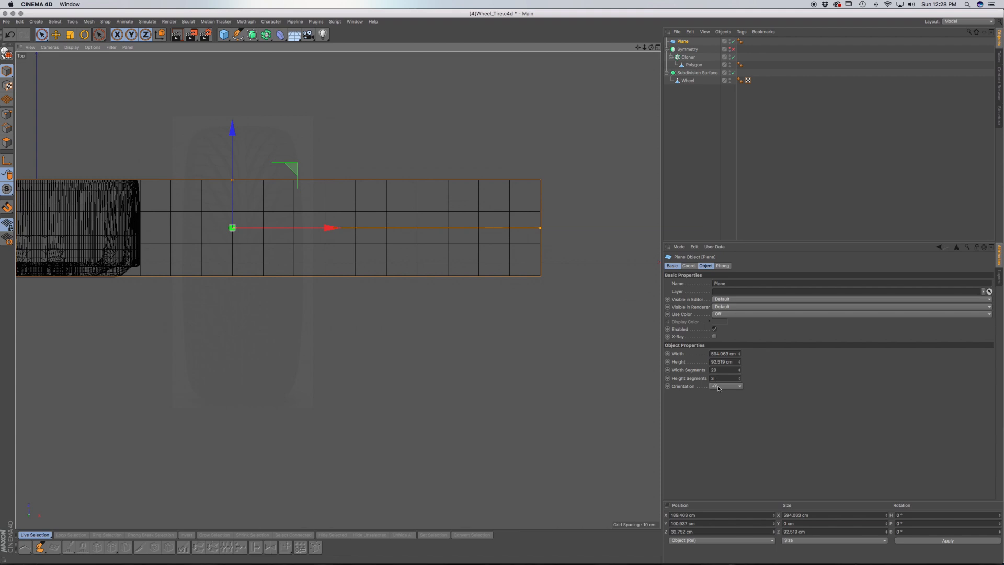
Re-enable the tread's Symmetry object in the Perspective view and save the scene.
key(F1)
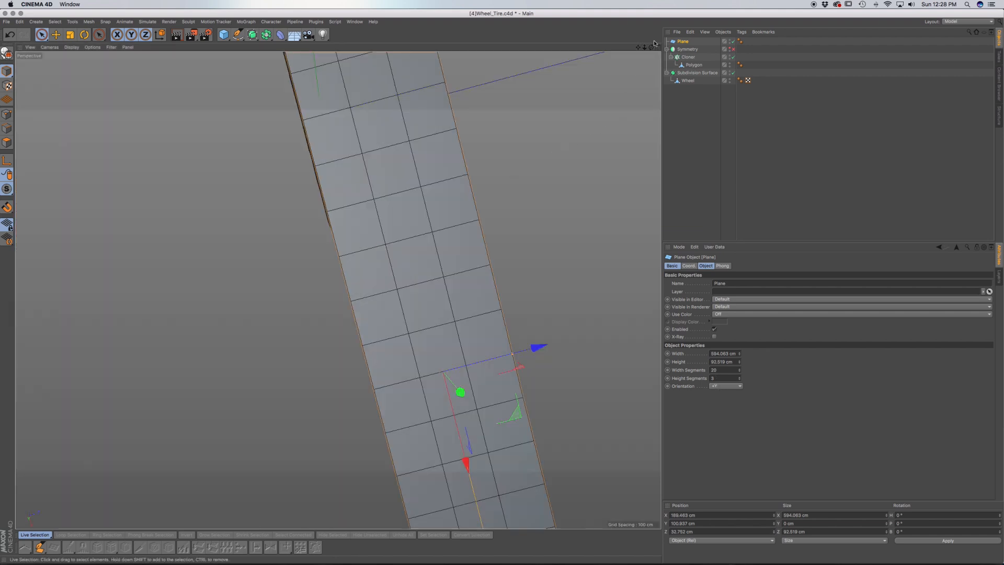
click(732, 49)
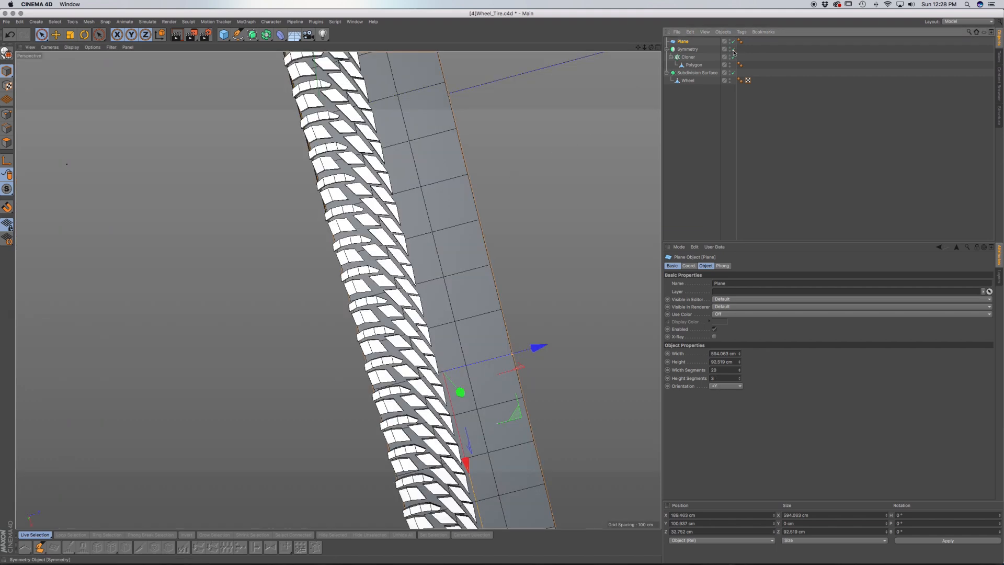
alt+drag(340, 285, 317, 169)
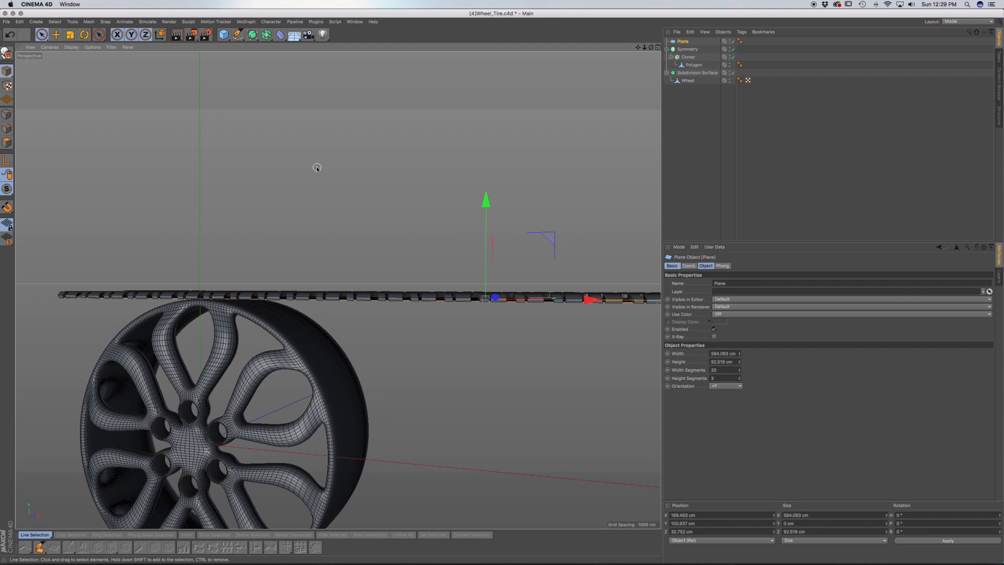
key(super+s)
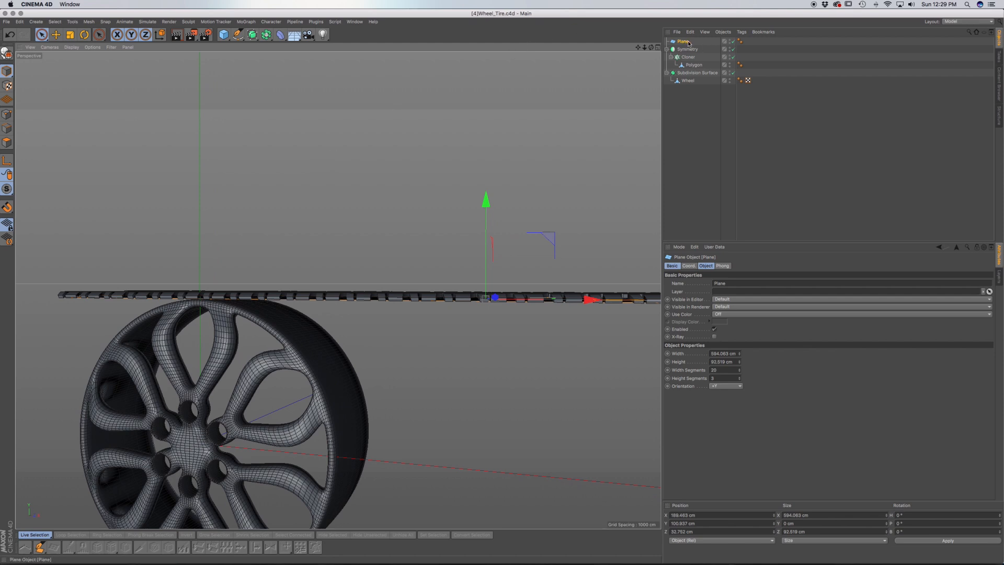
Duplicate the Plane and disable the copy as a backup.
click(683, 41)
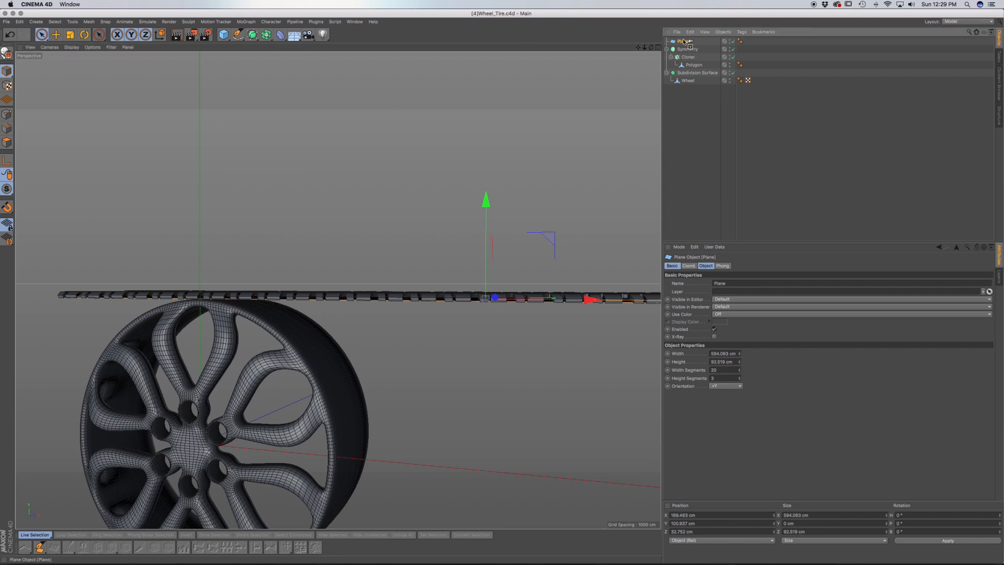
ctrl+drag(685, 41, 723, 47)
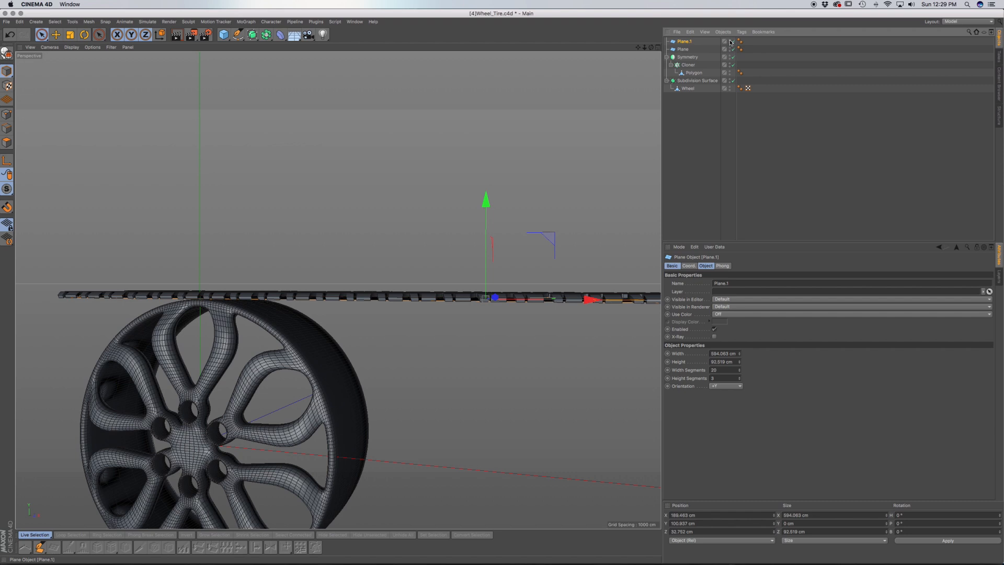
Rename the original Plane as Tire and convert it to an editable polygon object.
click(685, 50)
double_click(684, 49)
text(Tire)
key(Return)
click(11, 56)
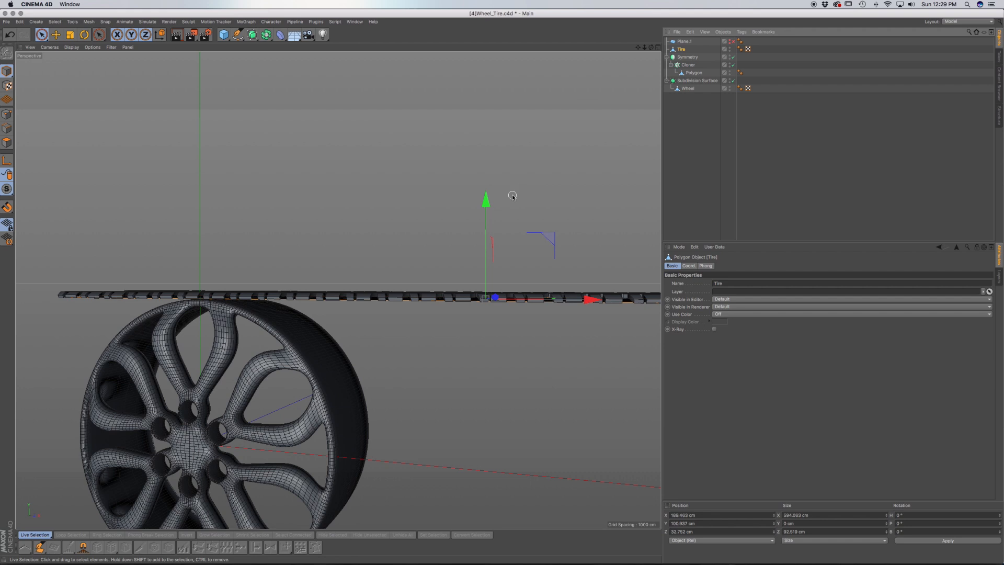
Select all polygons of the Tire object in polygon mode.
key(super+a)
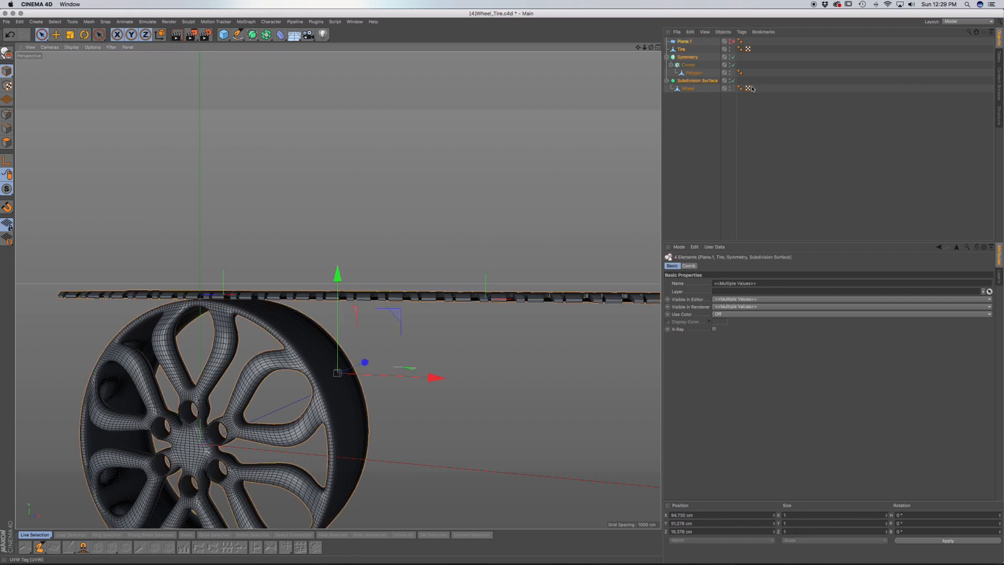
key(super+z)
key(super+a)
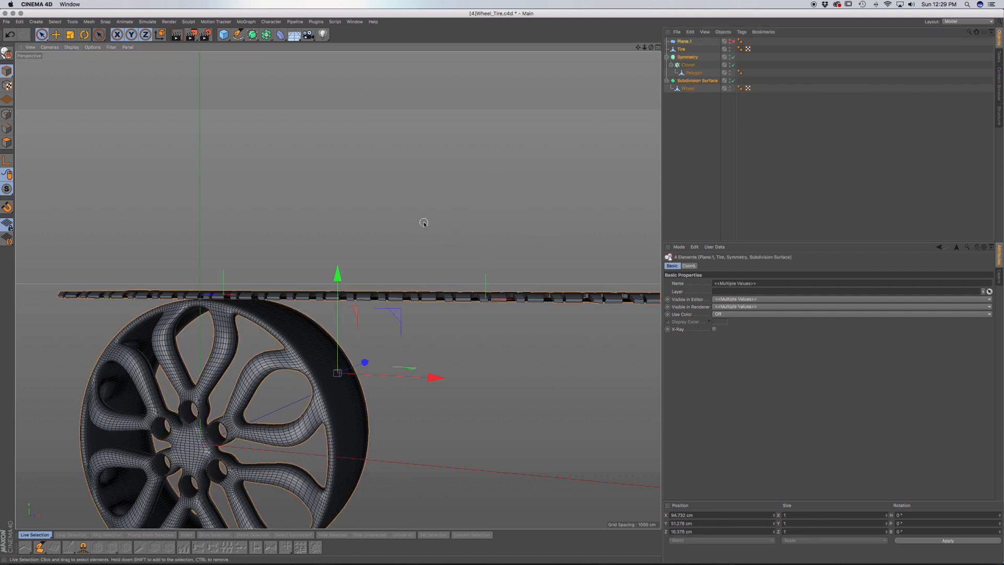
click(9, 142)
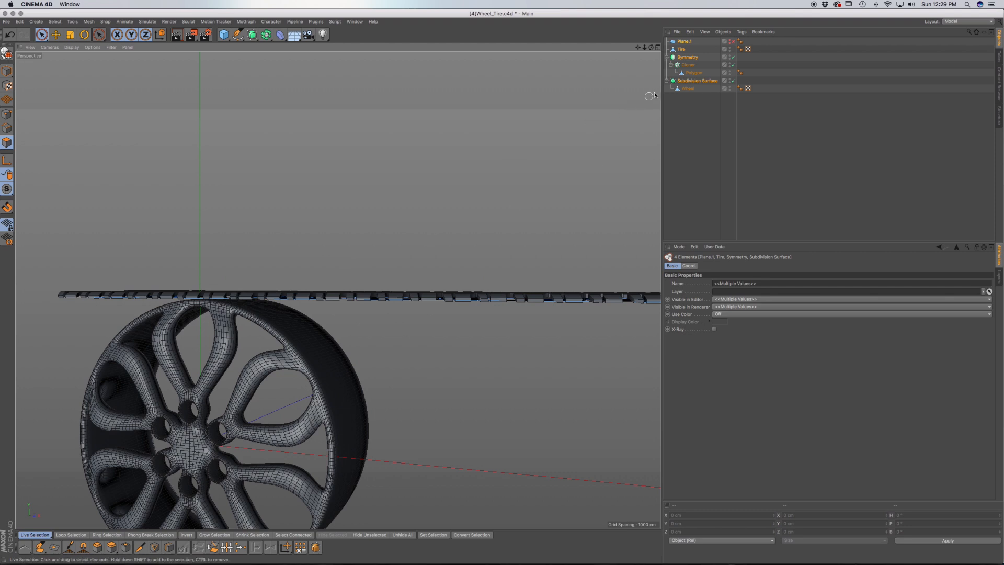
key(super+z)
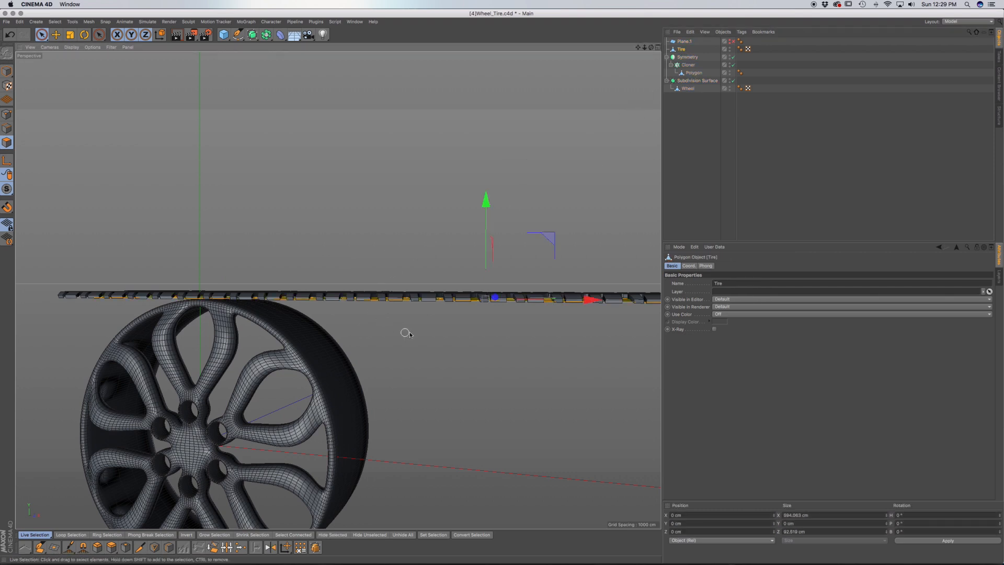
Extrude the selected Tire polygons downward with an offset of about -20 cm.
key(d)
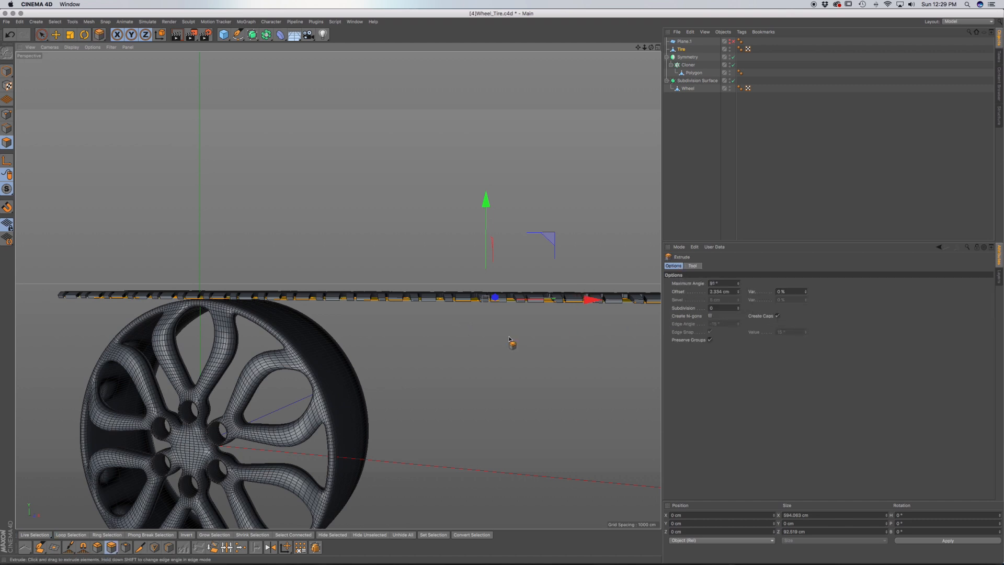
drag(486, 297, 487, 333)
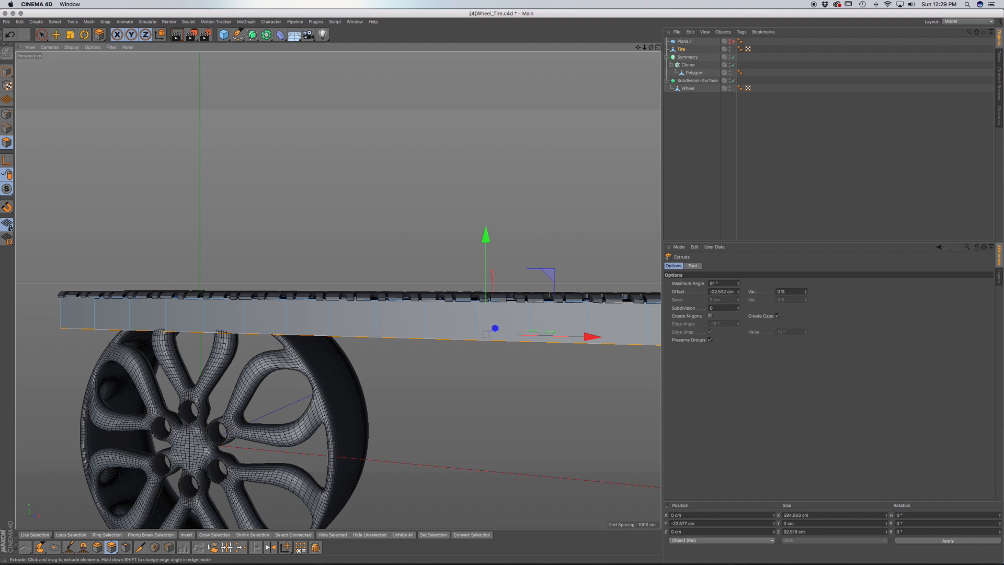
mouse_move(486, 334)
mouse_down()
mouse_move(486, 371)
mouse_move(486, 331)
mouse_up()
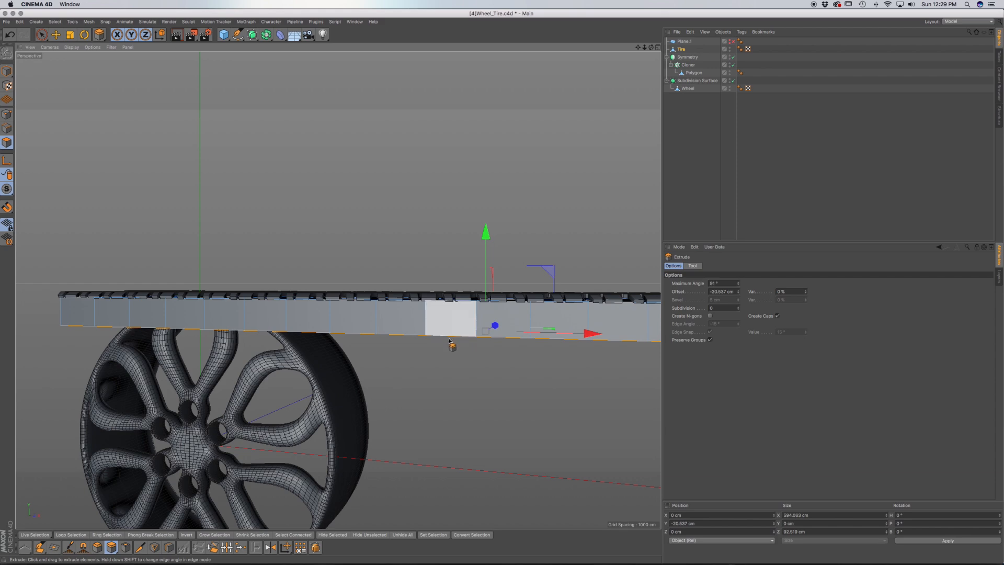
Move the extruded bottom polygons of the Tire down along Y to about -22 cm.
alt+middle_drag(453, 341, 360, 285)
alt+drag(363, 267, 413, 281)
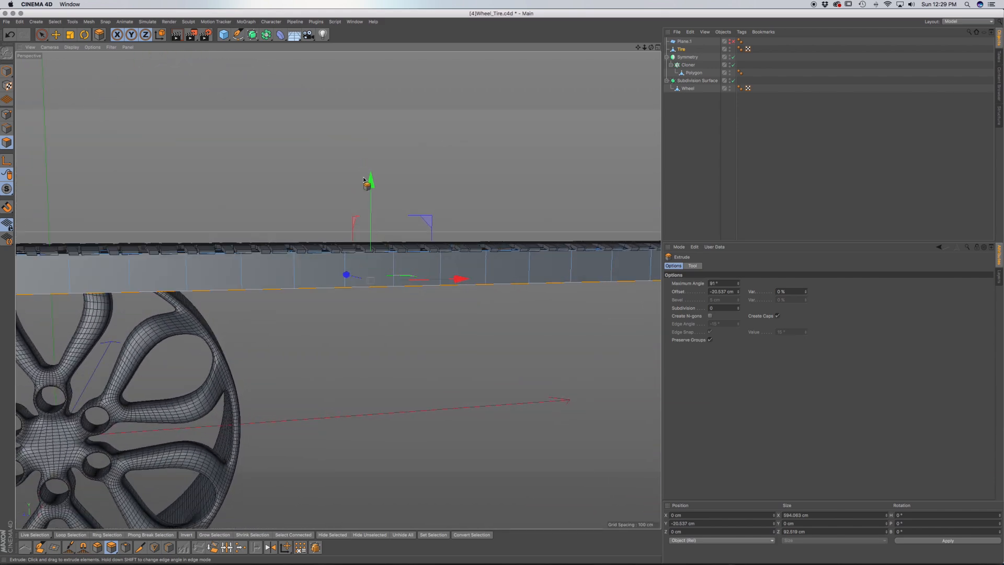
drag(370, 179, 370, 186)
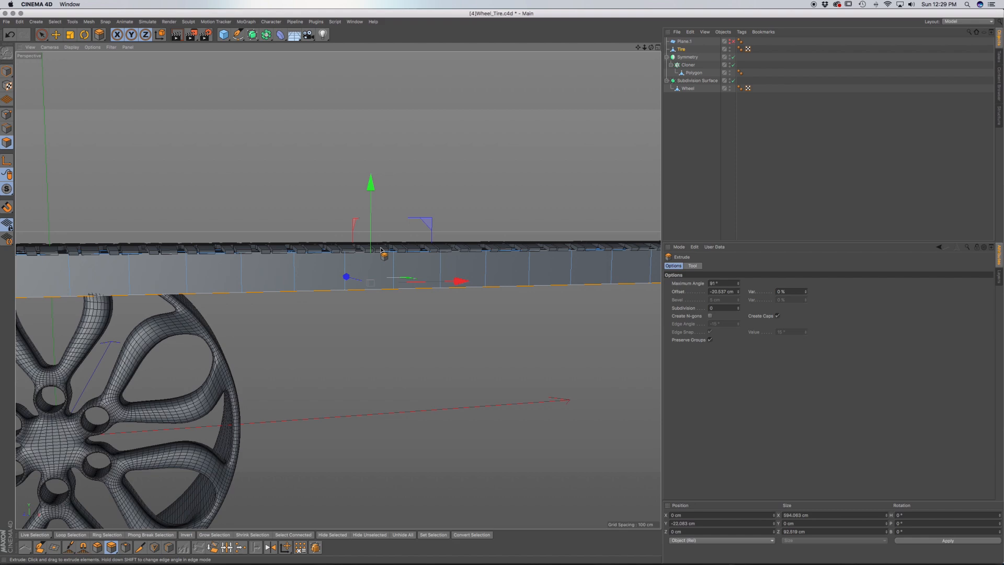
Add a Null object to the scene and rename it Tire.
alt+drag(507, 265, 479, 311)
alt+drag(549, 272, 444, 244)
alt+drag(460, 285, 521, 361)
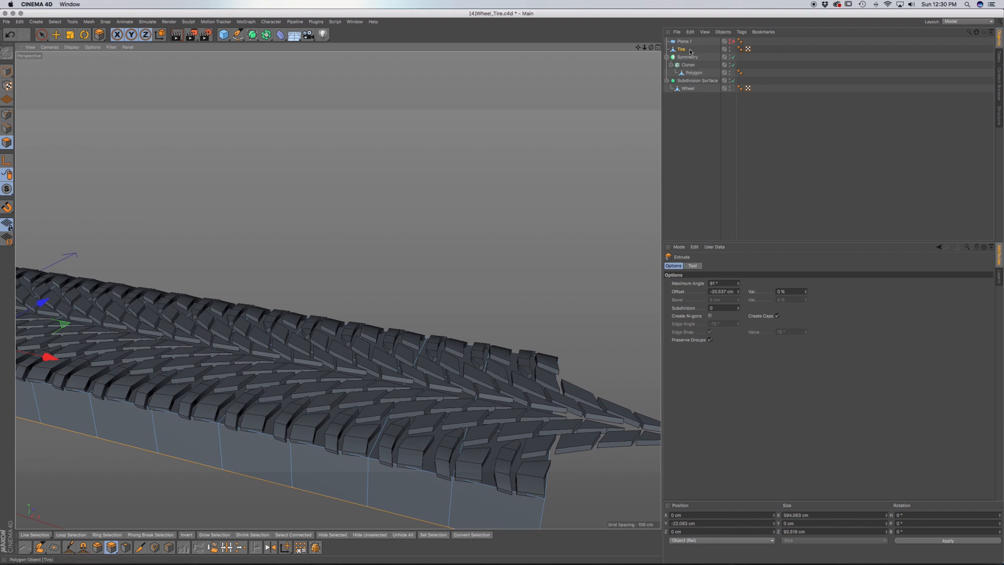
click(224, 34)
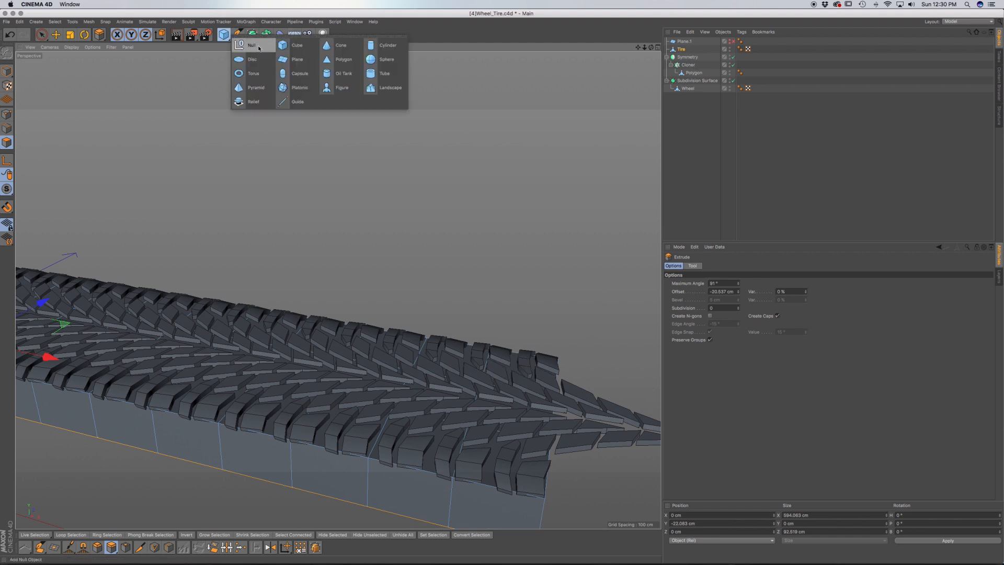
click(259, 47)
double_click(682, 42)
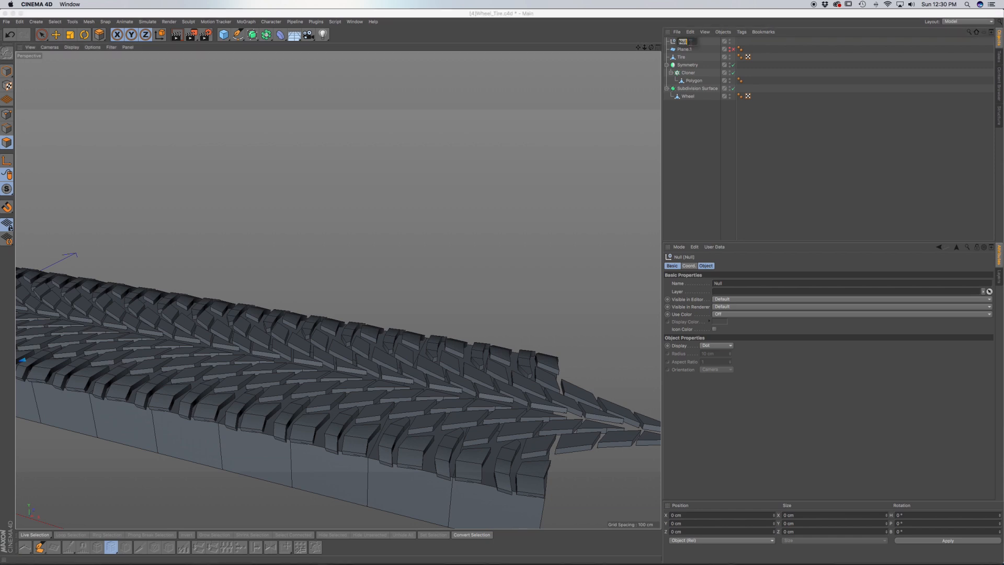
text(Tire)
key(Return)
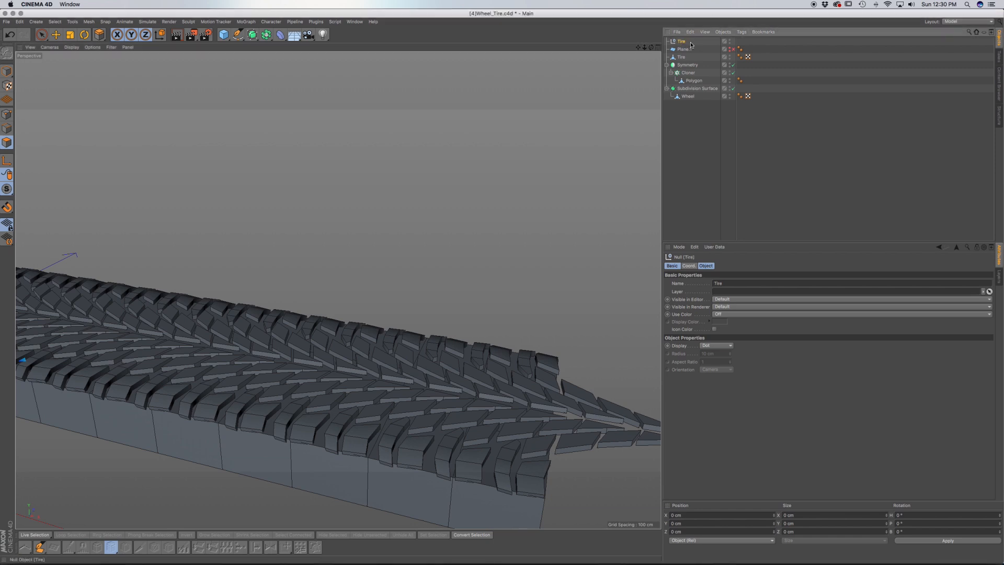
Move Plane.1 to the end of the object hierarchy and group the Tire polygon object and Symmetry under the Tire null.
click(685, 49)
drag(691, 146, 691, 143)
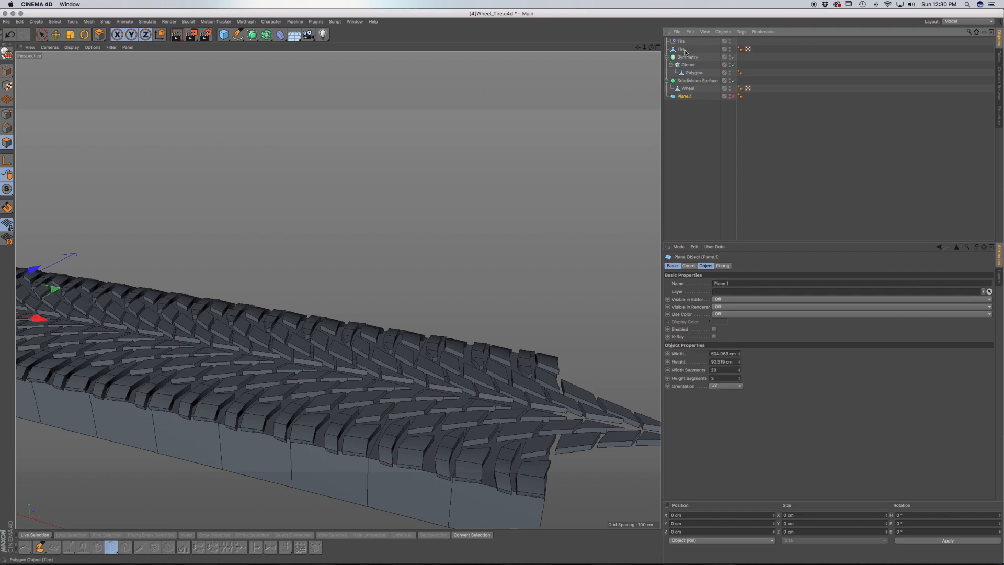
drag(707, 74, 677, 46)
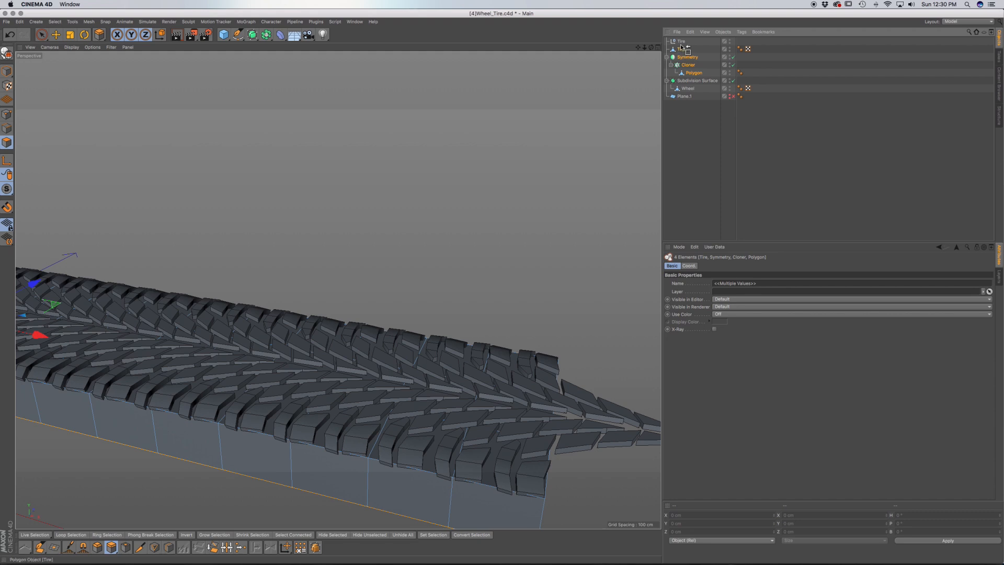
drag(681, 43, 682, 42)
click(681, 42)
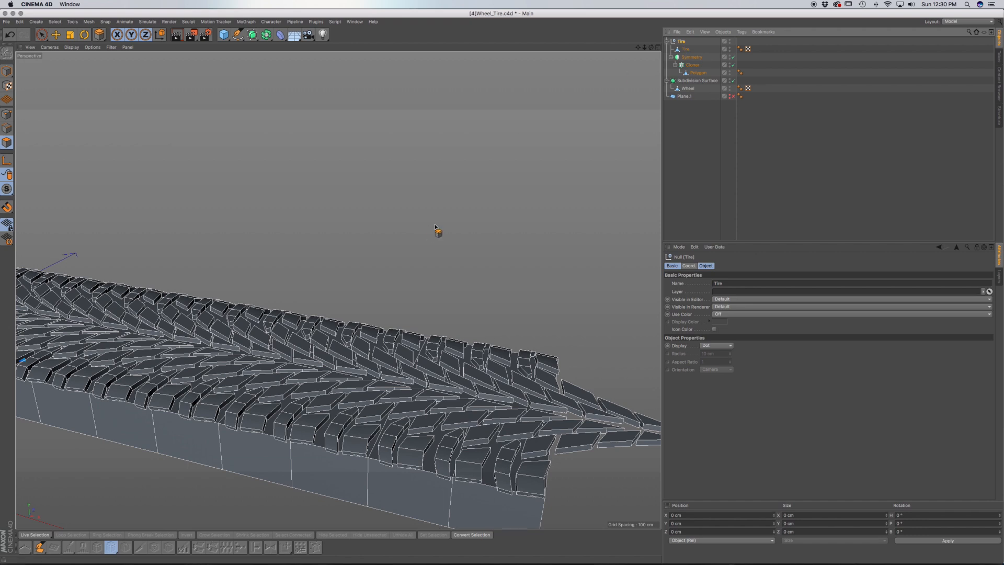
Add a Bend deformer as a child of the Tire polygon object and fit it to its parent.
click(281, 35)
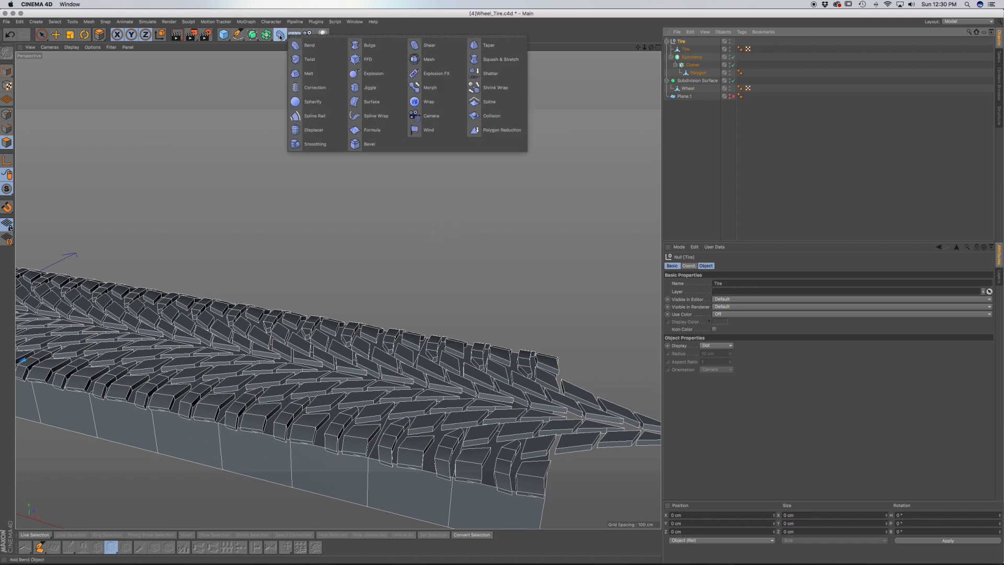
click(308, 47)
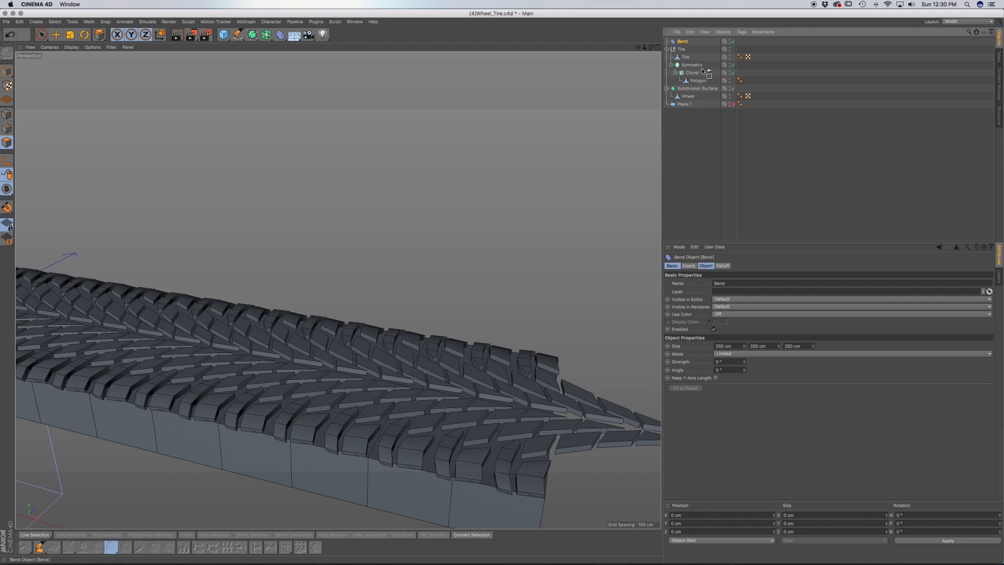
drag(702, 79, 687, 62)
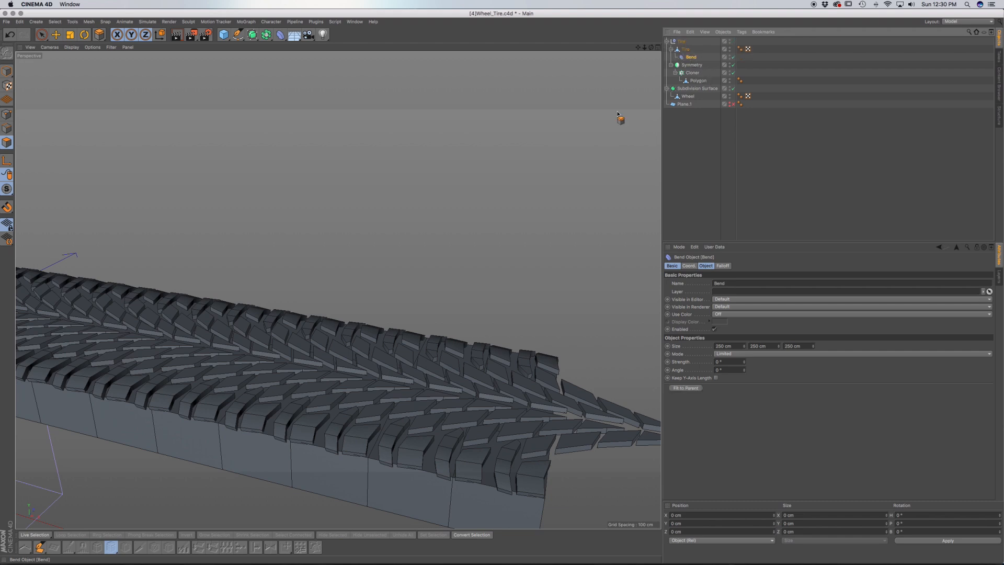
scroll(437, 283, down, 5)
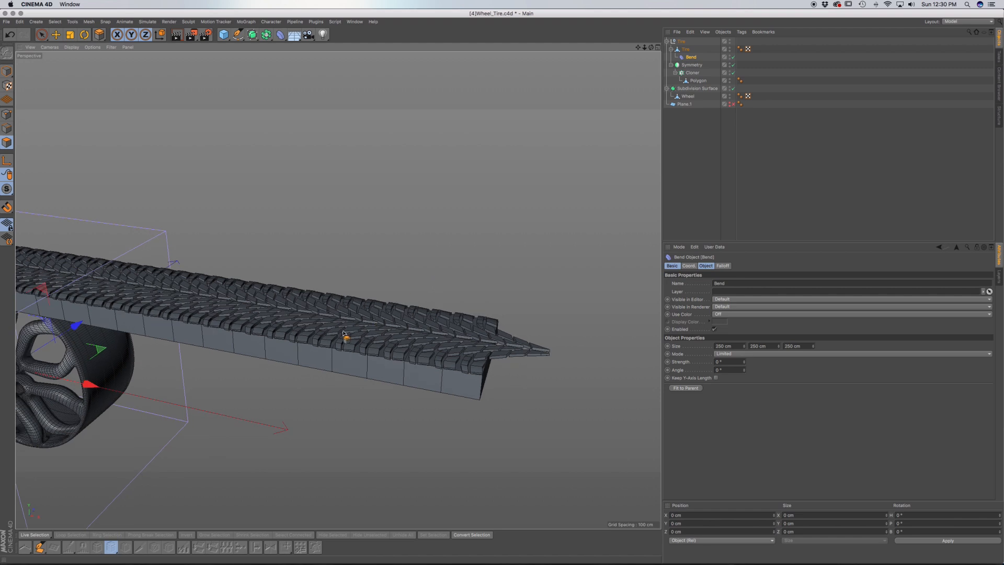
alt+drag(343, 332, 423, 250)
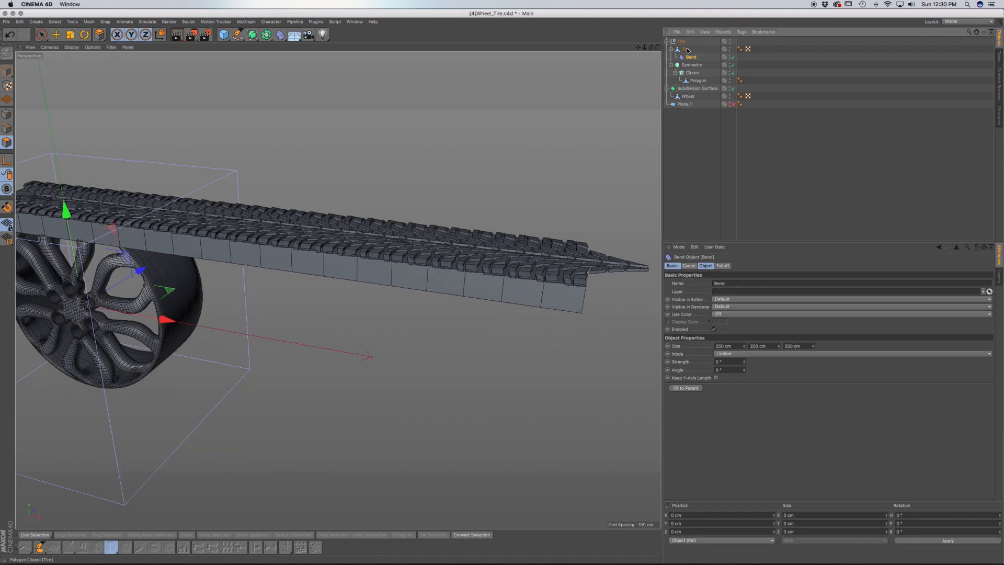
click(692, 388)
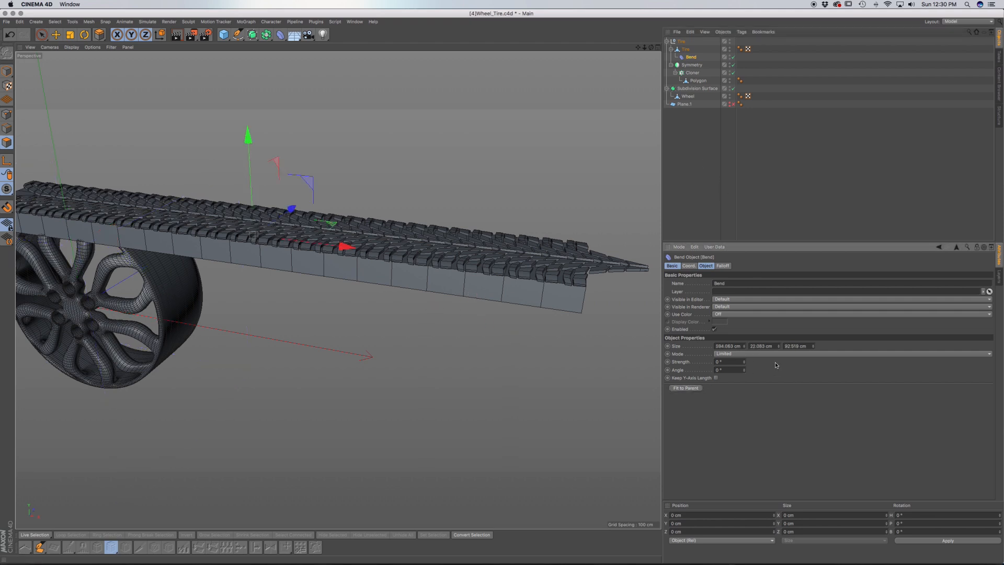
Test a Bend strength of -3°, undo it, and rotate the Bend deformer a quarter turn about its Z axis to stand upright.
mouse_move(745, 363)
mouse_down()
mouse_move(744, 382)
mouse_move(745, 365)
mouse_up()
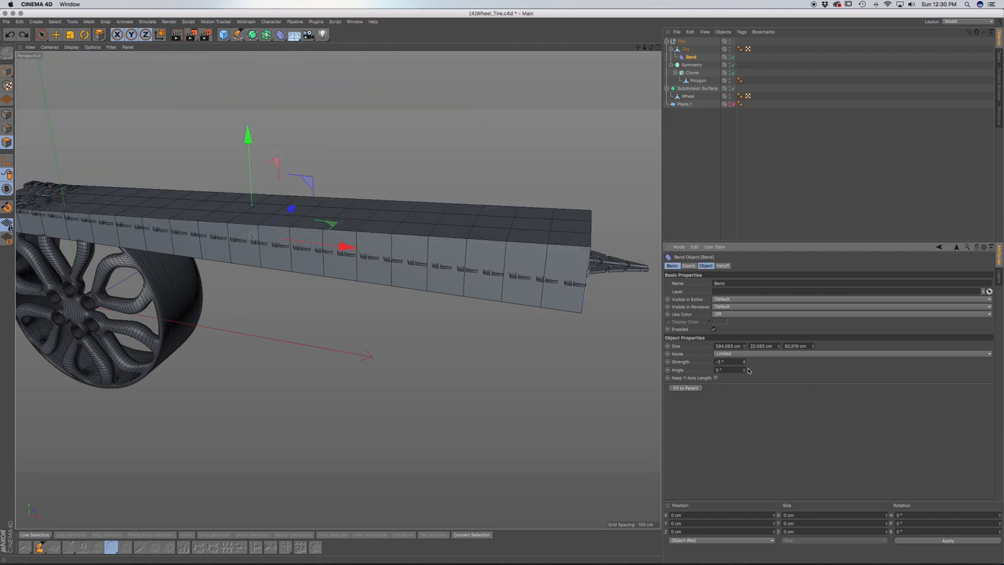
key(super+z)
key(r)
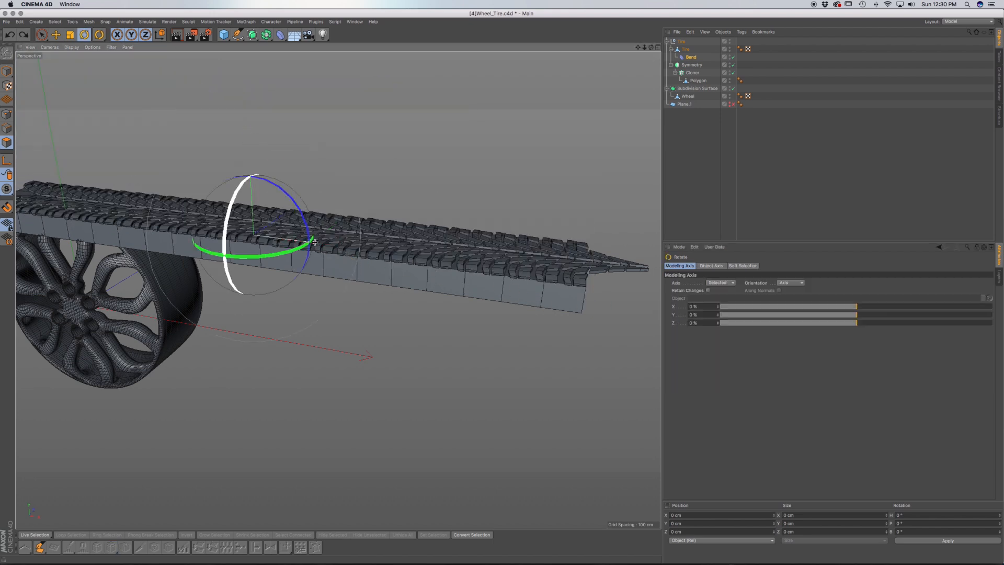
drag(313, 226, 298, 340)
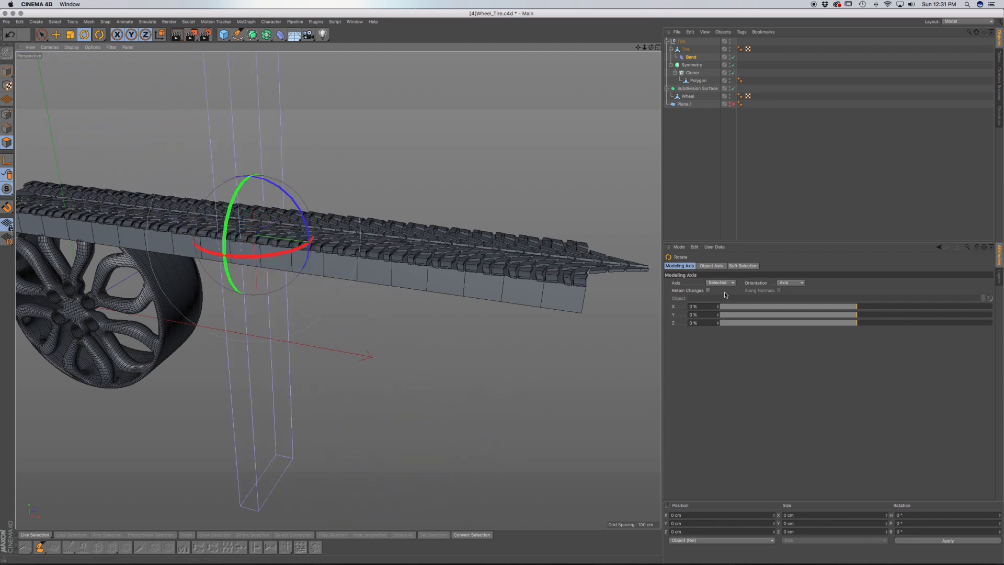
click(690, 57)
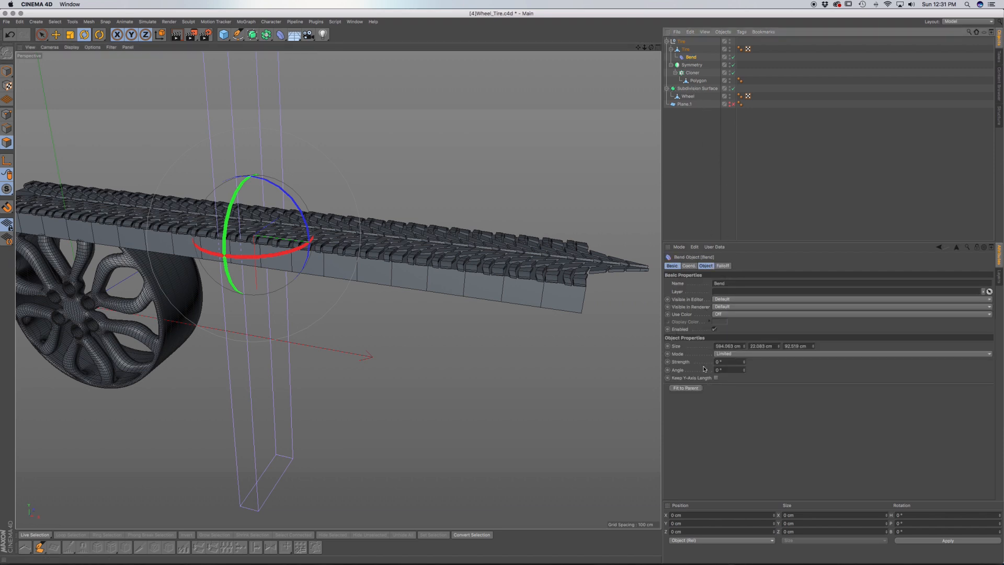
Fit the Bend deformer to the flat tire mesh and set its strength to 360°.
click(685, 388)
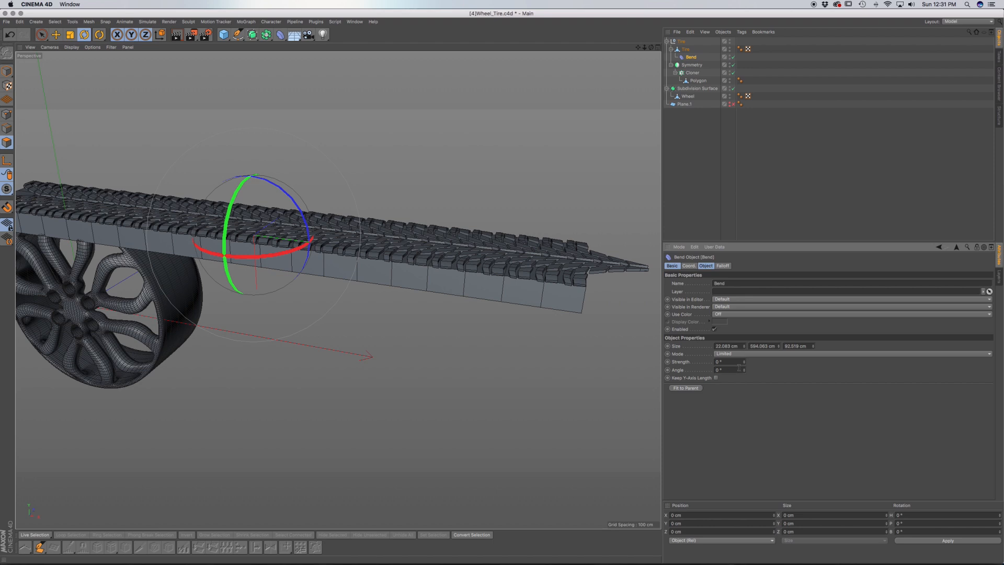
drag(745, 364, 810, 364)
alt+drag(486, 278, 272, 272)
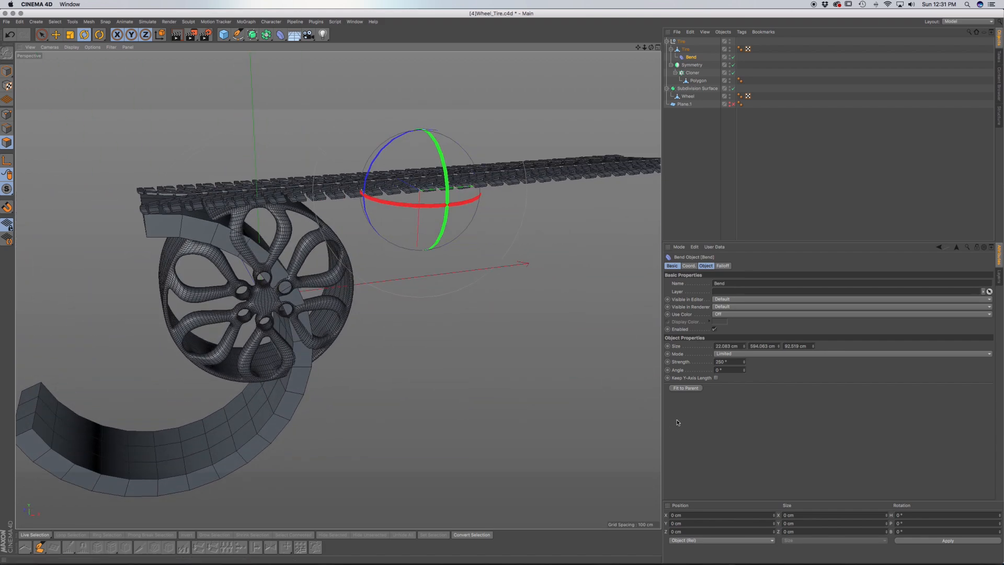
drag(745, 362, 787, 362)
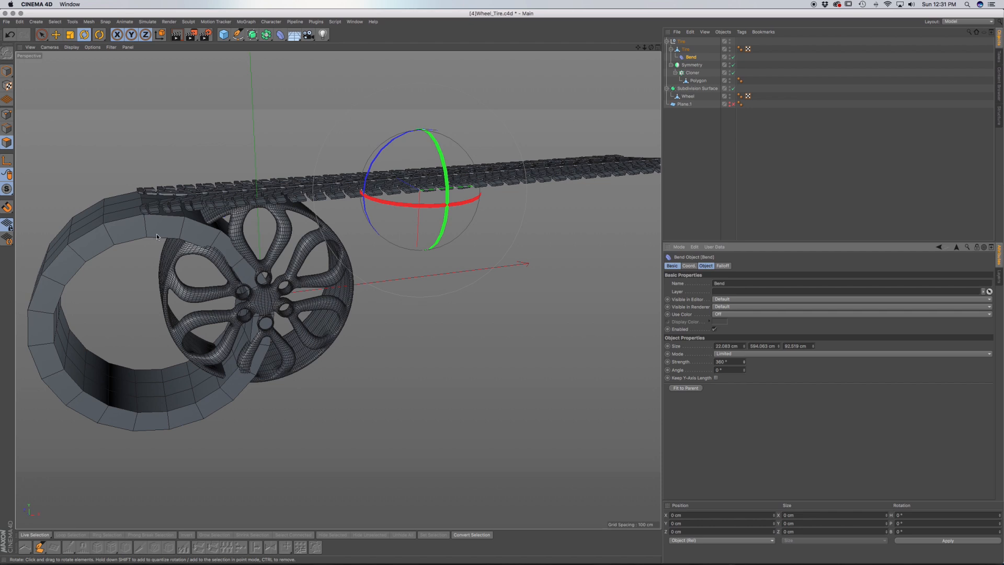
Move the Bend deformer out of the tire mesh to directly under the Tire null so it also bends the tread.
drag(692, 59, 679, 47)
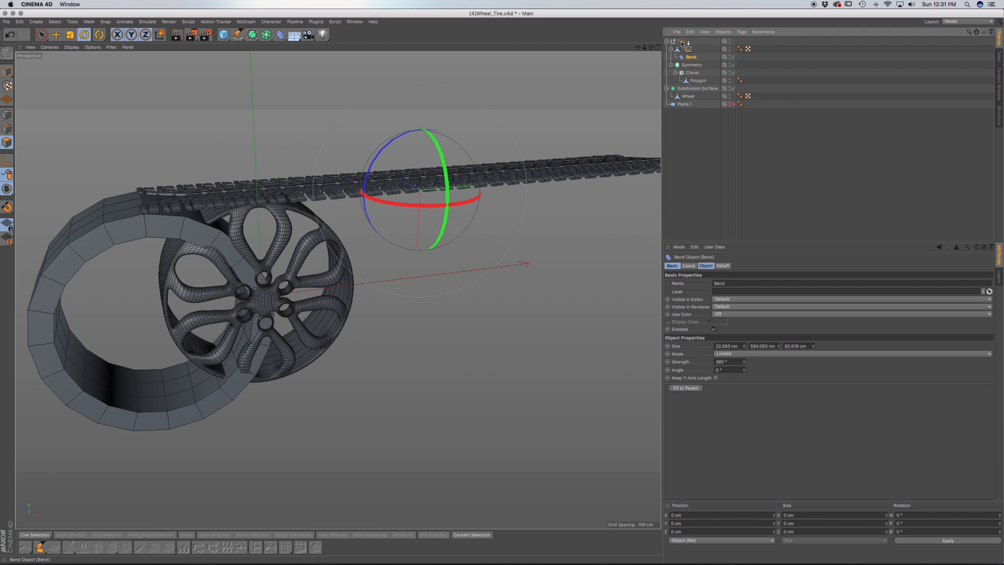
drag(681, 44, 681, 46)
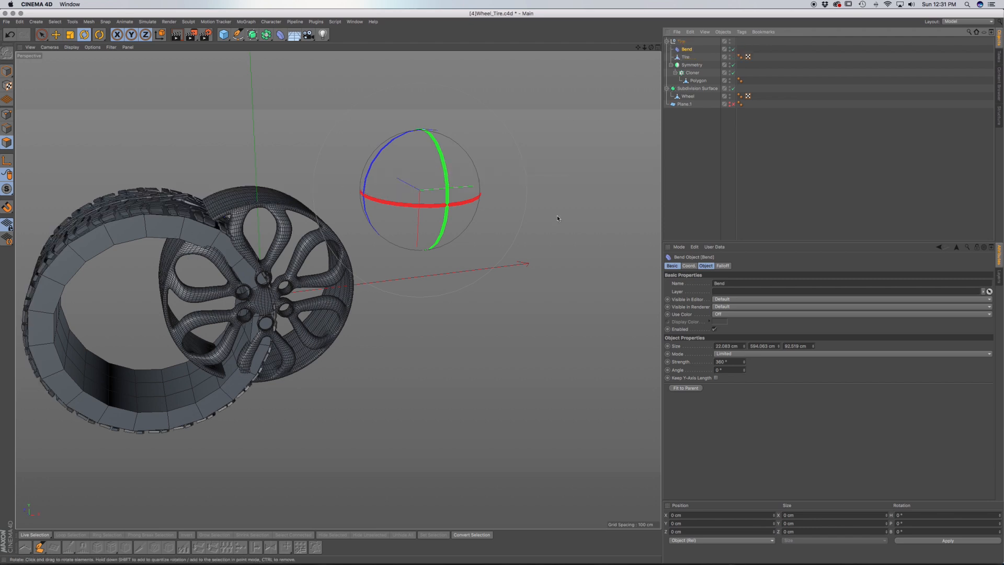
Move the whole Tire null along X and Y until the tire surrounds the wheel.
click(681, 41)
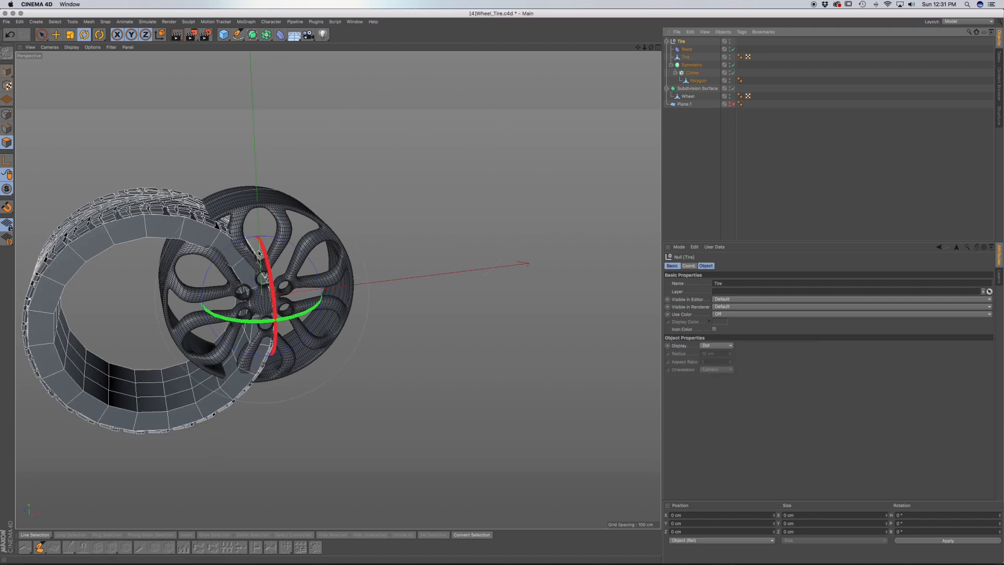
key(e)
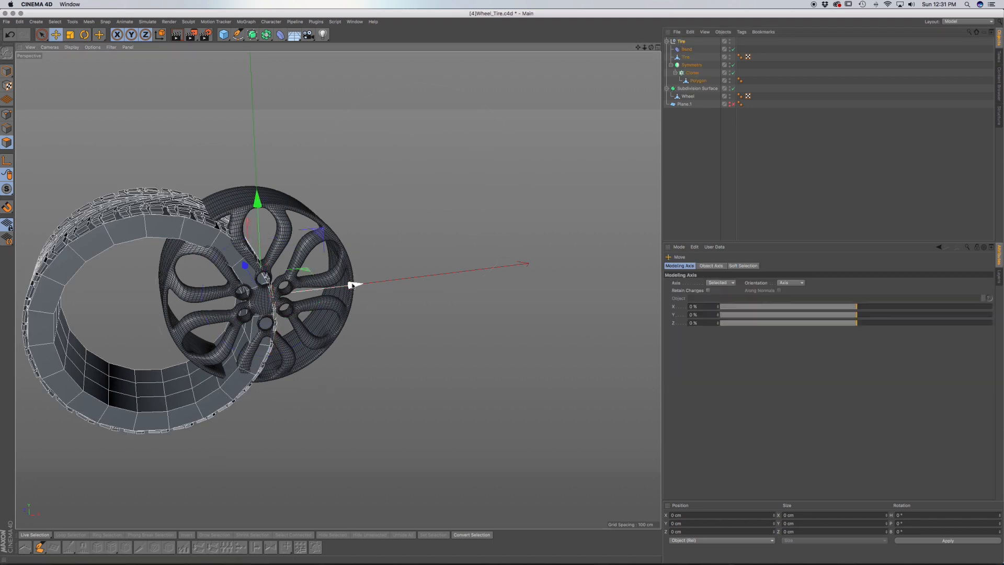
click(681, 41)
drag(358, 284, 444, 266)
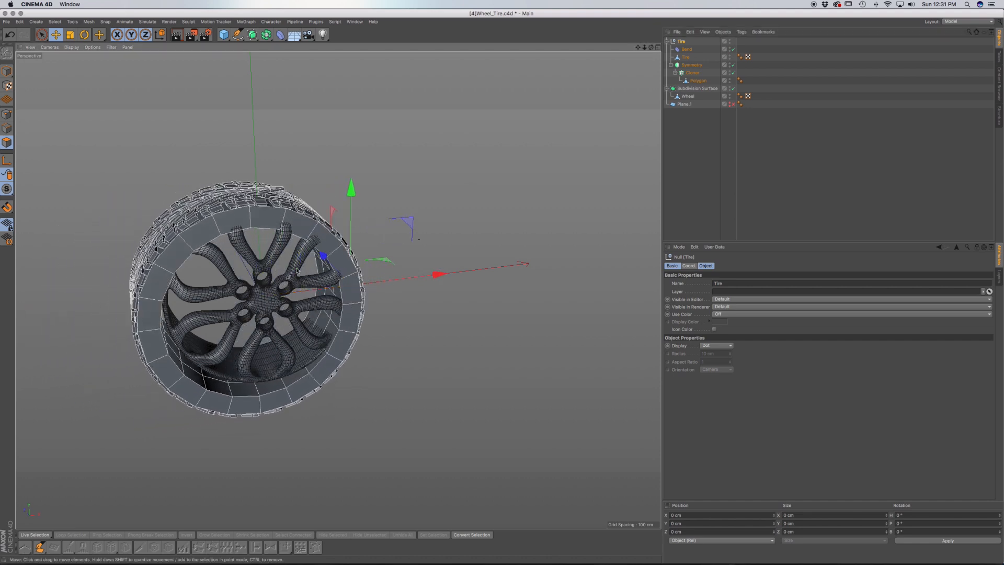
drag(352, 189, 353, 176)
drag(440, 259, 445, 260)
Scale the Tire null up and shift it along X so its inner opening fits around the rim.
scroll(350, 320, up, 5)
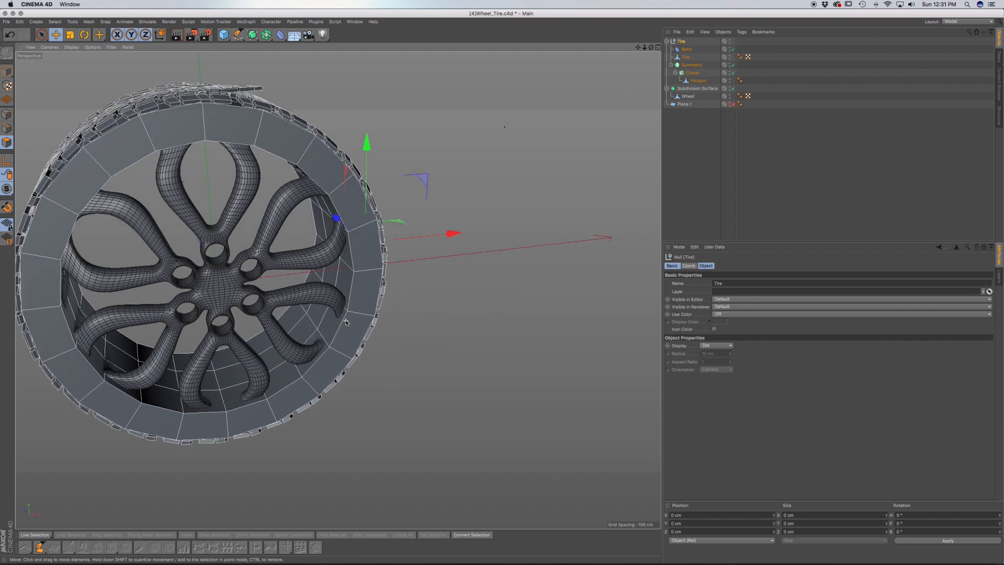
key(t)
drag(363, 290, 418, 265)
key(e)
drag(450, 233, 471, 231)
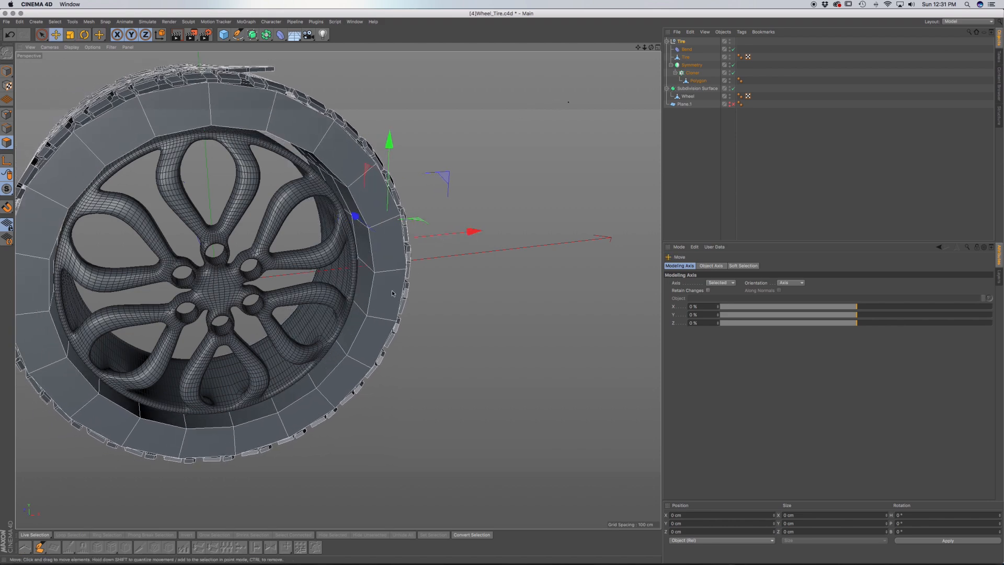
mouse_move(342, 290)
alt+mouse_down()
mouse_move(166, 283)
mouse_move(125, 265)
mouse_move(312, 270)
mouse_move(340, 304)
alt+mouse_up()
key(t)
key(e)
drag(480, 236, 464, 238)
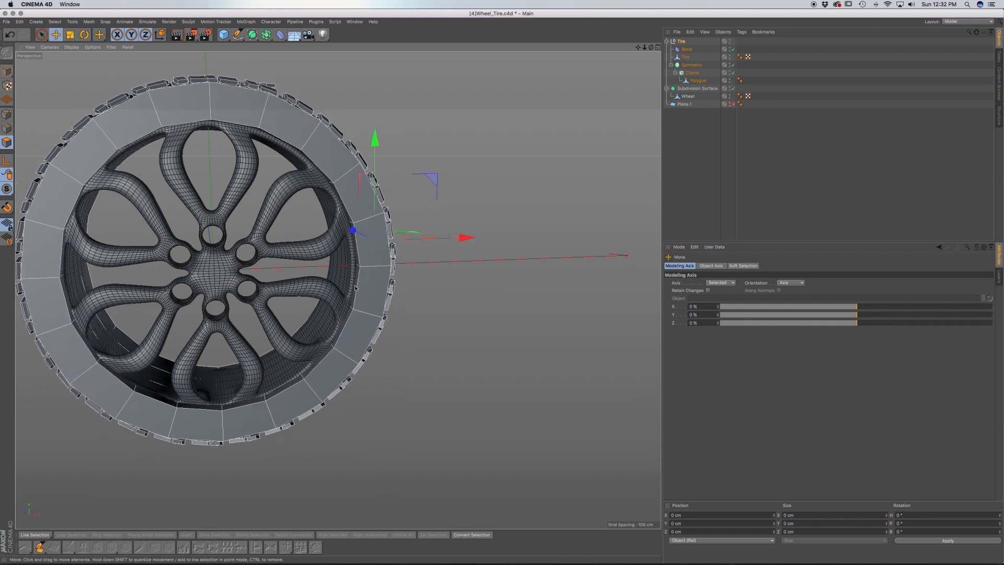
Move the Tire null backwards along Z so its front face lines up with the rim's front edge.
scroll(302, 331, up, 5)
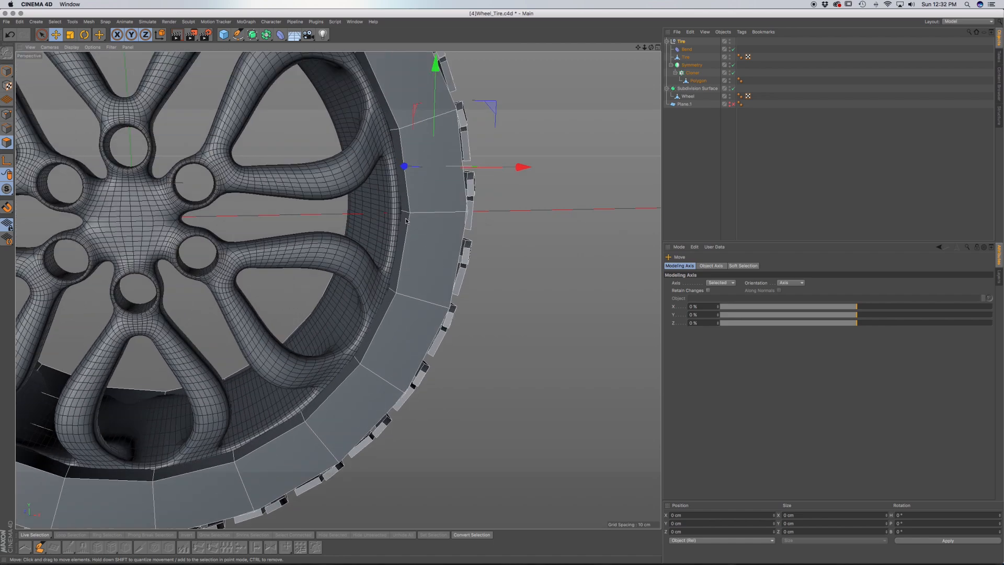
alt+drag(412, 250, 299, 240)
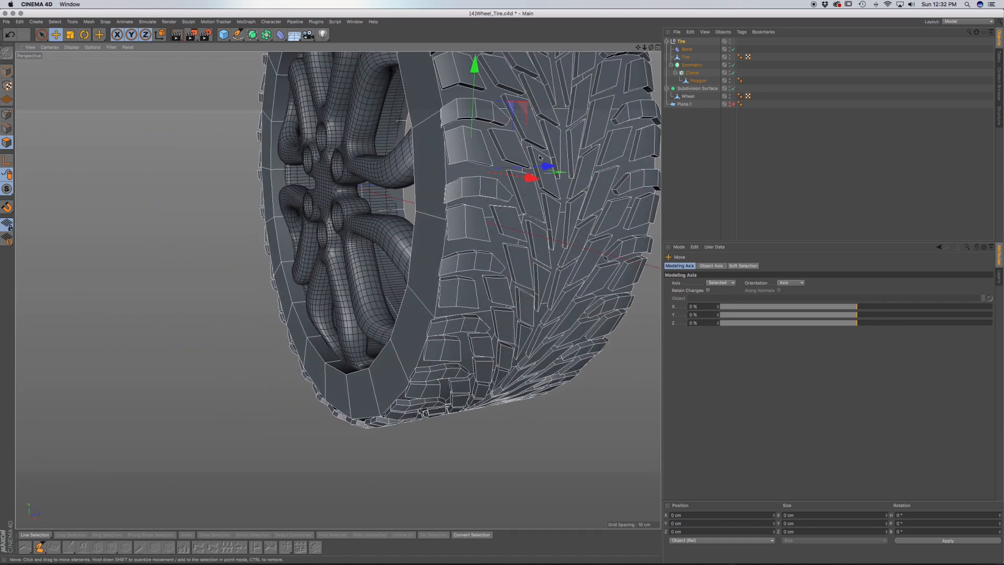
drag(544, 166, 573, 164)
alt+drag(447, 215, 442, 246)
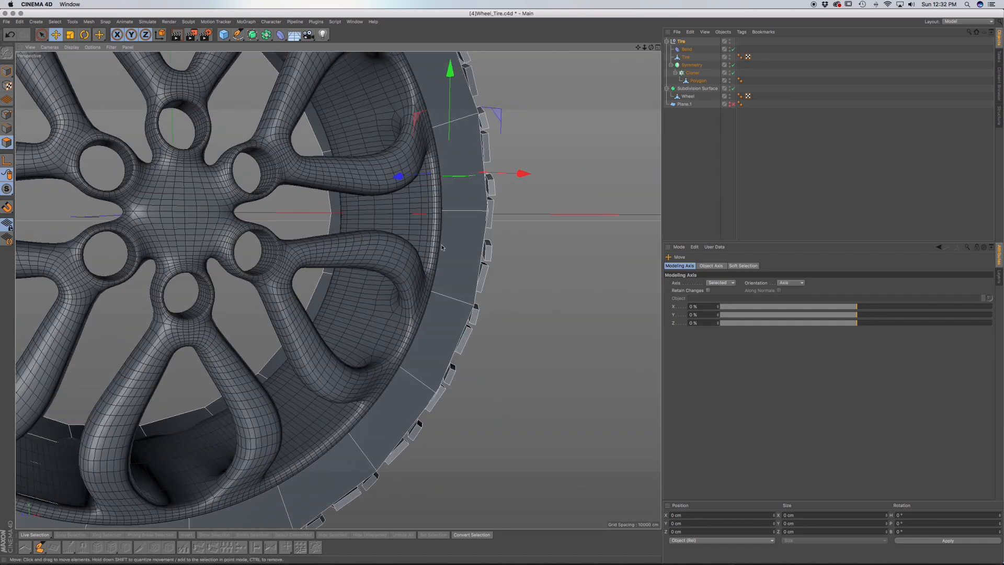
Scale the Tire null down slightly and nudge it along X to tighten its fit around the rim.
alt+drag(430, 314, 381, 294)
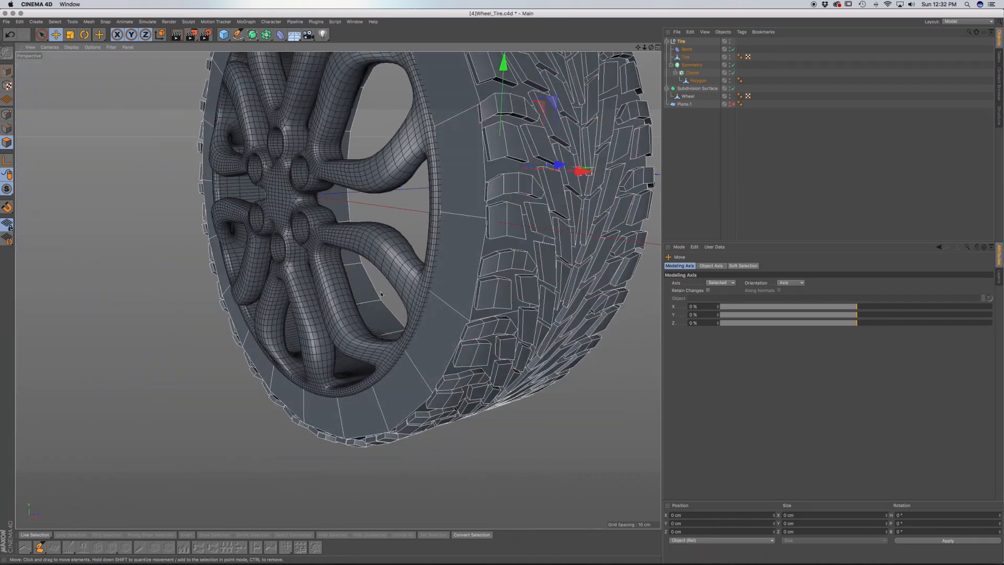
scroll(447, 197, down, 3)
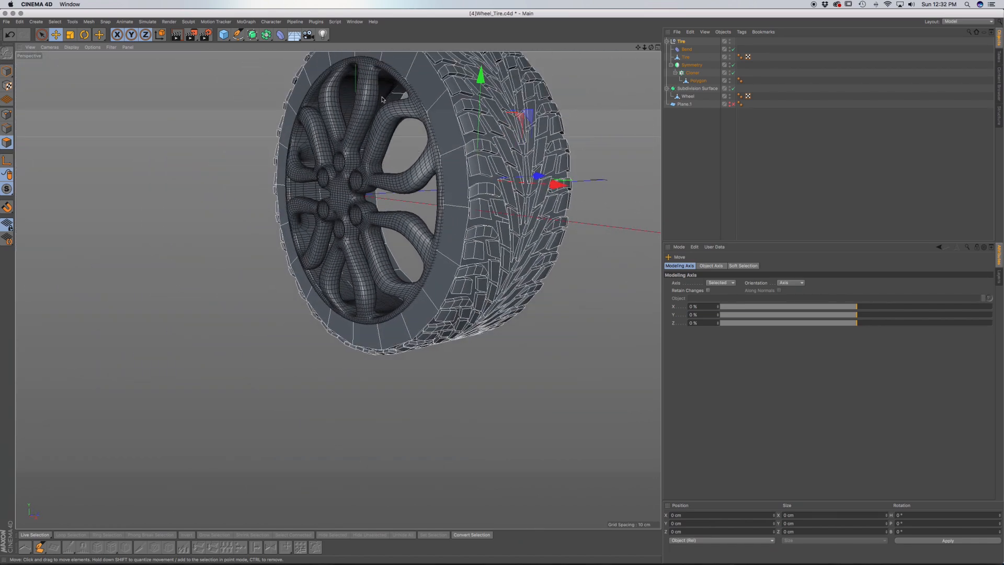
alt+drag(384, 156, 491, 277)
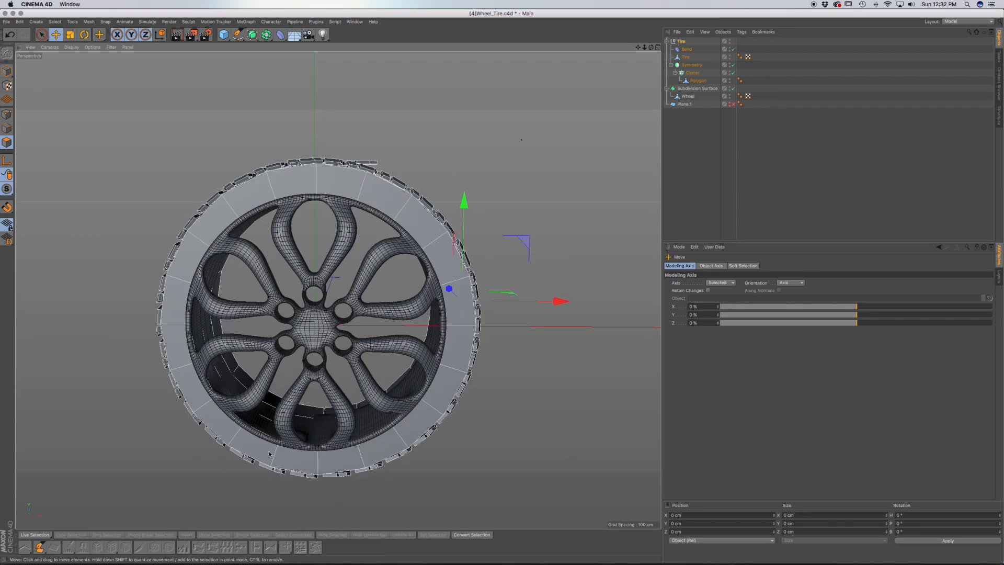
scroll(270, 454, up, 3)
alt+drag(269, 454, 359, 359)
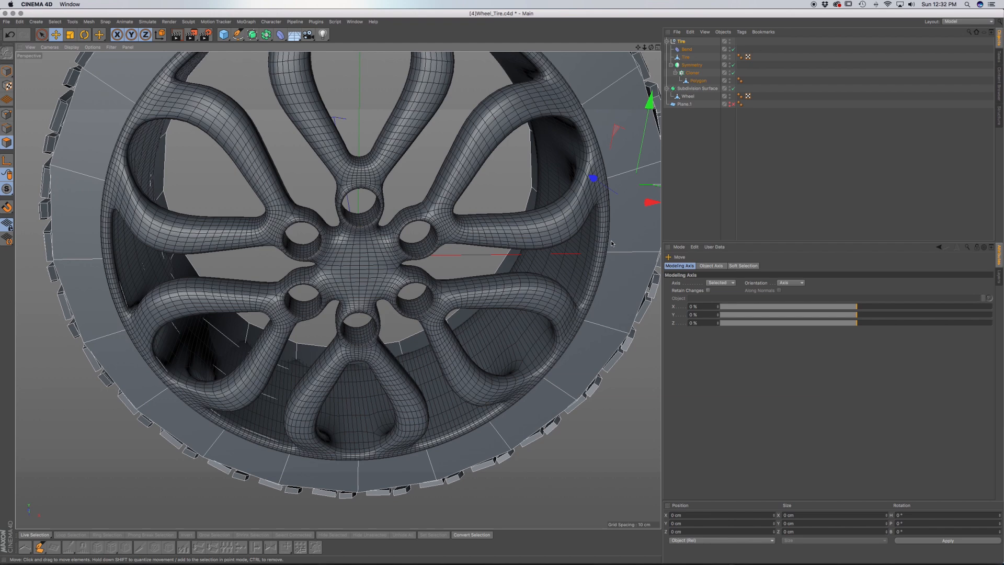
key(t)
drag(564, 286, 510, 281)
key(e)
drag(630, 264, 634, 265)
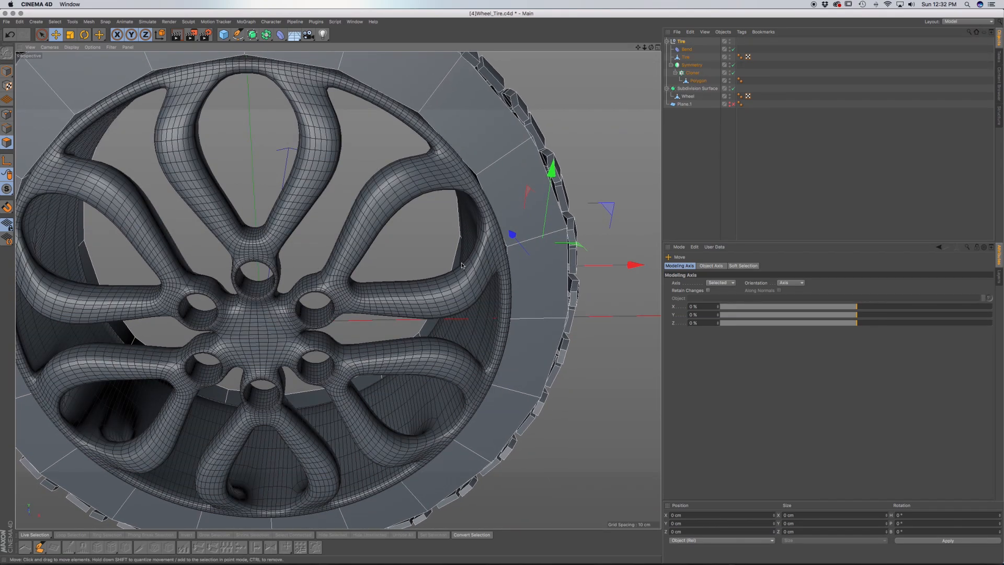
Examine the tire's fit around the rim from the tread side, the rear and the front.
mouse_move(461, 168)
alt+mouse_down()
mouse_move(424, 199)
mouse_move(348, 157)
mouse_move(513, 162)
mouse_move(465, 185)
alt+mouse_up()
scroll(283, 237, down, 5)
alt+drag(282, 237, 199, 202)
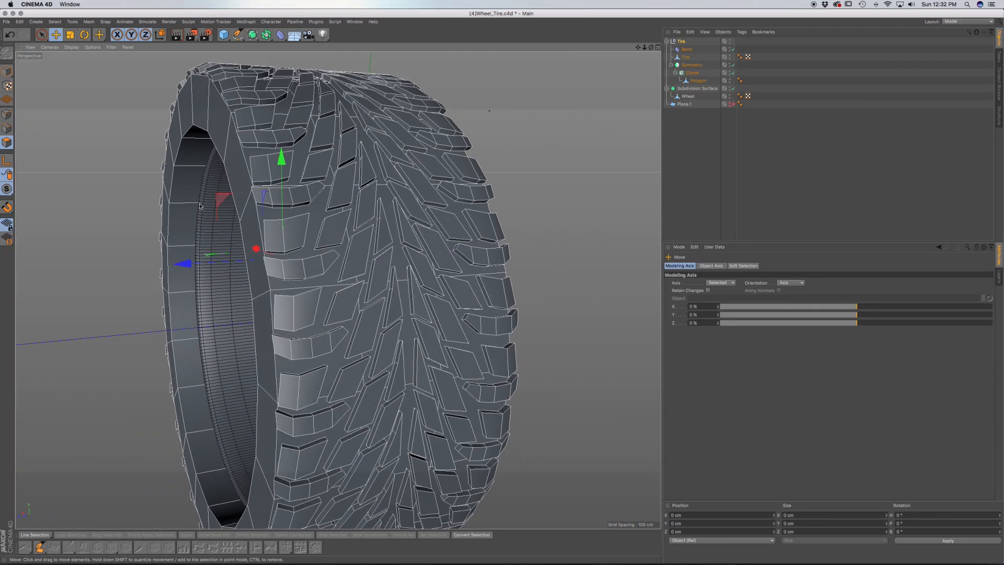
alt+drag(224, 234, 293, 224)
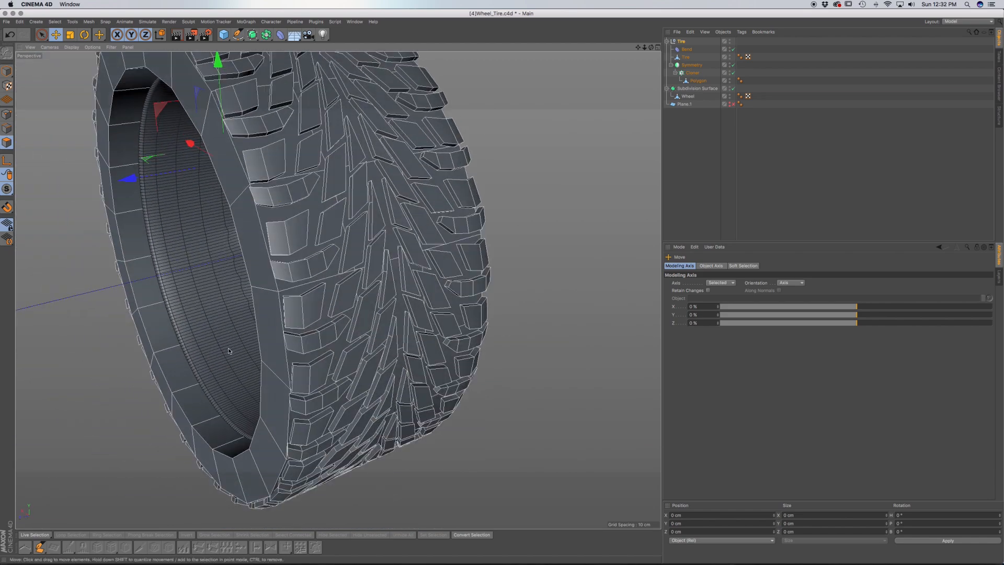
alt+drag(202, 367, 365, 344)
alt+drag(383, 341, 425, 346)
alt+middle_drag(338, 289, 465, 383)
scroll(463, 371, down, 5)
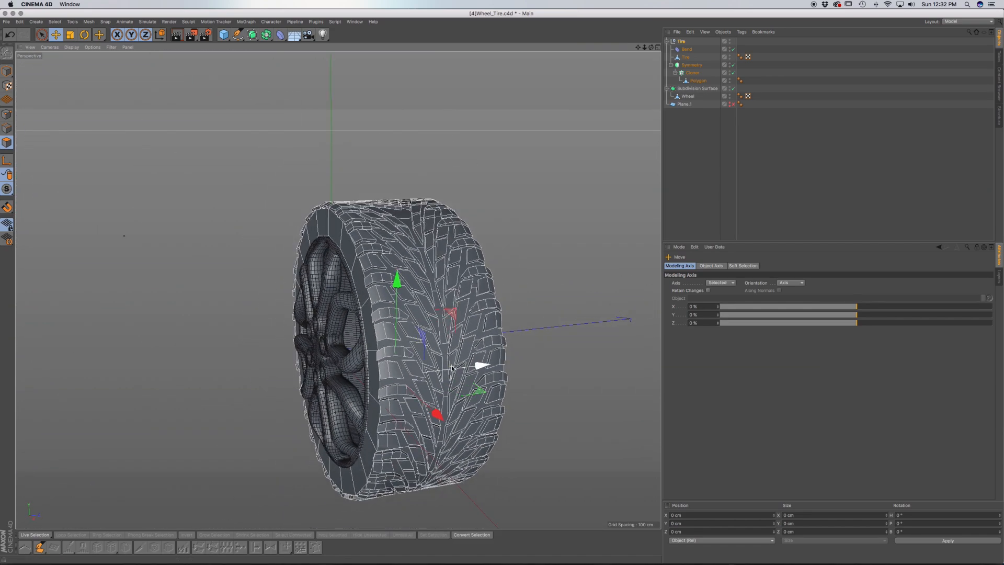
alt+drag(449, 336, 422, 376)
alt+drag(475, 301, 313, 262)
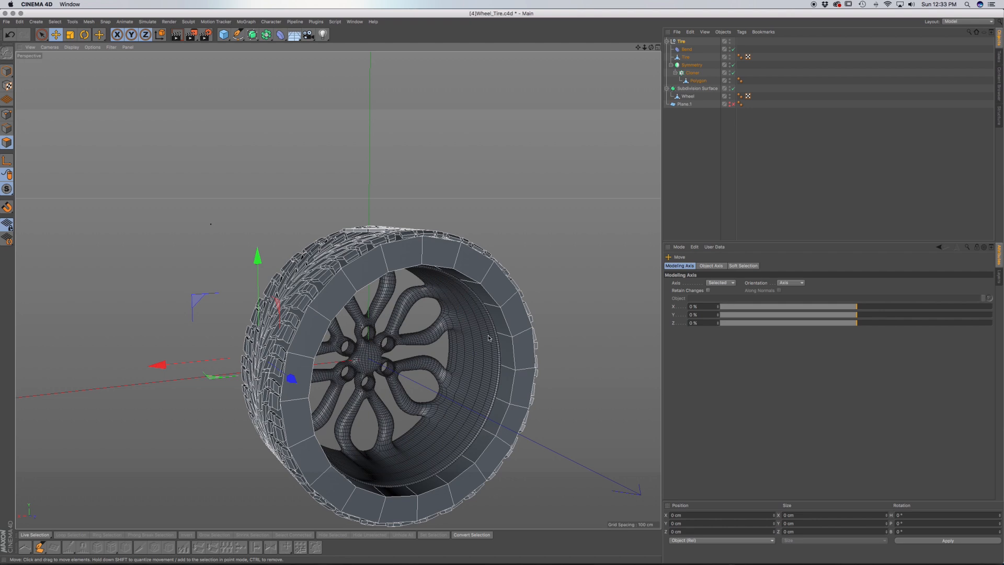
Disable the wheel's Subdivision Surface and move the rim's rear polygon loop outwards along Z towards the tire's rear face.
click(688, 96)
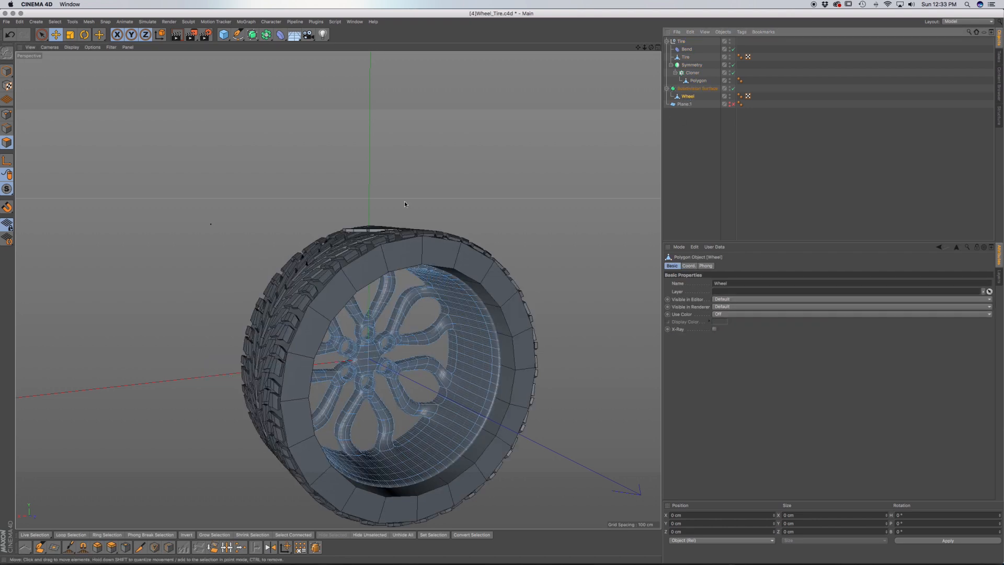
click(733, 89)
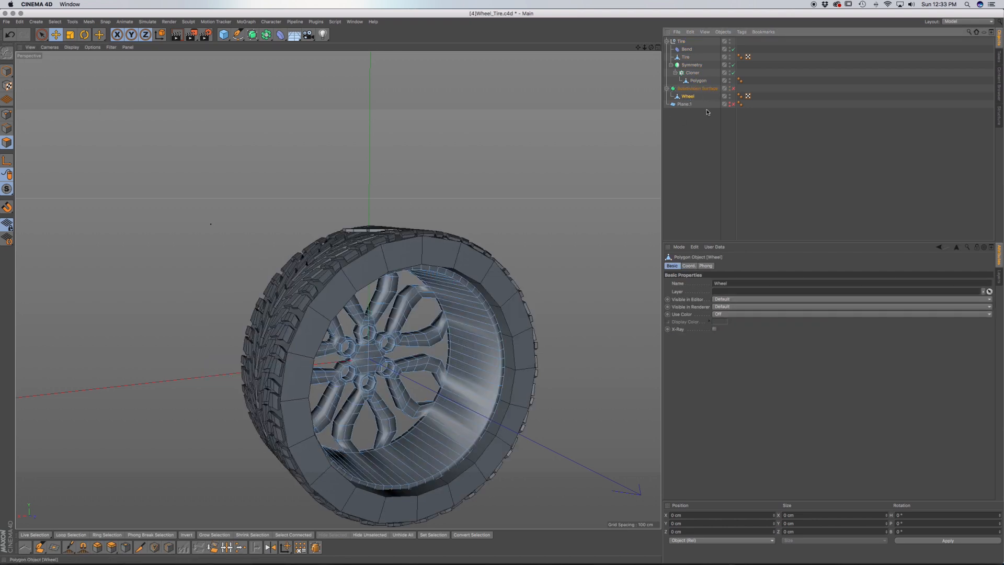
key(u)
key(l)
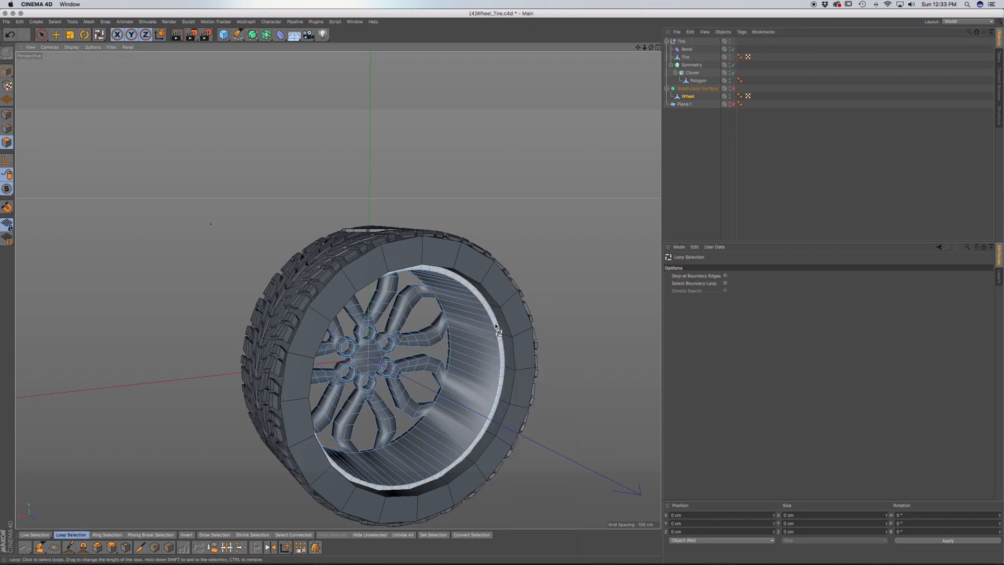
click(501, 366)
key(e)
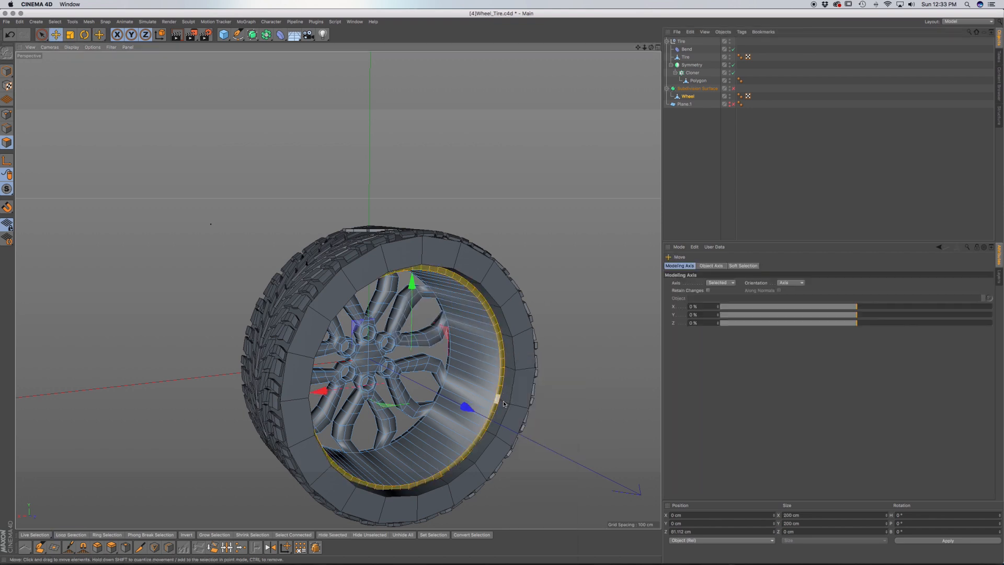
drag(461, 409, 475, 416)
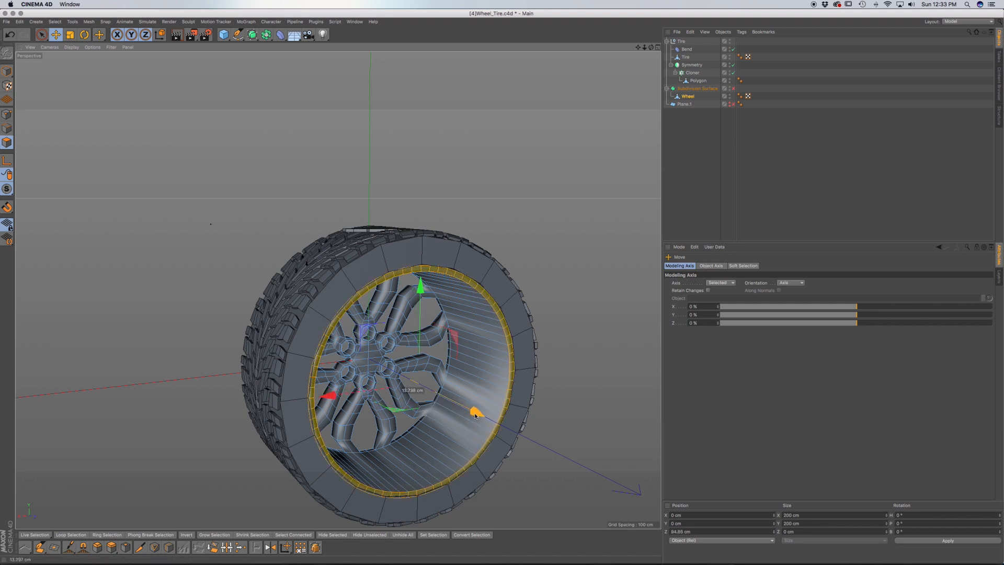
drag(475, 416, 476, 418)
Switch to the Back view and examine how the rim's rear loop meets the tire's inner edge all around.
scroll(471, 278, up, 5)
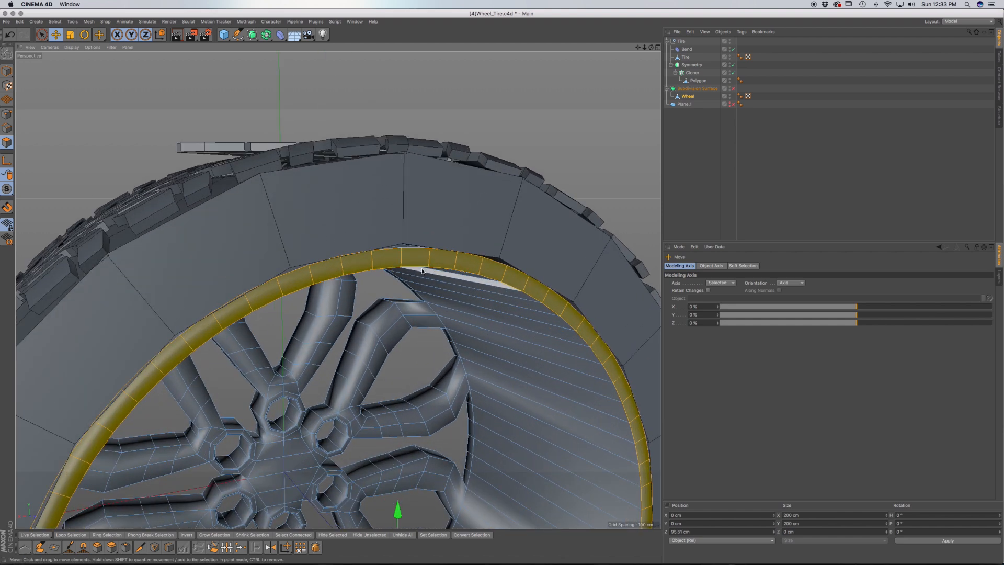
key(F4)
scroll(422, 271, down, 8)
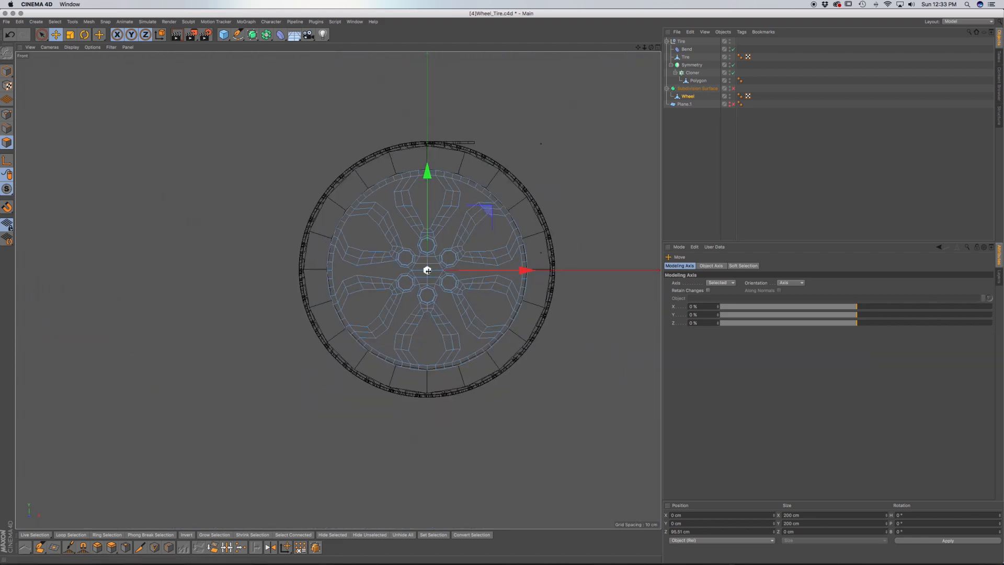
click(442, 173)
scroll(443, 175, up, 5)
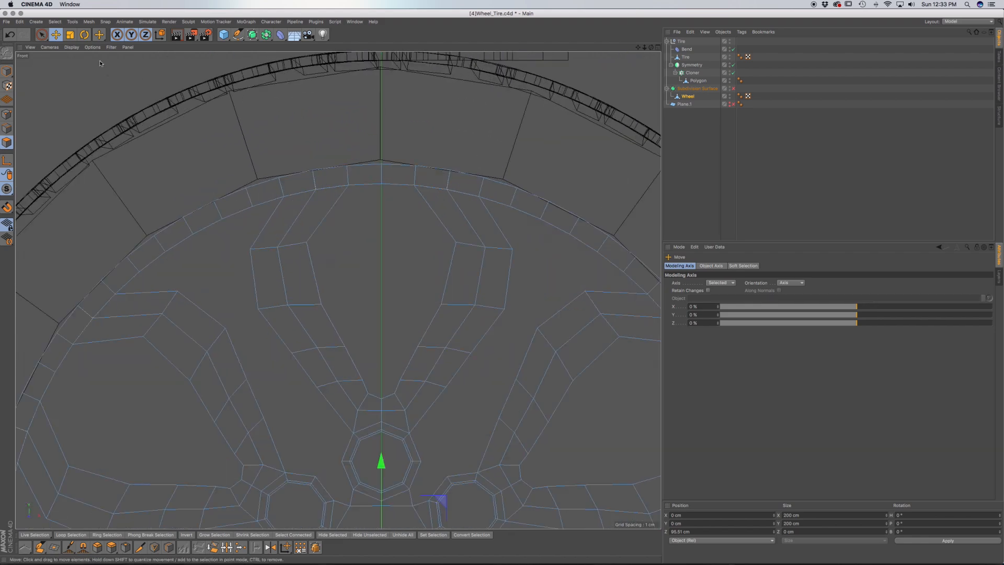
click(50, 47)
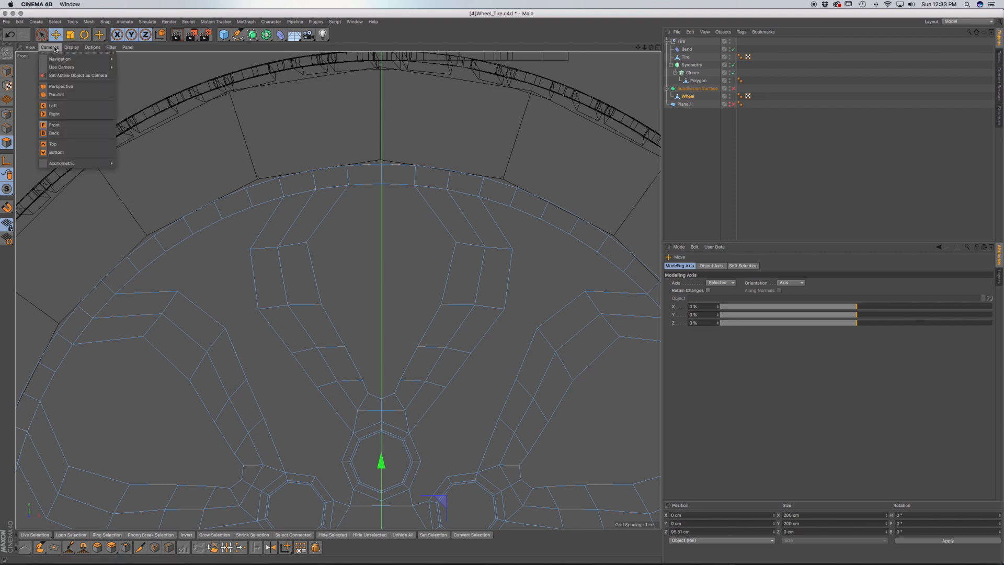
click(54, 133)
scroll(366, 235, up, 6)
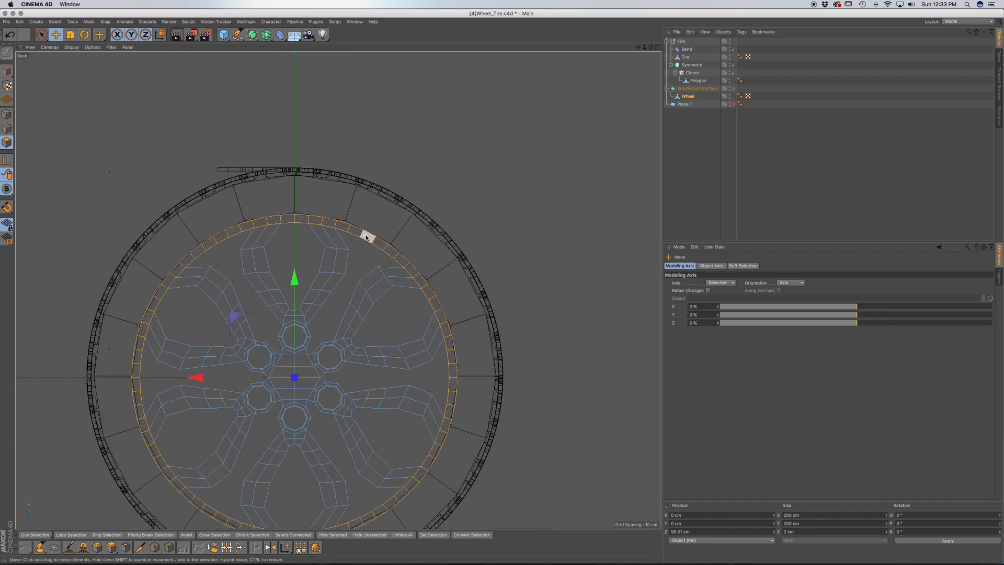
scroll(366, 238, up, 2)
alt+middle_drag(343, 214, 572, 132)
scroll(403, 209, down, 3)
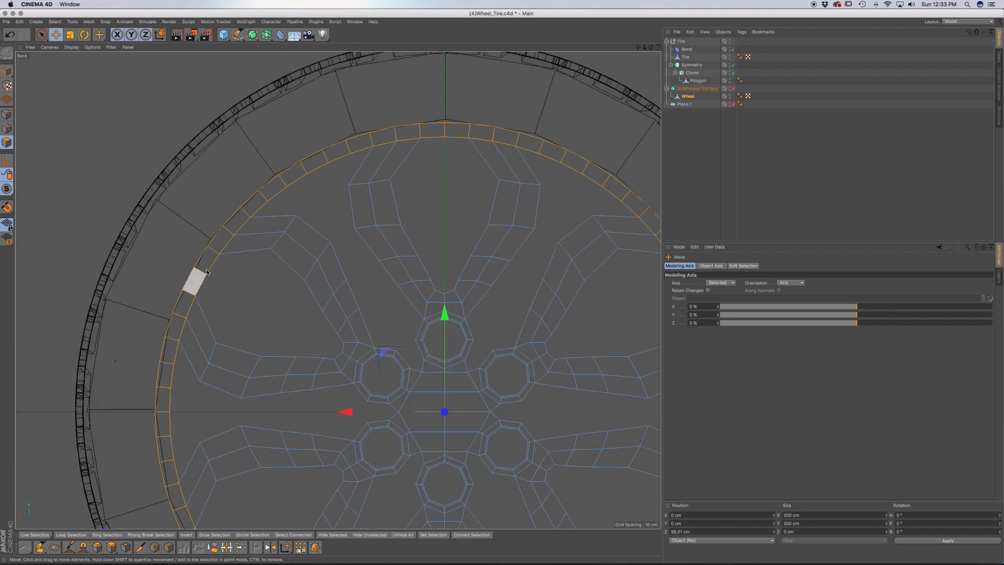
alt+middle_drag(591, 172, 442, 126)
alt+middle_drag(569, 427, 609, 219)
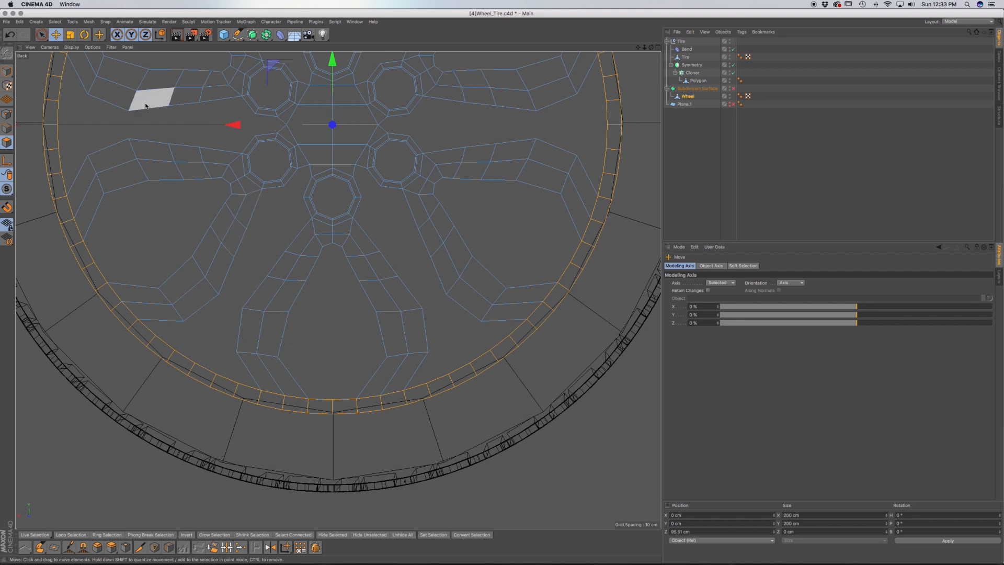
Switch through the Front view to the Perspective view and examine the tire's fit around the rim from both sides.
click(49, 47)
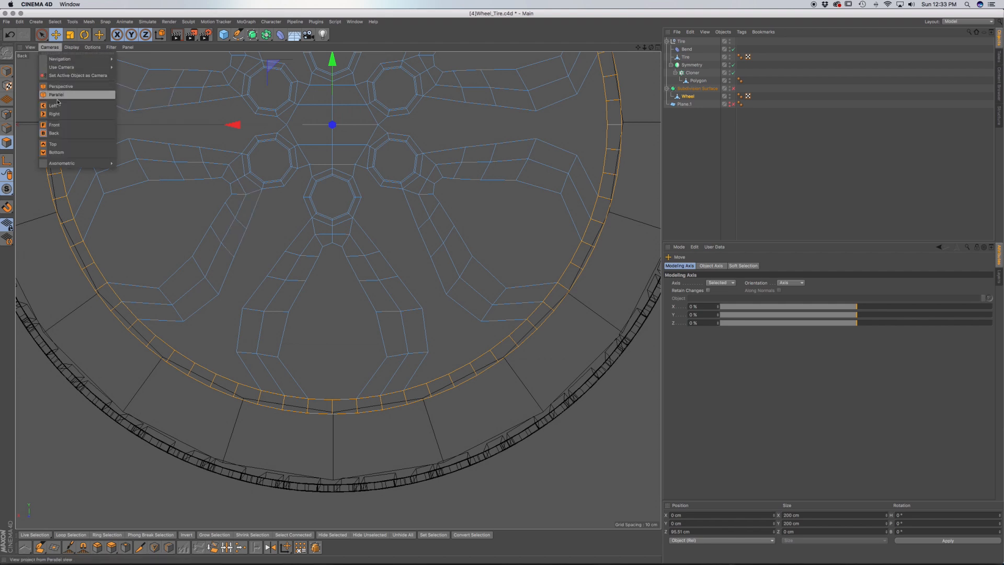
click(58, 123)
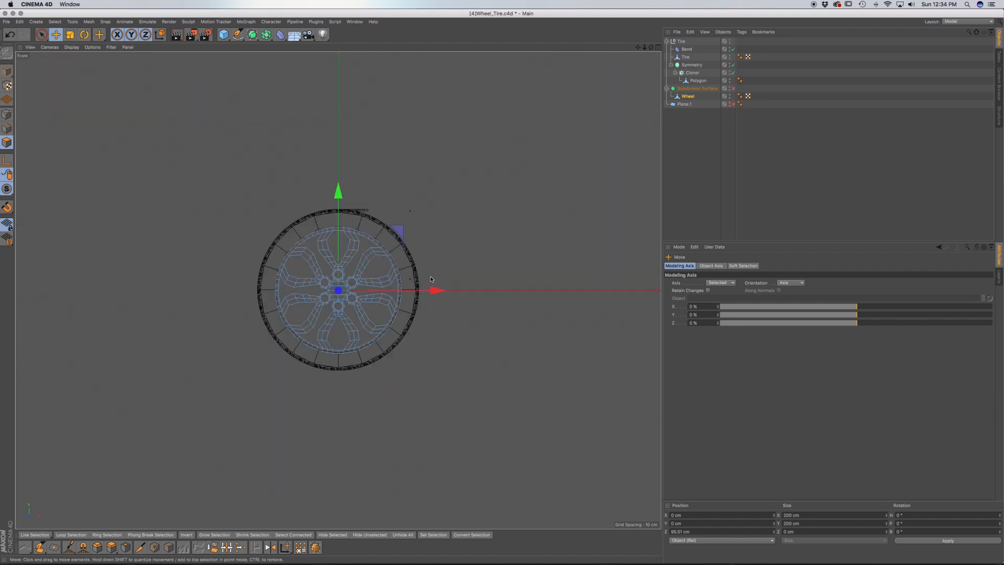
key(F1)
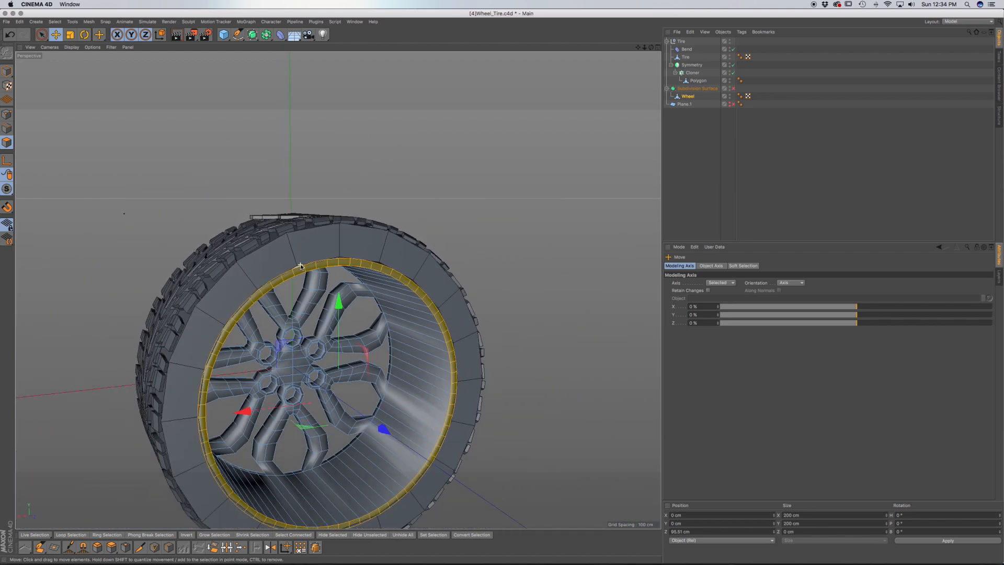
scroll(271, 227, up, 4)
mouse_move(277, 210)
alt+mouse_down()
mouse_move(328, 268)
mouse_move(343, 230)
mouse_move(299, 223)
mouse_move(310, 210)
mouse_move(293, 202)
mouse_move(391, 214)
mouse_move(263, 285)
mouse_move(375, 270)
alt+mouse_up()
alt+drag(242, 273, 271, 297)
click(354, 245)
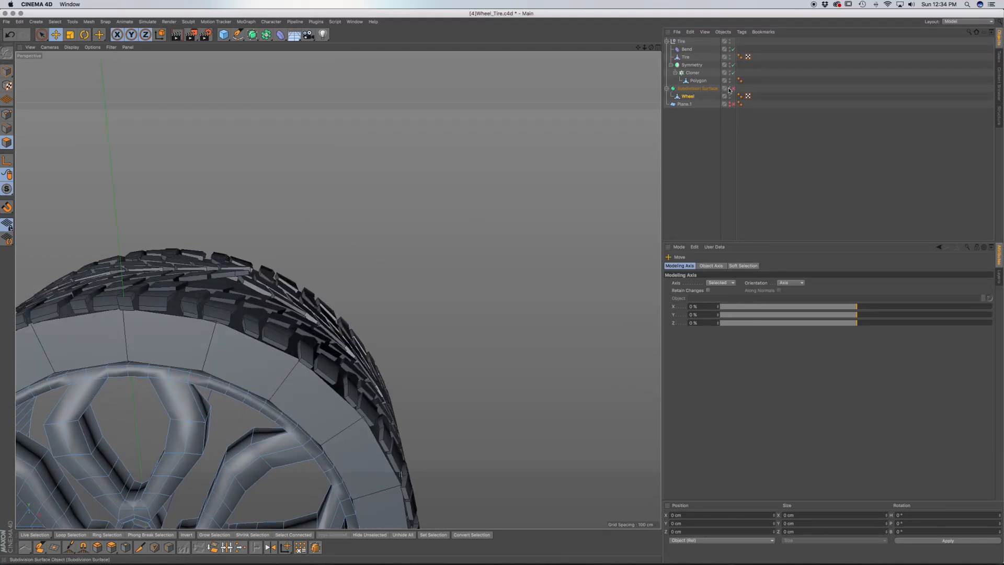
Move the Wheel object out of the Subdivision Surface to the top level above the Tire null, leaving the Tire hierarchy collapsed.
click(688, 96)
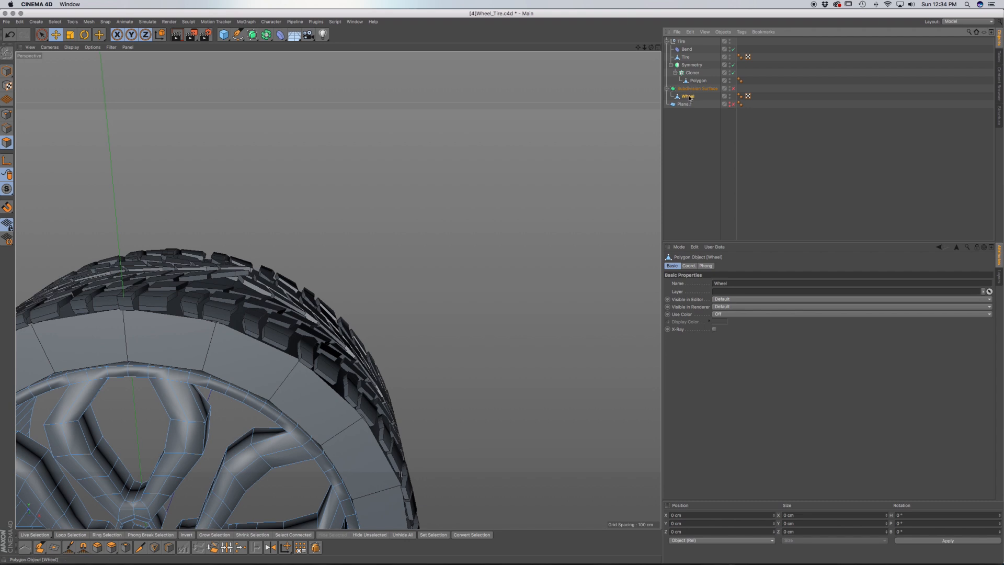
click(667, 41)
mouse_move(687, 61)
mouse_down()
mouse_move(680, 42)
mouse_move(691, 55)
mouse_move(696, 45)
mouse_up()
click(667, 49)
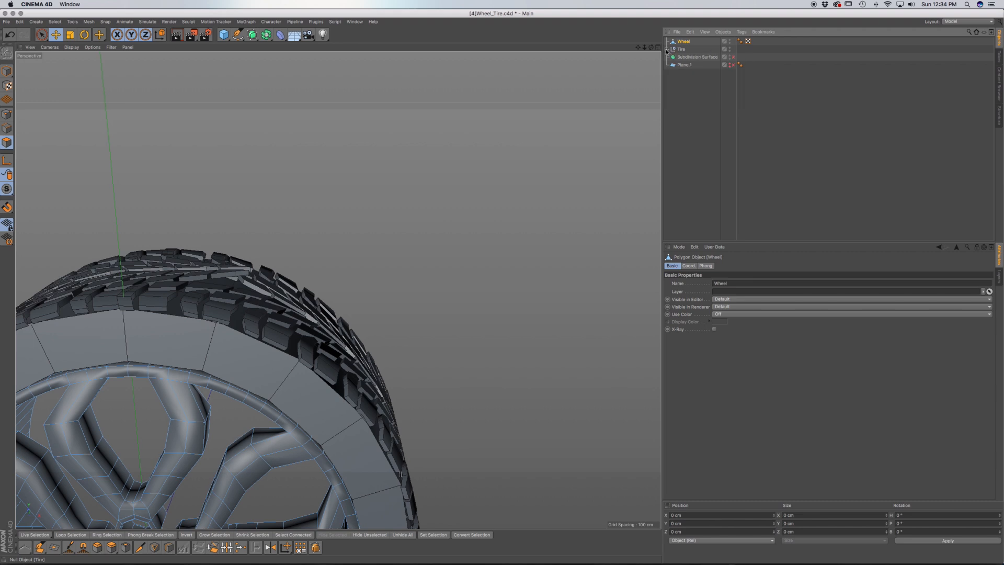
Group the Wheel and Tire objects into a null named Wheel Tire and nest it under the enabled Subdivision Surface.
click(682, 49)
drag(690, 49, 678, 40)
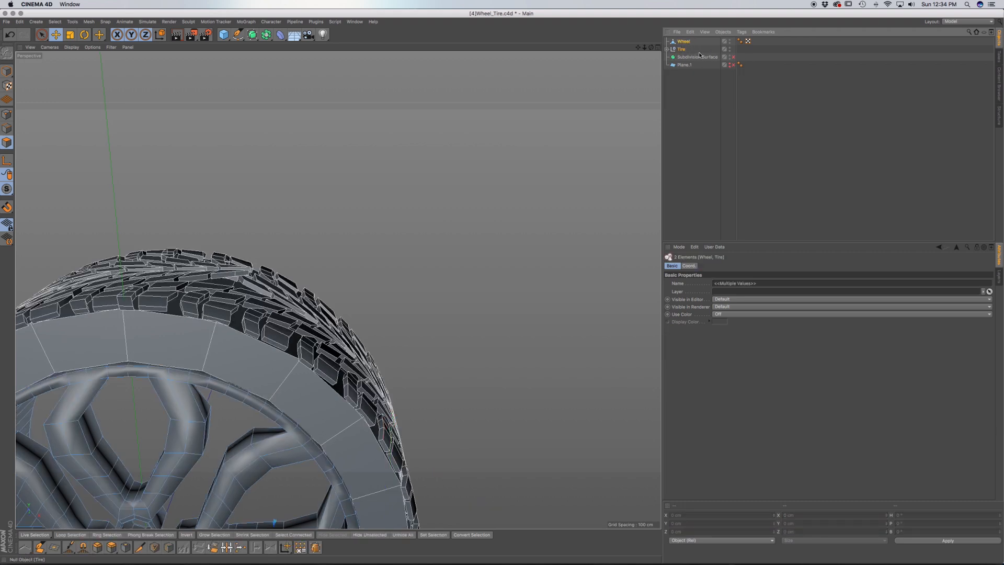
key(alt+g)
double_click(683, 41)
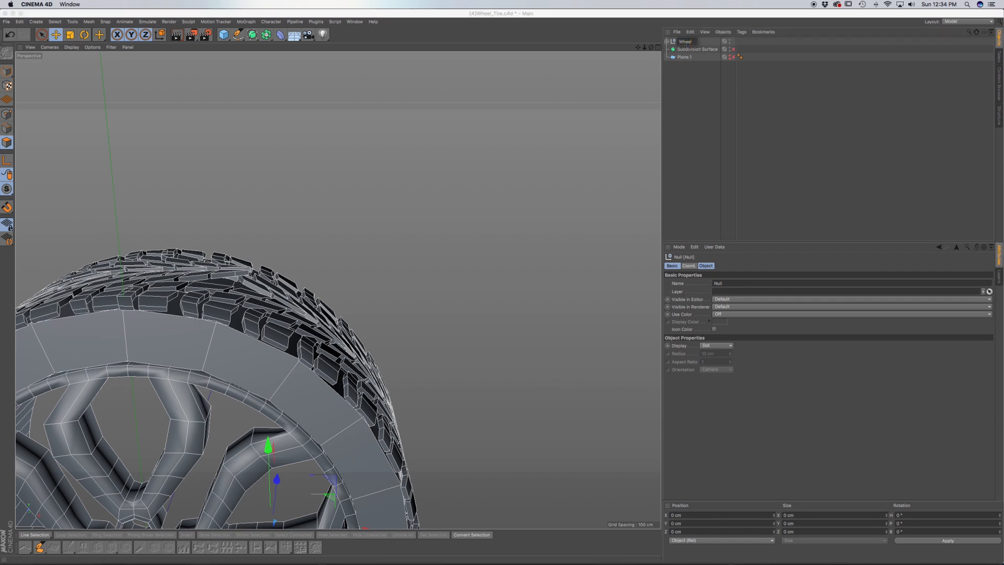
key(Return)
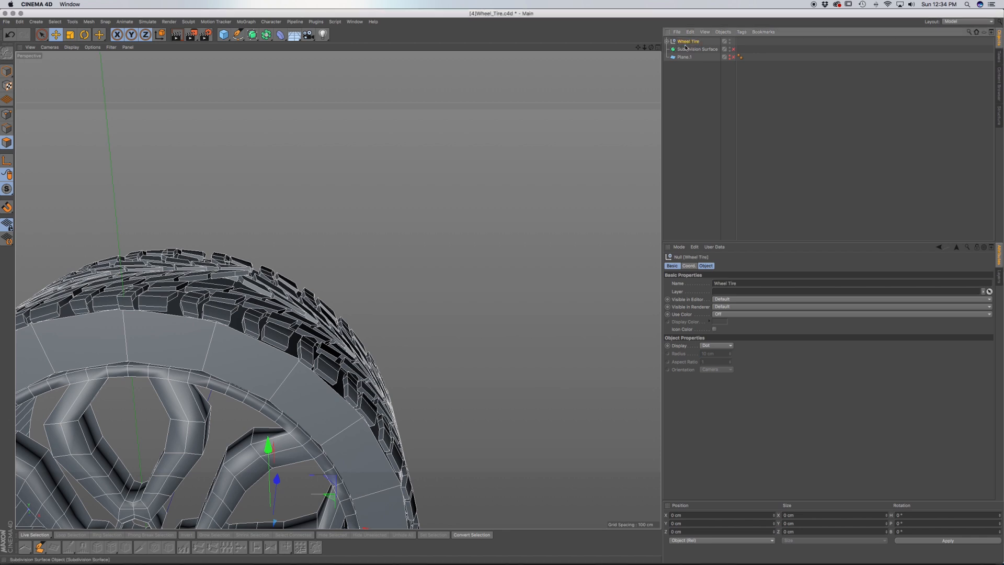
drag(689, 50, 692, 49)
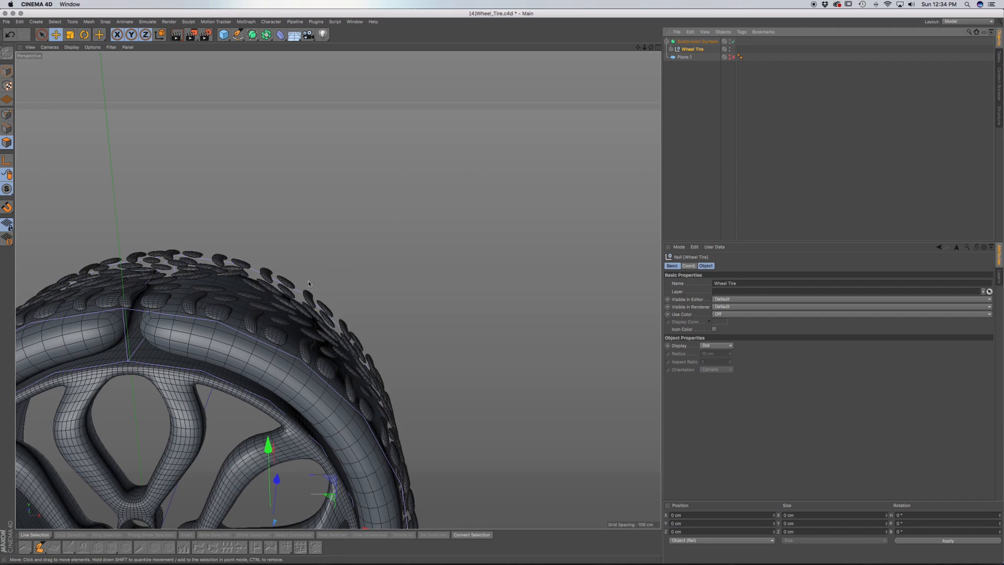
Examine the smoothed wheel and tire from the front, tread side and rear, including the seam where the tire ends meet.
alt+middle_drag(293, 355, 377, 253)
alt+drag(377, 253, 432, 225)
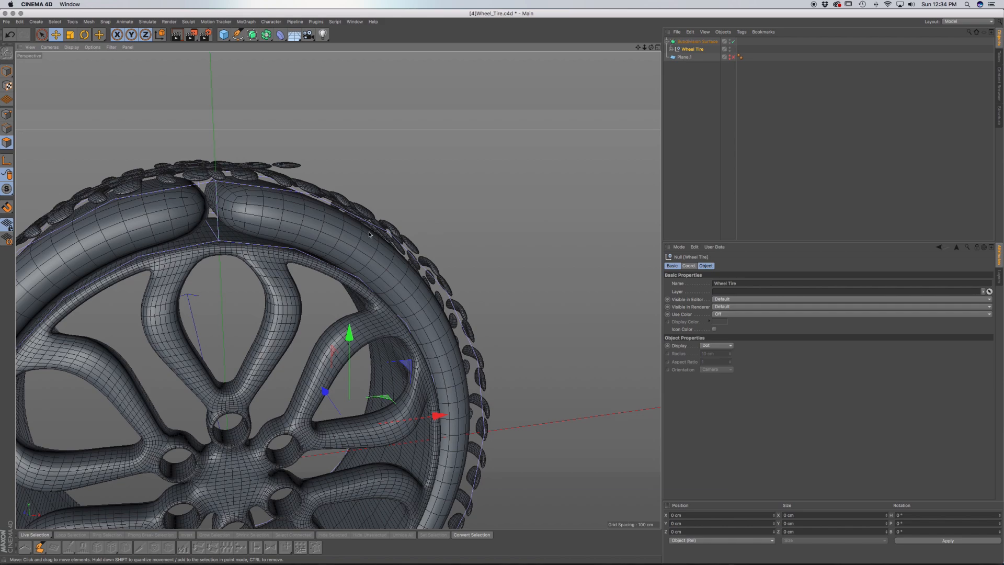
scroll(306, 225, down, 2)
mouse_move(305, 224)
alt+mouse_down()
mouse_move(235, 226)
mouse_move(322, 231)
mouse_move(291, 218)
alt+mouse_up()
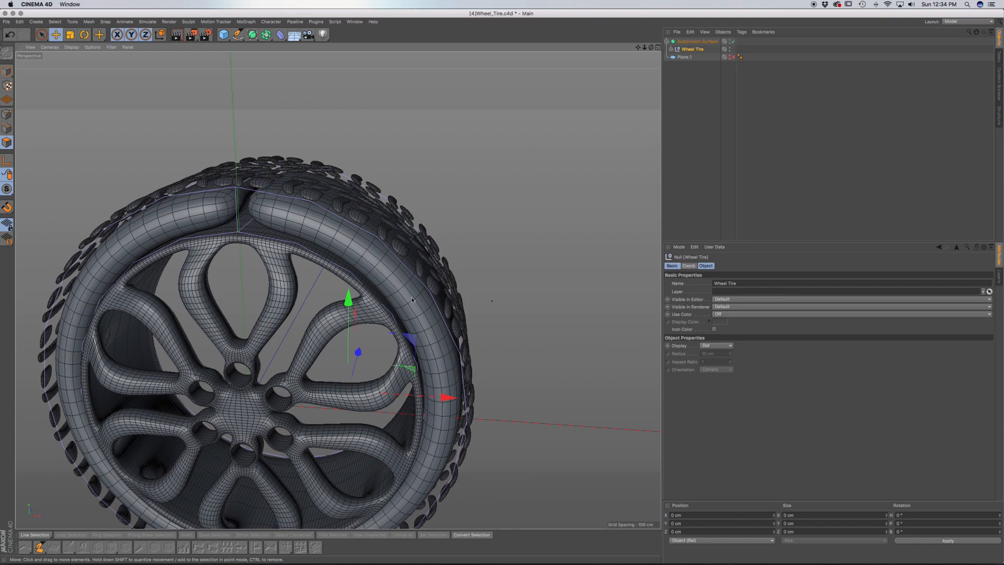
alt+drag(351, 225, 406, 211)
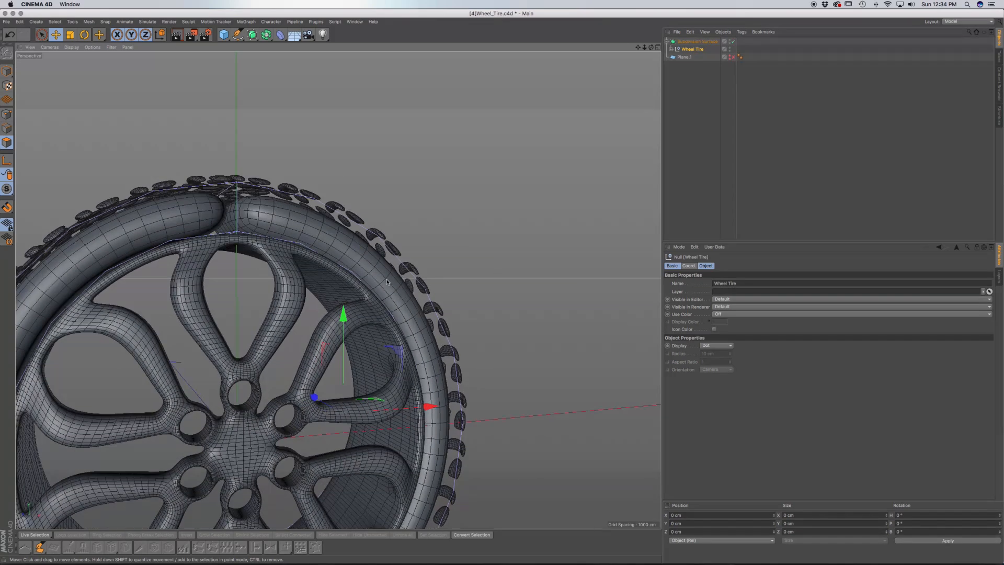
alt+middle_drag(385, 278, 413, 193)
scroll(413, 193, down, 2)
alt+drag(413, 192, 424, 238)
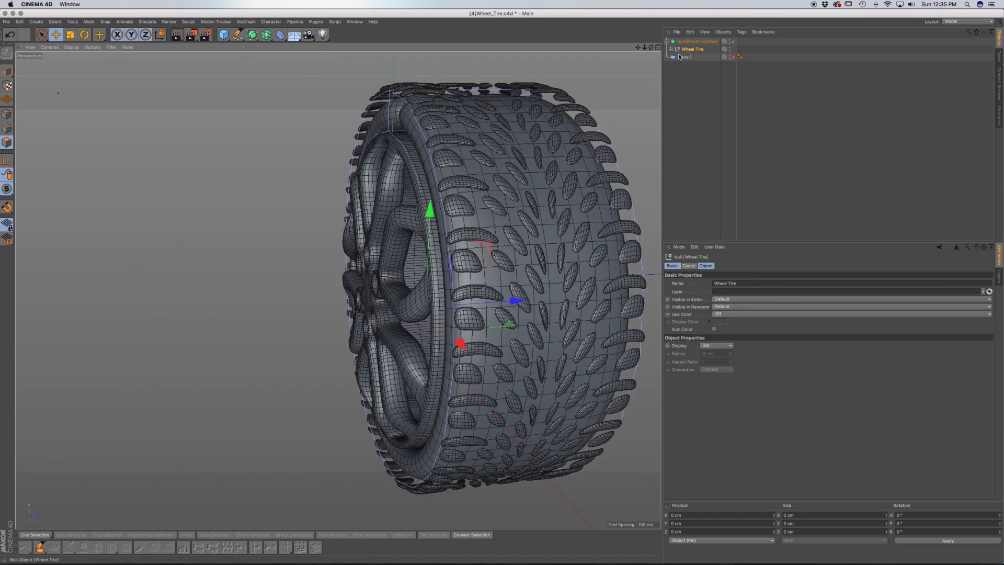
scroll(475, 156, down, 3)
alt+drag(476, 156, 349, 174)
scroll(517, 155, up, 5)
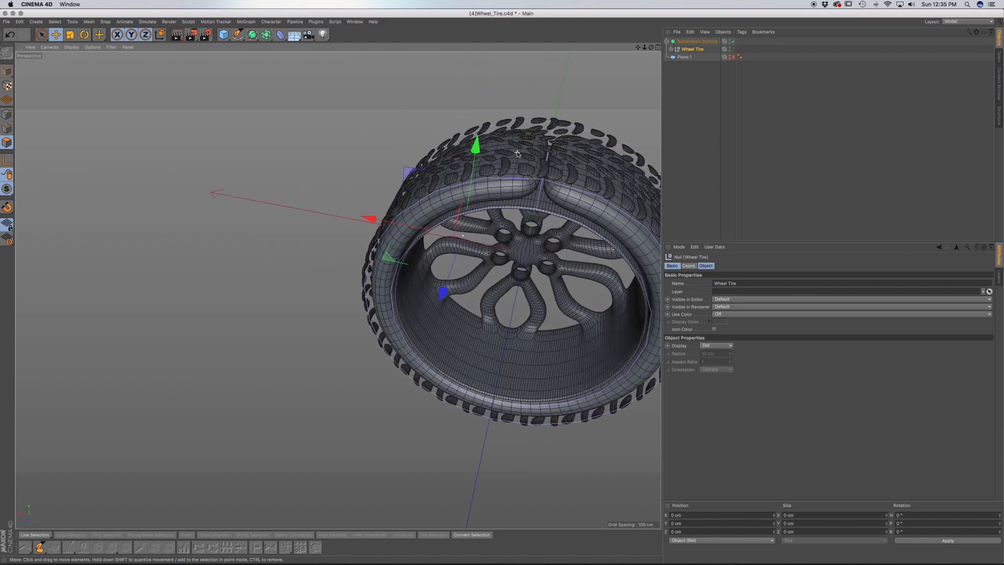
alt+drag(517, 149, 545, 149)
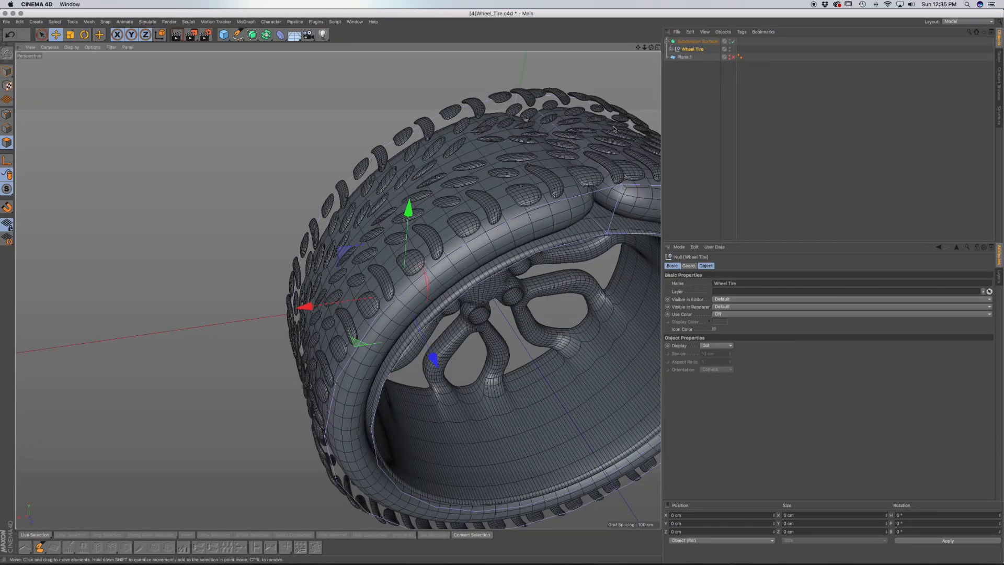
Try a count of 29 and an offset of 1 on the tread's Cloner, restoring each to 30 and 0.
click(670, 49)
alt+drag(504, 142, 461, 162)
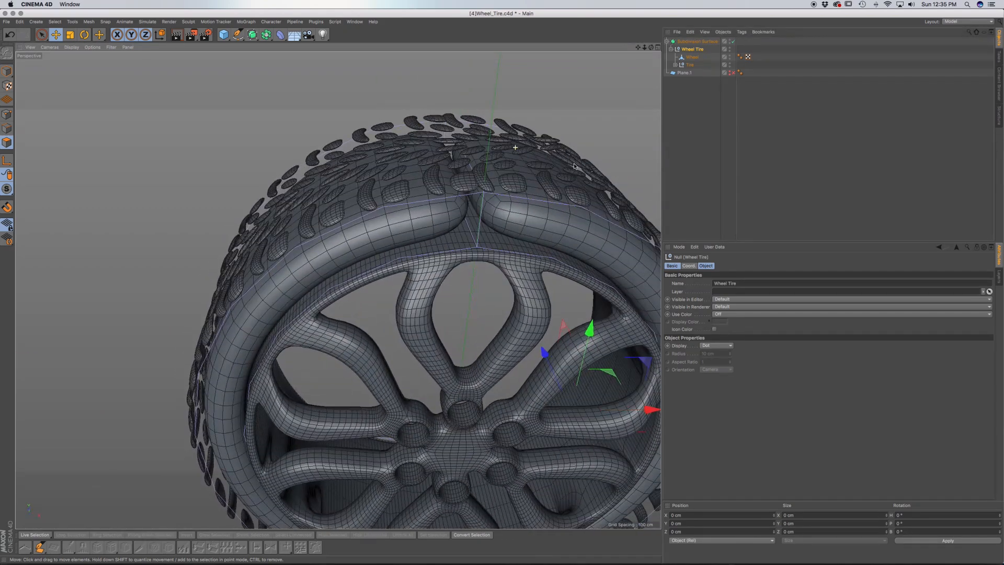
click(675, 65)
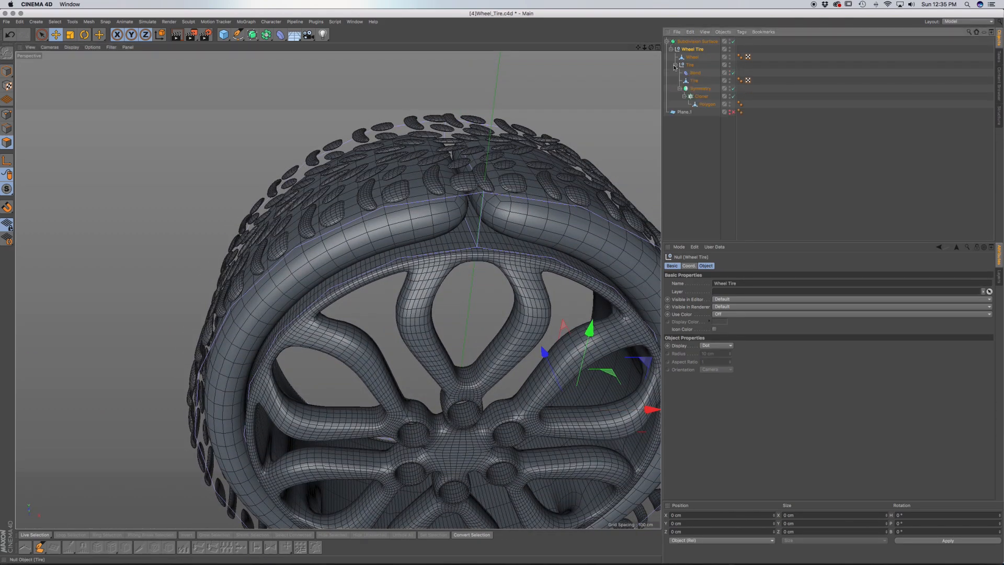
click(706, 105)
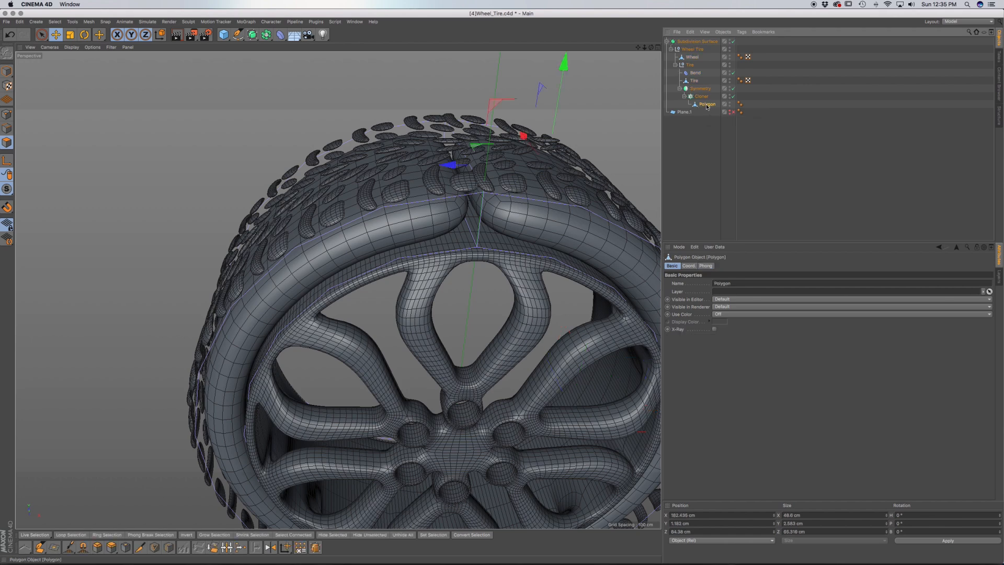
click(701, 96)
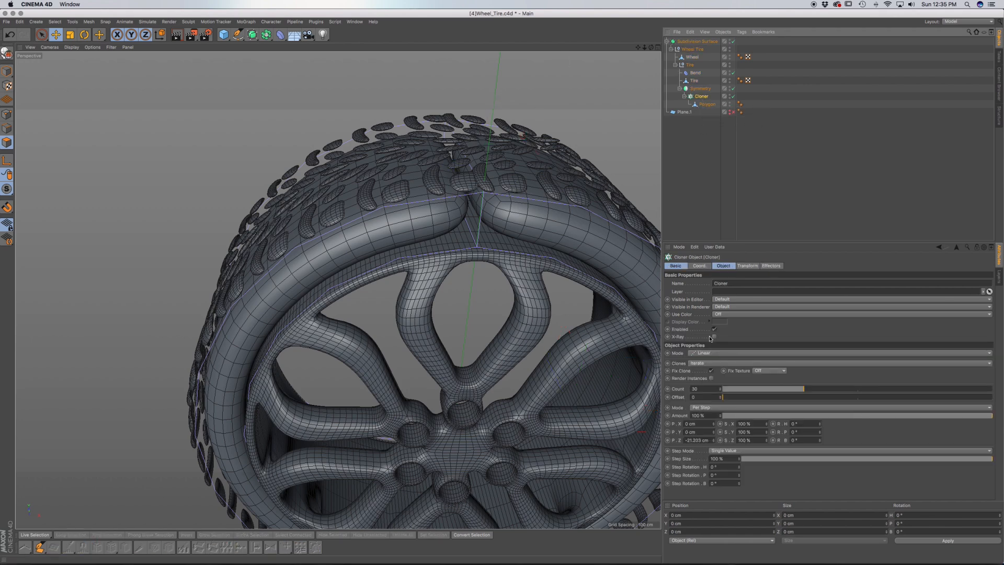
click(720, 390)
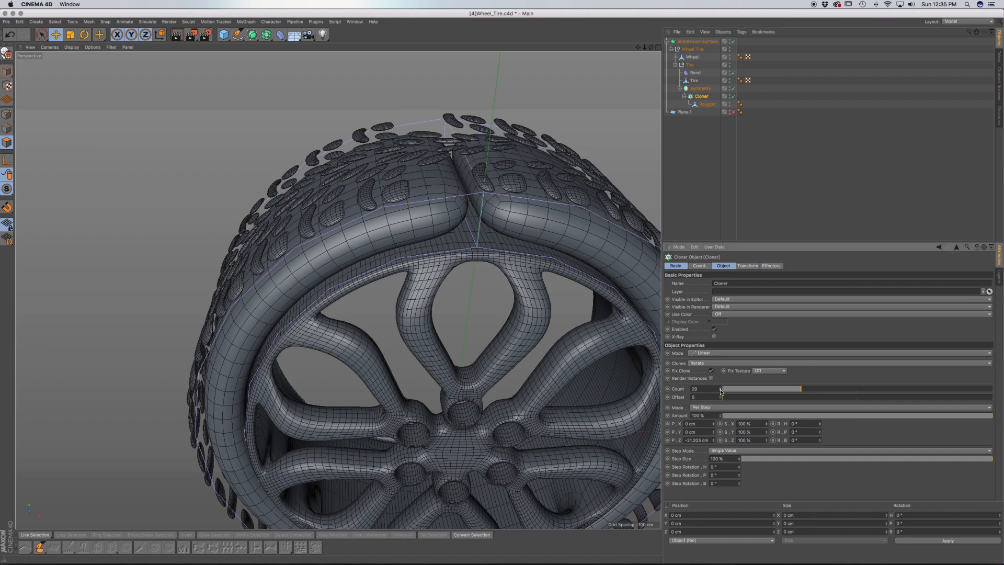
click(720, 388)
click(720, 396)
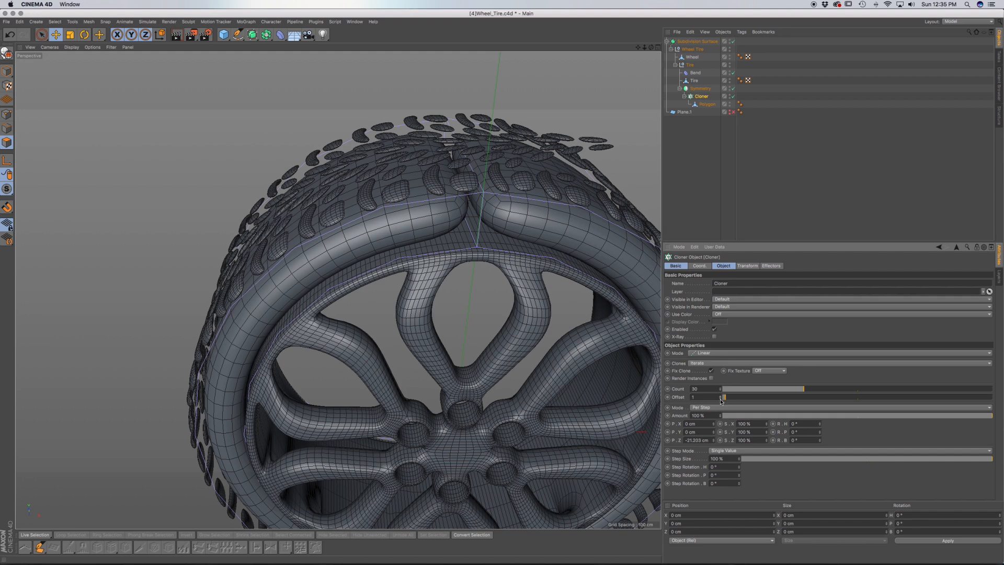
click(720, 399)
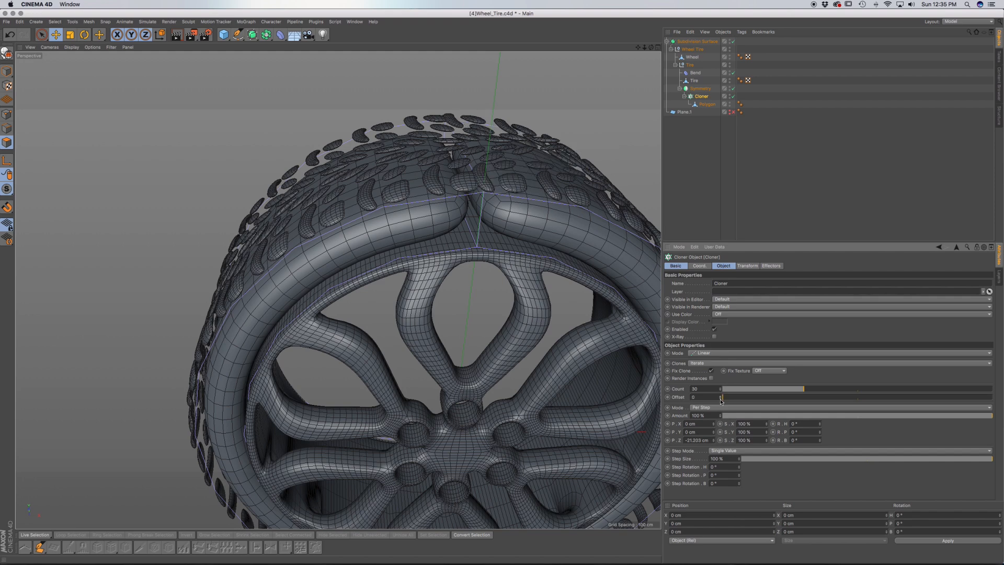
Check the tread gap at the seam with the Cloner count at 29, and restore the count to 30.
click(720, 391)
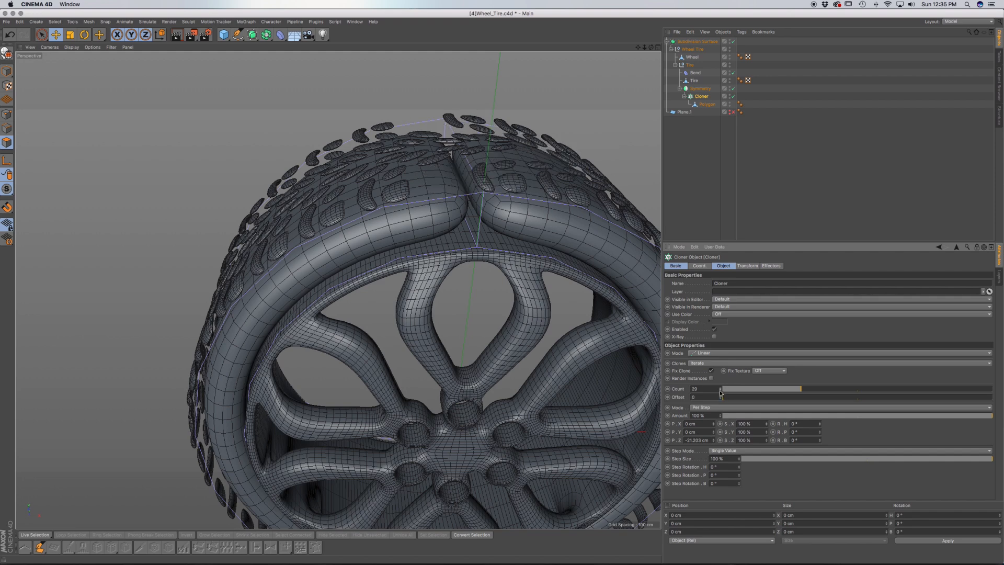
alt+drag(528, 272, 575, 355)
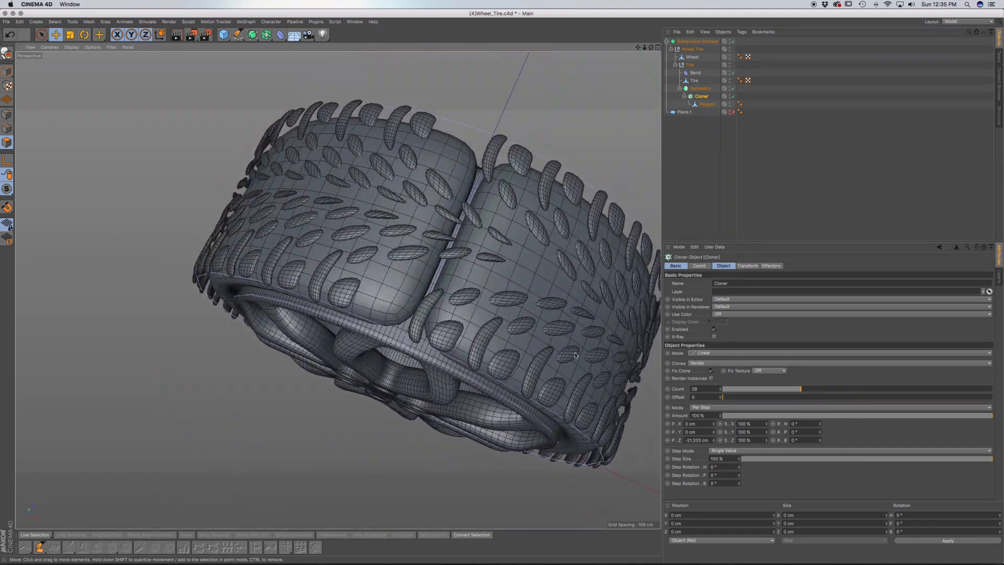
click(721, 387)
alt+drag(397, 355, 661, 369)
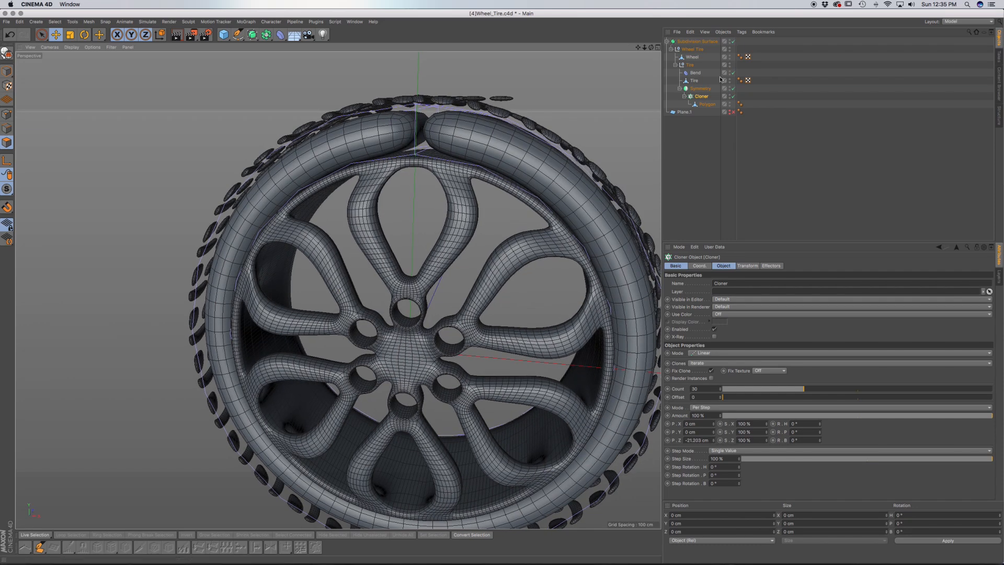
Check the Bend deformer's strength and examine the gap between the smoothed tire ends from several angles.
click(694, 72)
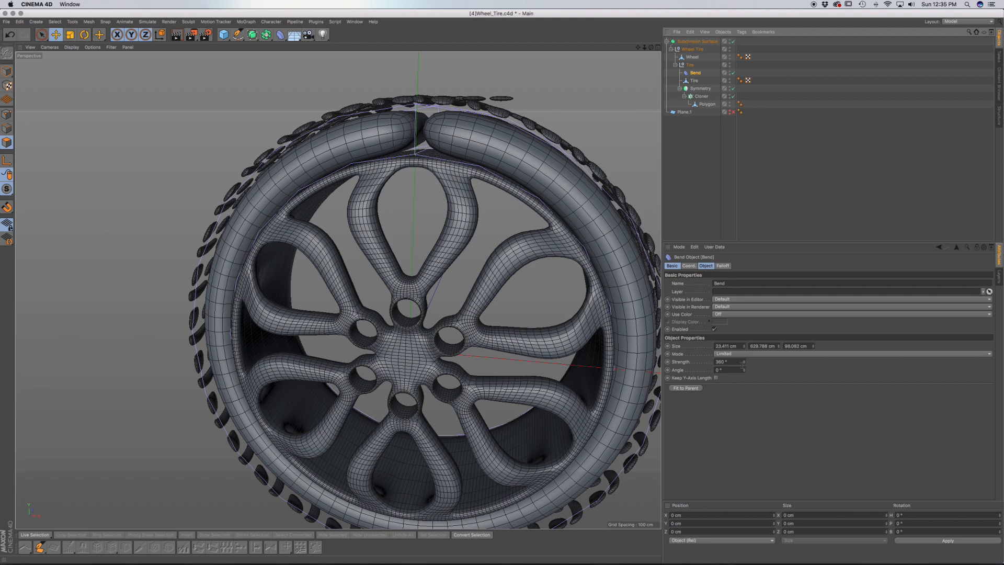
mouse_move(744, 361)
mouse_down()
mouse_move(744, 348)
mouse_move(744, 361)
mouse_up()
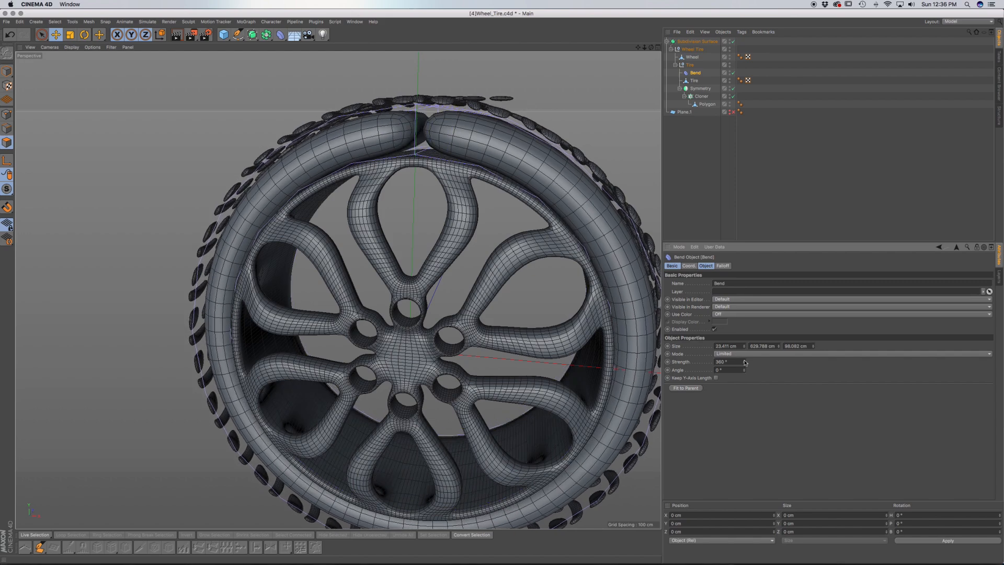
alt+drag(496, 137, 544, 158)
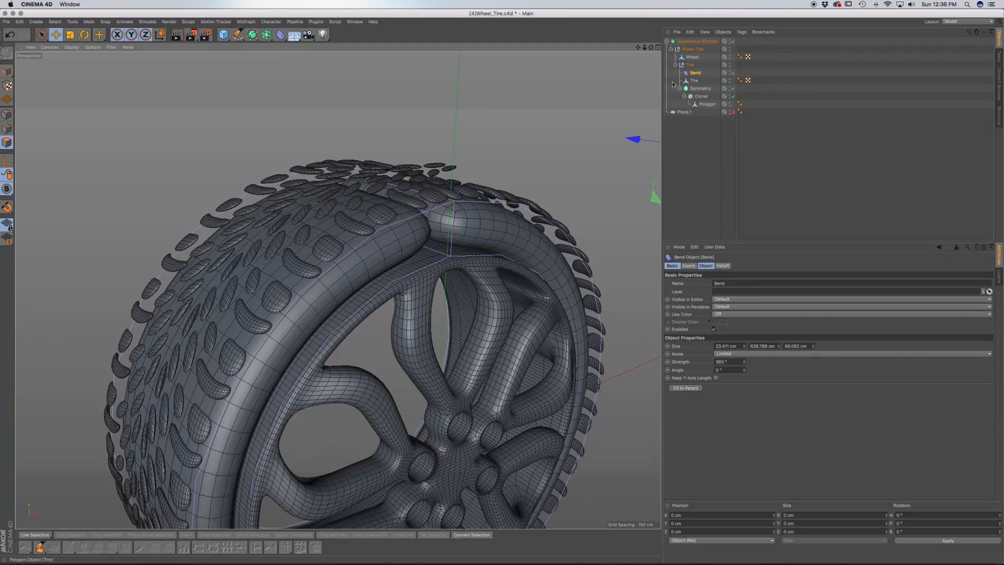
alt+drag(437, 209, 454, 214)
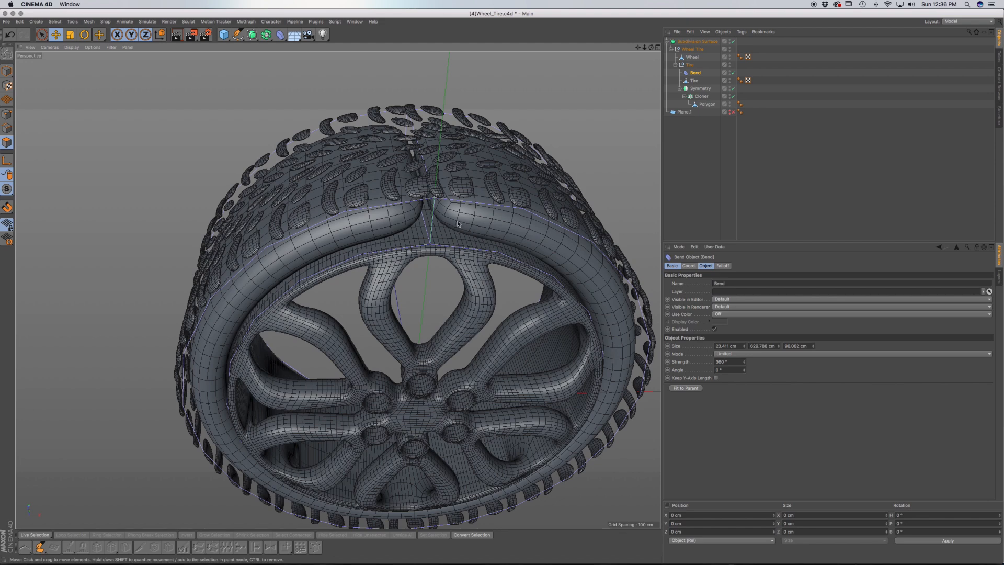
alt+drag(441, 215, 455, 220)
scroll(468, 226, up, 3)
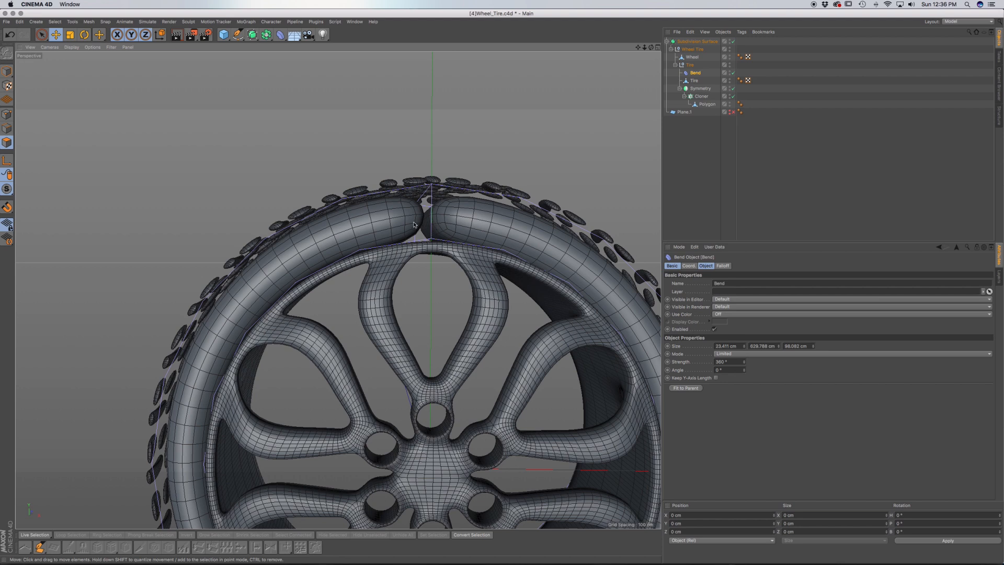
Switch to Model mode, review the object commands available for the Tire and Bend together, and reselect only the Bend deformer.
click(697, 81)
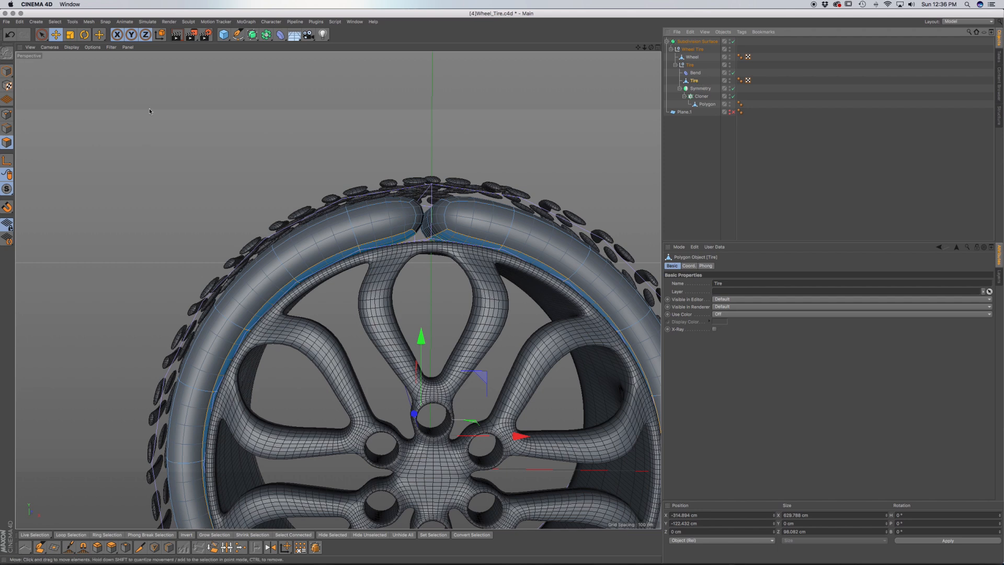
click(7, 71)
ctrl+click(695, 73)
right_click(694, 74)
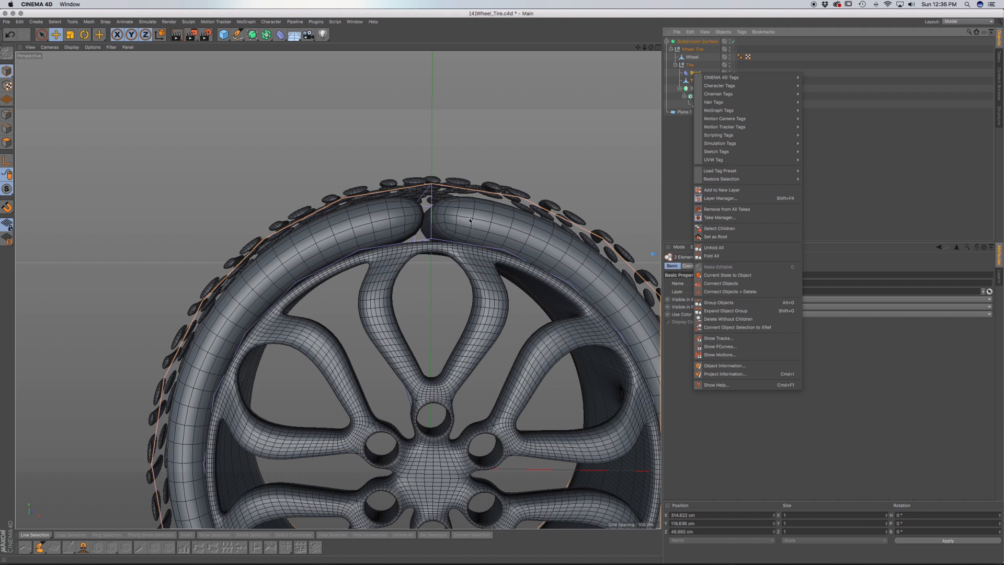
click(691, 75)
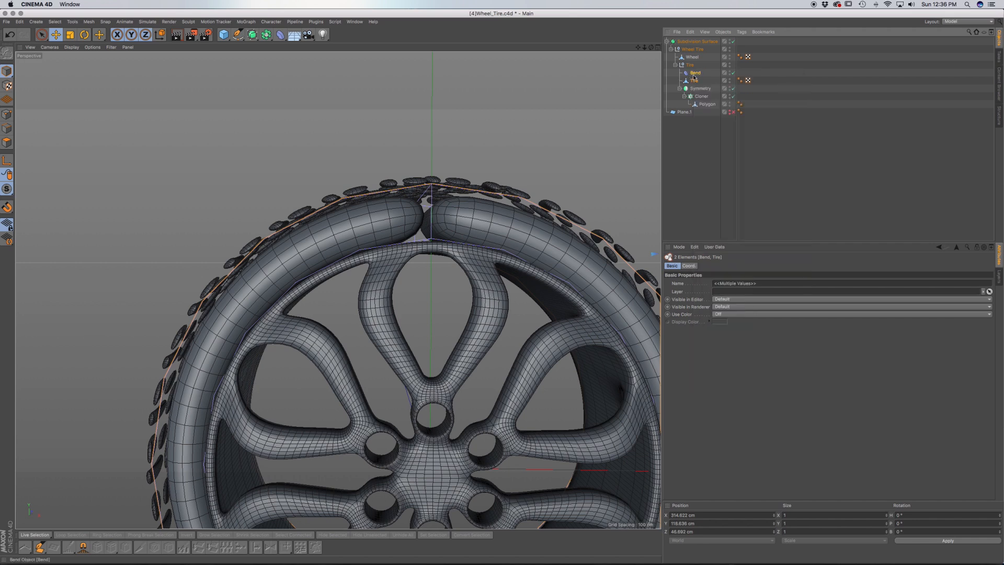
click(696, 74)
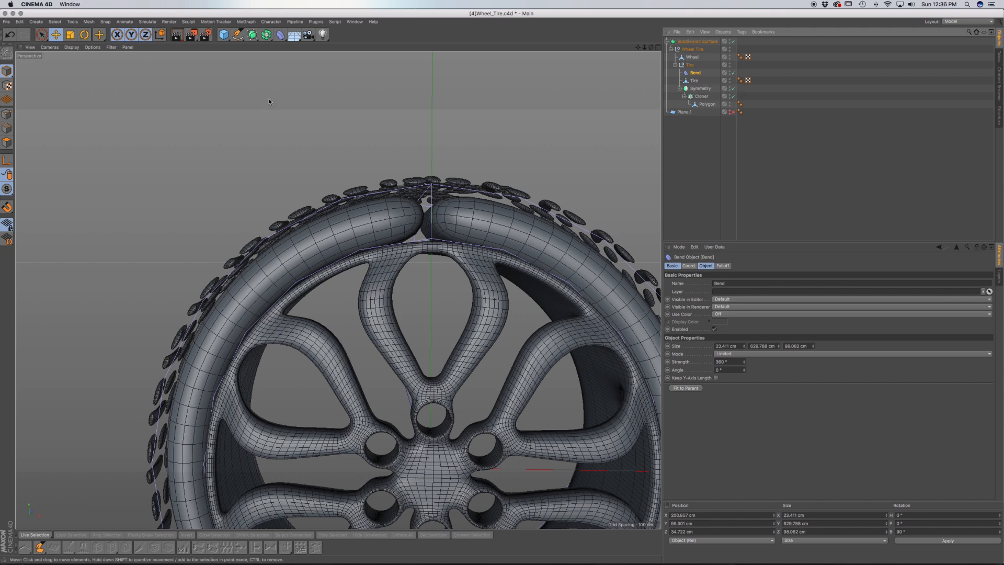
Turn off the Subdivision Surface and examine the unsmoothed tire and tread around the seam from several angles.
click(266, 34)
click(733, 41)
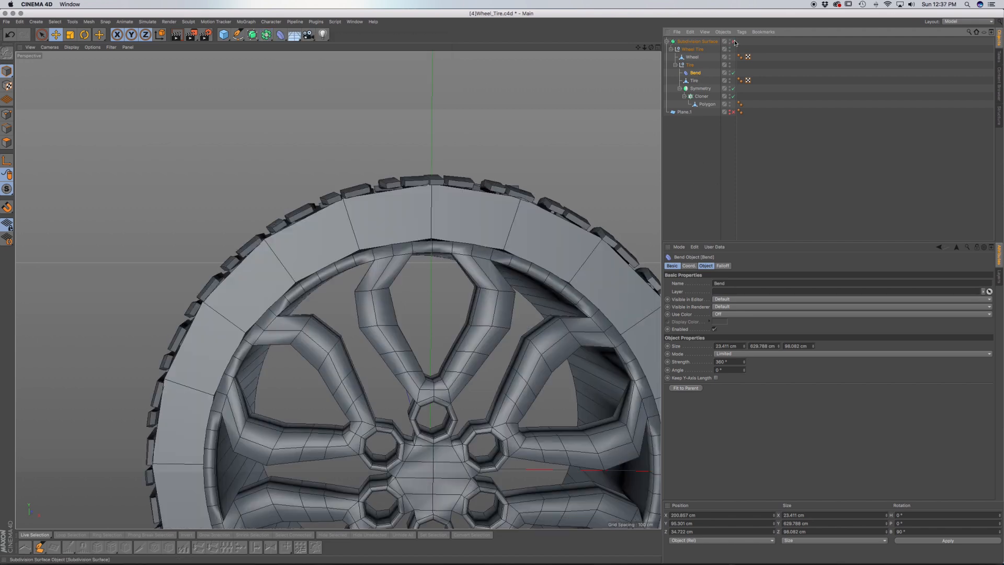
alt+drag(473, 229, 495, 255)
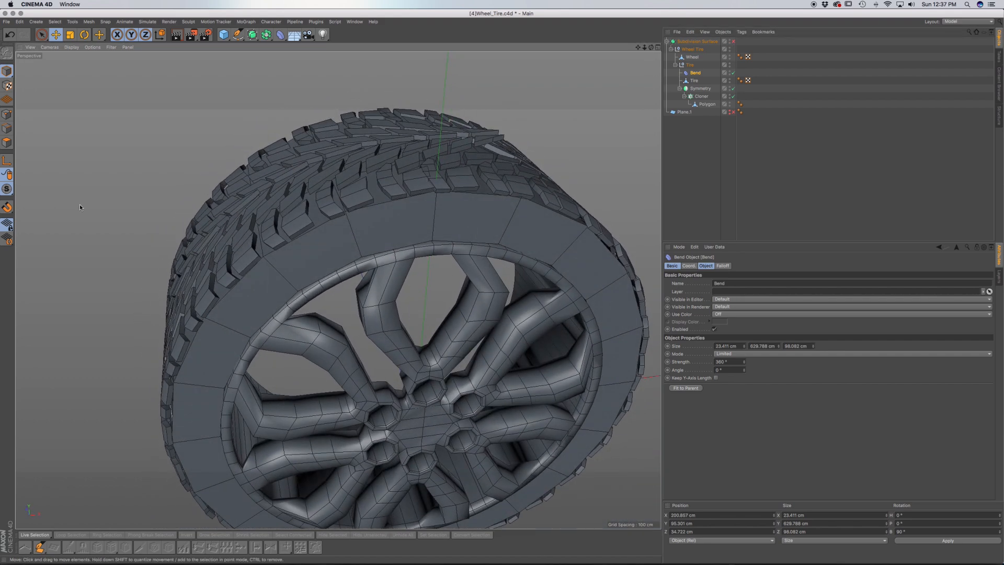
alt+drag(277, 269, 275, 219)
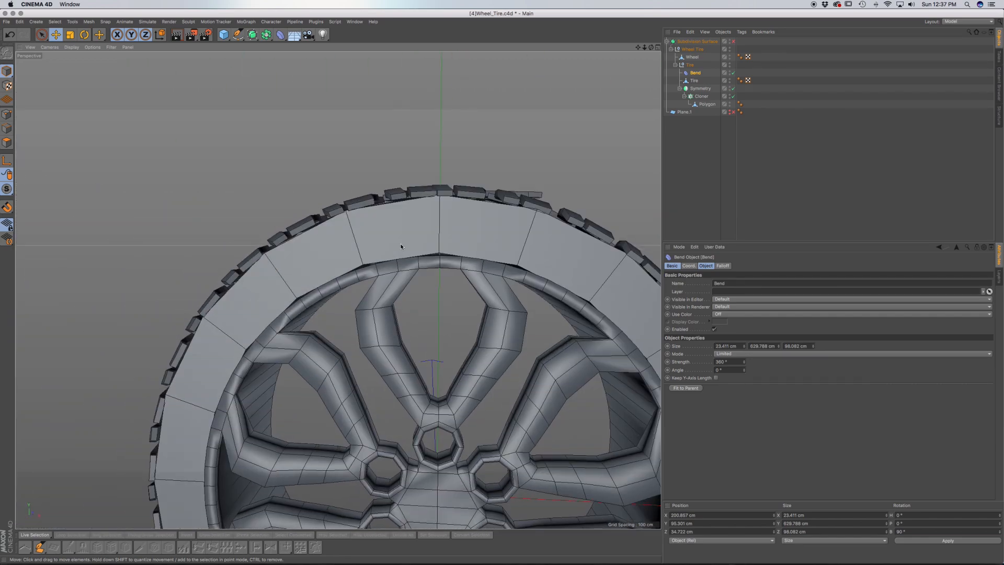
alt+drag(452, 253, 541, 317)
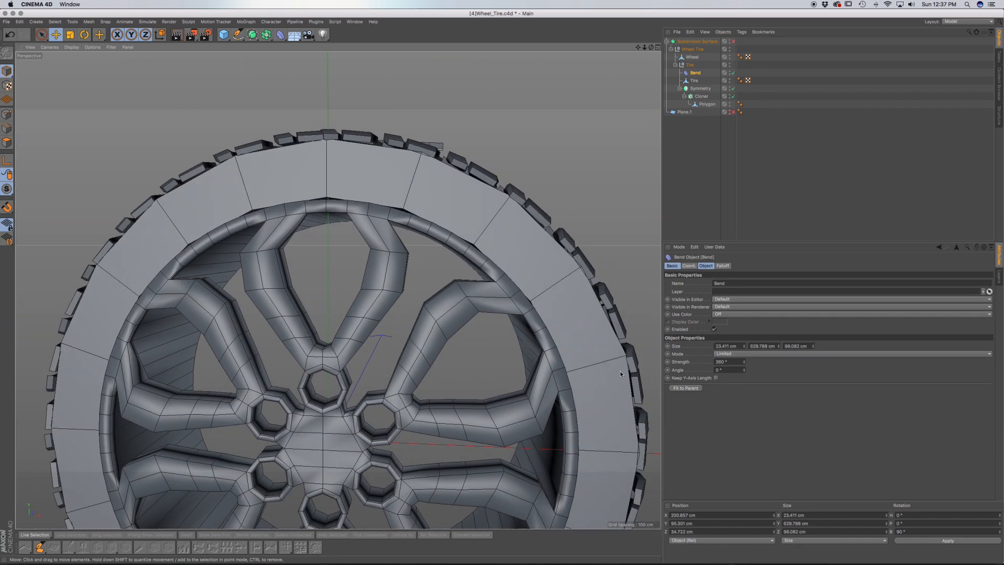
alt+drag(608, 434, 489, 233)
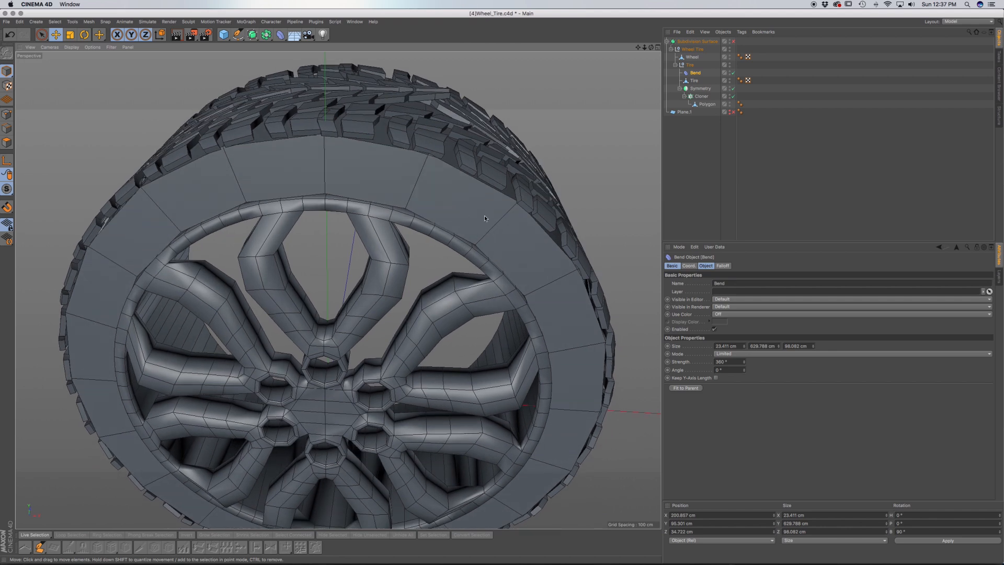
In Edge mode, loop-cut the Tire object lengthwise around its side walls at an offset of 50%.
click(693, 81)
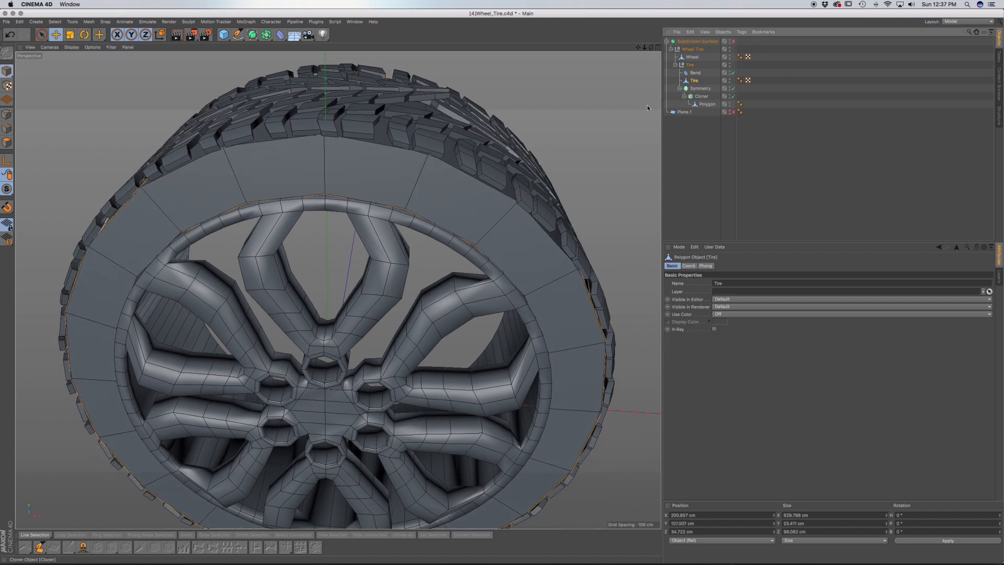
click(7, 129)
click(369, 194)
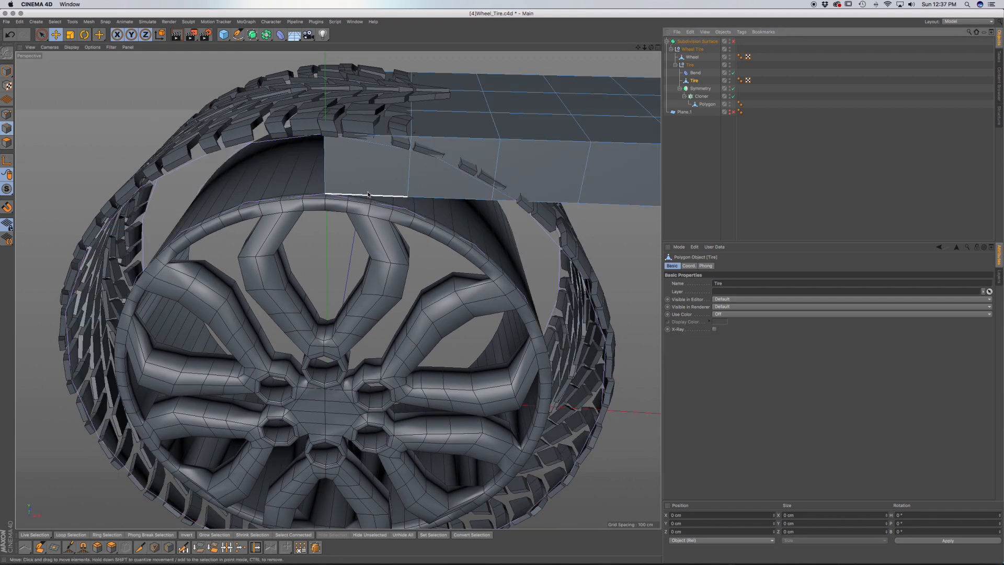
alt+middle_drag(444, 181, 115, 188)
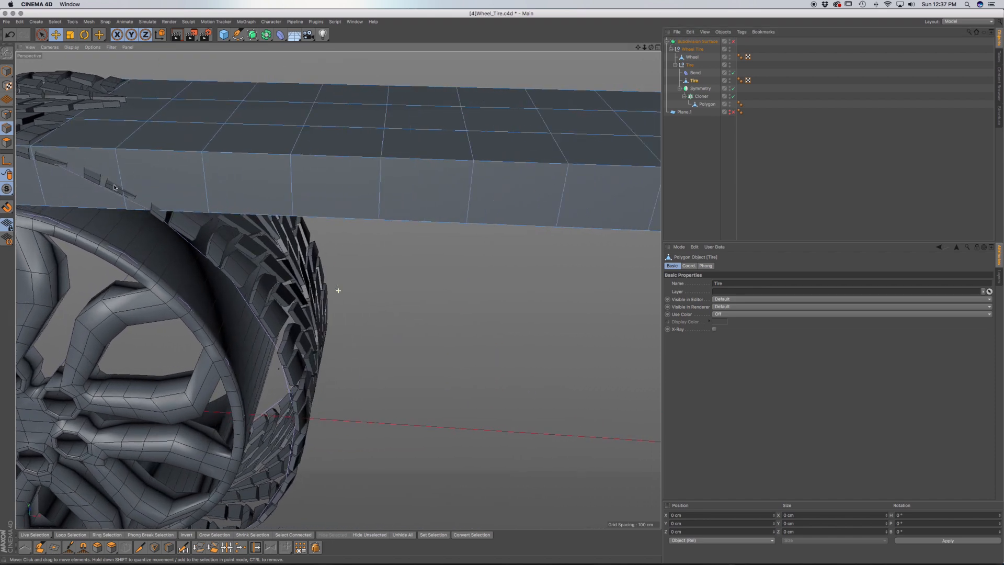
scroll(337, 197, down, 5)
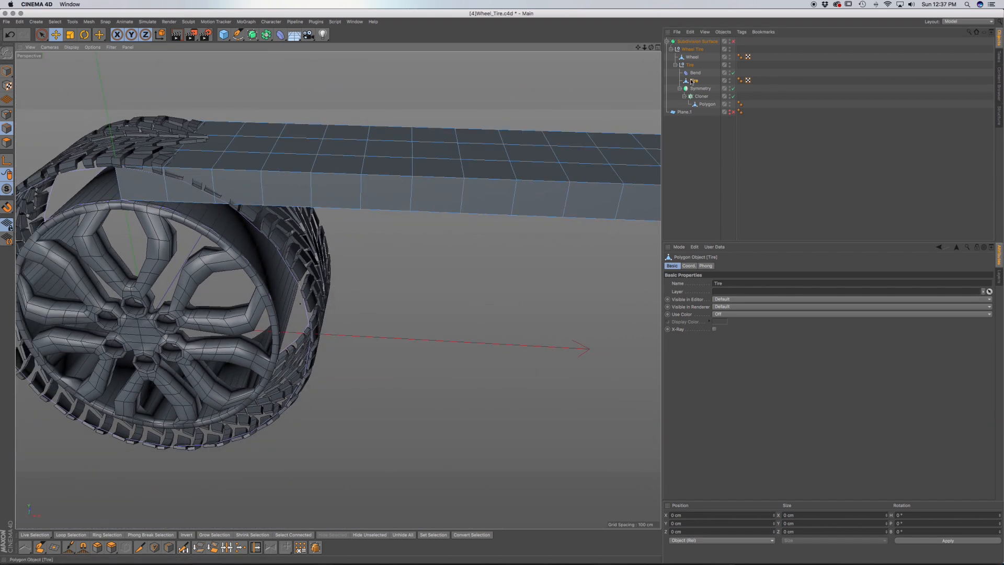
click(697, 82)
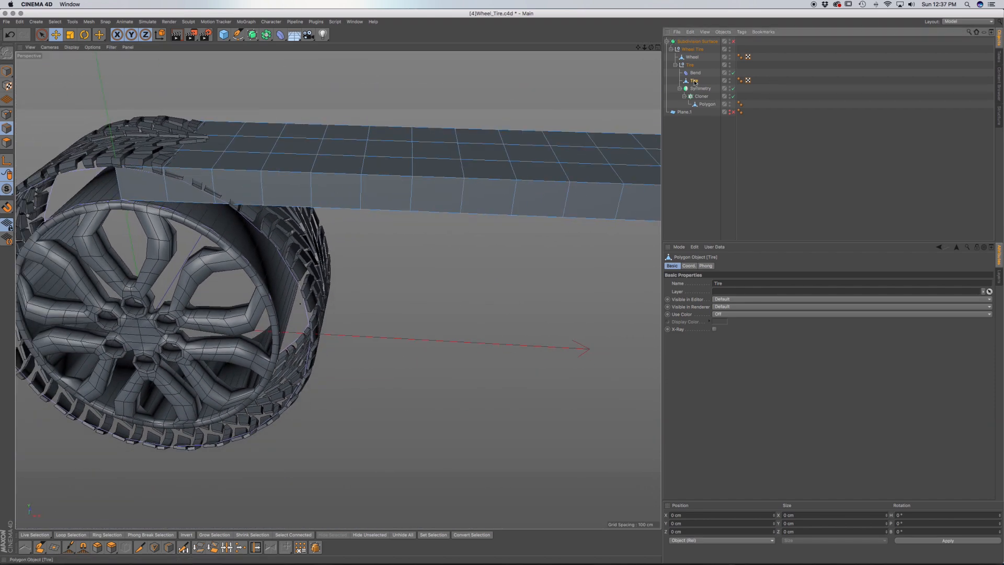
click(9, 128)
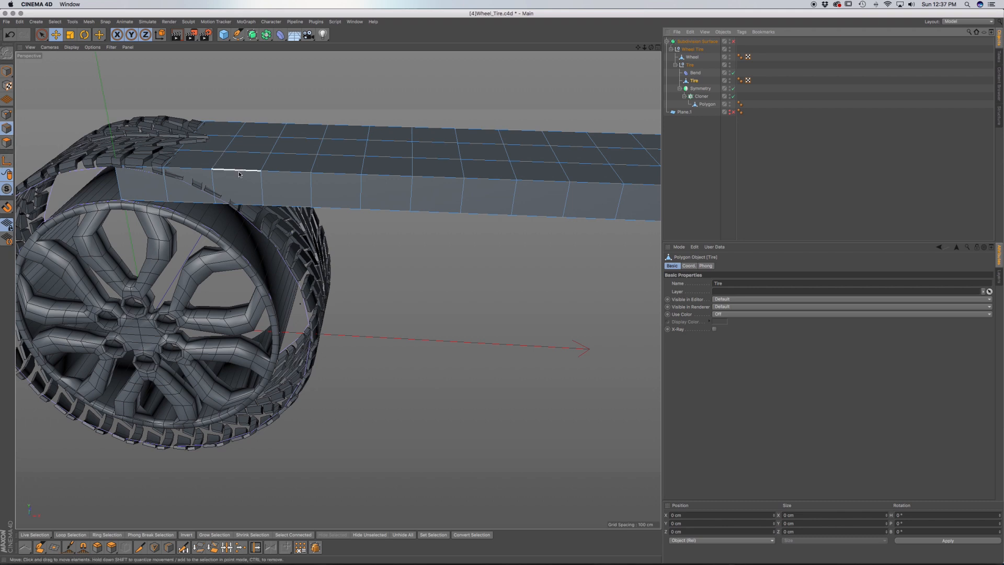
key(k)
key(l)
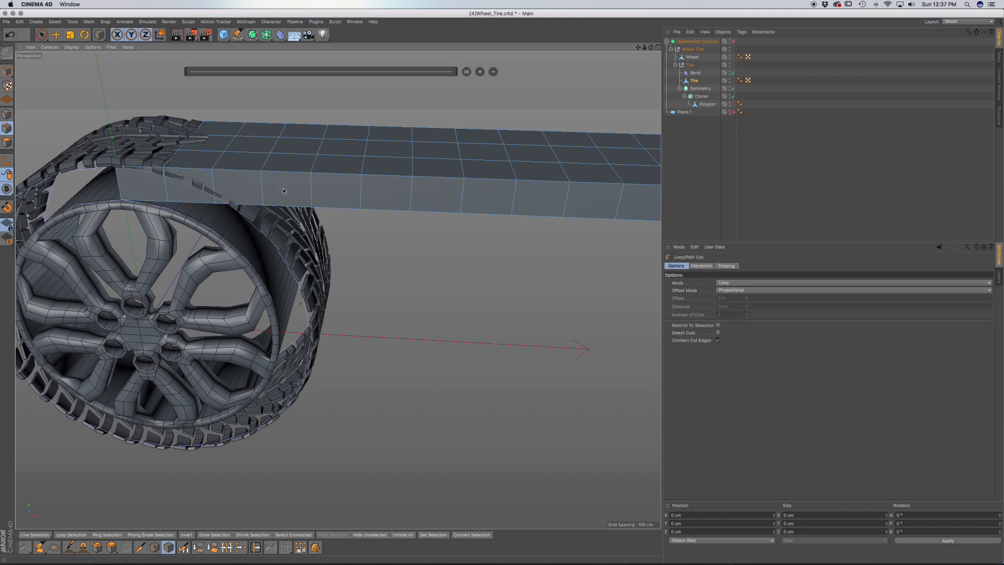
click(123, 185)
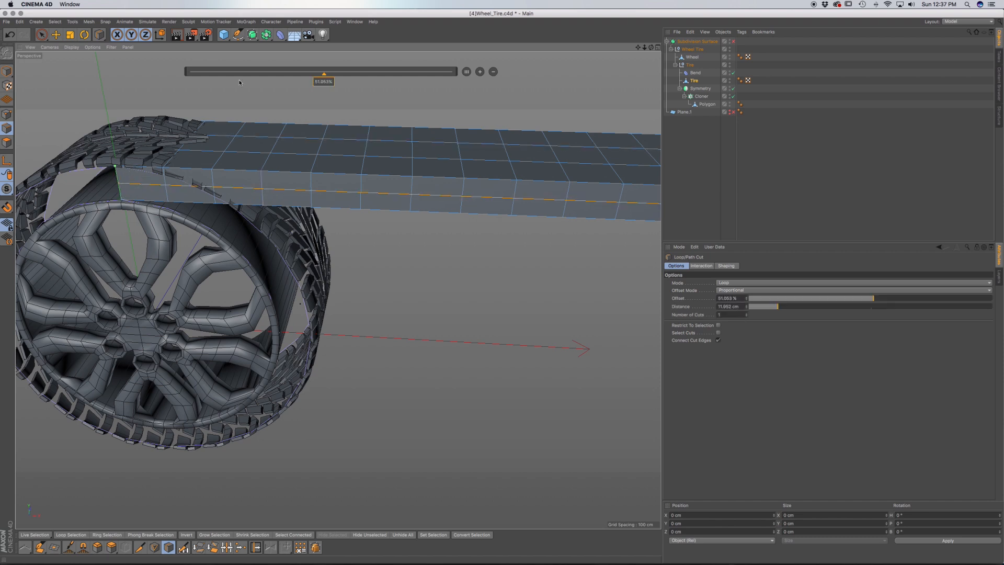
double_click(323, 82)
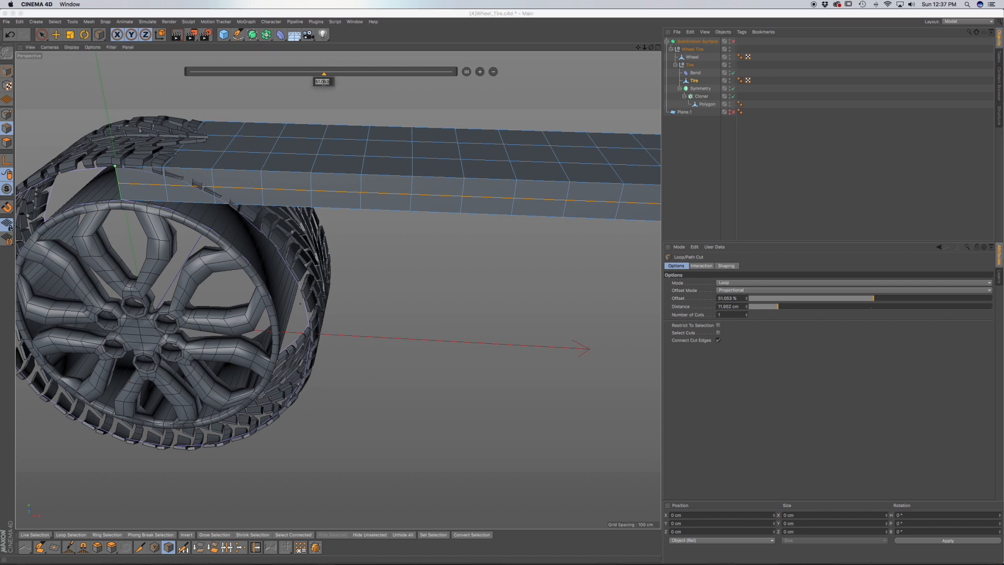
text(50)
key(Return)
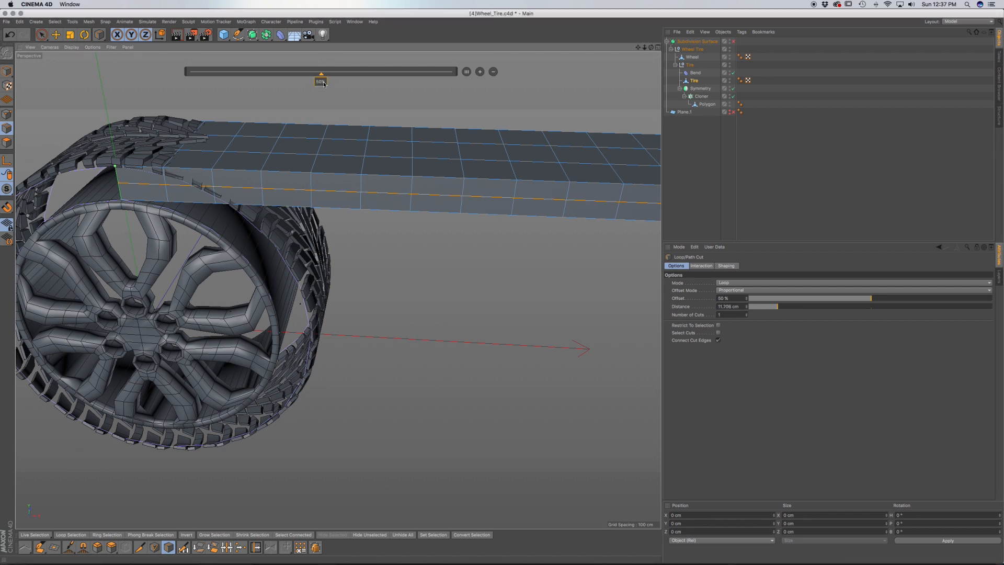
Loop-select the new center edge loop on the Tire's side walls and bevel it with an offset of about 4.4 cm.
right_click(298, 122)
click(302, 128)
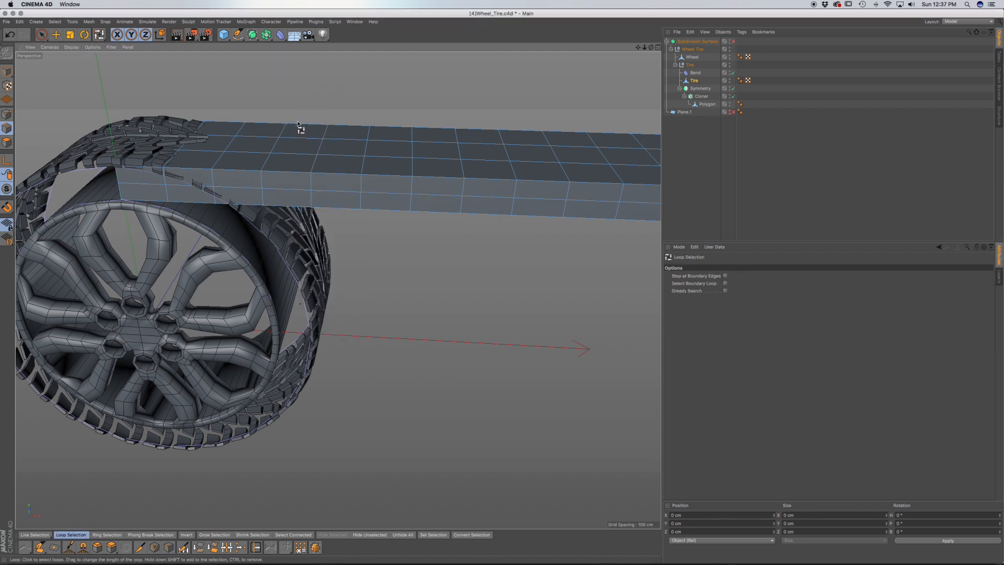
click(278, 192)
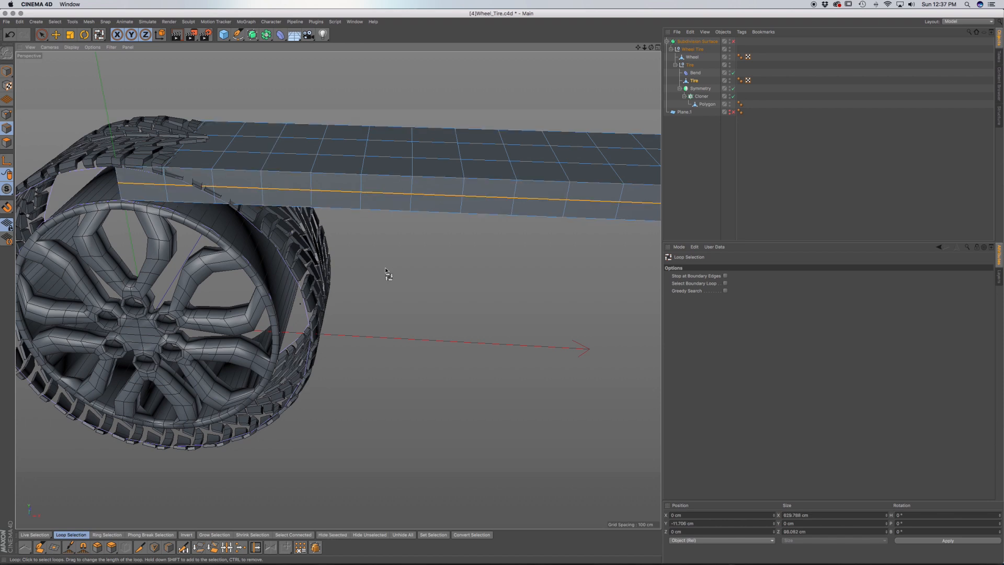
key(m)
key(s)
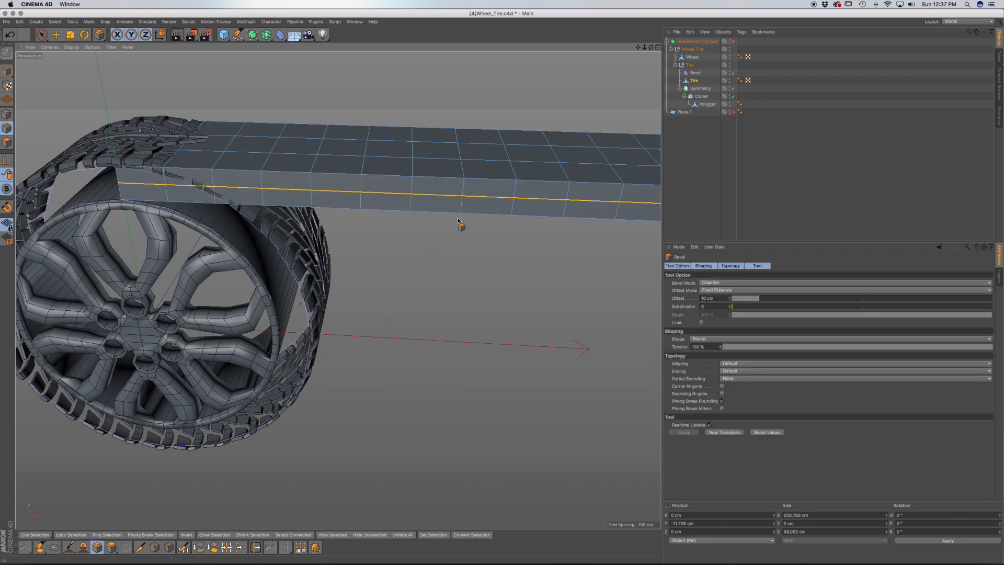
drag(464, 235, 449, 218)
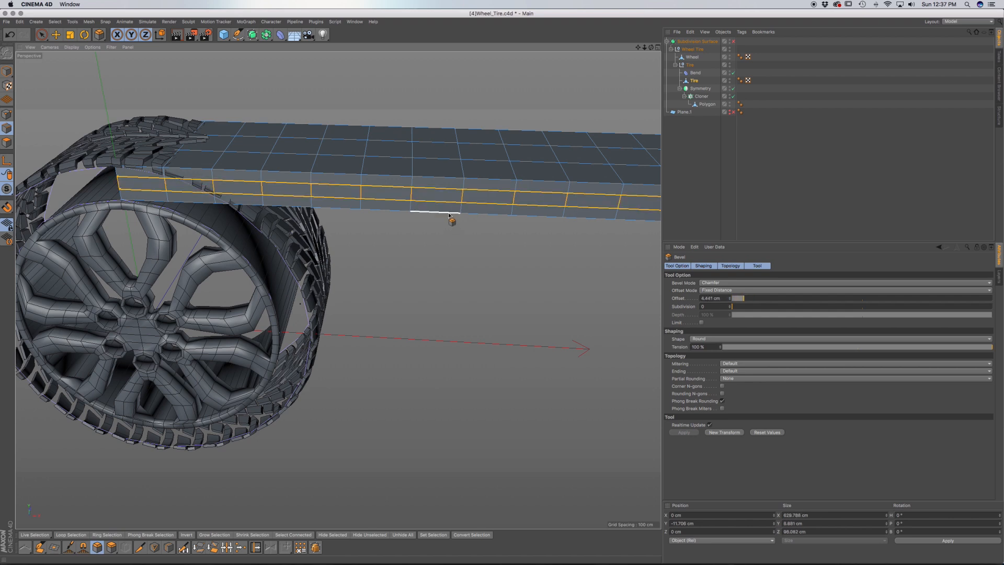
Switch to Polygon mode and loop-select the narrow polygon band between the beveled edges of the Tire.
key(u)
key(l)
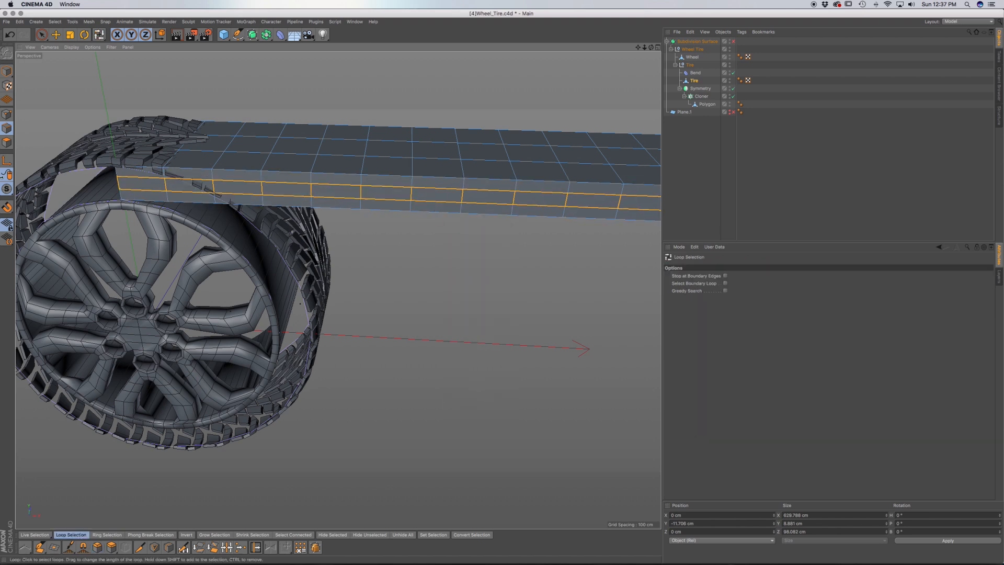
click(8, 142)
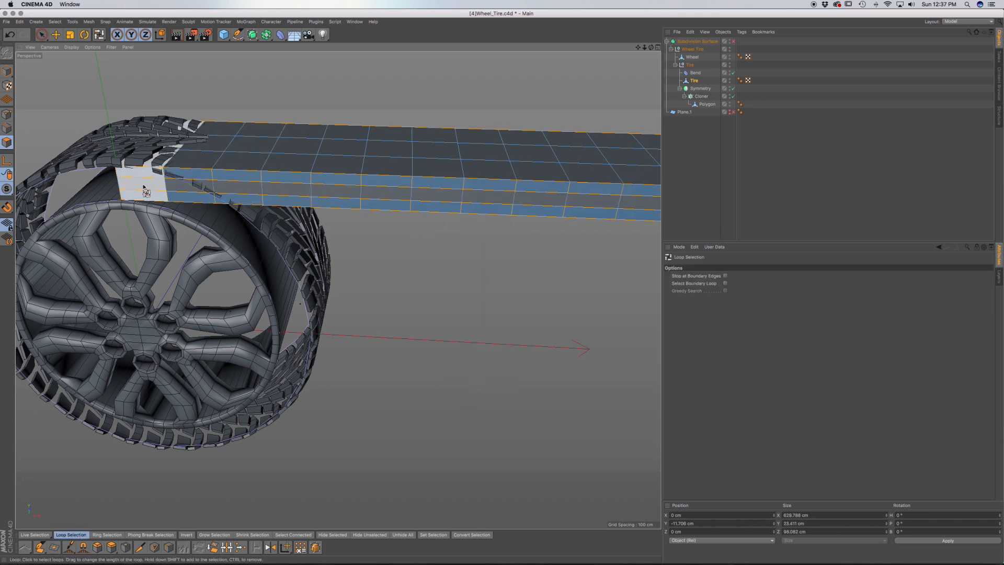
click(121, 191)
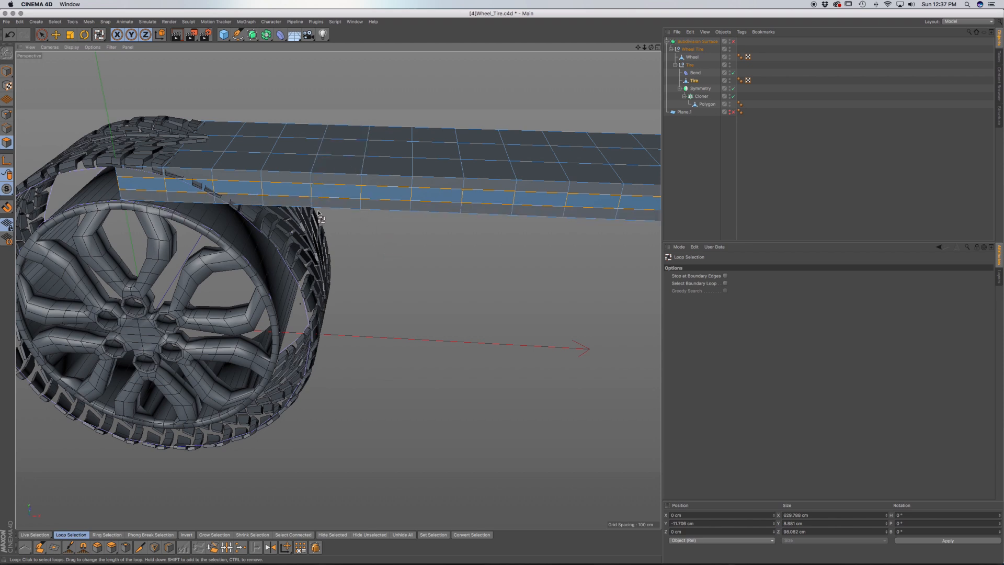
Select all polygons of the Tire and reverse their normals.
key(super+a)
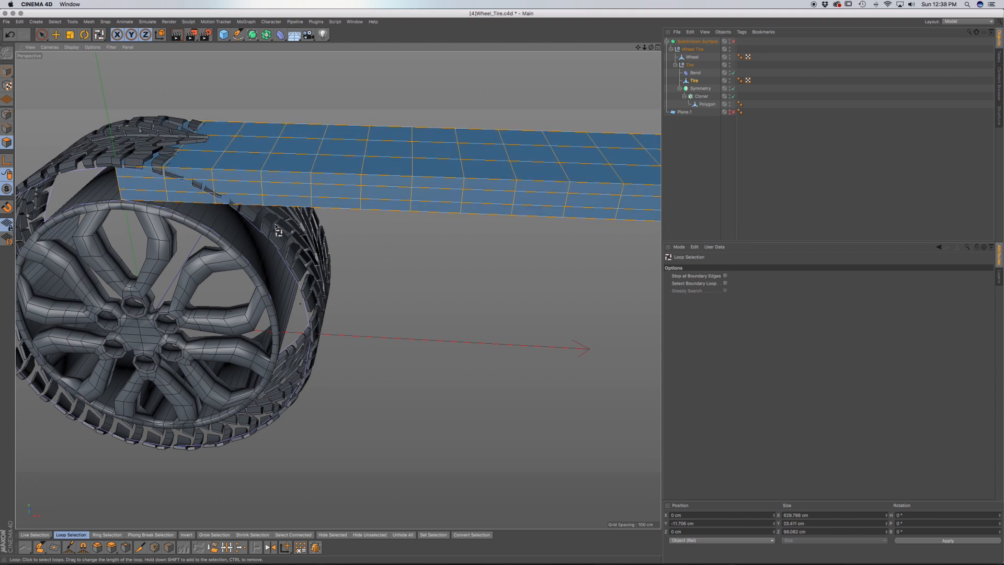
right_click(387, 192)
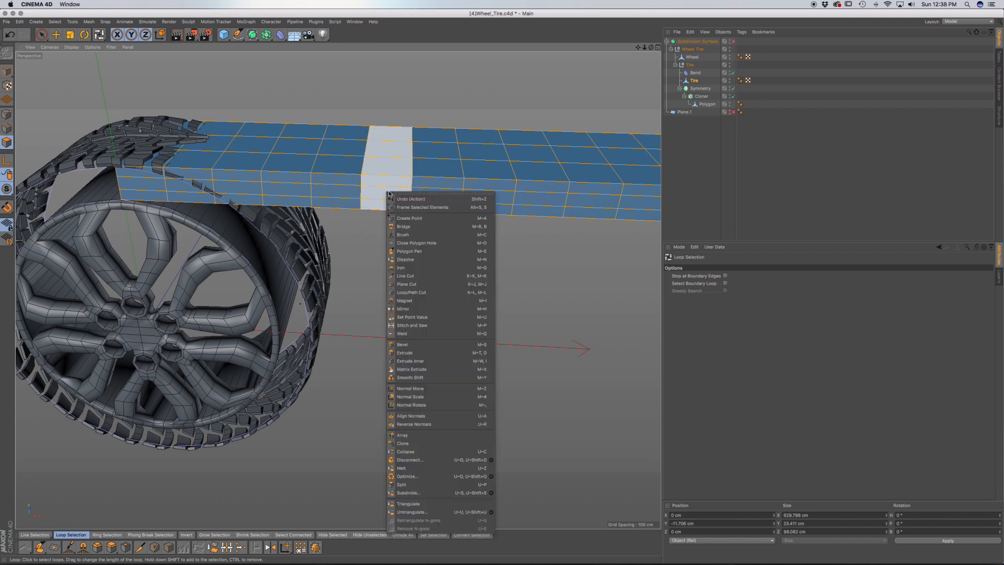
click(413, 424)
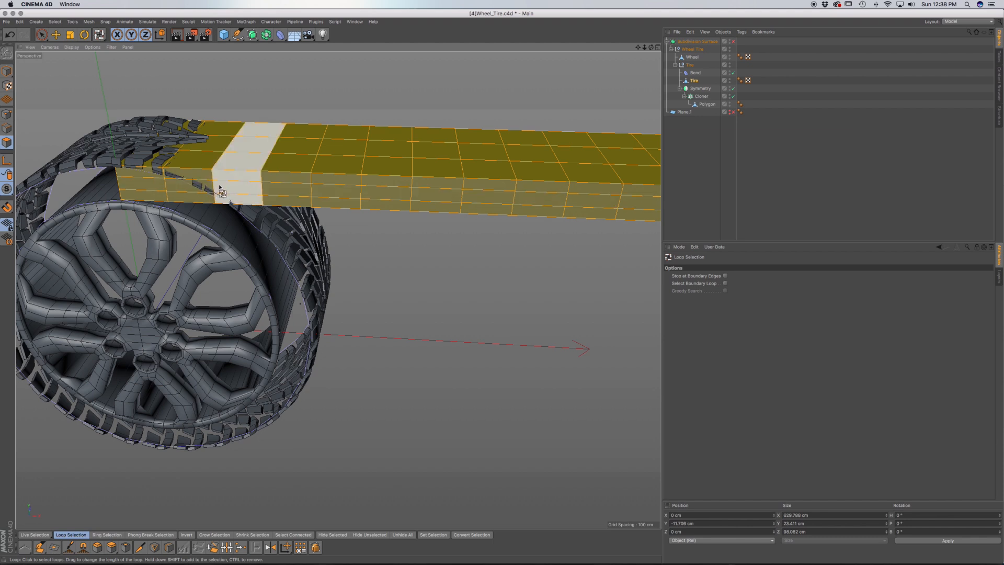
Loop-select the narrow middle polygon band again and deselect its polygons on both end faces of the Tire strip.
click(220, 190)
click(210, 188)
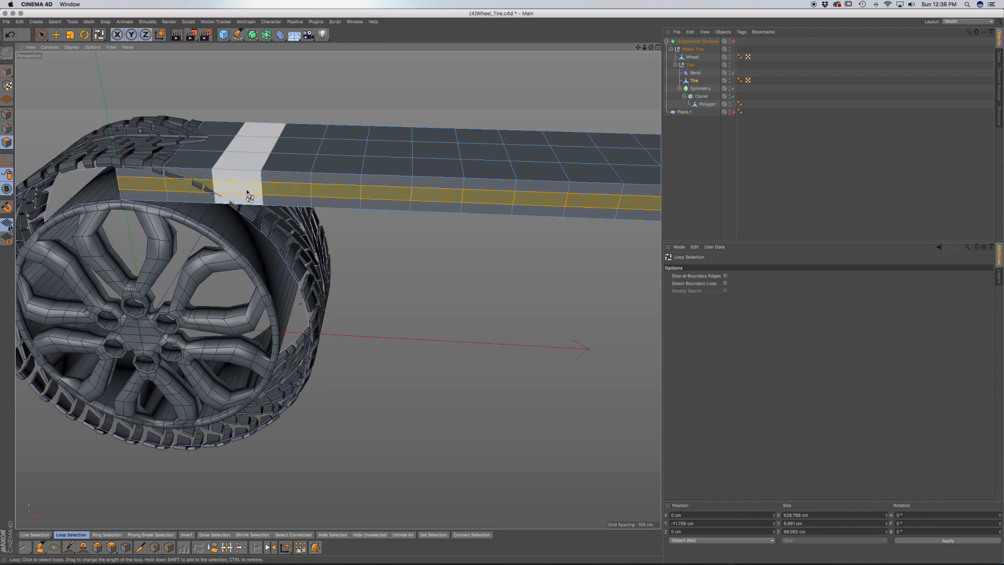
alt+drag(291, 198, 359, 196)
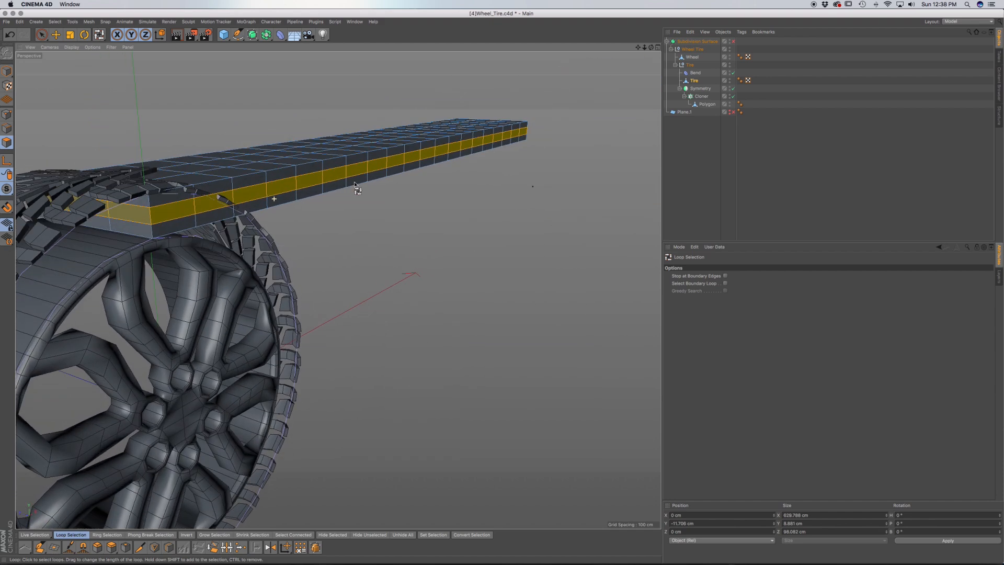
click(42, 35)
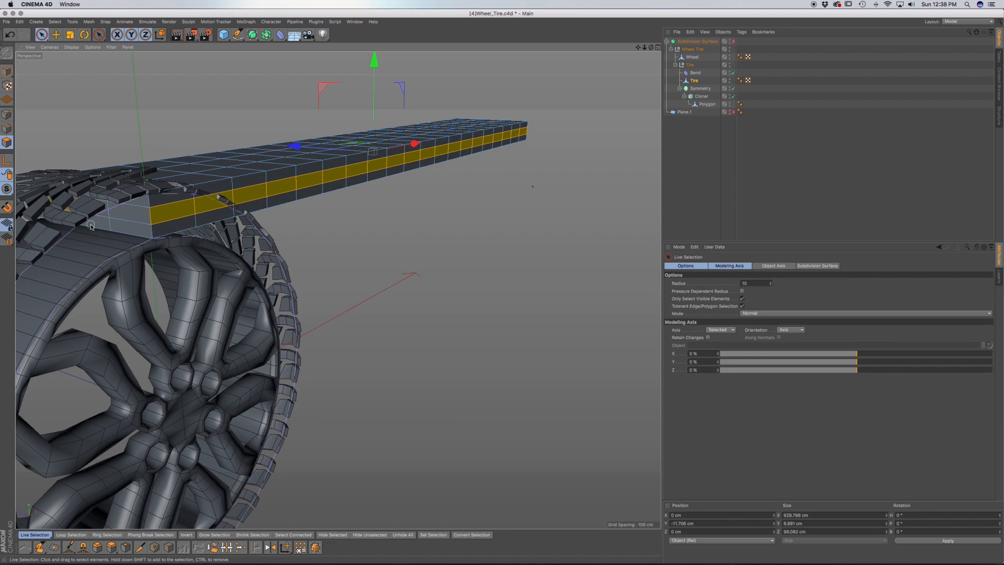
alt+drag(131, 232, 264, 300)
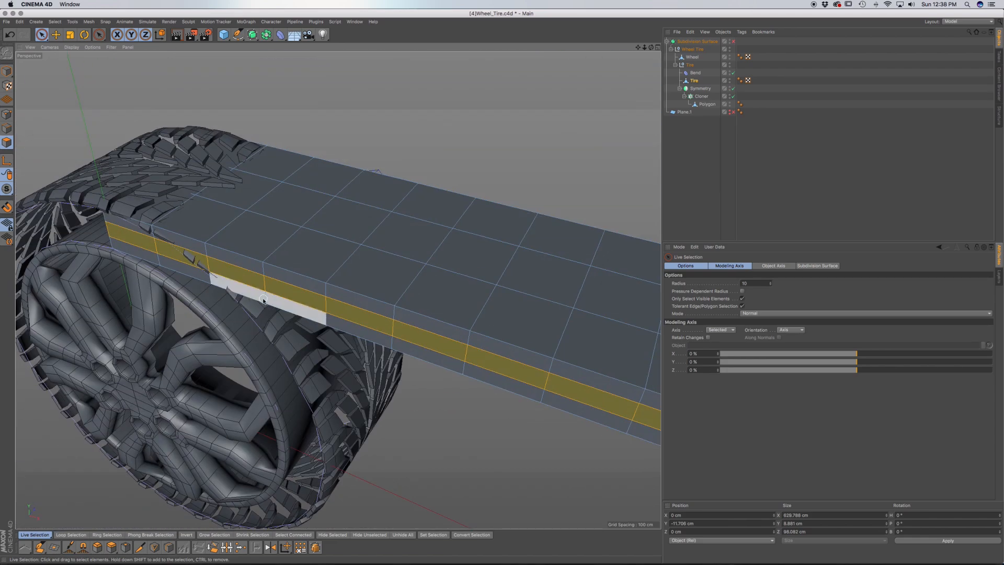
scroll(264, 300, down, 8)
alt+middle_drag(580, 384, 265, 332)
alt+drag(265, 332, 240, 421)
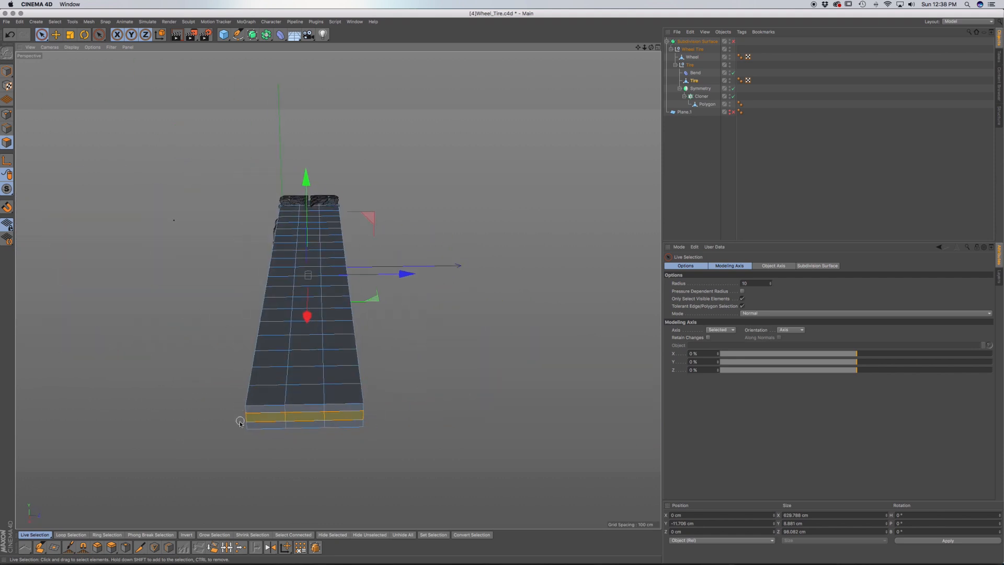
alt+drag(311, 403, 301, 317)
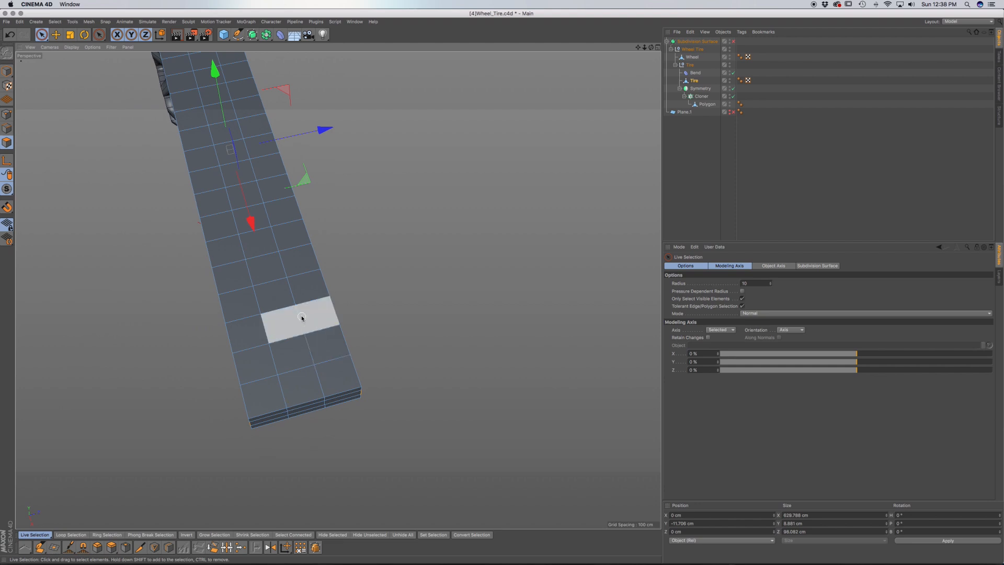
Scale the selected side-wall bands outward along the Z axis to a width of about 109.4 cm.
key(t)
drag(324, 129, 334, 129)
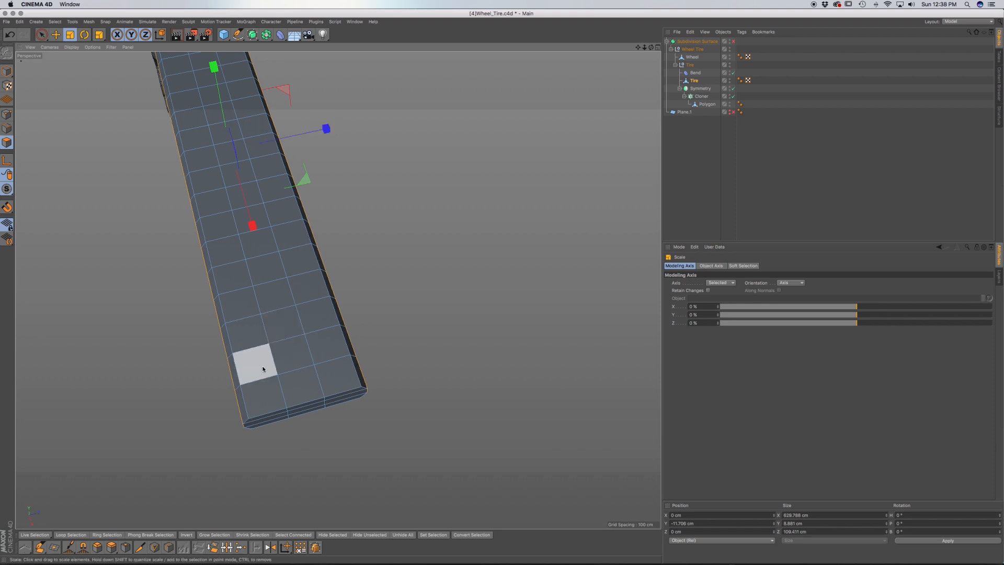
scroll(261, 360, down, 4)
alt+drag(257, 393, 332, 331)
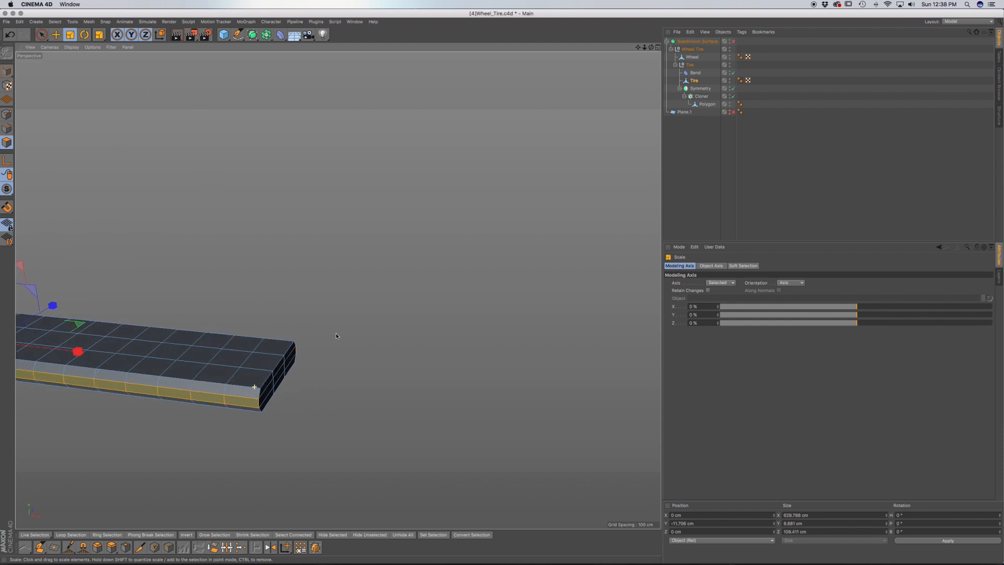
Turn on the Subdivision Surface and examine the smoothed, bent tire around the seam and the fit of the tread blocks.
click(733, 42)
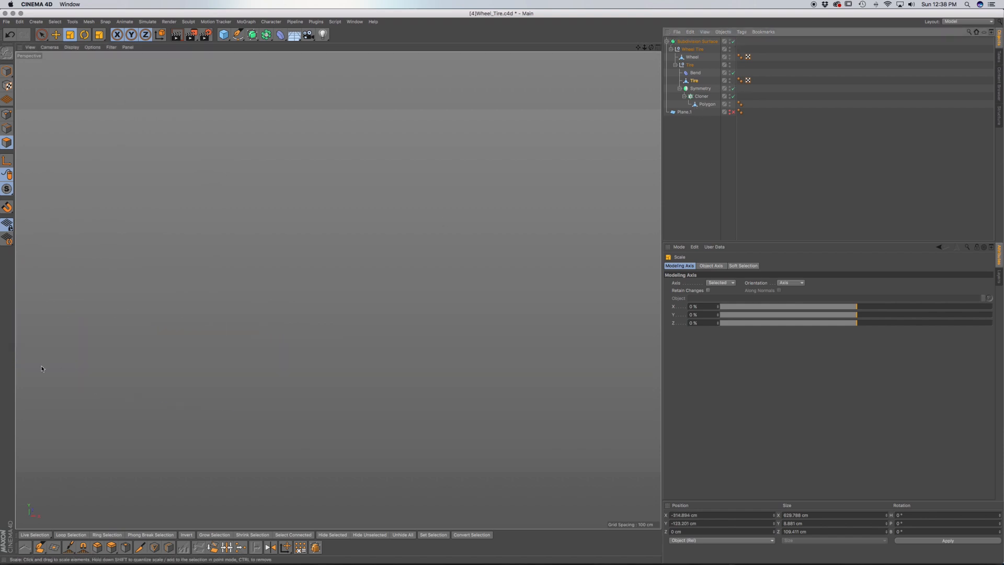
scroll(96, 346, down, 5)
alt+drag(95, 346, 53, 336)
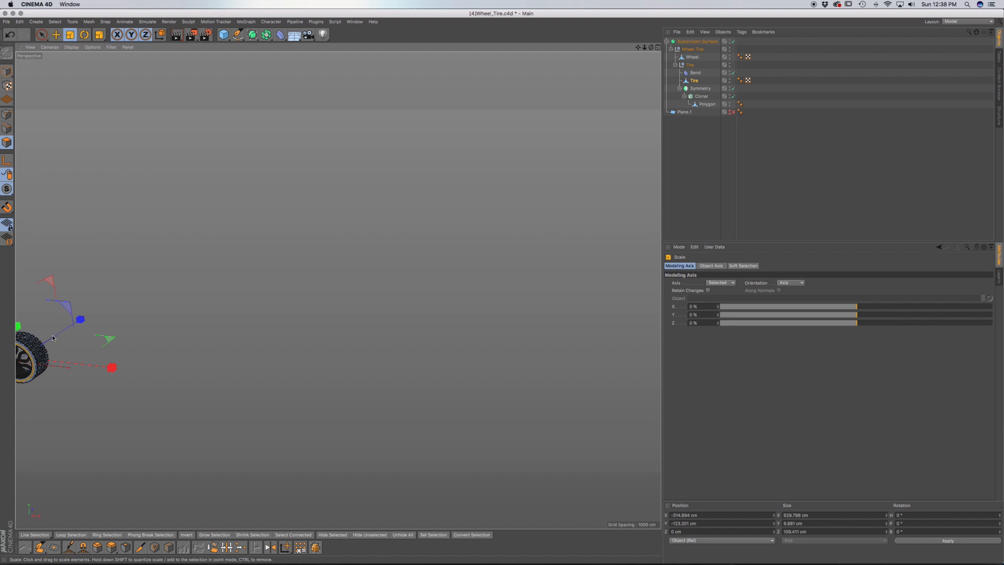
alt+middle_drag(38, 361, 287, 375)
scroll(270, 358, up, 8)
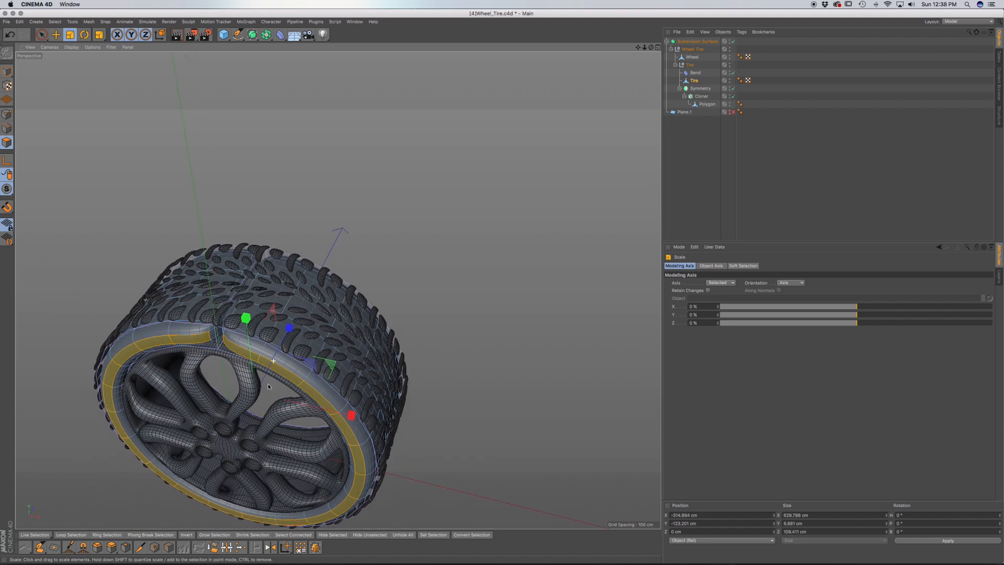
alt+drag(273, 362, 379, 273)
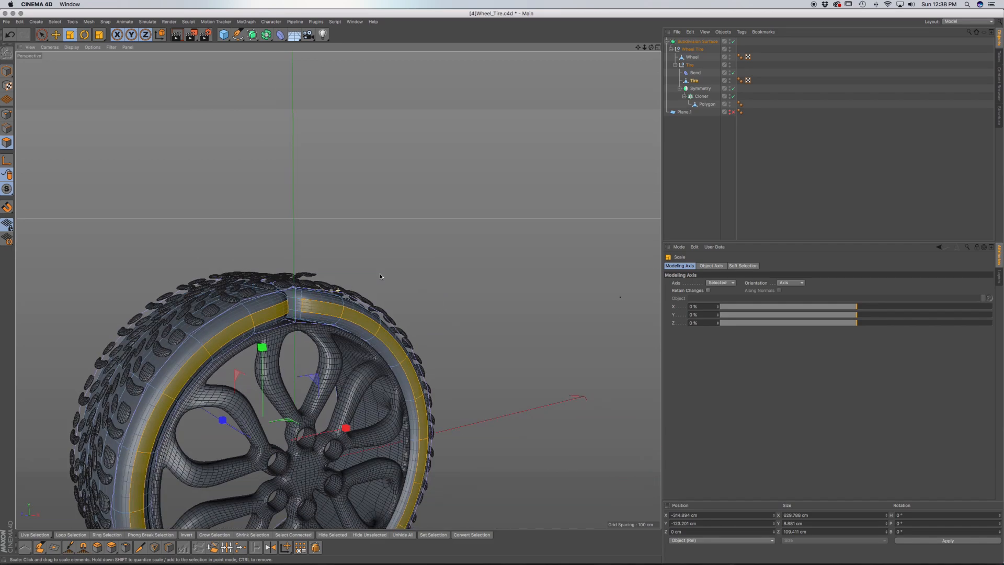
scroll(267, 317, up, 5)
alt+drag(267, 317, 236, 293)
scroll(295, 240, up, 4)
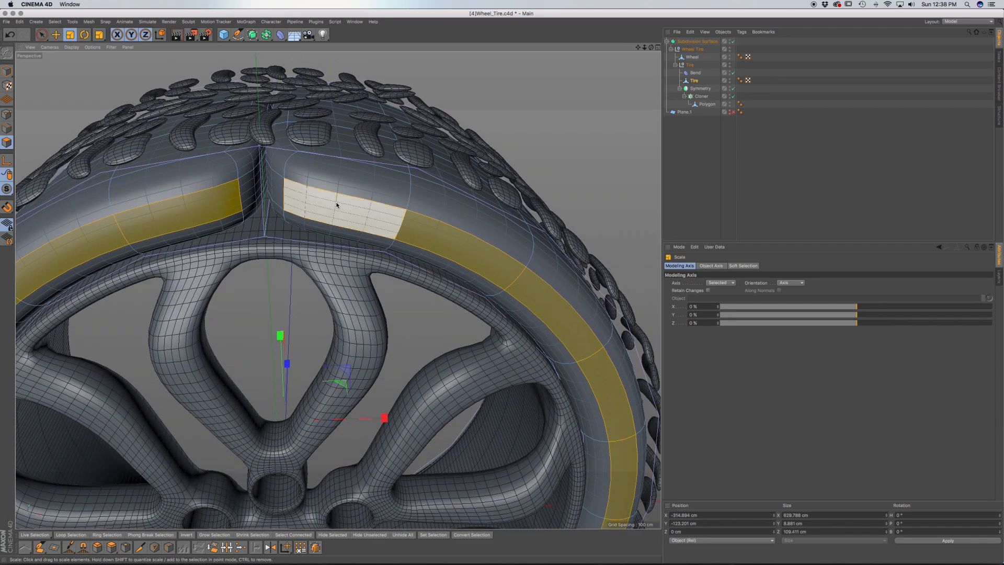
scroll(350, 209, down, 6)
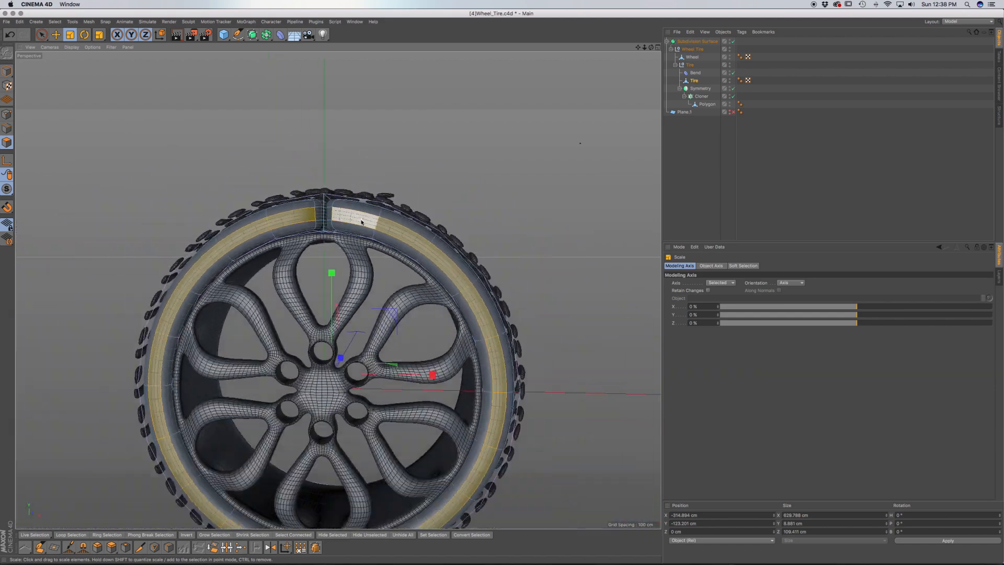
scroll(360, 222, down, 3)
alt+drag(361, 222, 491, 152)
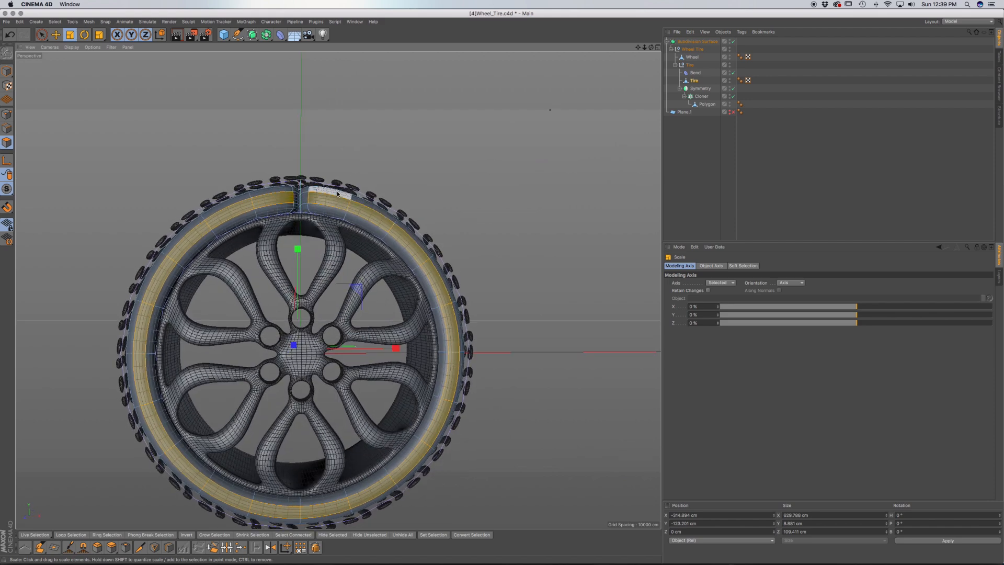
alt+drag(338, 192, 354, 181)
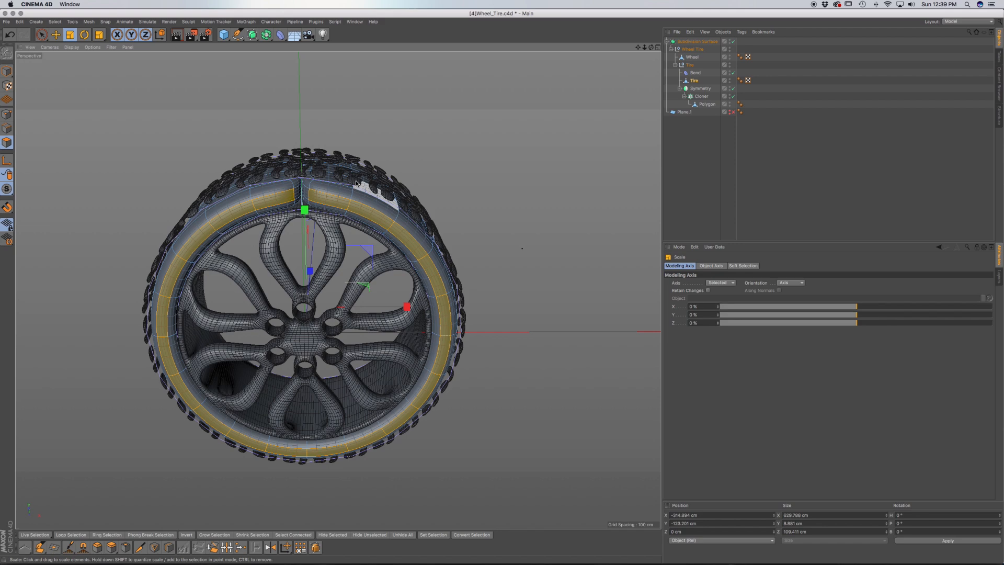
scroll(353, 185, up, 5)
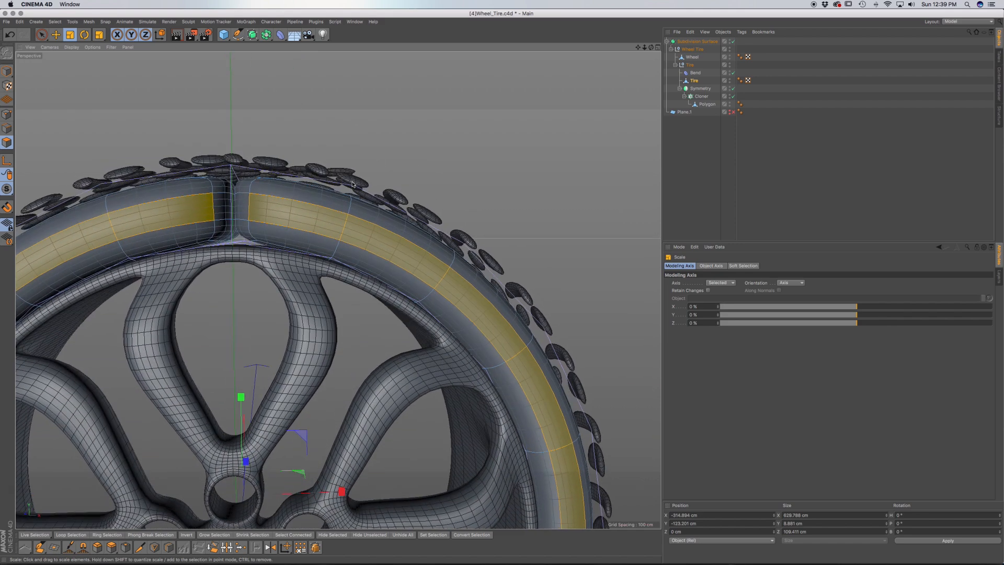
mouse_move(366, 204)
alt+mouse_down()
mouse_move(337, 224)
mouse_move(358, 198)
alt+mouse_up()
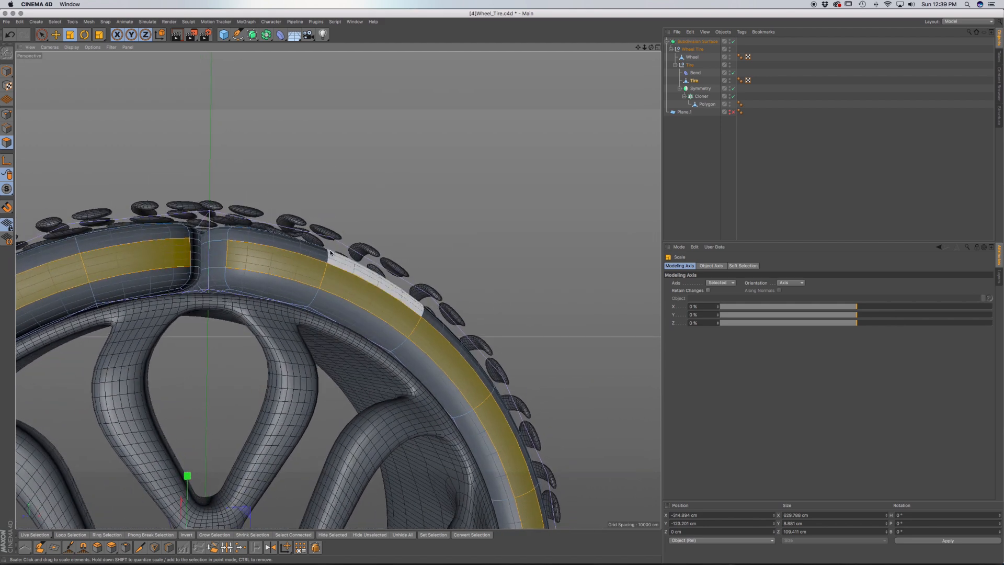
alt+drag(327, 251, 408, 246)
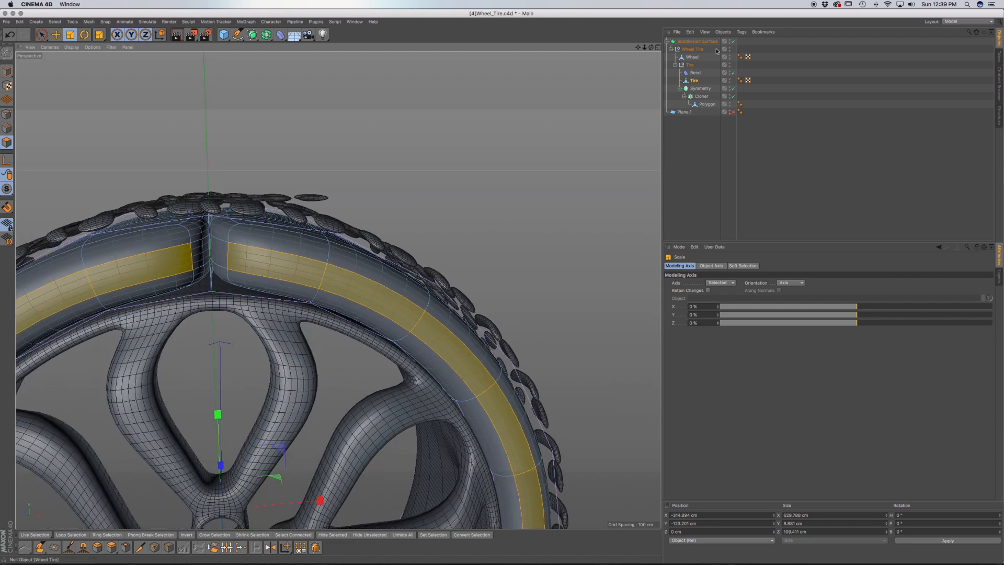
Turn off the Subdivision Surface and the Bend deformer to lay the tire and tread out as a flat strip.
click(733, 42)
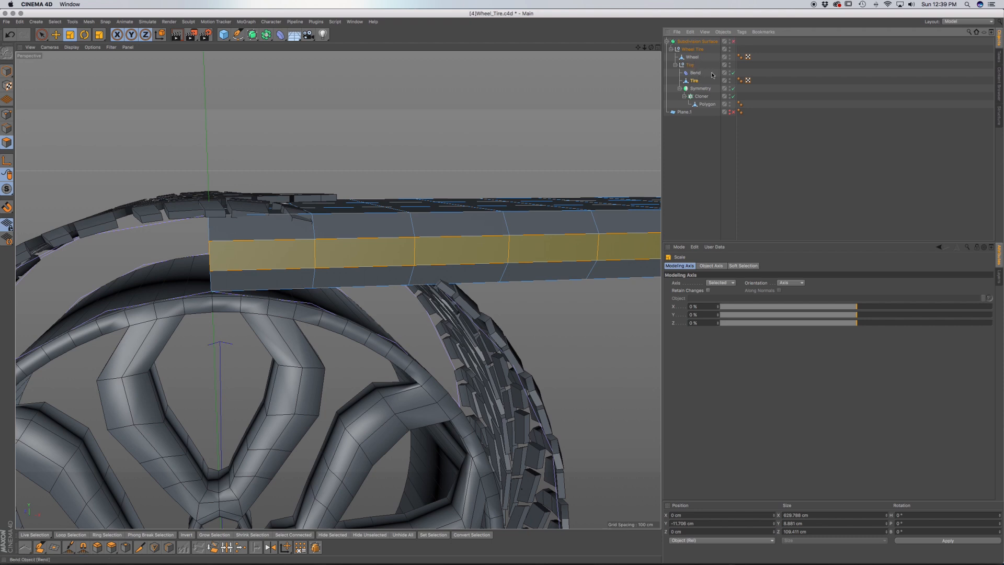
click(732, 74)
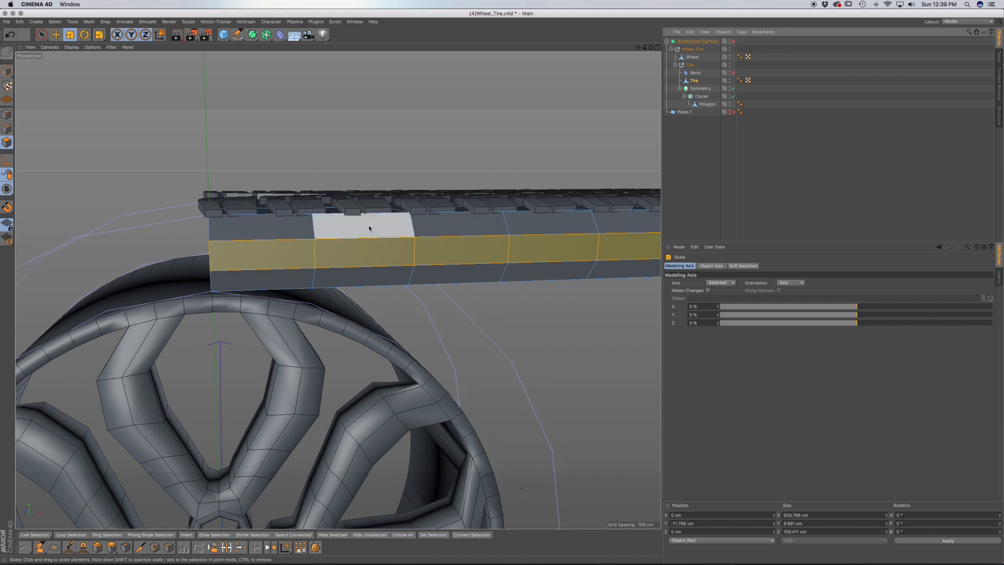
alt+drag(409, 236, 253, 300)
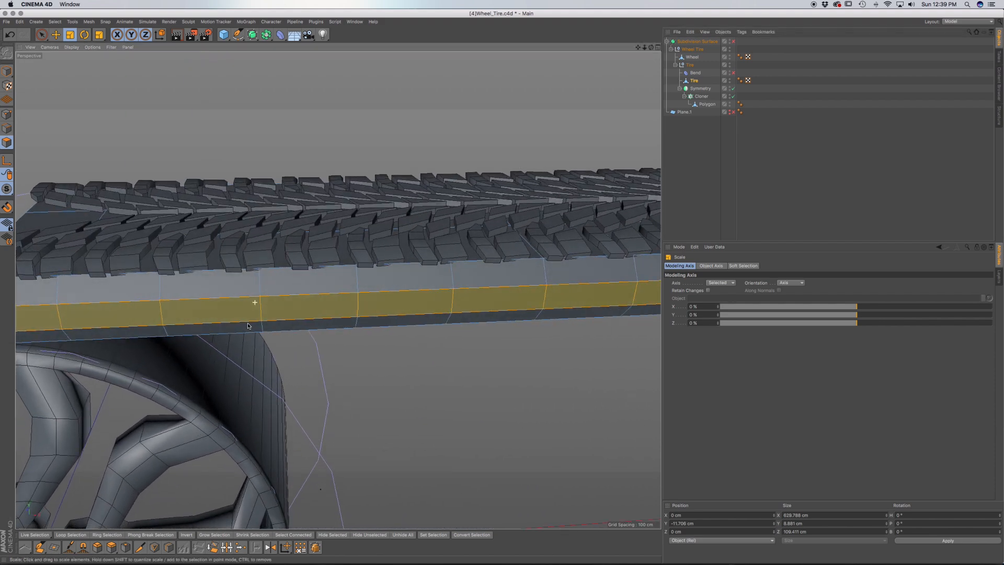
alt+drag(370, 297, 347, 233)
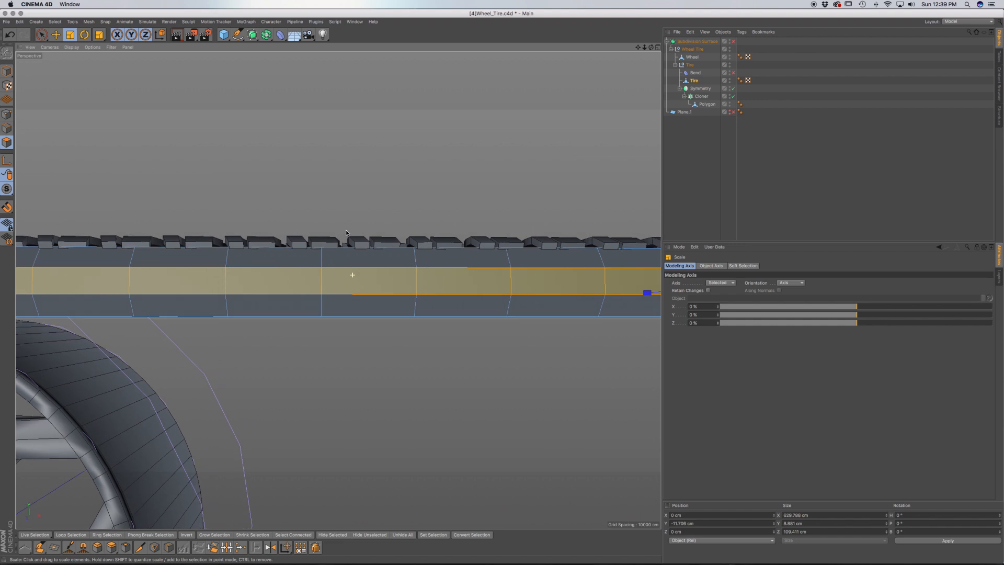
alt+drag(399, 286, 262, 306)
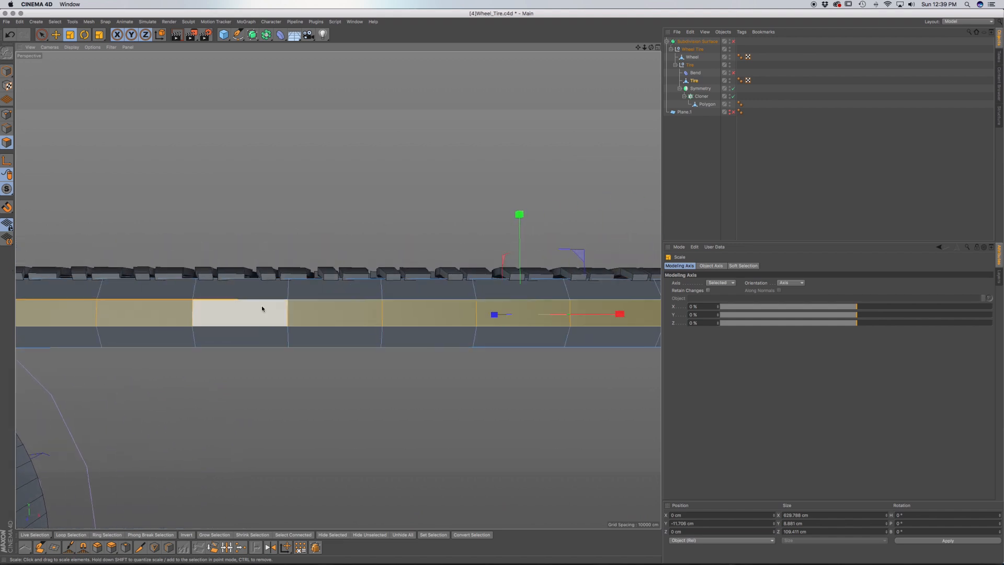
Turn the Subdivision Surface on and, in Model mode, raise the Tire object along Y to about 110.5 cm, into the tread blocks.
click(733, 41)
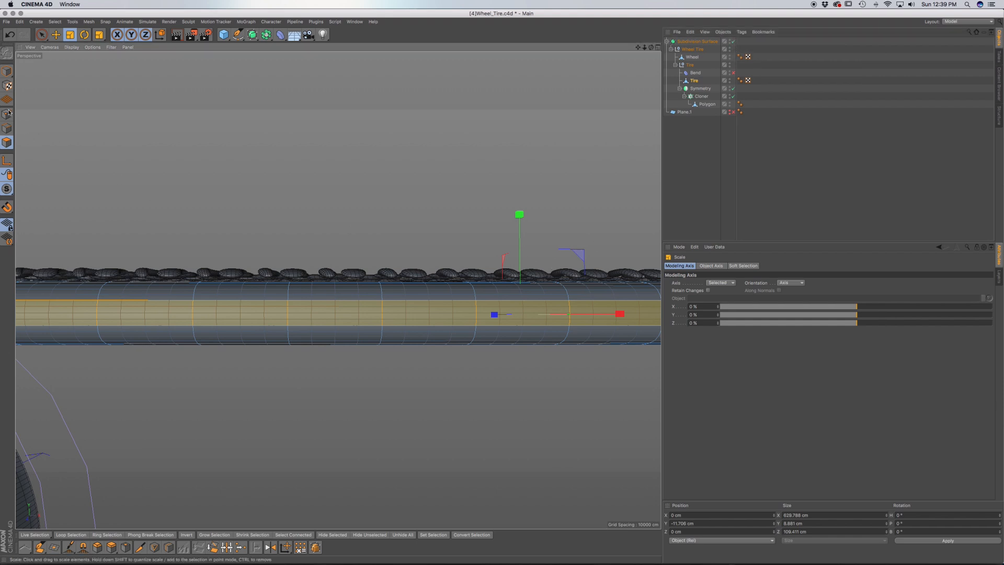
drag(6, 71, 35, 82)
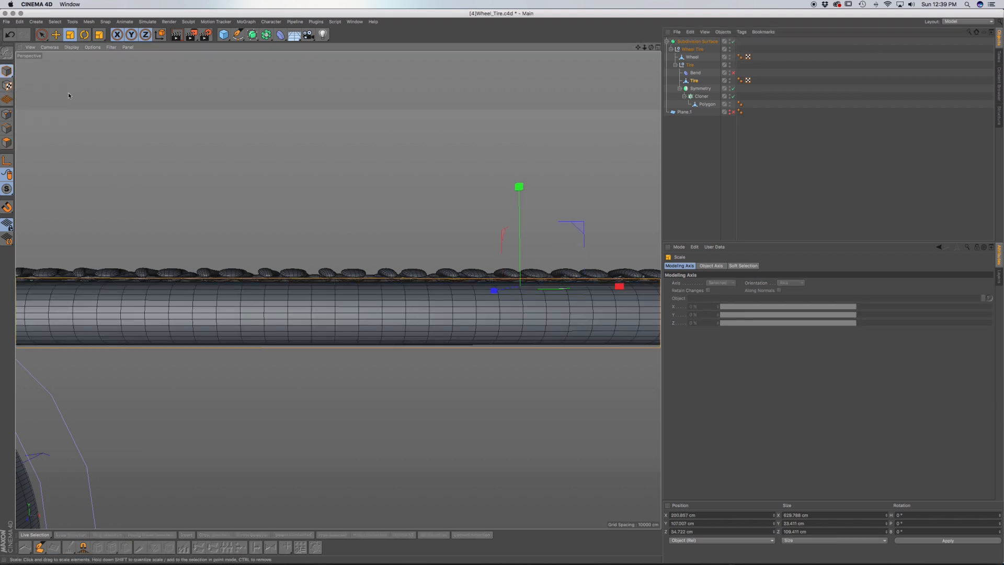
key(e)
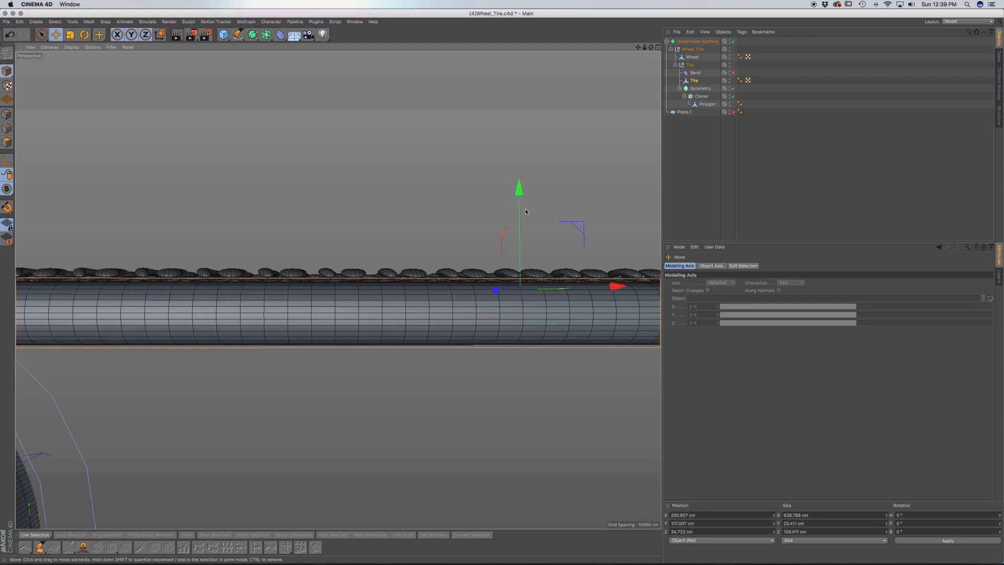
scroll(520, 245, up, 5)
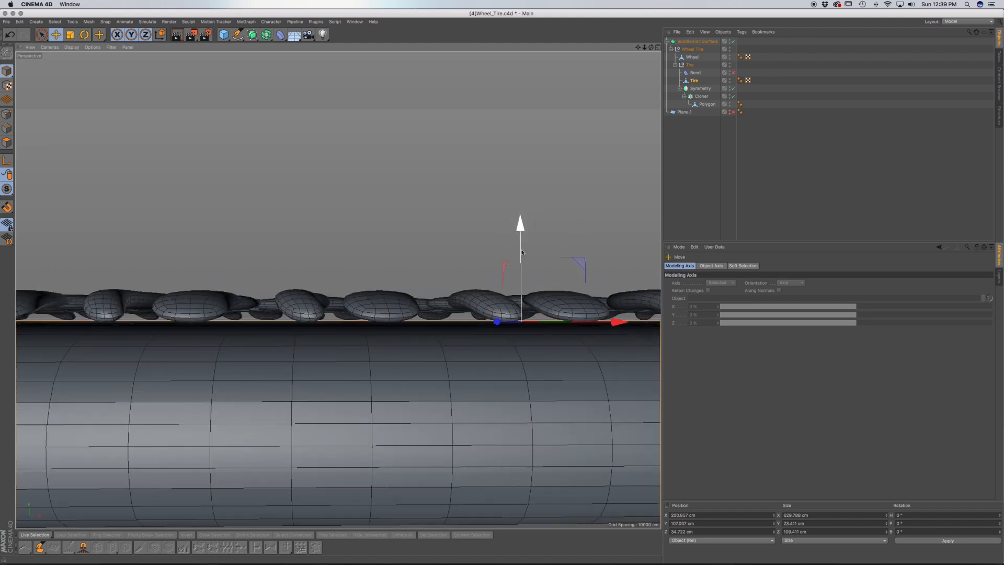
drag(521, 228, 523, 210)
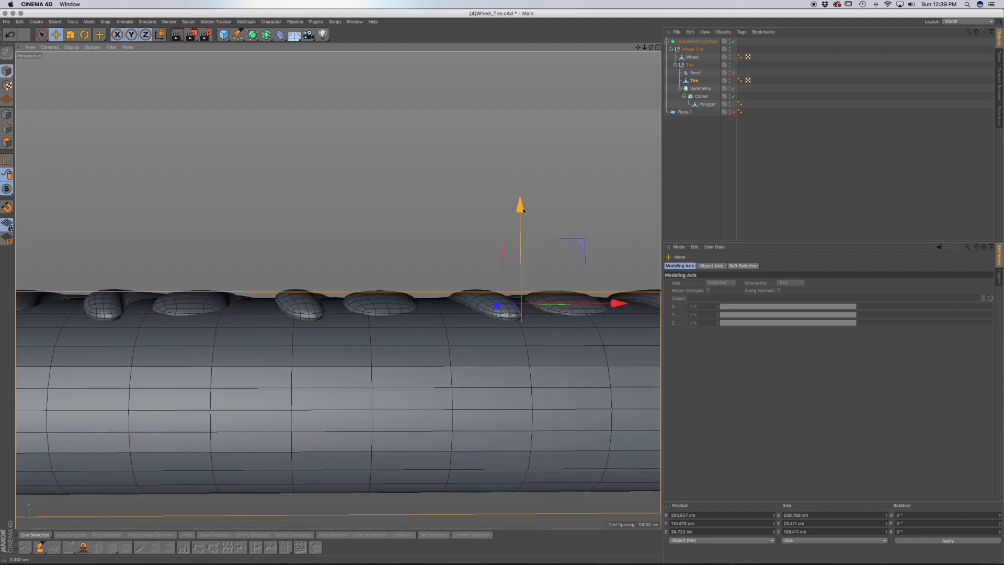
alt+drag(584, 329, 563, 350)
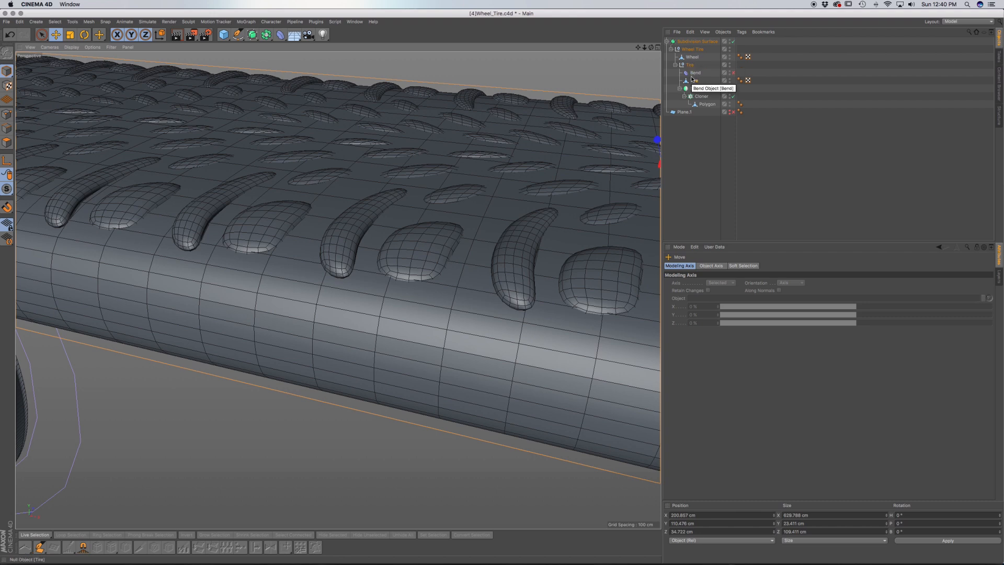
Add a Bevel deformer and make it a child of the Polygon tread object inside the Cloner.
click(708, 105)
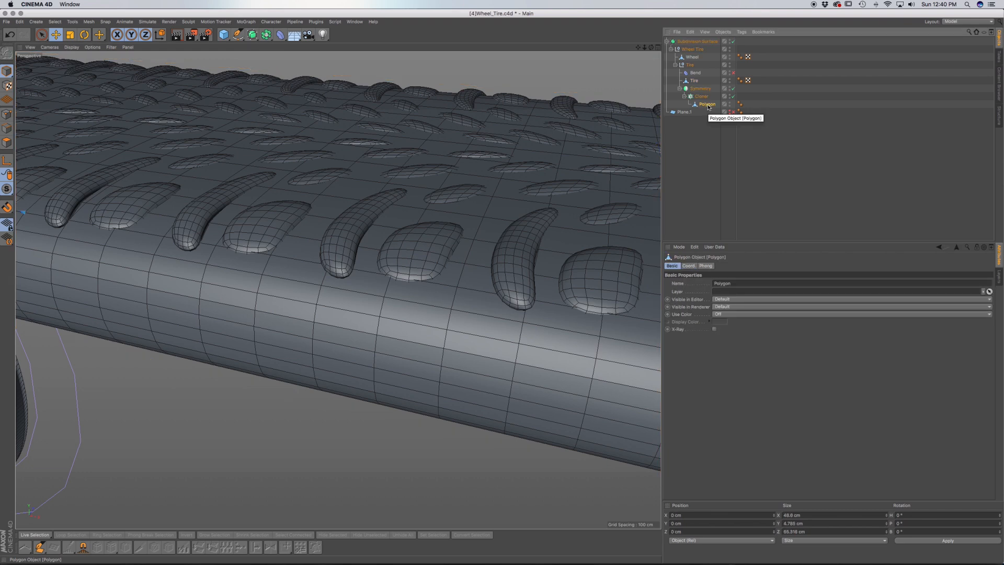
click(280, 35)
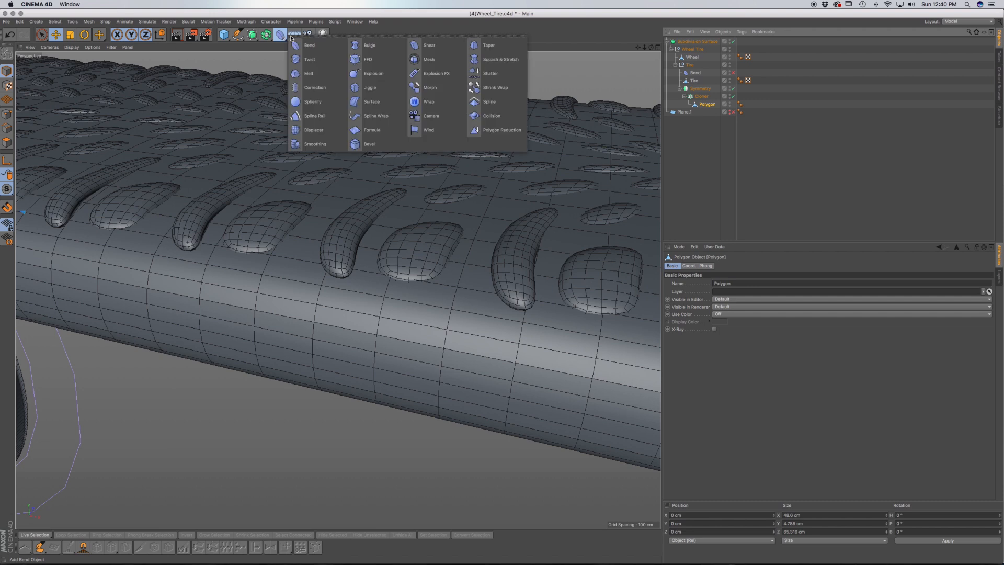
click(369, 144)
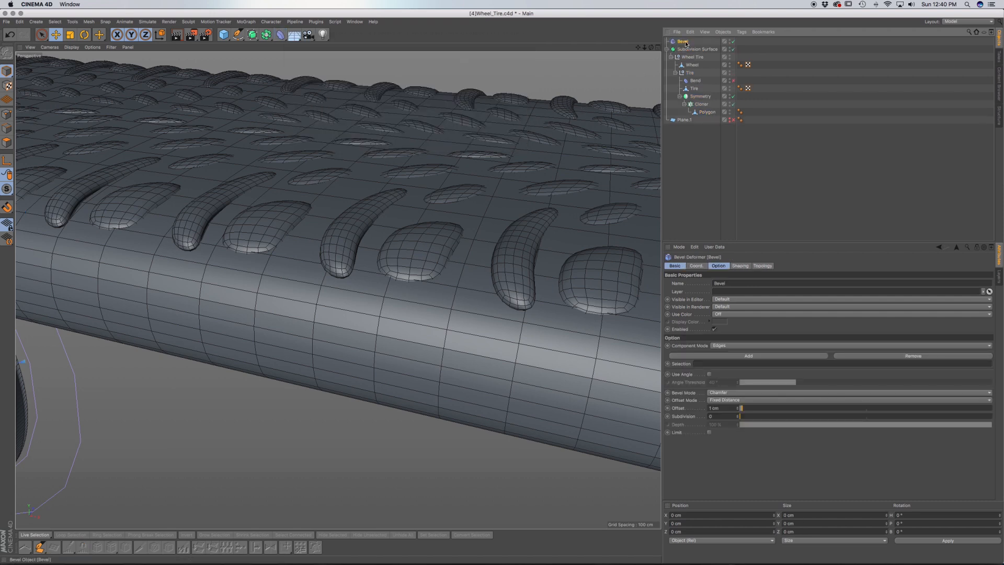
drag(705, 67, 707, 113)
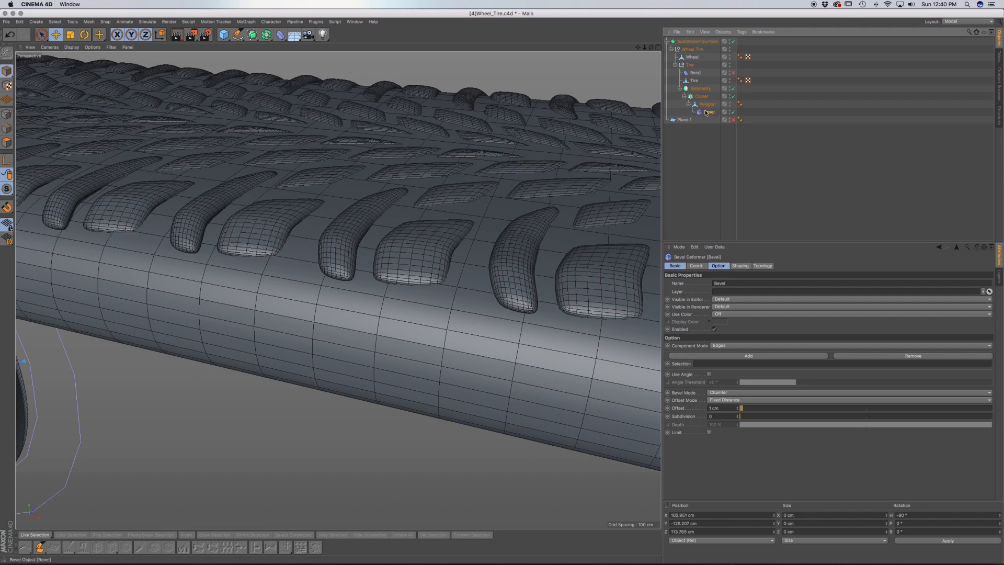
Rename the Polygon object inside the Cloner to Tread.
click(708, 104)
double_click(708, 105)
text(Tread)
key(Return)
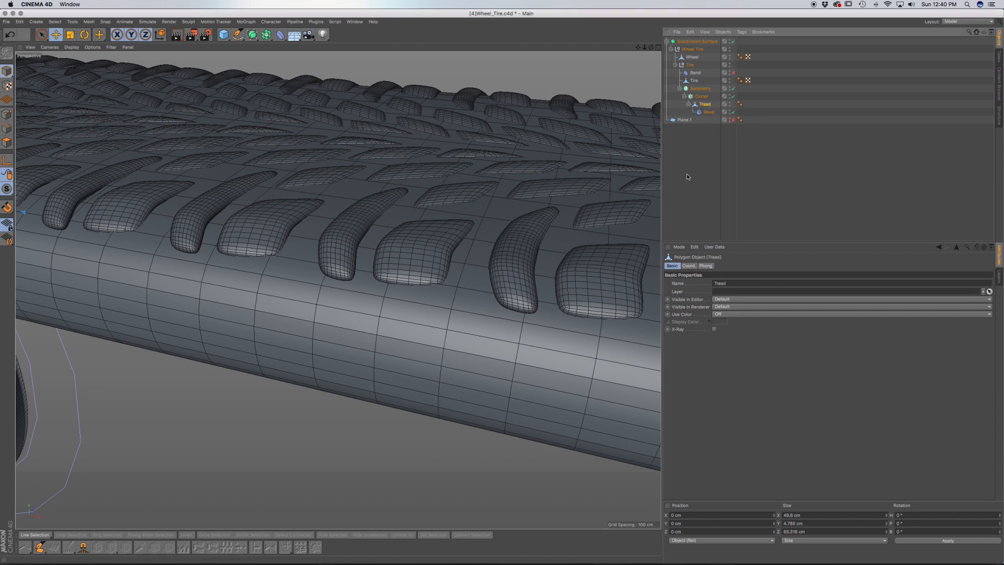
Set the Offset of the tread's Bevel deformer to 0.3 cm.
click(710, 112)
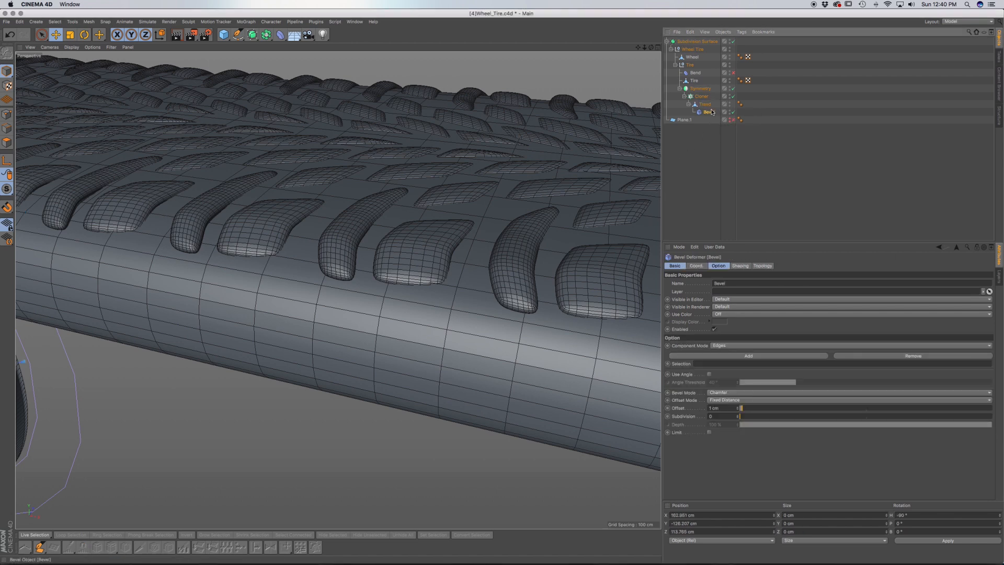
click(738, 410)
click(738, 410)
click(738, 410)
click(738, 410)
click(738, 410)
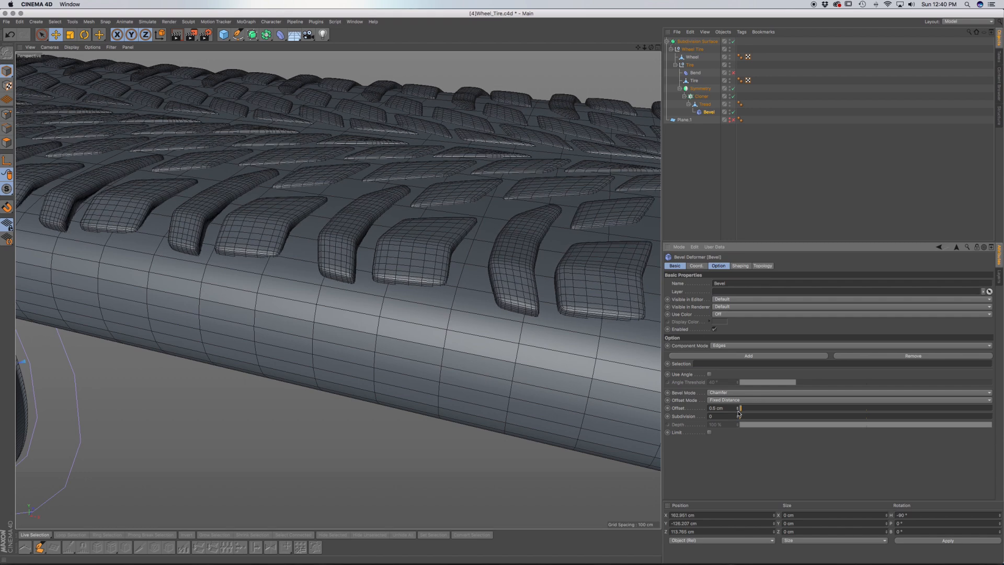
click(738, 409)
click(738, 409)
click(738, 410)
click(737, 410)
click(738, 410)
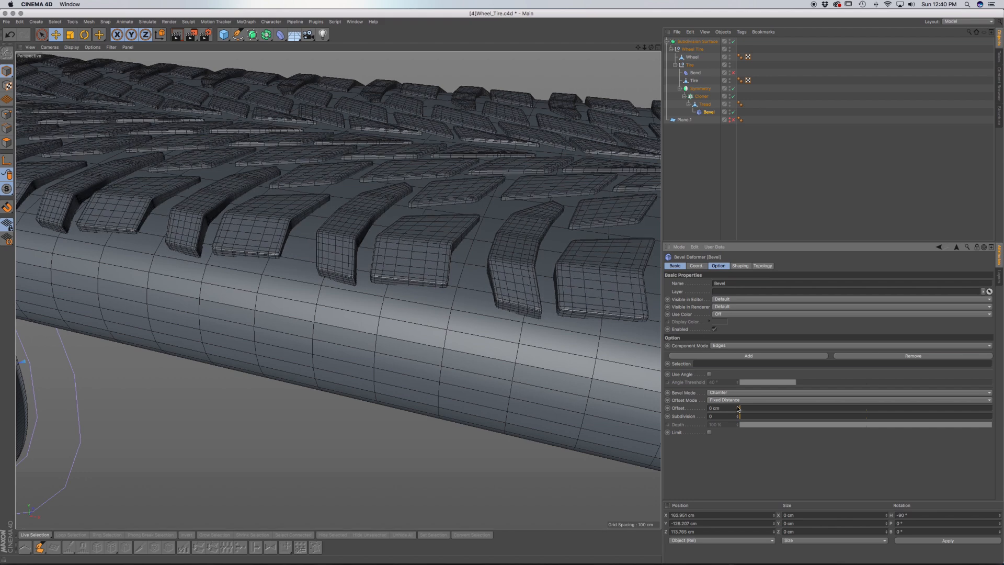
click(738, 407)
click(738, 406)
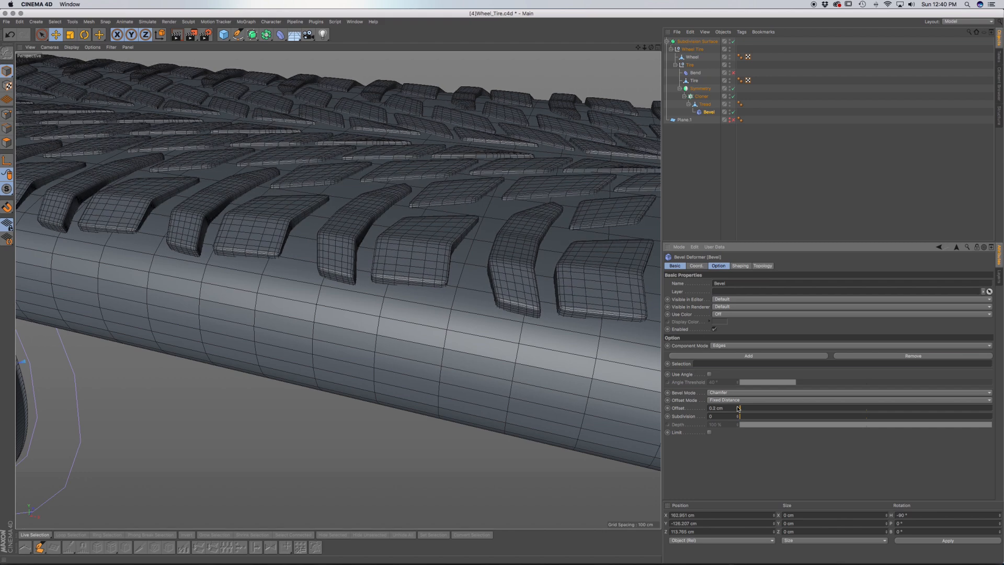
click(738, 407)
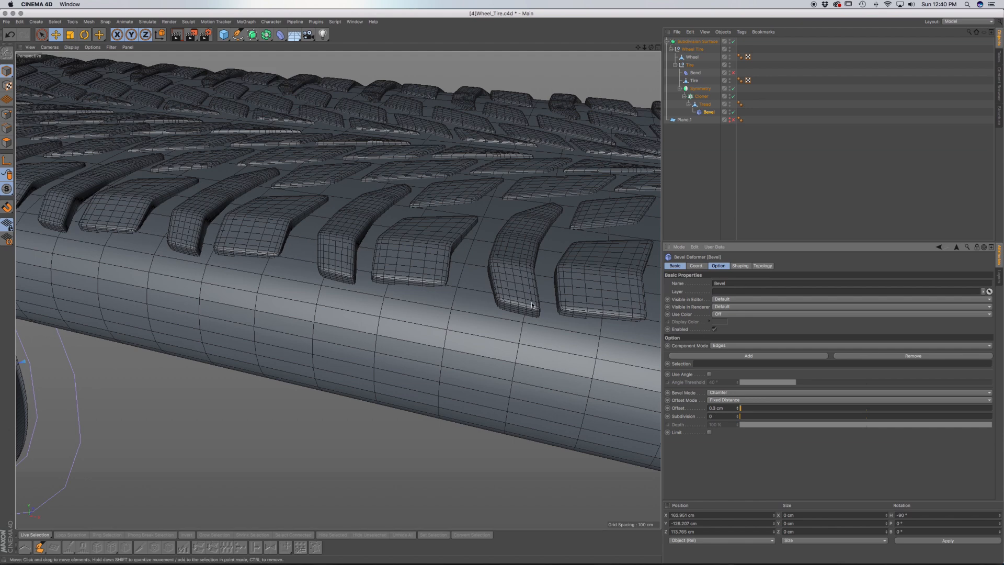
With the Subdivision Surface off, loop-cut the Tire's upper side band at about 78.6% and lower band at about 29.3%, and re-enable smoothing.
alt+drag(573, 288, 557, 270)
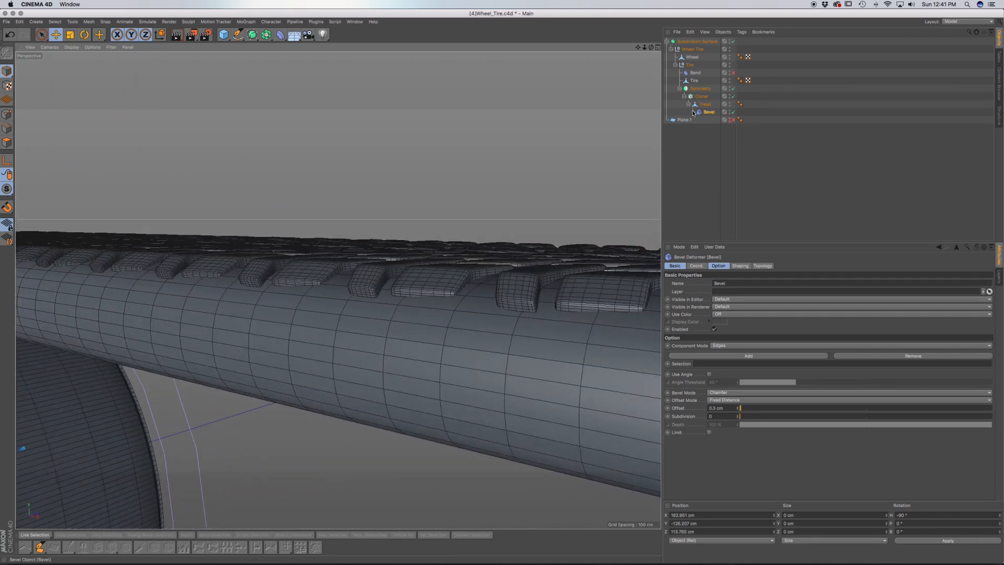
click(733, 41)
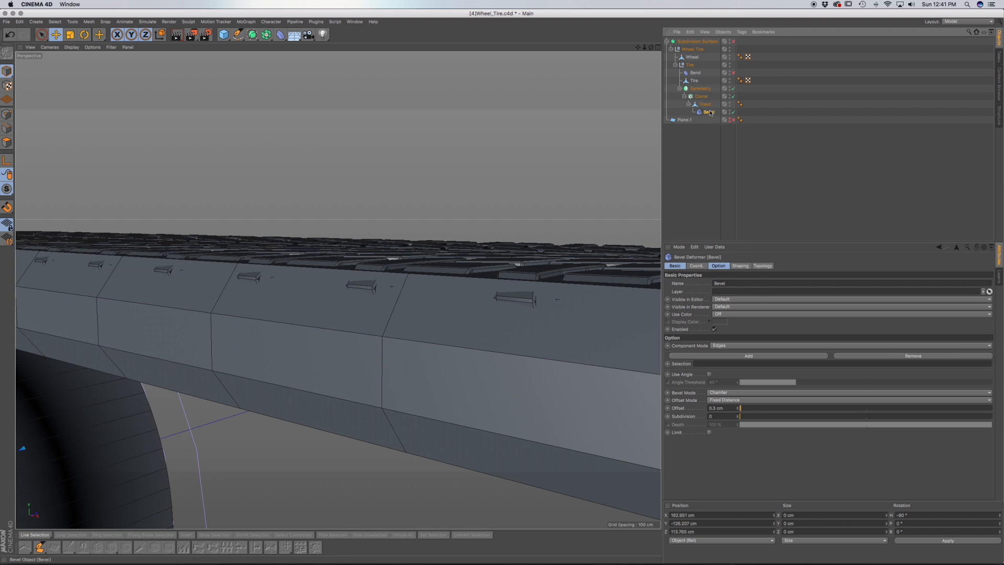
click(694, 81)
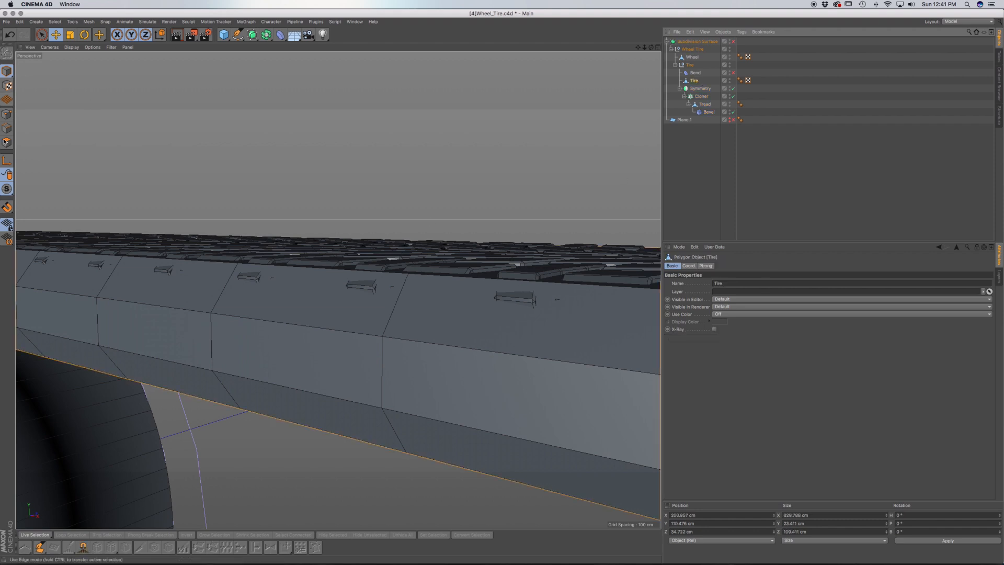
click(7, 128)
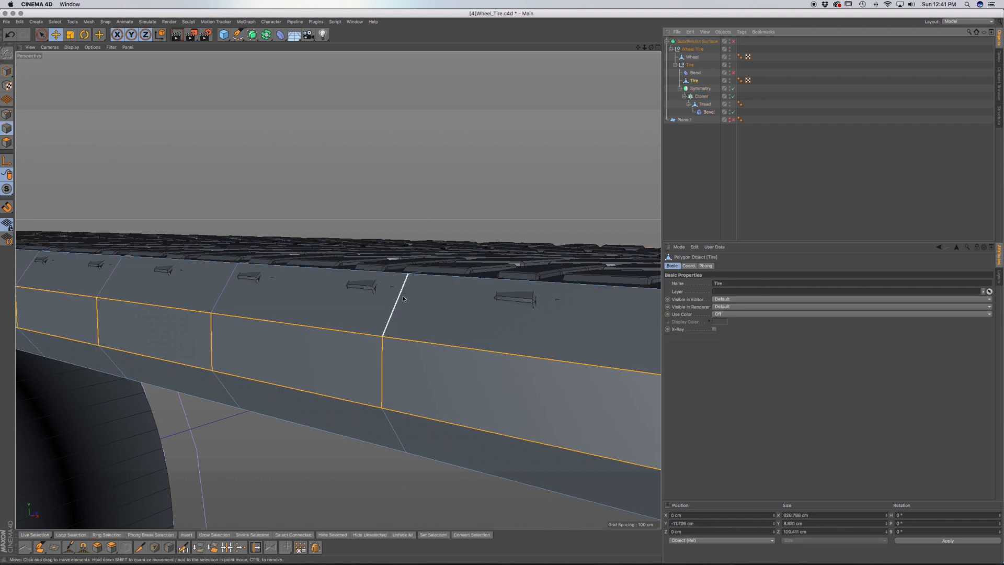
key(k)
key(l)
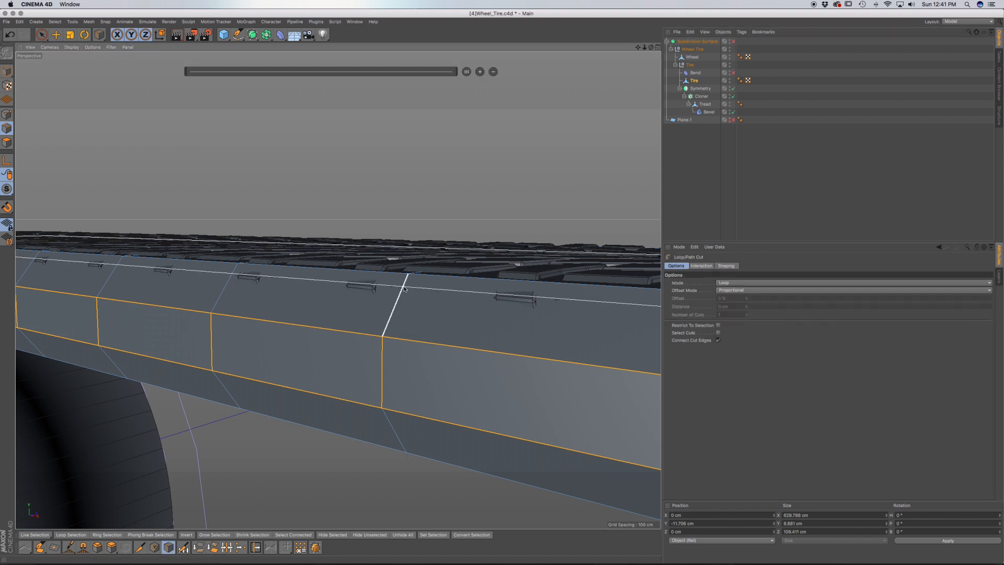
click(404, 287)
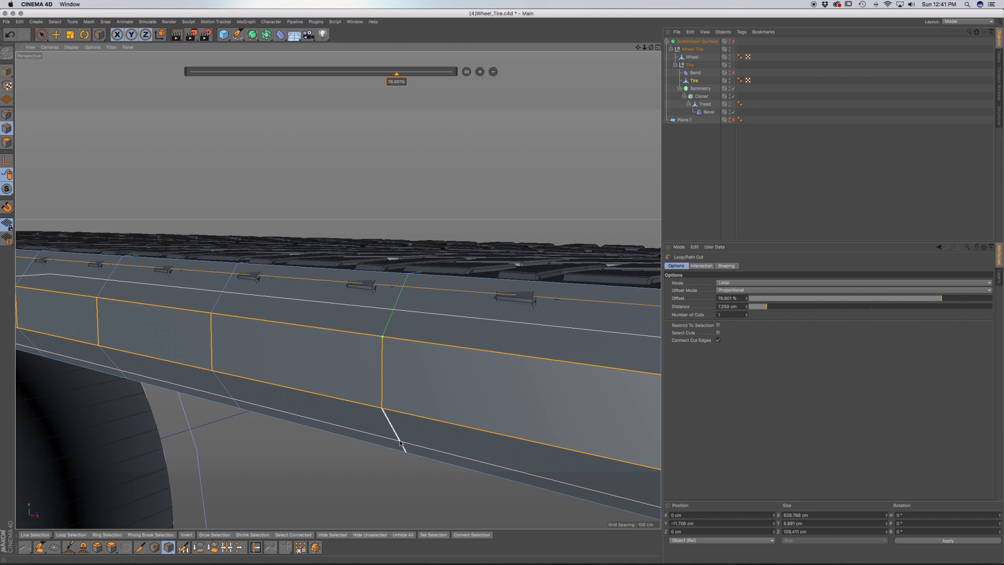
click(733, 41)
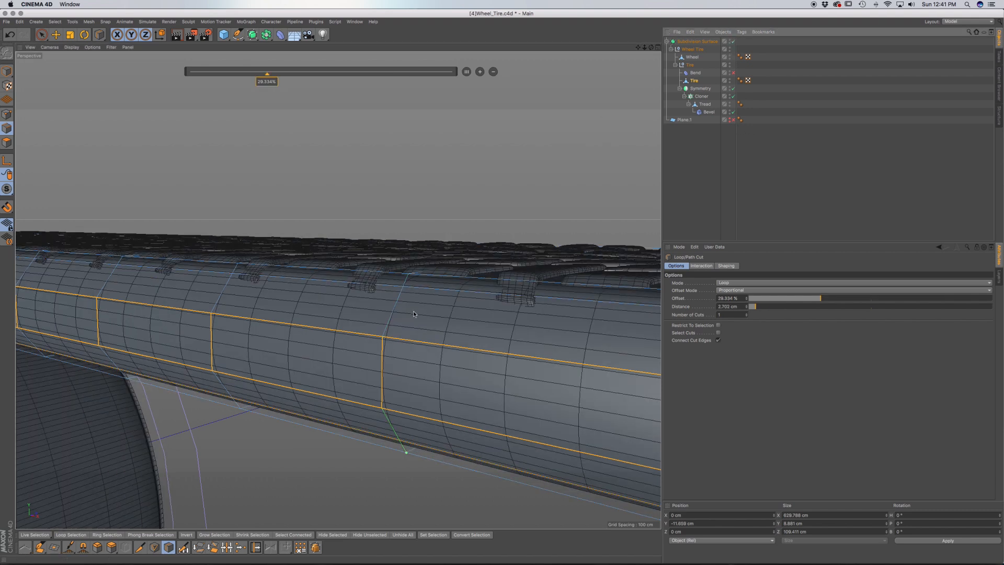
Examine the tire's shoulder and side tread blocks from several angles, comparing them with the Subdivision Surface off and on.
alt+drag(405, 319, 377, 321)
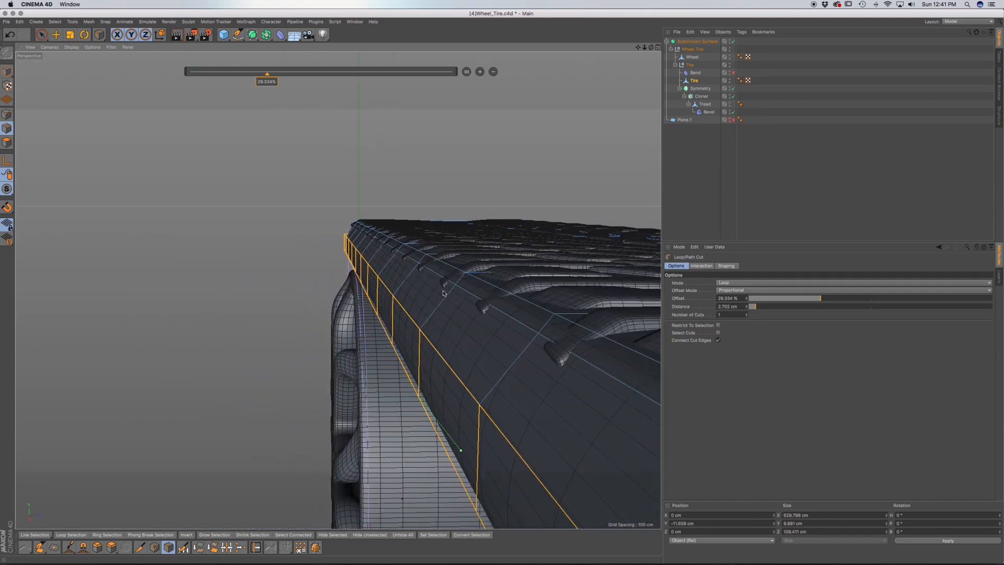
alt+drag(472, 320, 471, 324)
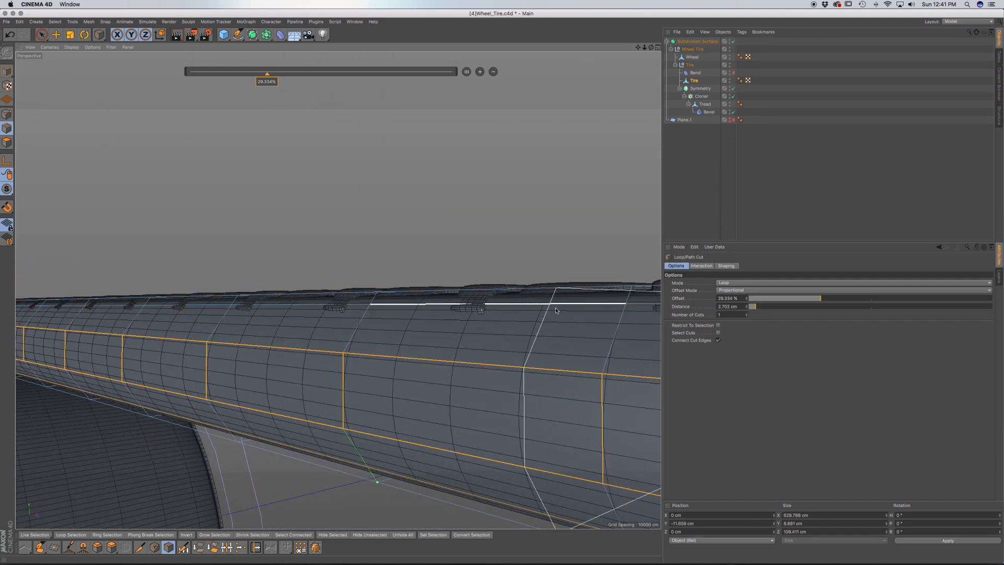
alt+drag(480, 315, 505, 346)
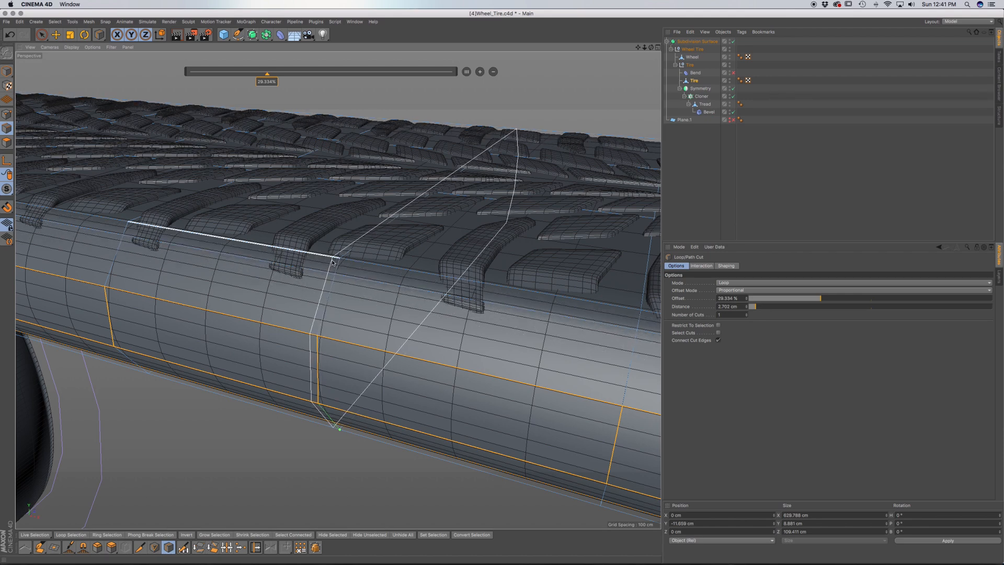
alt+drag(373, 276, 405, 269)
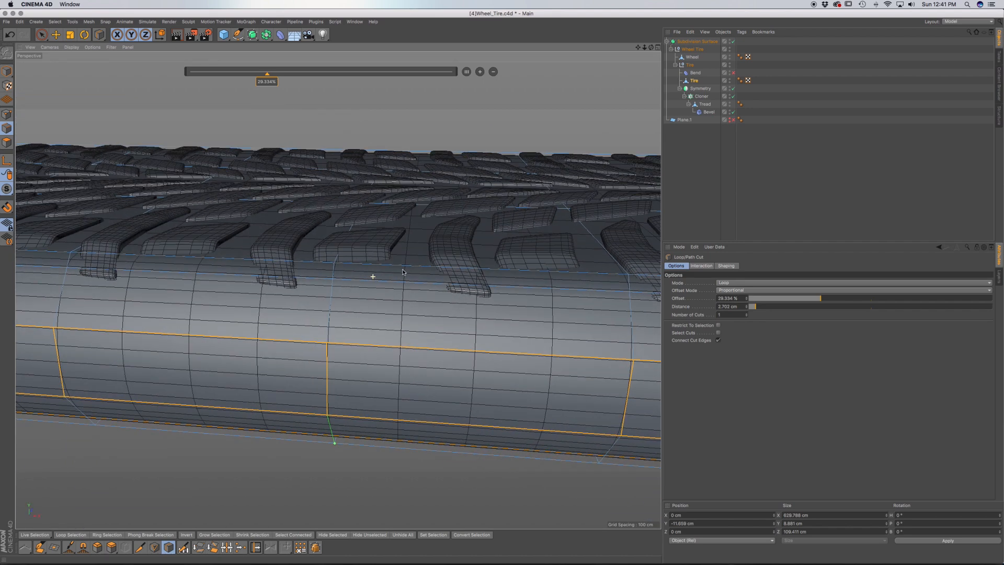
click(732, 41)
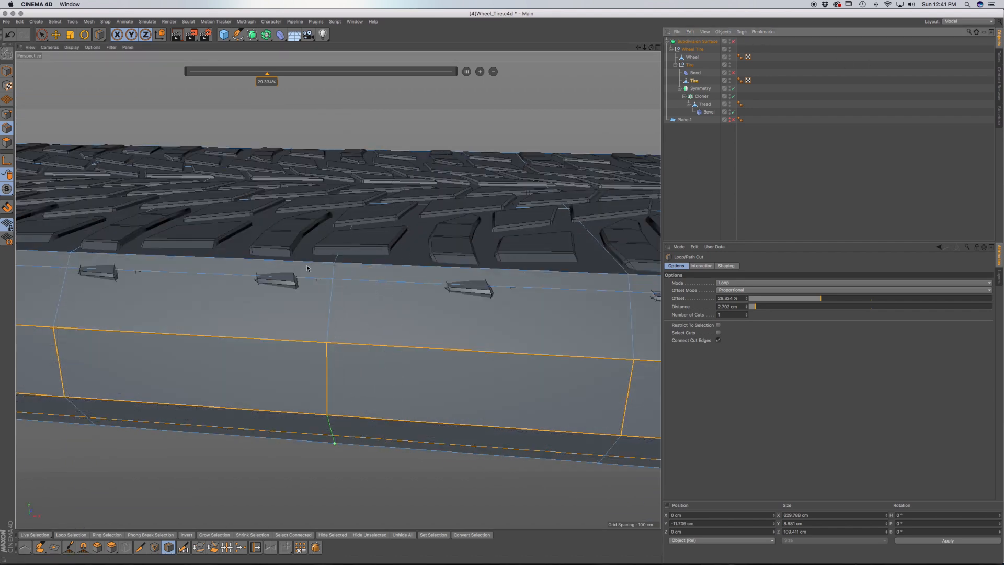
alt+drag(347, 270, 370, 263)
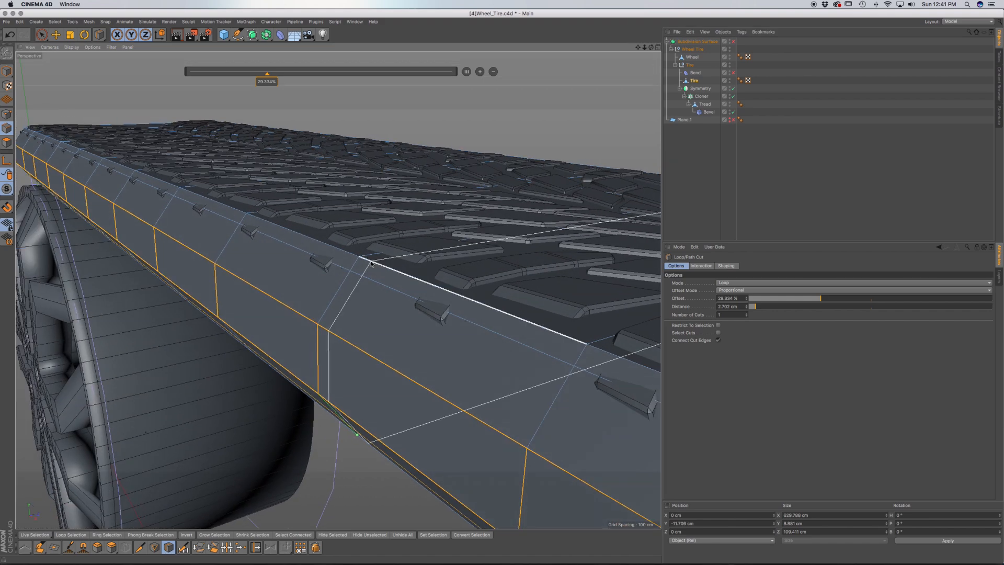
click(733, 41)
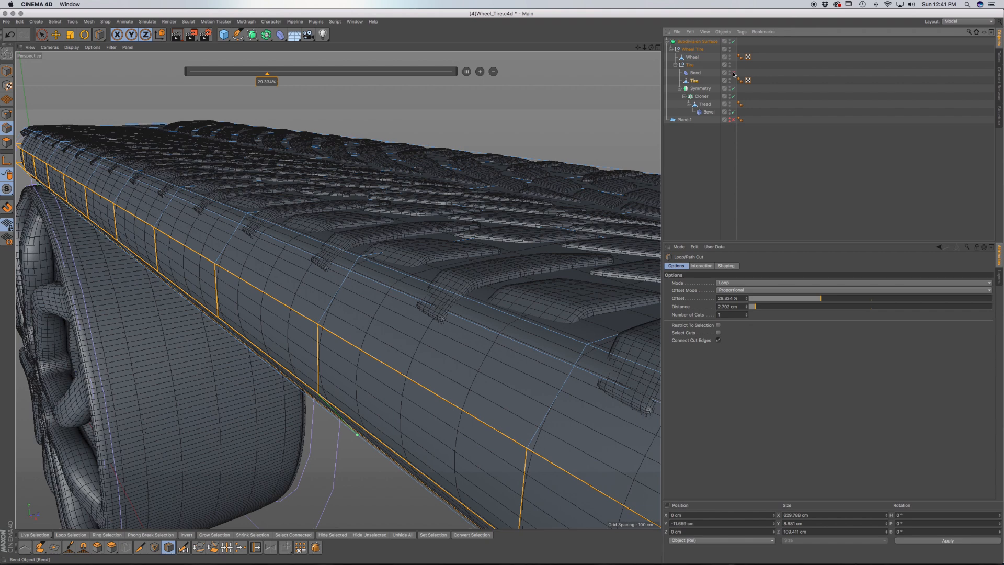
Turn the Bend deformer on, return to Model mode and deselect all objects.
click(733, 72)
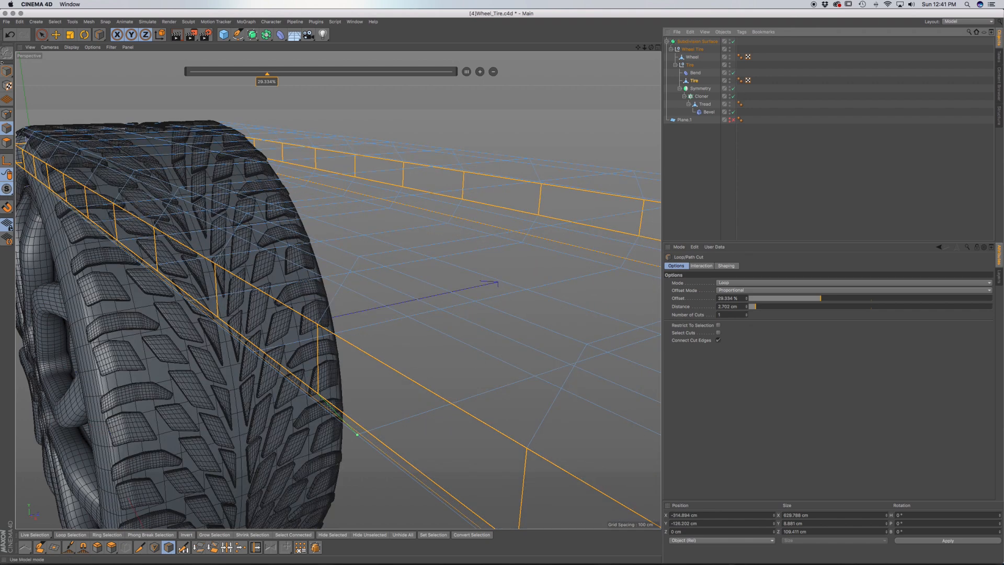
click(6, 71)
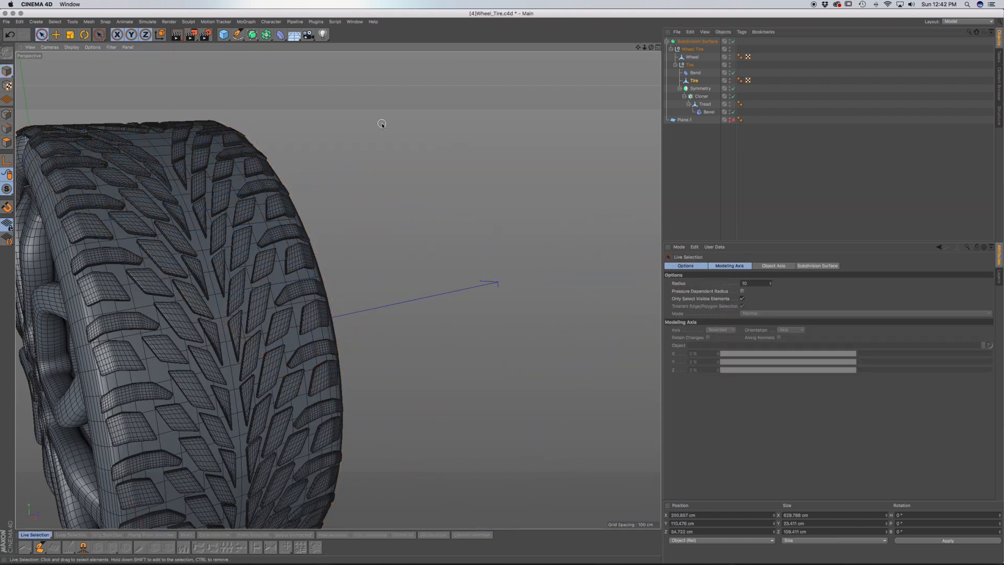
scroll(243, 277, down, 5)
click(230, 345)
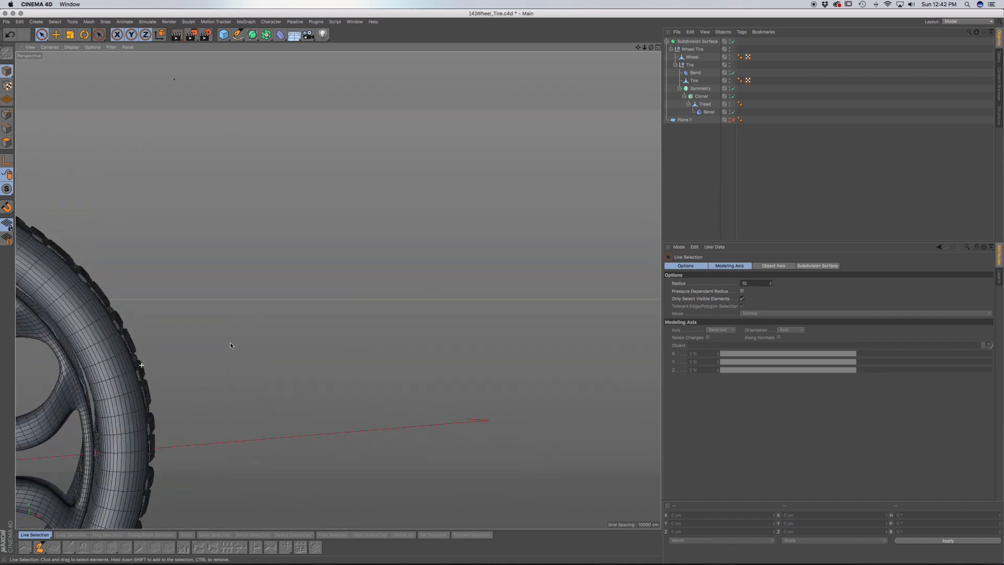
Examine how the bent tire sits around the rim from the front and at oblique angles.
alt+drag(122, 363, 336, 287)
scroll(345, 277, up, 10)
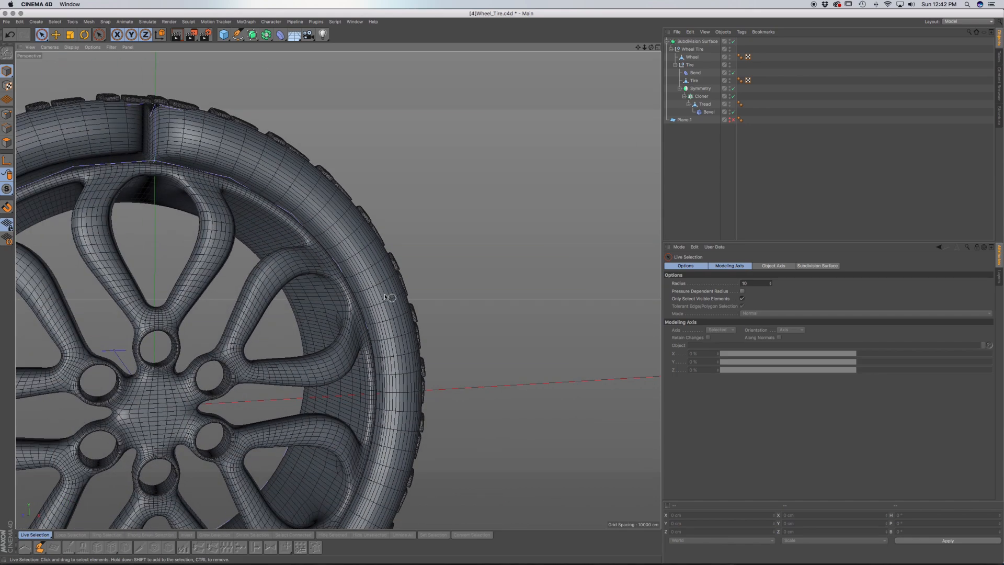
scroll(346, 276, down, 5)
scroll(348, 277, up, 5)
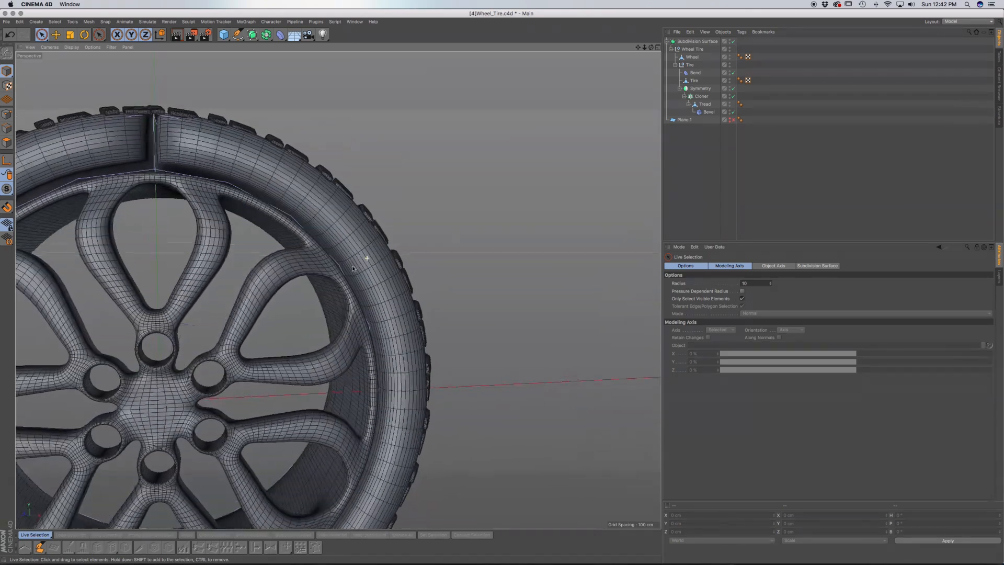
scroll(348, 278, down, 5)
scroll(400, 207, down, 1)
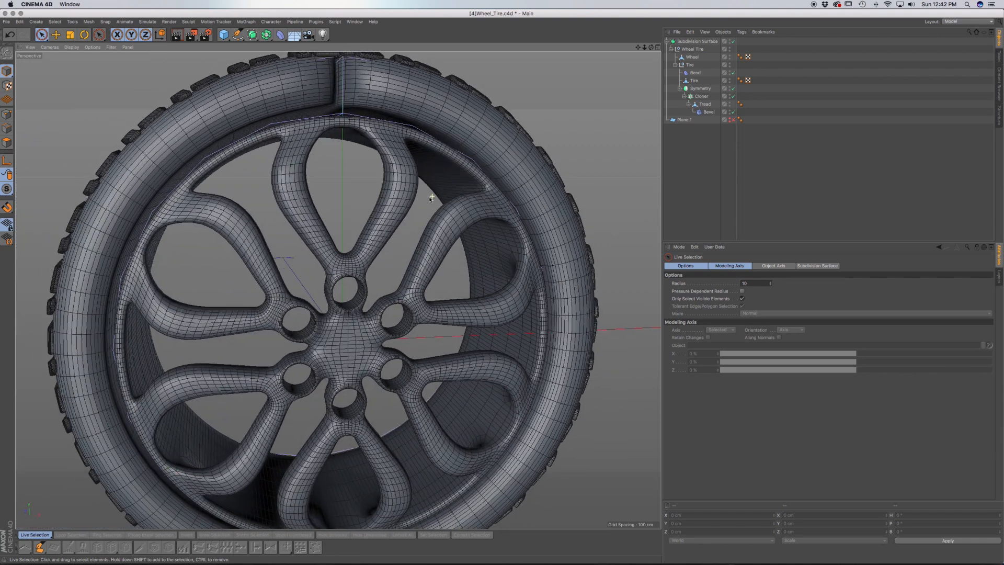
alt+drag(399, 206, 470, 203)
scroll(471, 203, up, 2)
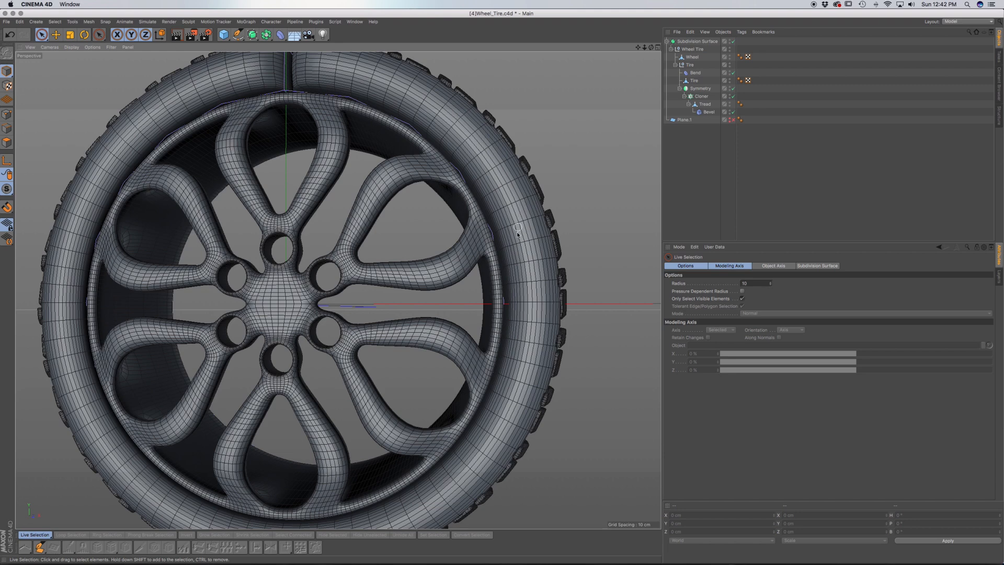
alt+drag(530, 277, 522, 299)
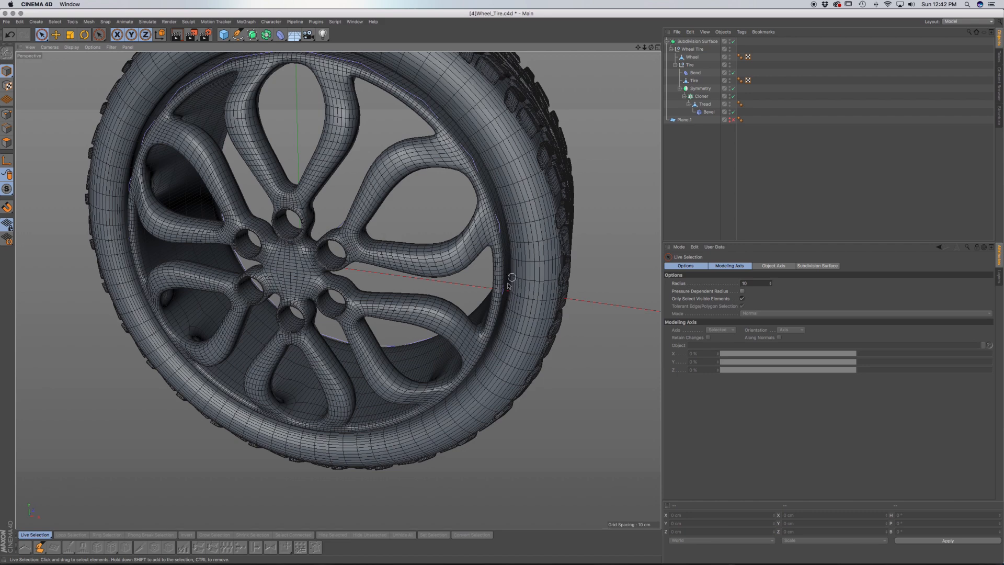
alt+drag(554, 189, 544, 175)
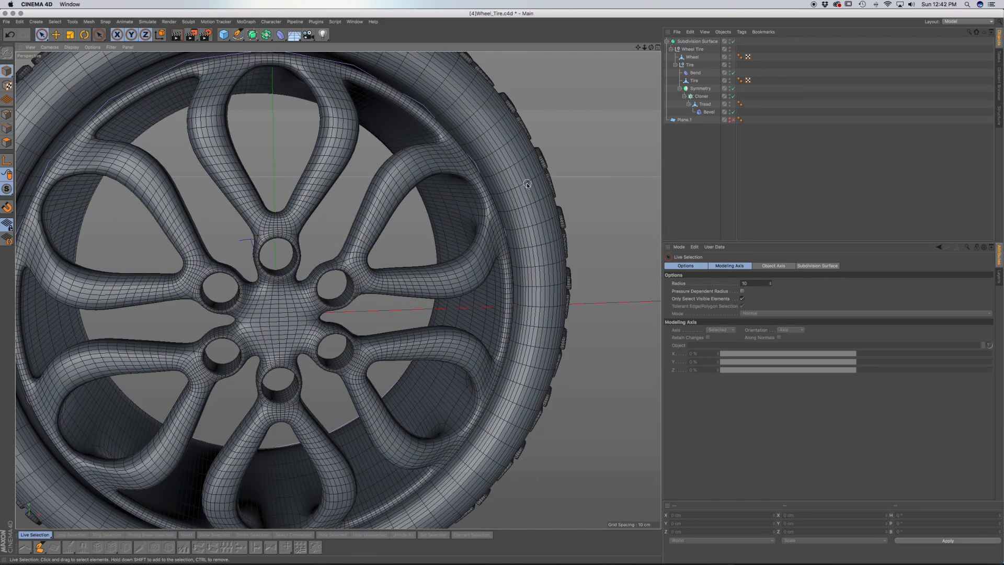
alt+drag(527, 185, 492, 196)
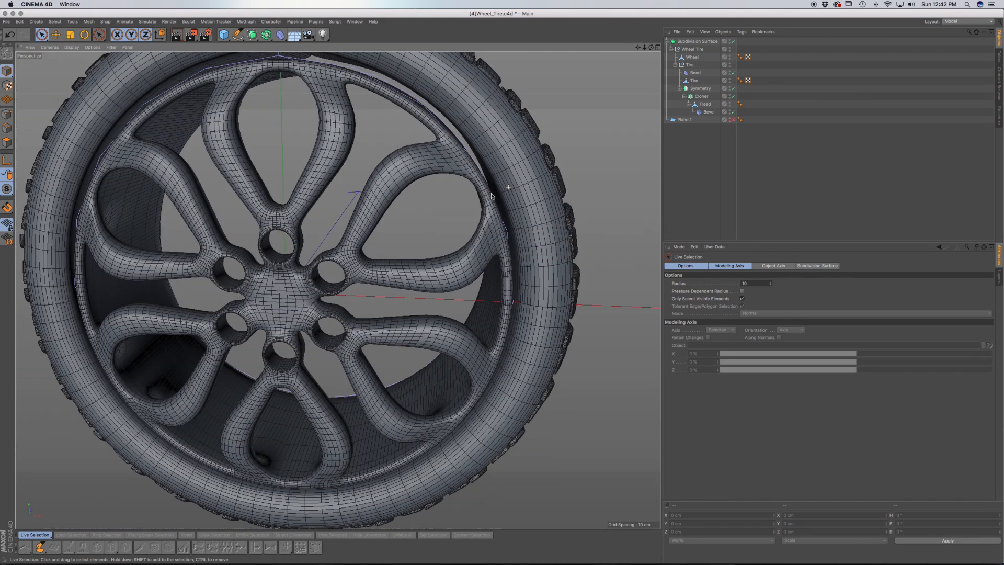
With the Bend deformer off, lower the Tire and Symmetry objects together along Y to about 121.6 cm, and turn the Bend back on.
click(692, 72)
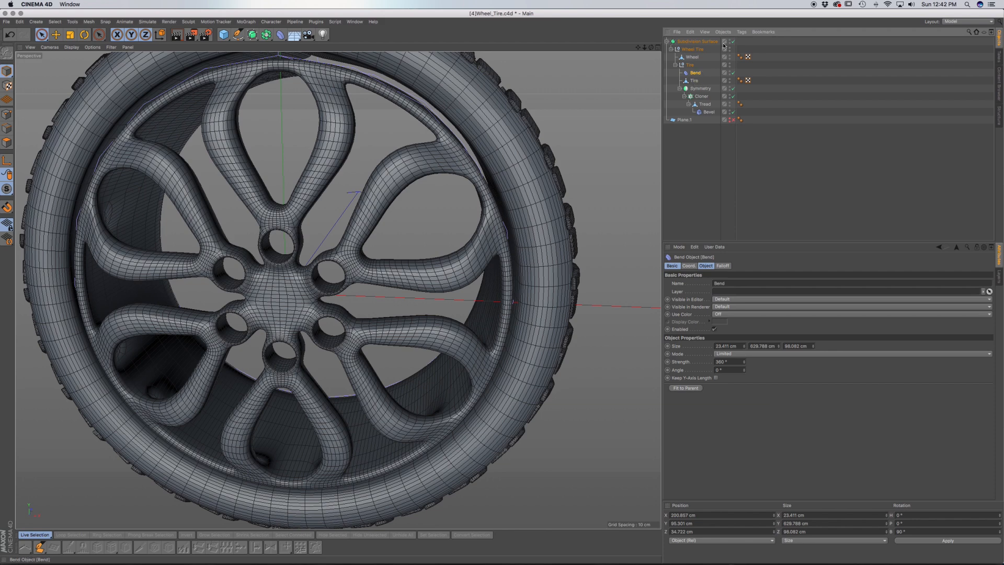
click(733, 73)
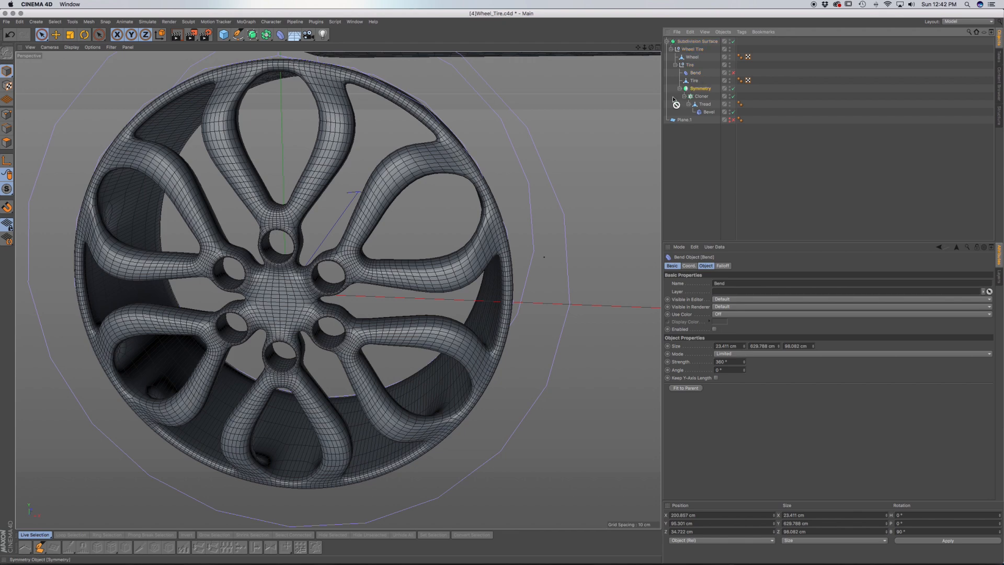
key(super+z)
scroll(630, 155, down, 3)
scroll(630, 155, up, 5)
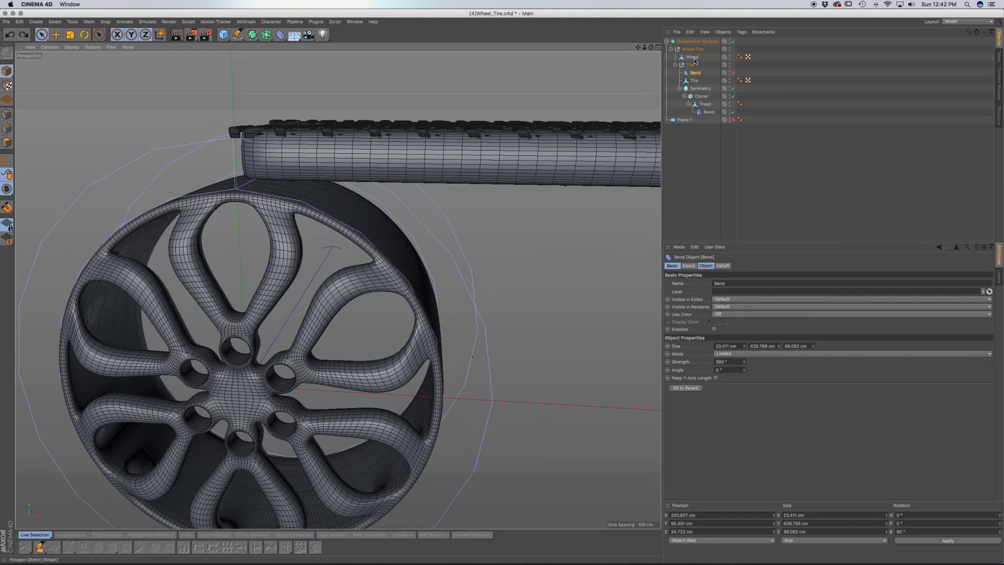
click(700, 88)
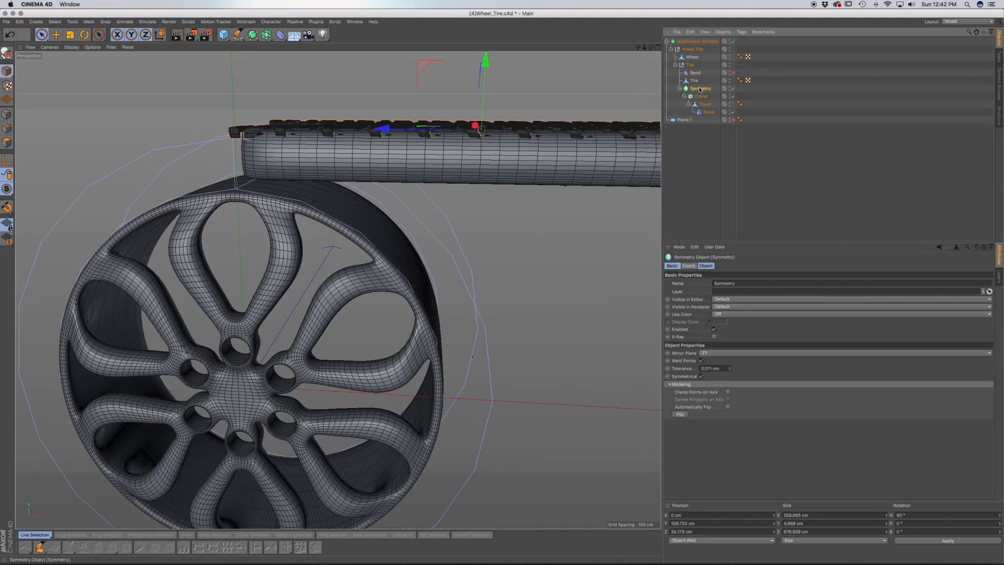
shift+click(694, 80)
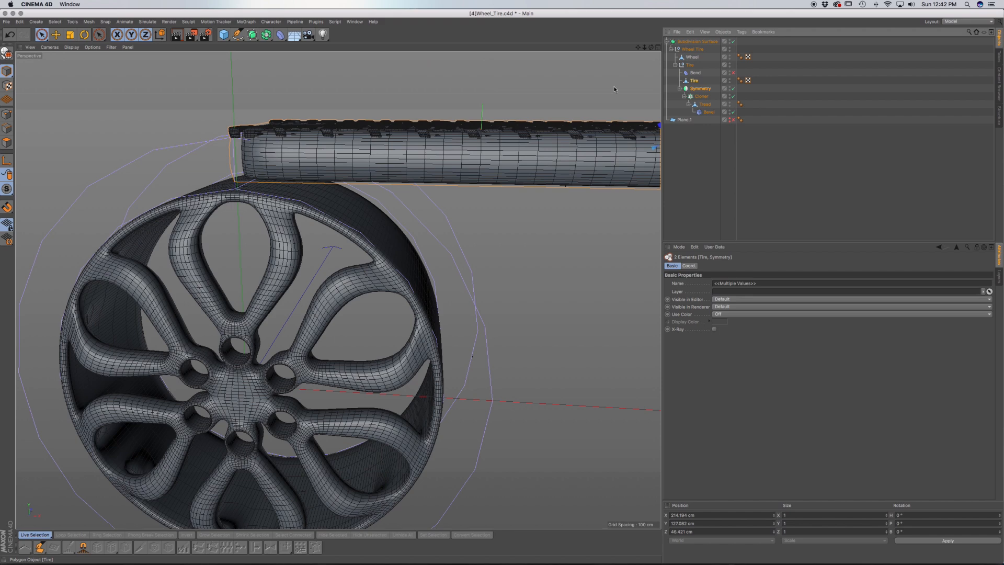
mouse_move(502, 149)
alt+mouse_down()
mouse_move(391, 161)
mouse_move(502, 131)
alt+mouse_up()
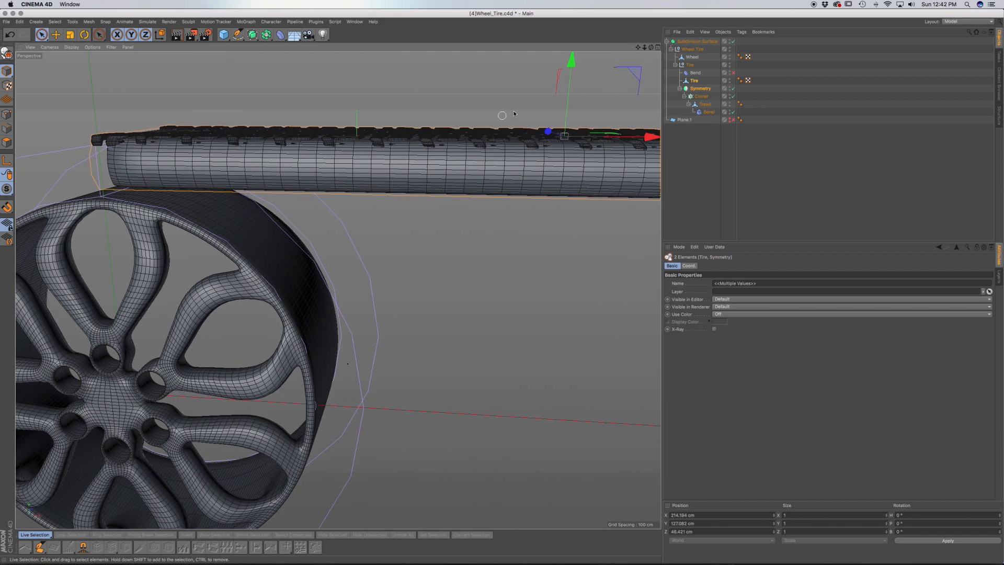
drag(575, 67, 575, 80)
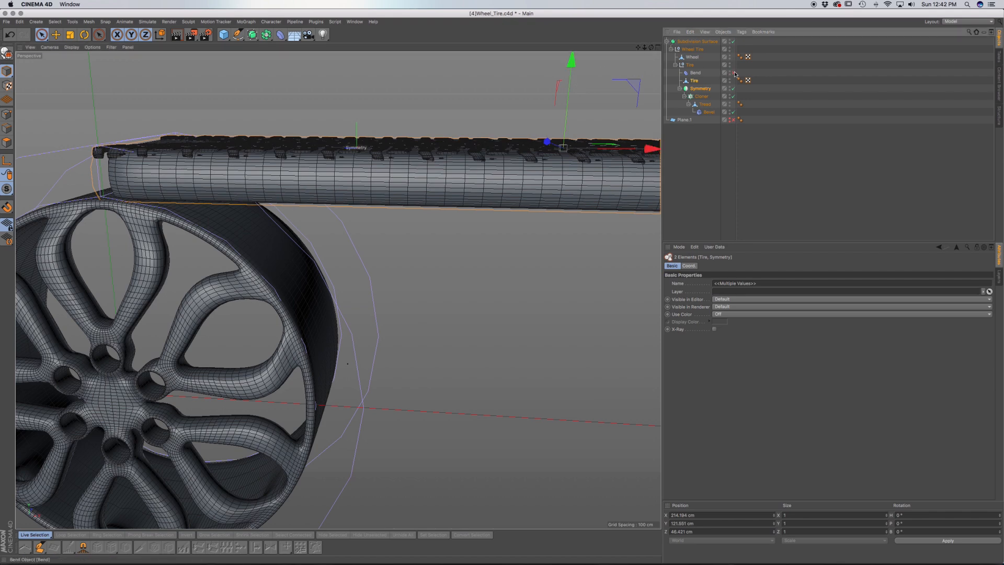
click(733, 73)
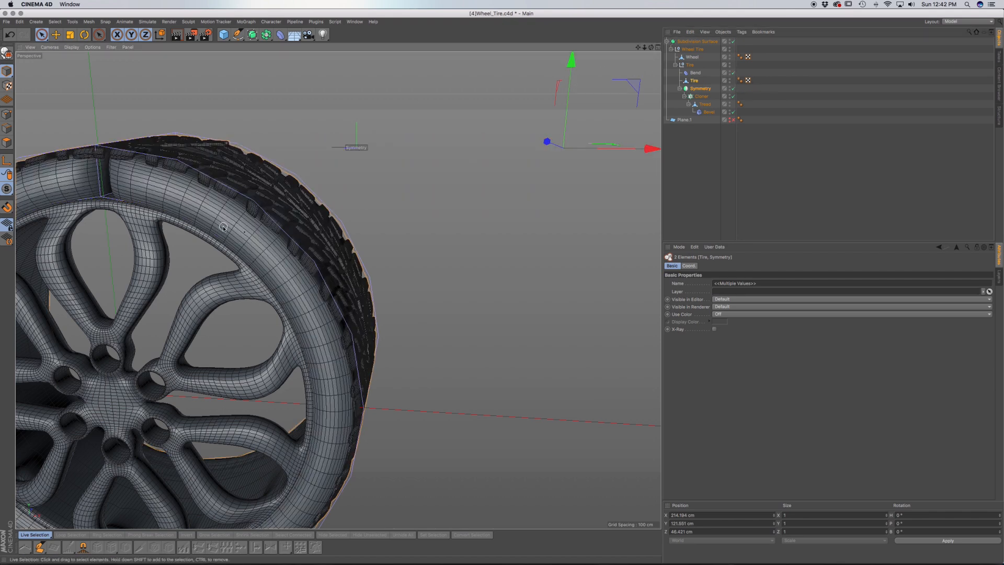
Examine the lowered tire's fit against the rim and the seam where the tire's ends meet.
alt+middle_drag(258, 366, 418, 301)
alt+drag(418, 300, 368, 199)
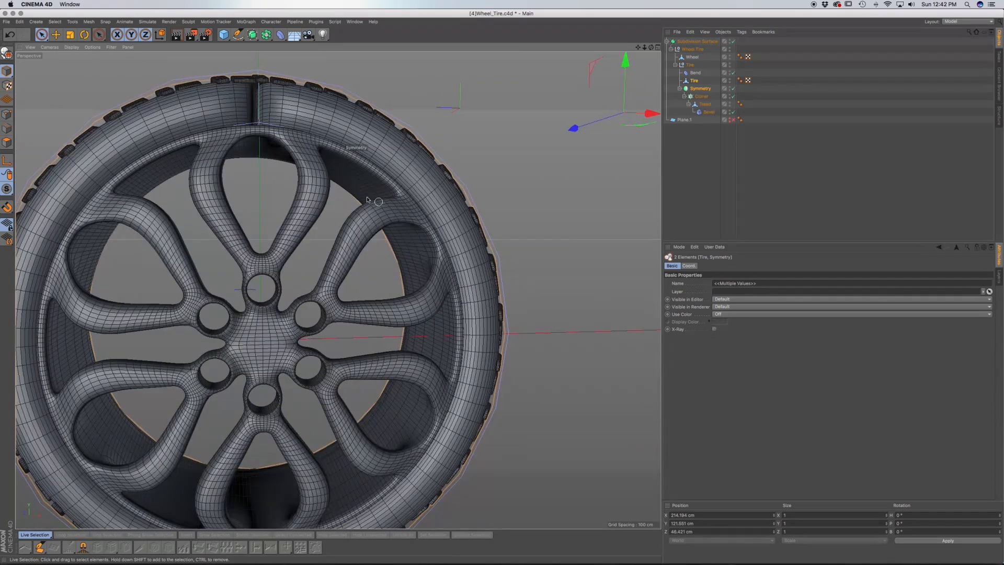
scroll(255, 132, up, 5)
mouse_move(256, 131)
alt+mouse_down()
mouse_move(205, 158)
mouse_move(253, 140)
mouse_move(266, 145)
alt+mouse_up()
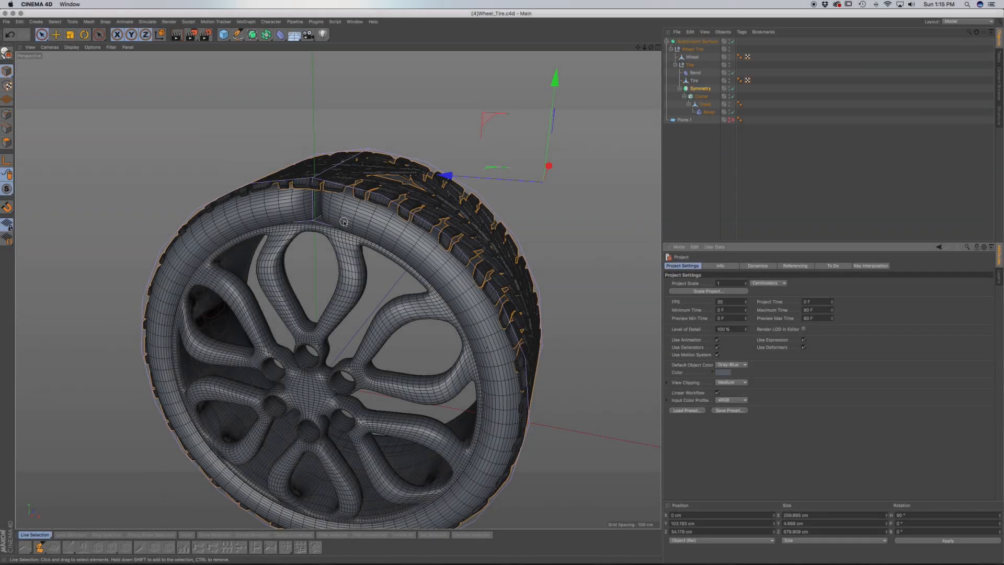
scroll(344, 222, up, 5)
alt+drag(346, 223, 375, 242)
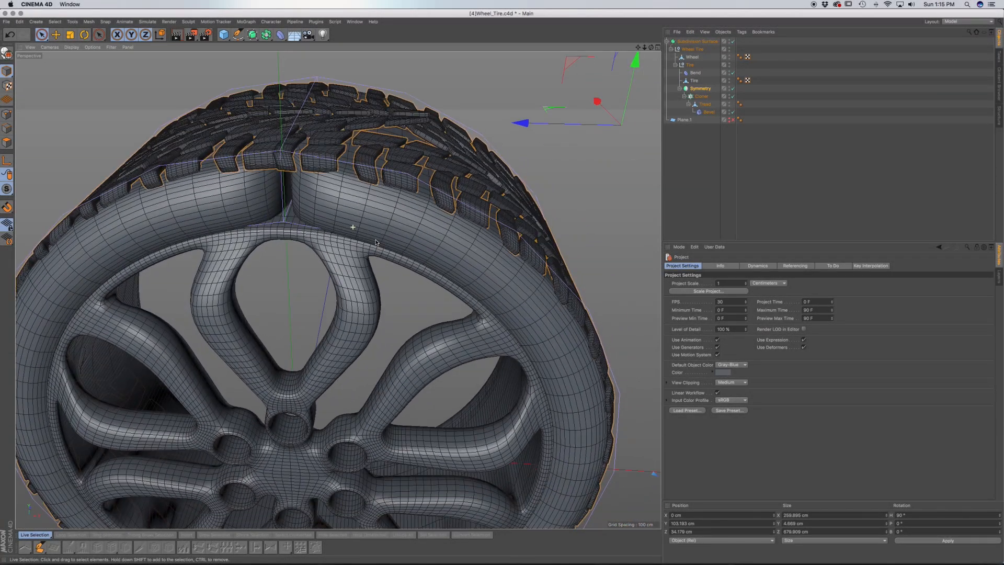
Raise the Bend deformer's strength to about 376° to draw the tire's two ends together at the seam.
alt+middle_drag(371, 157, 384, 254)
alt+drag(384, 254, 378, 264)
alt+middle_drag(399, 237, 356, 253)
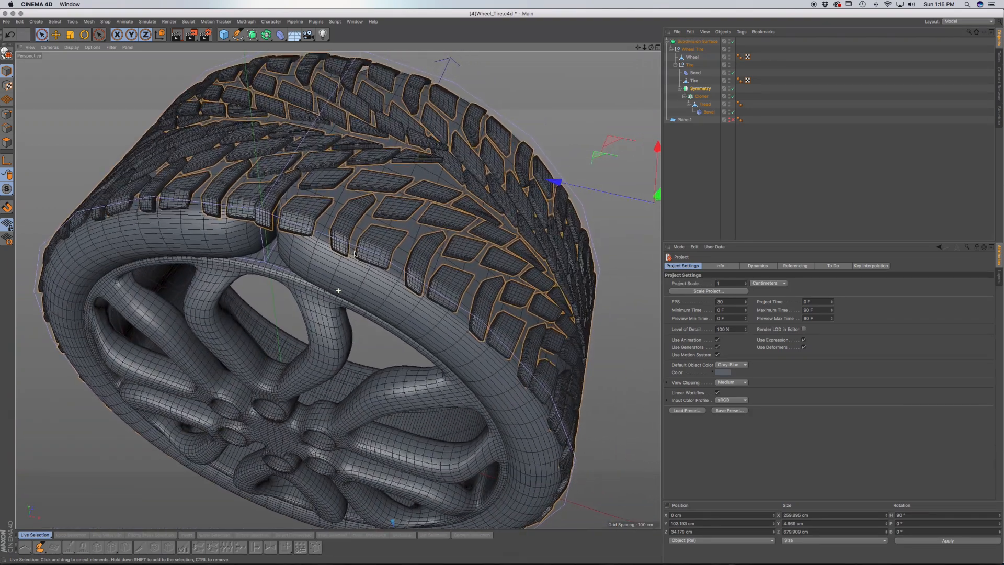
alt+drag(386, 251, 374, 180)
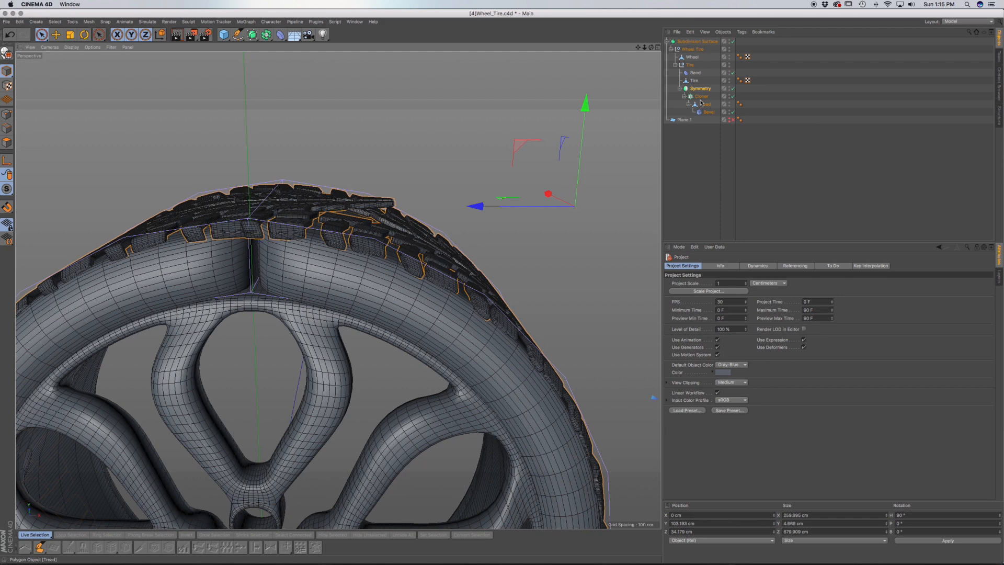
click(696, 73)
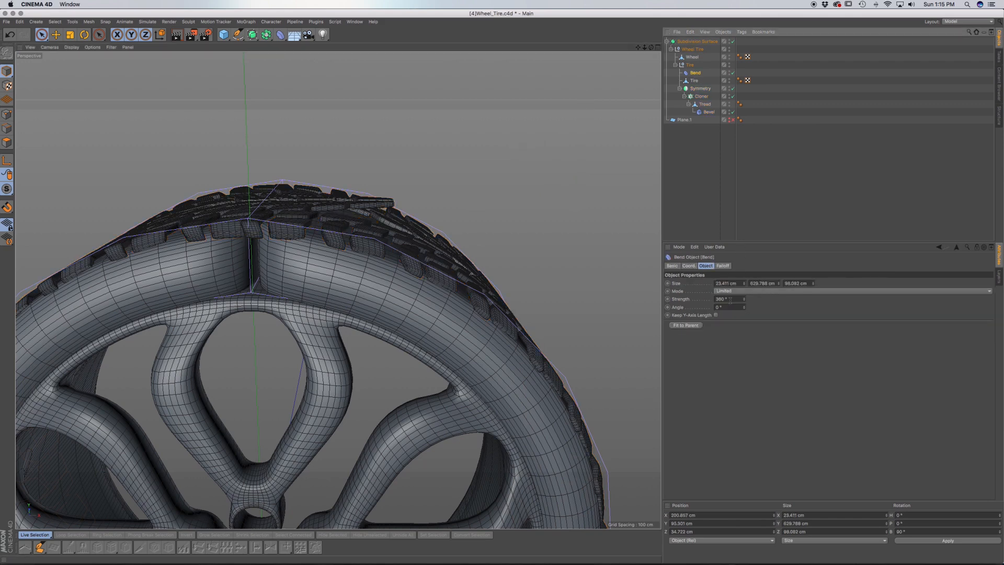
drag(746, 300, 749, 292)
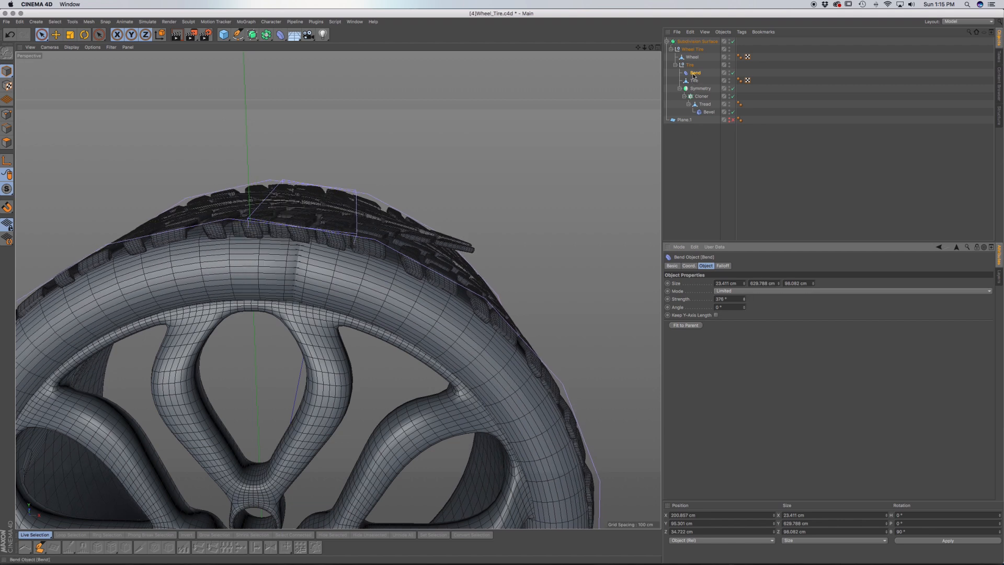
Set the tread Cloner's count to 29 and check the tread overlap around the seam.
click(701, 96)
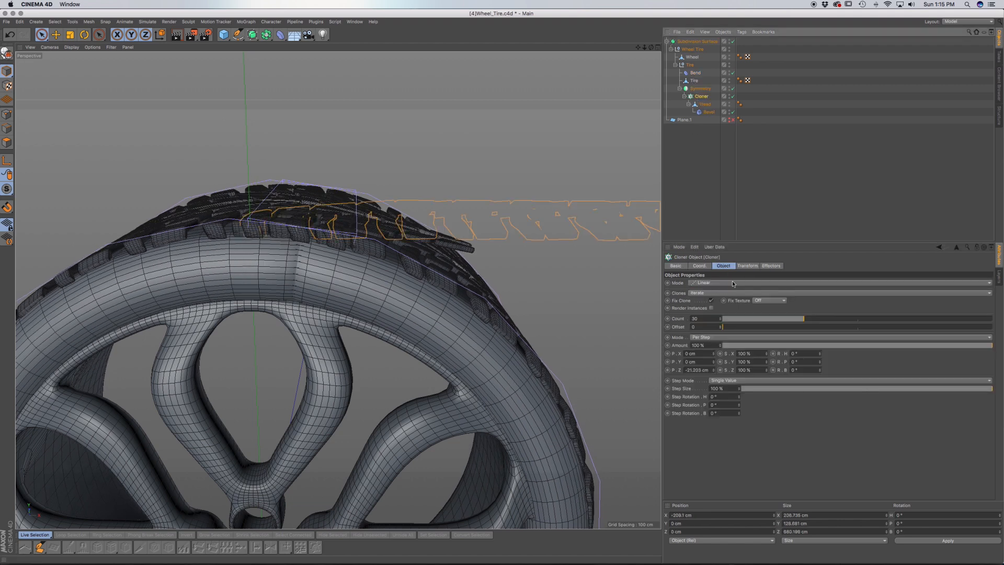
click(721, 320)
mouse_move(430, 295)
alt+mouse_down()
mouse_move(369, 330)
mouse_move(396, 305)
mouse_move(415, 263)
mouse_move(408, 370)
alt+mouse_up()
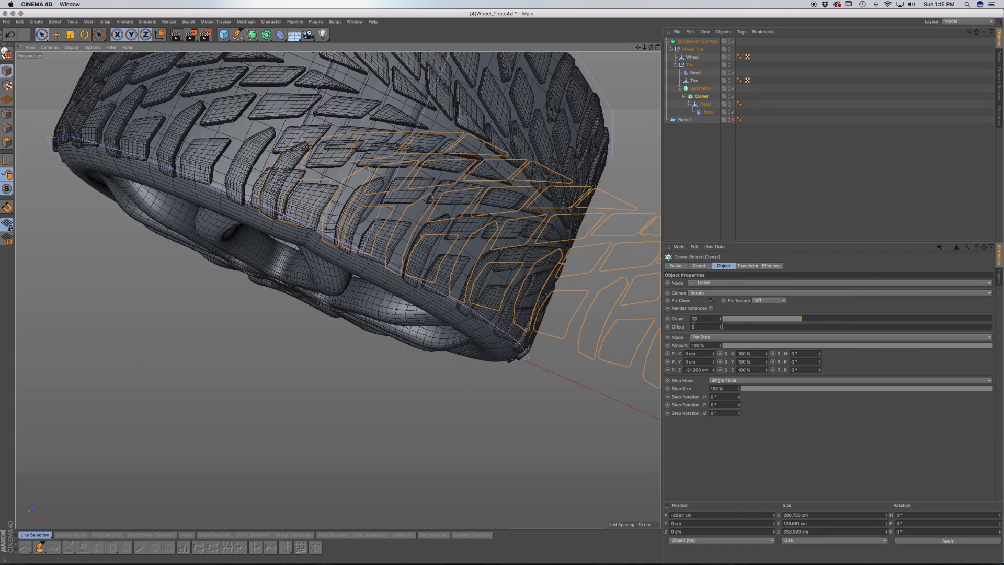
alt+drag(421, 188, 450, 173)
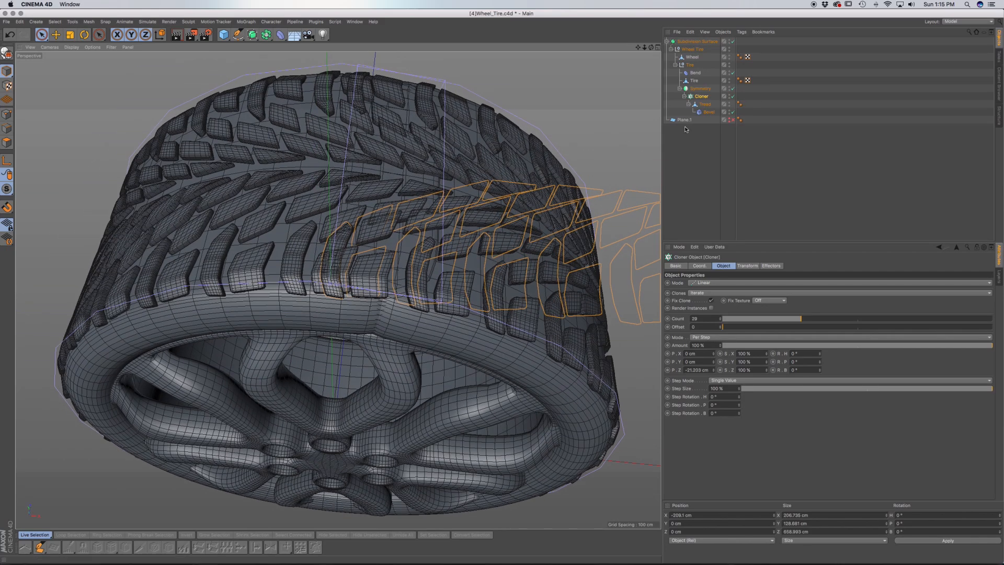
Reduce the Bend deformer's strength to about 369° and inspect the tire seam up close.
click(696, 74)
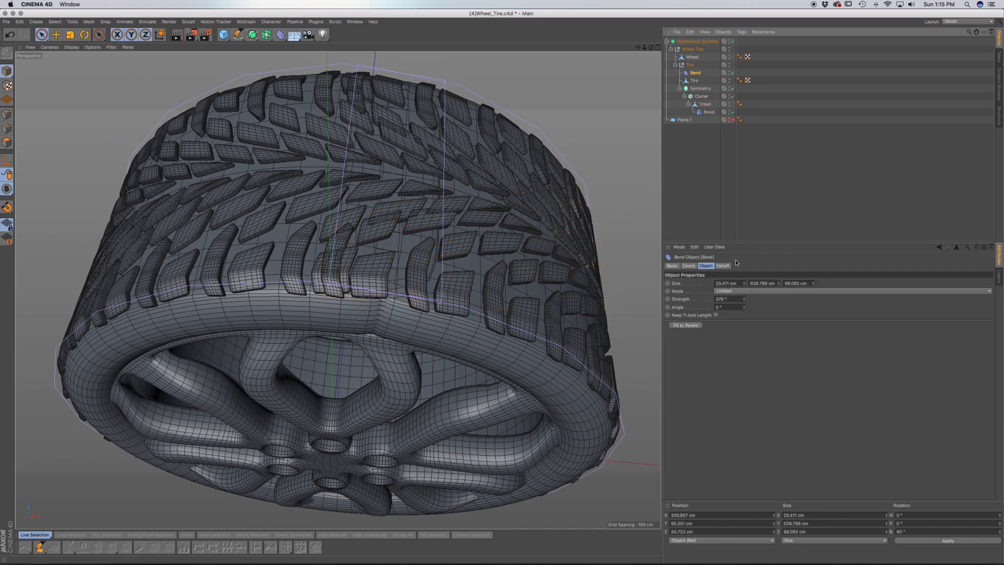
drag(744, 302, 745, 304)
click(744, 301)
click(744, 301)
click(744, 301)
alt+drag(568, 294, 427, 331)
alt+drag(455, 291, 433, 251)
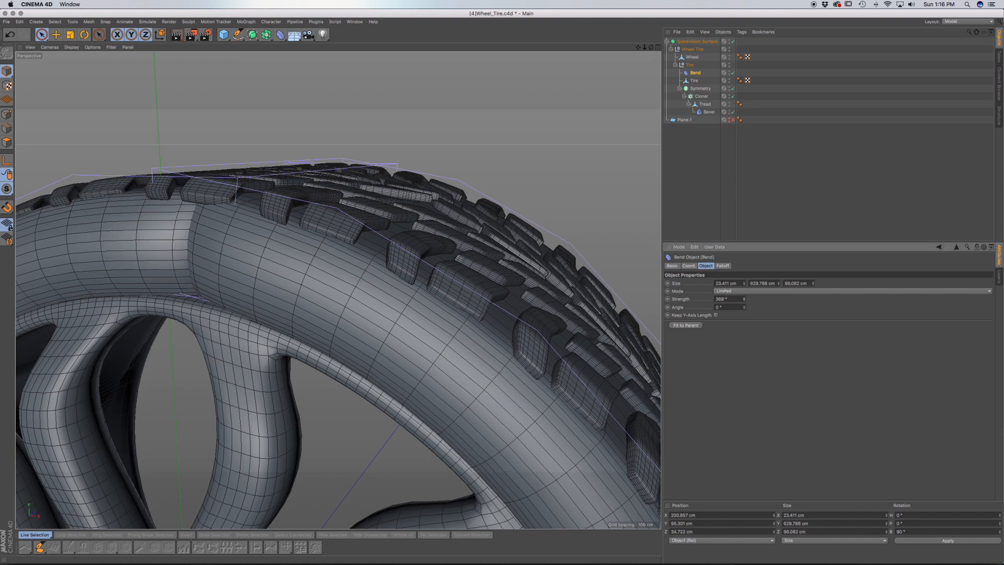
Fine-tune the Bend deformer's strength to 374.7°, undoing the last overshoot.
drag(745, 303, 745, 302)
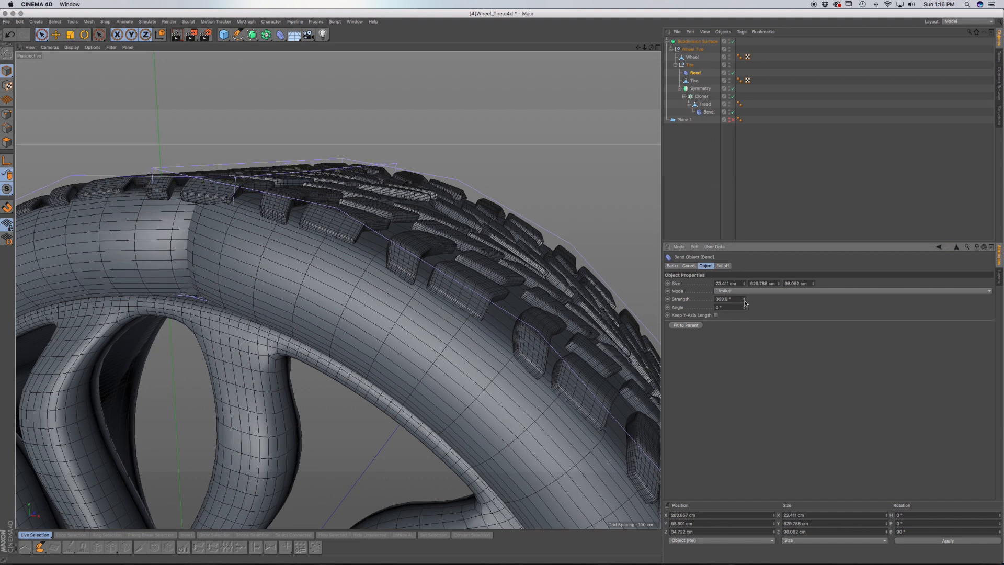
drag(745, 300, 744, 298)
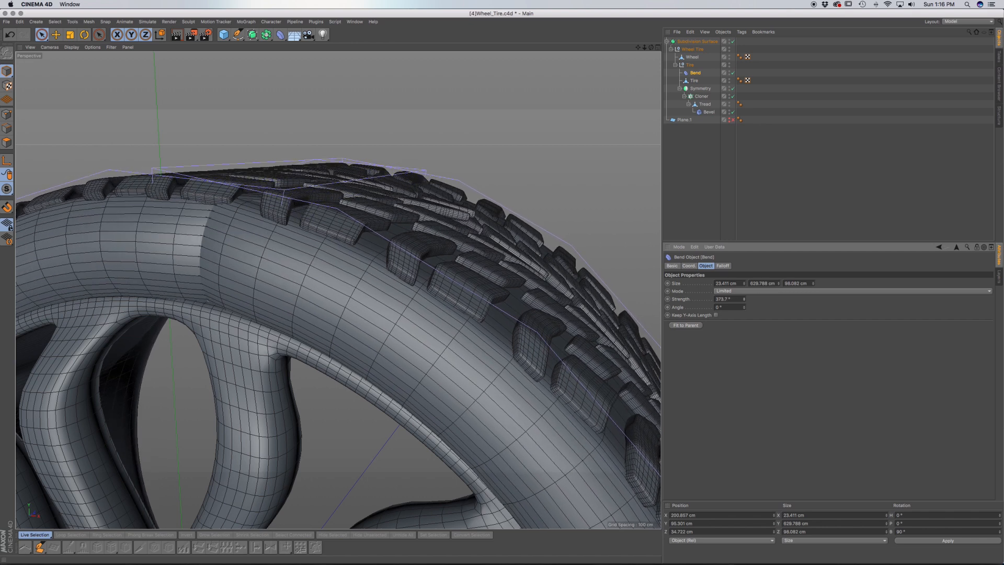
key(super+z)
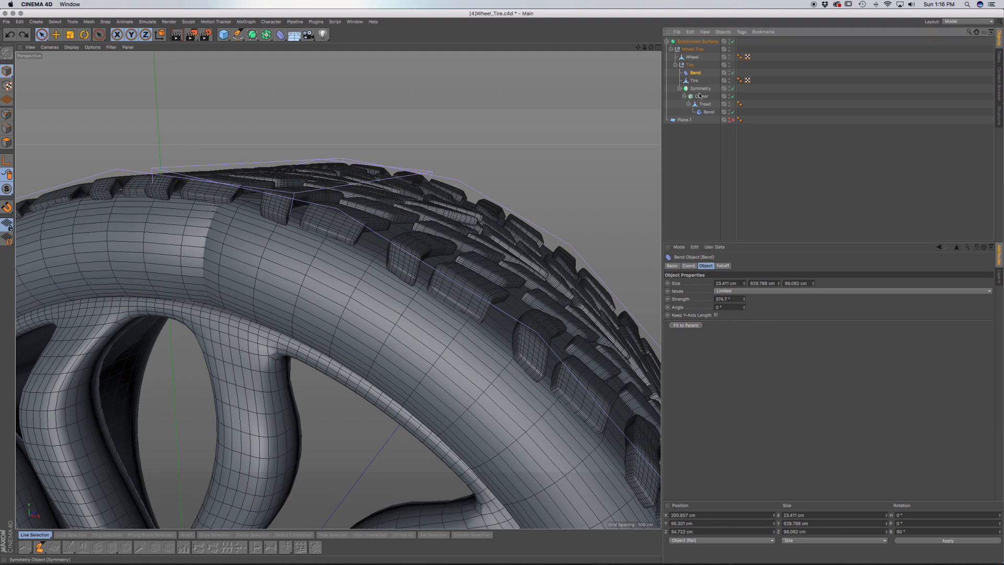
Reduce the tread Cloner's count to 28 and check the tread spacing across the seam.
click(701, 98)
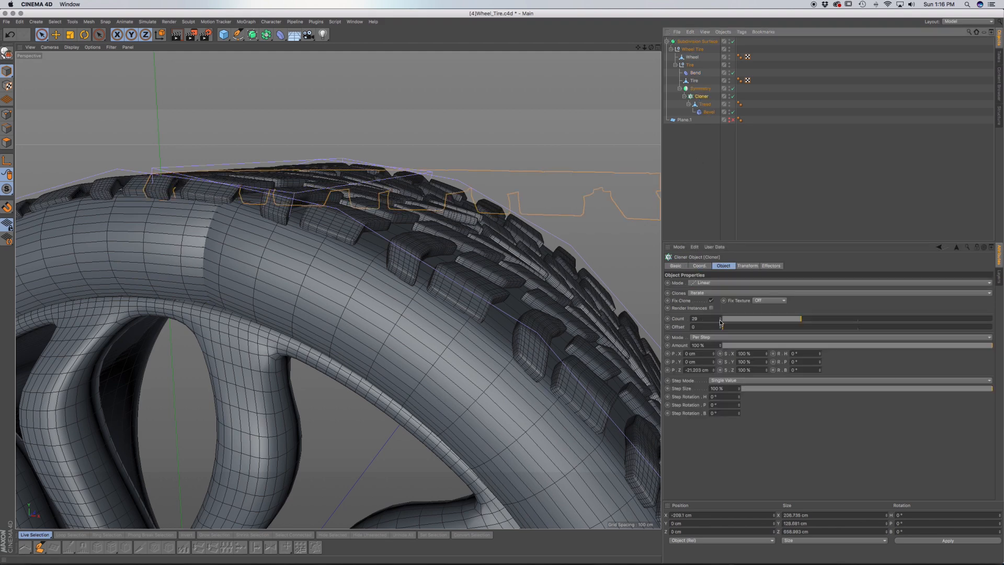
click(720, 322)
scroll(417, 286, up, 5)
scroll(437, 350, down, 10)
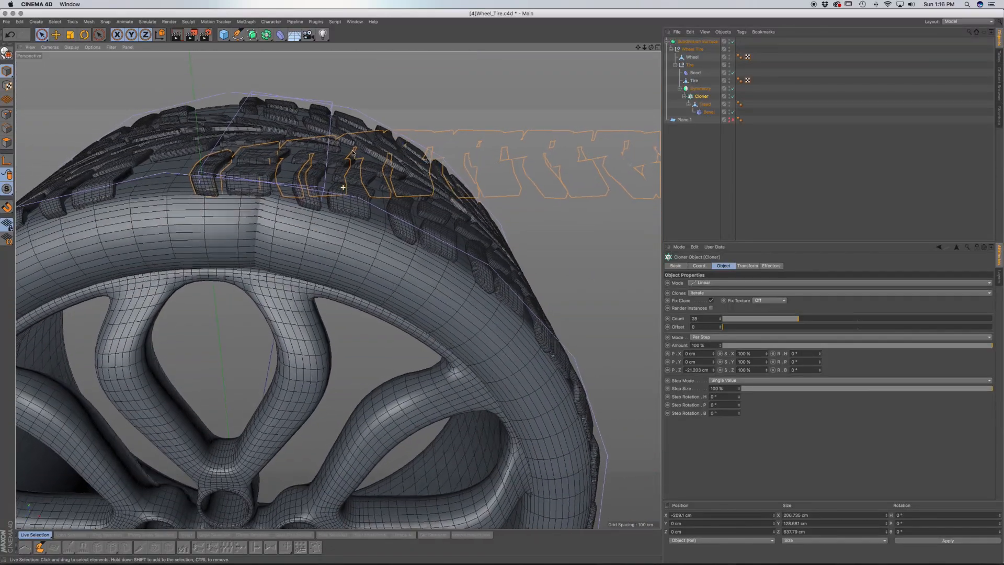
alt+drag(353, 152, 351, 139)
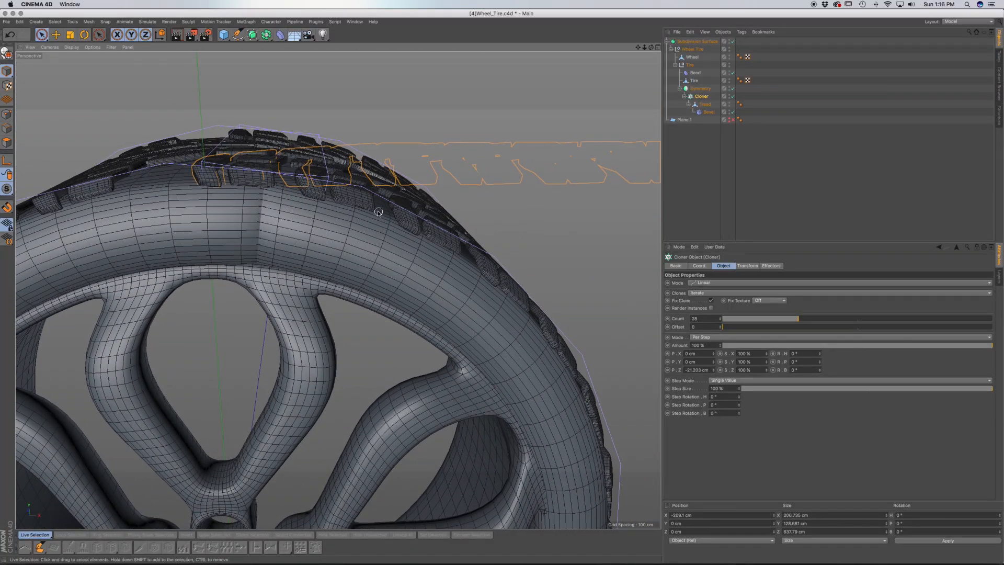
alt+middle_drag(378, 212, 386, 318)
alt+drag(387, 318, 371, 366)
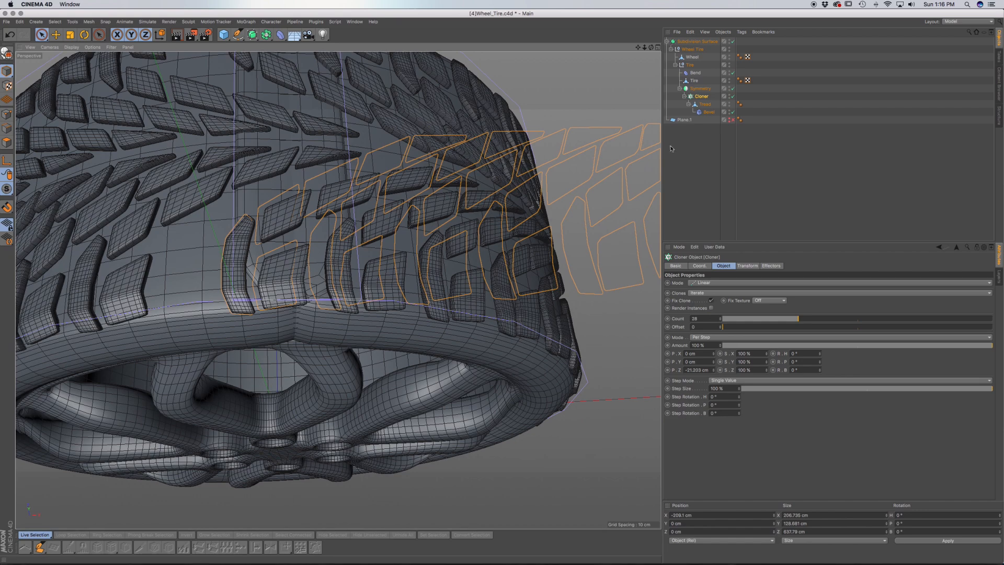
Raise the Bend deformer's strength to 382.7° to close the tread gap at the seam.
click(695, 72)
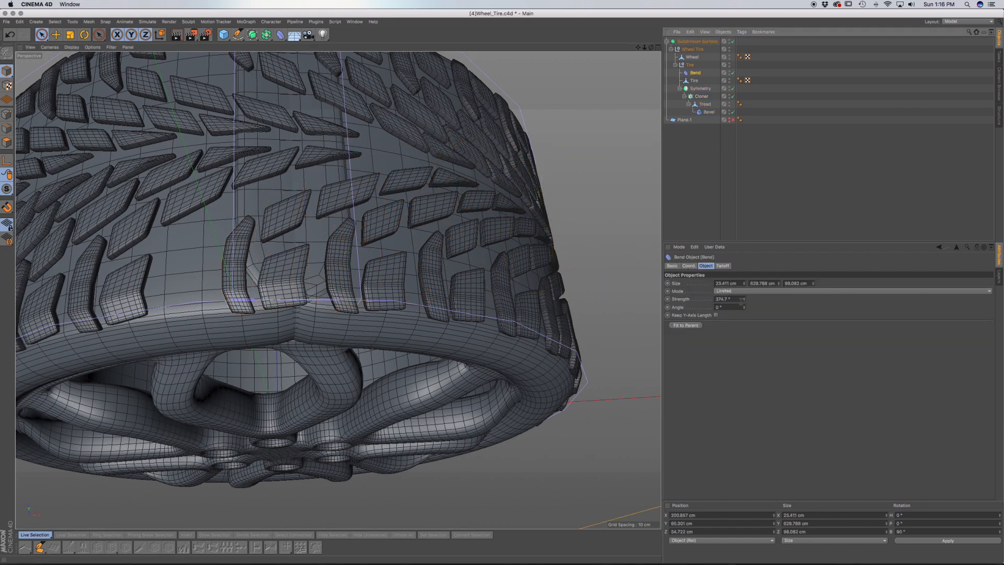
drag(745, 300, 745, 295)
alt+drag(596, 358, 597, 334)
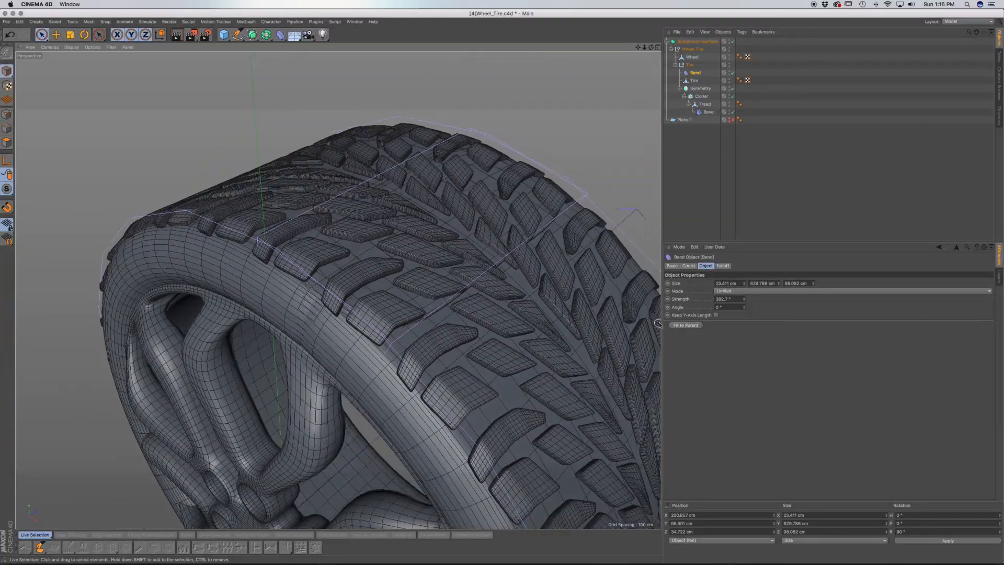
Examine the tread pattern and the sidewall seam around the whole wheel from the tread side and the front.
alt+drag(369, 263, 367, 334)
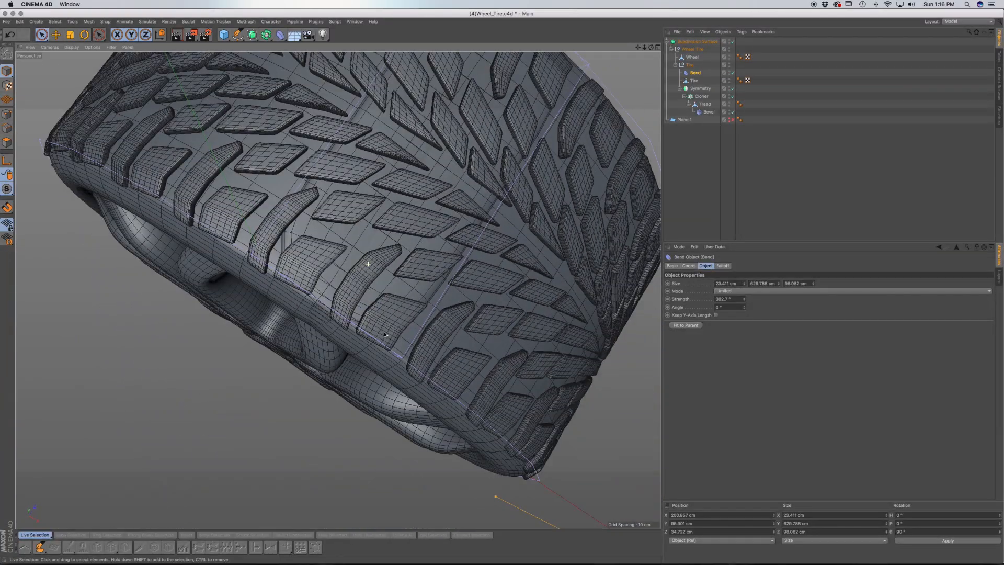
alt+drag(335, 286, 382, 211)
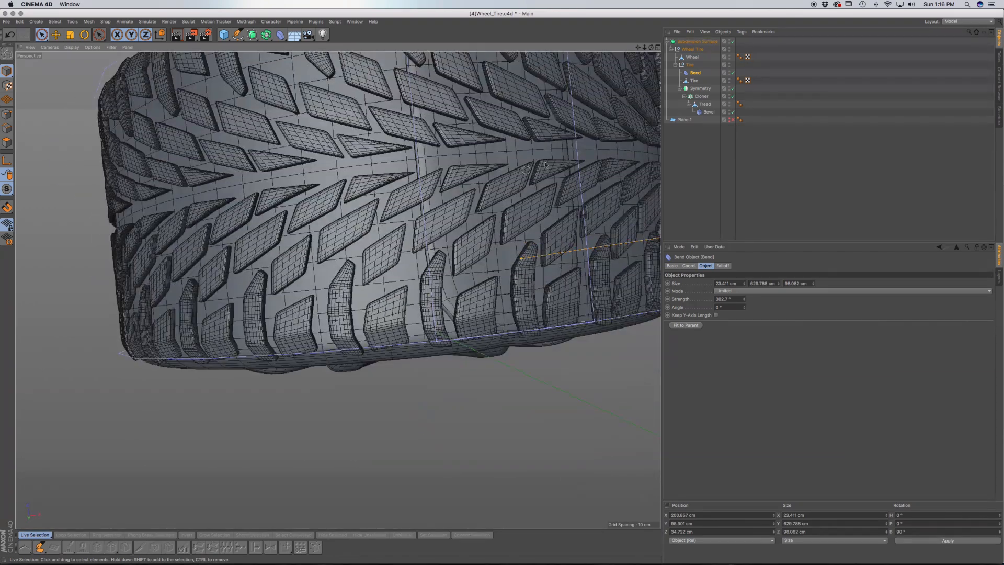
alt+drag(486, 232, 472, 163)
alt+drag(493, 273, 387, 220)
alt+drag(491, 312, 454, 224)
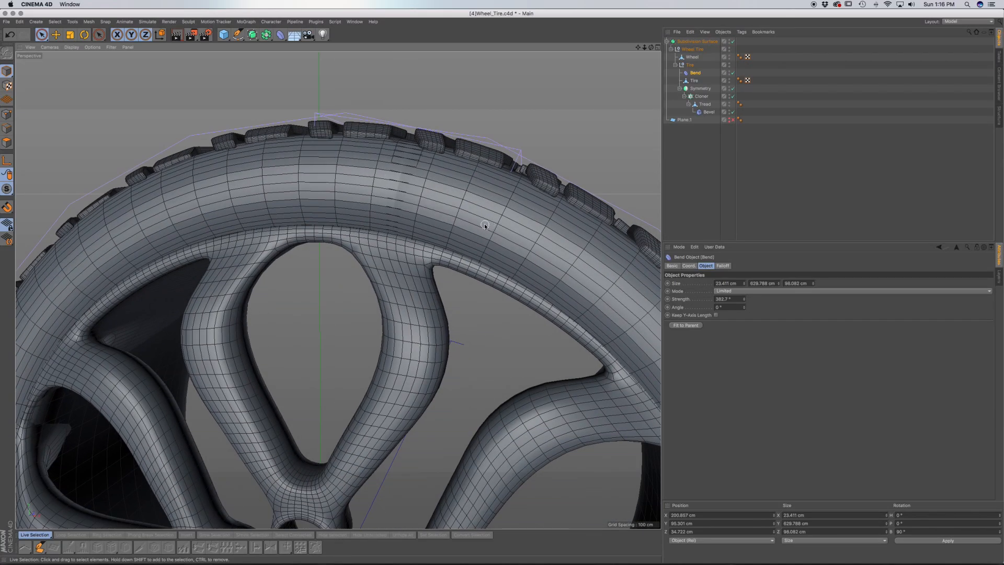
scroll(486, 226, down, 5)
alt+middle_drag(487, 227, 440, 174)
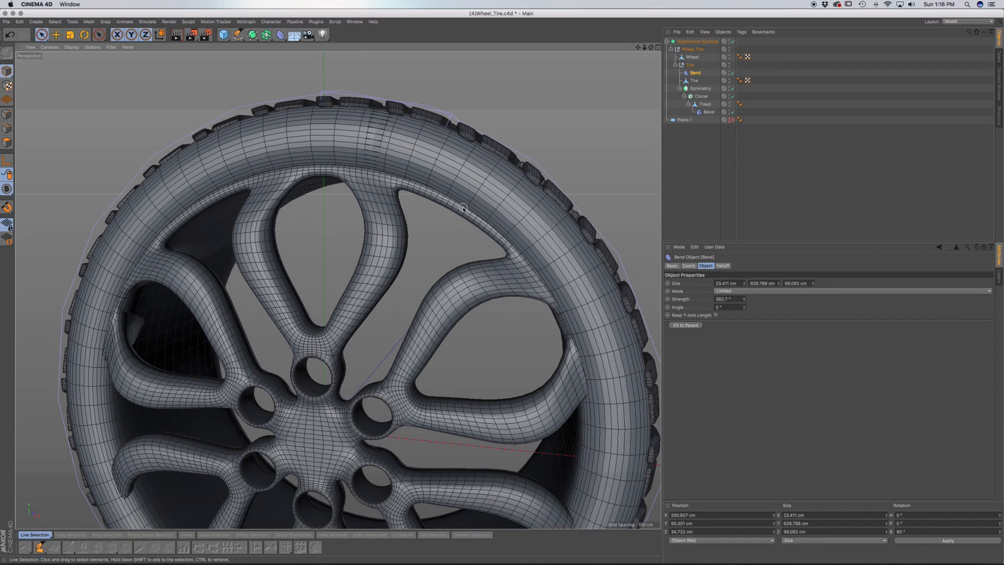
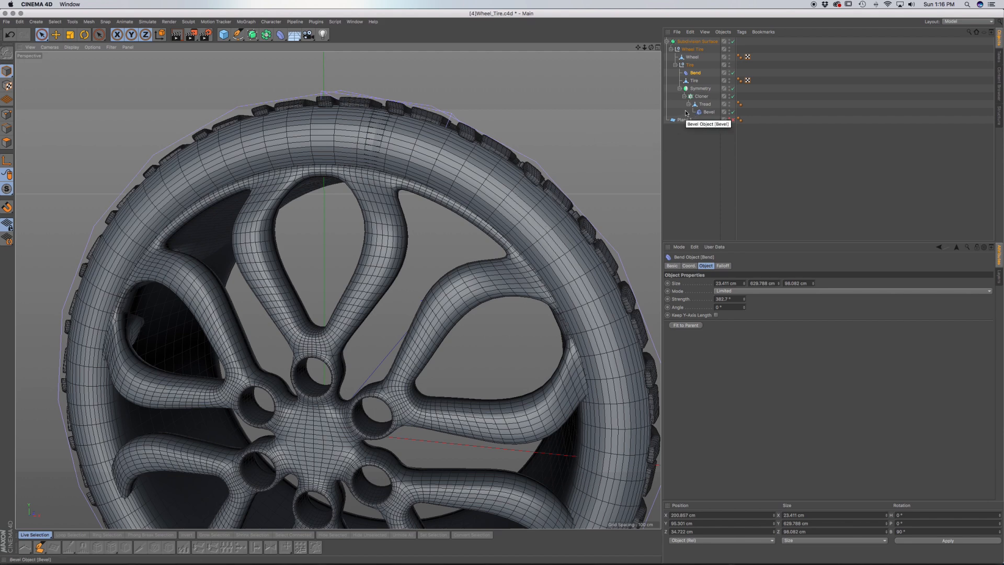
Save the project and deselect all objects.
key(super+s)
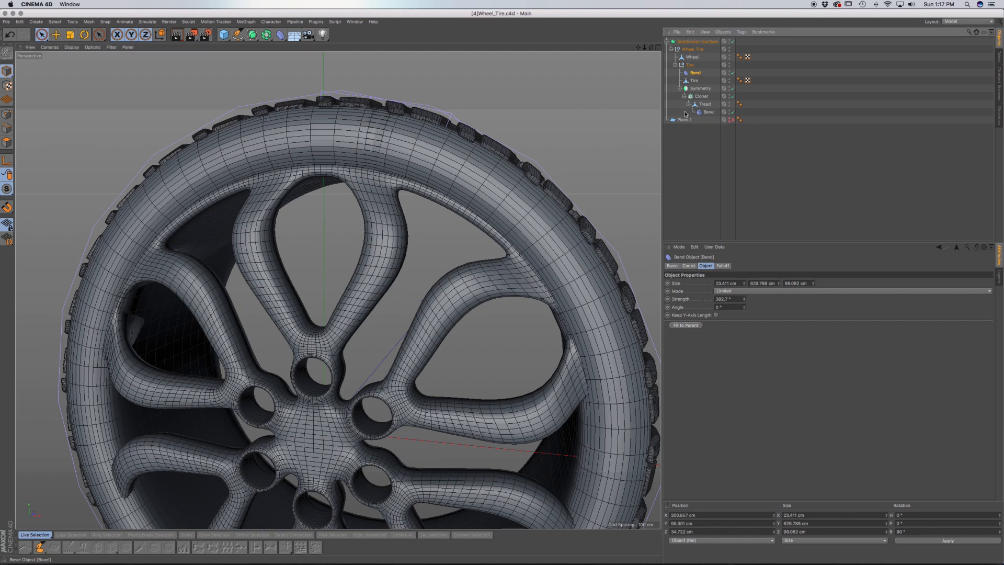
click(688, 112)
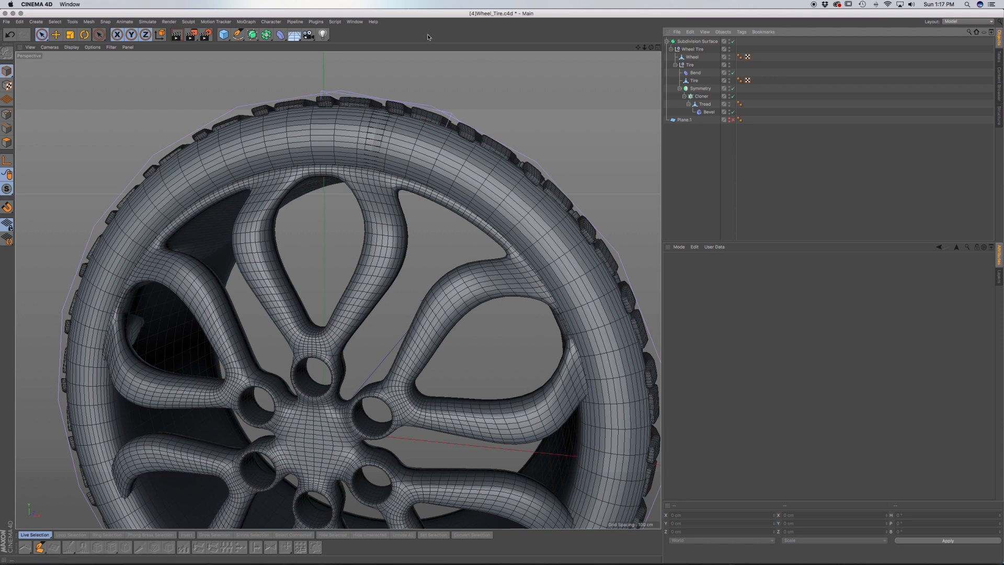
key(super+s)
Convert the Bend deformer and the Symmetry hierarchy with its Cloner, Tread and Bevel to polygon copies using Current State to Object.
drag(707, 112, 706, 92)
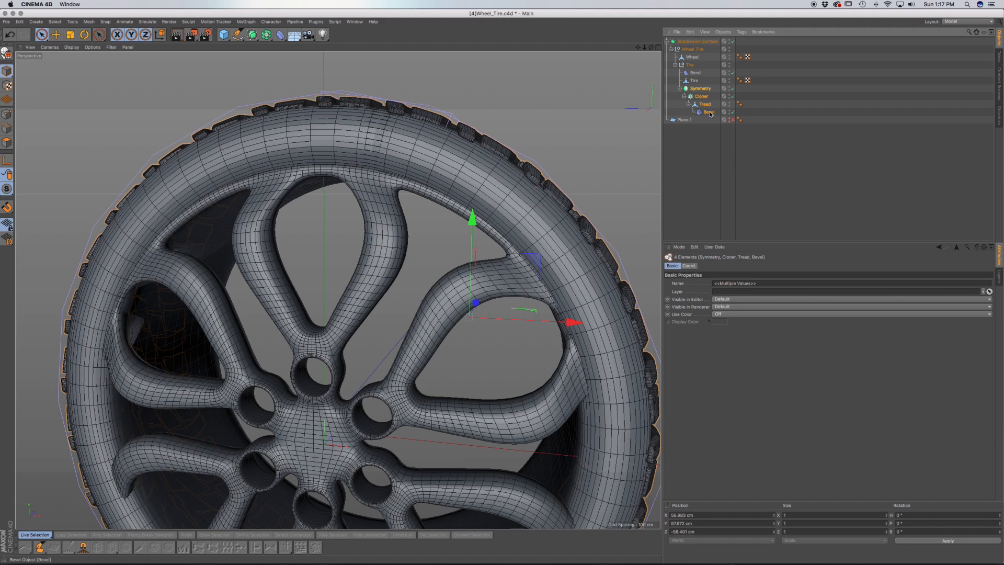
shift+click(695, 73)
right_click(701, 92)
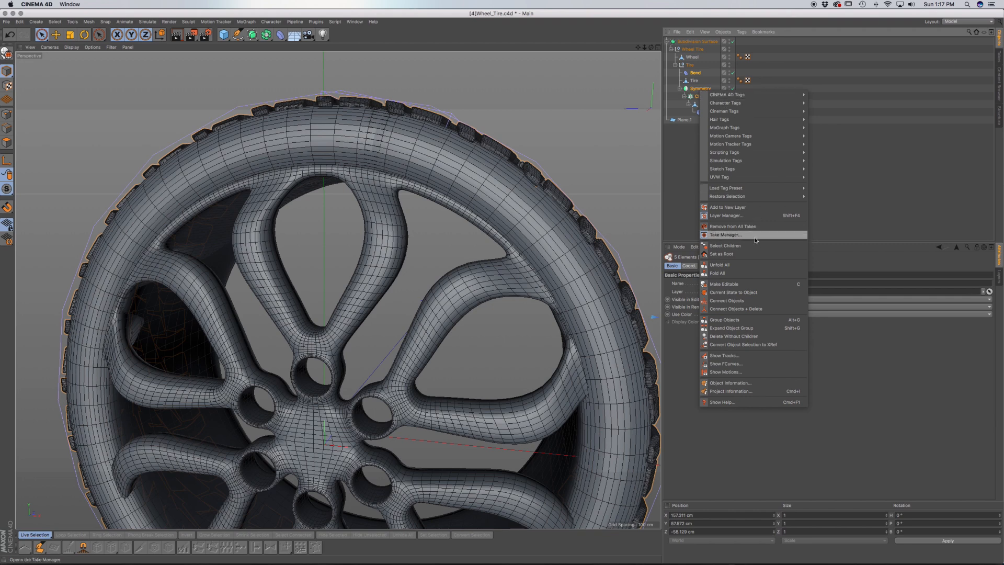
click(747, 292)
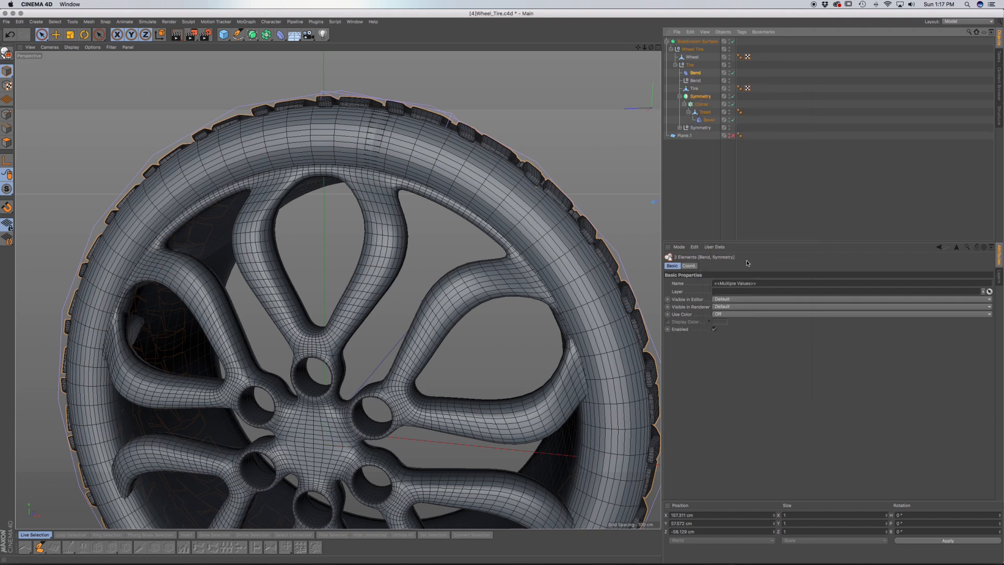
Merge Tread 0 through Tread 27 under the new Symmetry null's Cloner into one mesh with Connect Objects + Delete.
click(679, 128)
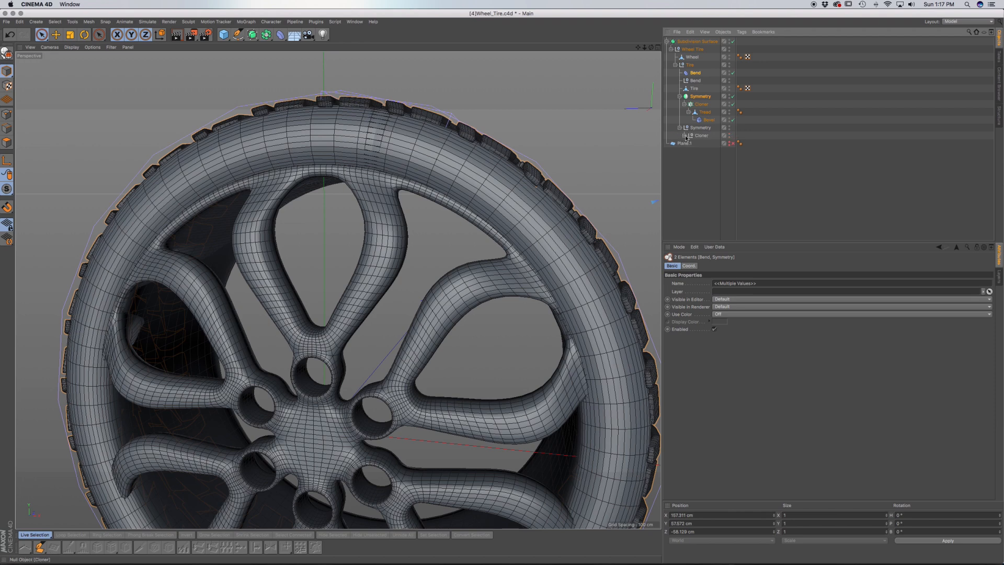
click(684, 135)
scroll(703, 131, down, 5)
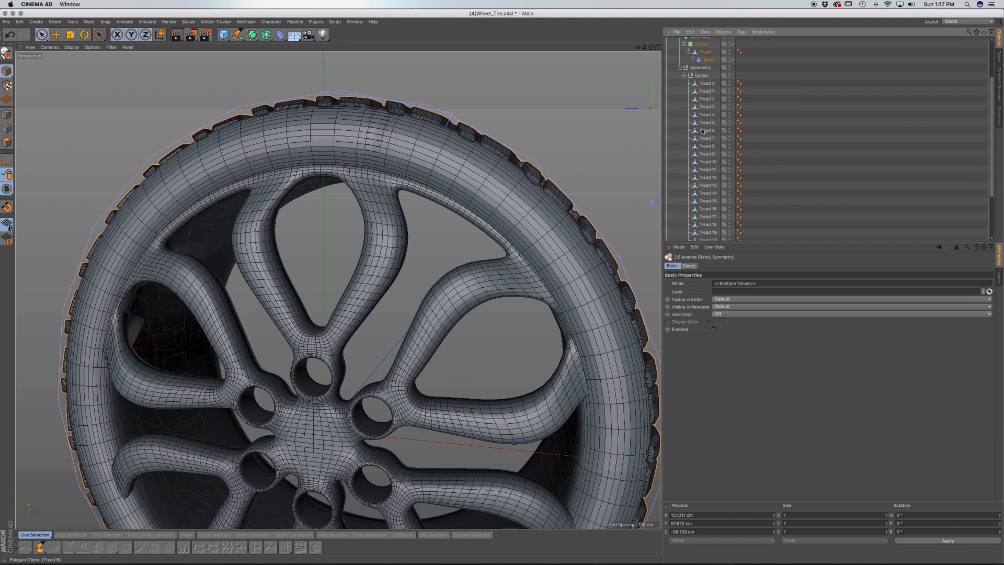
scroll(703, 130, down, 2)
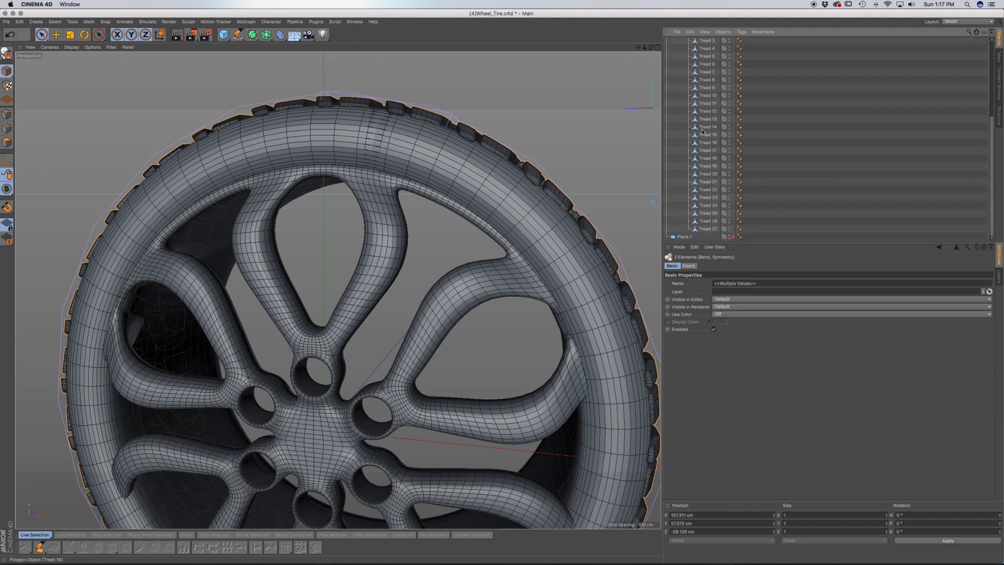
click(706, 229)
scroll(698, 228, up, 6)
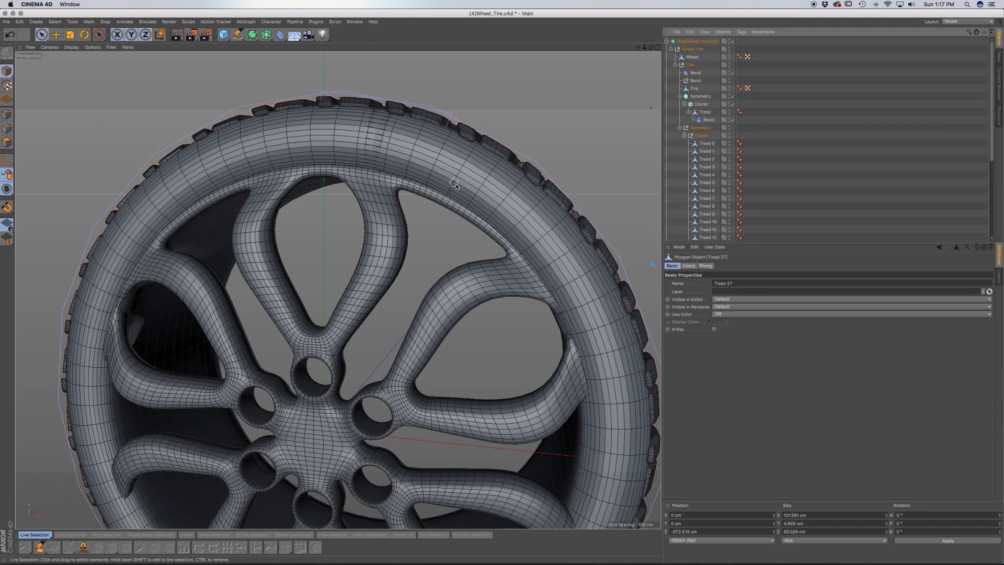
shift+click(704, 145)
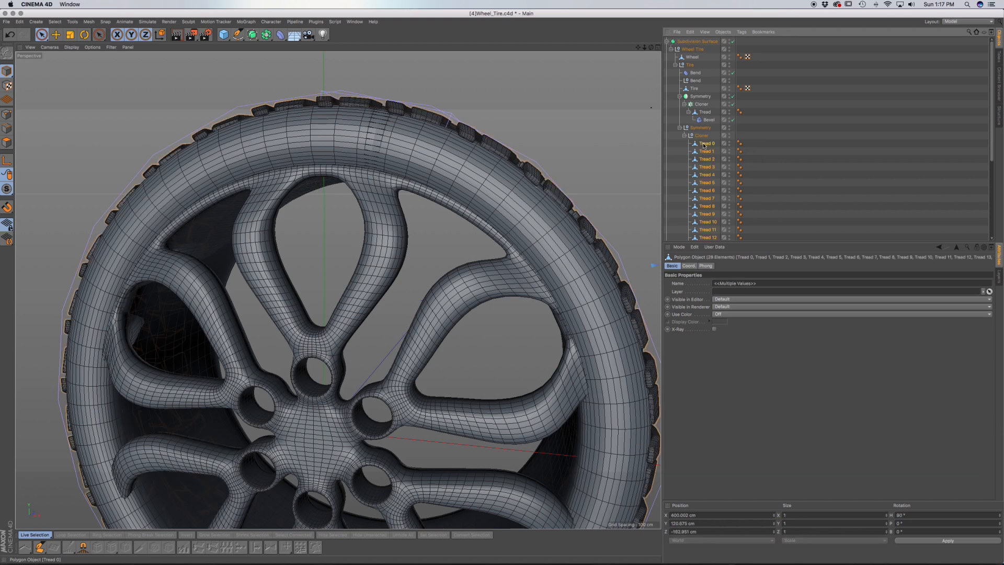
right_click(705, 146)
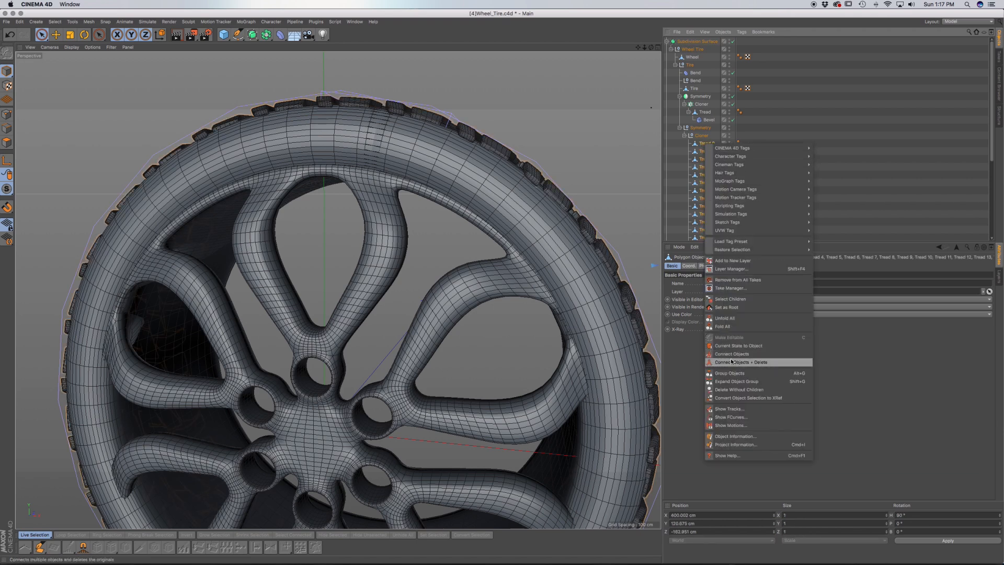
click(731, 362)
Move the merged tread mesh out of the Cloner to the top level of the object hierarchy and rename it Tread.
mouse_move(705, 144)
mouse_down()
mouse_move(677, 174)
mouse_move(687, 152)
mouse_up()
double_click(686, 151)
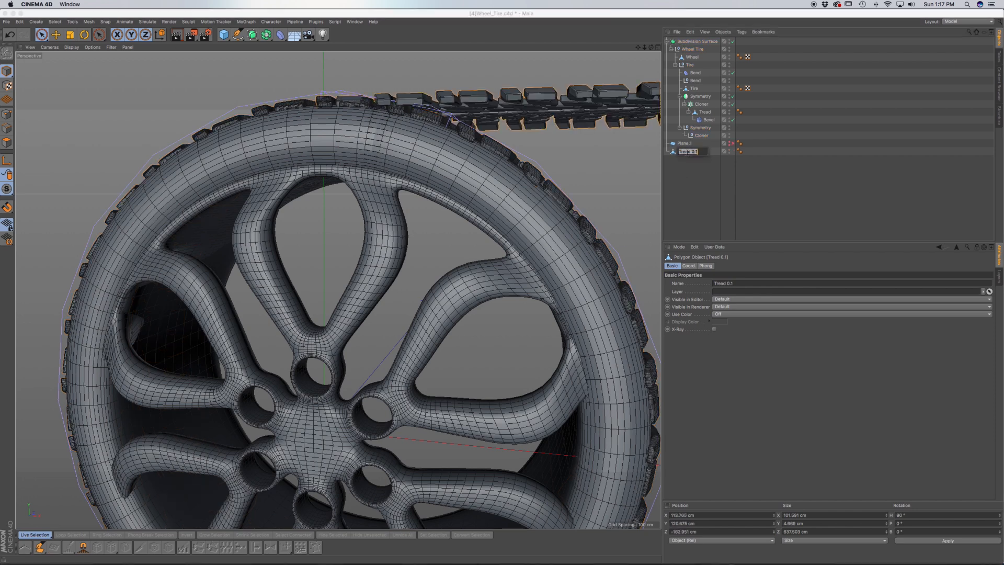
text(tread)
key(Return)
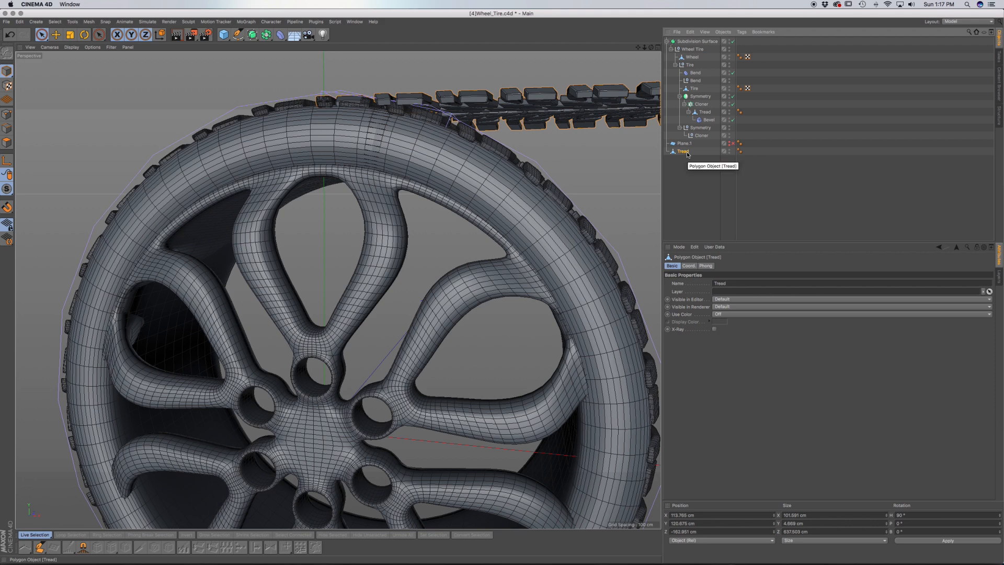
key(h)
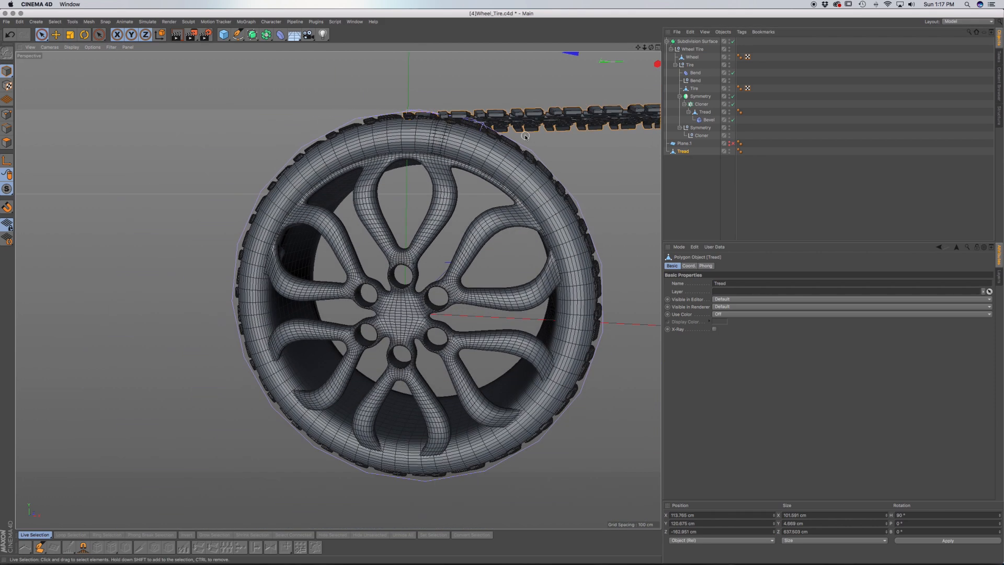
Toggle the Tire null's visibility, leaving it hidden, to check the shape of the extracted tread mesh.
double_click(730, 64)
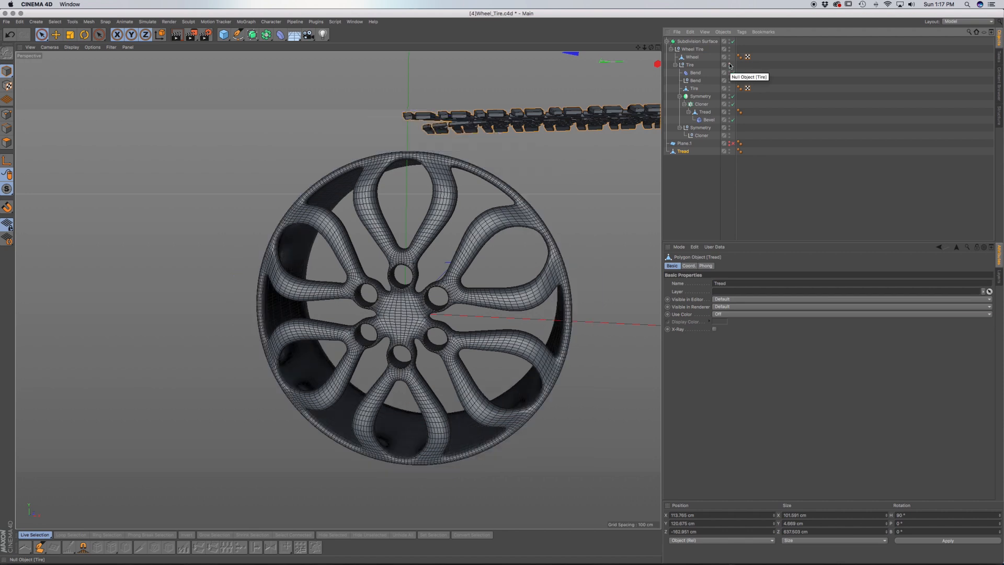
double_click(729, 64)
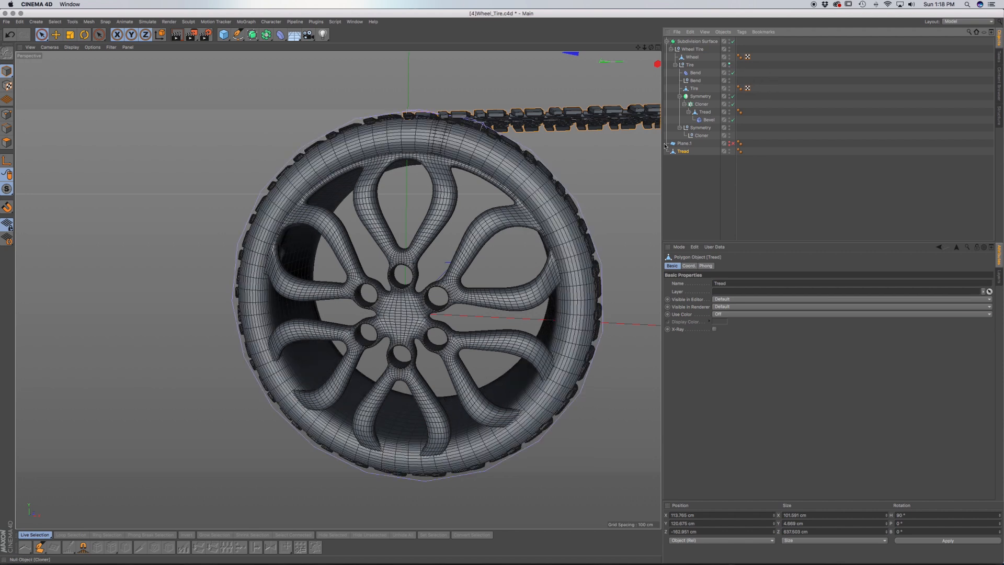
click(729, 64)
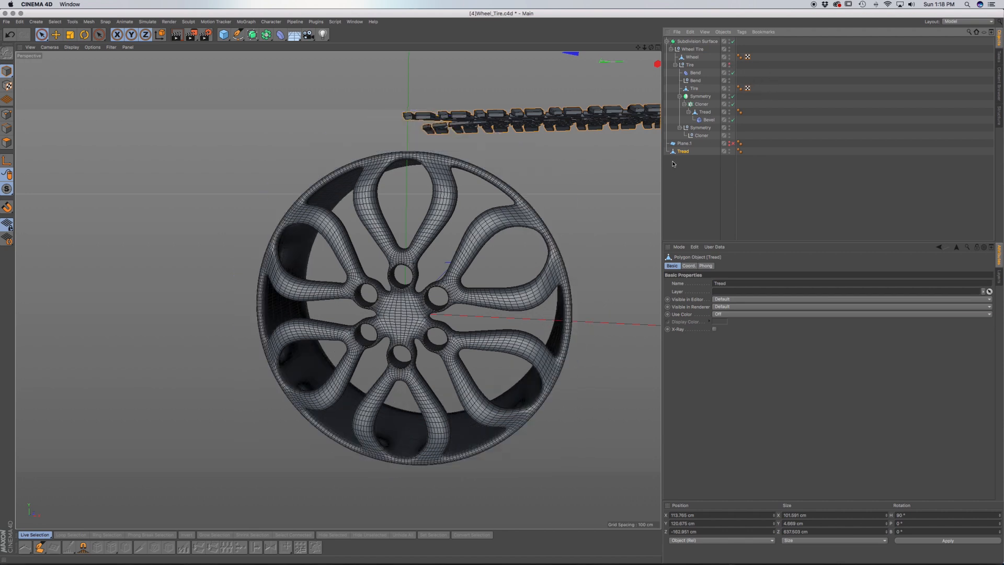
Undo the visibility changes, the rename, the tread merge and the Current State to Object conversion.
key(super+z)
key(super+z)
key(super+z)
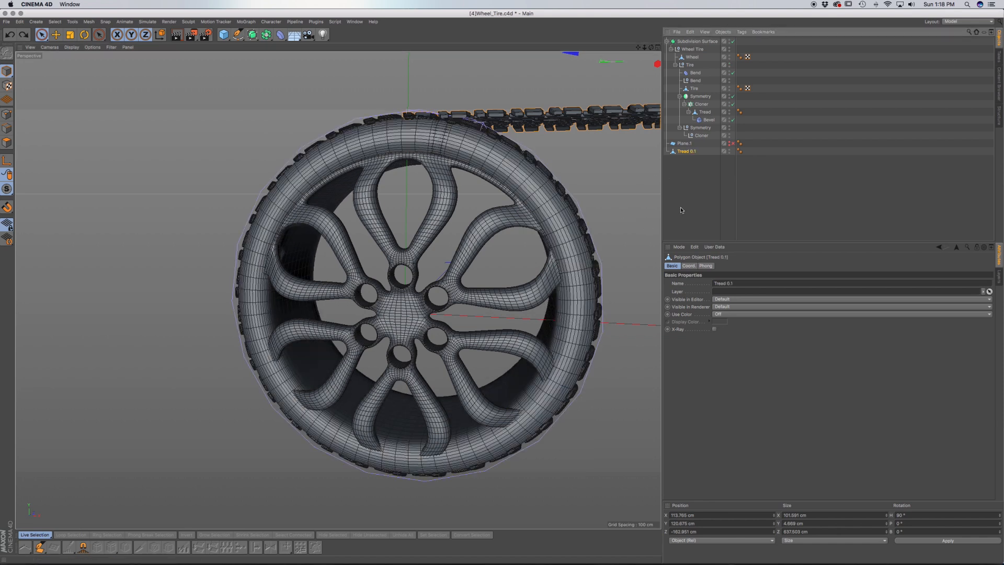
key(super+z)
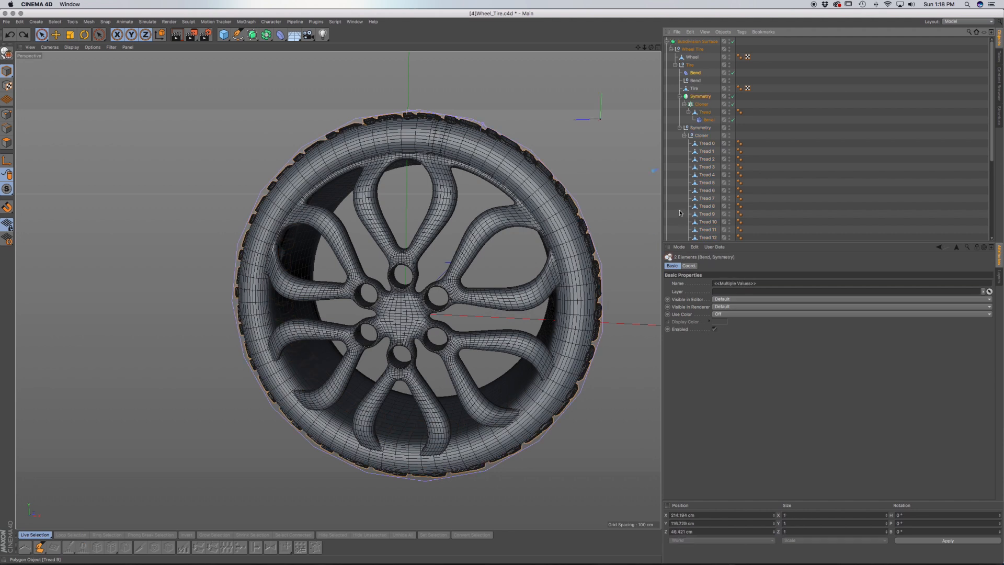
key(super+z)
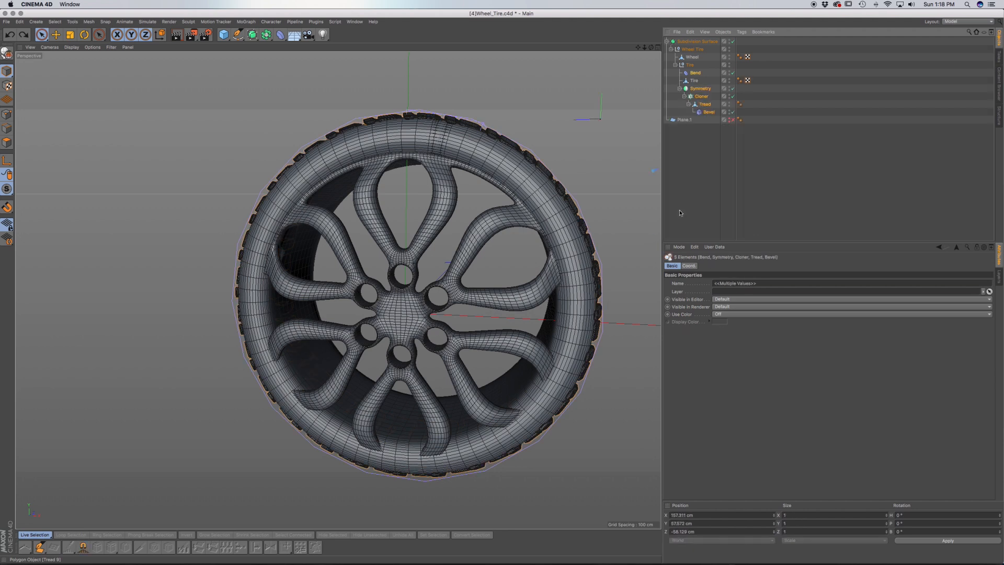
Move the Tire mesh out of the Tire null, convert the null's whole hierarchy with Current State to Object, and hide the original null.
drag(694, 82, 691, 151)
click(690, 65)
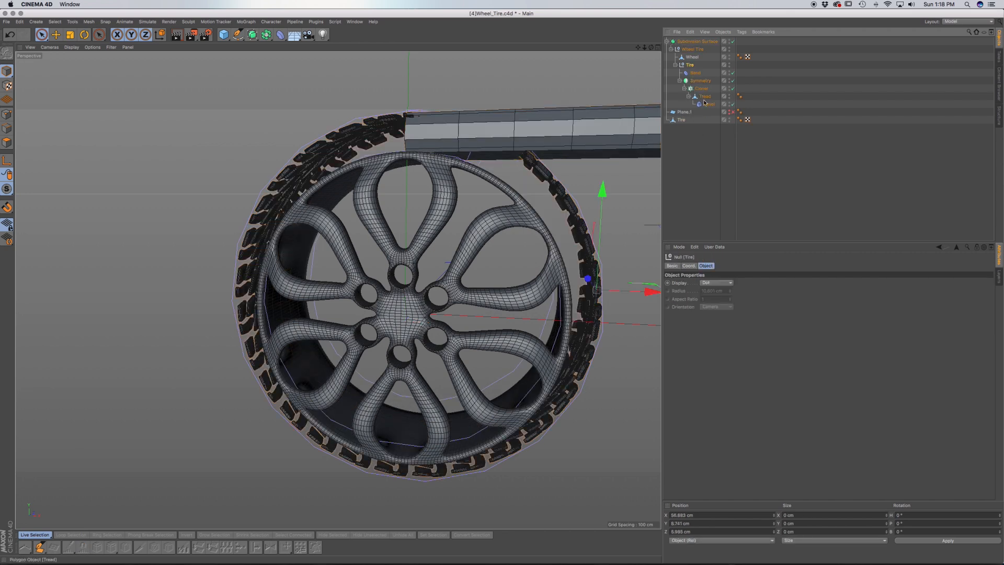
middle_click(691, 66)
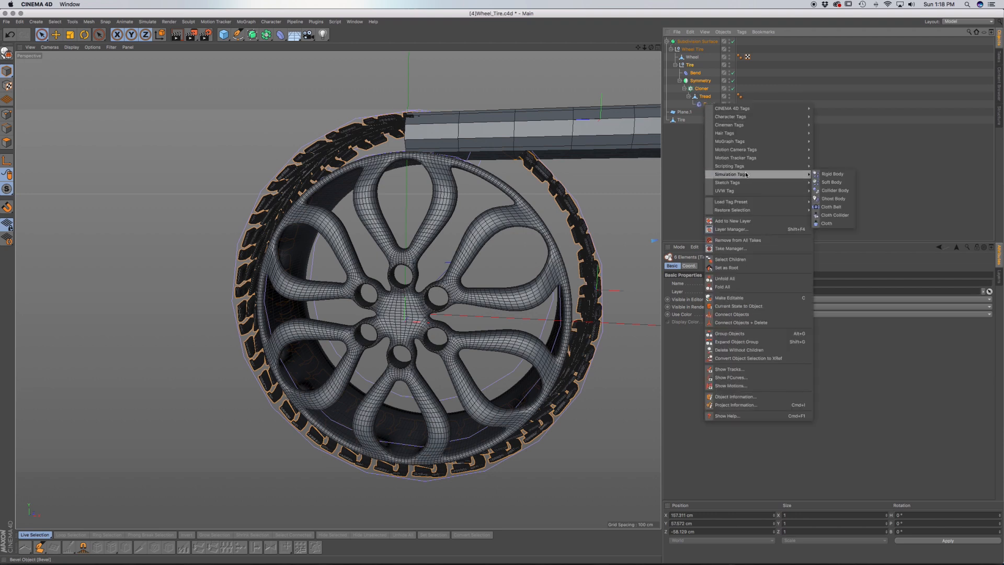
click(755, 308)
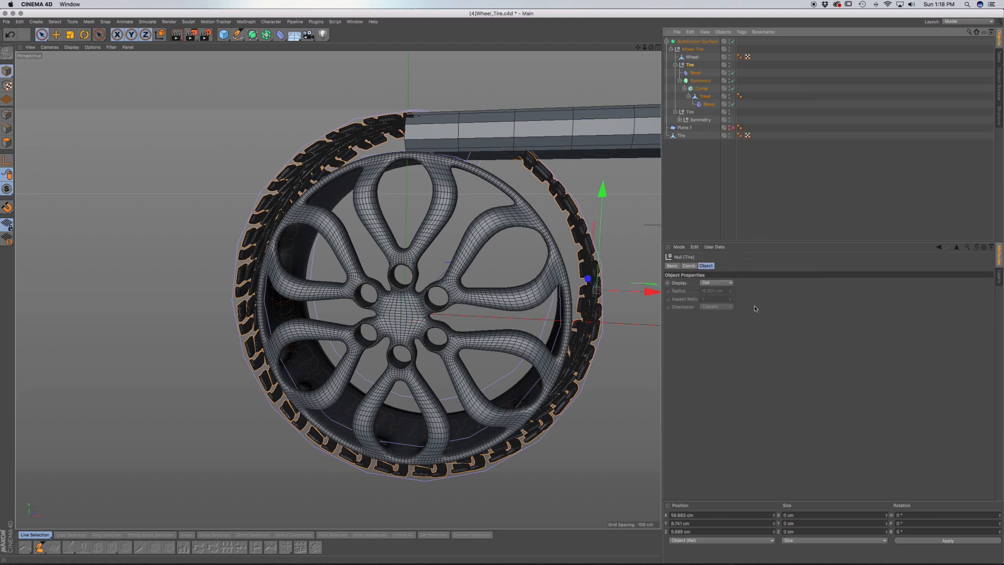
click(730, 65)
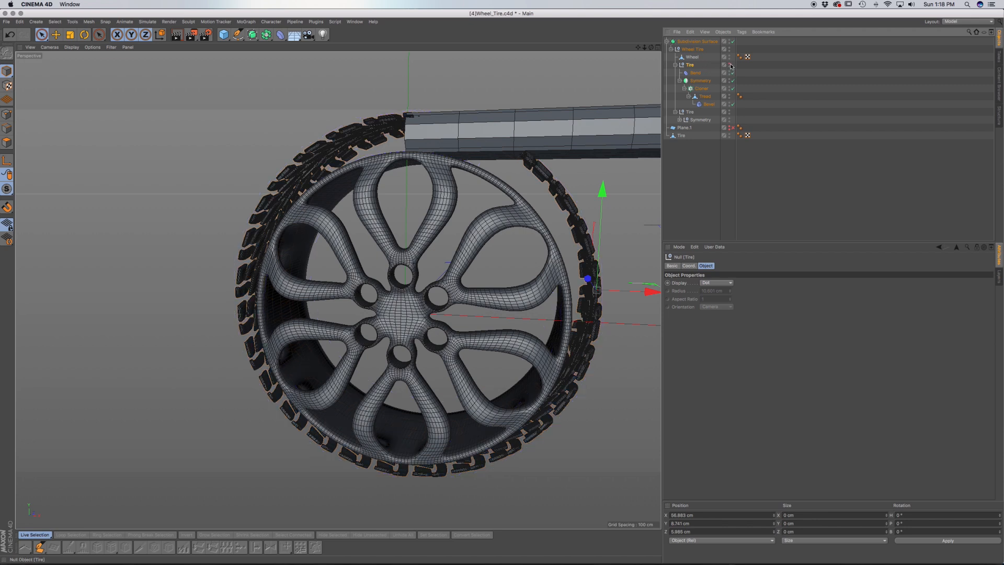
Unfold the converted Tire null and merge Tread 0 through Tread 27 into one mesh with Connect Objects + Delete.
click(680, 120)
click(684, 127)
click(705, 135)
scroll(705, 167, down, 5)
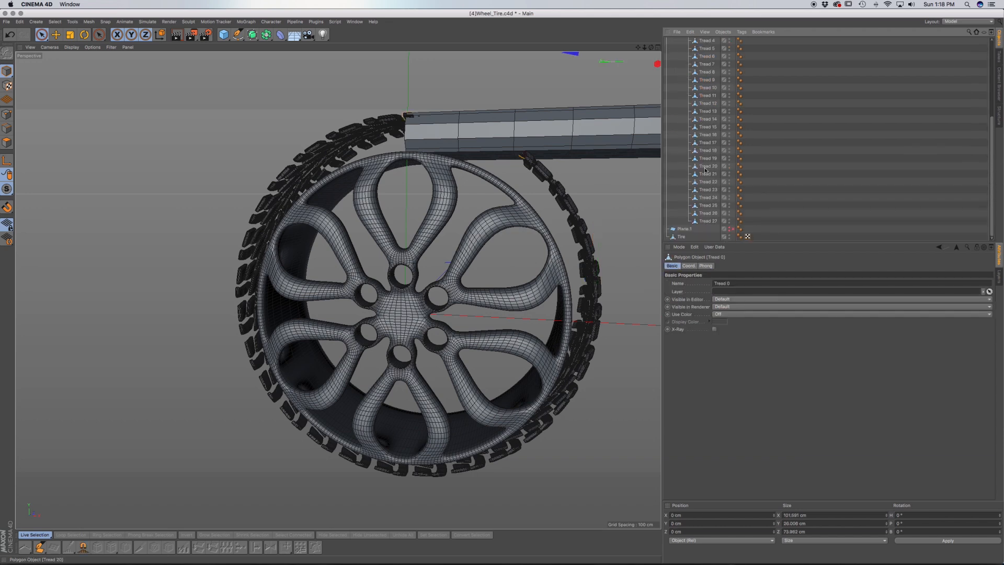
shift+click(704, 222)
right_click(705, 219)
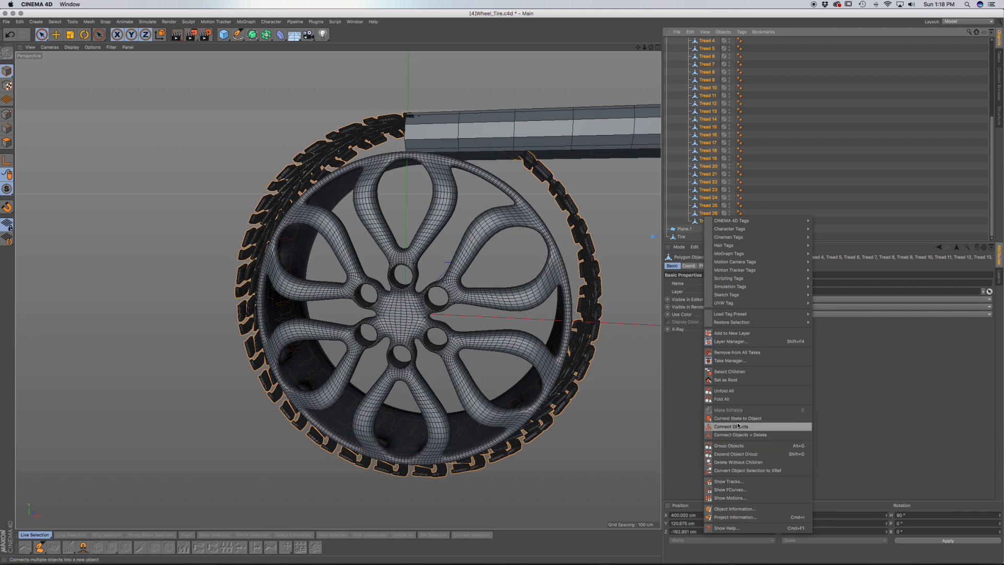
click(738, 419)
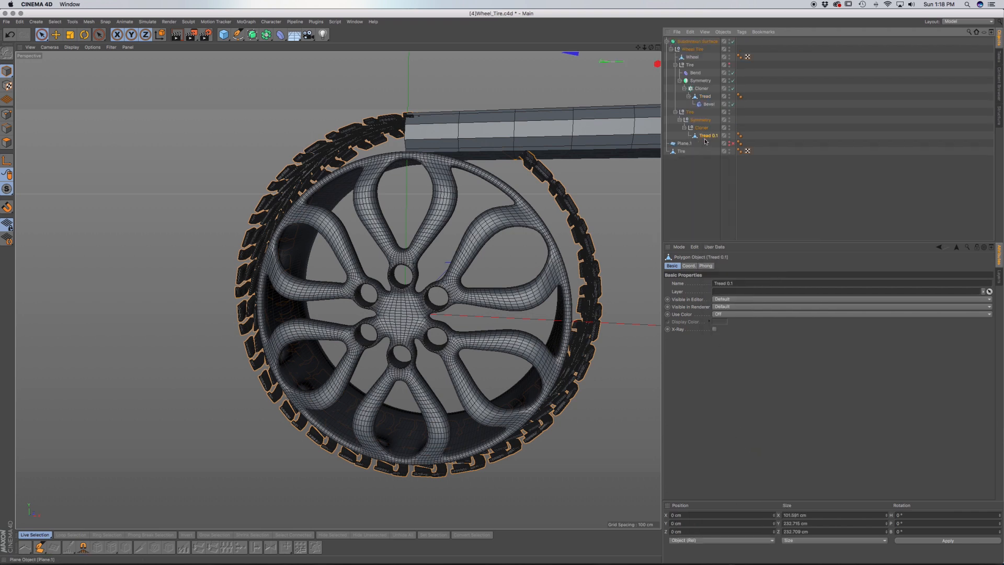
Move the merged tread mesh to the top level and return the Tire mesh to the original Tire null, below the Bend deformer.
drag(706, 136, 686, 193)
drag(681, 144, 692, 71)
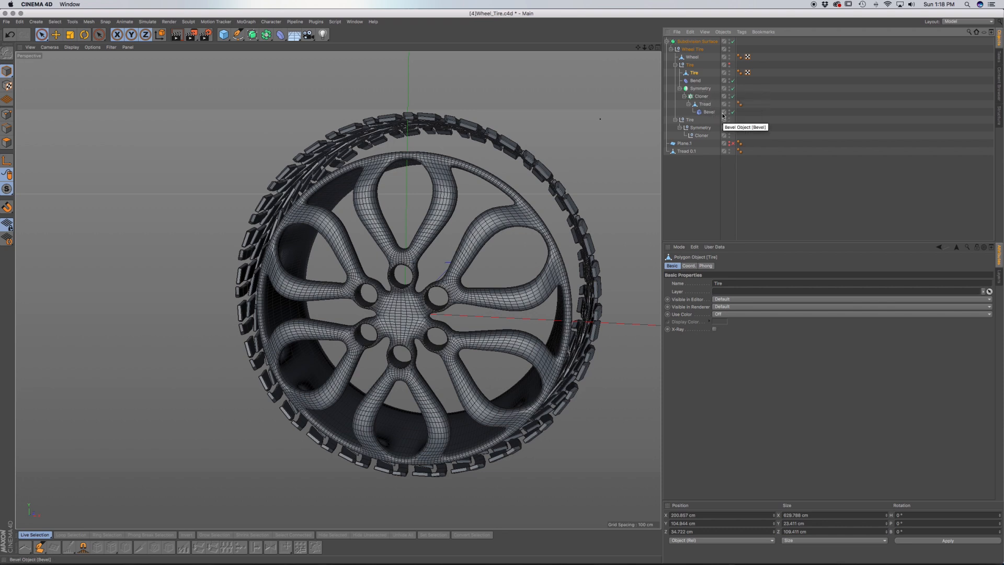
drag(695, 81, 691, 68)
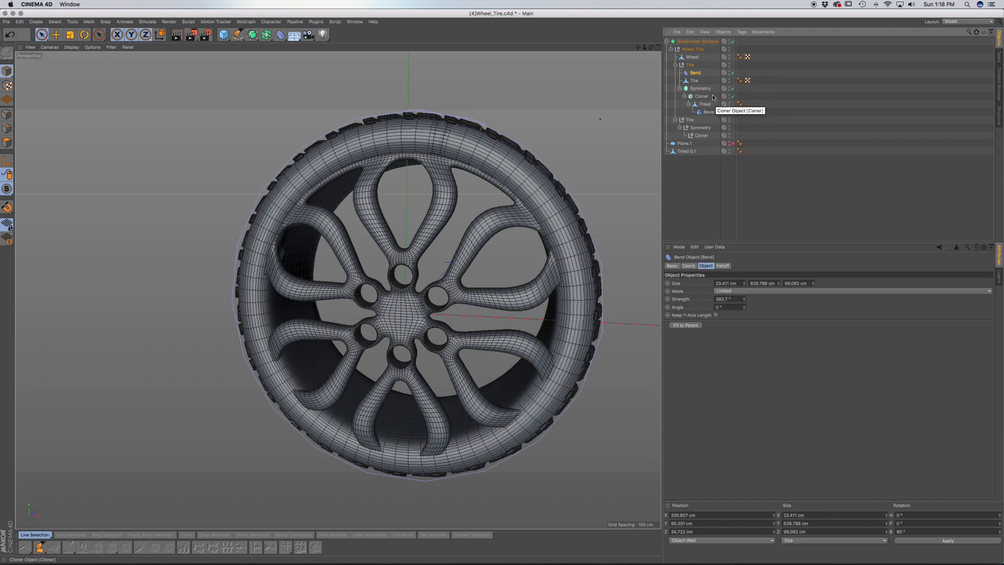
Delete the leftover converted Tire null with its empty Symmetry and Cloner nulls.
click(695, 152)
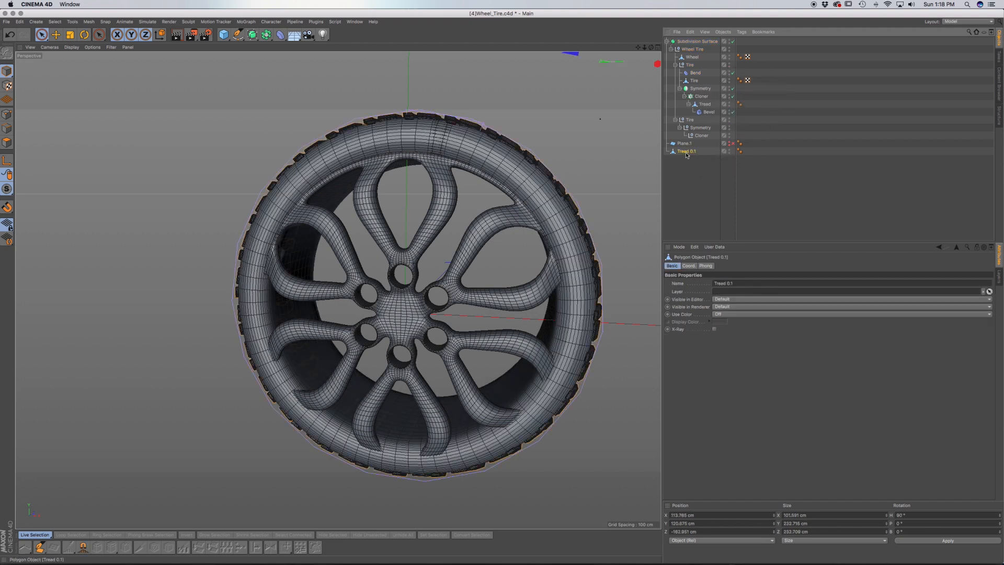
click(691, 121)
key(Delete)
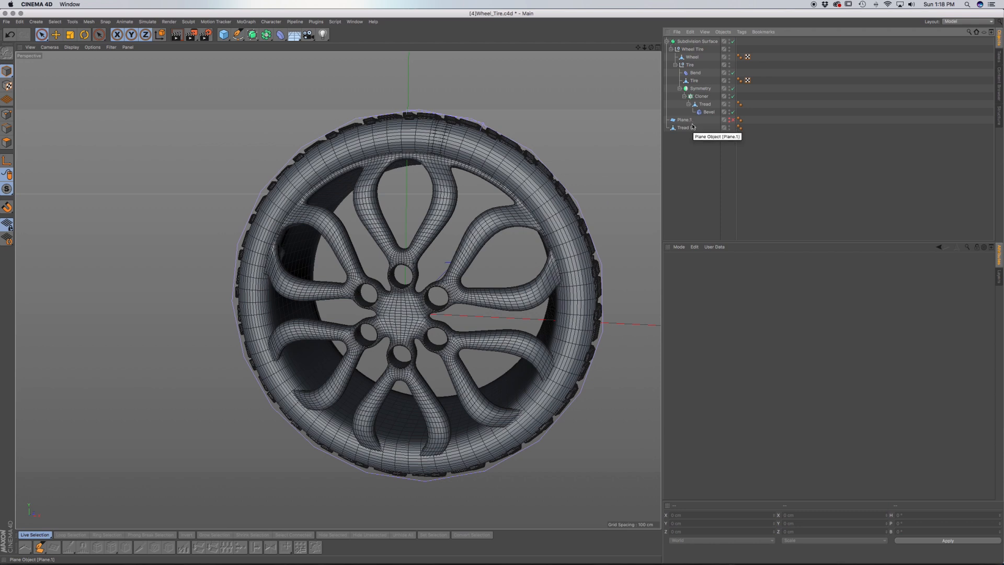
Rename the merged tread mesh as Tread.
click(687, 128)
double_click(687, 128)
text(Tread)
key(Return)
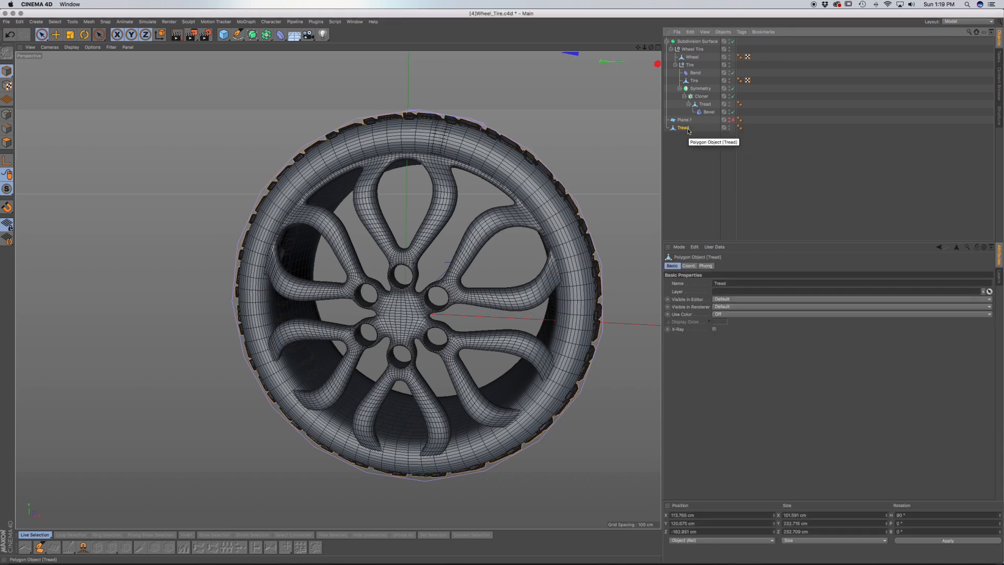
Make the Bend deformer a child of the Tire mesh and hide the original Tread under the Cloner.
click(695, 81)
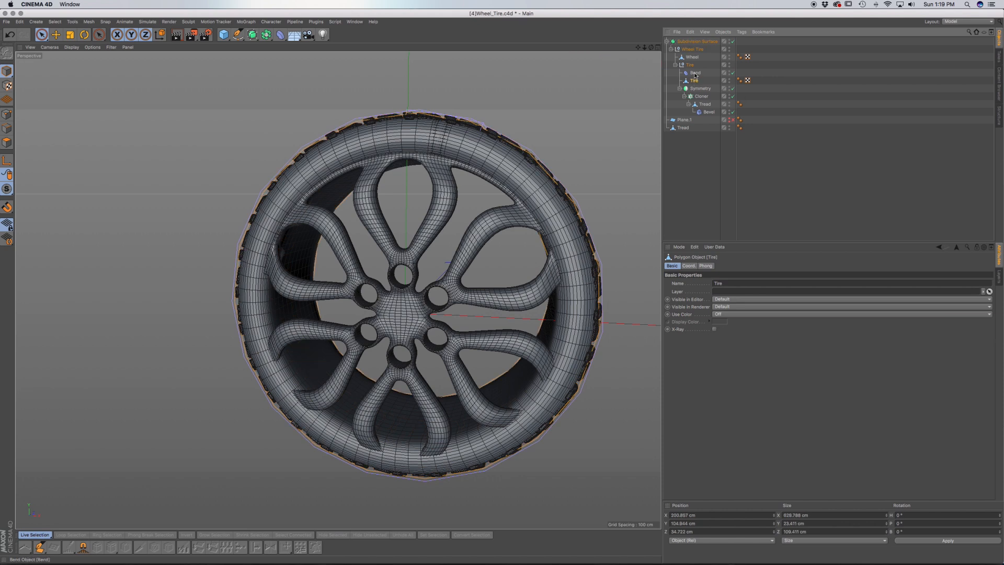
drag(696, 74, 695, 78)
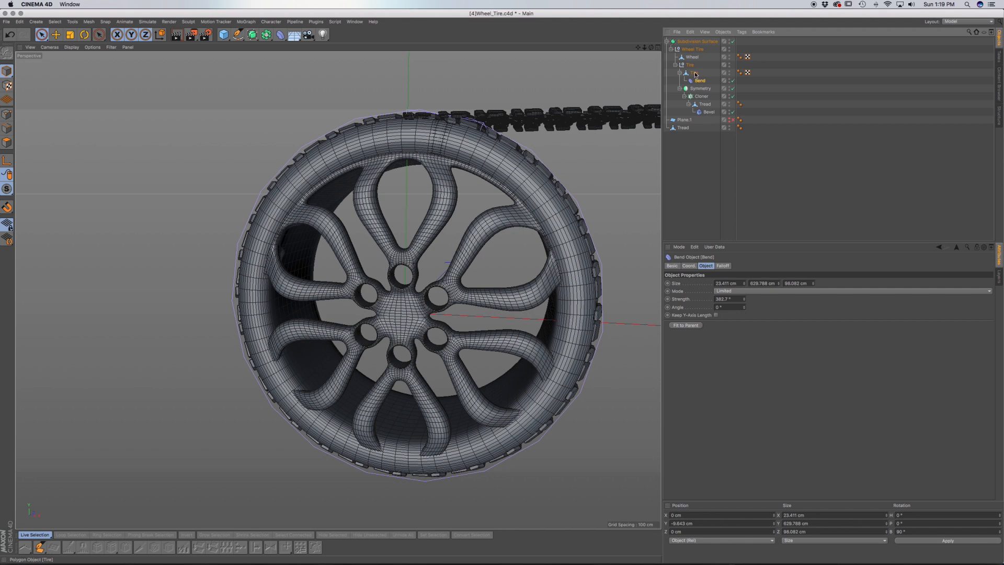
click(695, 74)
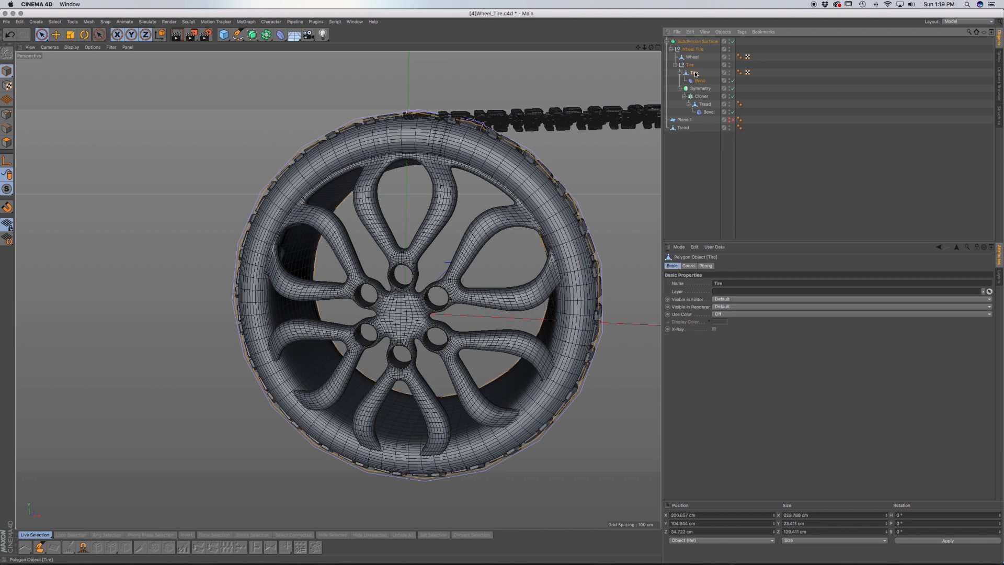
click(729, 104)
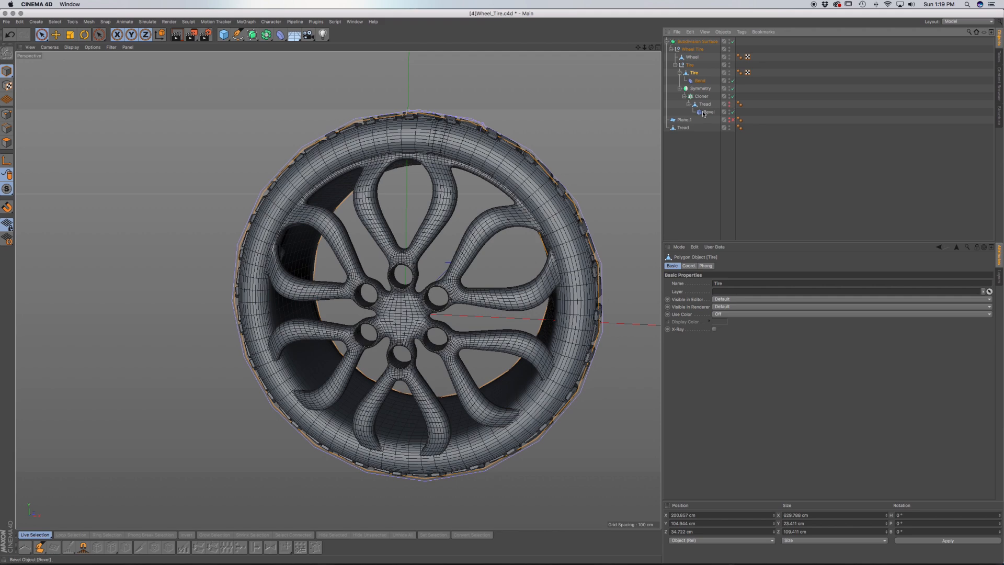
Isolate the unbent tire strip by disabling its Bend deformer and the Subdivision Surface and hiding the merged Tread mesh.
alt+drag(512, 173, 465, 231)
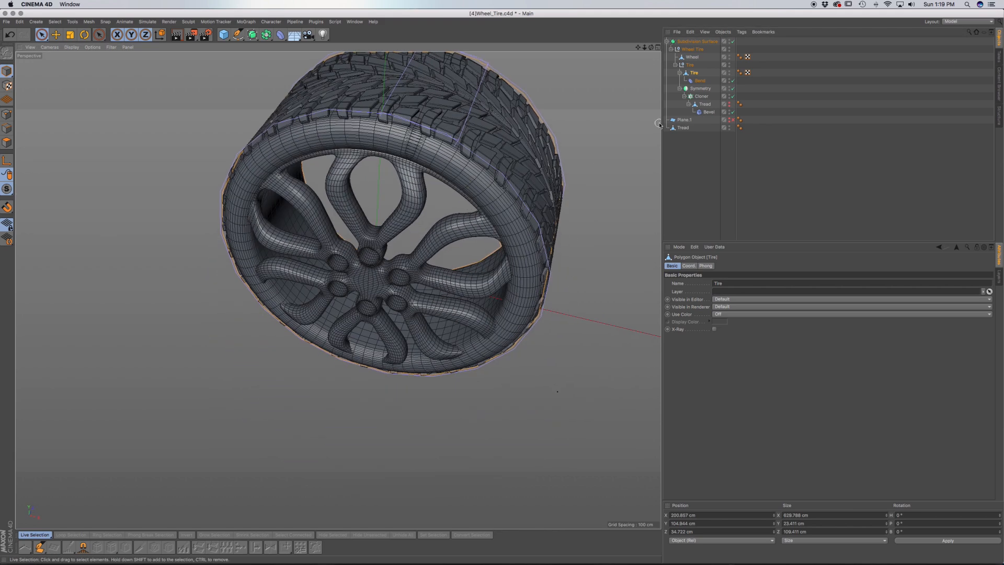
click(695, 74)
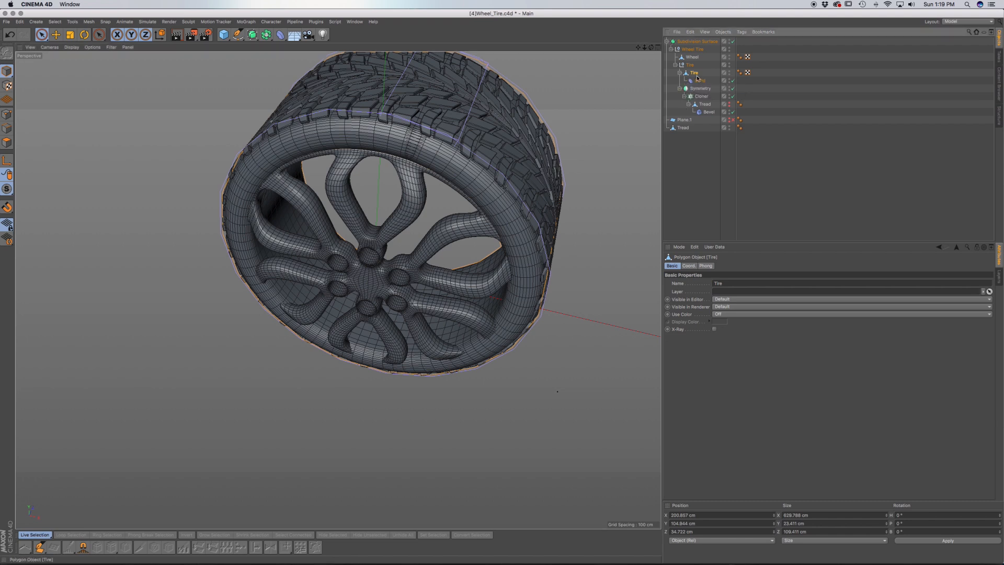
click(733, 81)
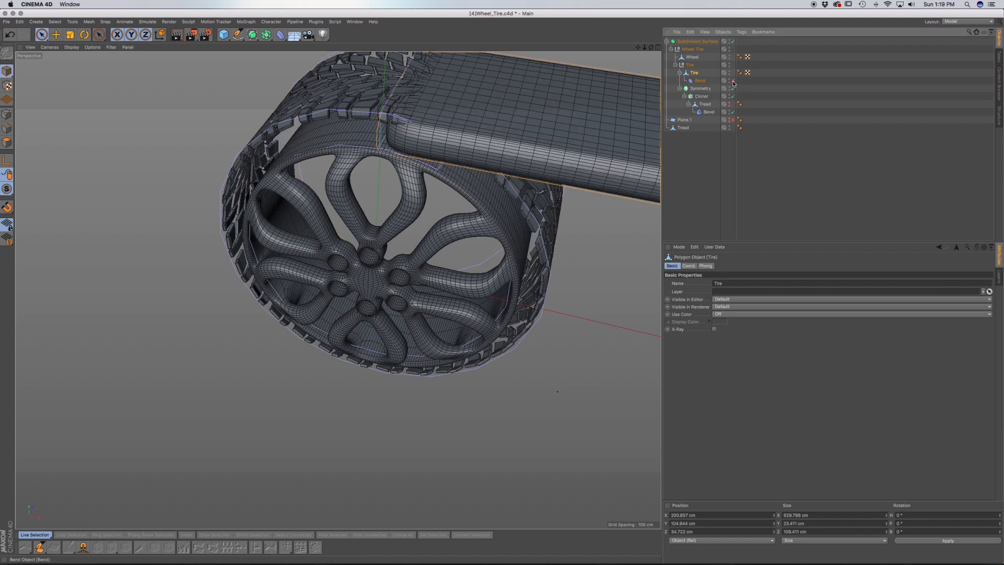
click(733, 41)
alt+drag(514, 153, 591, 112)
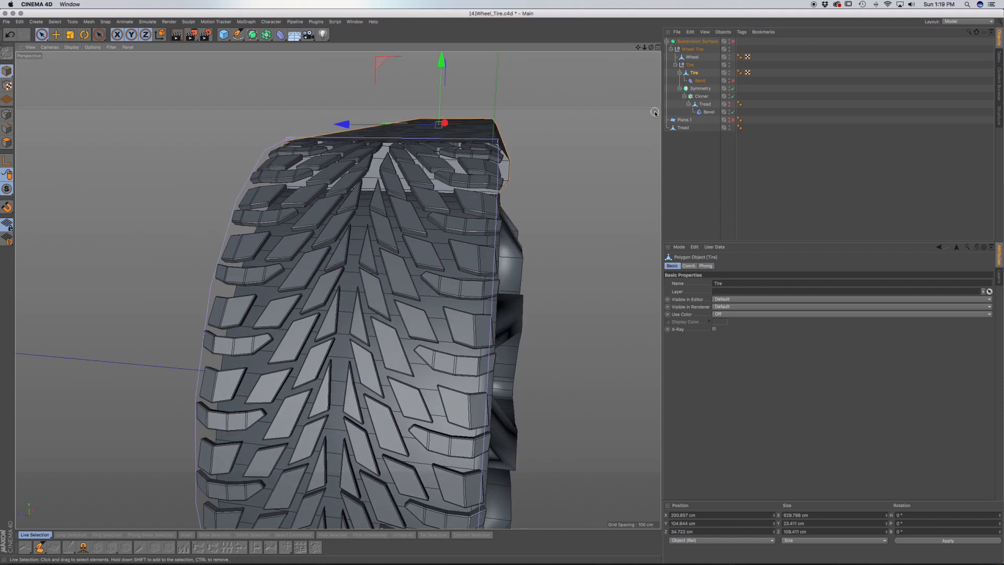
click(731, 127)
alt+drag(481, 145, 529, 108)
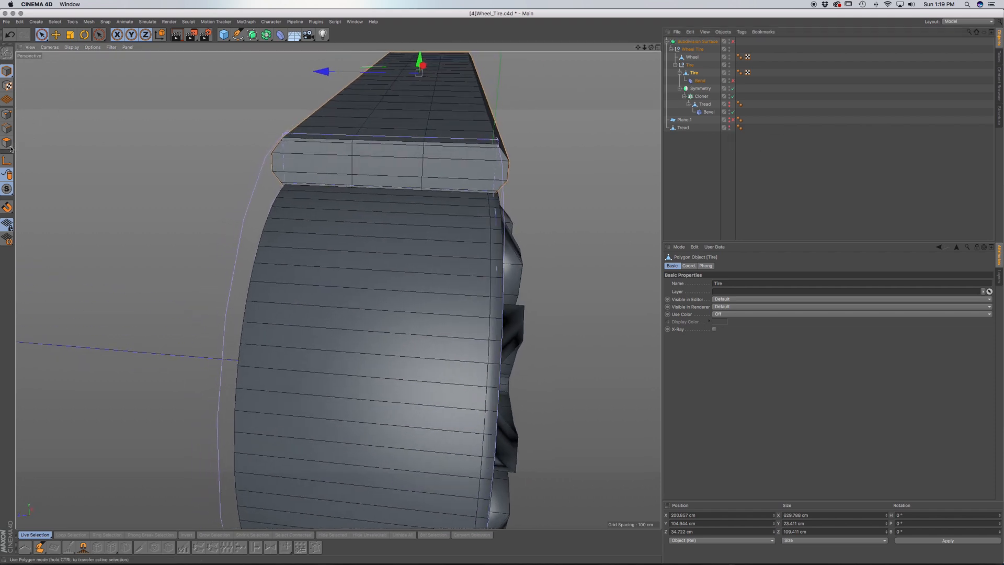
Select all the polygons capping the near end of the flat tire strip and delete them.
click(7, 142)
click(41, 35)
click(472, 170)
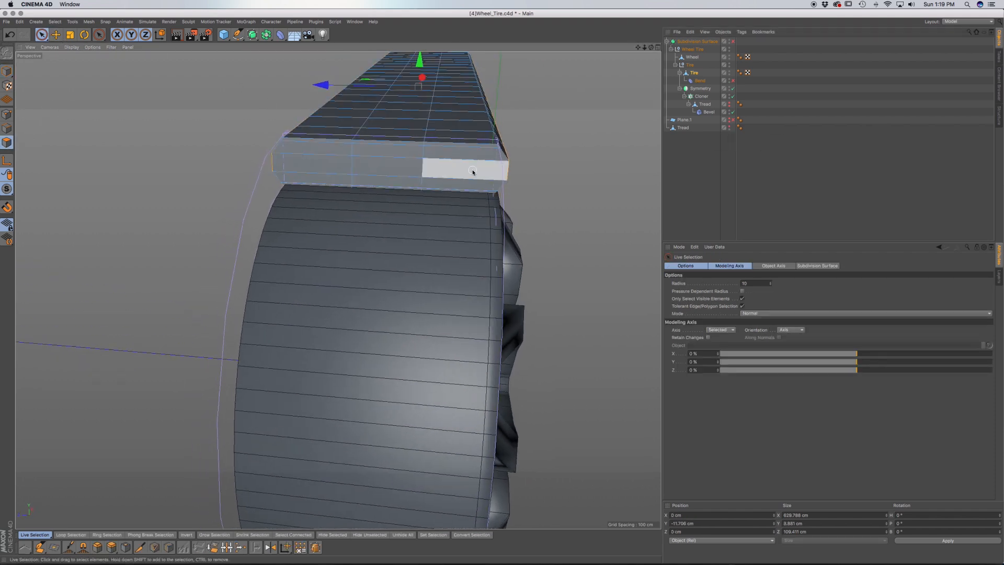
scroll(489, 170, up, 3)
click(496, 191)
drag(495, 191, 489, 139)
drag(397, 138, 248, 131)
mouse_move(187, 133)
mouse_down()
mouse_move(168, 155)
mouse_move(173, 182)
mouse_move(321, 191)
mouse_move(363, 151)
mouse_up()
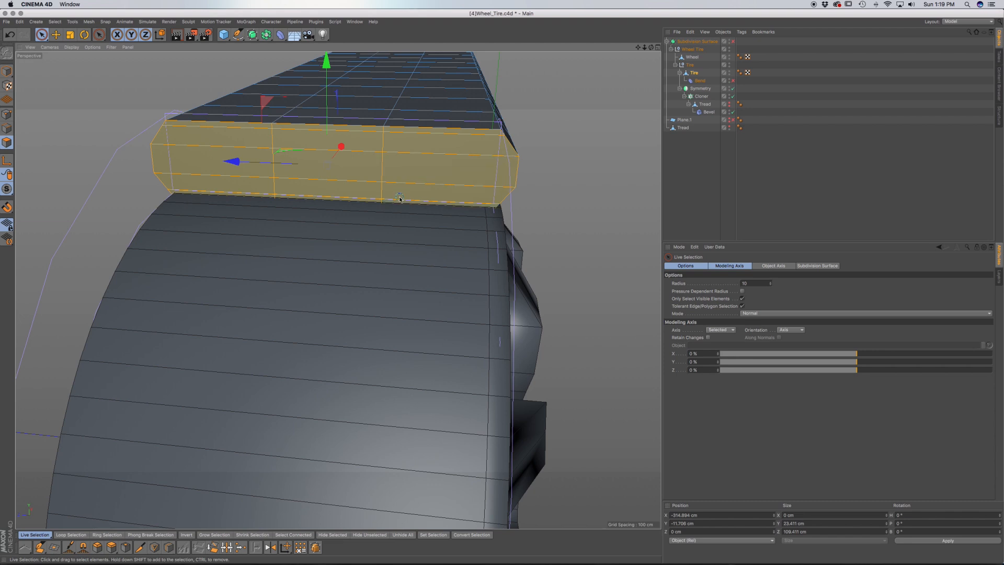
key(Delete)
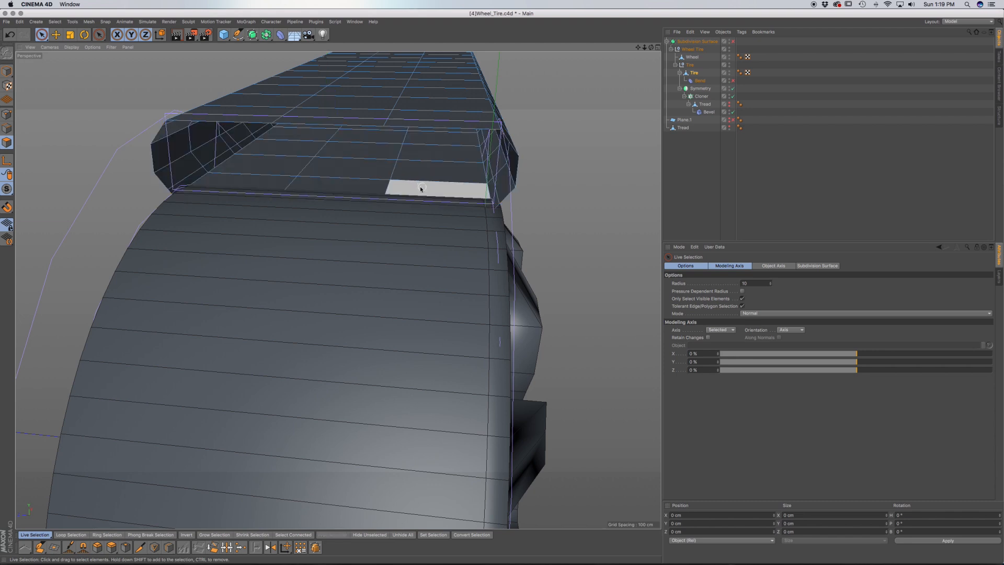
Switch the Tire mesh to point editing and run Optimize on its points.
click(7, 114)
right_click(69, 124)
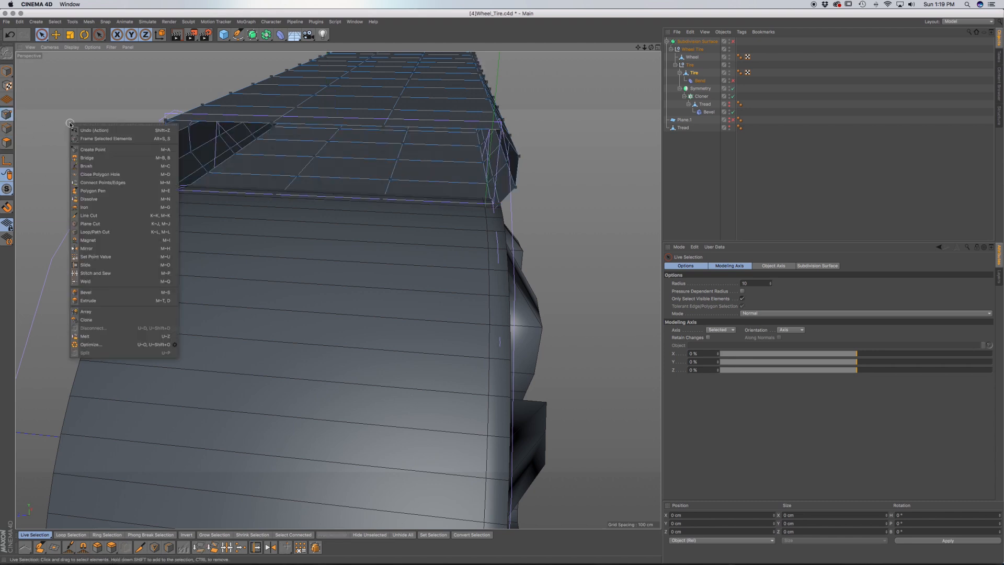
click(90, 344)
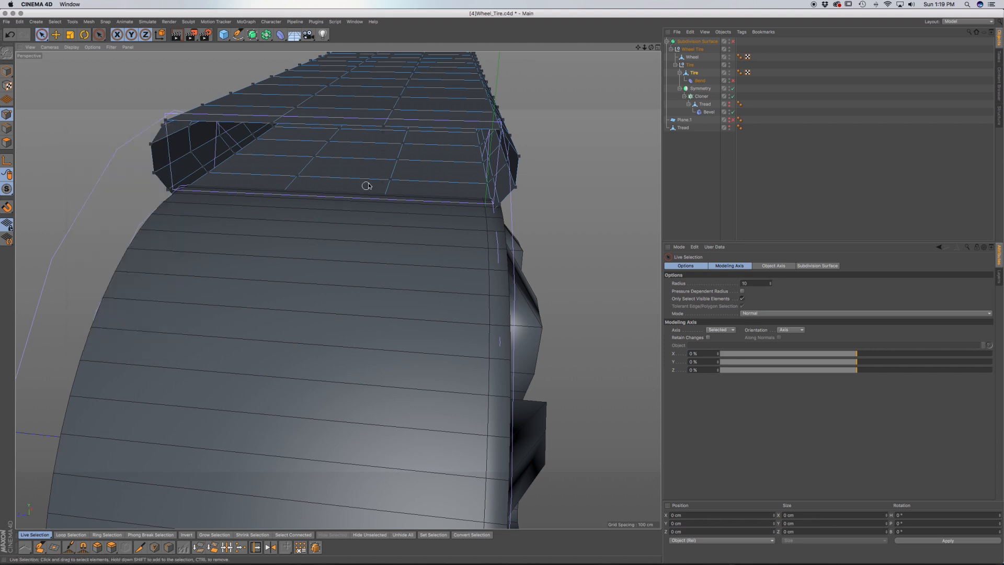
Delete all the polygons capping the opposite, still closed end of the flat tire strip and run Optimize on the mesh.
scroll(370, 184, down, 6)
alt+drag(437, 133, 235, 215)
alt+drag(315, 145, 153, 149)
scroll(351, 148, up, 5)
alt+middle_drag(351, 145, 320, 171)
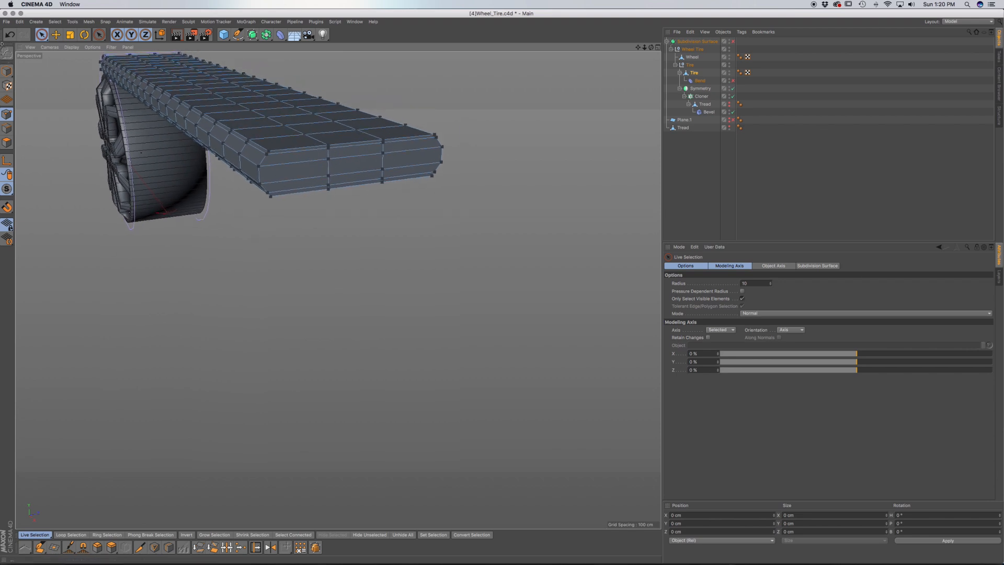
click(7, 142)
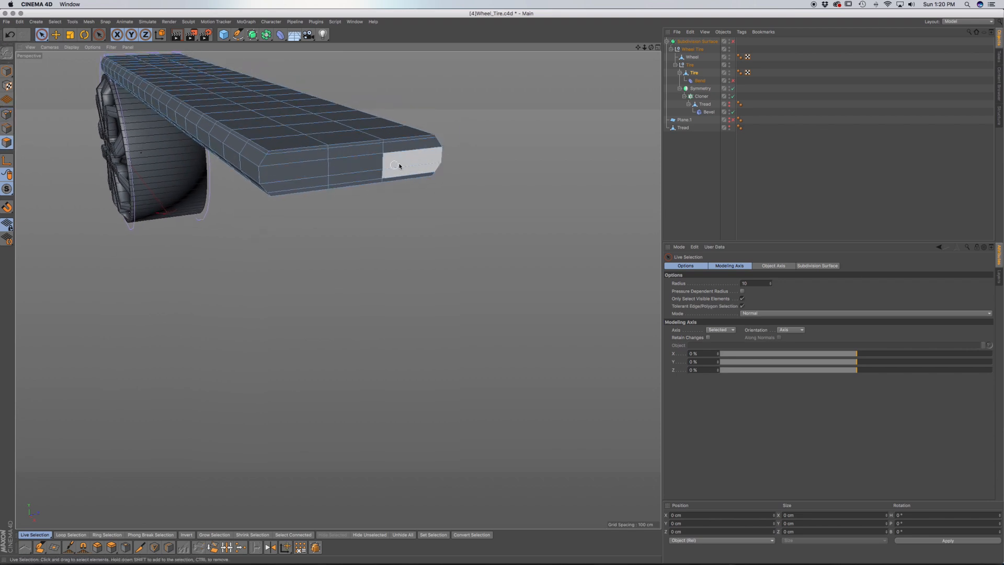
scroll(415, 159, up, 5)
mouse_move(388, 188)
mouse_down()
mouse_move(429, 139)
mouse_move(255, 148)
mouse_move(254, 201)
mouse_move(308, 180)
mouse_move(357, 186)
mouse_up()
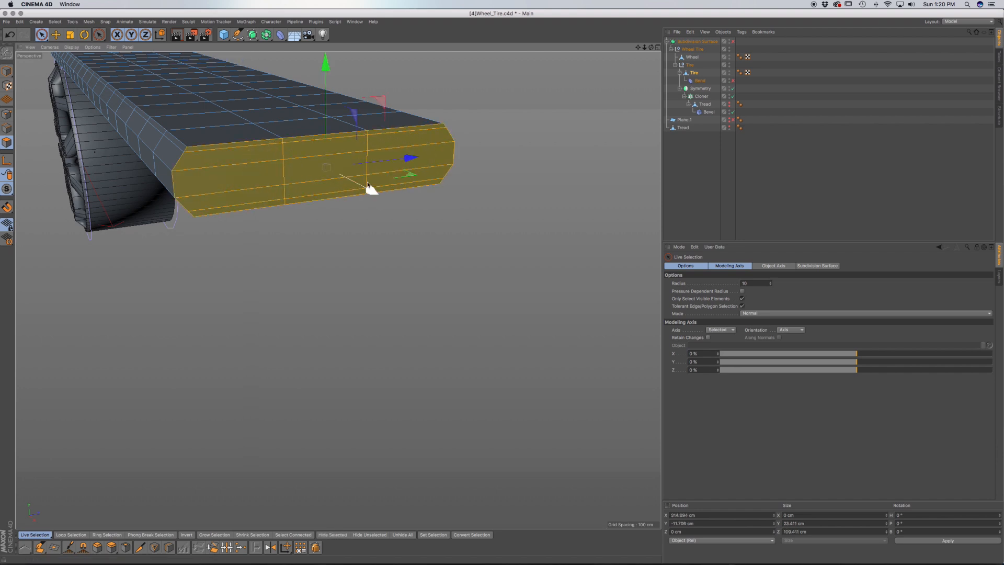
key(Delete)
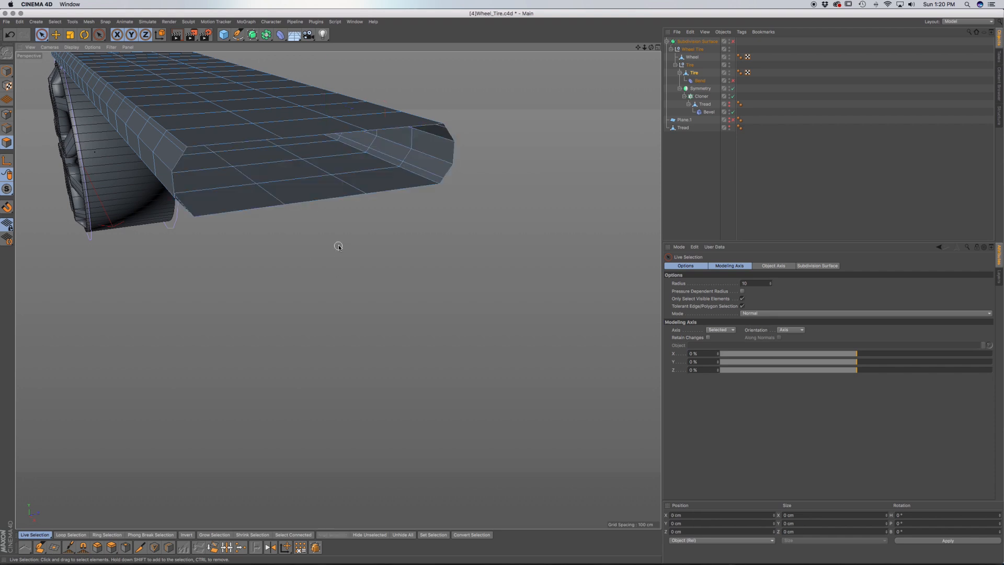
right_click(346, 229)
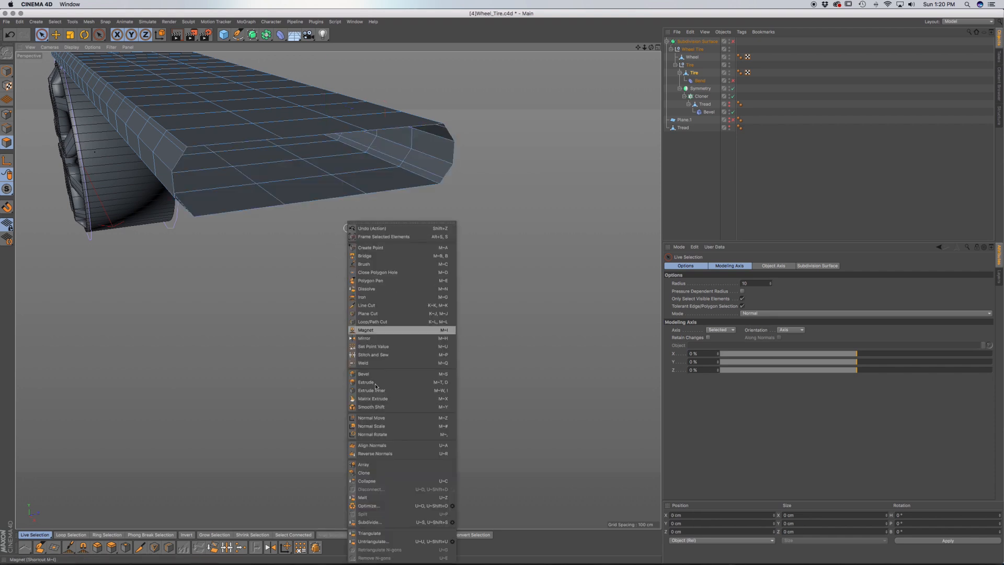
click(370, 506)
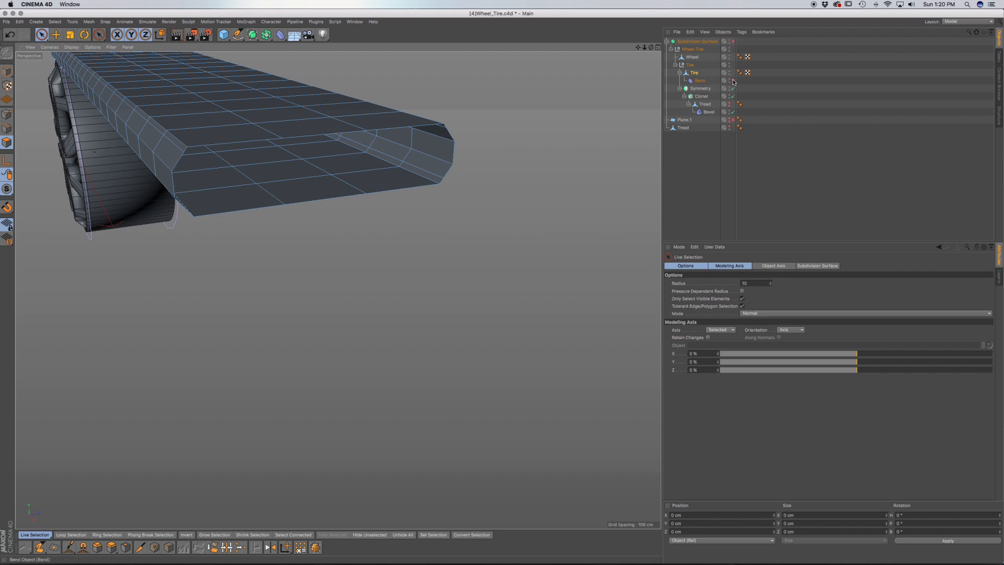
Return to model mode, re-enable the Tire's Bend deformer and set its strength to 360°.
click(7, 72)
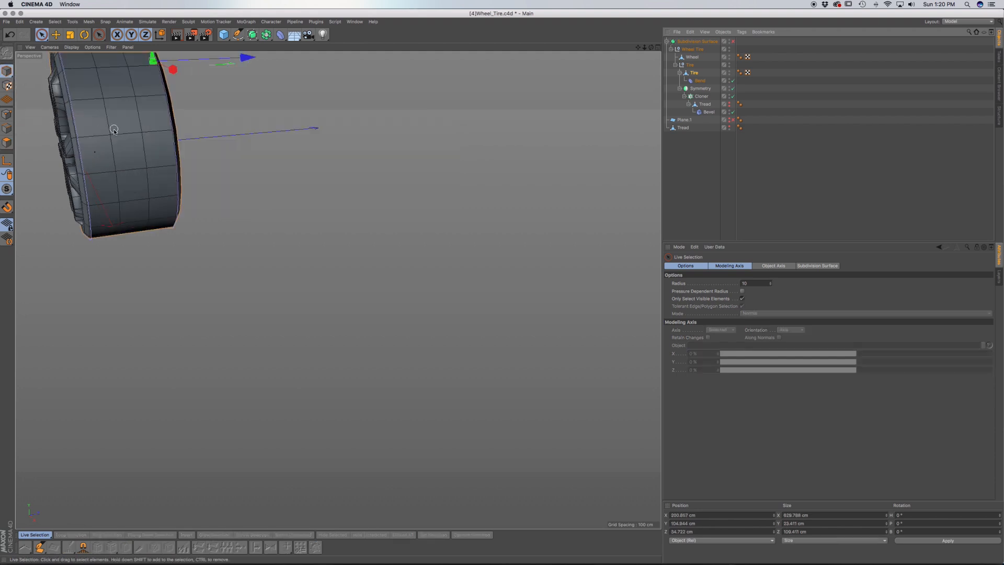
alt+middle_drag(114, 131, 308, 201)
alt+drag(278, 148, 364, 154)
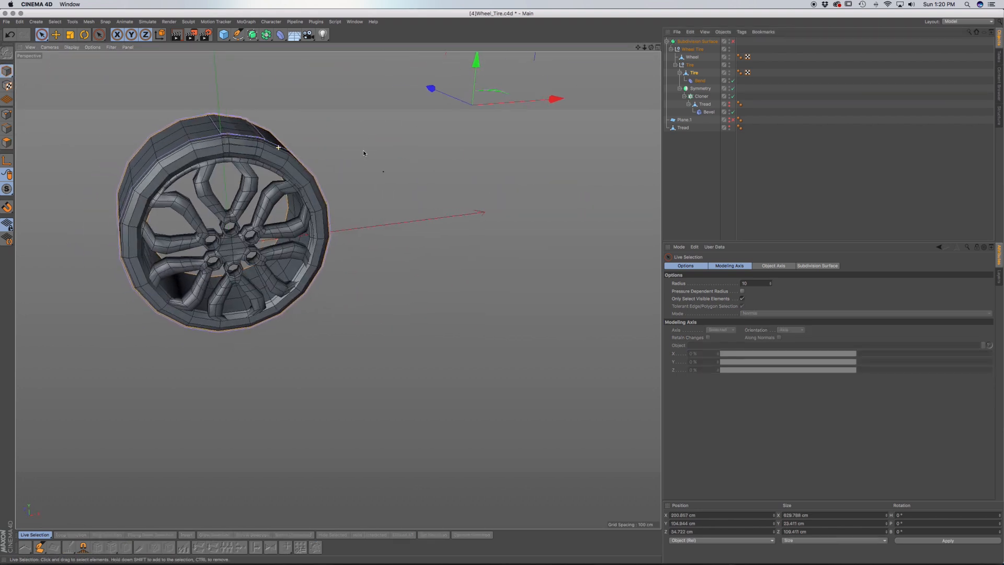
scroll(232, 147, up, 5)
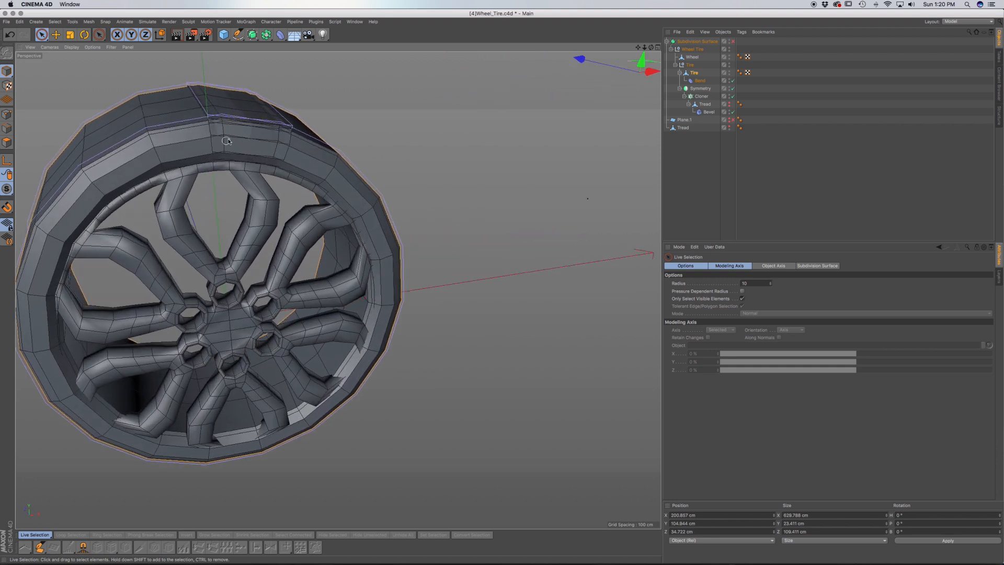
click(699, 81)
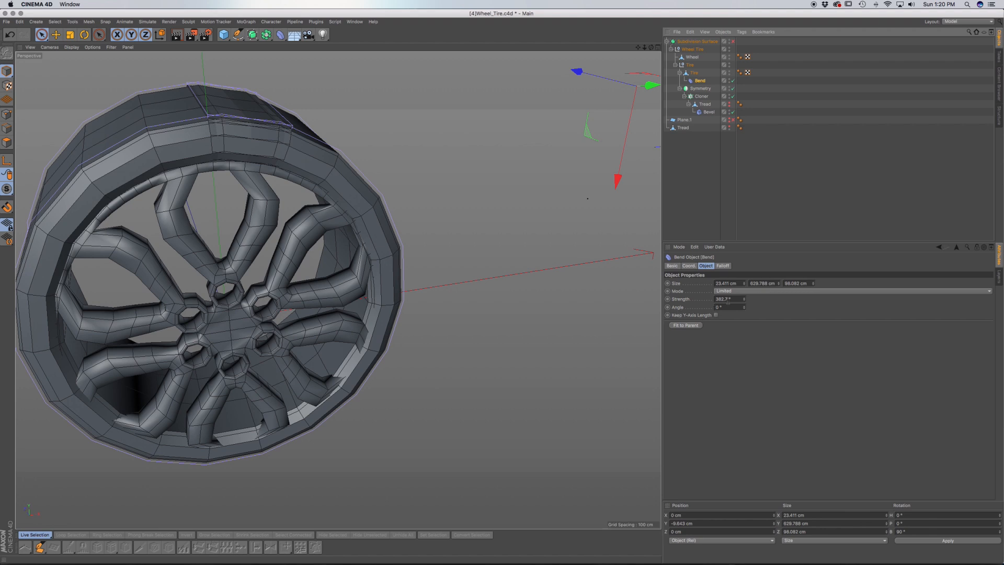
drag(726, 299, 719, 300)
text(360)
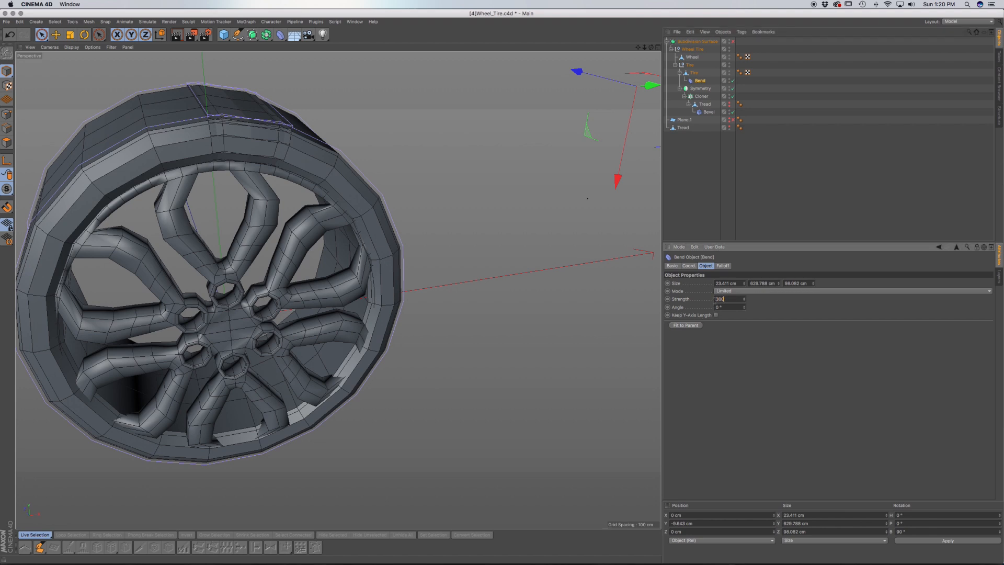
key(Return)
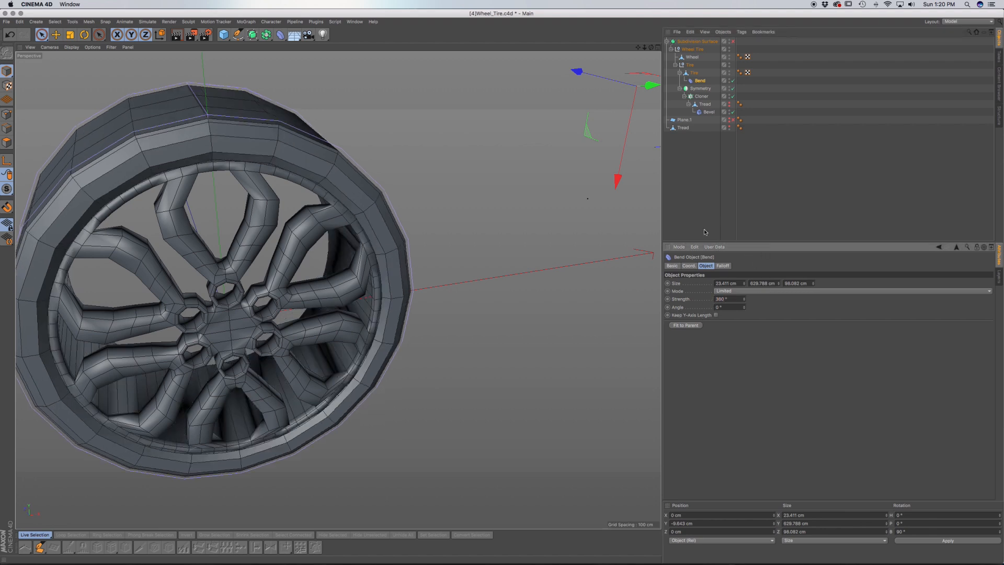
Bake the Tire mesh with its Bend deformer into a separate polygon object using Current State to Object.
click(694, 73)
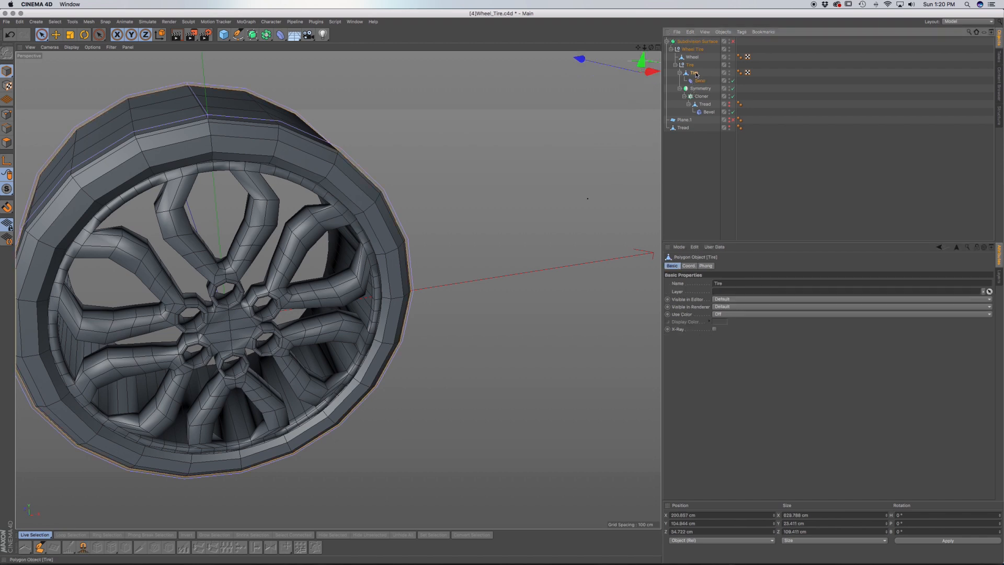
shift+click(700, 81)
right_click(702, 81)
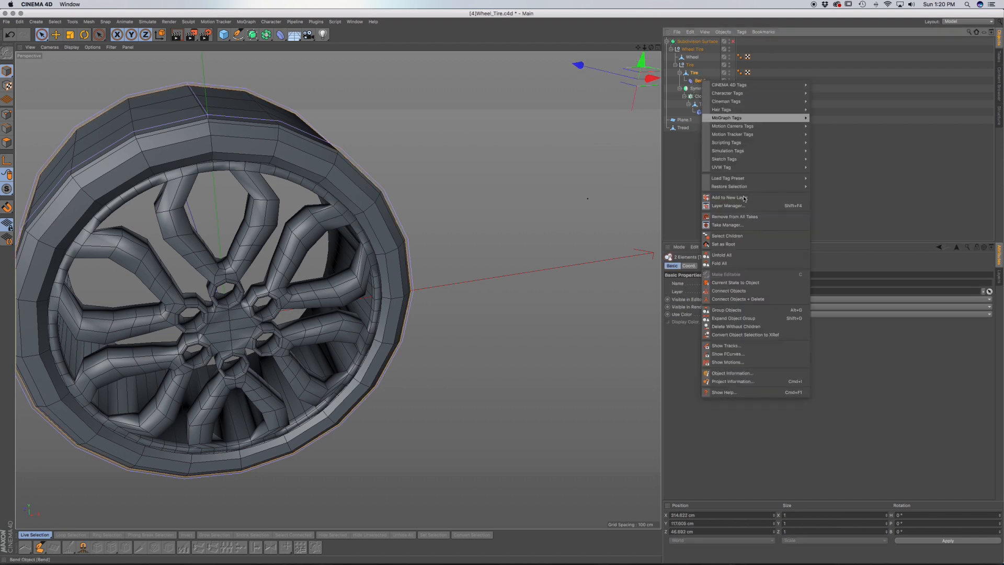
click(752, 285)
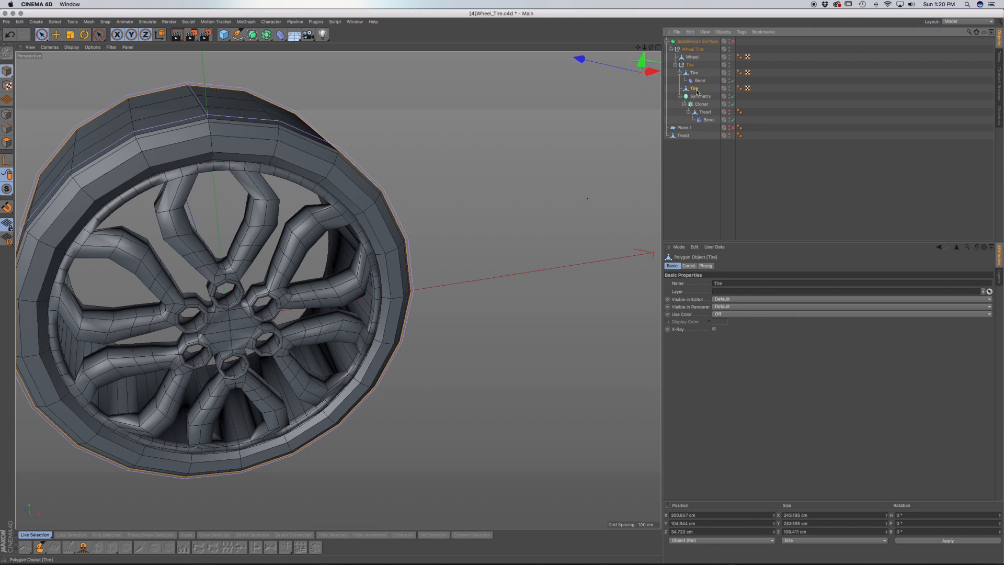
Move the baked Tire and the Wheel out to the root of the hierarchy and hide the collapsed original Wheel Tire group.
drag(696, 107, 690, 140)
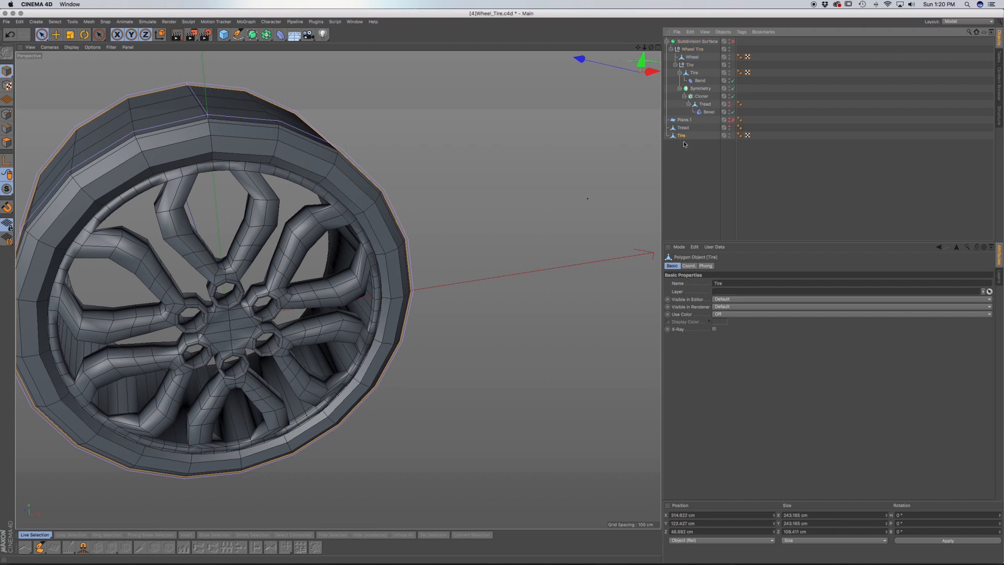
drag(690, 59, 677, 153)
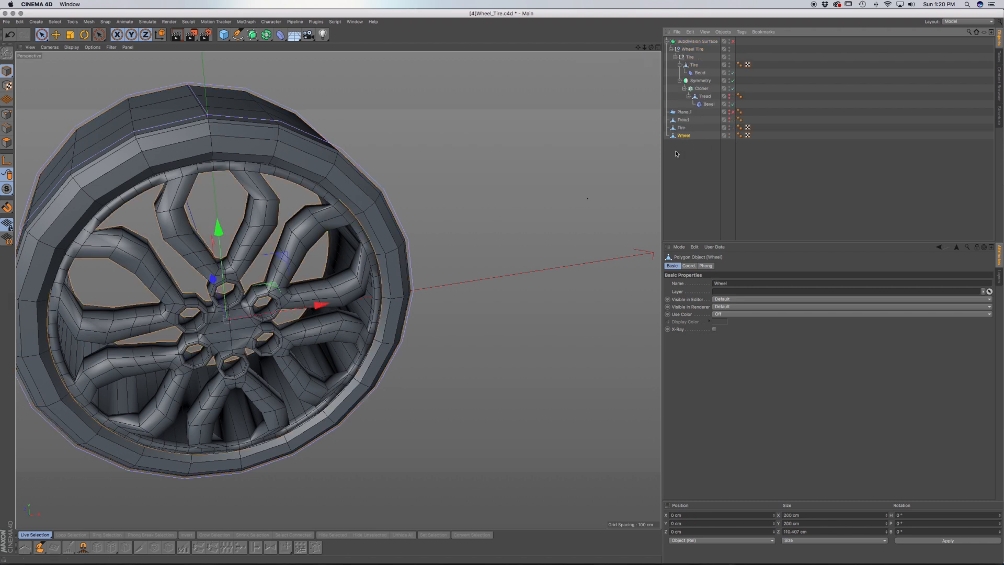
click(671, 49)
click(730, 50)
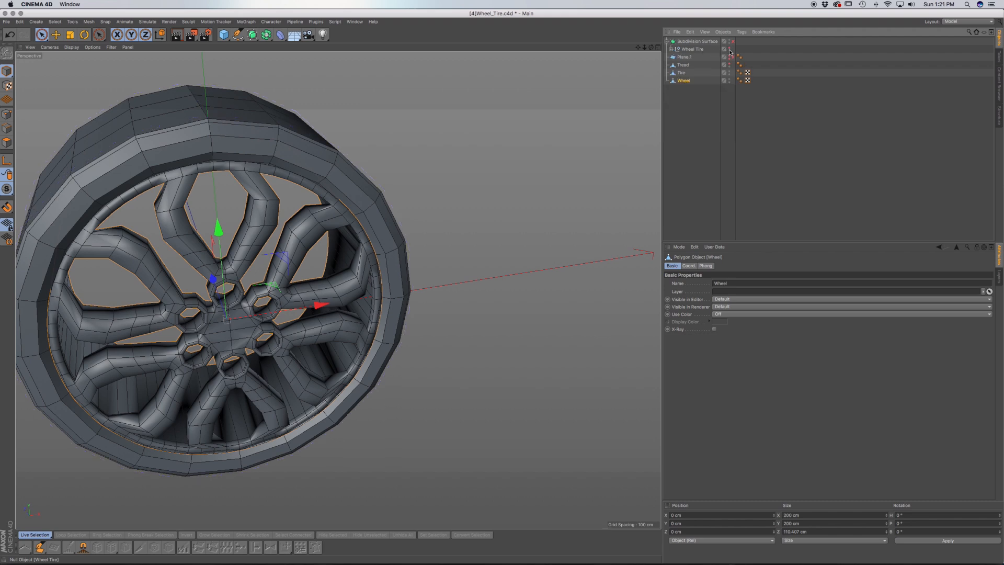
Put the baked Tire under a new Connect object with Weld on and make the Connect object editable.
click(682, 73)
click(267, 35)
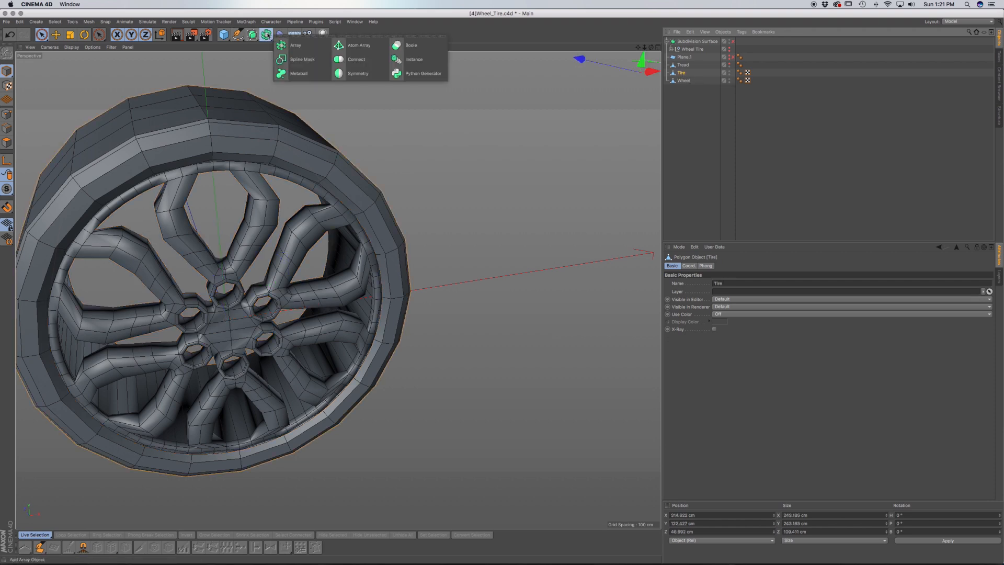
click(356, 59)
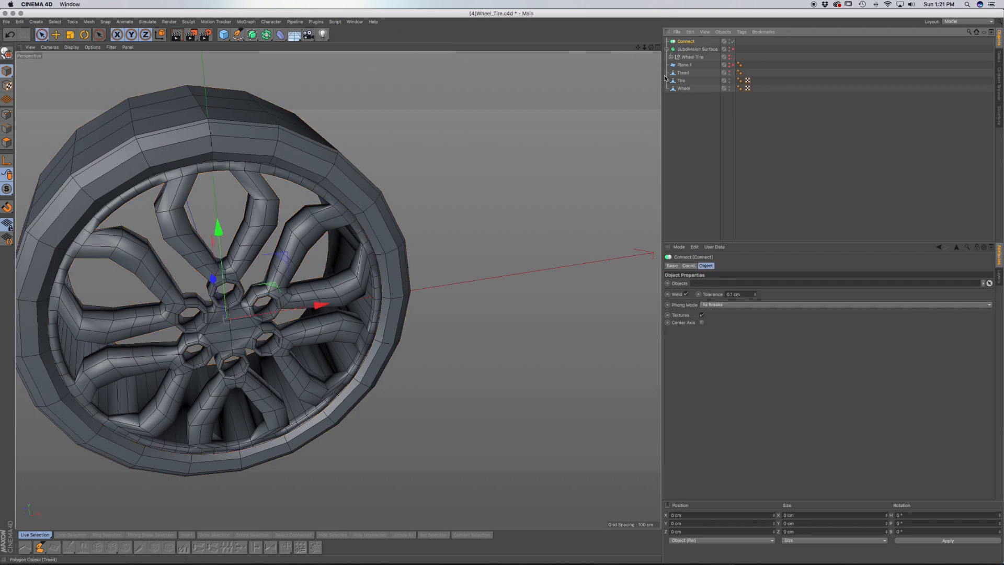
drag(679, 81, 682, 44)
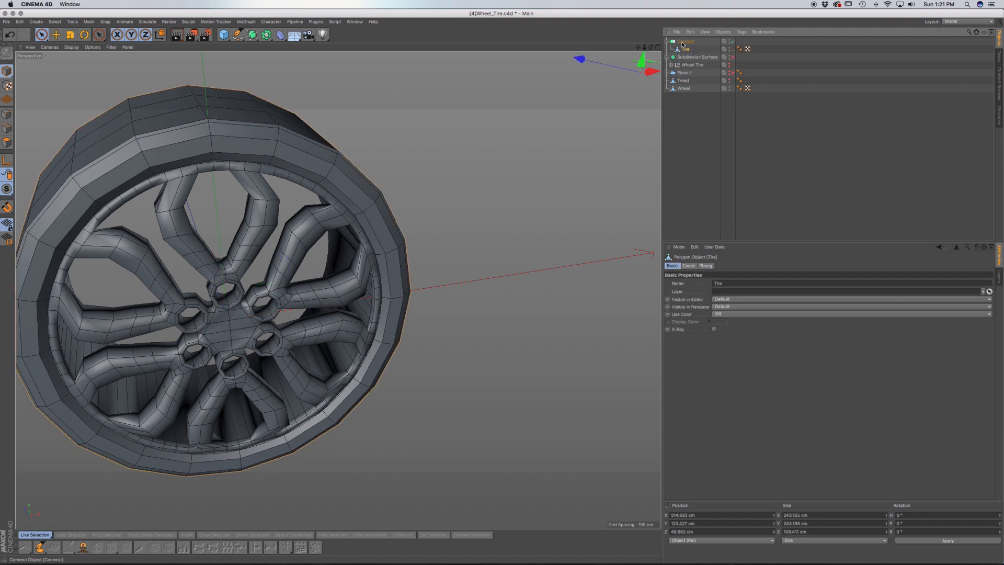
click(686, 42)
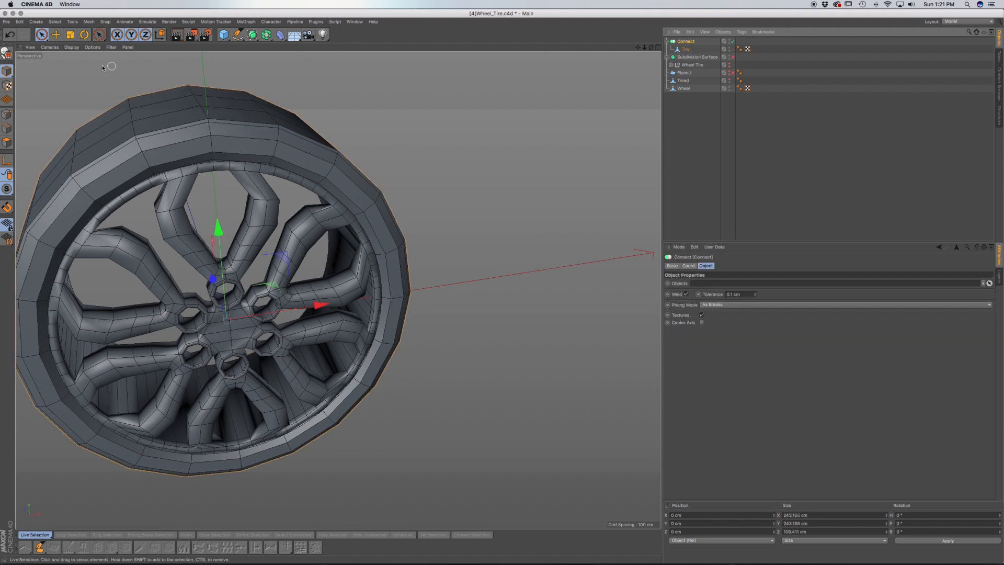
key(c)
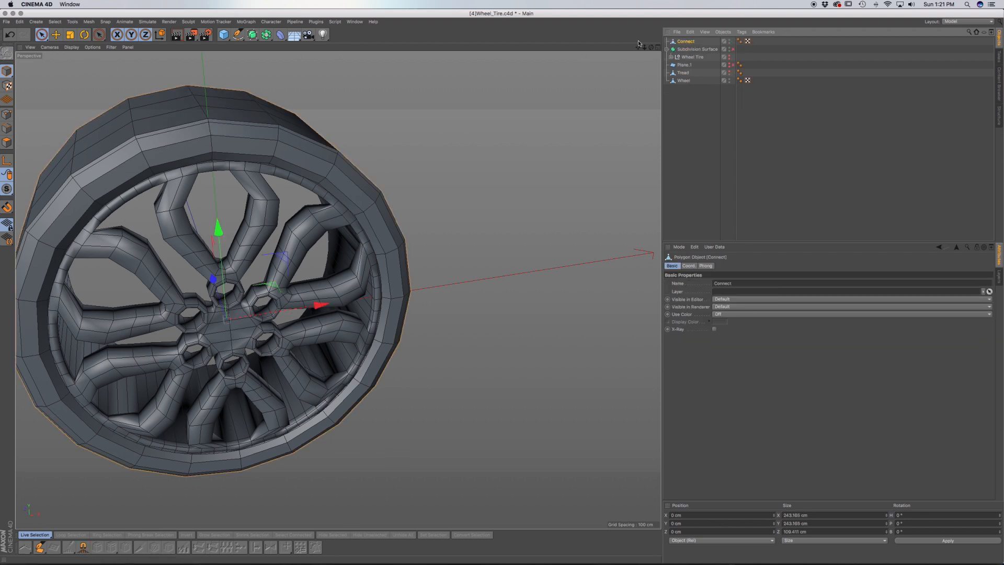
Rename the welded mesh Tire and place it below the Wheel in the object list.
double_click(686, 41)
text(Tire)
key(Return)
drag(682, 42, 689, 85)
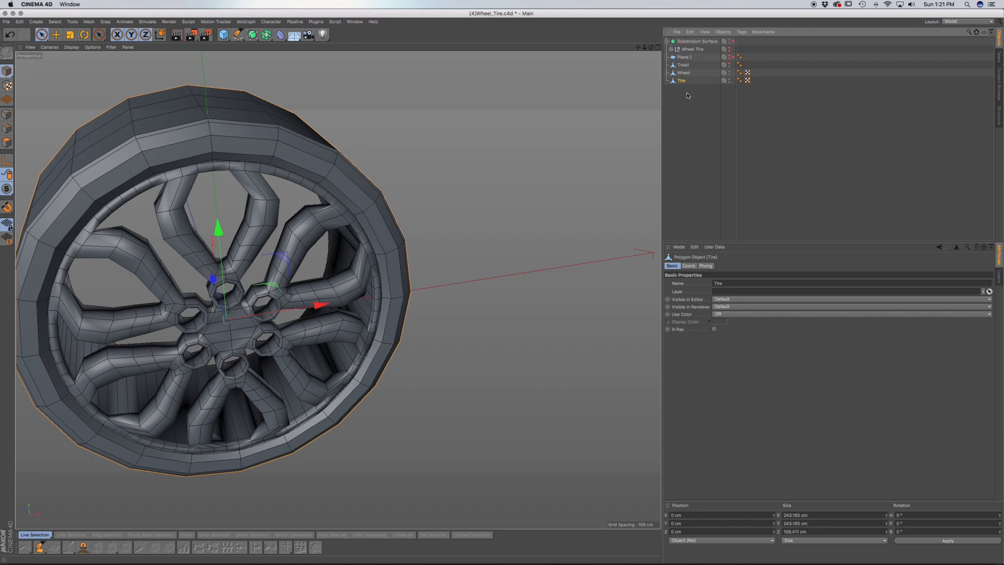
Unhide the merged Tread mesh and group Tread, Wheel and Tire in a null named Wheel Tire.
click(729, 65)
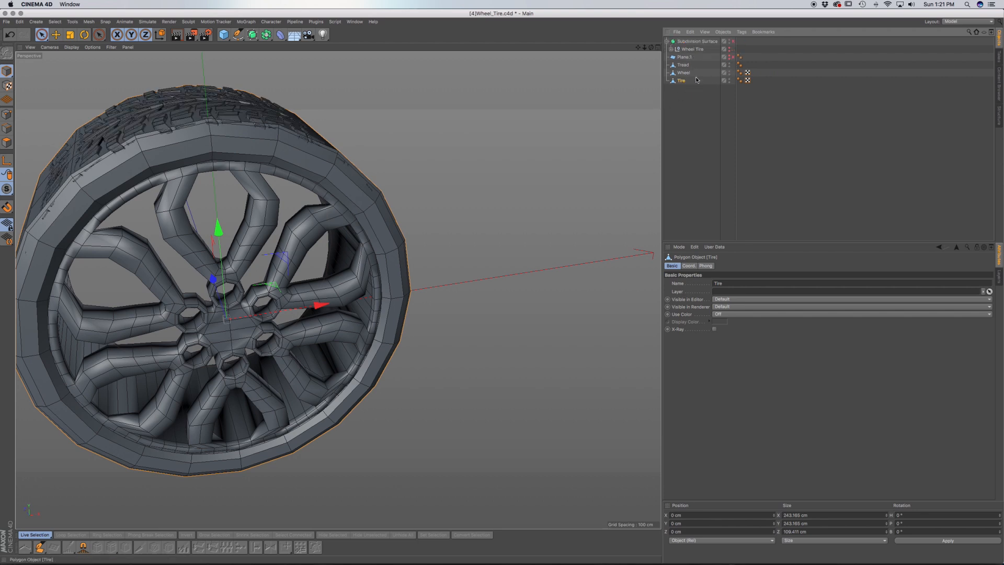
drag(693, 87, 683, 64)
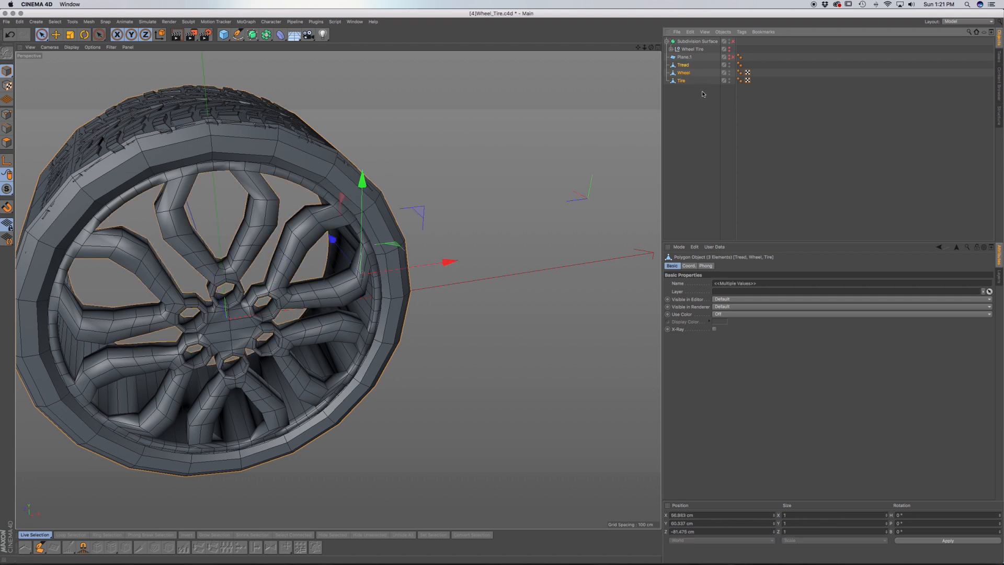
key(alt+g)
double_click(683, 64)
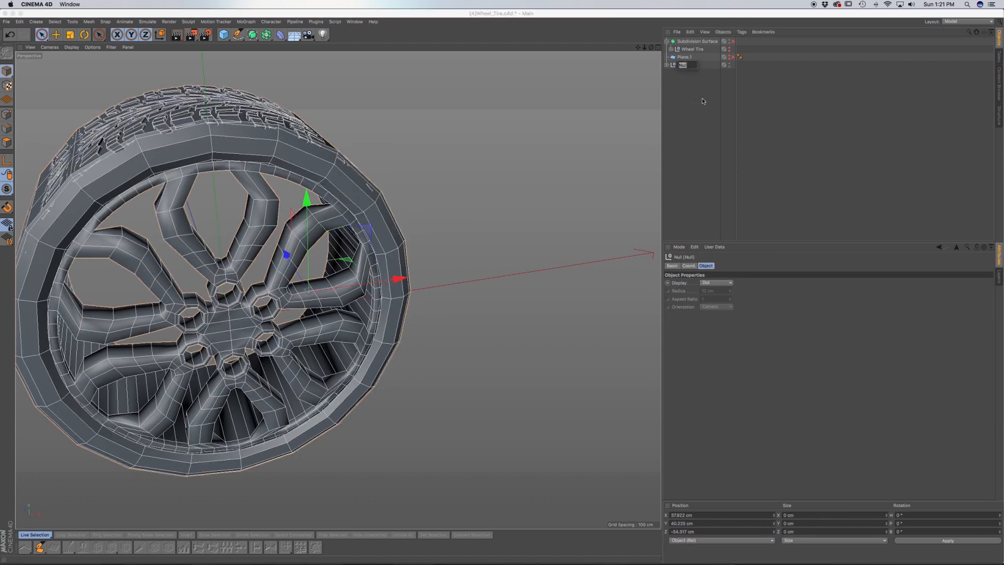
text(Wheel Tire)
key(Return)
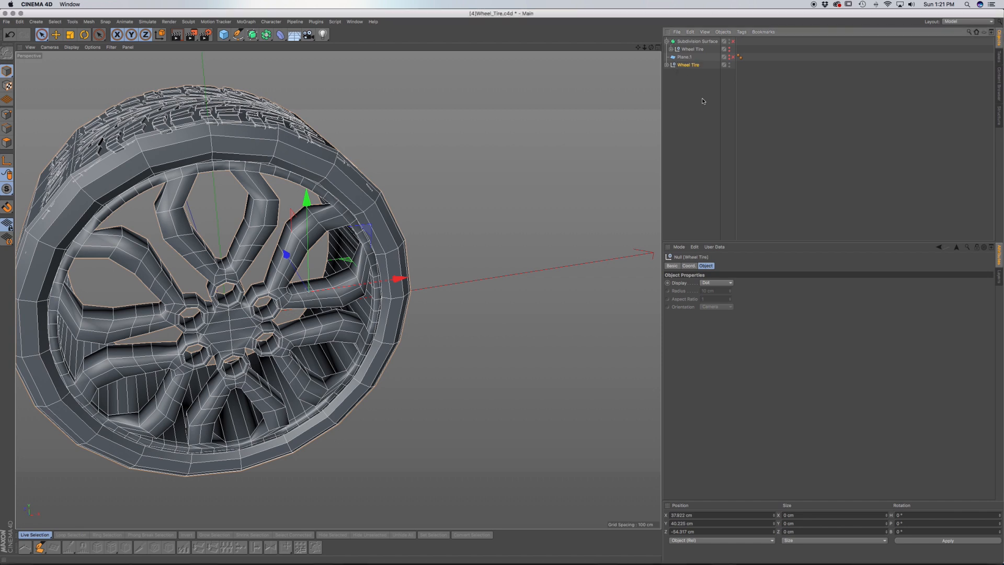
Move the original Wheel Tire group out of the Subdivision Surface, then nest the new Wheel Tire group under it with subdivision enabled.
click(689, 49)
drag(683, 56, 689, 43)
drag(690, 88, 693, 75)
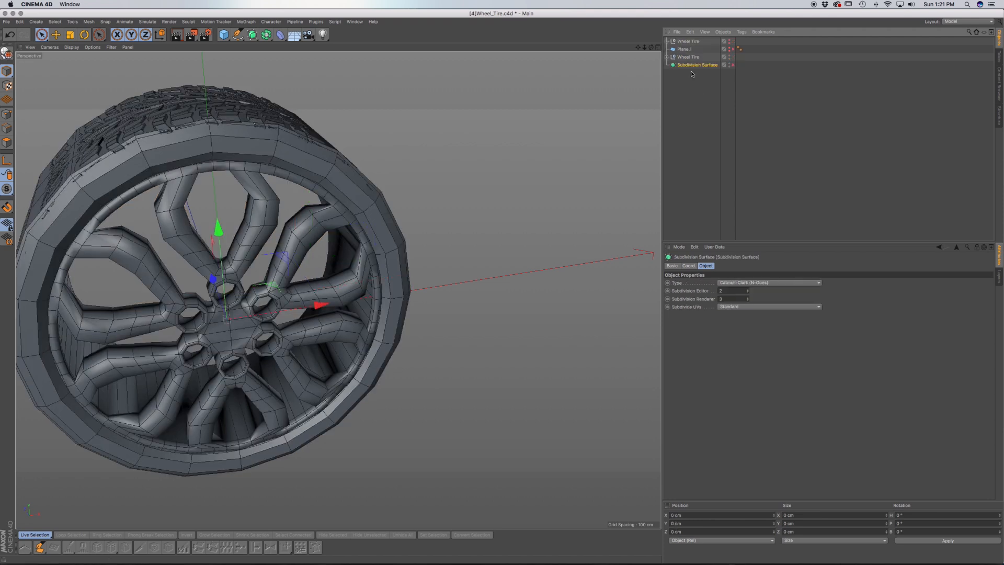
drag(689, 57, 696, 66)
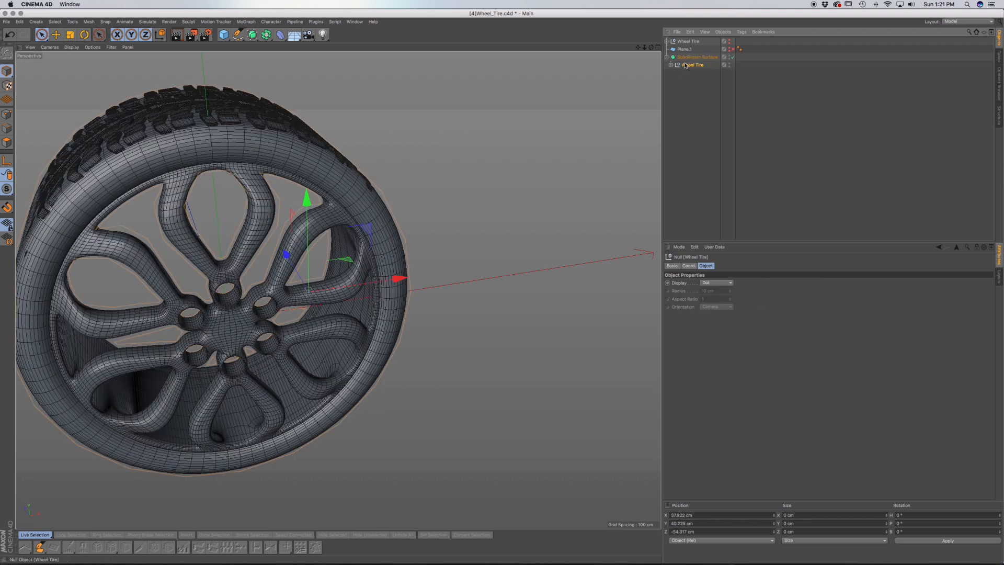
Select the Wheel and Tire meshes inside the subdivided Wheel Tire group and scale them down slightly together.
alt+middle_drag(226, 219, 369, 244)
alt+drag(369, 245, 410, 257)
alt+middle_drag(262, 314, 317, 245)
alt+drag(347, 252, 461, 264)
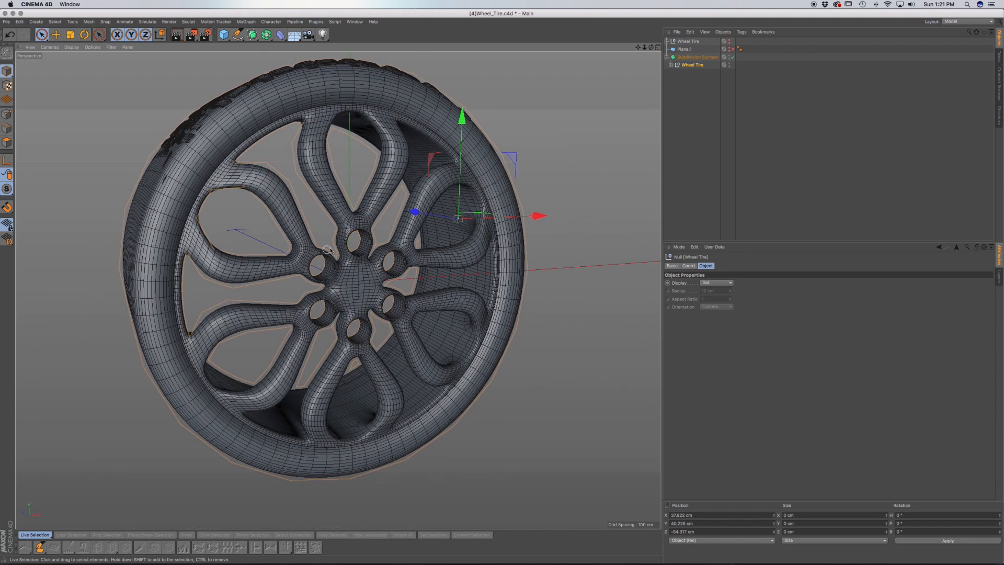
click(672, 65)
click(671, 65)
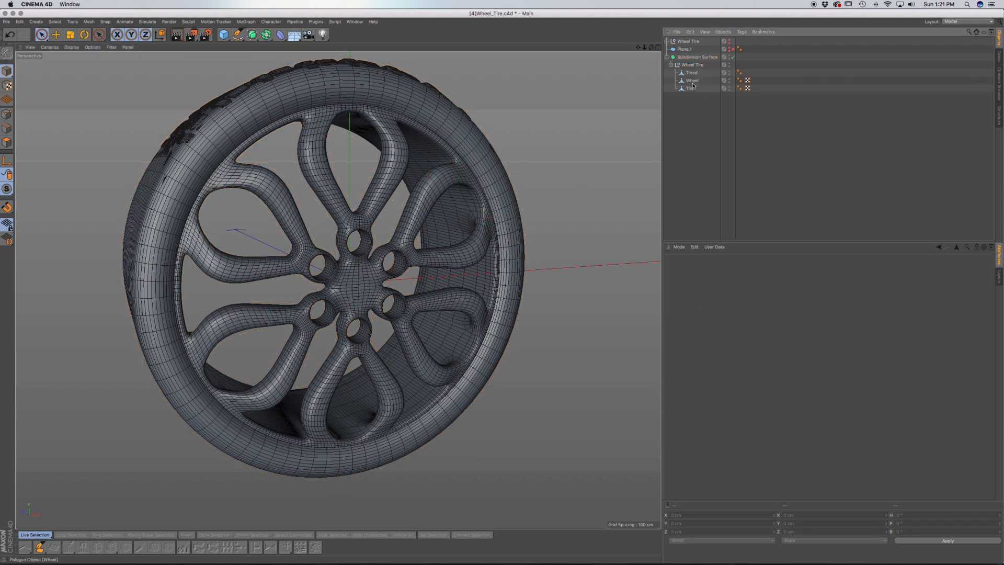
click(692, 81)
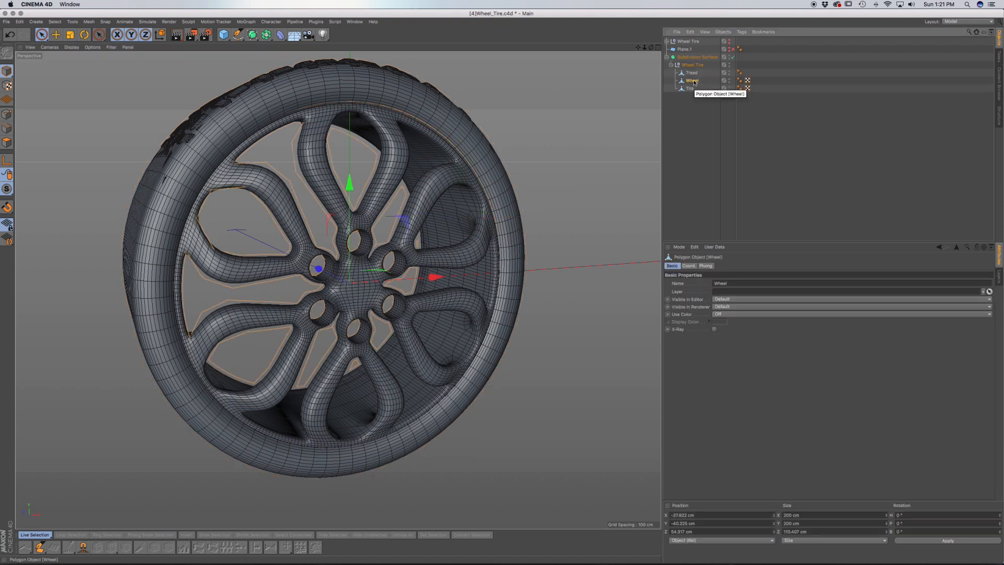
click(691, 89)
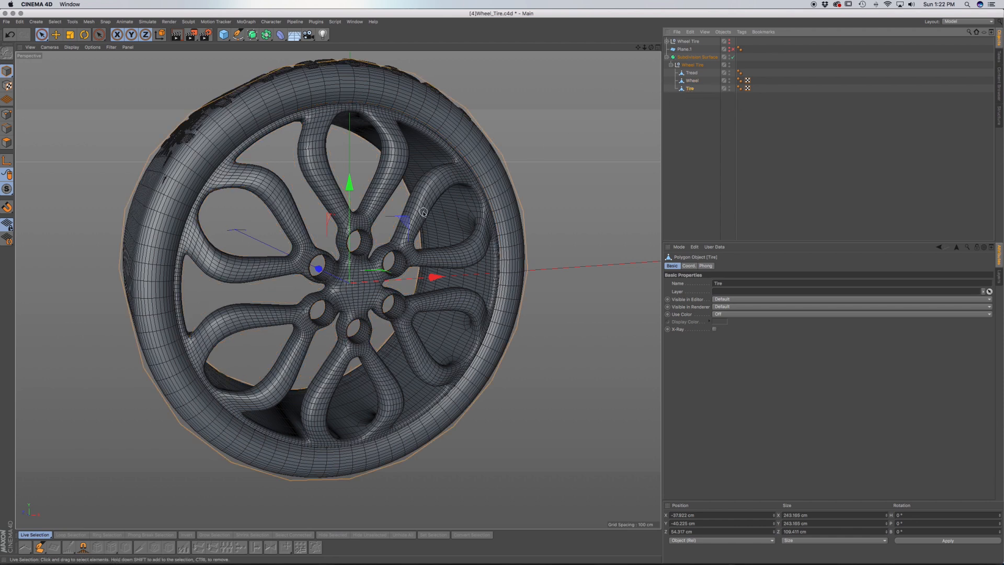
click(694, 81)
shift+click(690, 89)
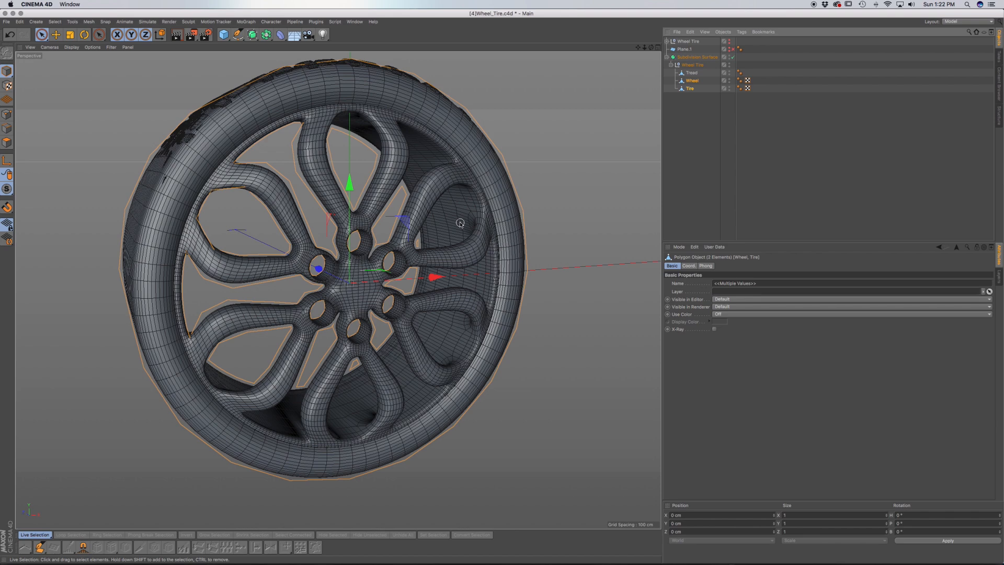
key(t)
drag(459, 216, 456, 220)
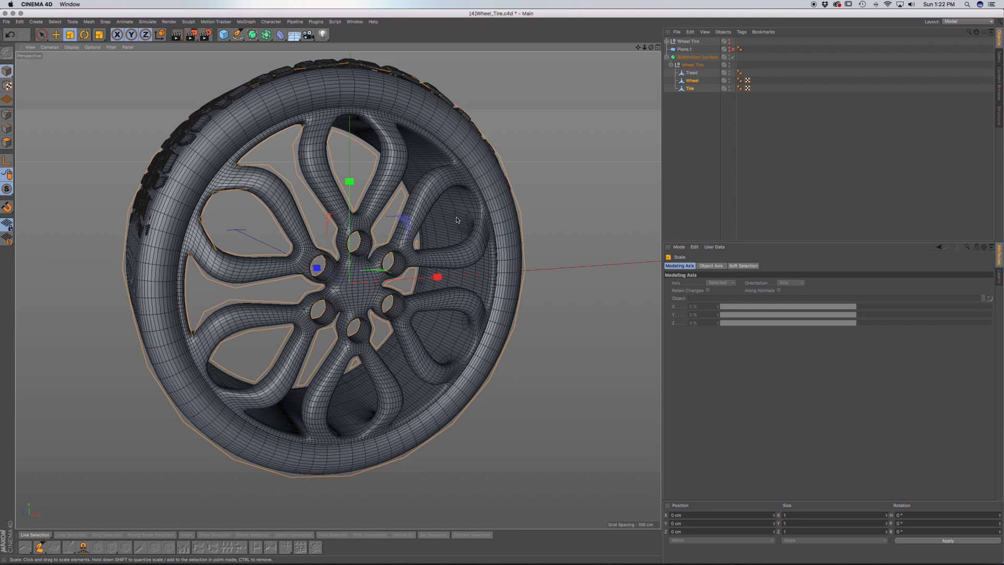
In the front view, fit the Wheel and Tire inside the tread ring by moving them up about 5 cm and fine-tuning their scale.
key(F4)
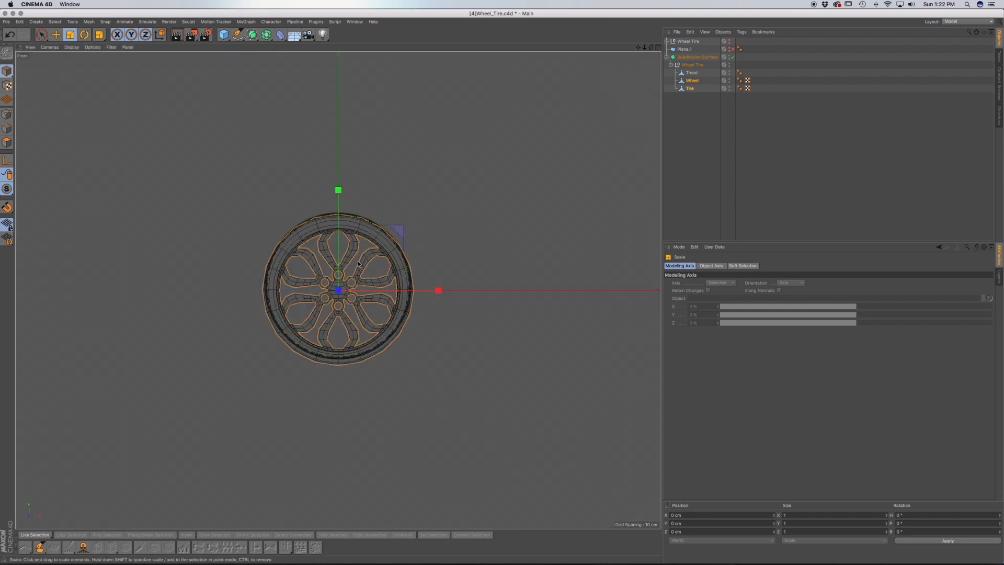
scroll(359, 263, up, 2)
scroll(359, 263, up, 2)
scroll(359, 263, up, 1)
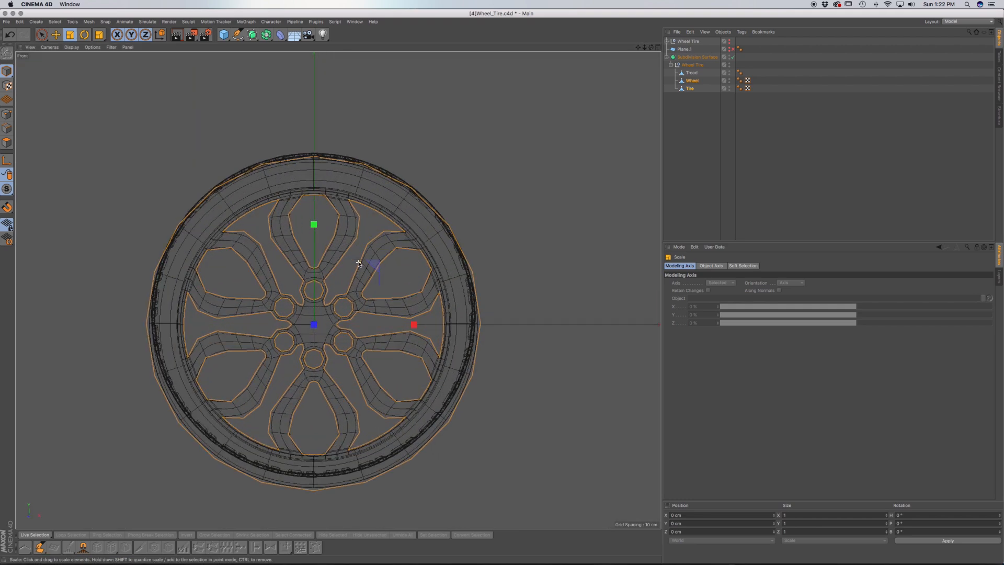
drag(371, 262, 360, 268)
key(e)
drag(315, 231, 316, 224)
key(t)
drag(395, 215, 400, 211)
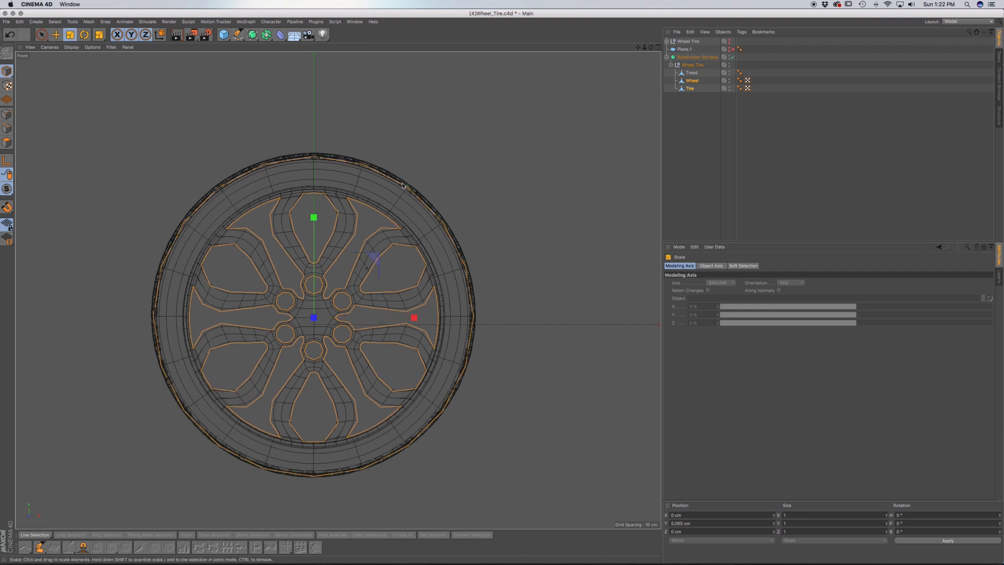
scroll(401, 189, up, 10)
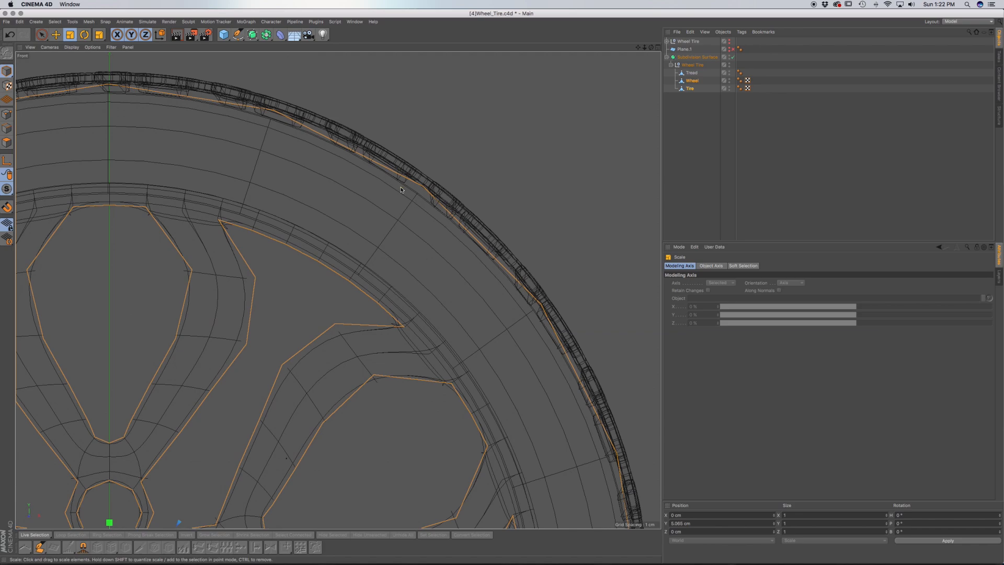
Inspect the fit of the tread around the tire and wheel from several angles in the perspective view.
key(F1)
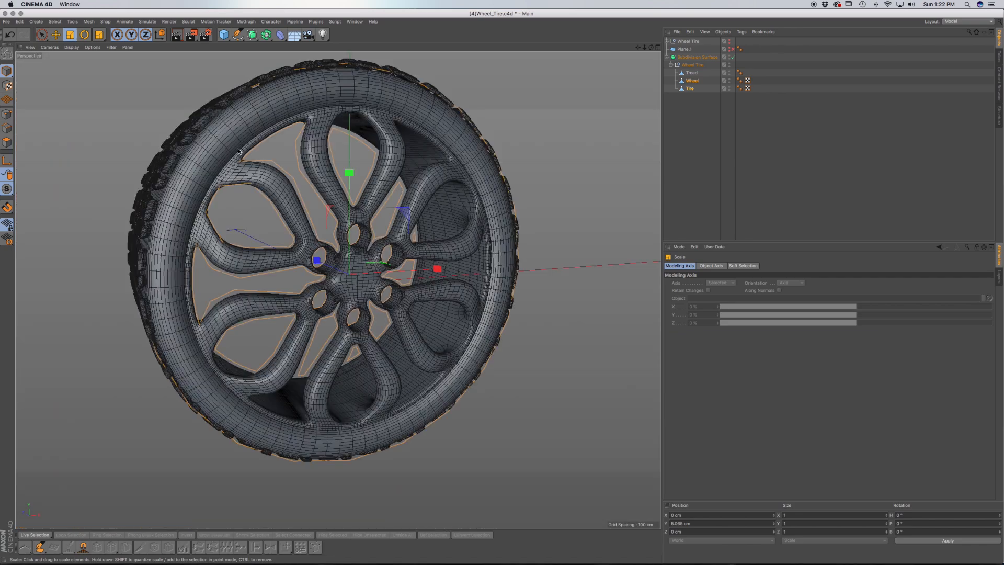
mouse_move(382, 107)
alt+mouse_down()
mouse_move(322, 88)
mouse_move(397, 112)
alt+mouse_up()
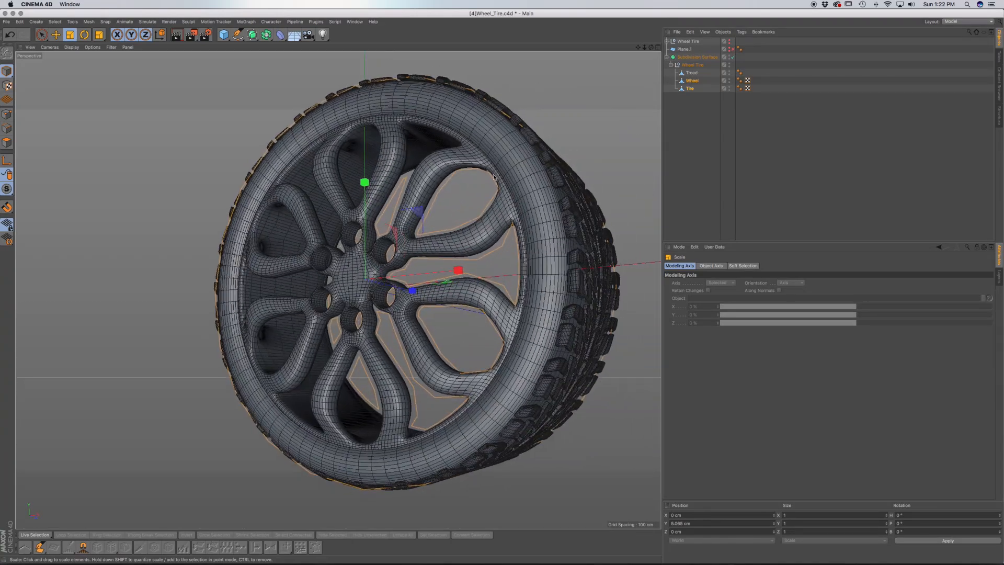
scroll(542, 191, up, 6)
alt+drag(542, 189, 550, 185)
alt+drag(472, 256, 419, 415)
scroll(461, 266, down, 5)
alt+drag(365, 363, 293, 211)
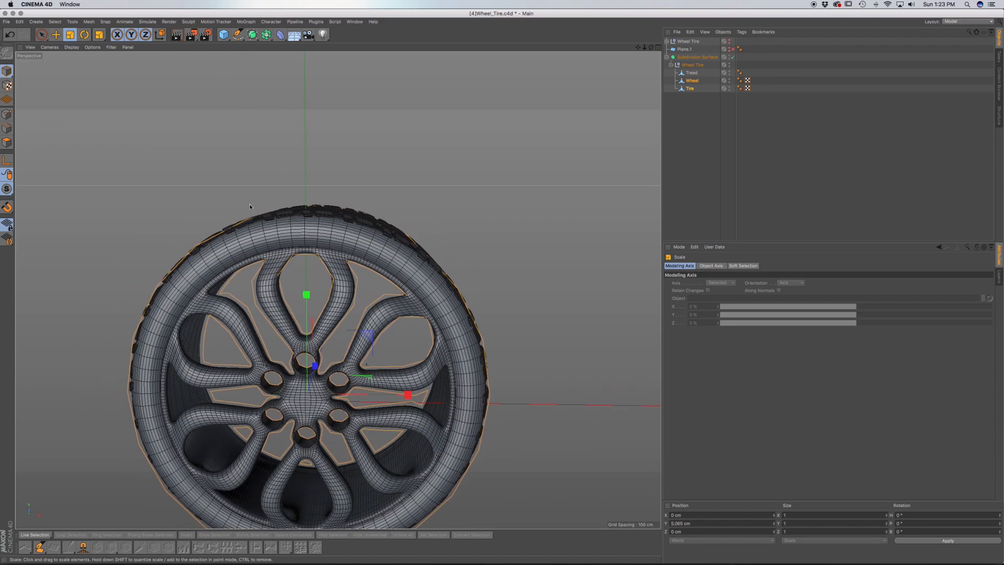
alt+drag(212, 304, 270, 256)
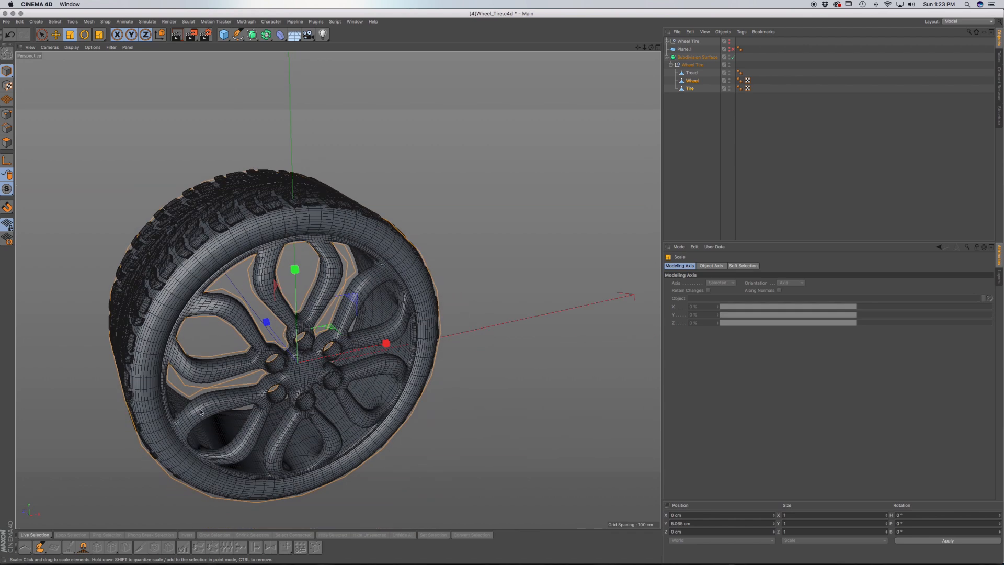
scroll(350, 235, up, 5)
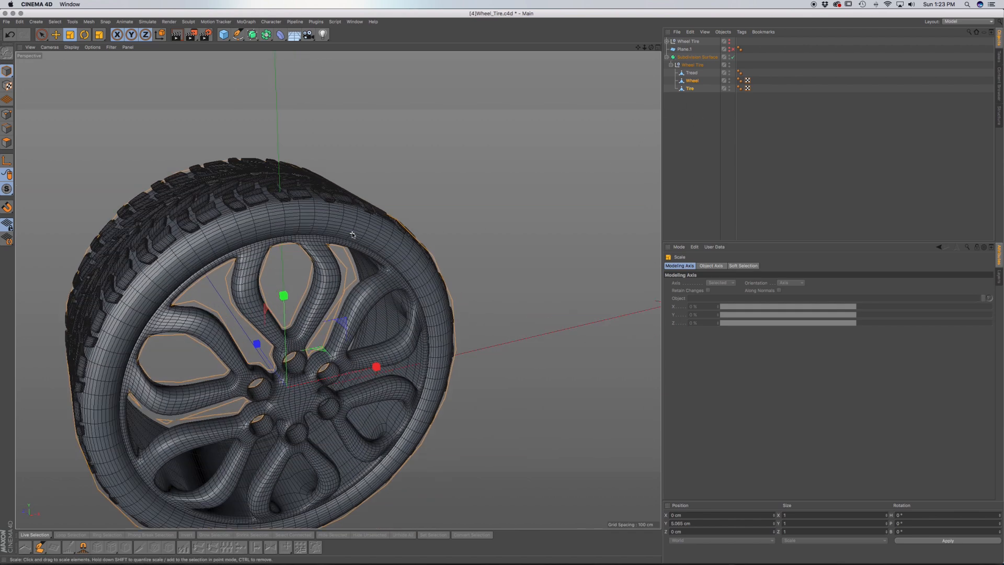
alt+drag(346, 242, 263, 204)
scroll(264, 207, down, 3)
alt+drag(447, 300, 382, 278)
scroll(419, 276, down, 2)
alt+drag(418, 211, 412, 224)
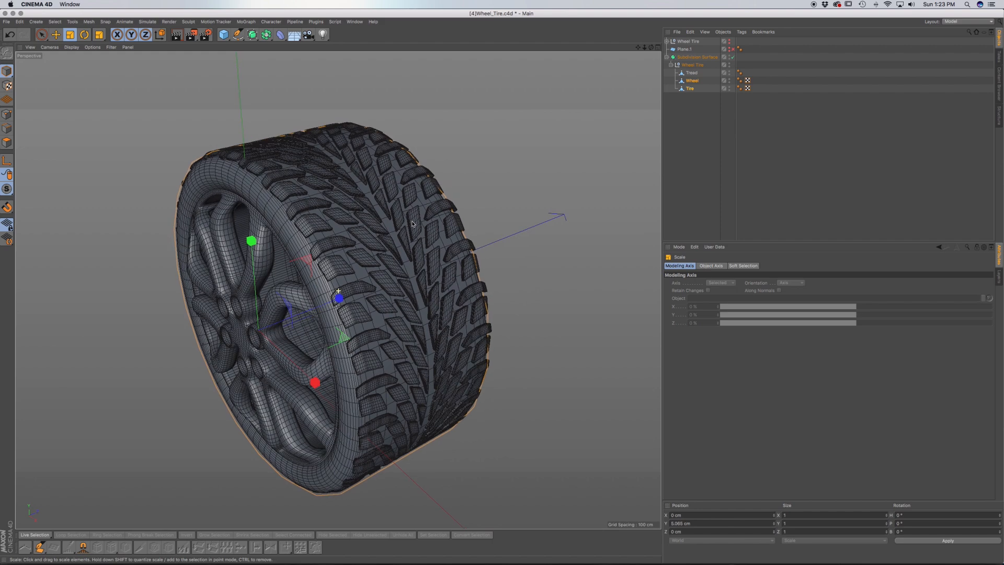